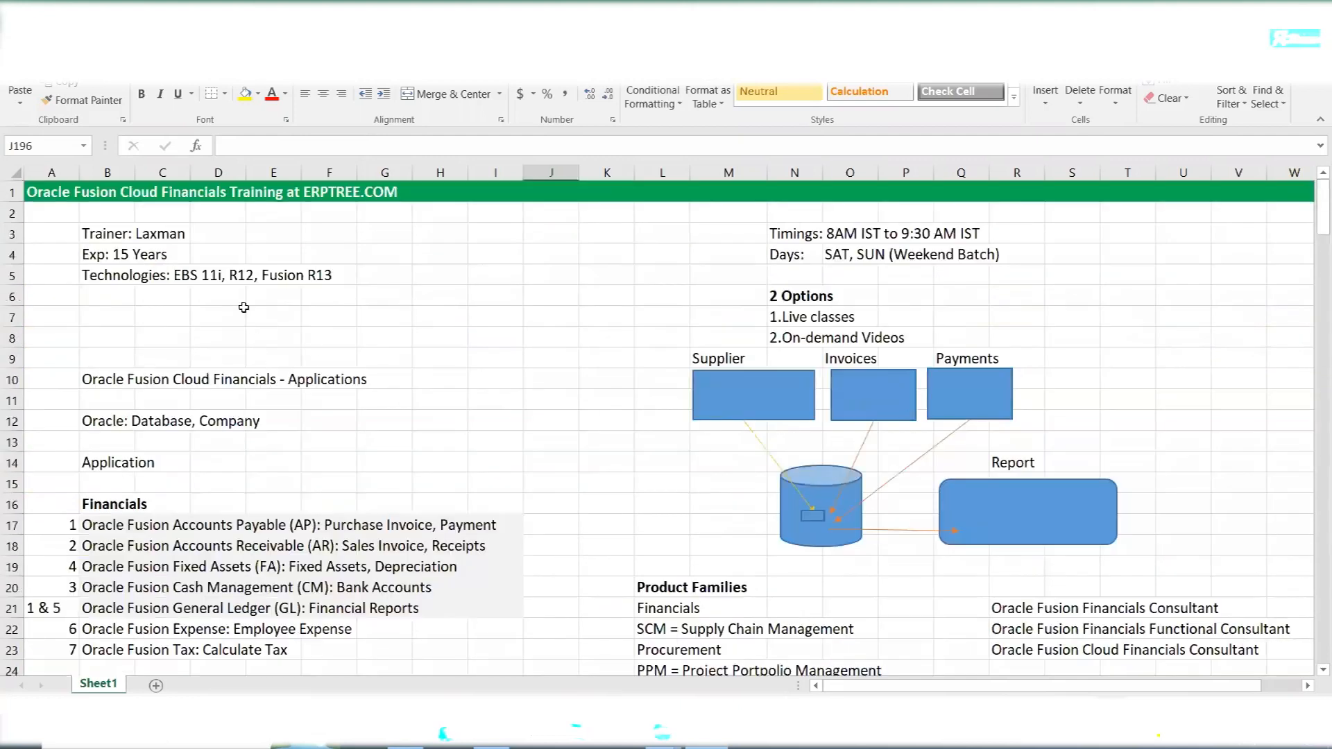
- Review the Oracle Fusion Cloud Financials applications heading, the application lists, and the Fusion and Cloud sections of the course notes
drag(89, 380, 349, 378)
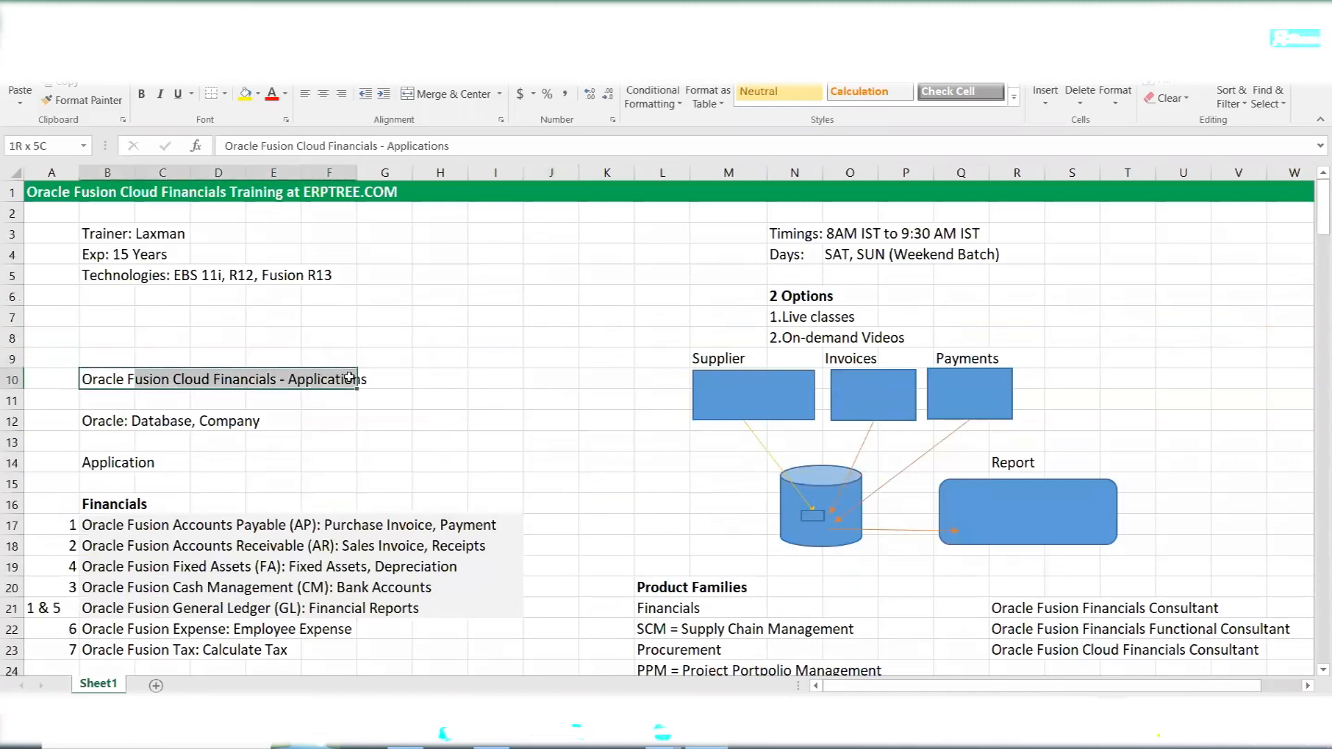
scroll(437, 377, down, 4)
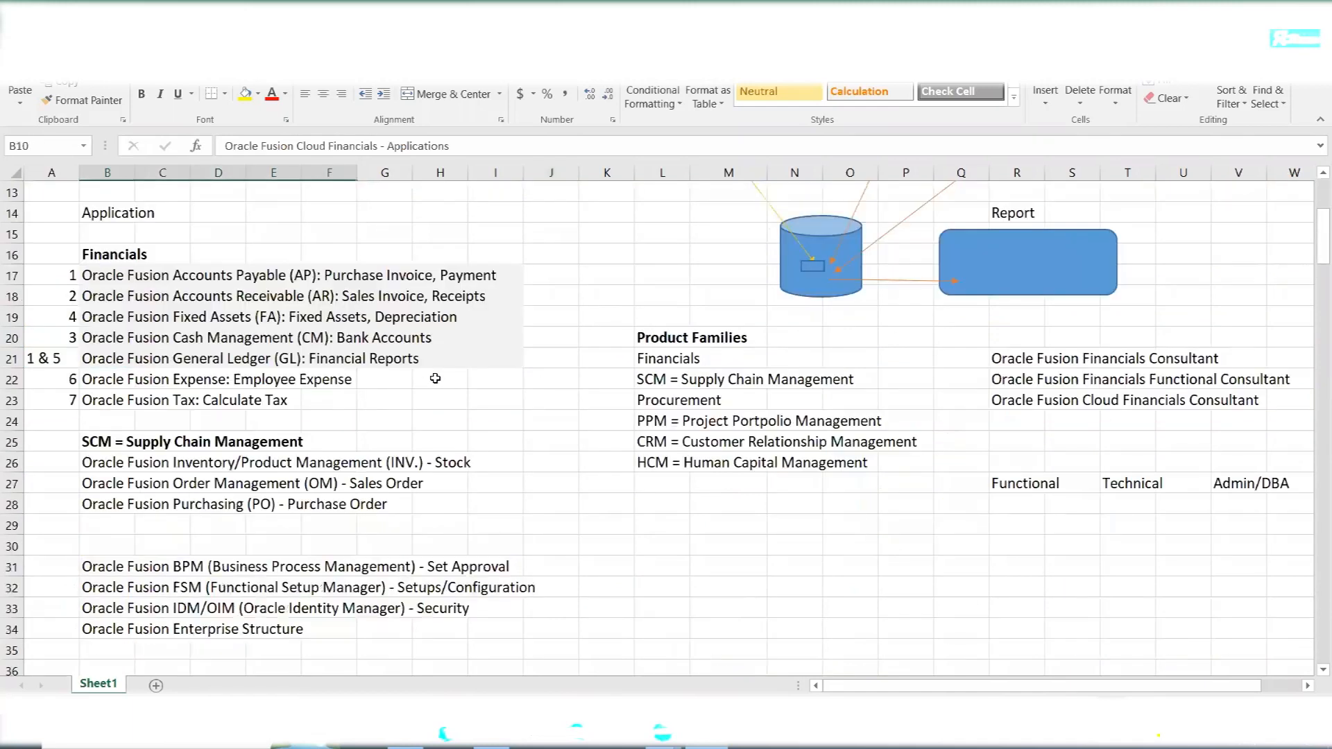
scroll(354, 369, down, 8)
scroll(354, 369, down, 4)
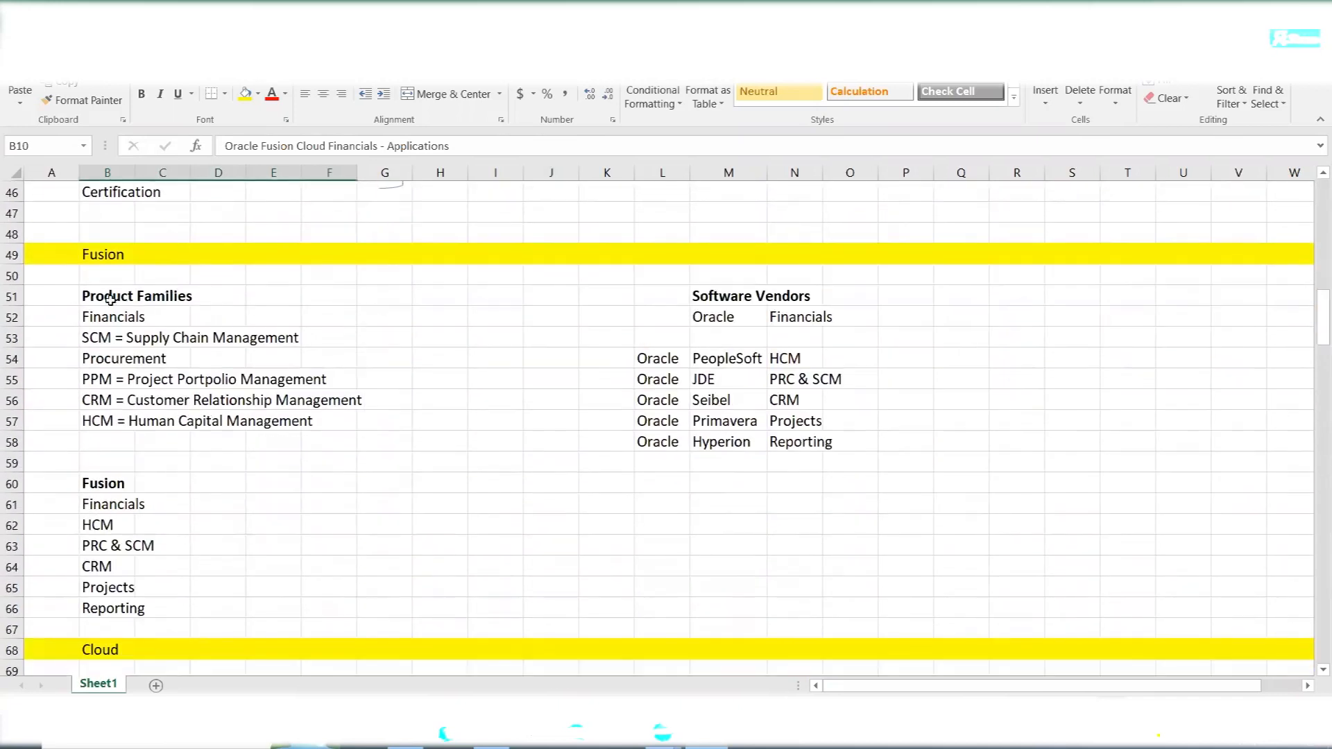
scroll(107, 257, down, 4)
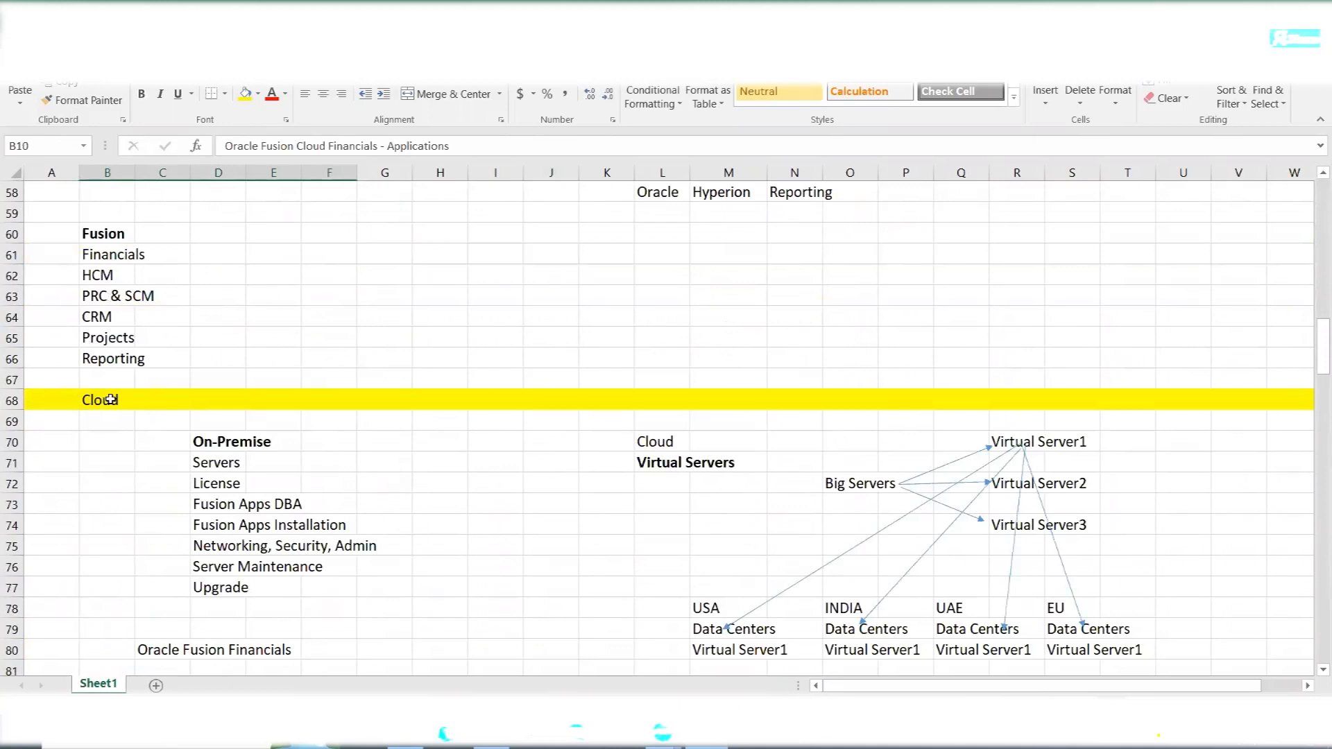
scroll(122, 396, down, 5)
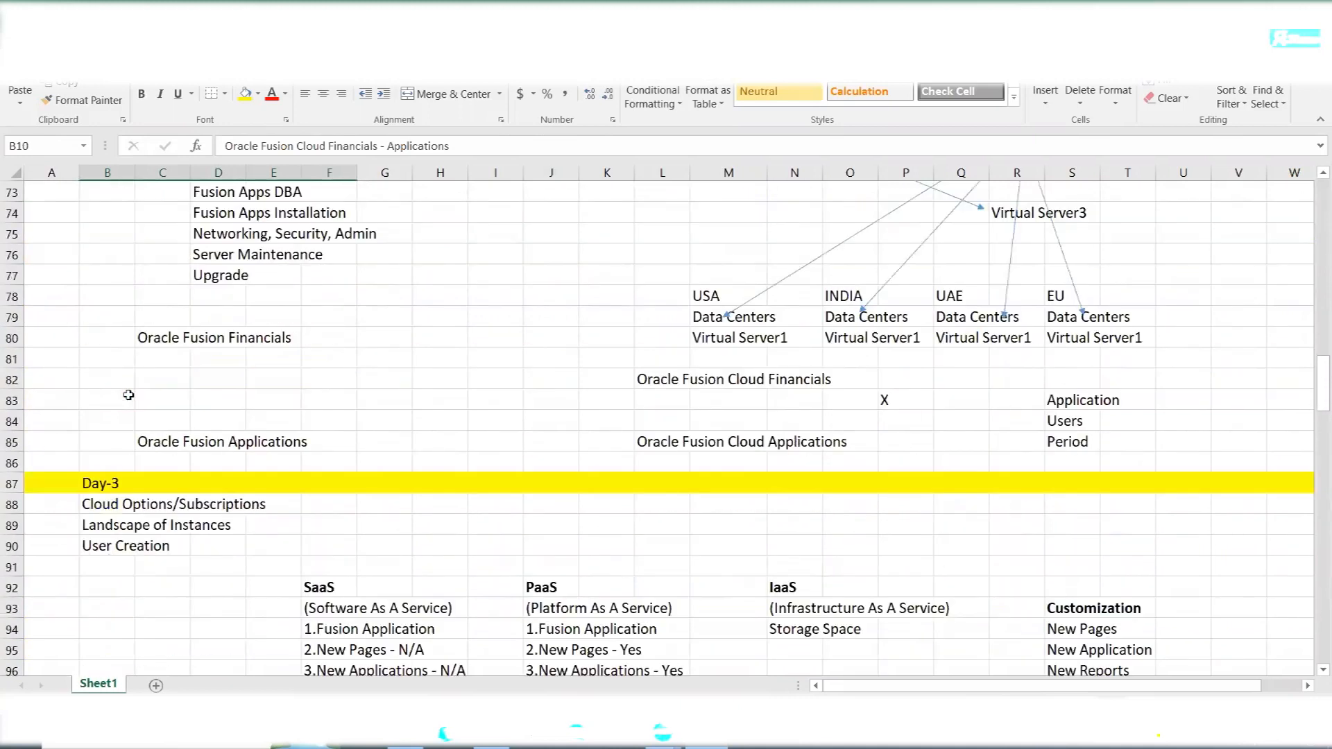
- Highlight the SaaS, PaaS and IaaS subscription headings in the Day-3 section
scroll(128, 395, down, 3)
click(324, 401)
drag(518, 406, 819, 394)
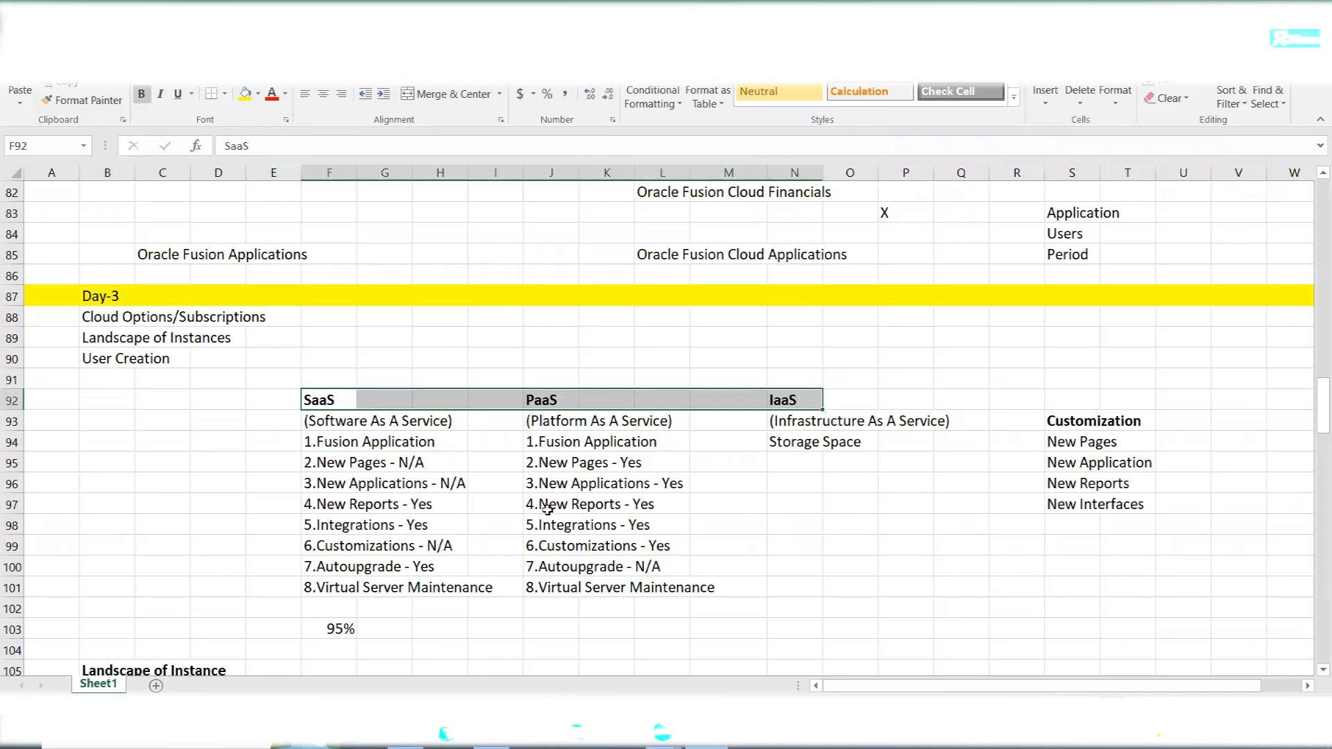
- Review the Landscape of Instance diagram, then highlight the Implementation User heading and its two roles beneath
scroll(518, 451, down, 5)
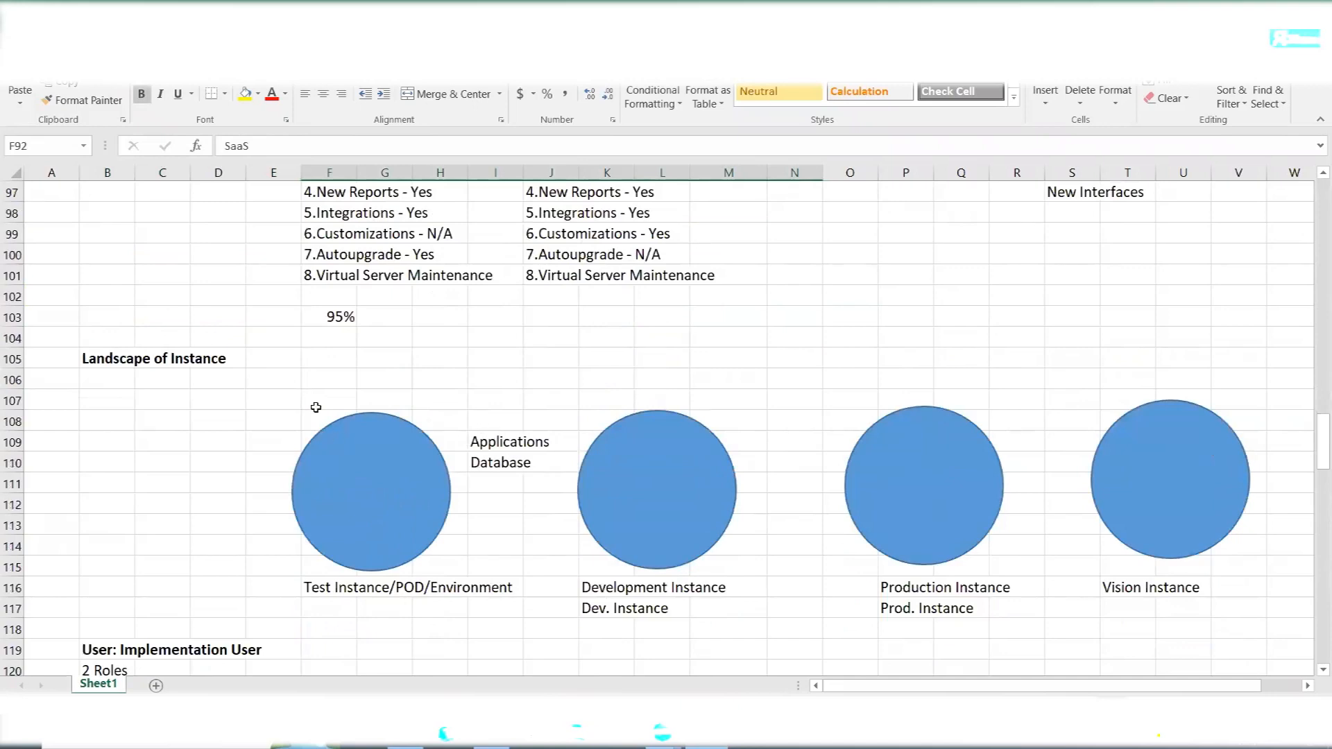
scroll(256, 406, down, 1)
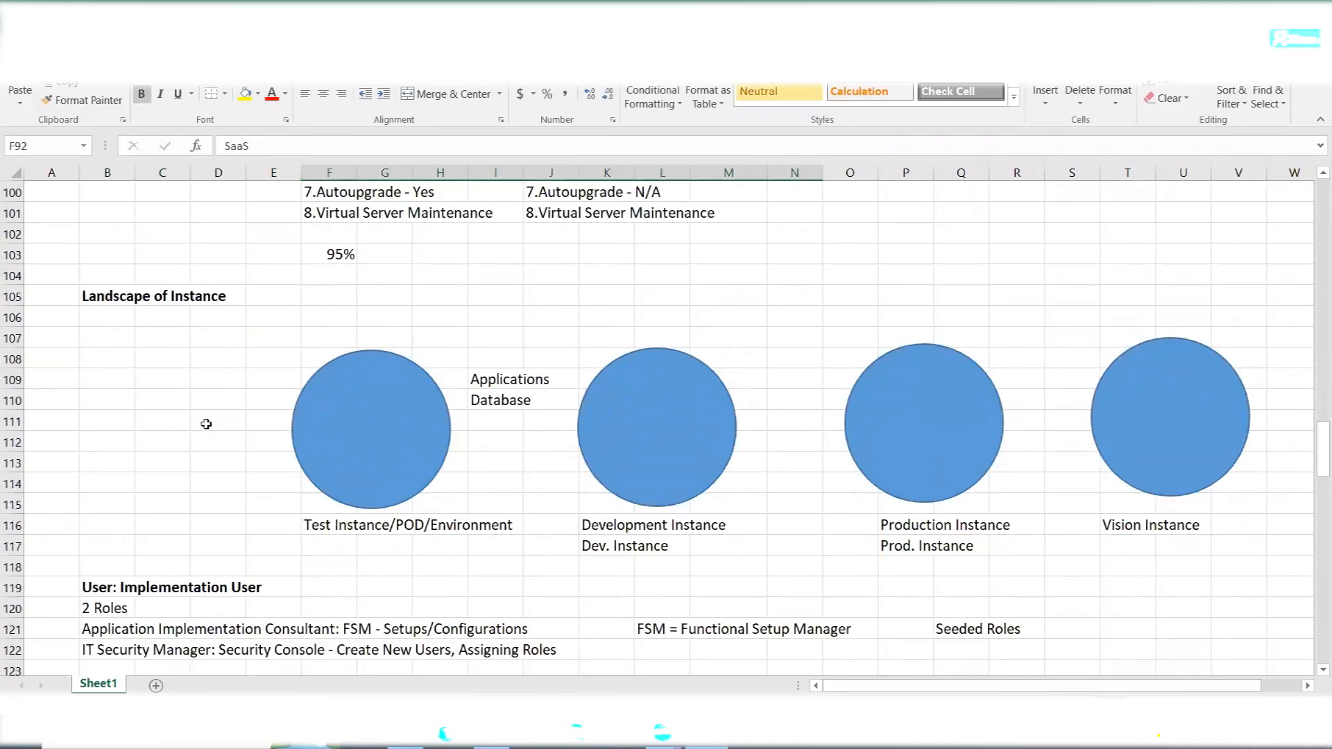
scroll(205, 422, down, 5)
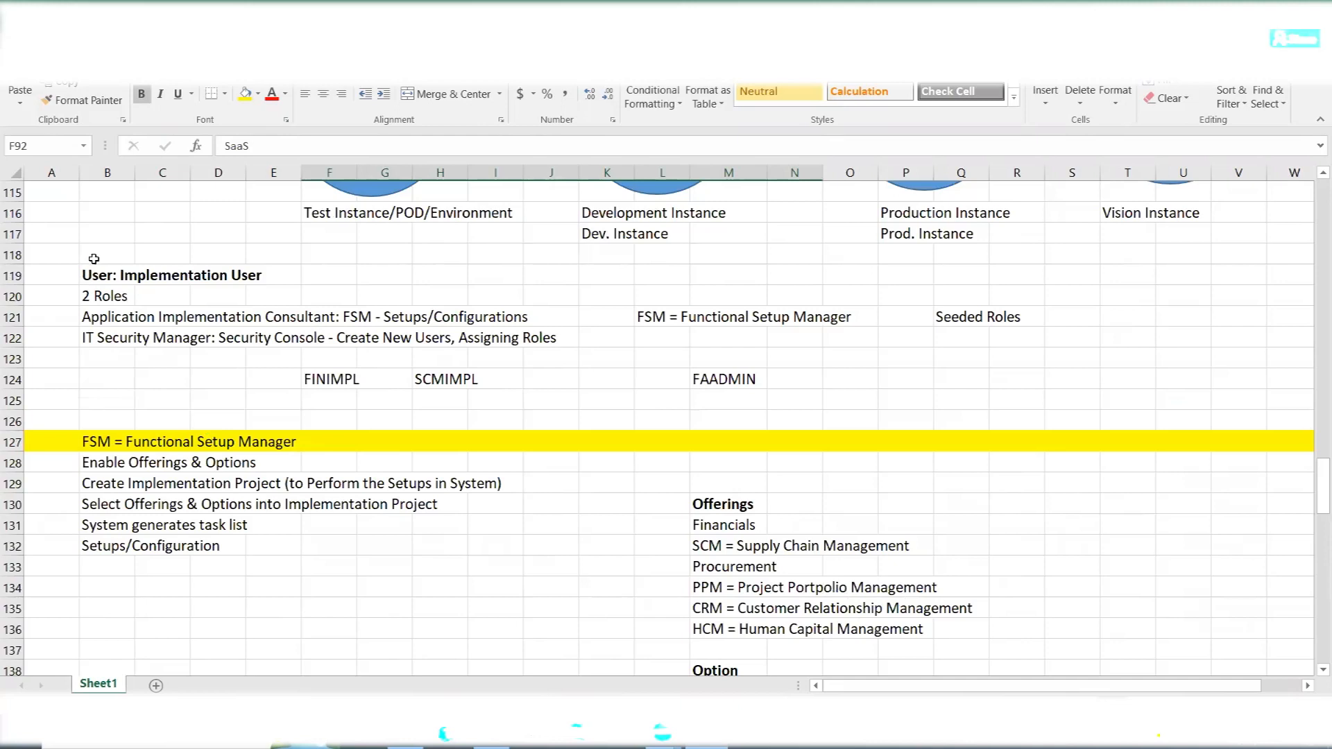
click(123, 276)
drag(124, 277, 236, 281)
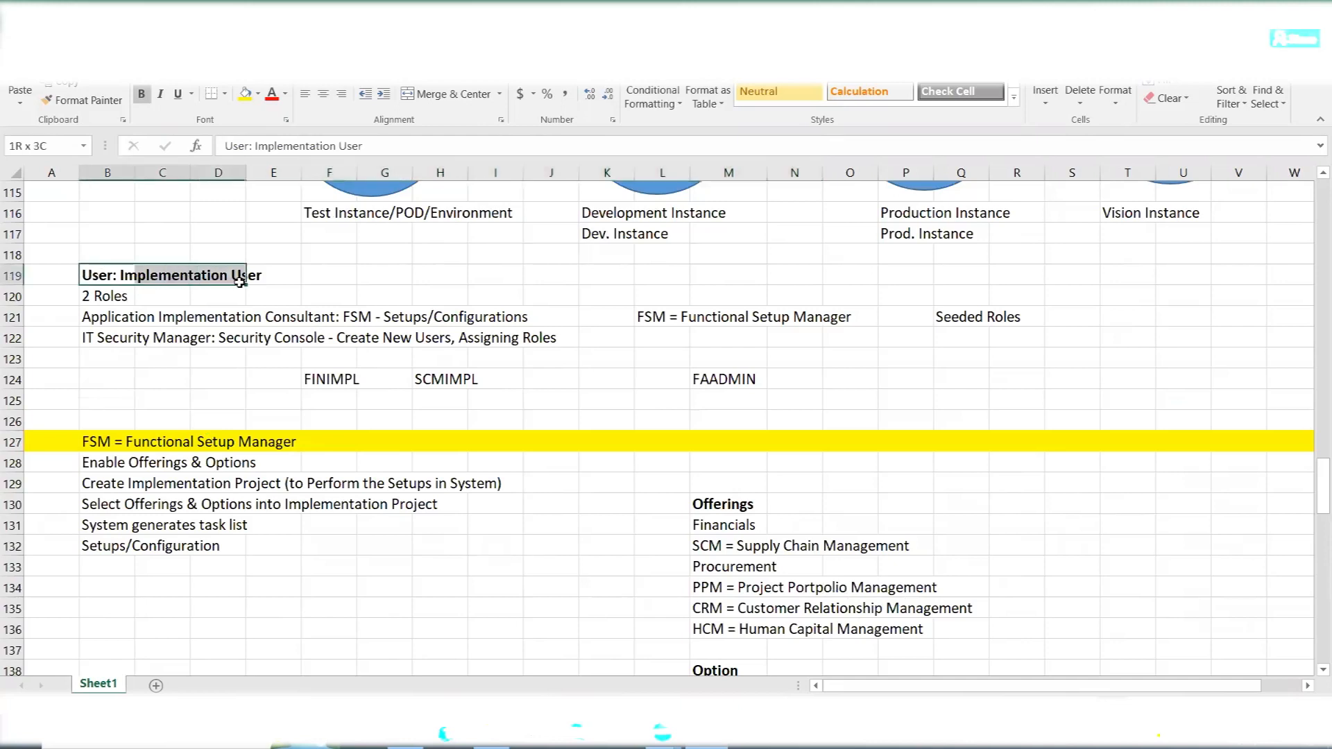
drag(88, 304, 325, 340)
- Go through the Functional Setup Manager notes, highlighting the offerings list, the GL to FA options and the Create Implementation Project line
scroll(232, 481, down, 2)
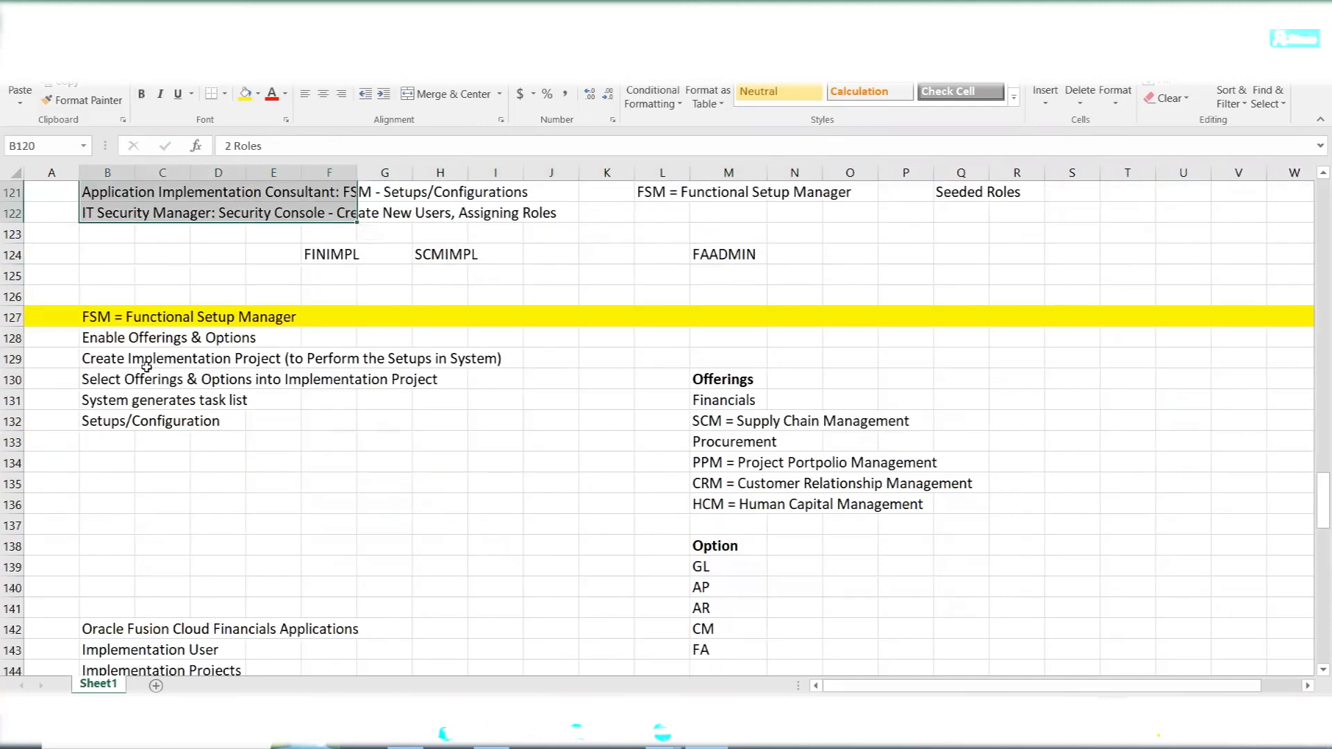
click(105, 318)
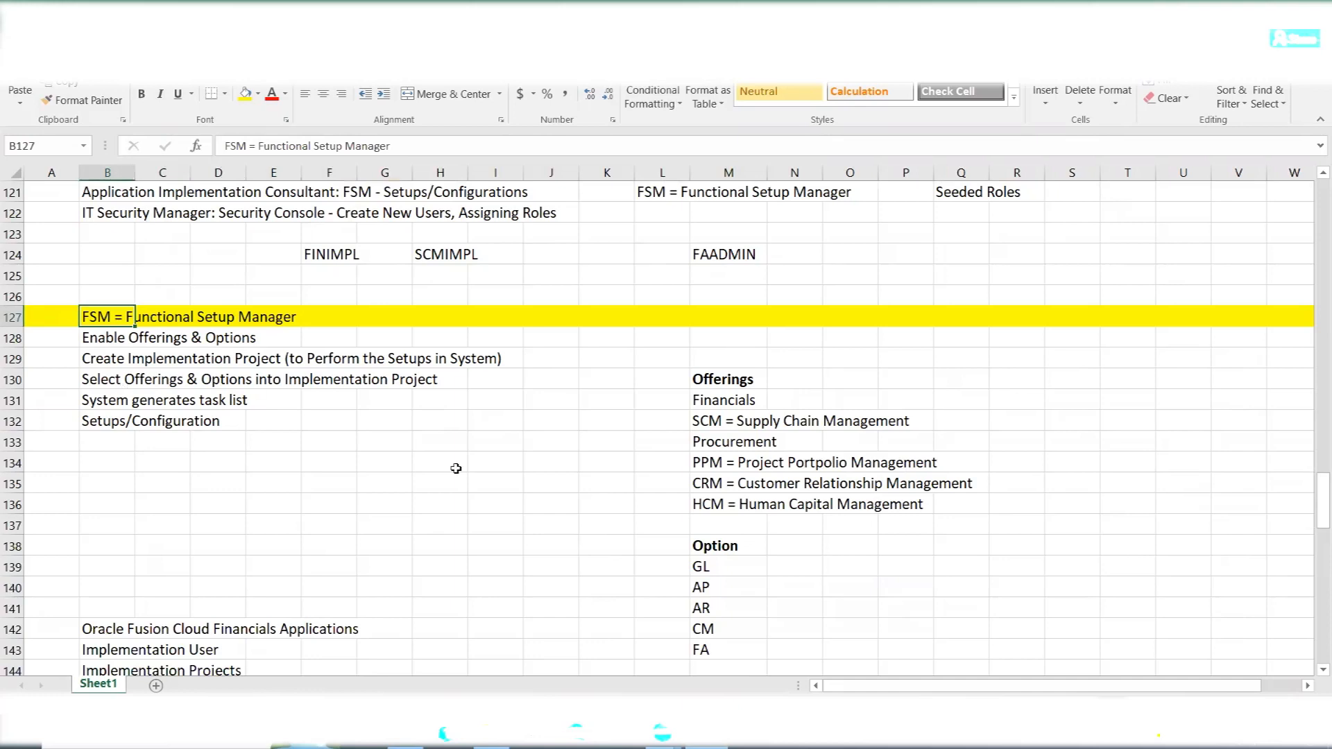
click(709, 381)
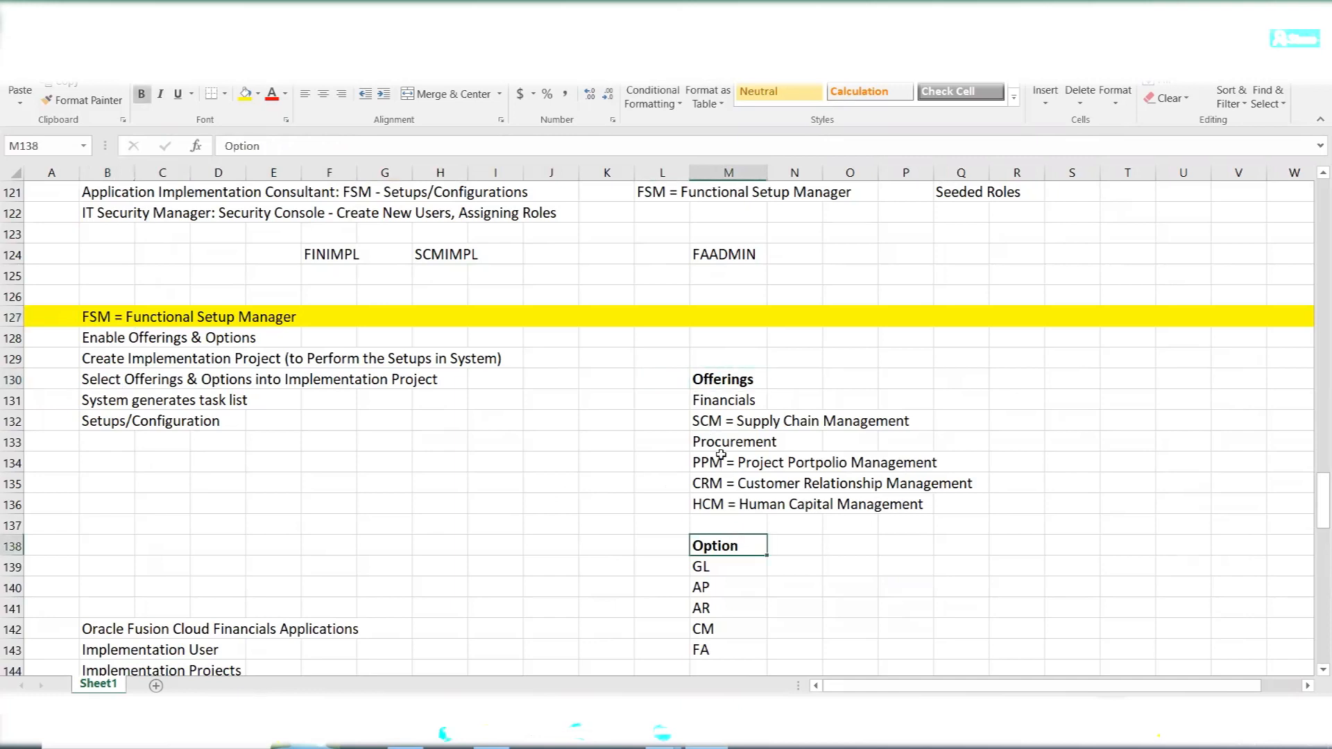
drag(704, 401, 1027, 507)
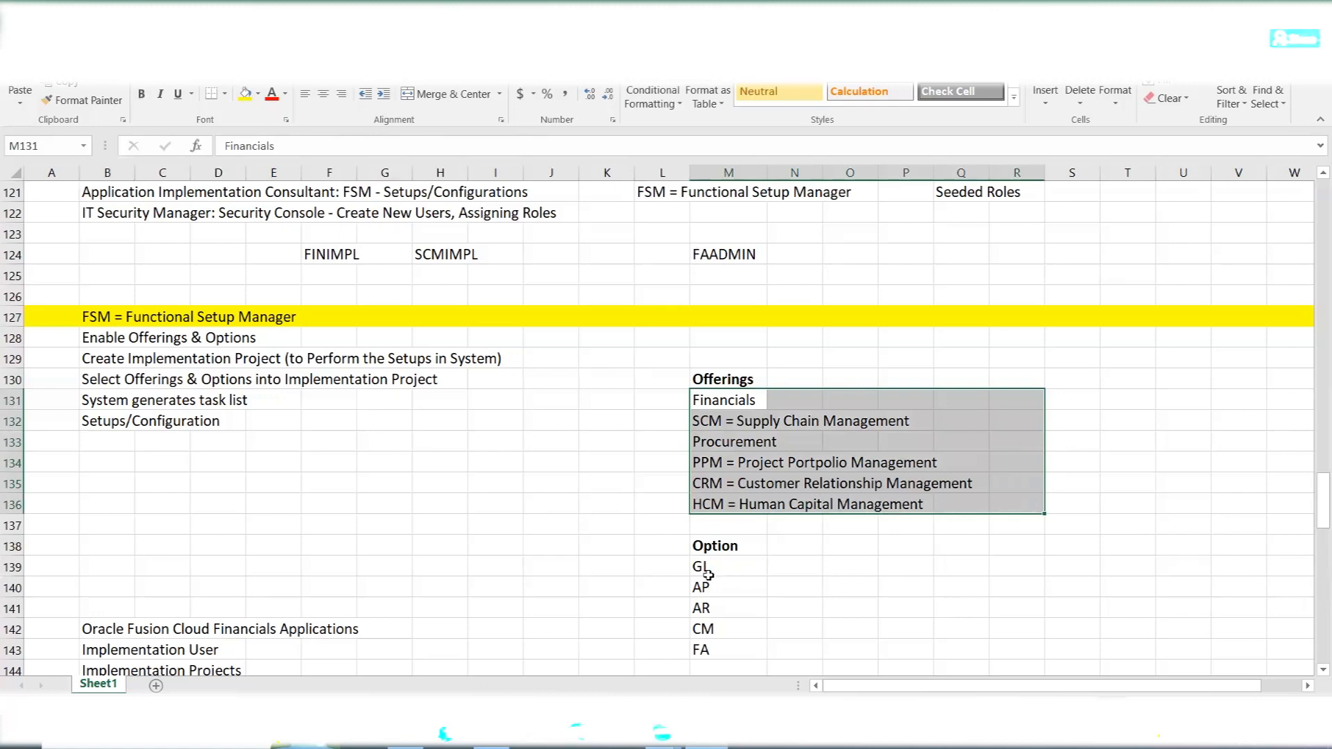
drag(708, 575, 736, 652)
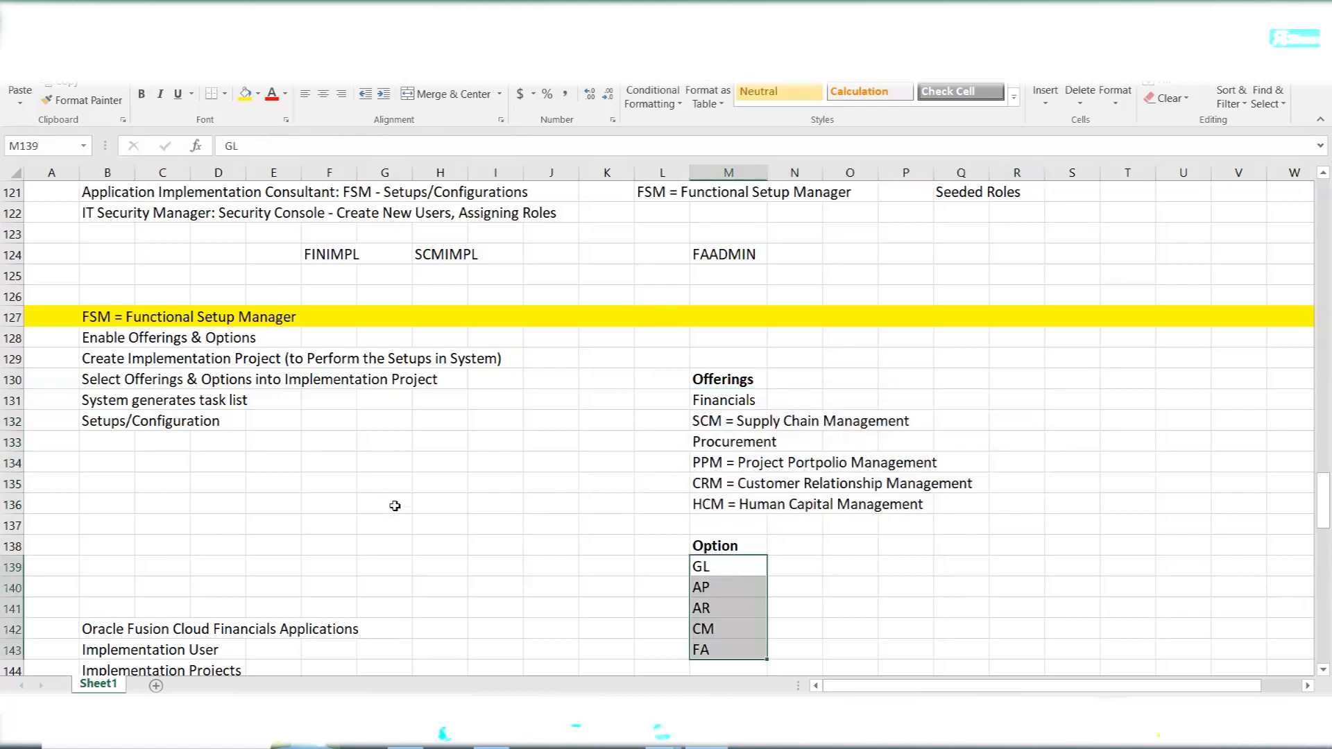
scroll(392, 486, down, 4)
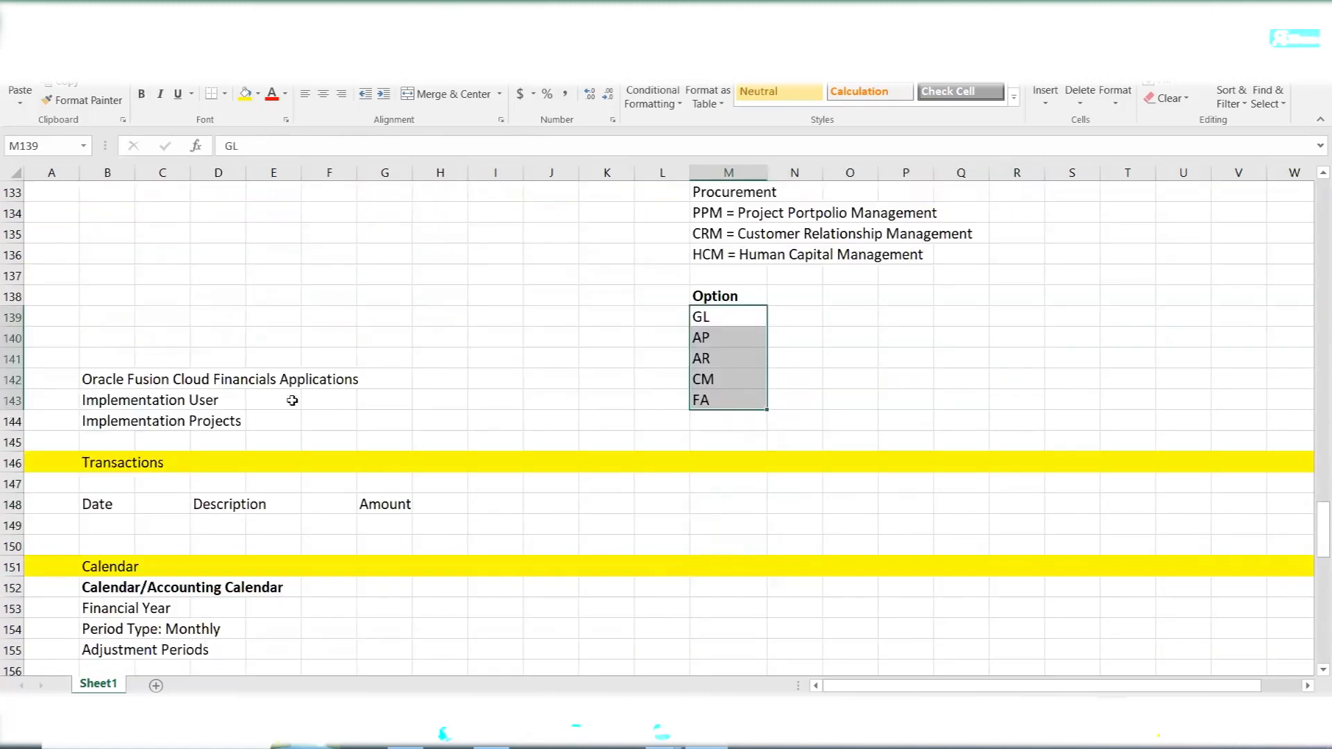
scroll(292, 401, up, 2)
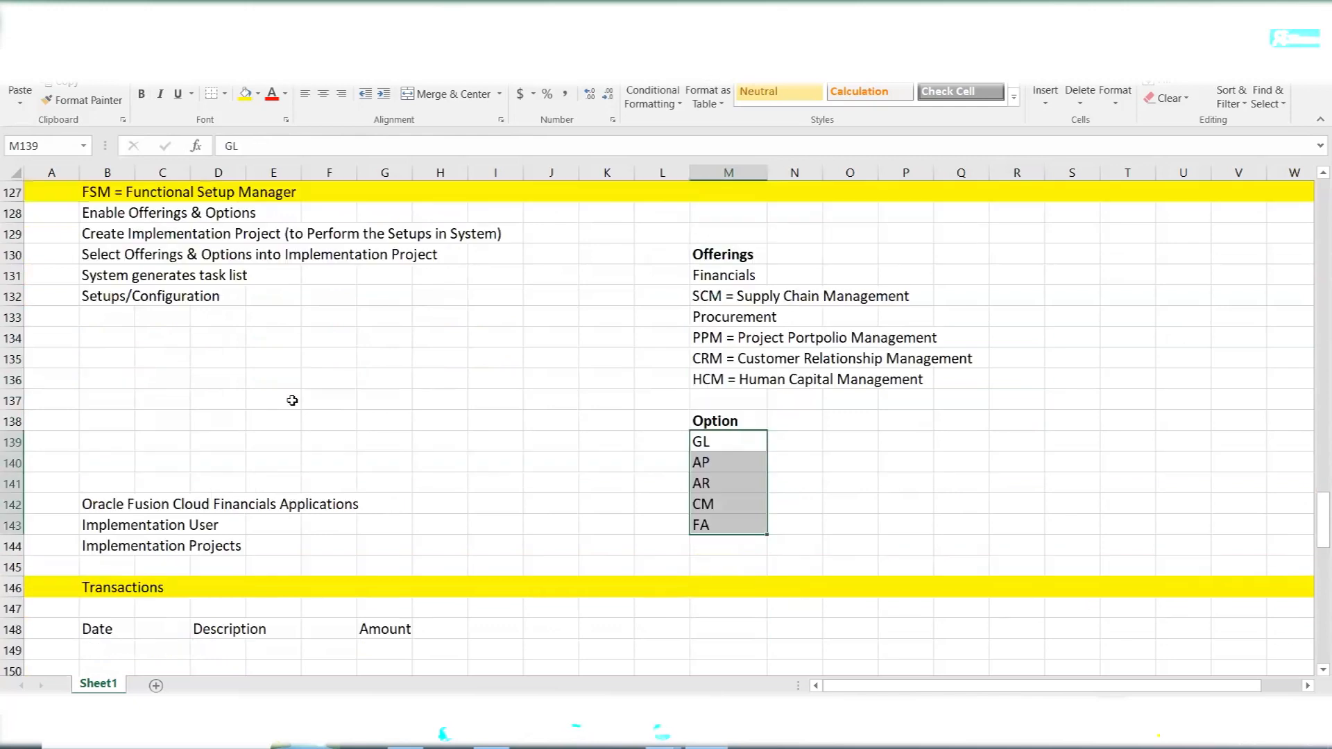
click(106, 232)
- Highlight the Calendar section, then the Currency heading and the list of three currency types
scroll(267, 371, down, 6)
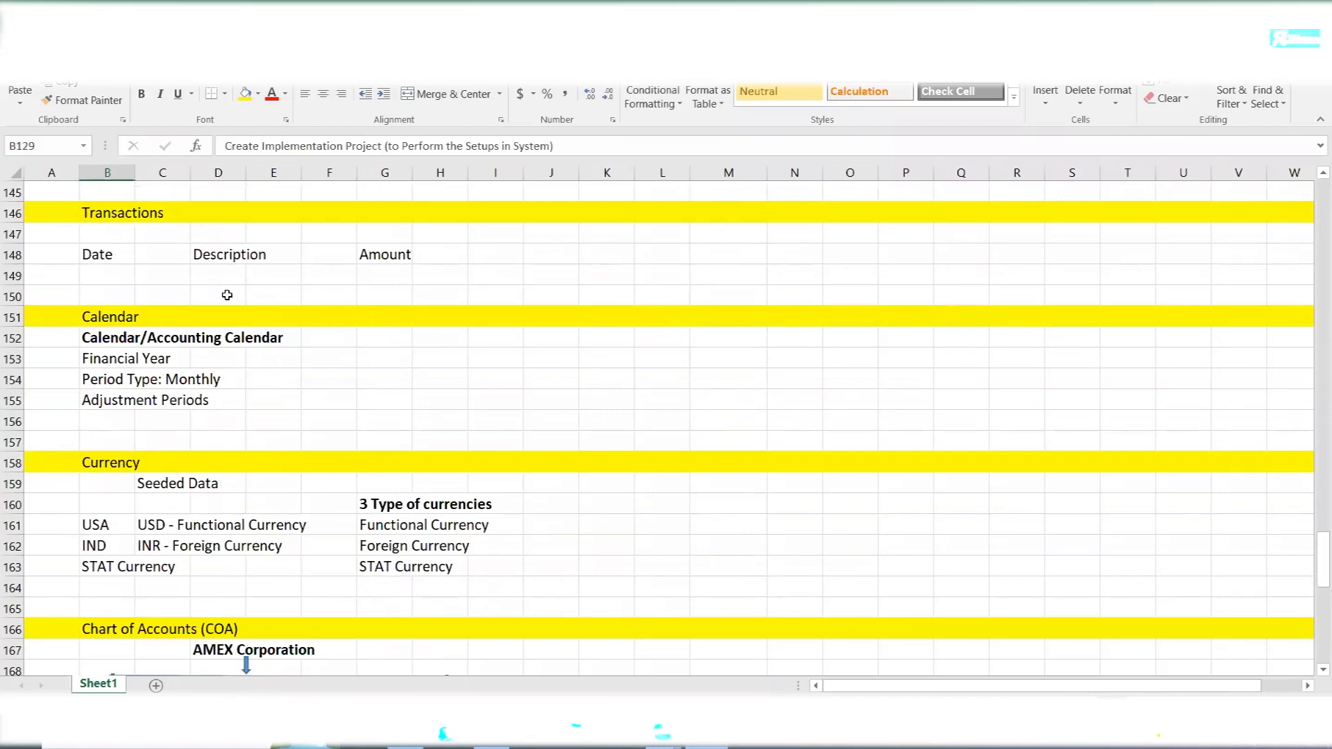
drag(96, 317, 281, 395)
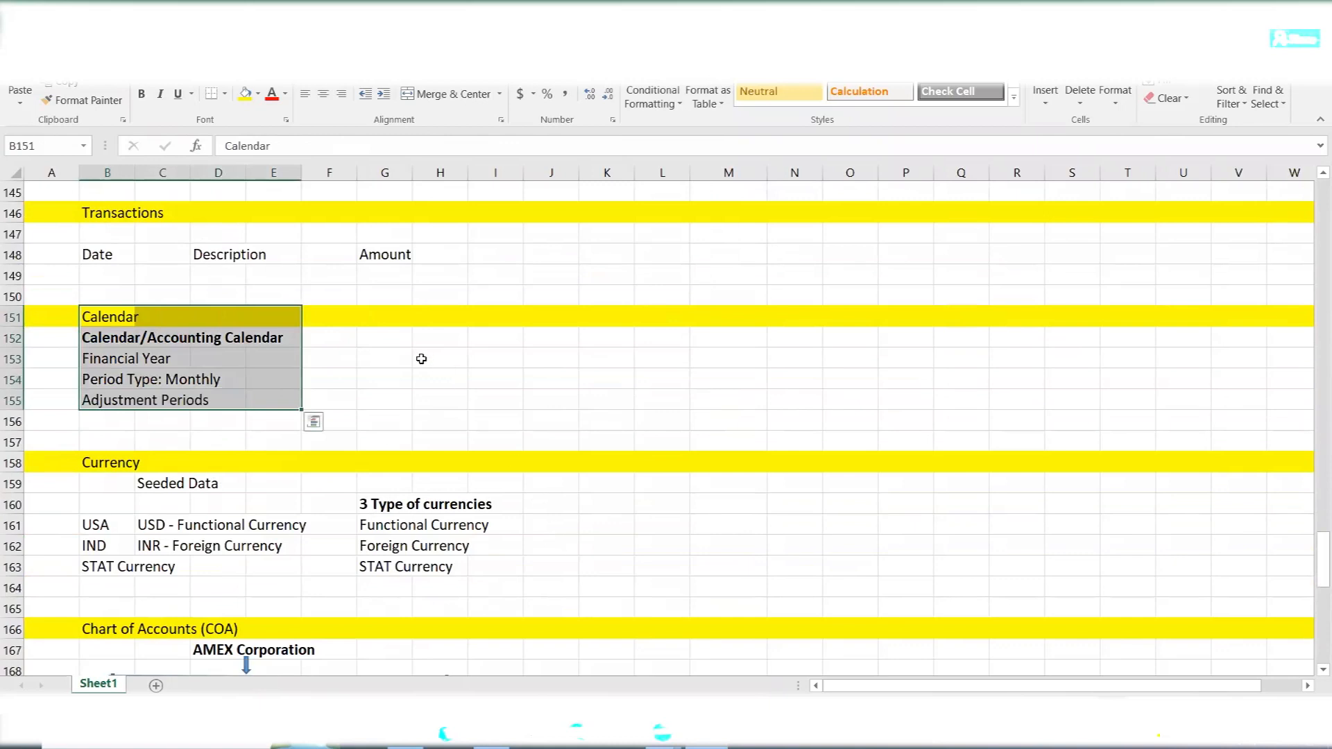
scroll(421, 359, down, 2)
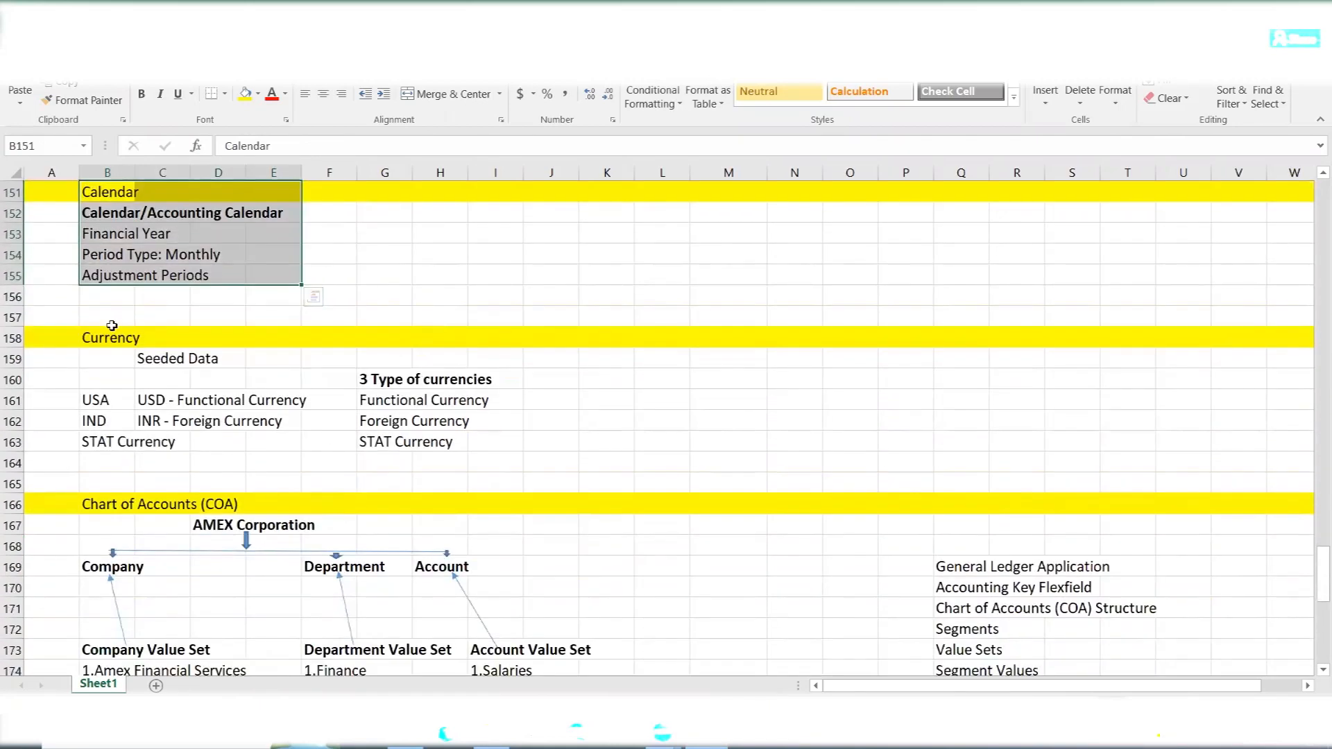
click(103, 336)
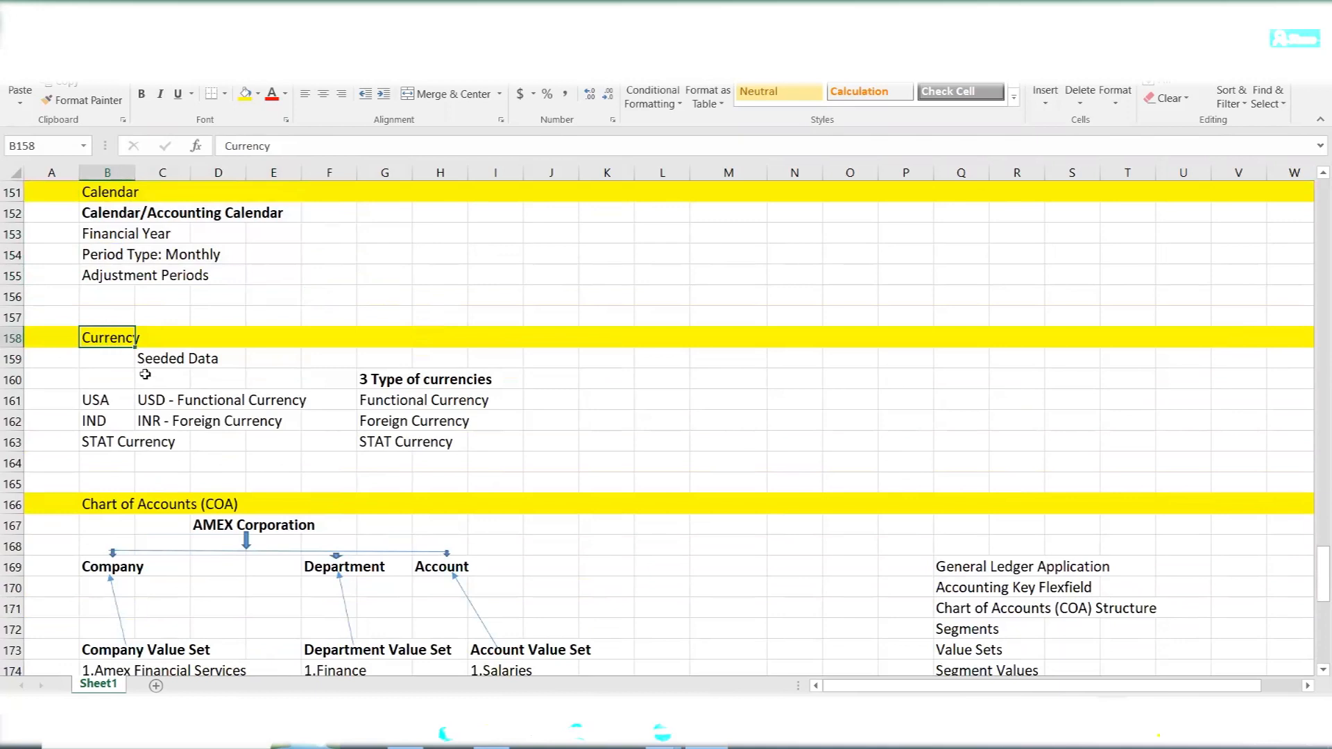
drag(366, 381, 521, 442)
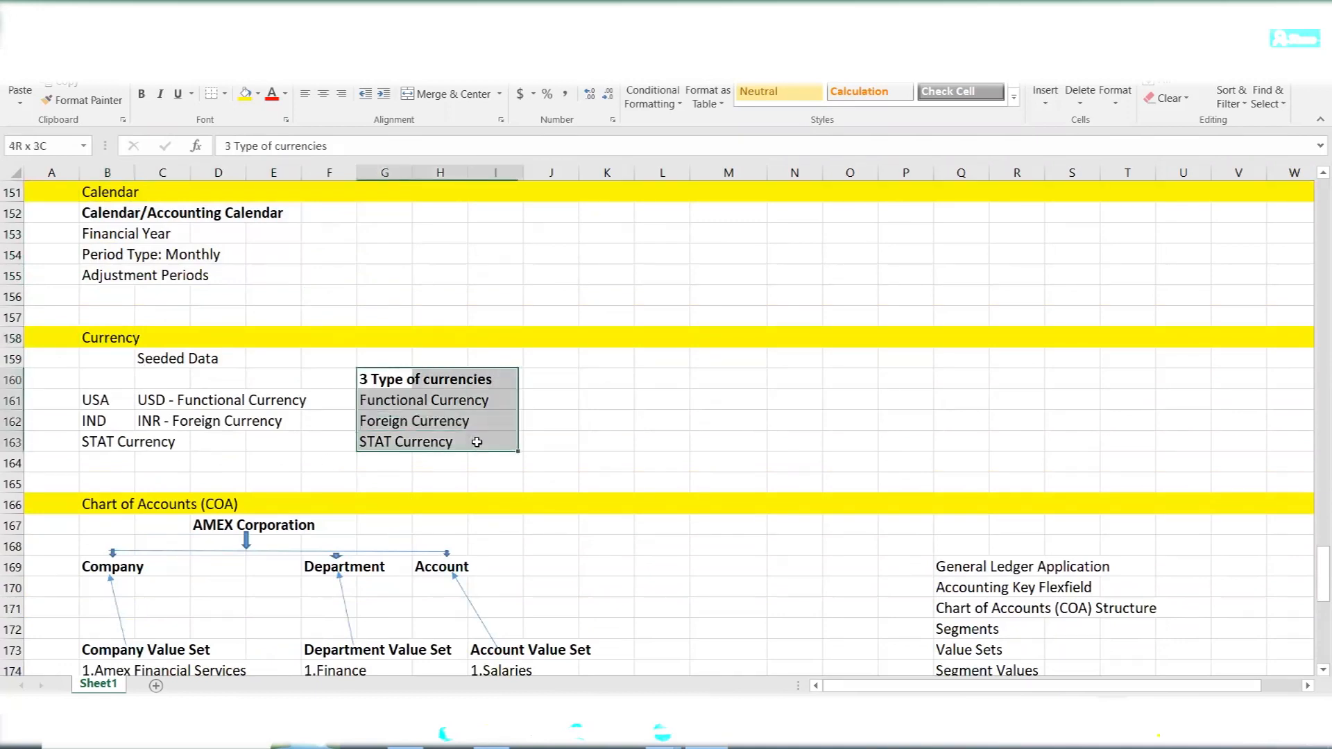
- Highlight the Chart of Accounts (COA) heading and the list from General Ledger Application to Segment Values
scroll(221, 378, down, 4)
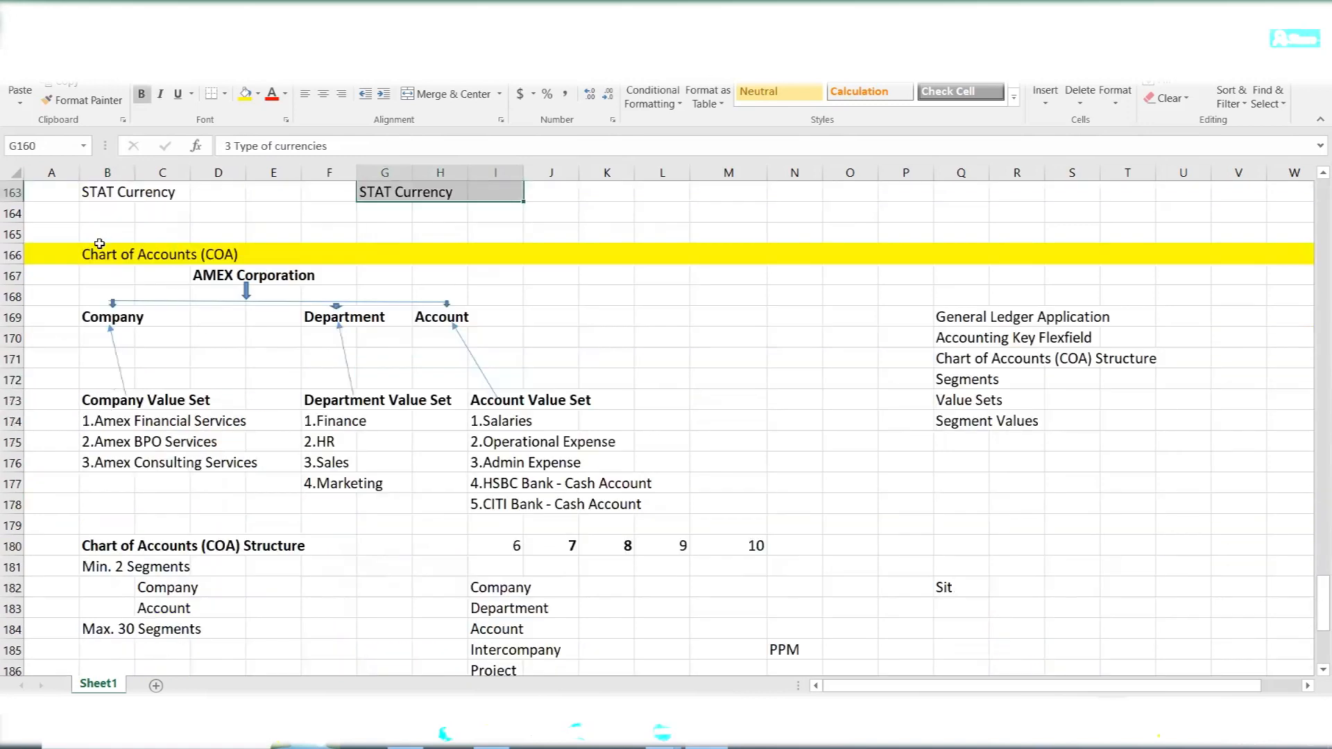
drag(87, 258, 252, 263)
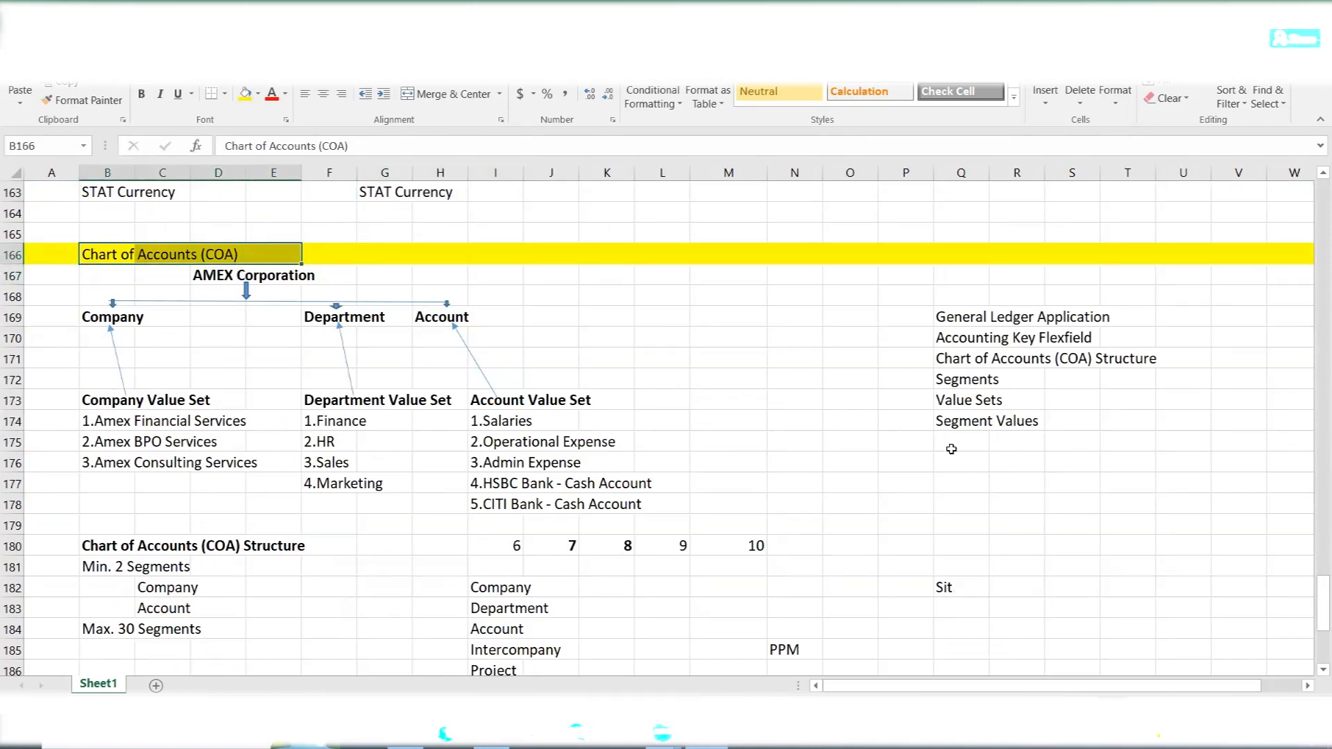
drag(955, 324, 1172, 422)
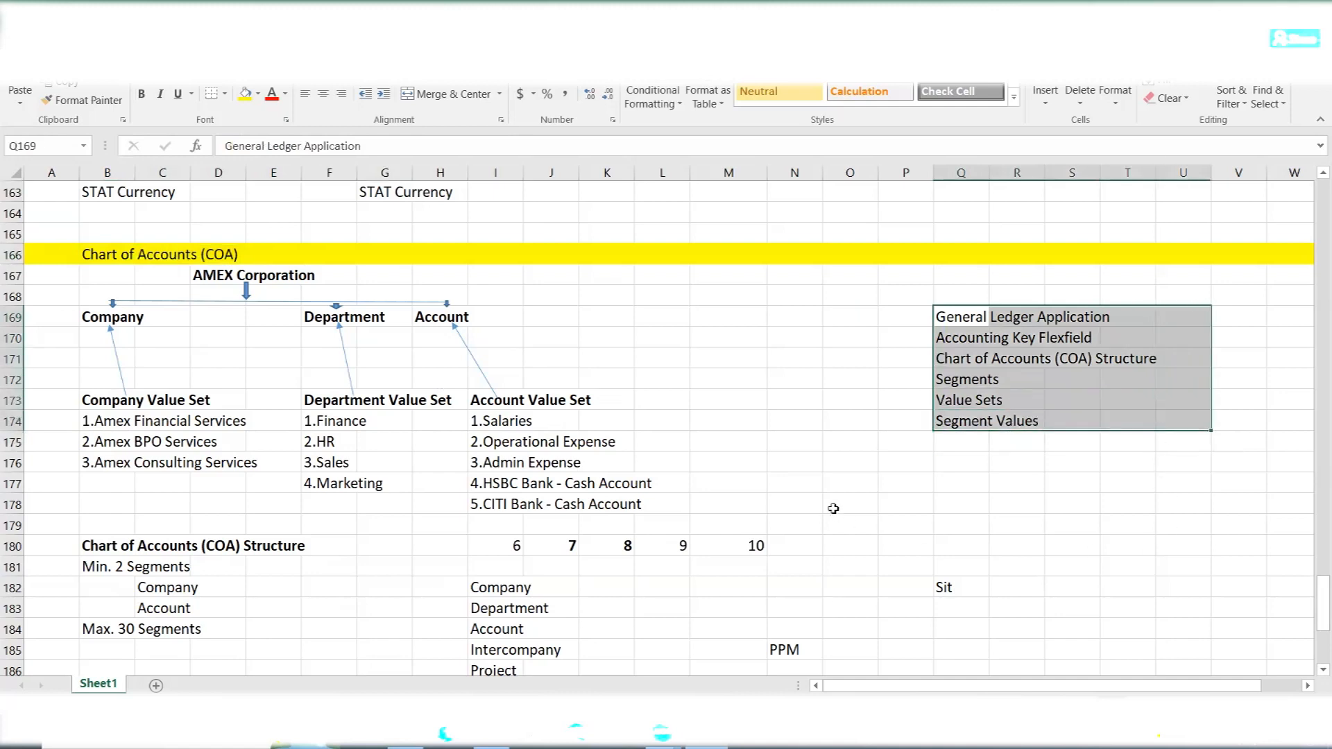
- Highlight the Chart of Accounts Structure heading, its minimum and maximum segment rules, and the segment counts 6 to 10
scroll(693, 445, down, 3)
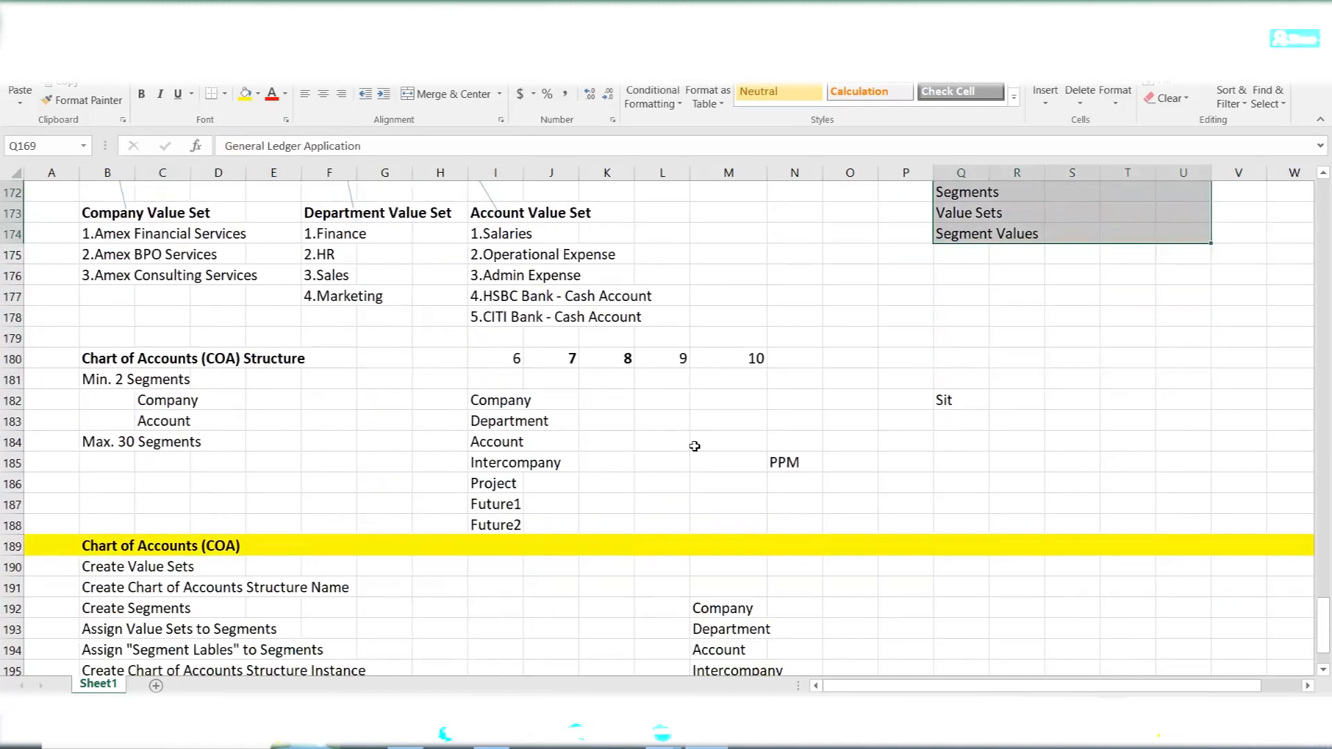
drag(86, 357, 266, 360)
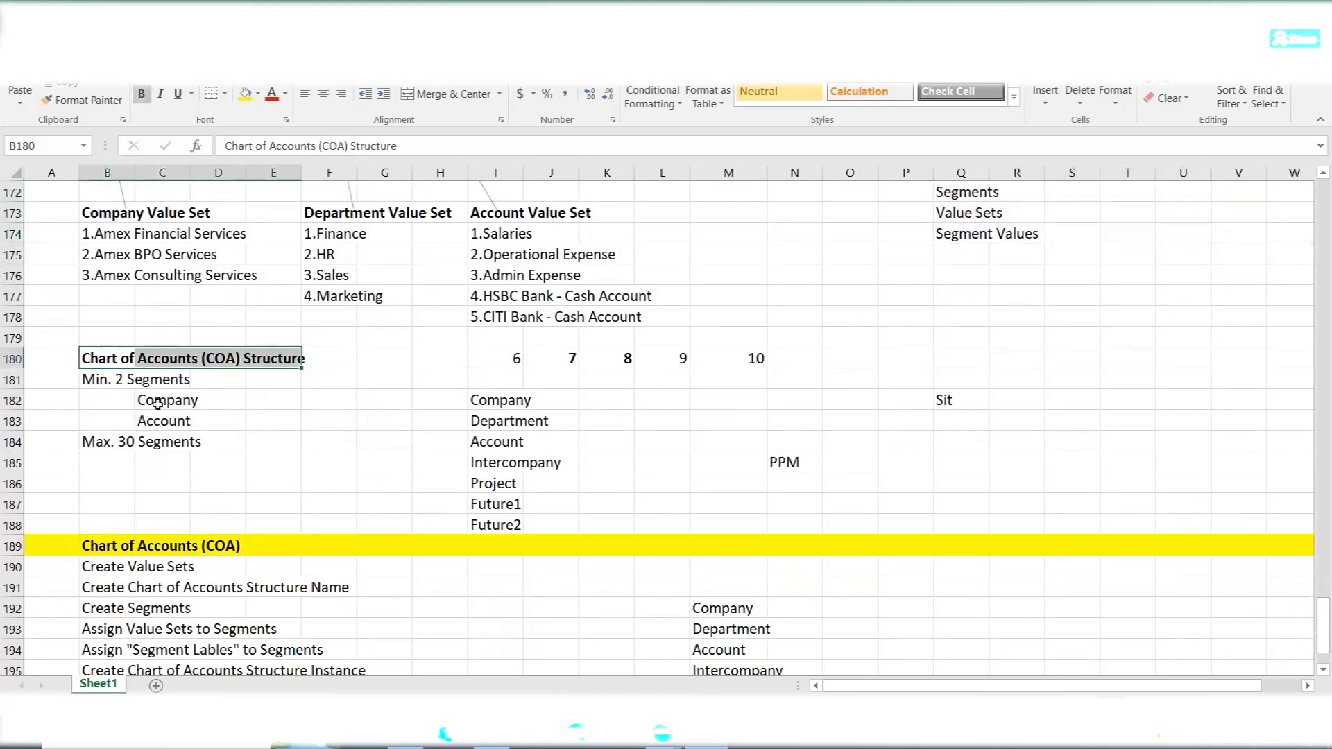
drag(97, 380, 182, 412)
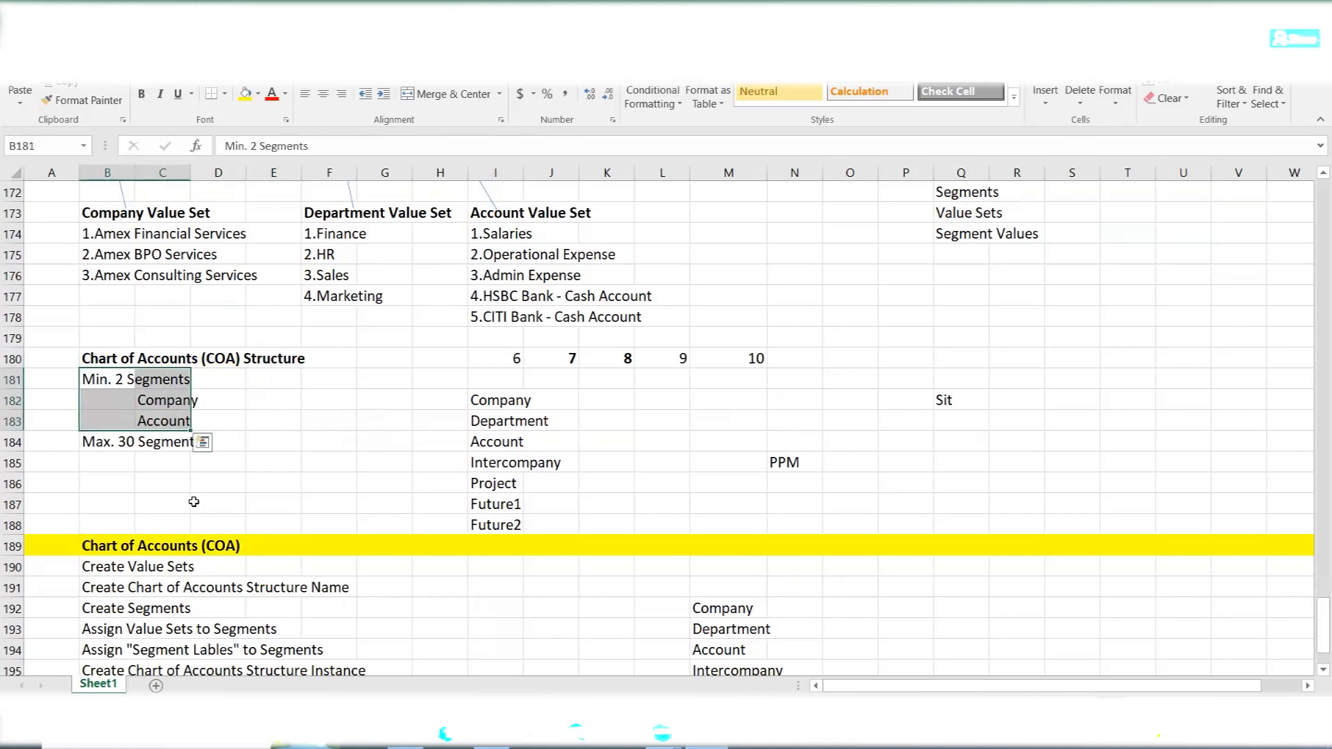
click(94, 443)
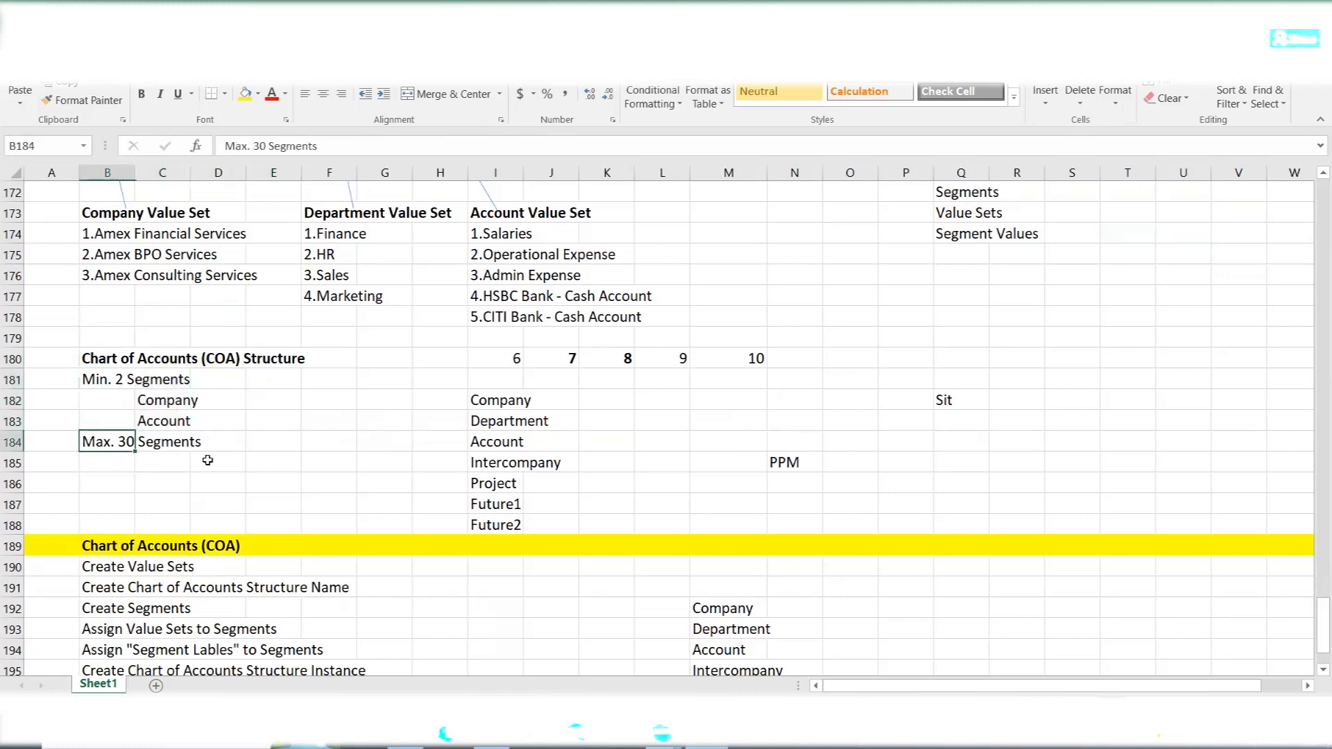
drag(493, 358, 754, 372)
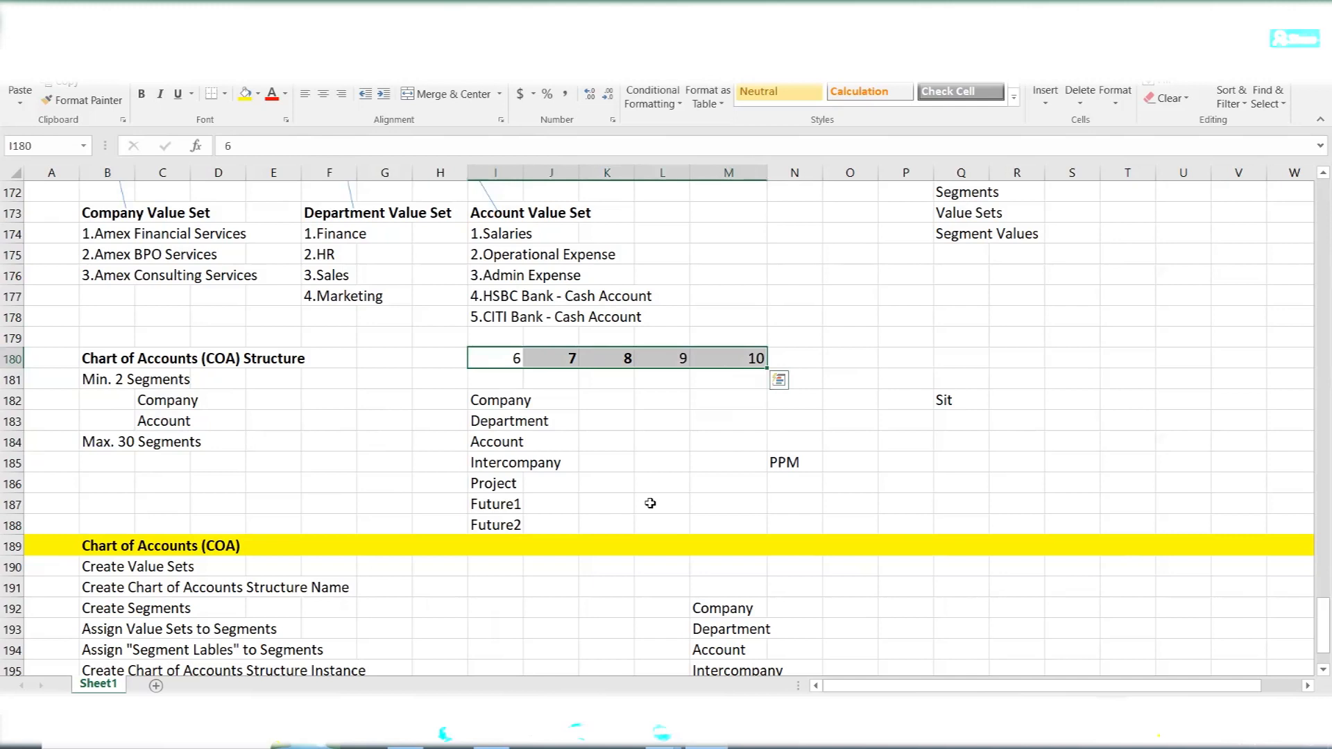
- Point out the Company, Department and Account segments, then highlight Future1 and Future2 in the structure's segment list
drag(484, 400, 535, 415)
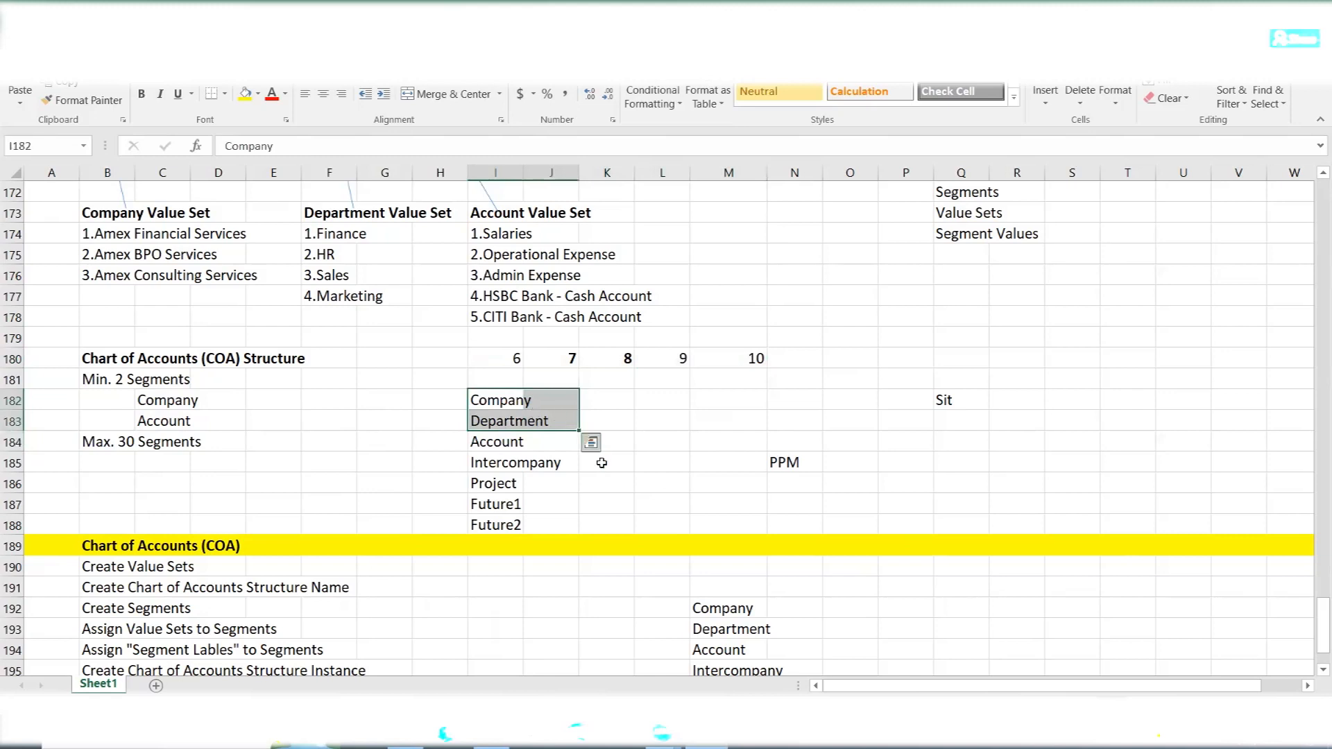
click(499, 442)
click(489, 401)
click(509, 423)
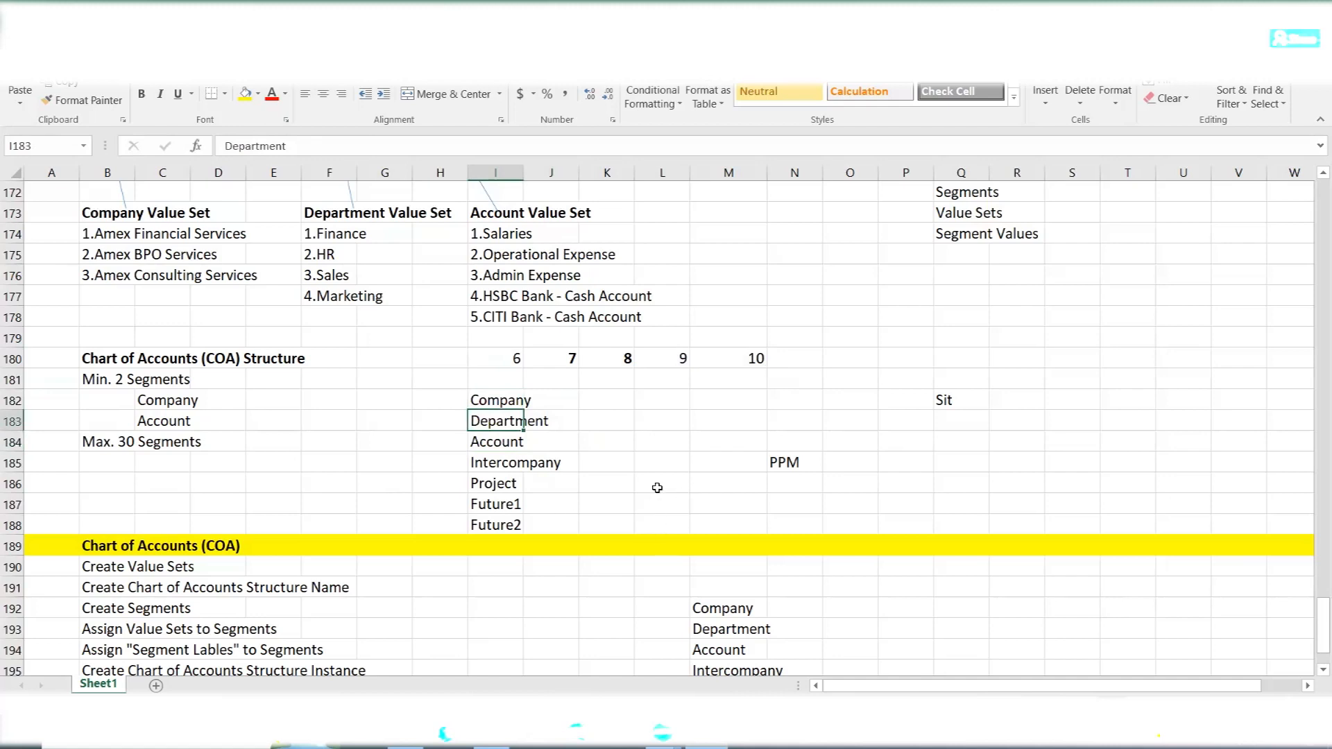
click(497, 509)
drag(497, 509, 496, 527)
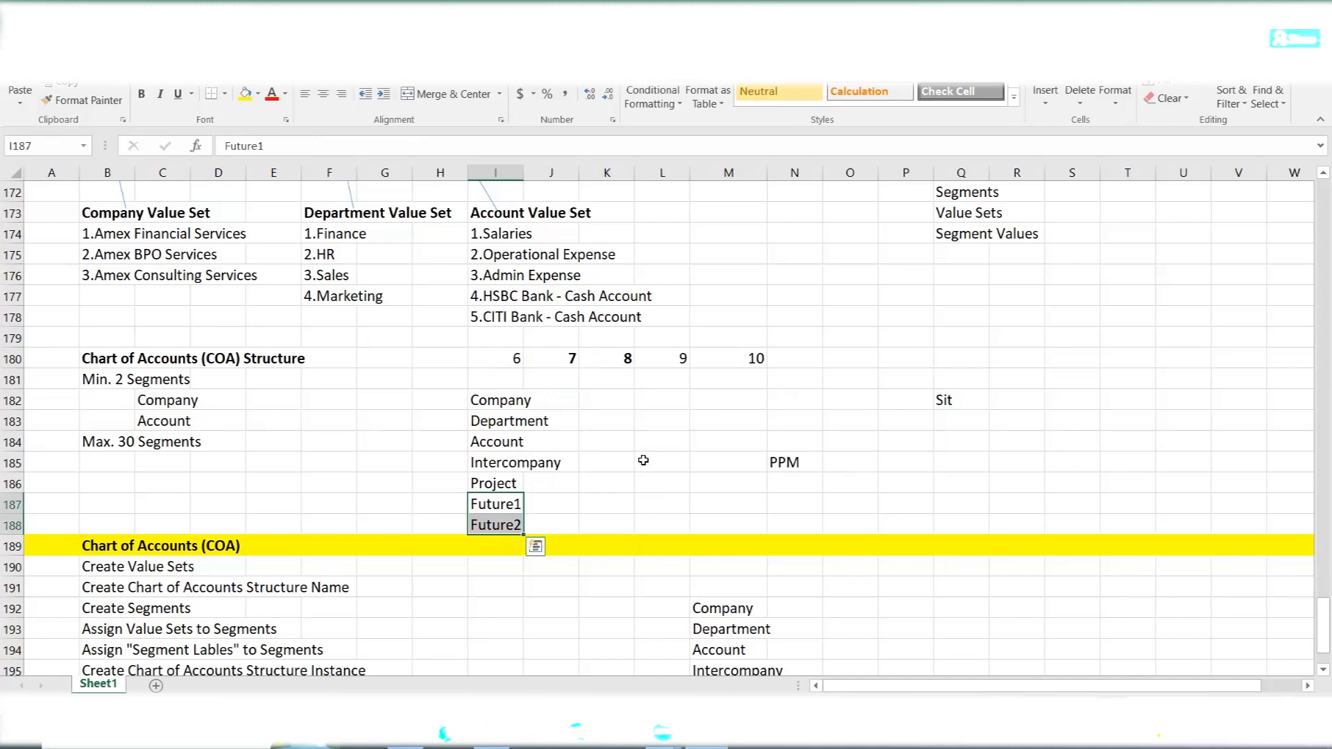
- Highlight the Chart of Accounts setup tasks from Create Value Sets to Assign "Value Attributes" to Segment Values
scroll(327, 380, down, 3)
scroll(327, 379, down, 1)
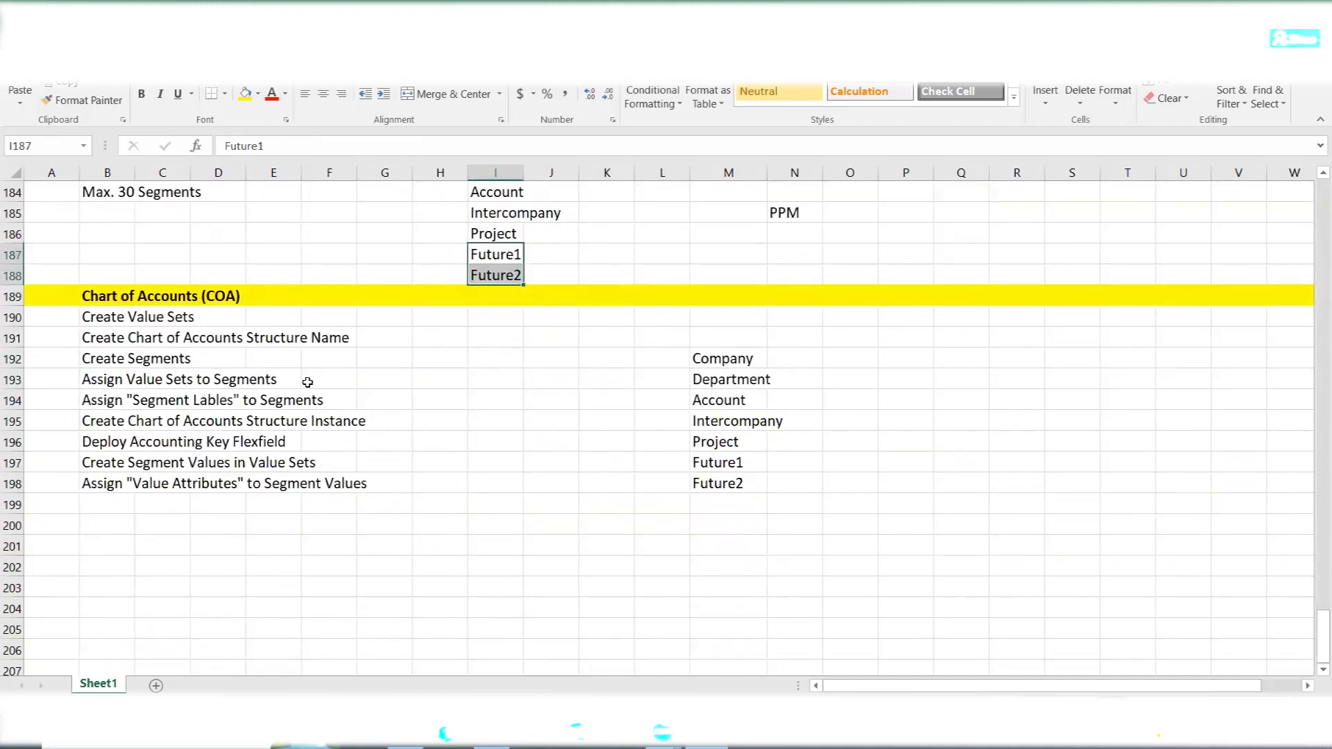
drag(85, 315, 361, 485)
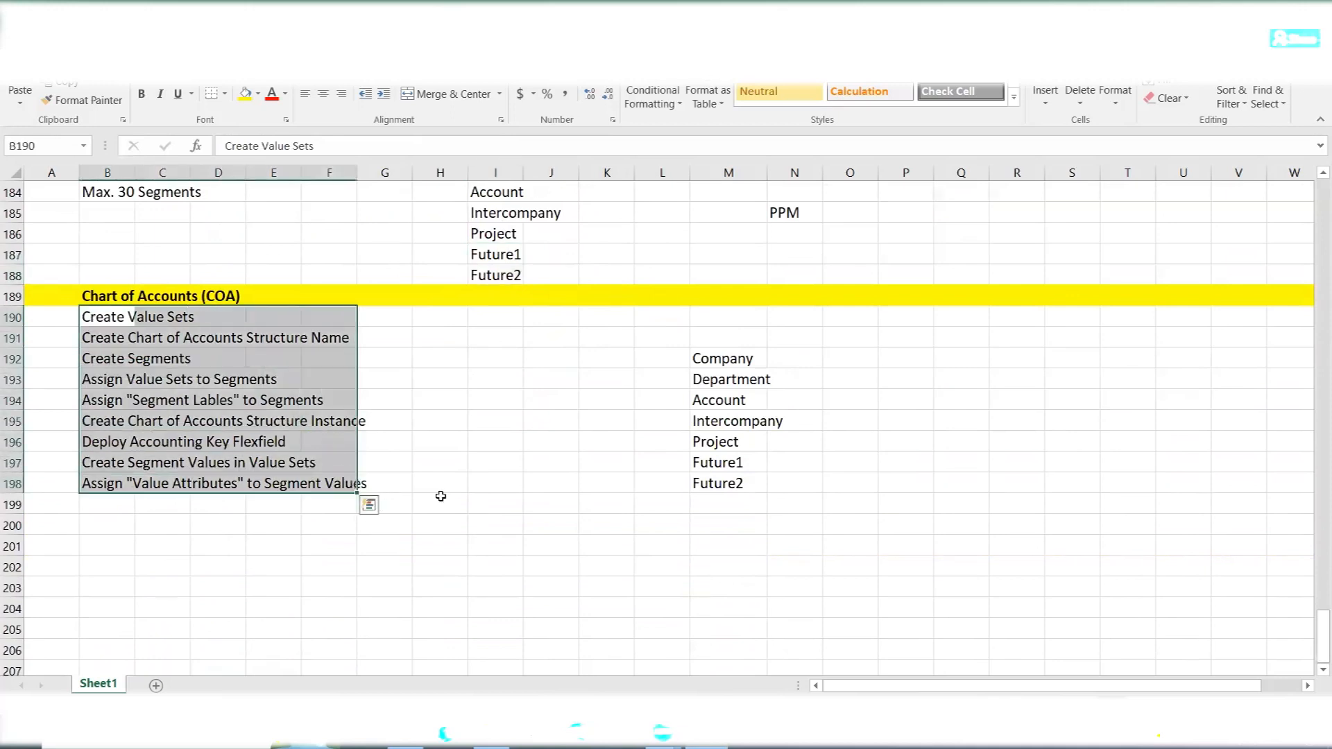
- Enter Done in G190, in the row of the Create Value Sets task
click(109, 319)
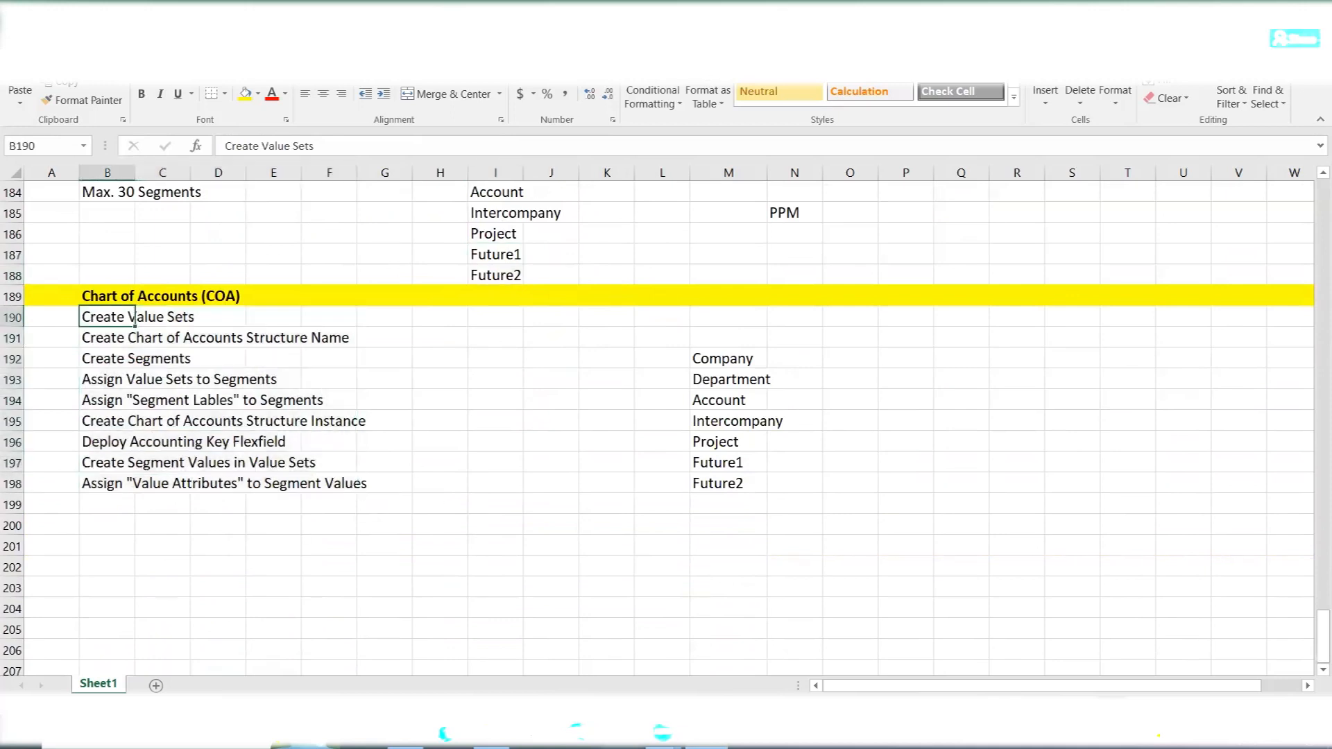
key(Right)
key(Right)
key(Right)
key(Right)
key(Right)
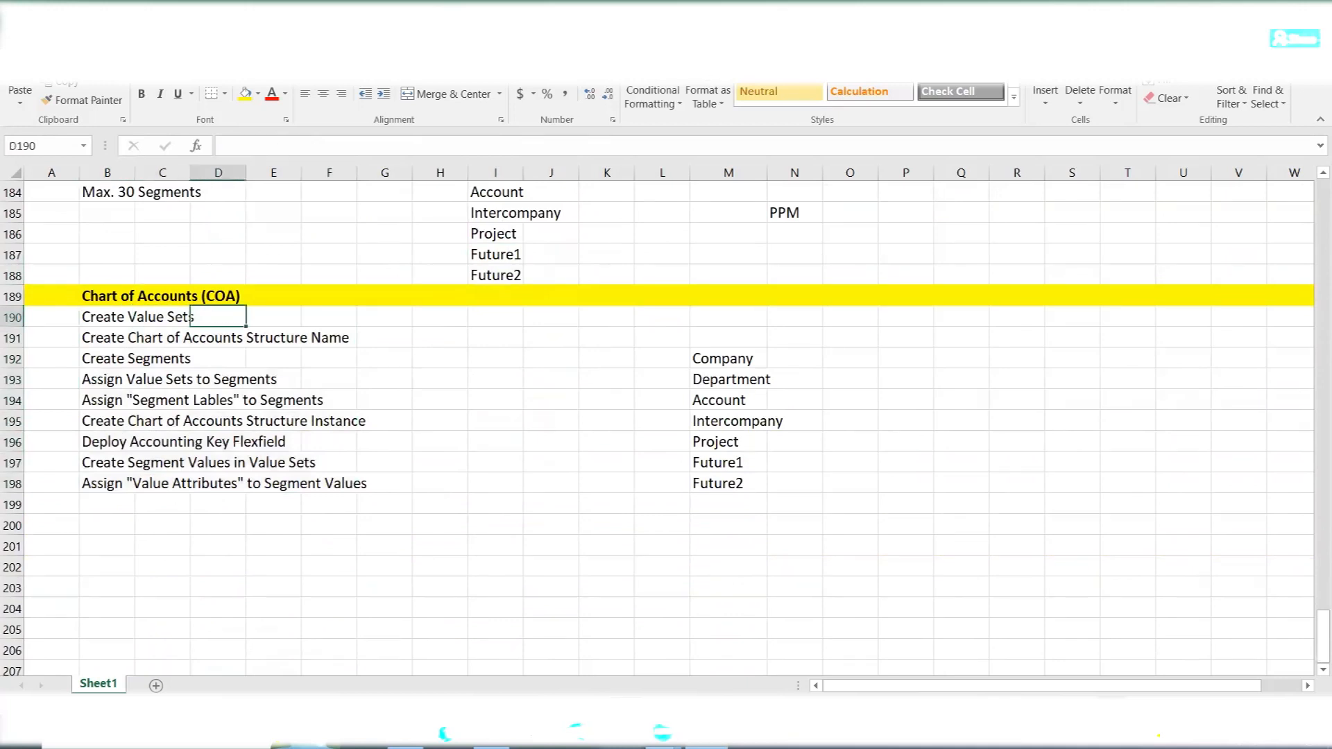
text(d)
key(BackSpace)
text(Done)
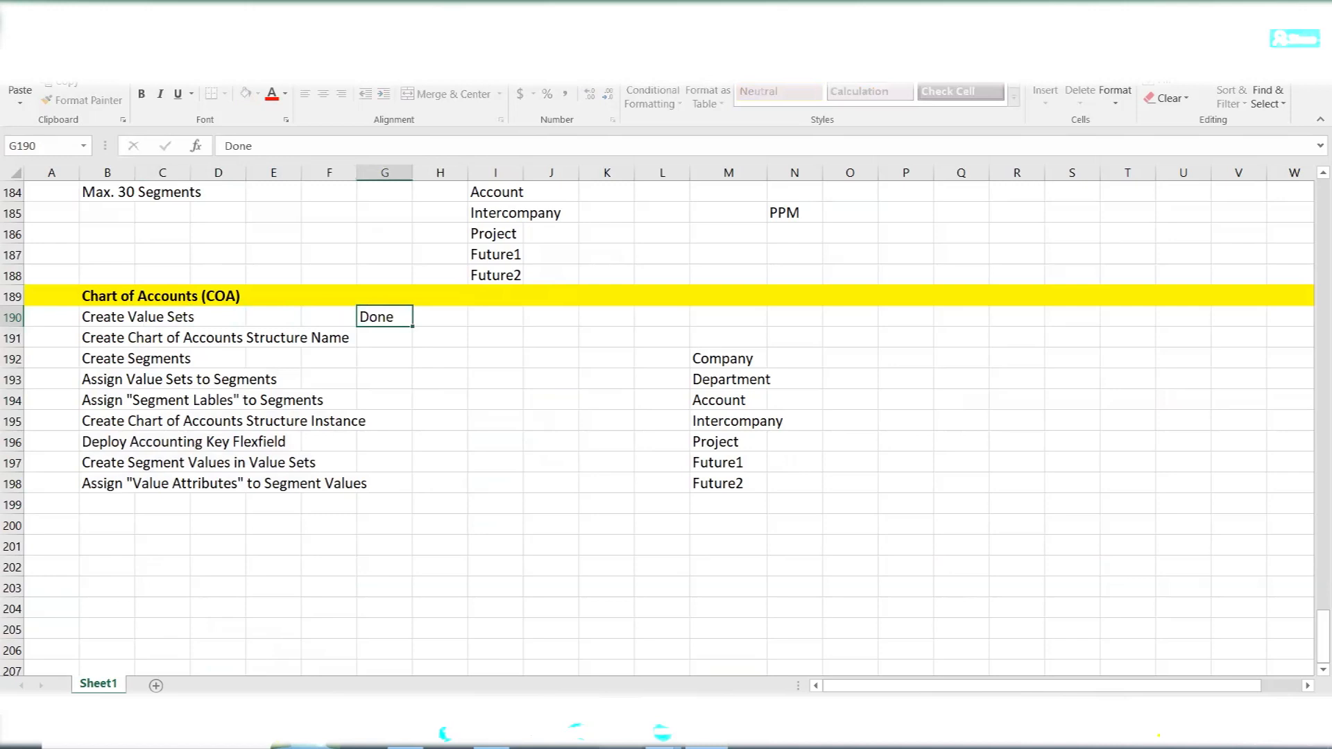
- Highlight the Company segment and the list from Department to Future2 in column M
click(708, 356)
drag(708, 381, 714, 485)
click(377, 322)
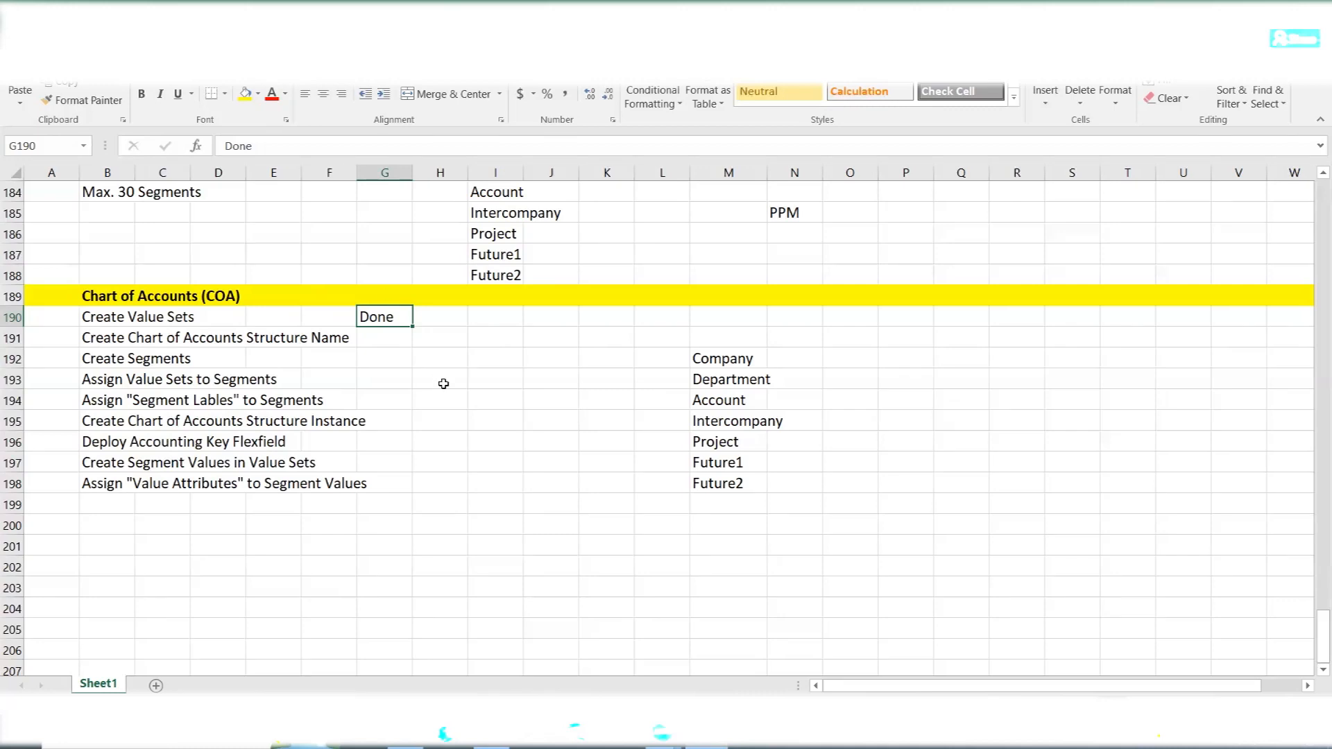
- Highlight the whole Chart of Accounts setup task list, then the Create Value Sets task on its own
click(107, 498)
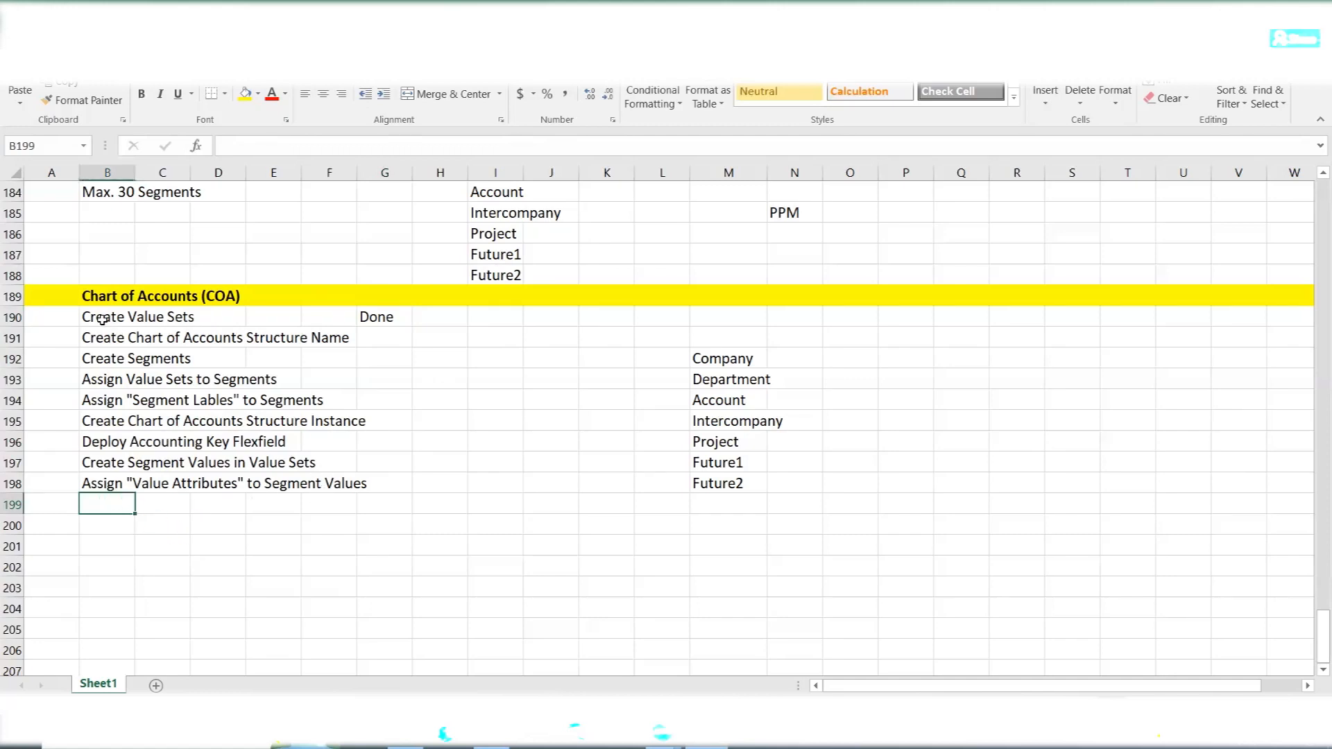
drag(101, 320, 348, 482)
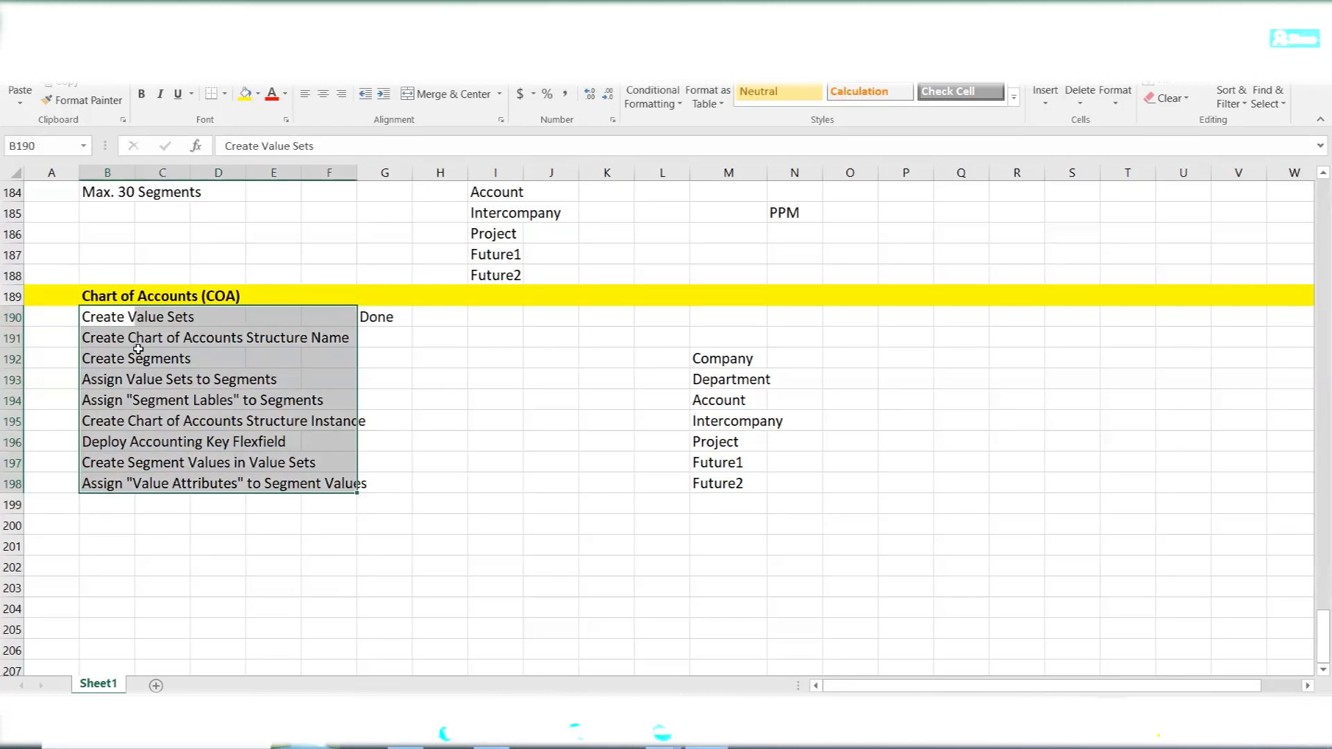
click(382, 319)
drag(97, 317, 204, 315)
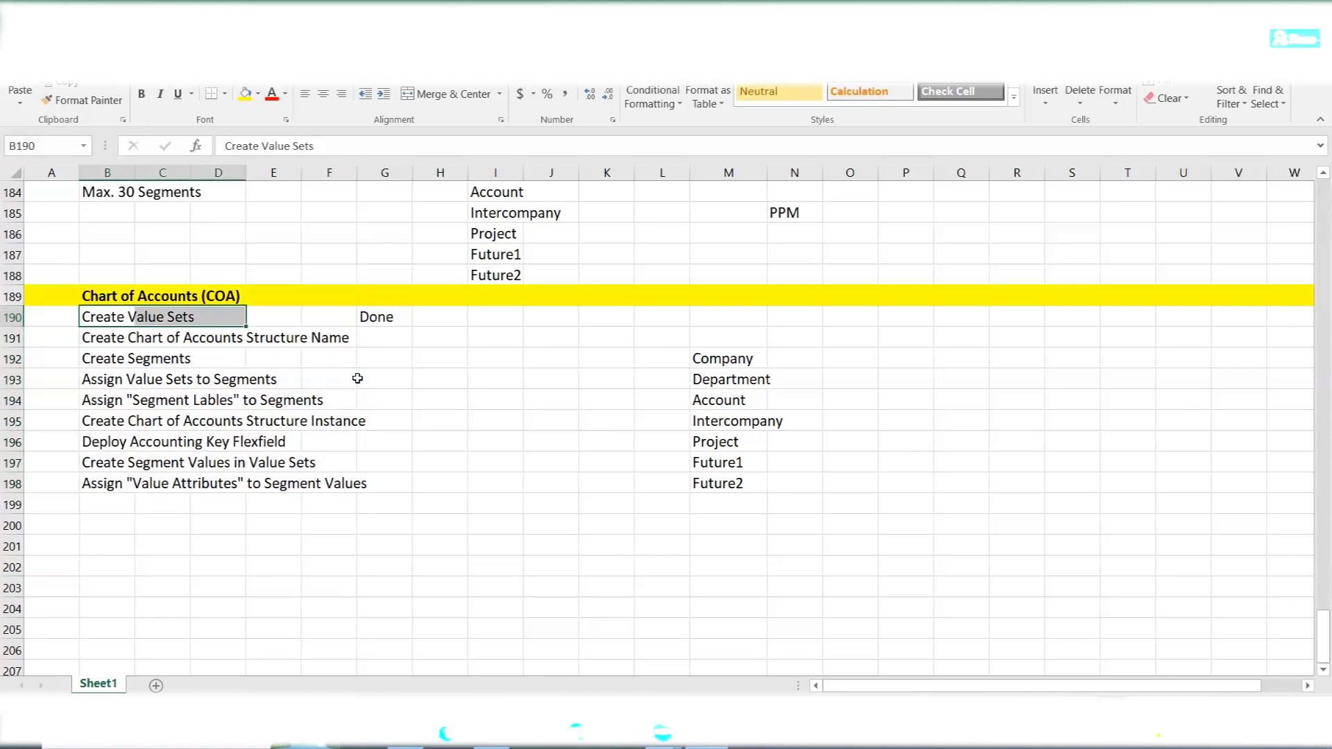
key(shift+Left)
click(106, 317)
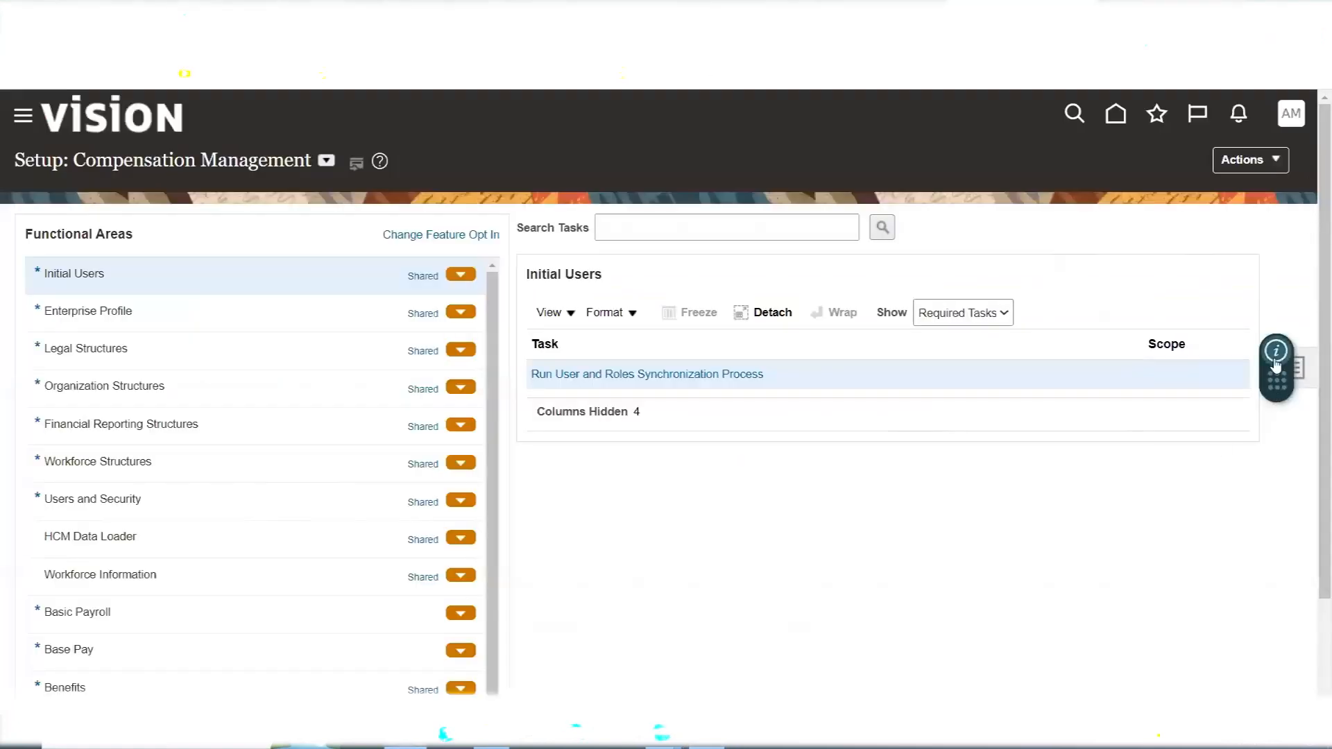
- Switch to Oracle Fusion setup and open AMEX Implementation Project from the implementation projects overview
drag(1271, 382, 35, 670)
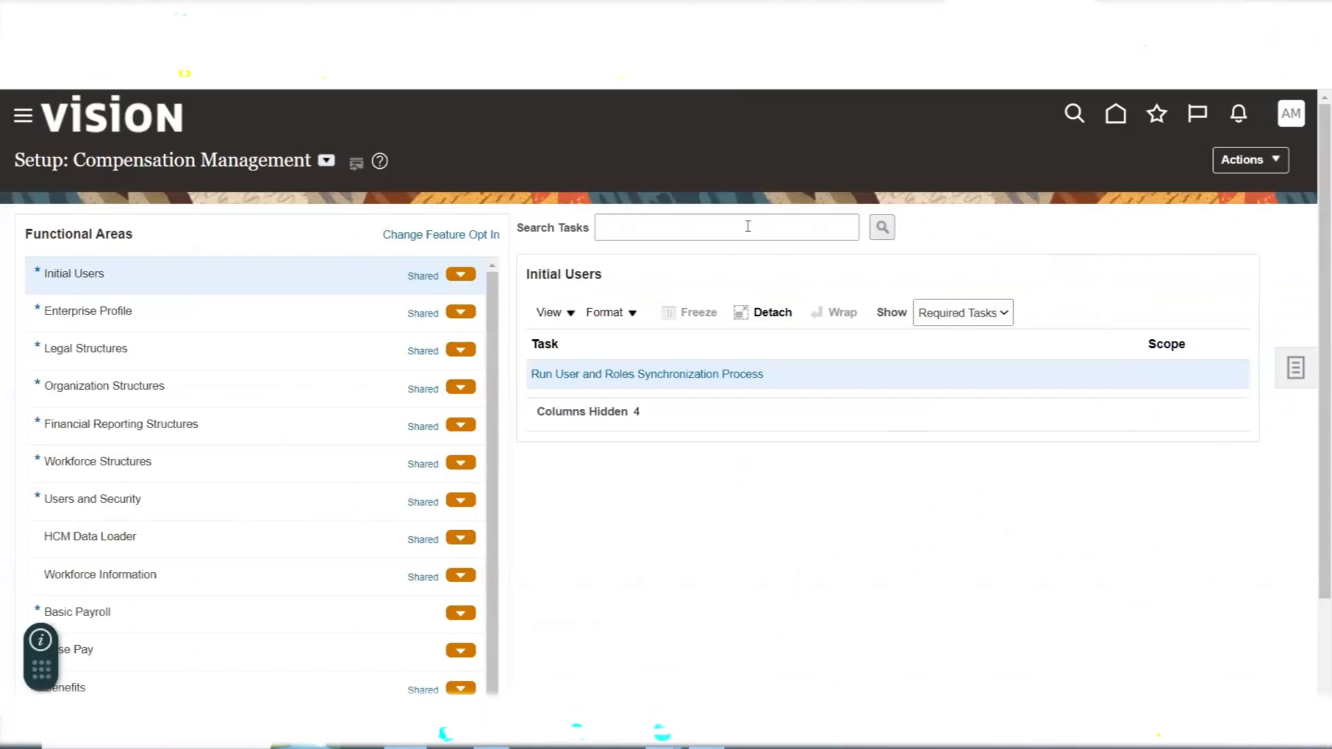
click(1295, 368)
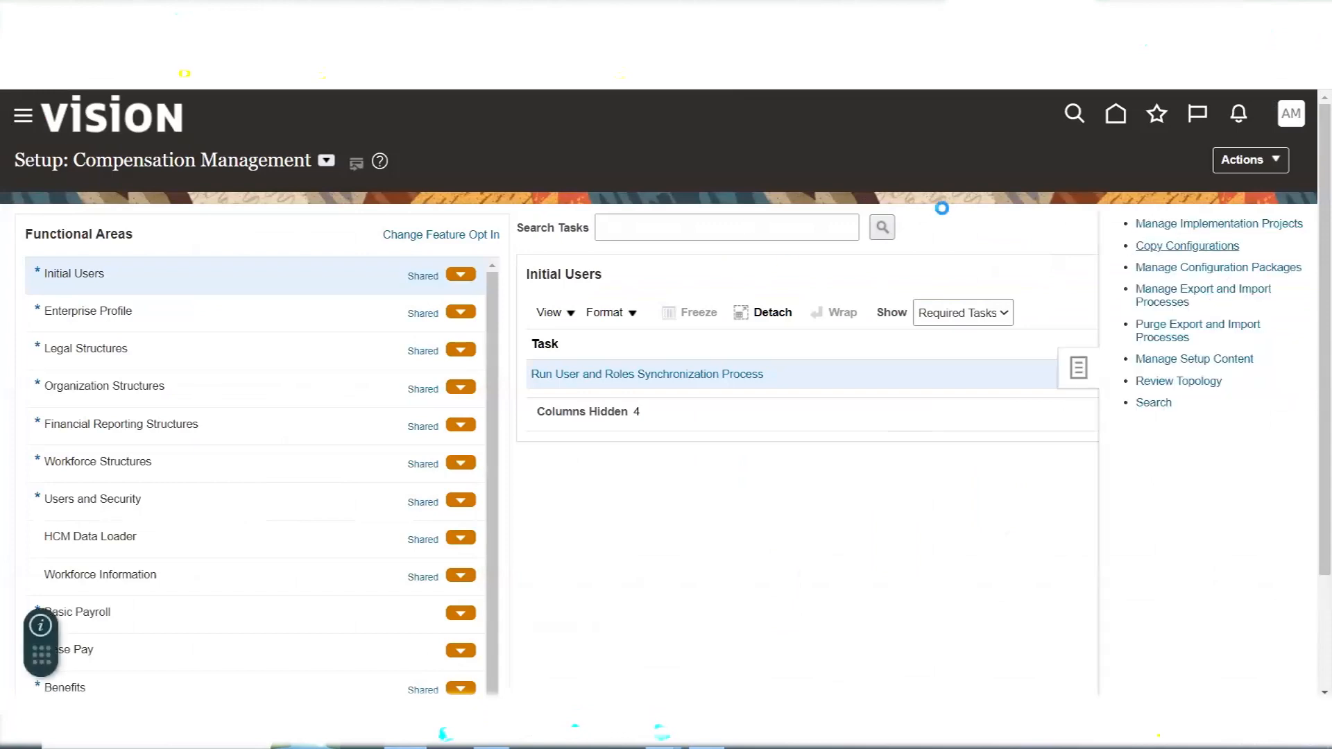
click(1211, 168)
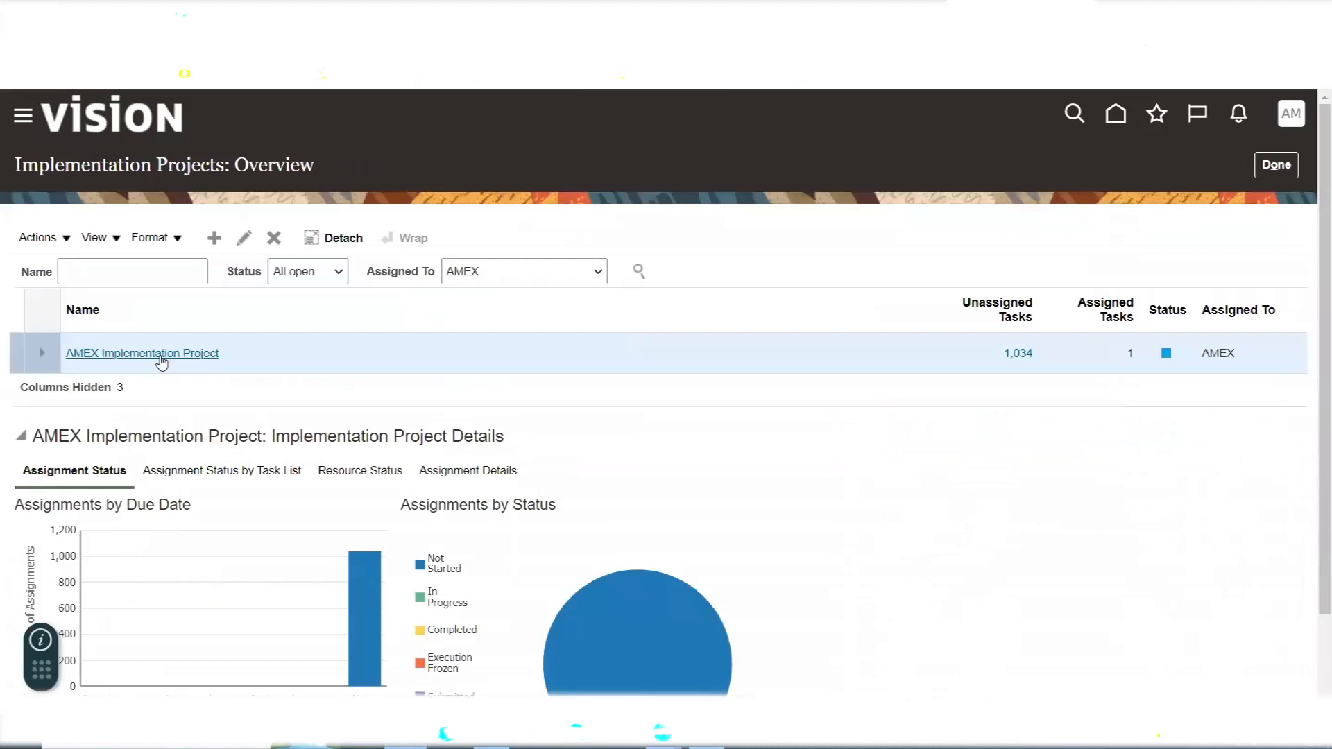
click(159, 354)
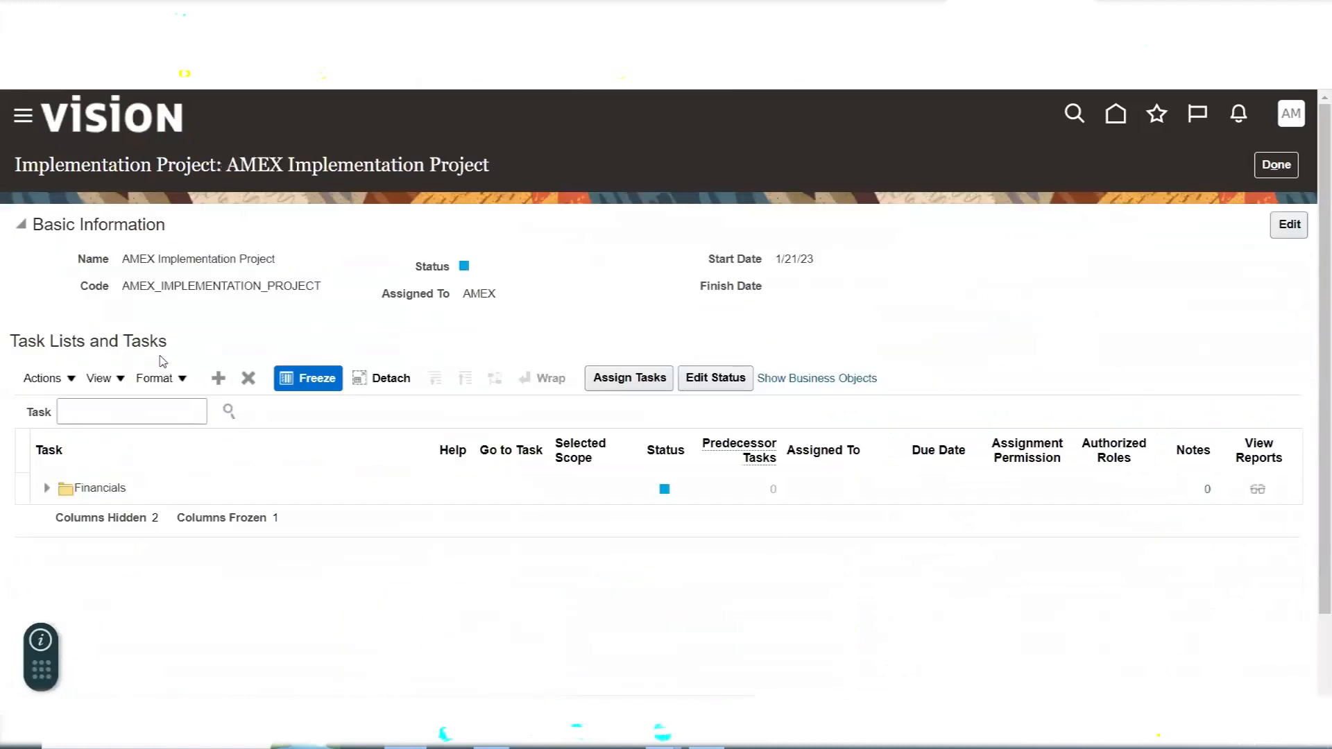
click(164, 414)
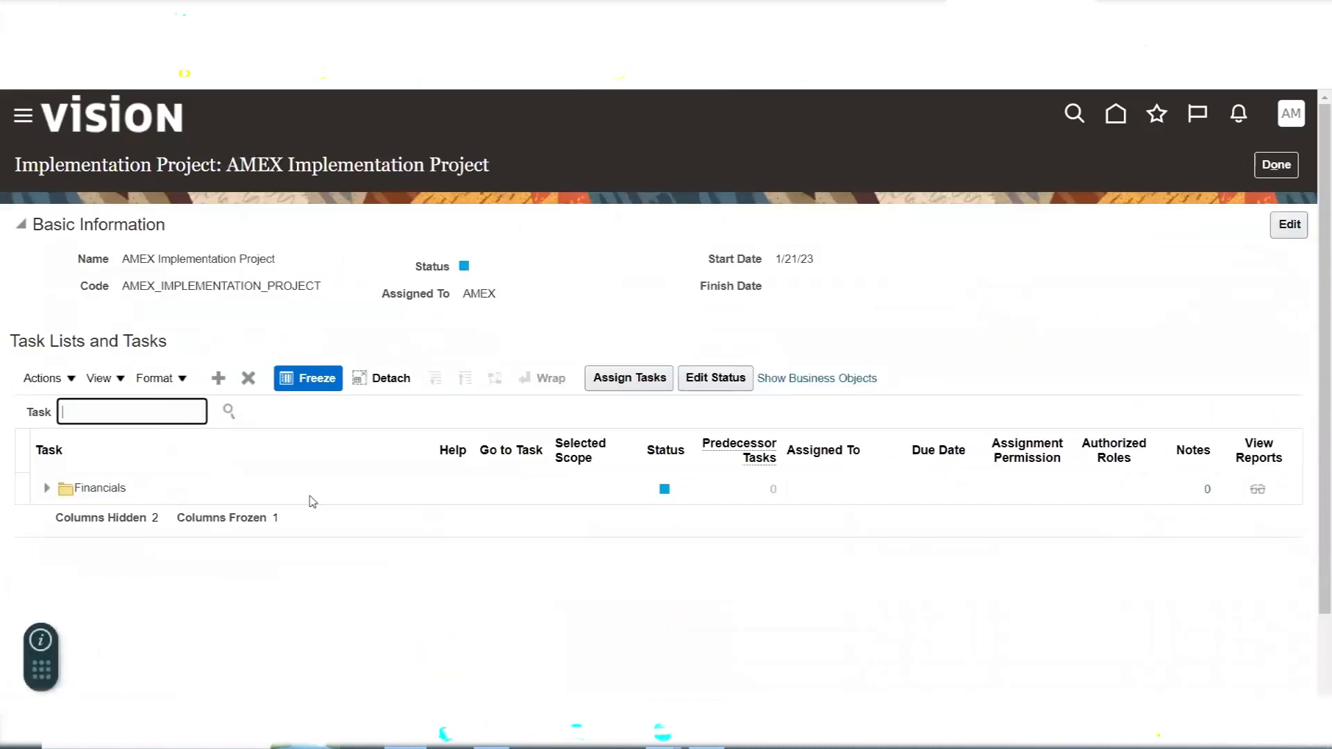
- Switch back to the worksheet and highlight the segments Company to Future2 and the setup tasks following Create Value Sets
key(alt+Tab)
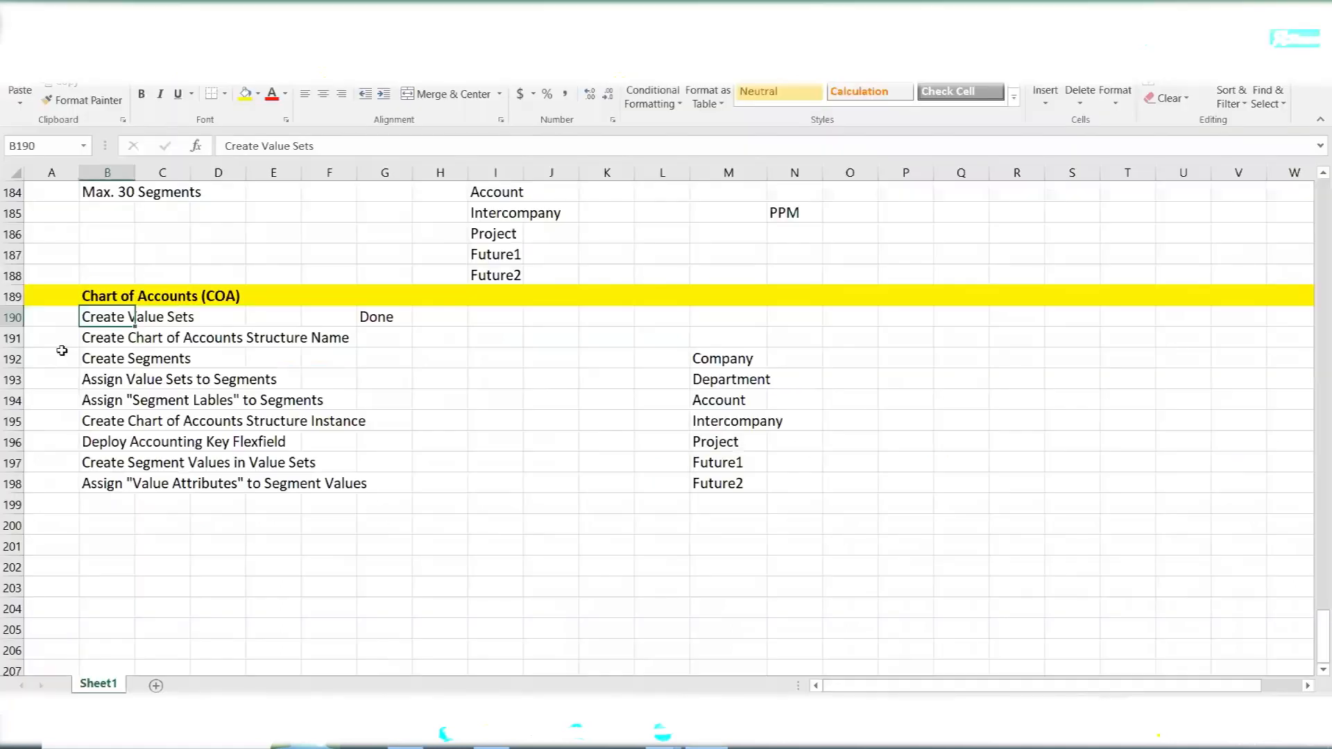
drag(736, 361, 733, 476)
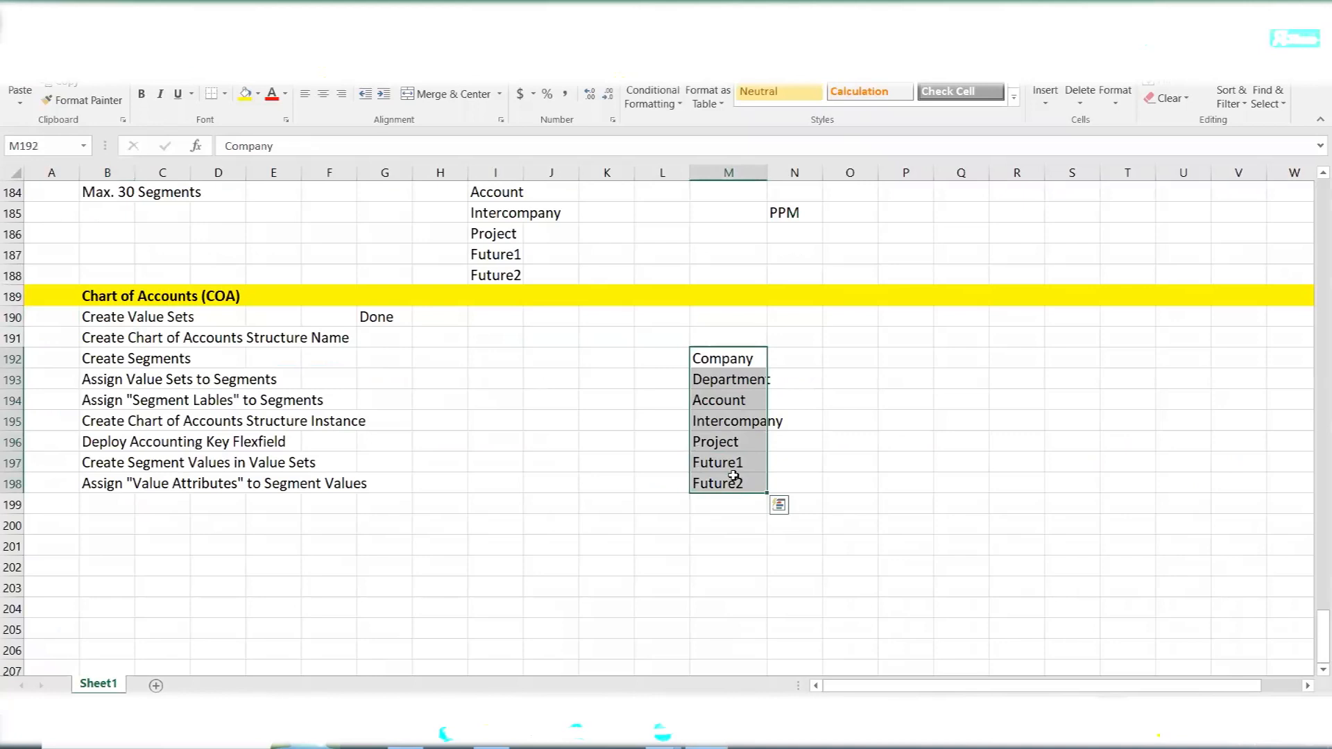
click(96, 320)
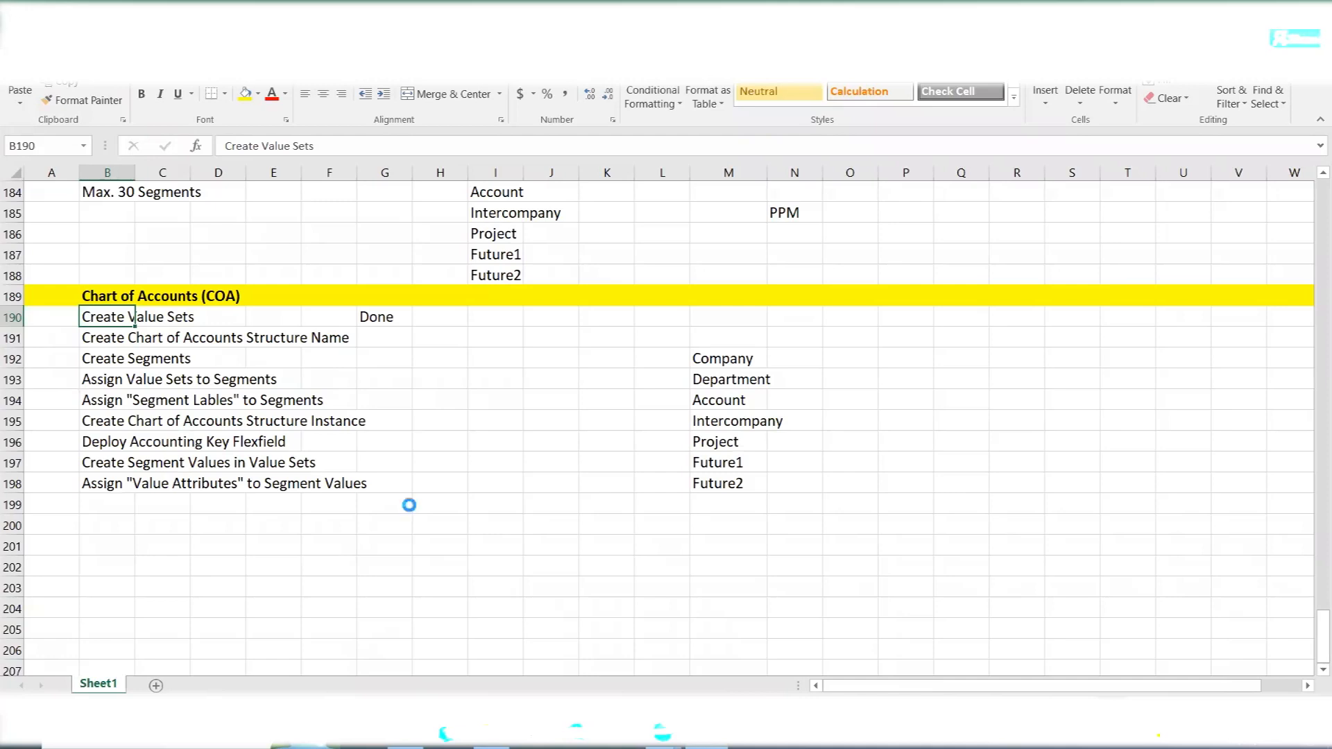
drag(97, 340, 358, 488)
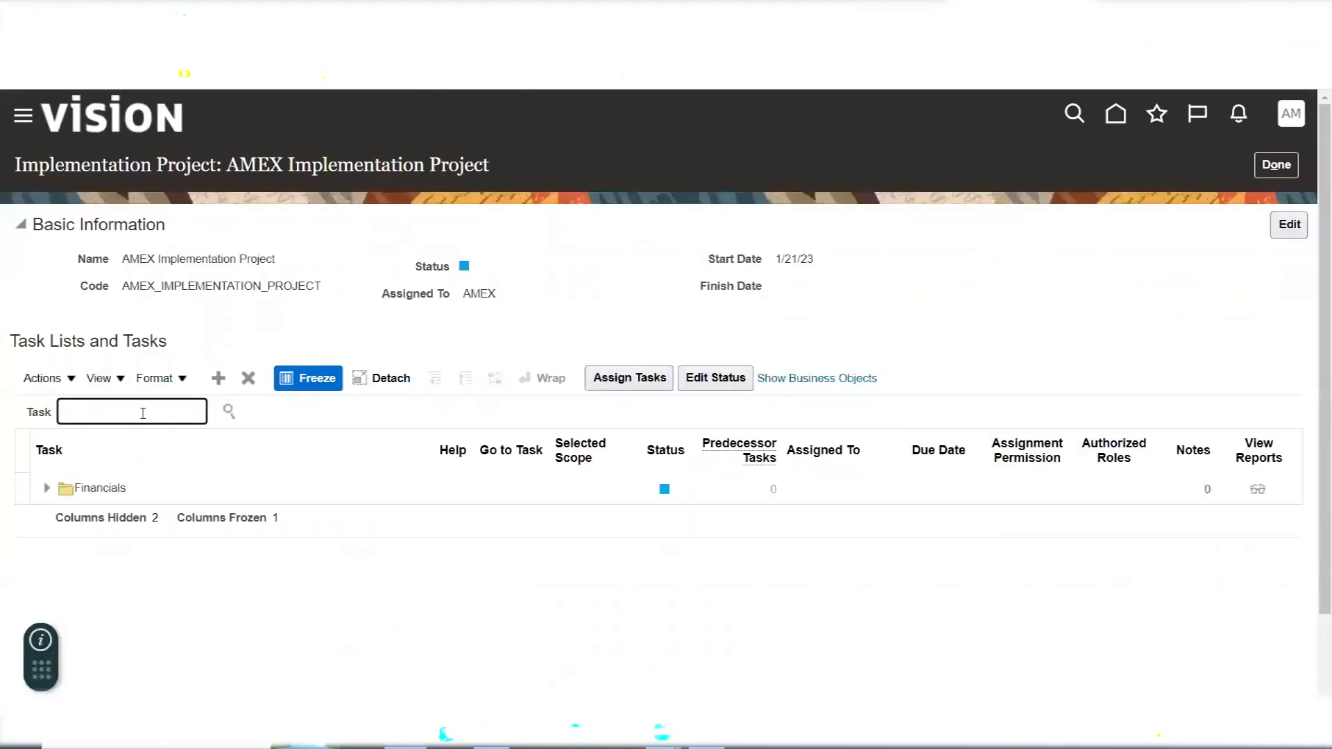
- Switch to Oracle Fusion, search the project's tasks for "Chart of accounts va" and widen the Task column to show full names
text(Chart of accounts va)
key(Return)
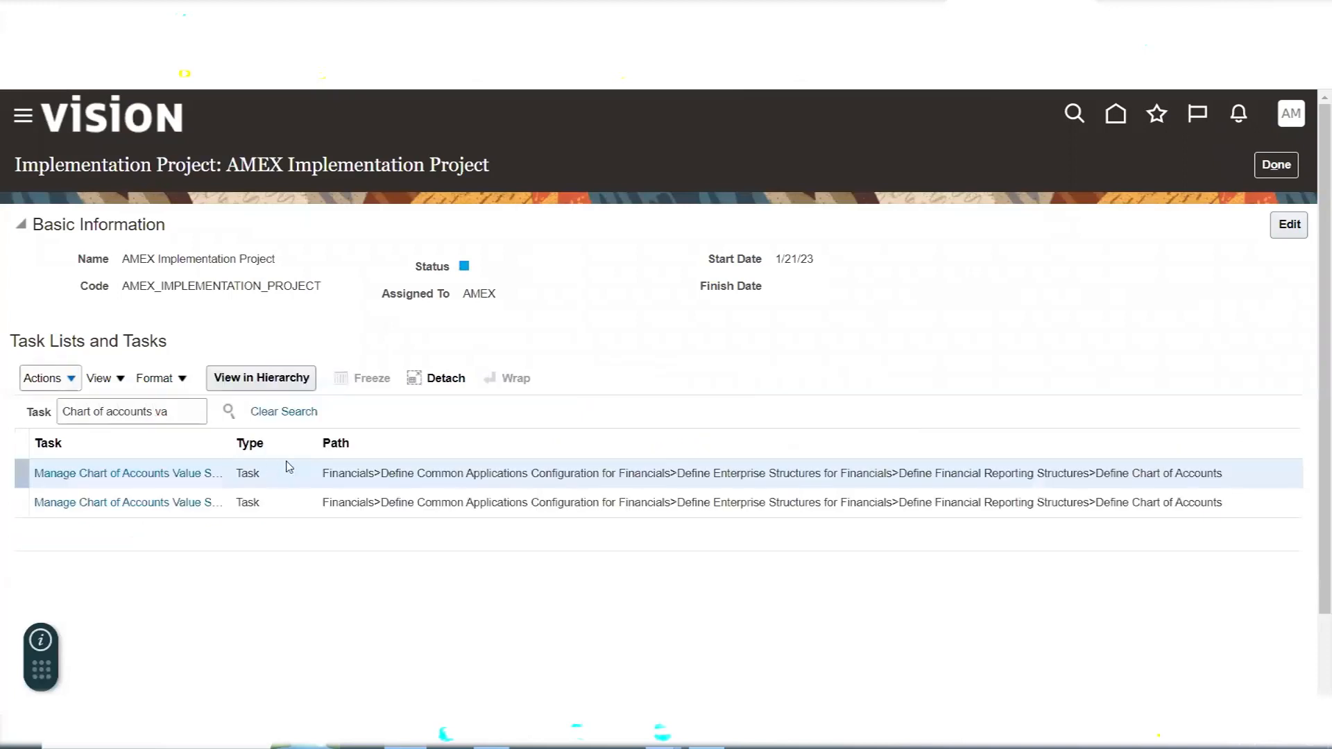
drag(232, 439, 321, 444)
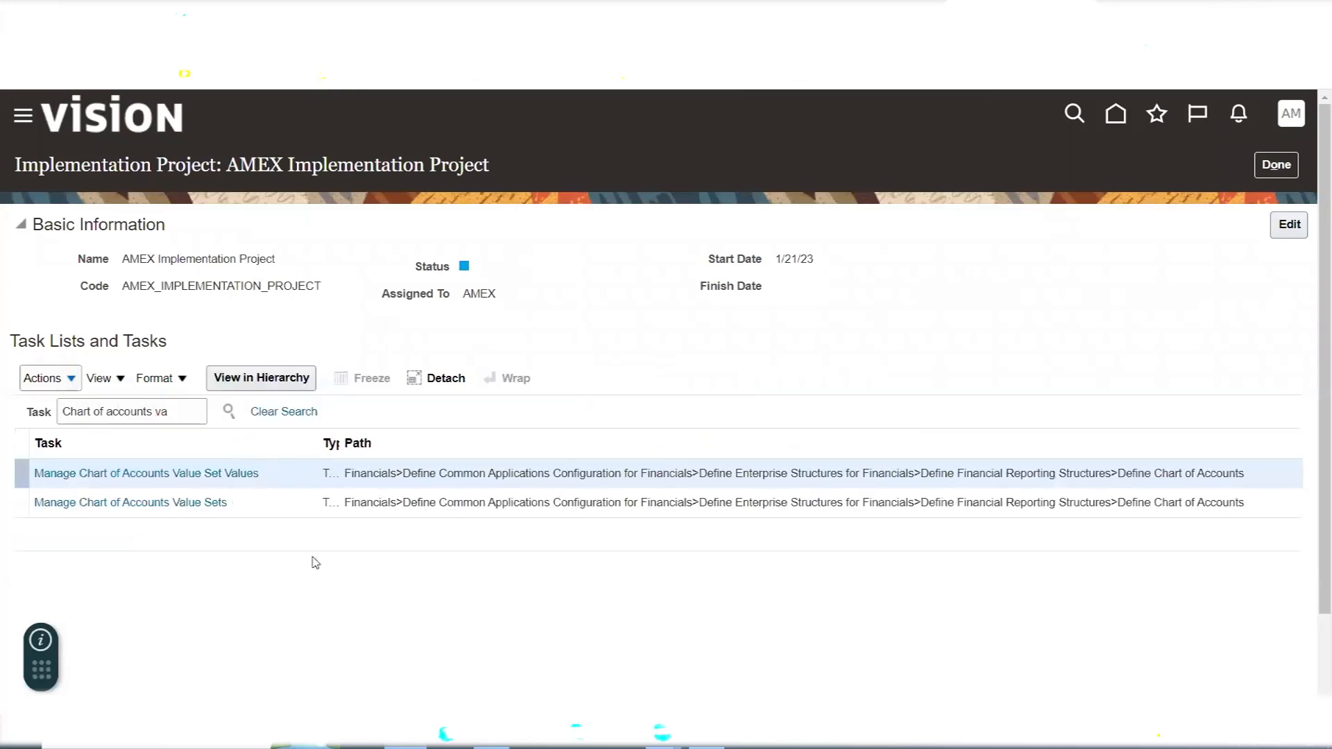
- Go to the Manage Chart of Accounts Value Sets task and start creating a new value set
click(178, 503)
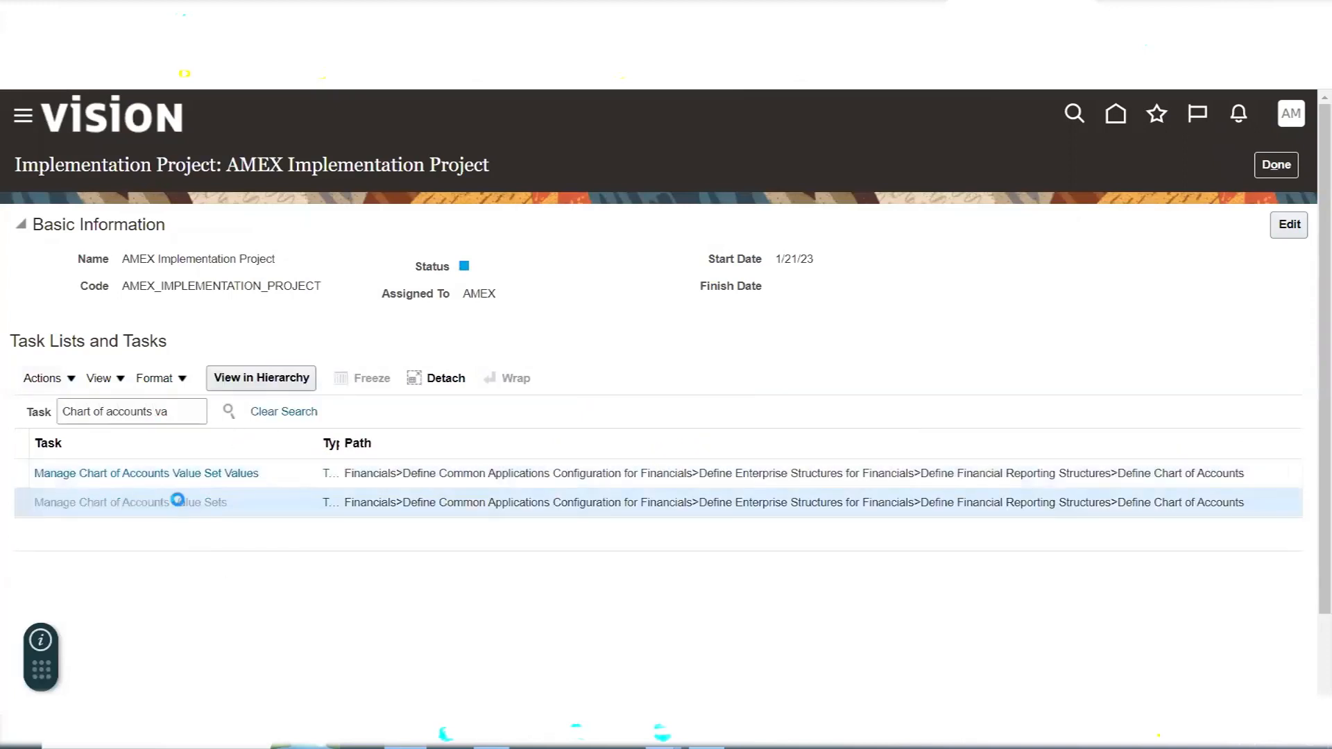
scroll(478, 340, down, 3)
click(494, 324)
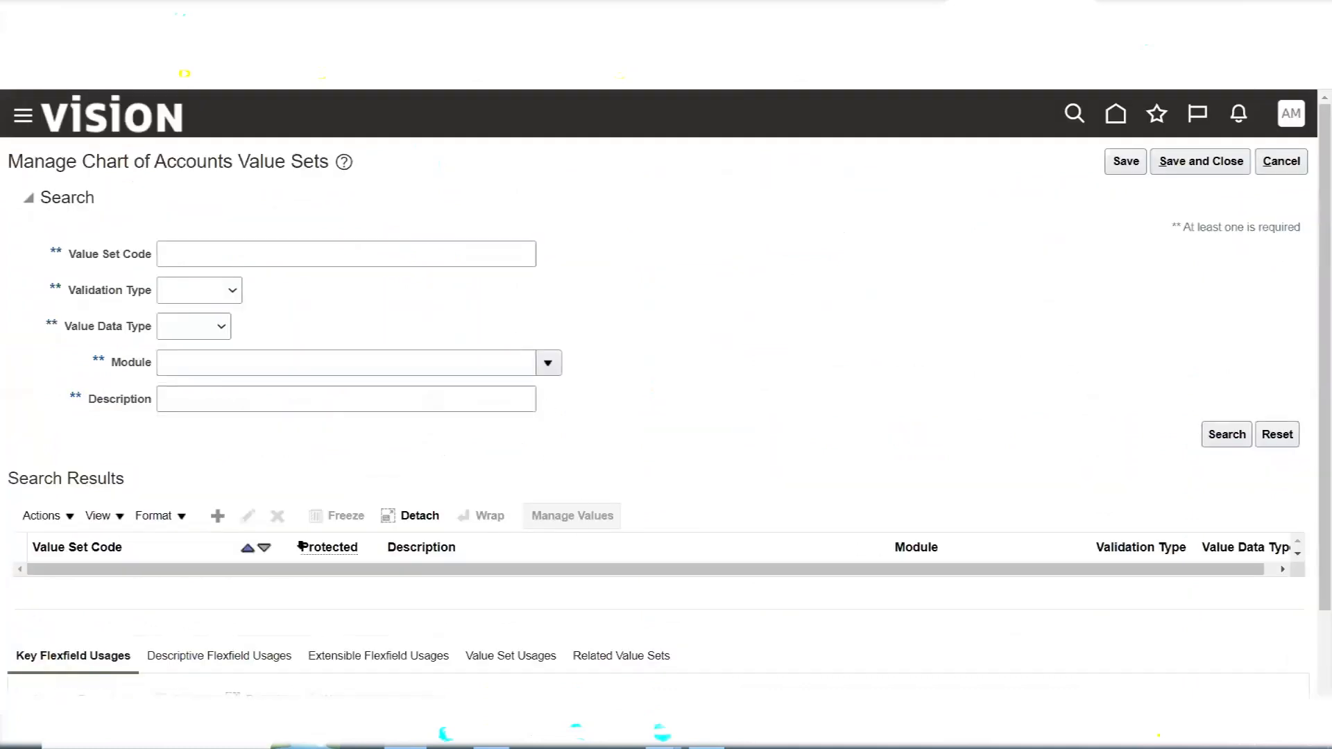
click(218, 517)
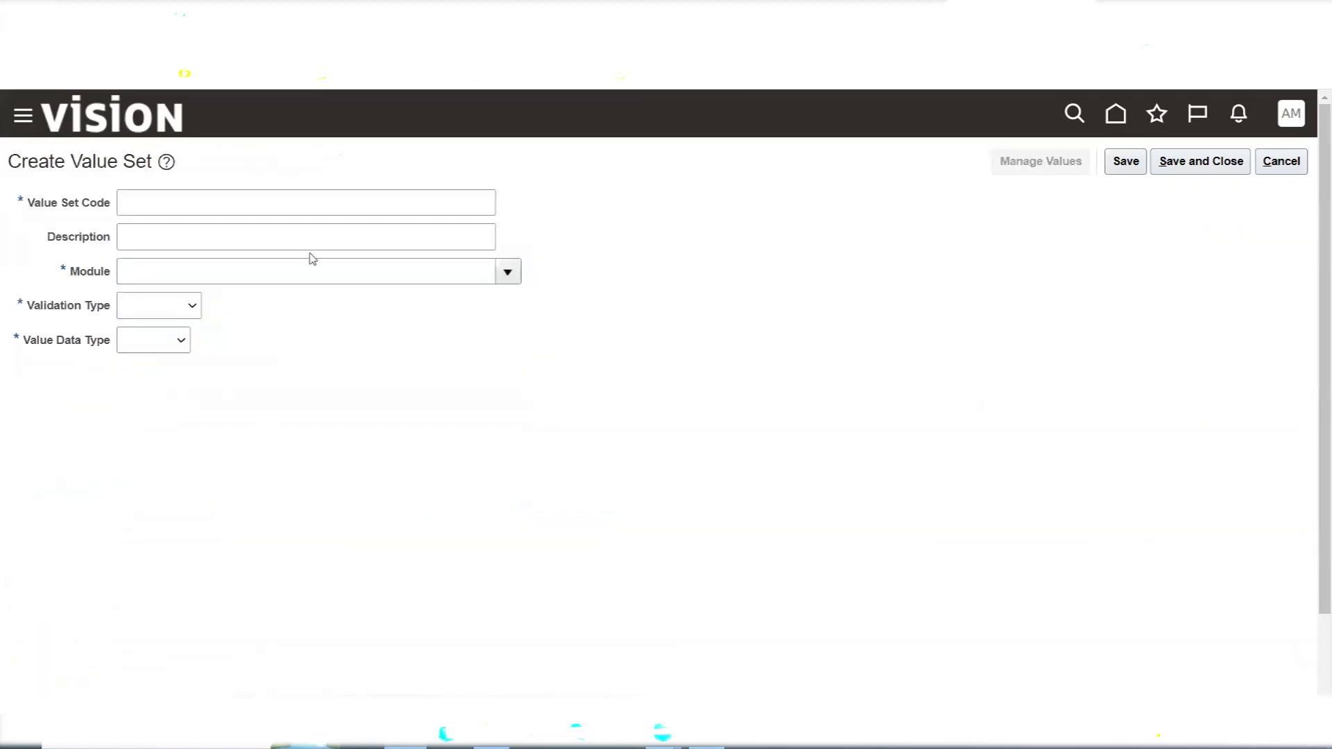
- Set the new value set's code to AMEX Company and its module to General Ledger
click(313, 208)
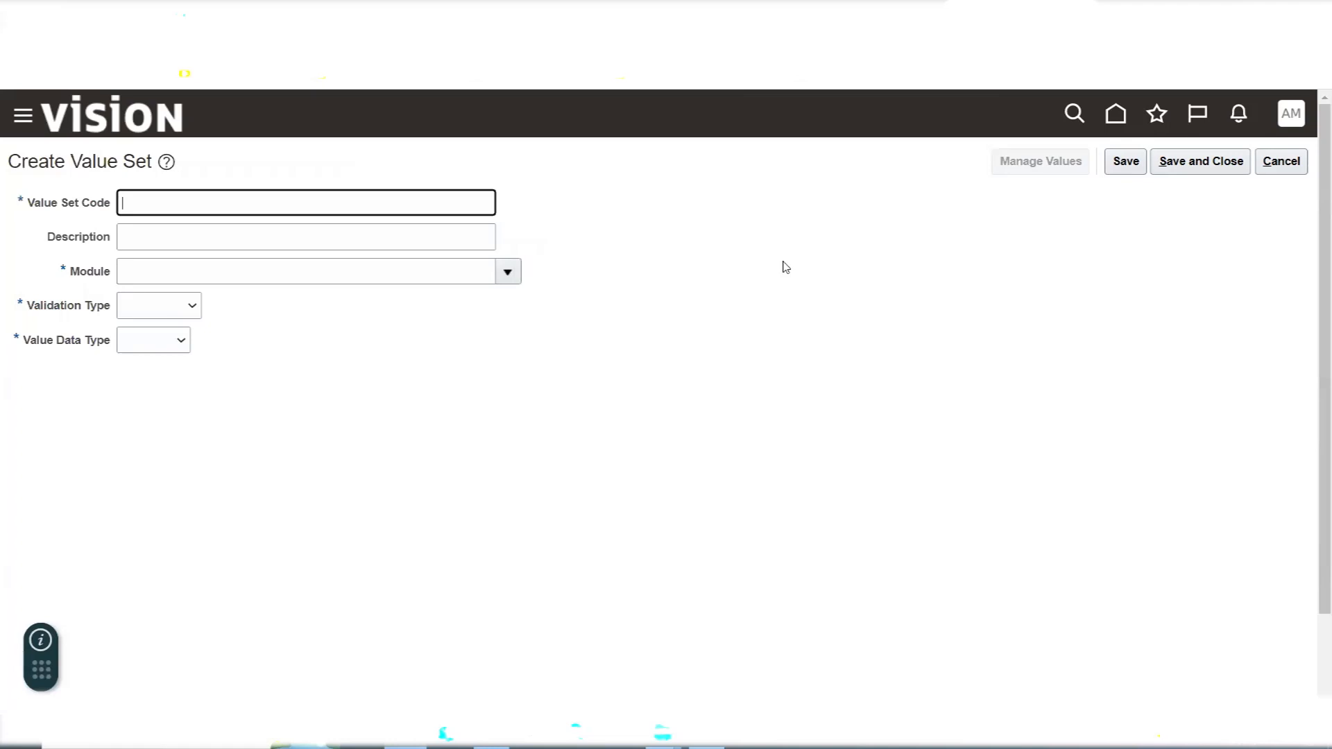
text(AMEX Company)
key(Tab)
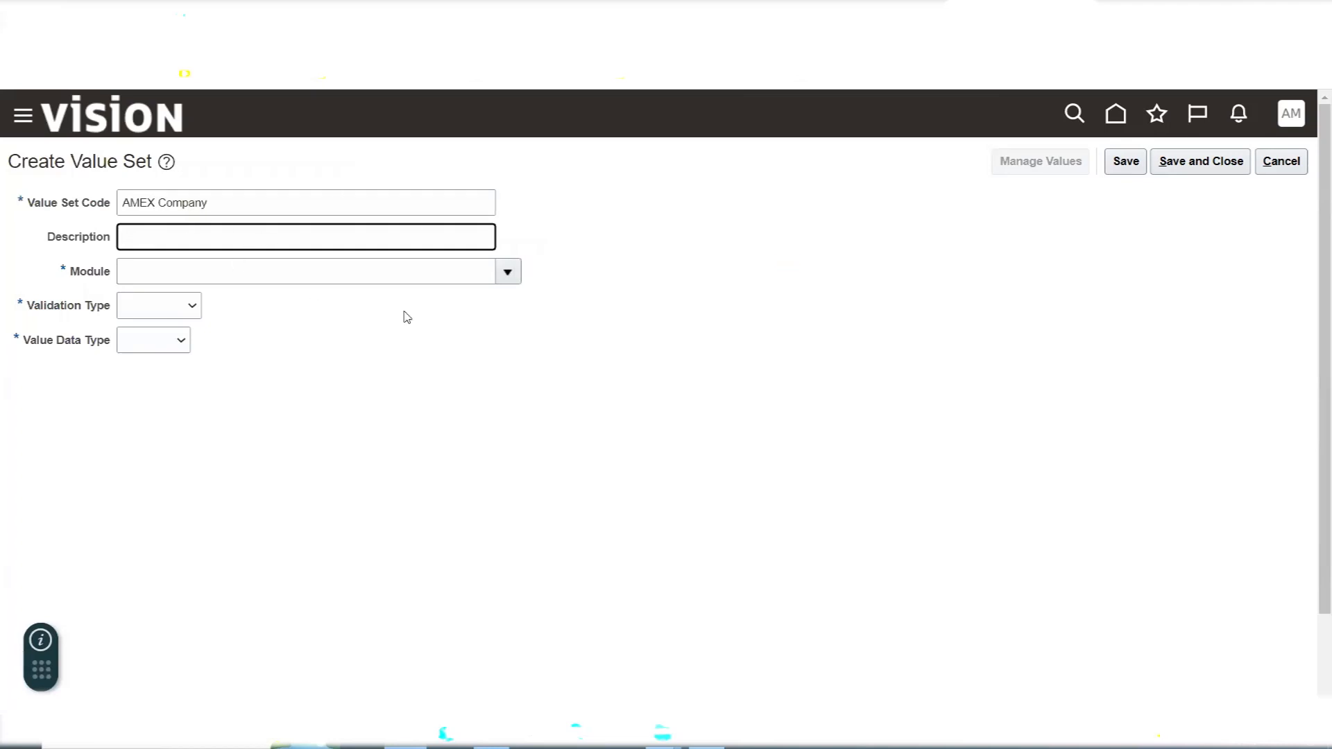
click(506, 281)
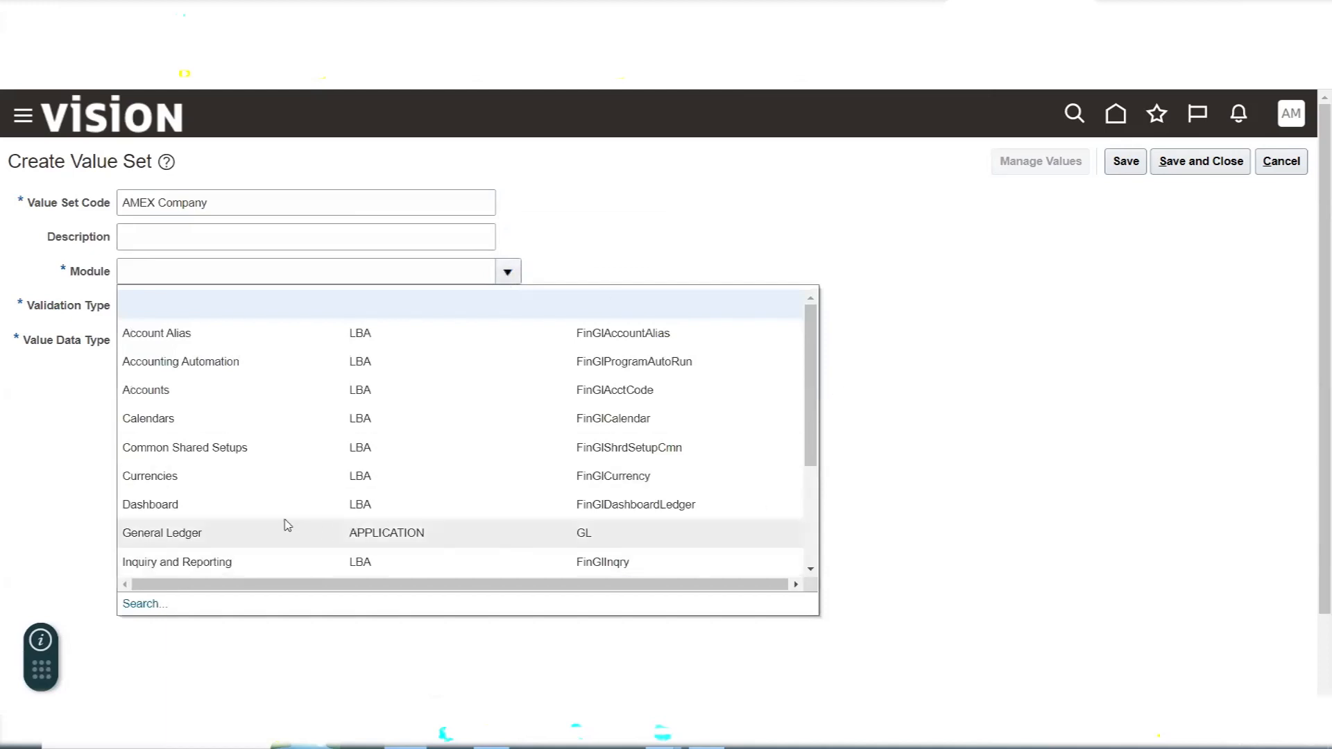
click(265, 542)
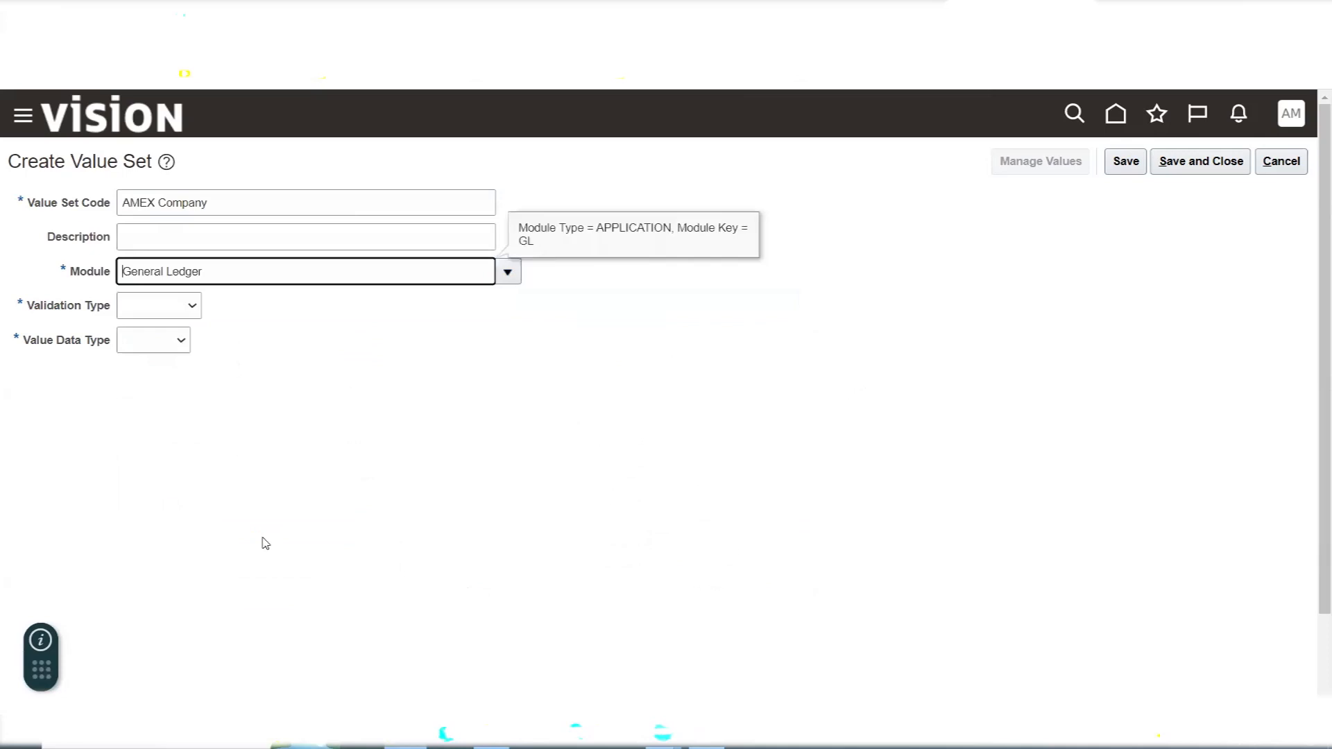
- Set the value set's validation type to Independent and its value data type to Character
click(180, 308)
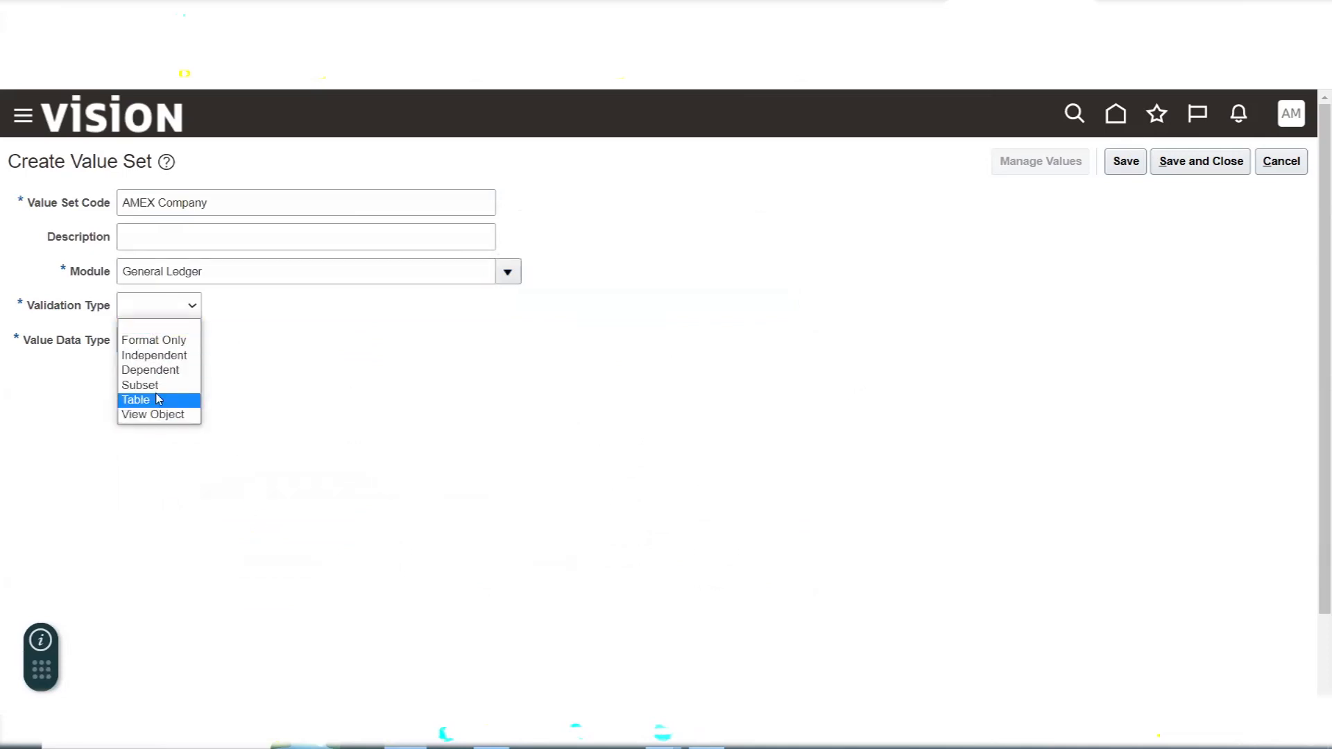
click(167, 356)
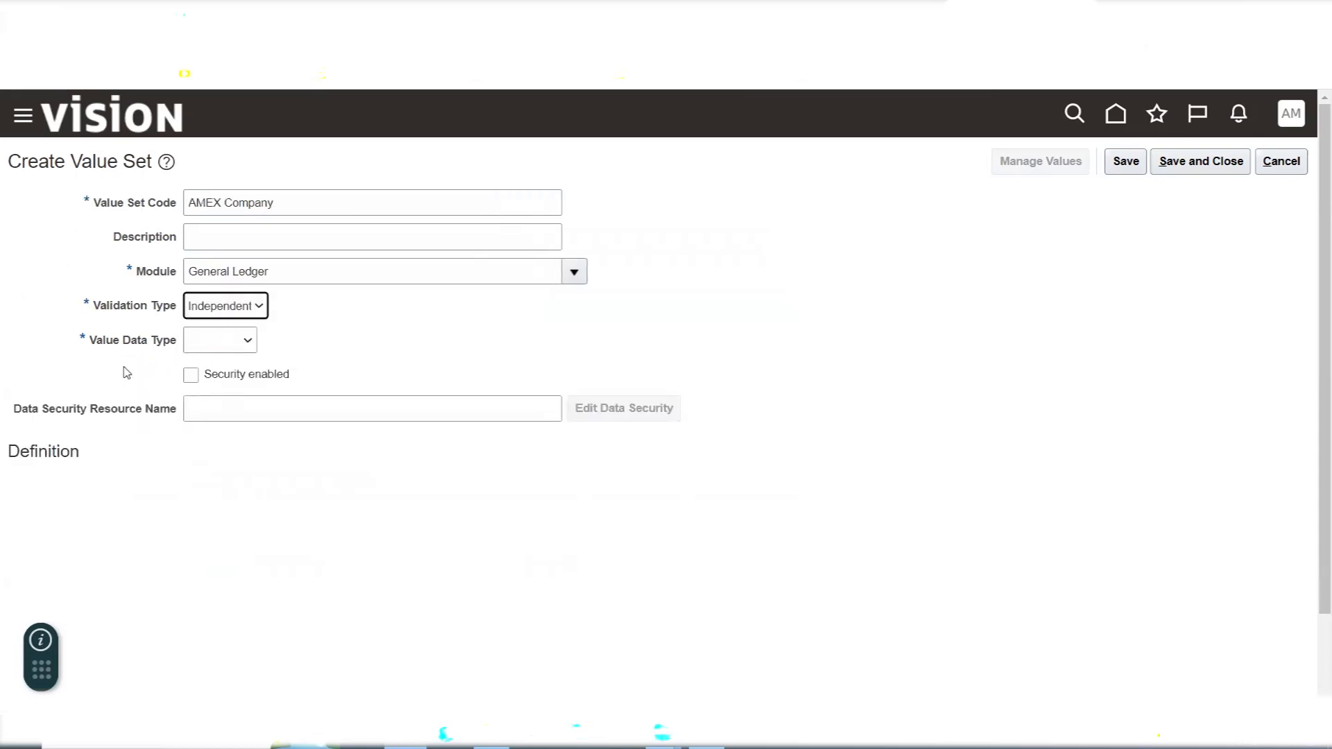
click(222, 346)
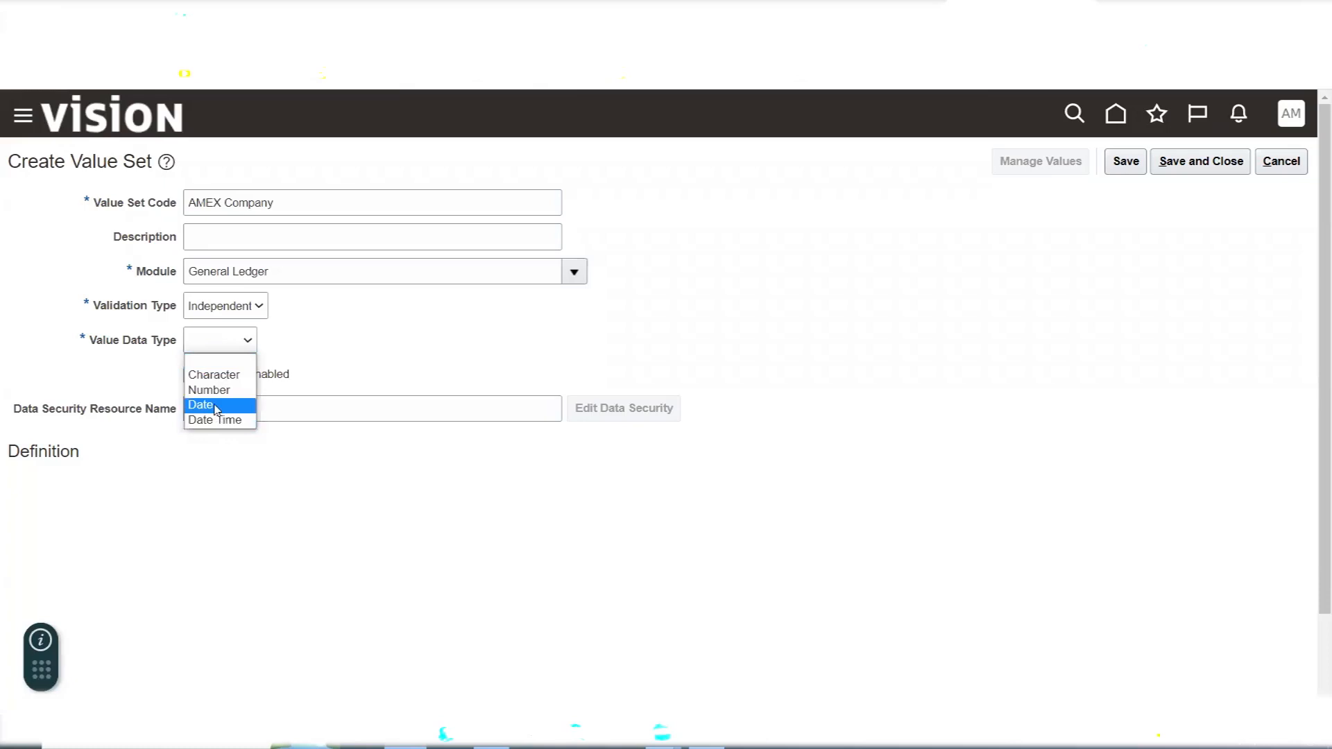
click(211, 377)
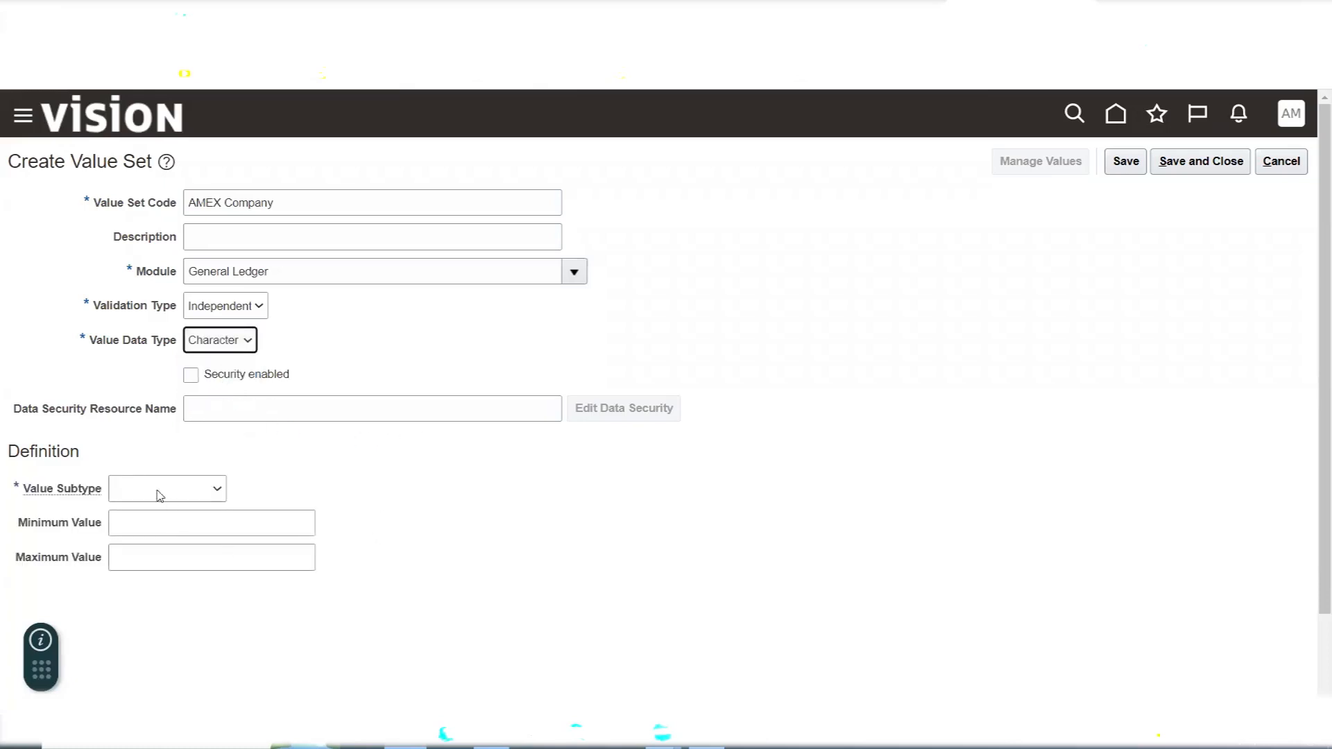
- Define the value set with value subtype Text and a maximum length of 4
click(159, 495)
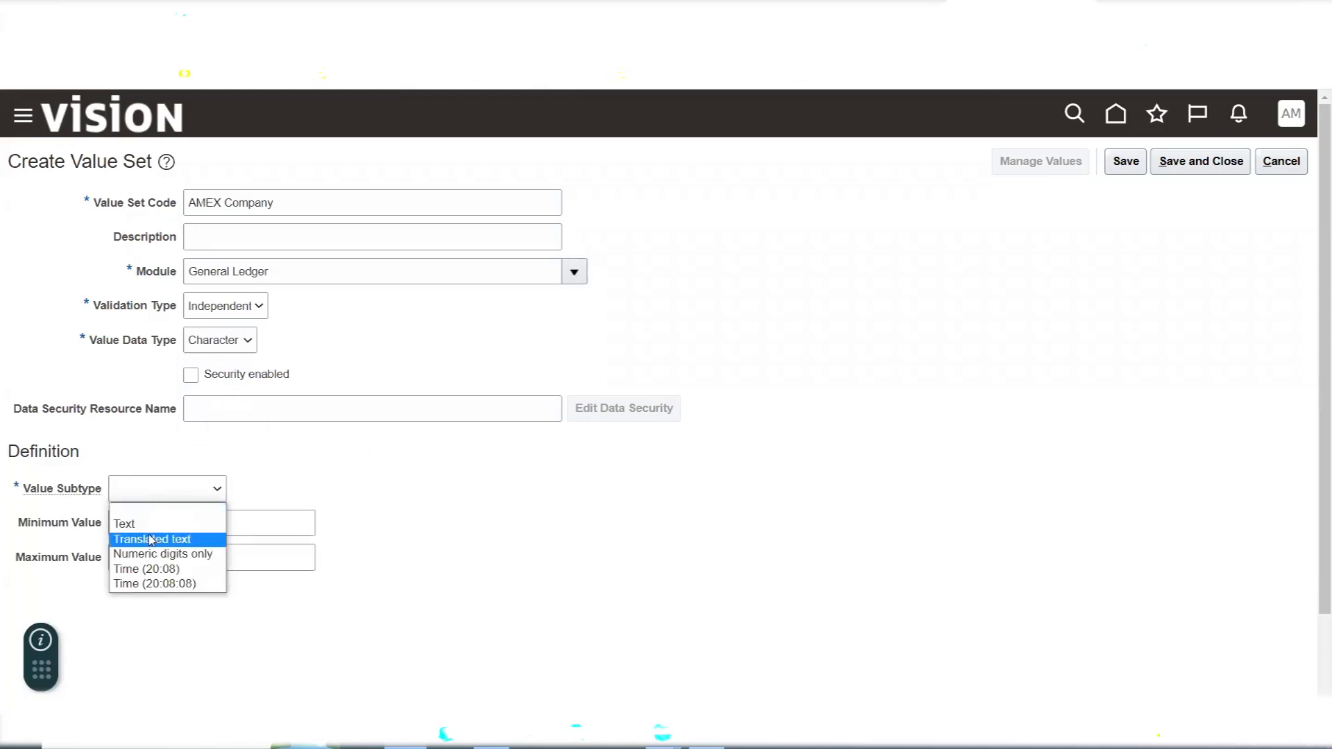
click(147, 526)
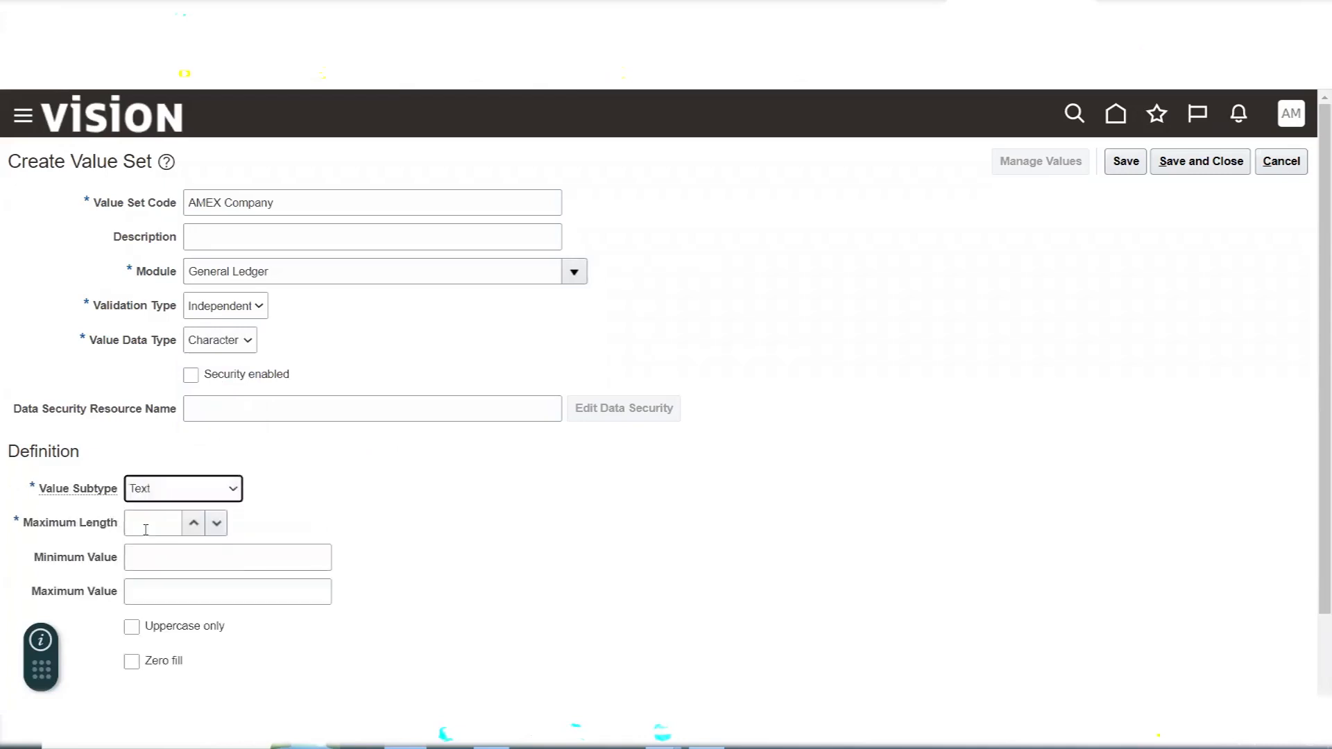
click(146, 530)
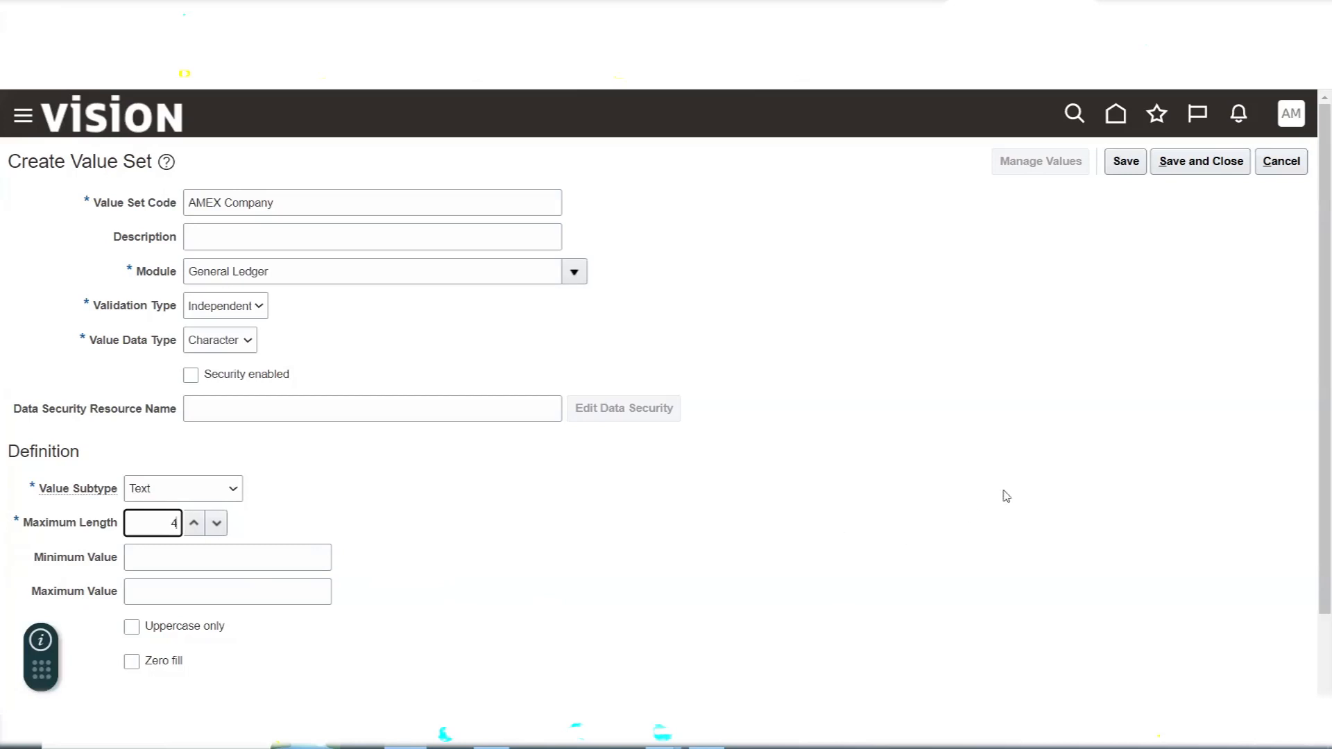
click(1206, 166)
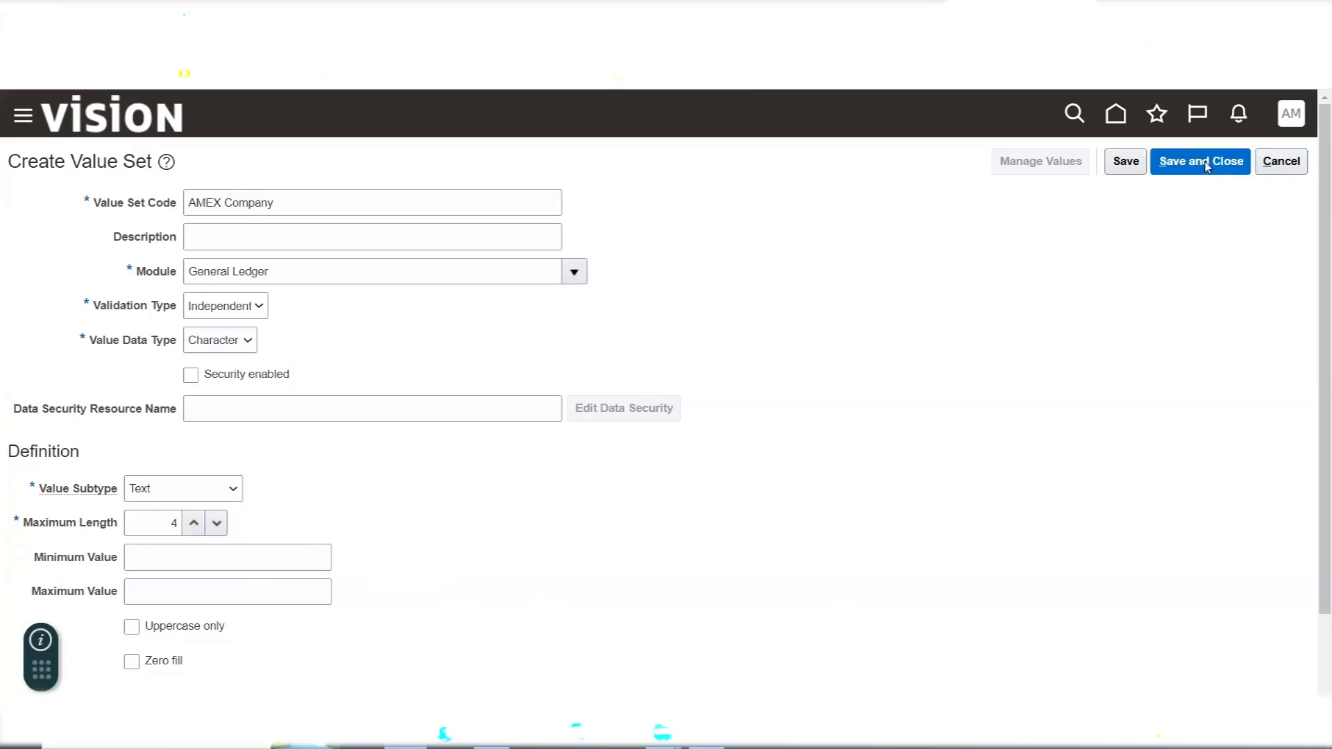
click(169, 560)
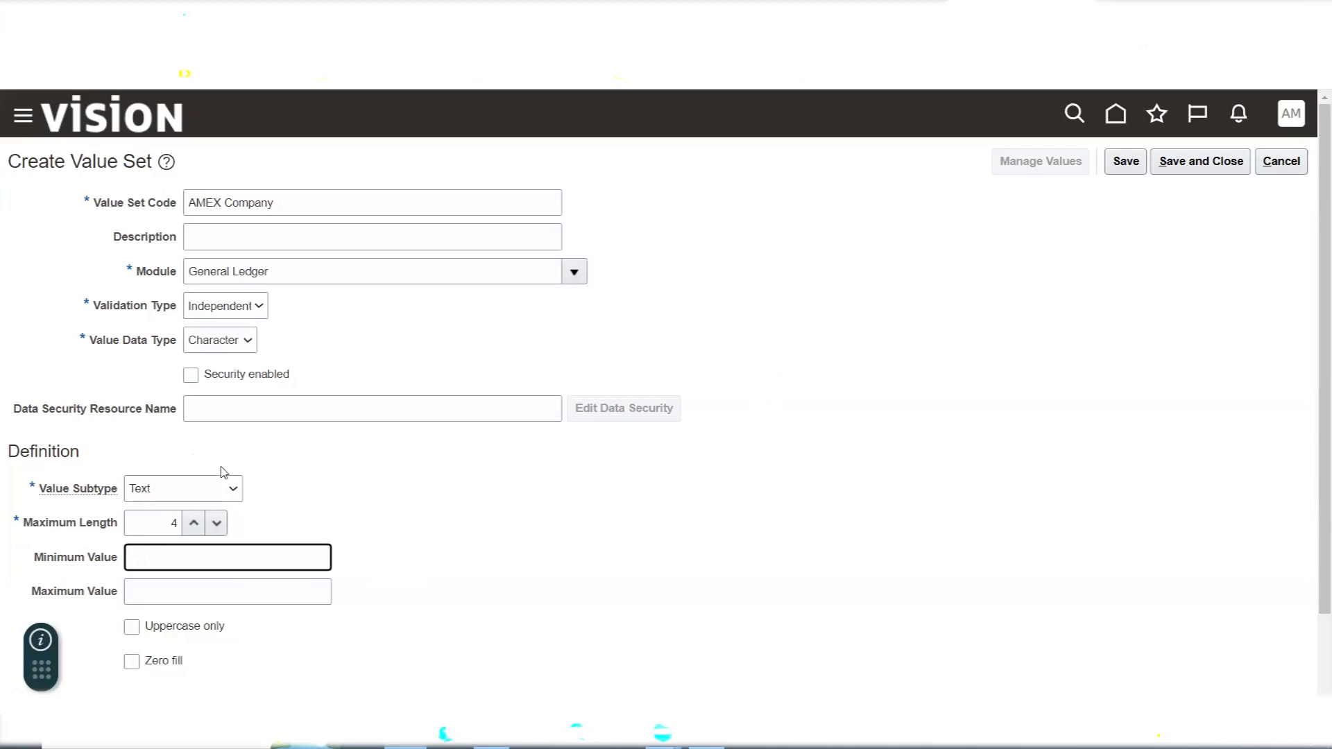
- Save the AMEX Company value set and close its creation page
click(135, 375)
drag(136, 375, 259, 415)
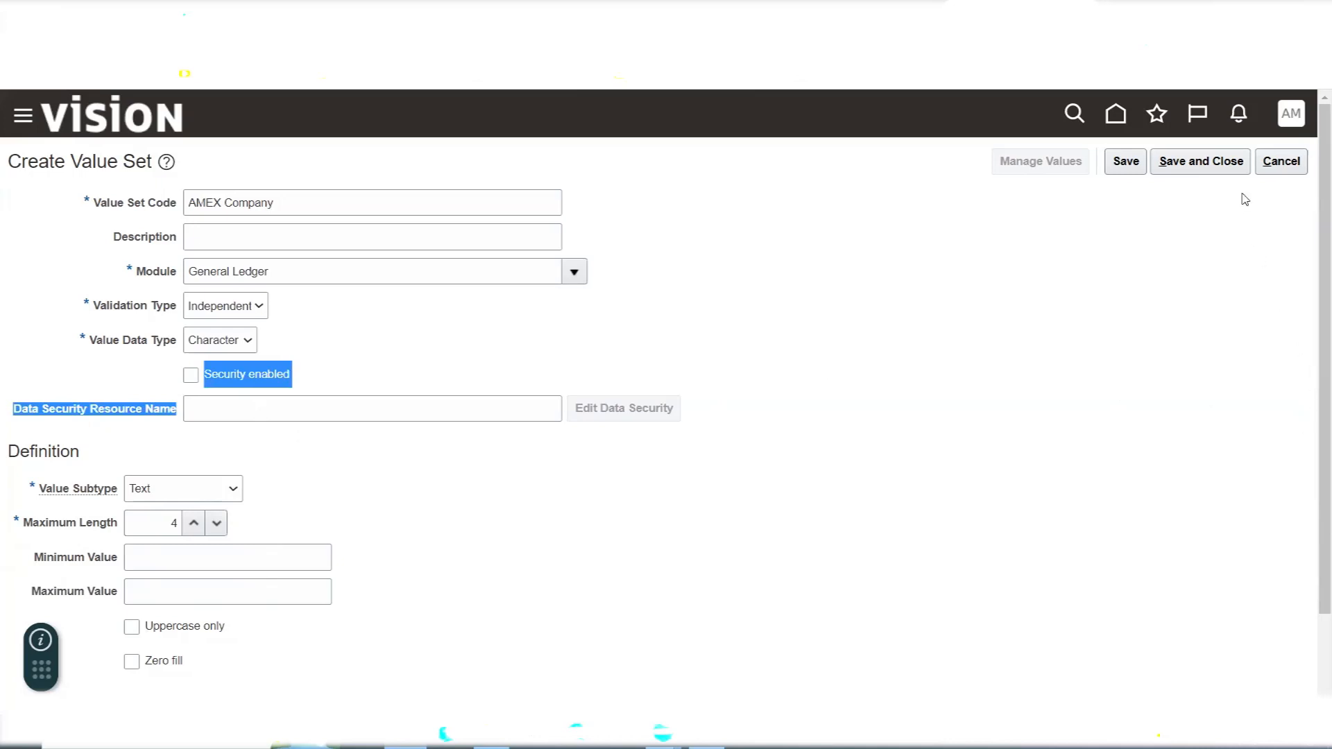
click(1216, 162)
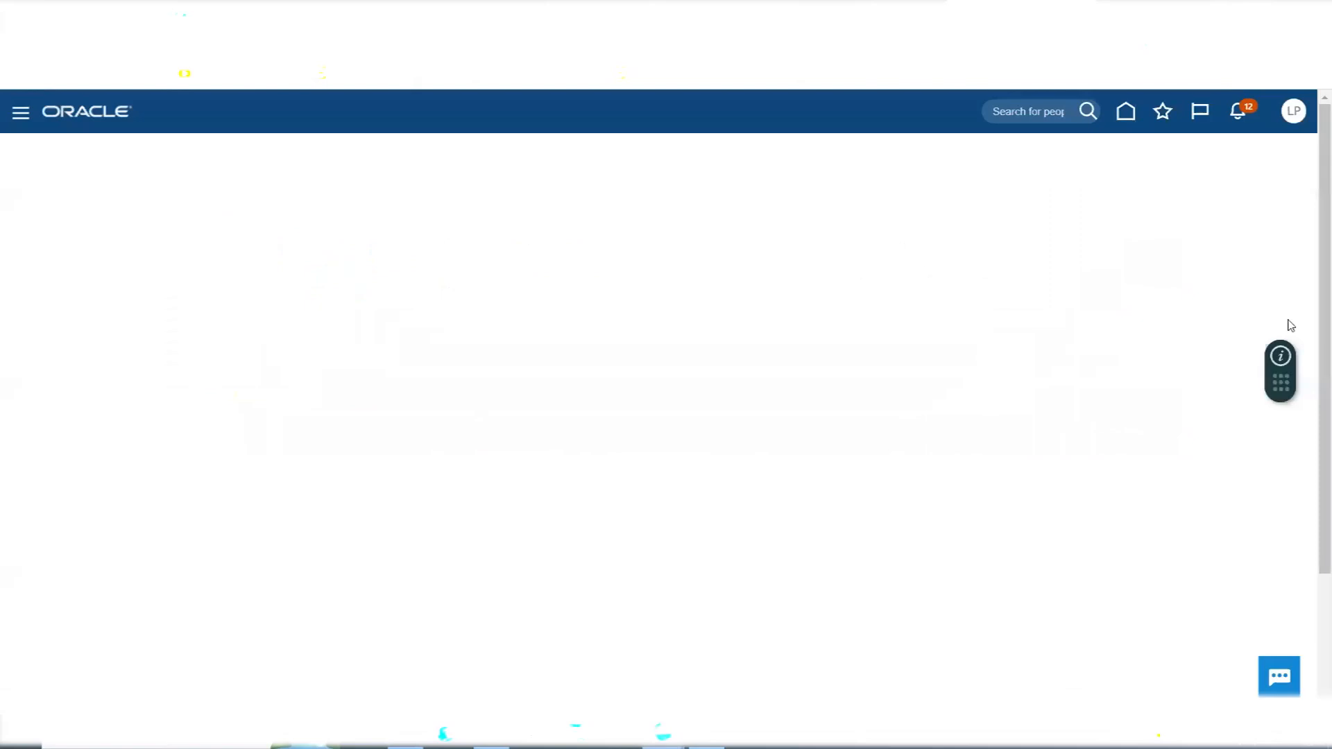
- Go to the Security Console among the additional navigator tools
drag(1290, 379, 9, 677)
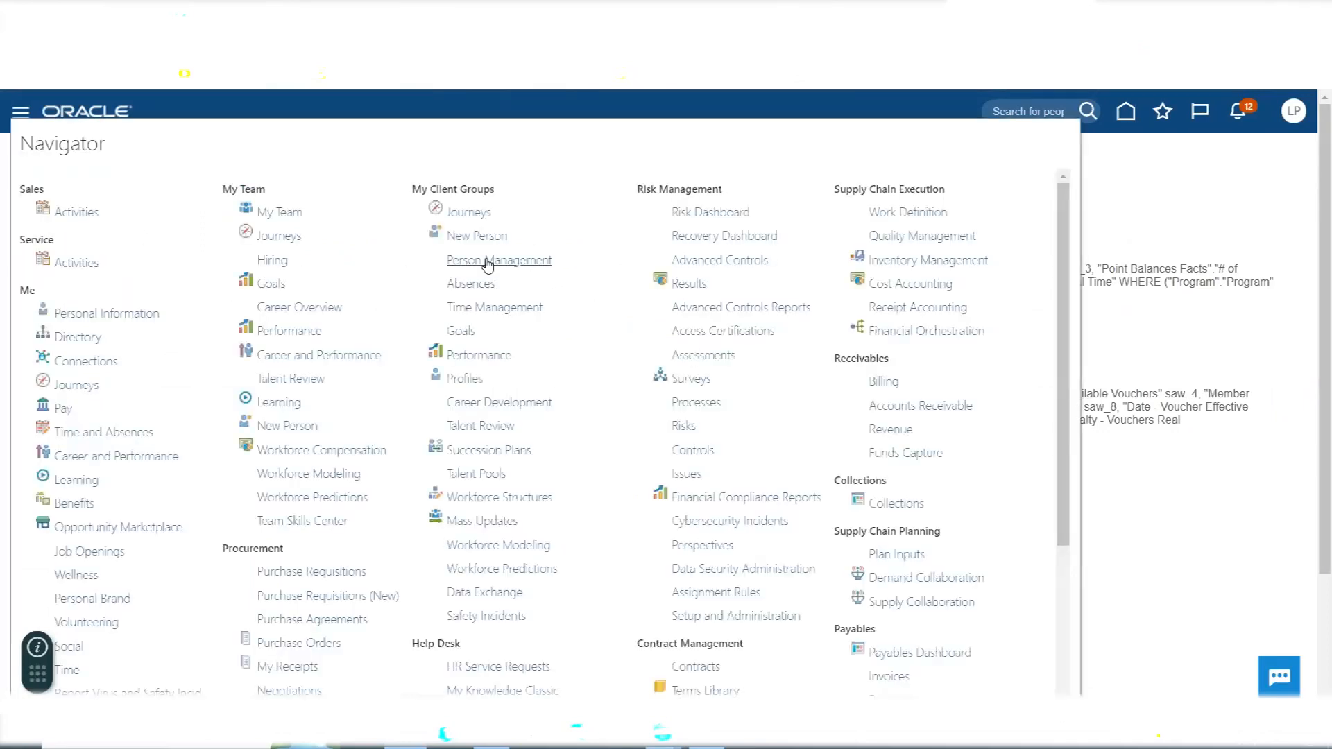
scroll(545, 406, down, 3)
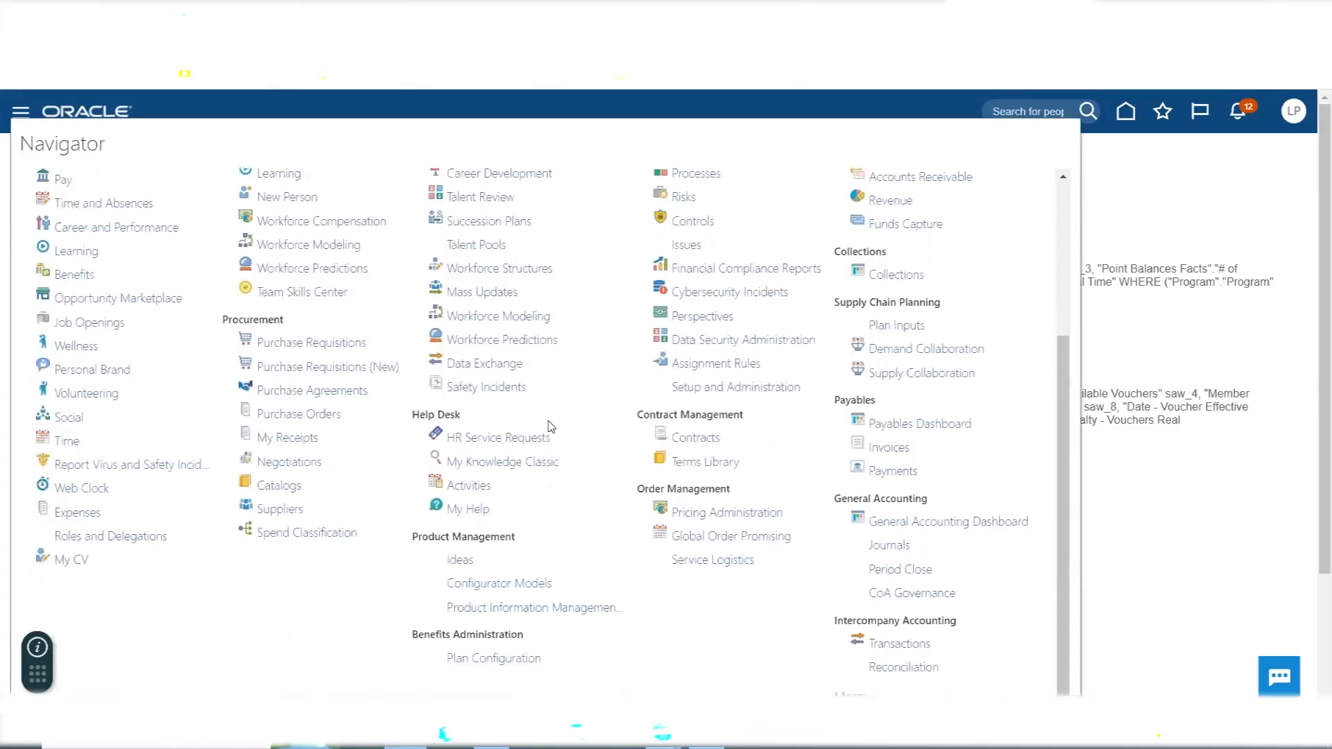
scroll(550, 422, down, 3)
click(21, 113)
scroll(899, 513, down, 1)
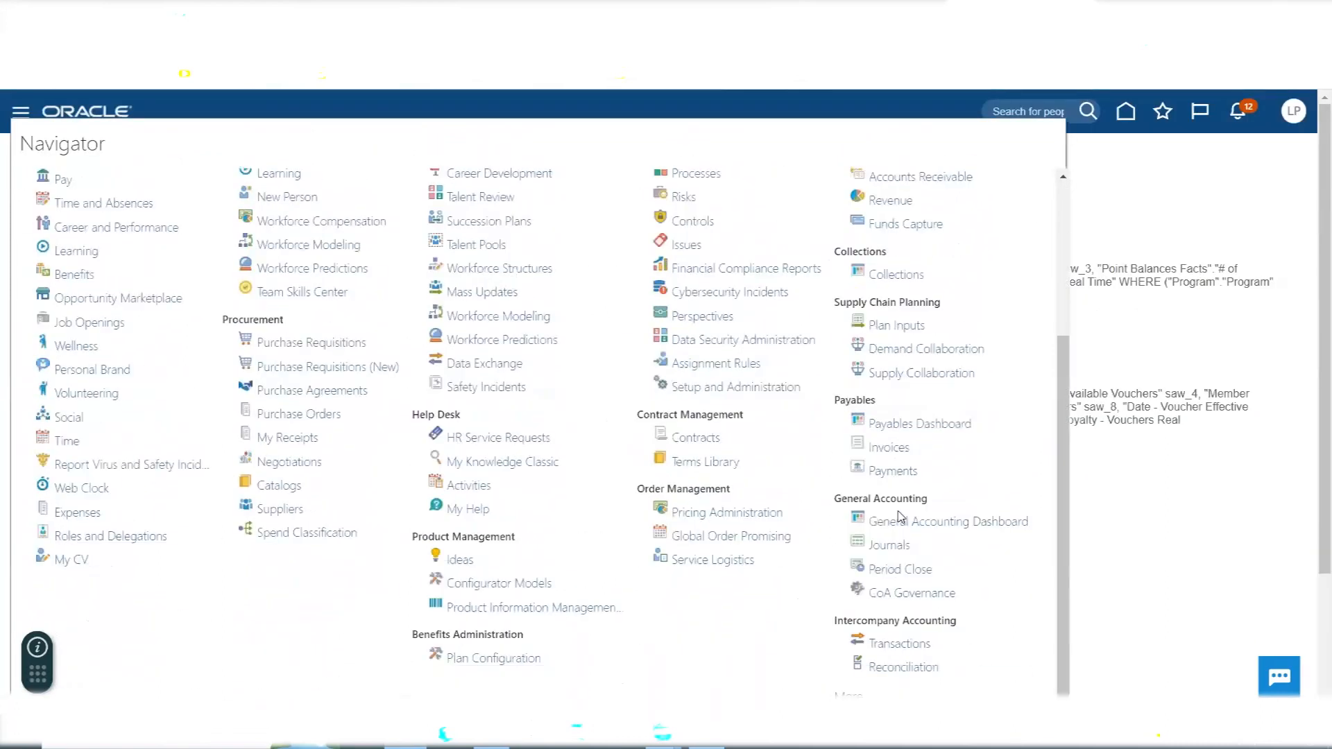
click(845, 694)
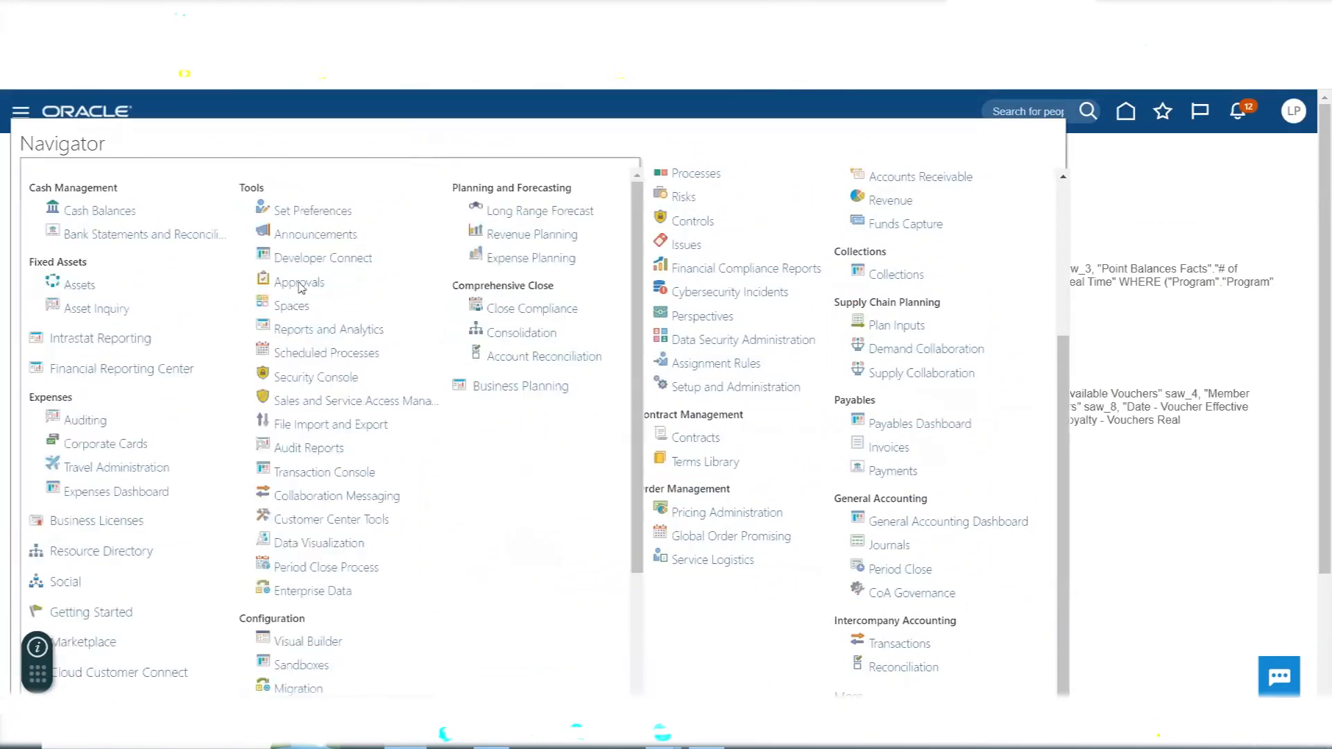
click(314, 383)
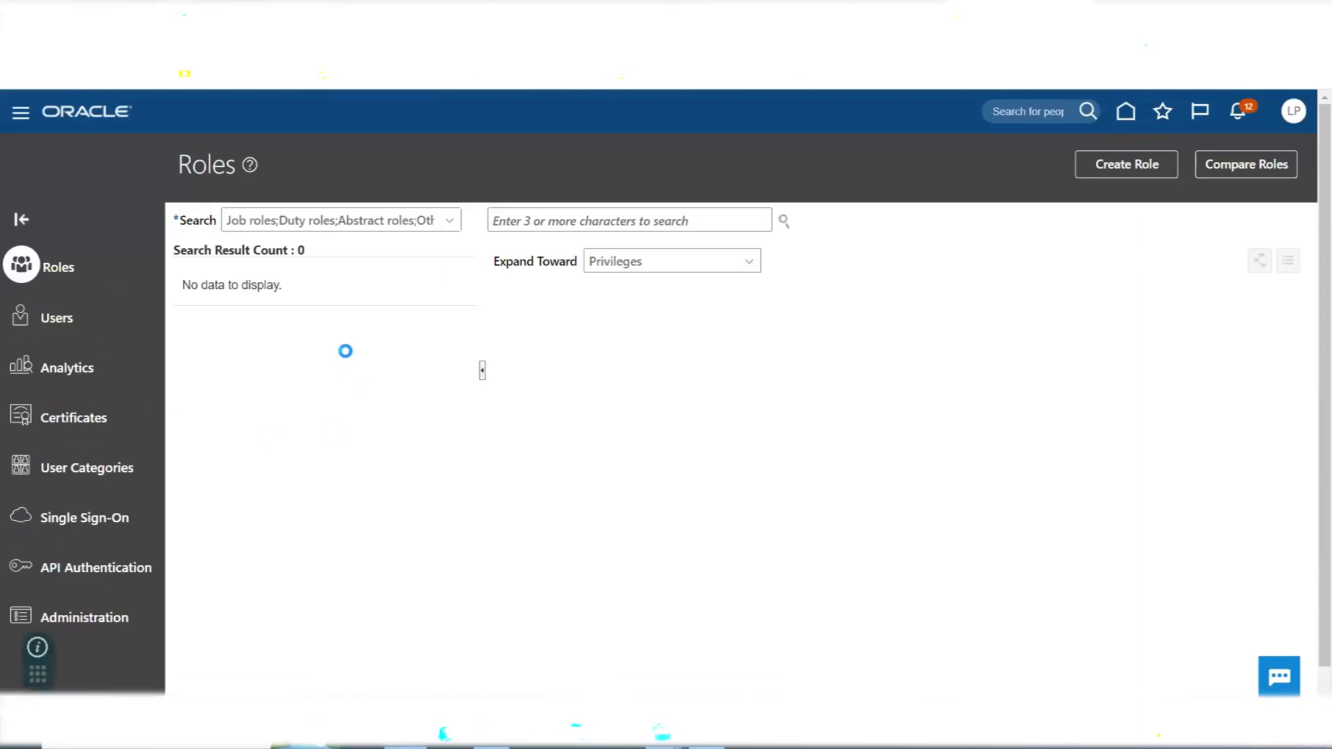
- Start a new user account and set its last name to AMEX
click(73, 325)
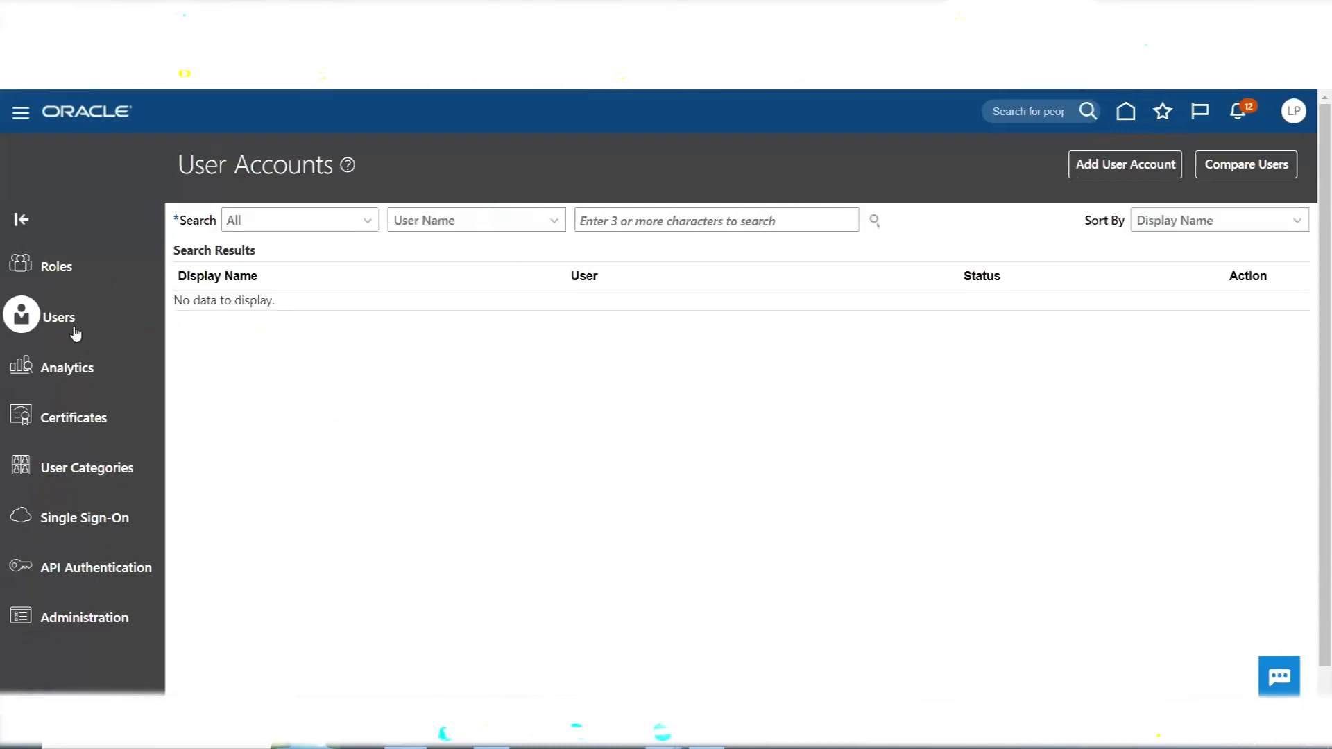
click(1119, 175)
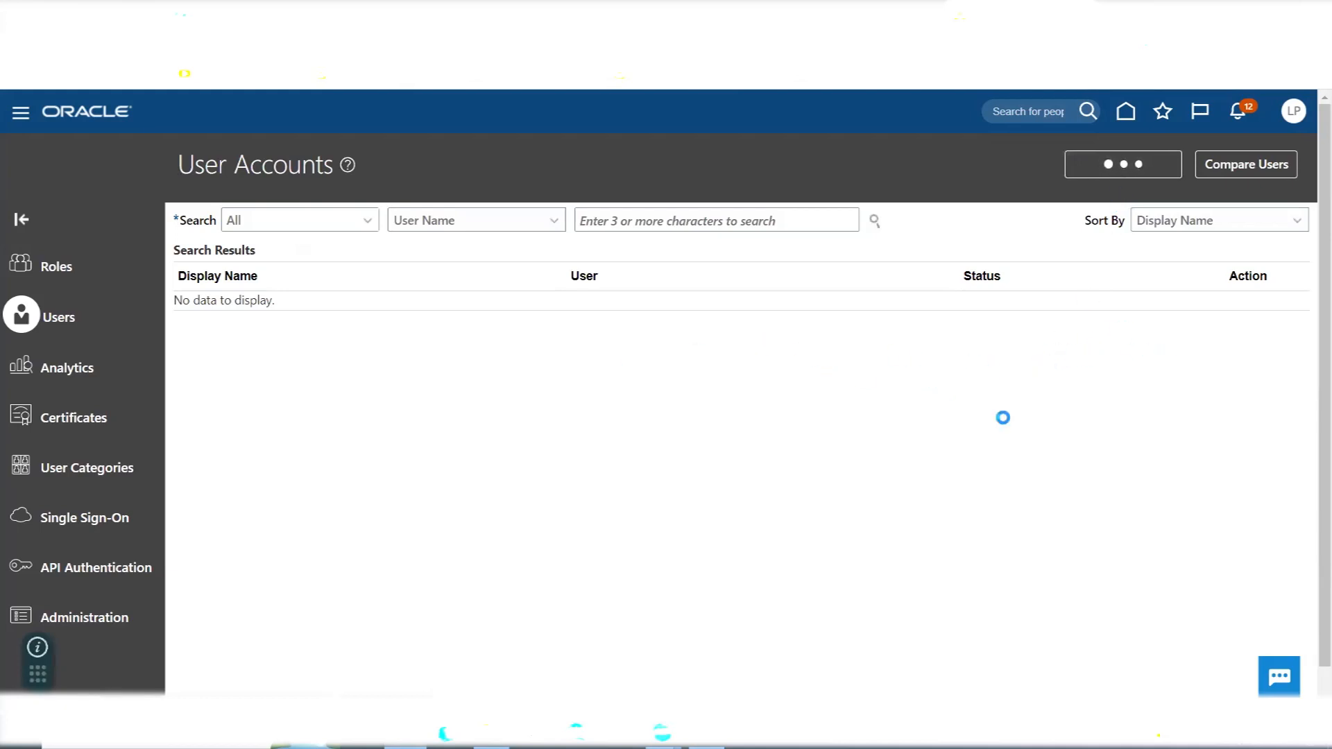
click(933, 317)
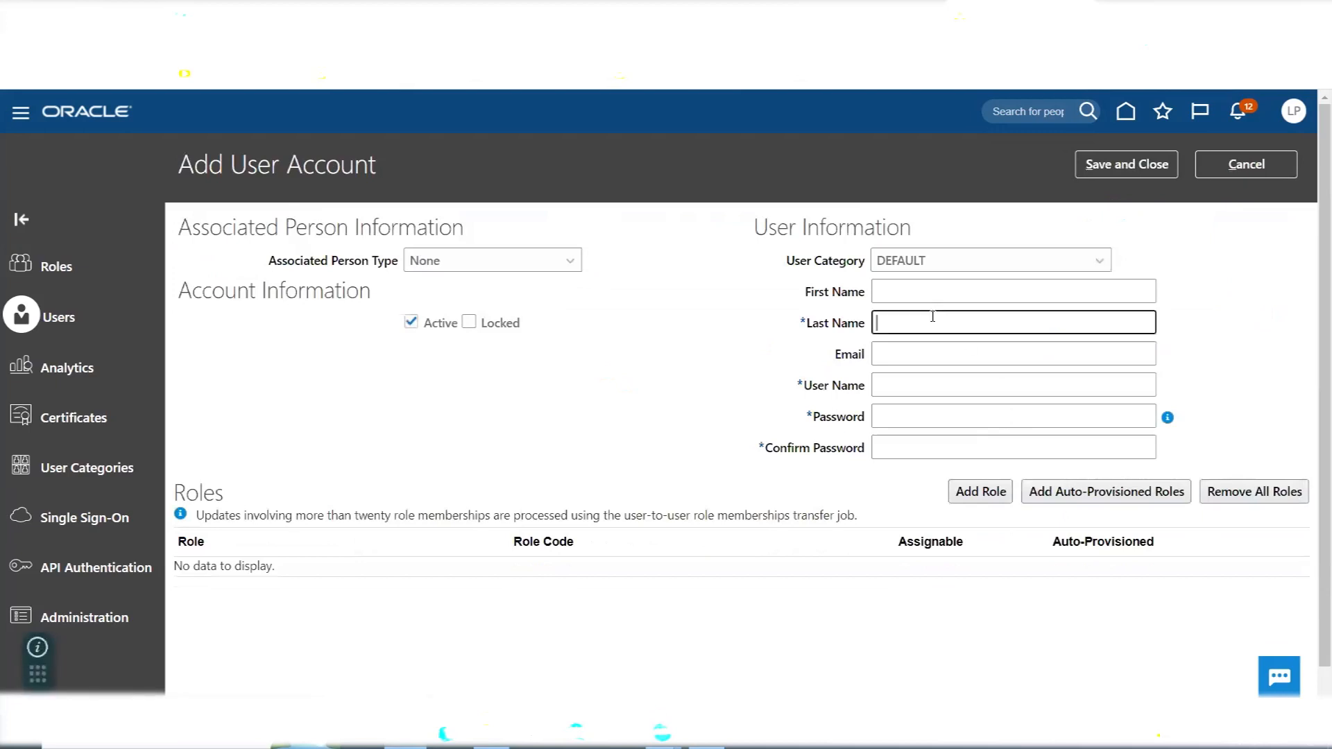
text(AMEX)
key(Tab)
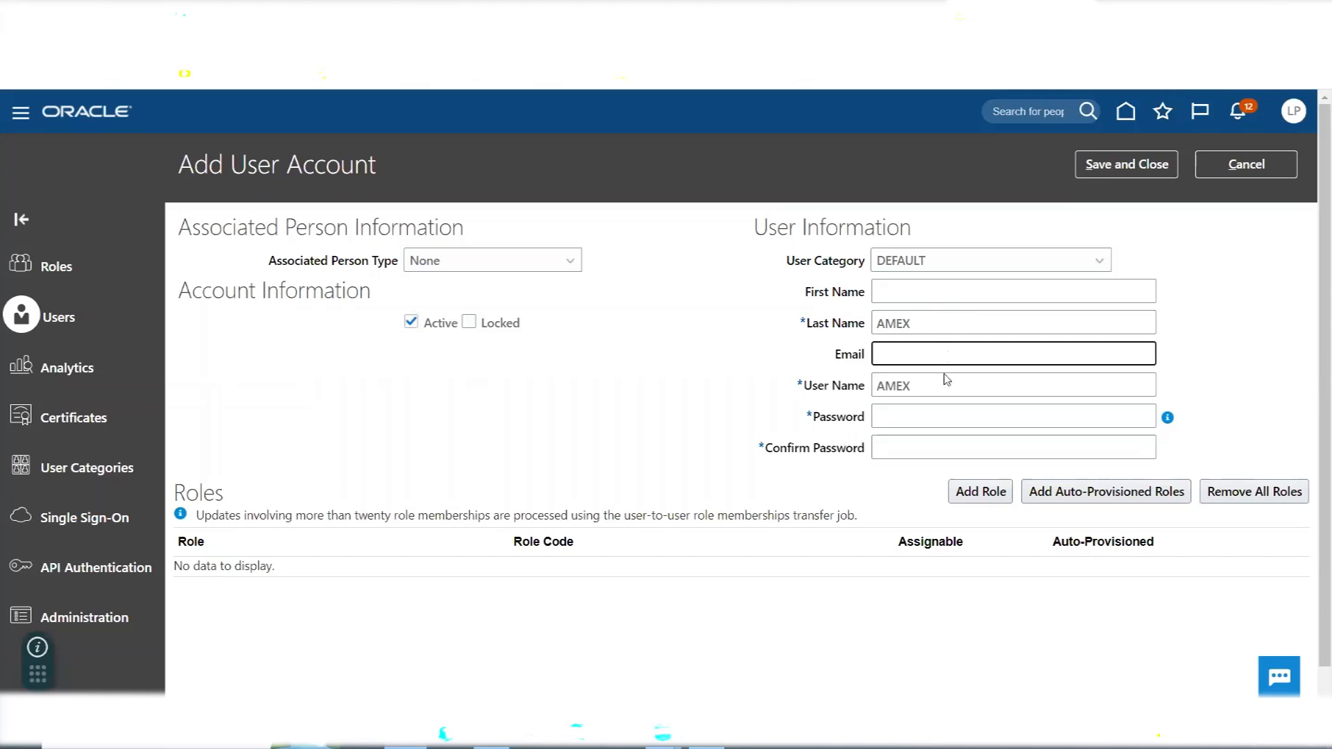
- Add the Application Implementation Consultant role, ORA_ASM_APPLICATION_IMPLEMENTATION_CONSULTANT_JOB, to the new user account
click(1000, 494)
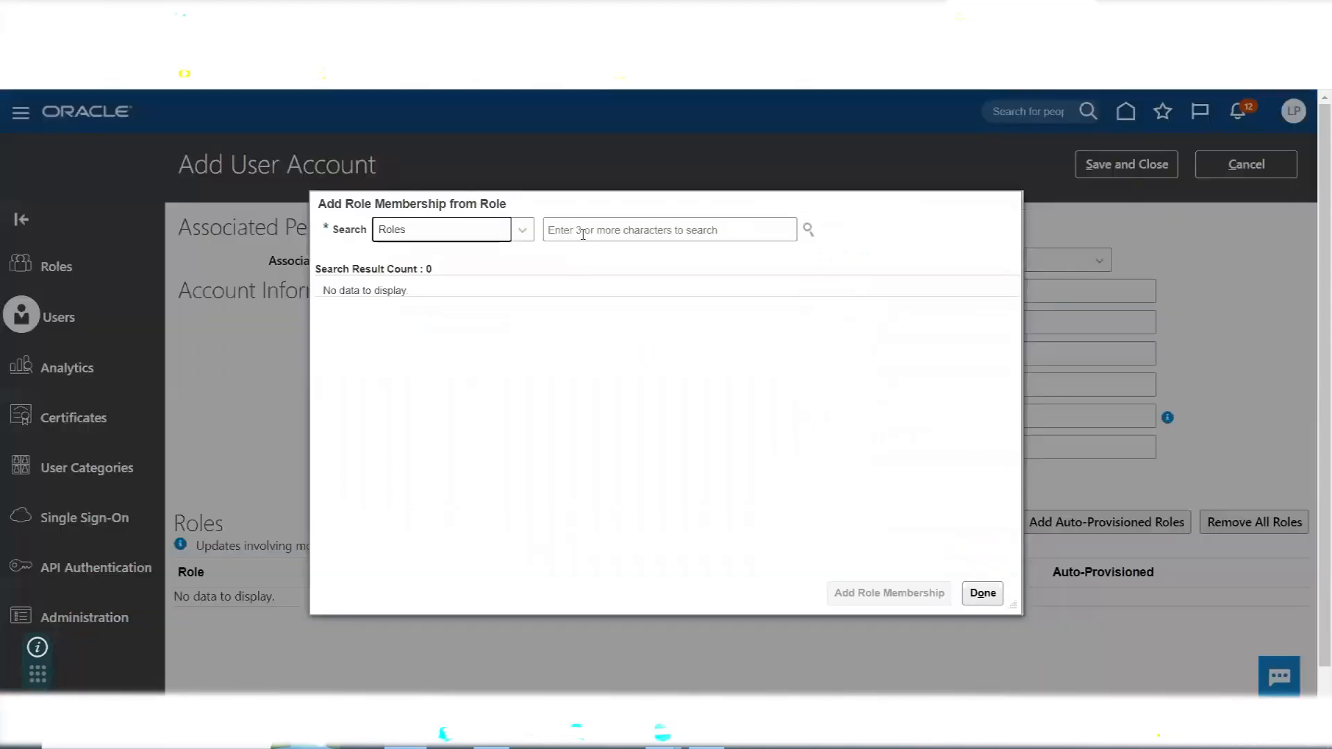
click(583, 233)
text(Application)
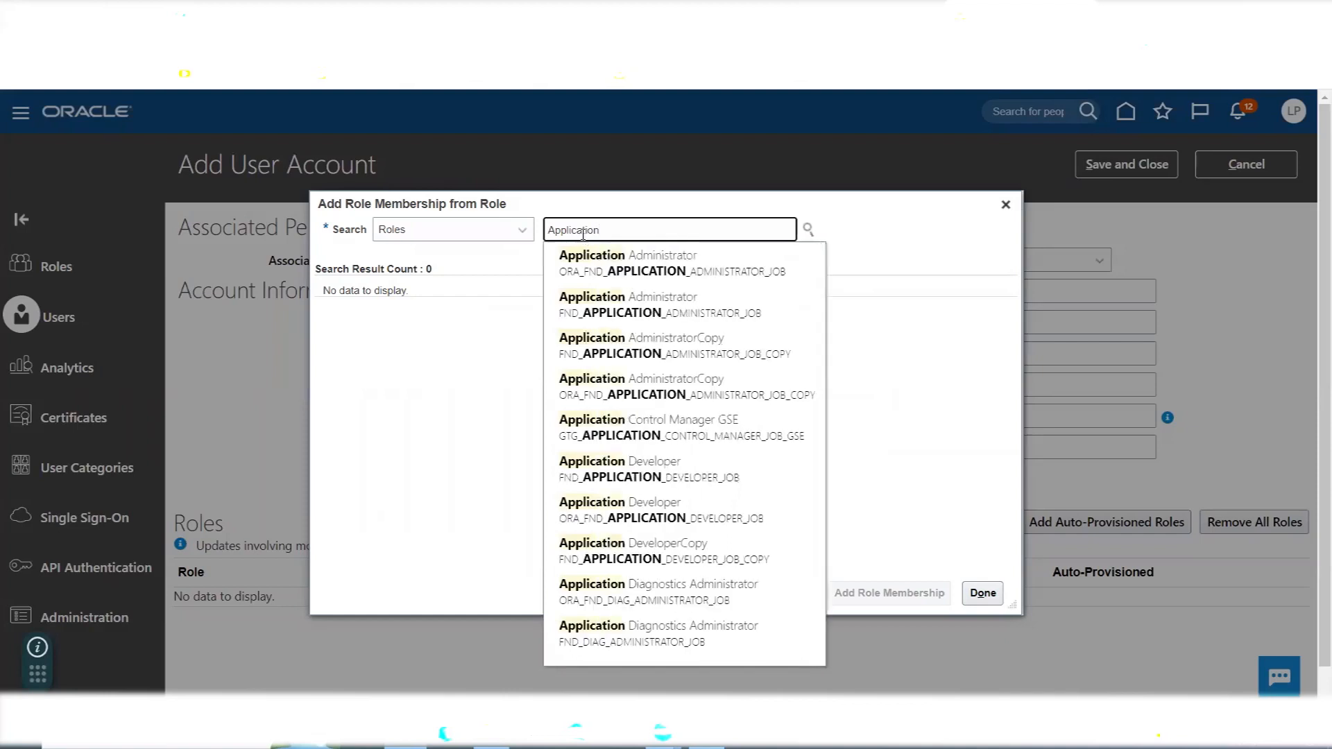
text(Imple)
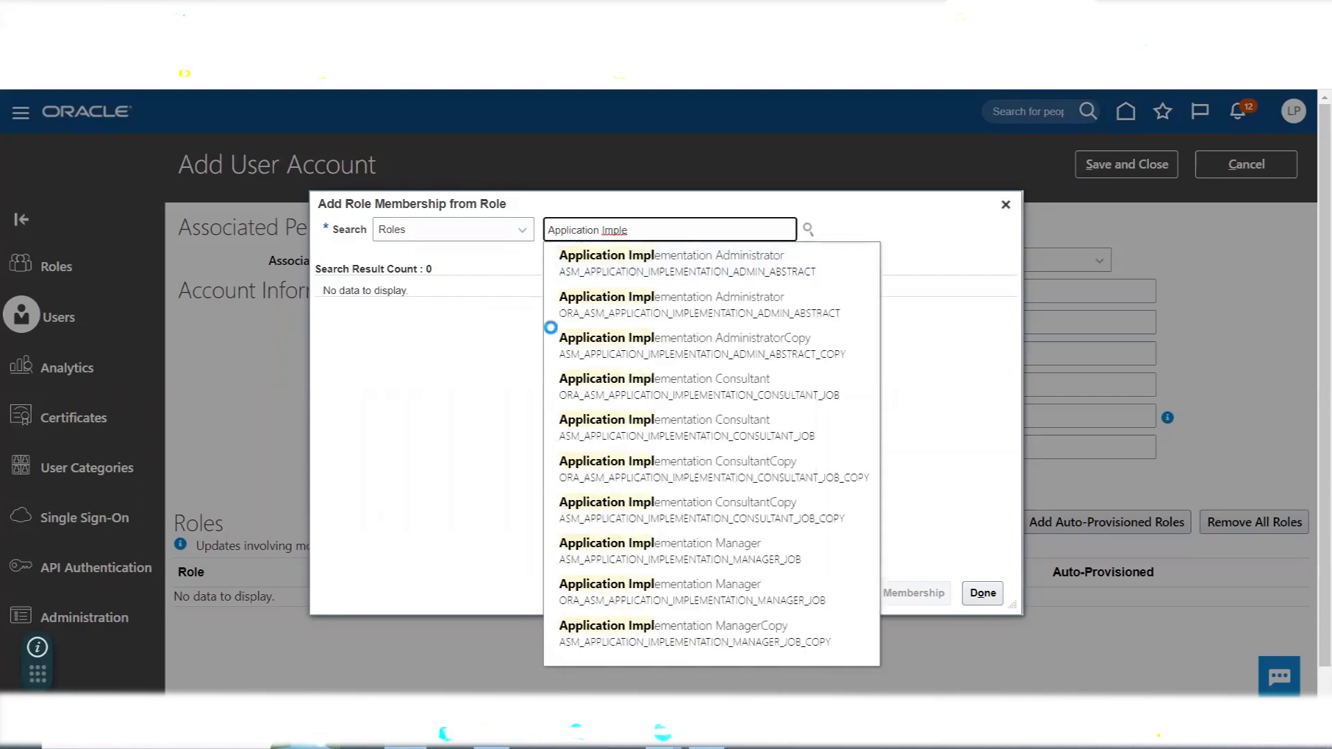
click(654, 378)
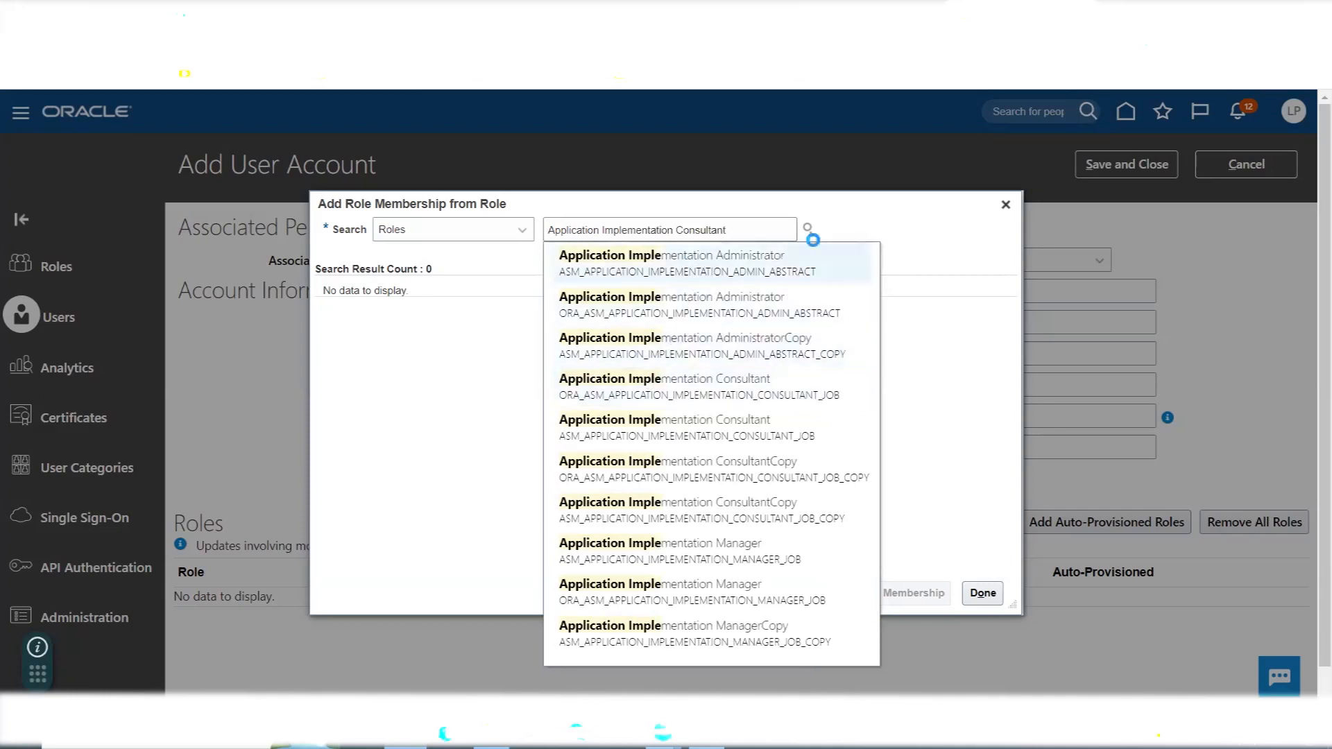
click(586, 300)
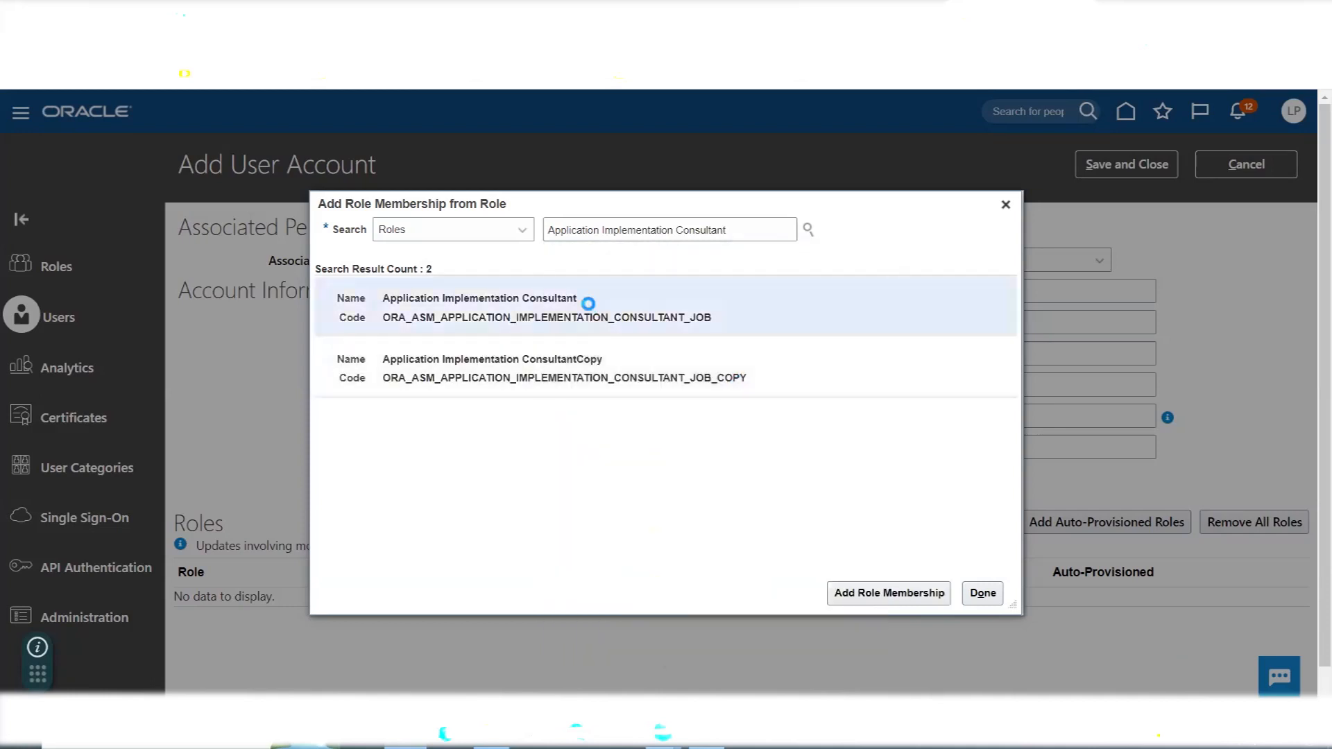
- Add the IT Security Manager role, ORA_FND_IT_SECURITY_MANAGER_JOB, to the new account and finish the role selection
click(748, 237)
key(ctrl+a)
key(BackSpace)
text(IT SE)
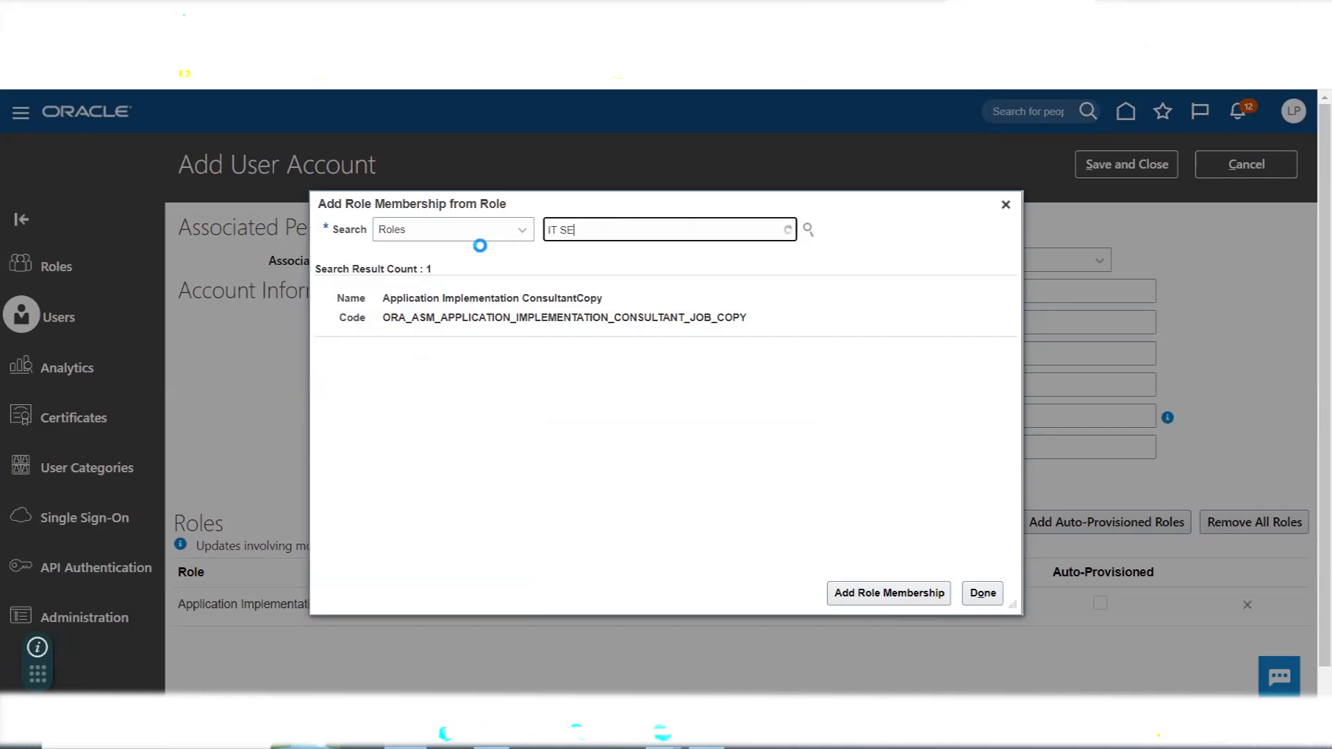
click(597, 255)
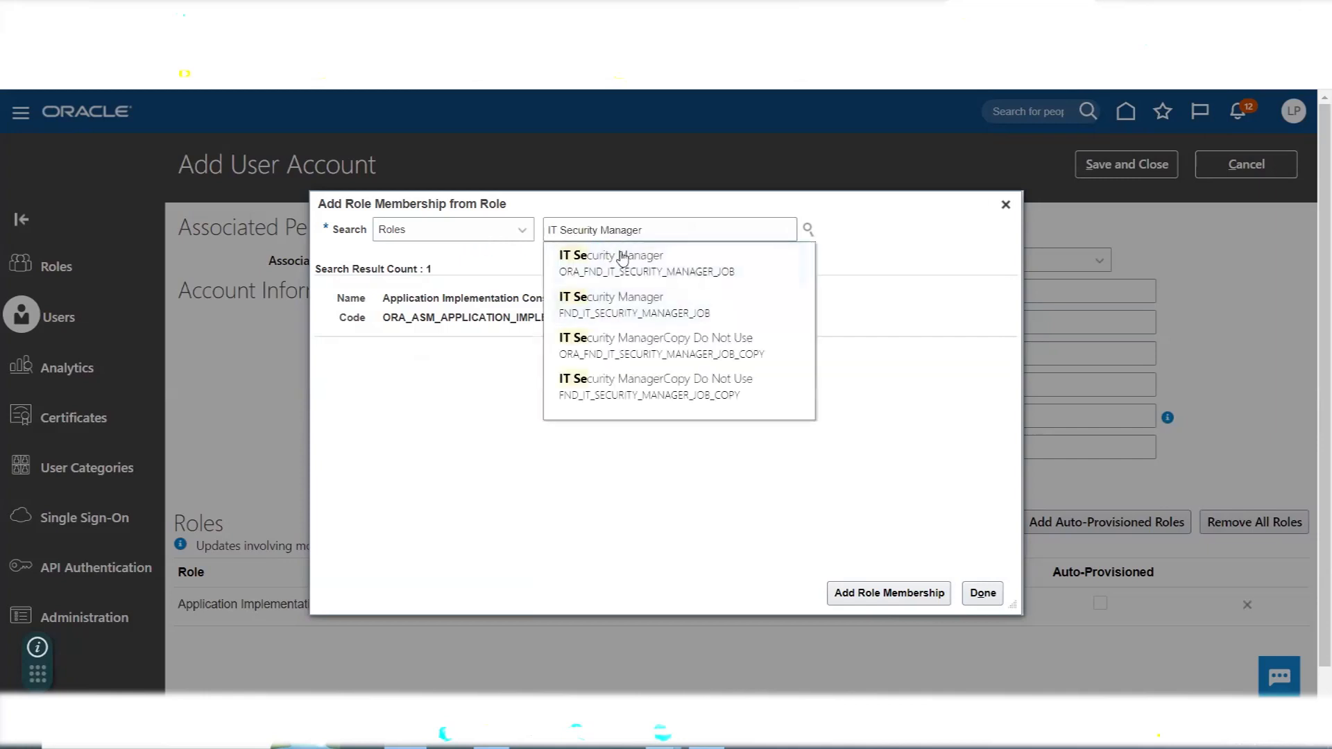
click(512, 316)
click(858, 600)
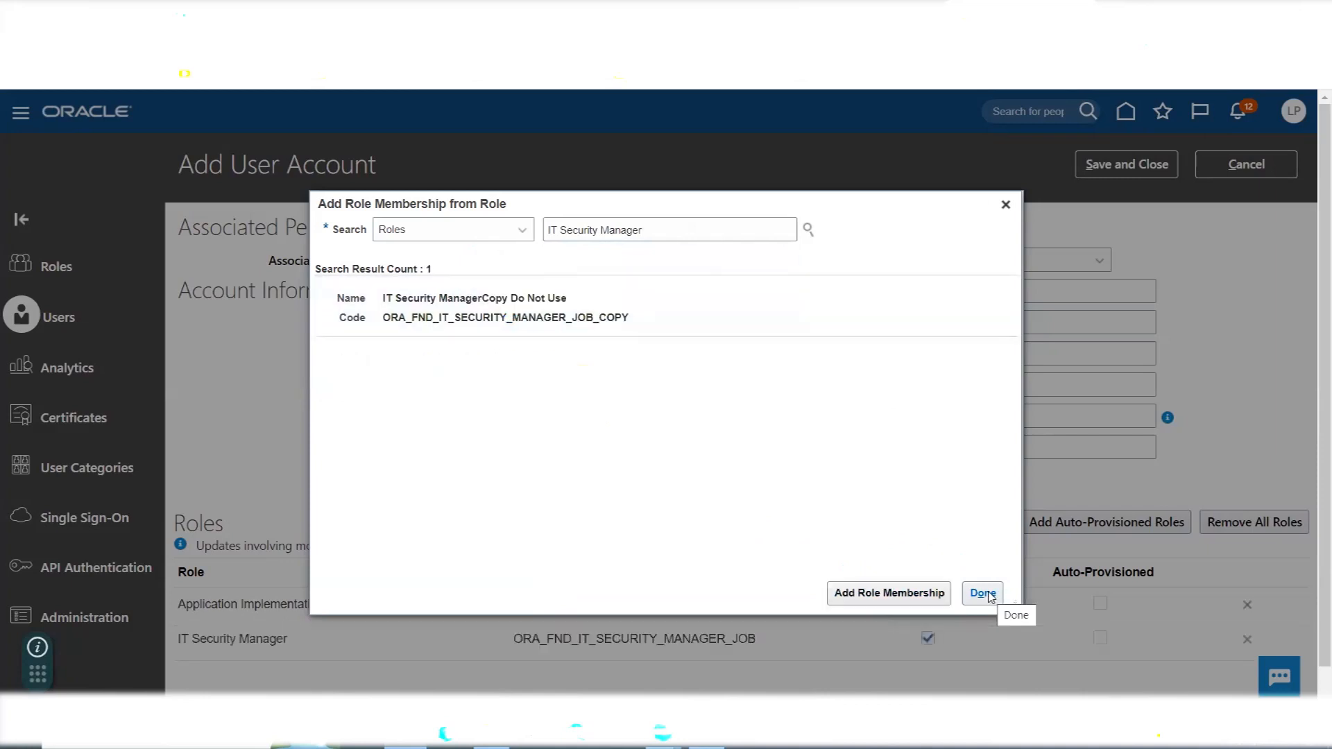
click(983, 594)
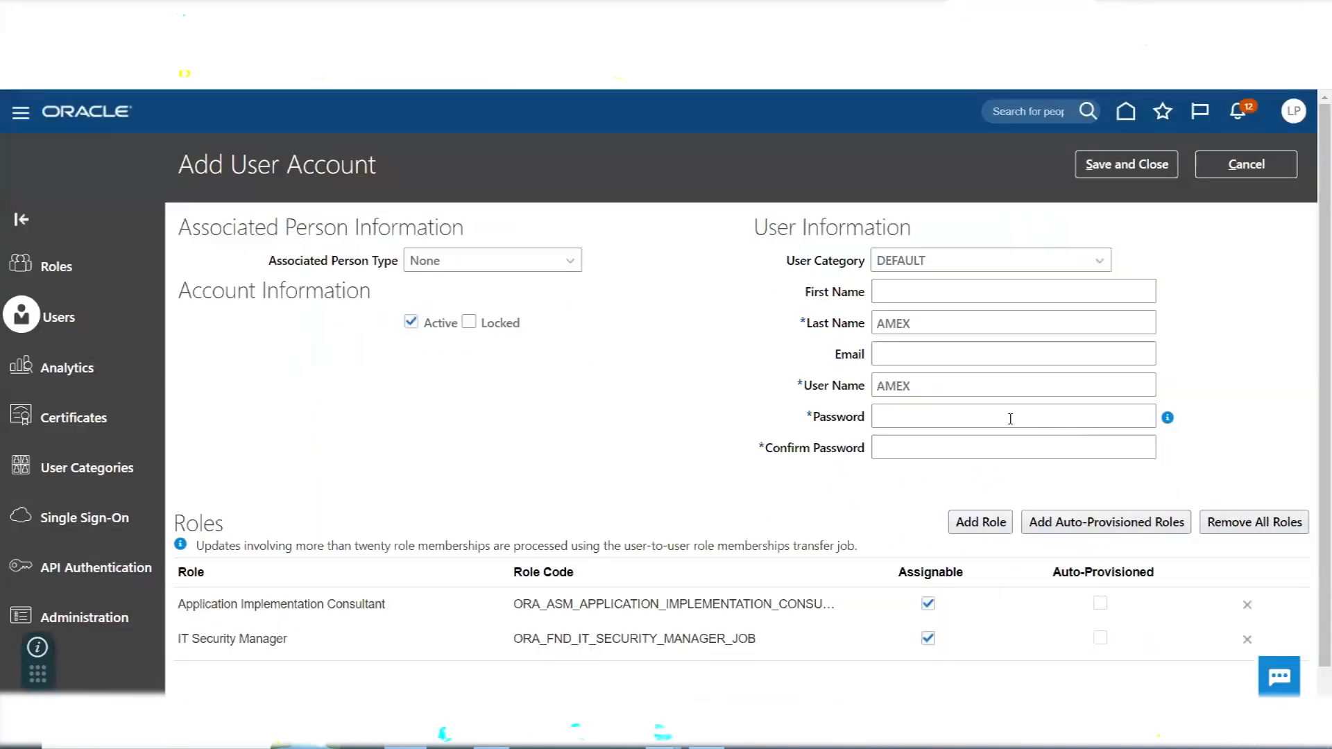
- Enter and confirm the password for the AMEX user account, and save the account
click(1000, 418)
text(•••••)
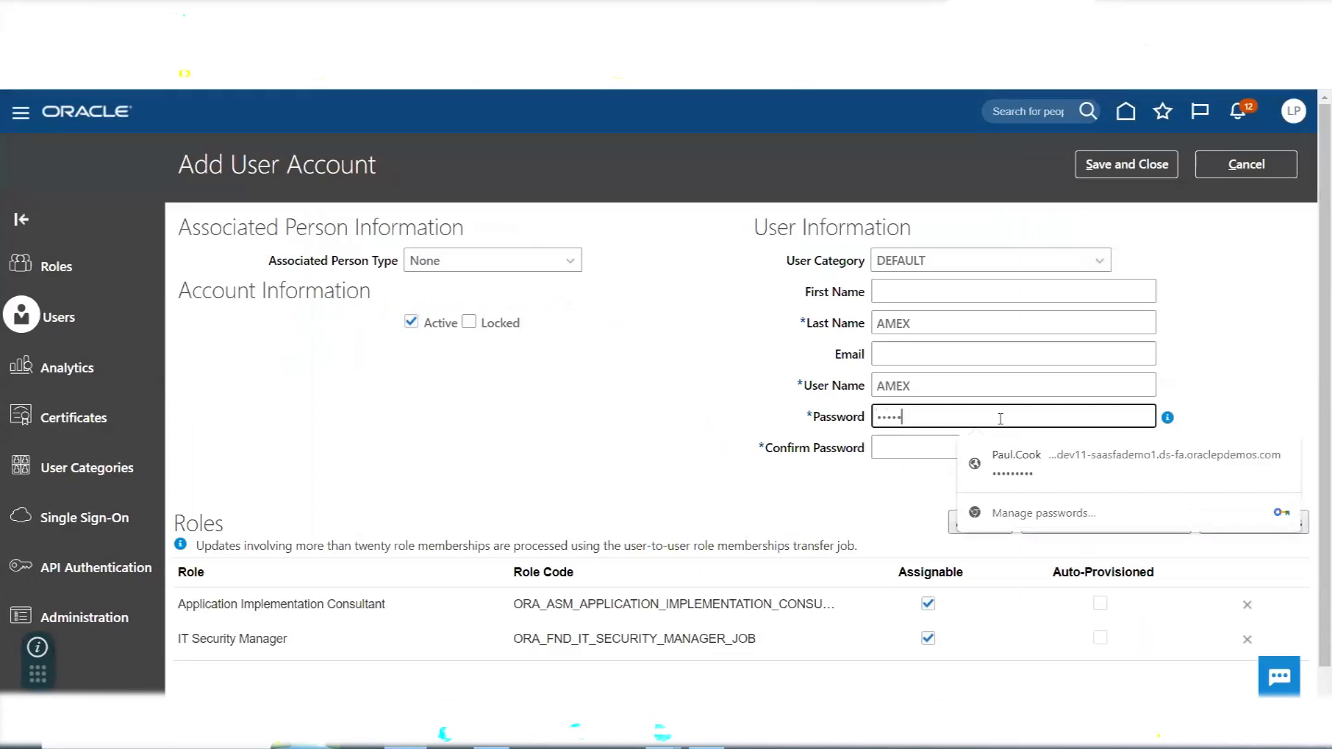
key(Tab)
text(••••••••)
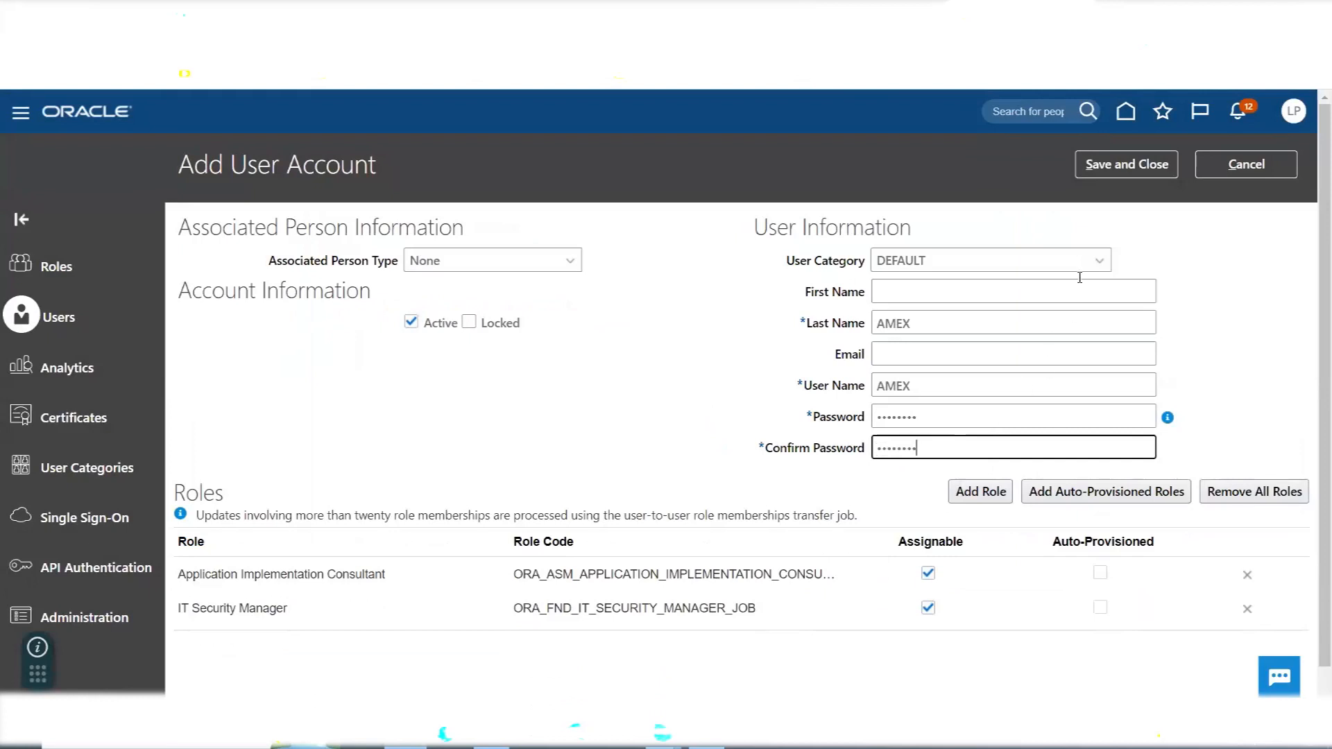
click(1124, 165)
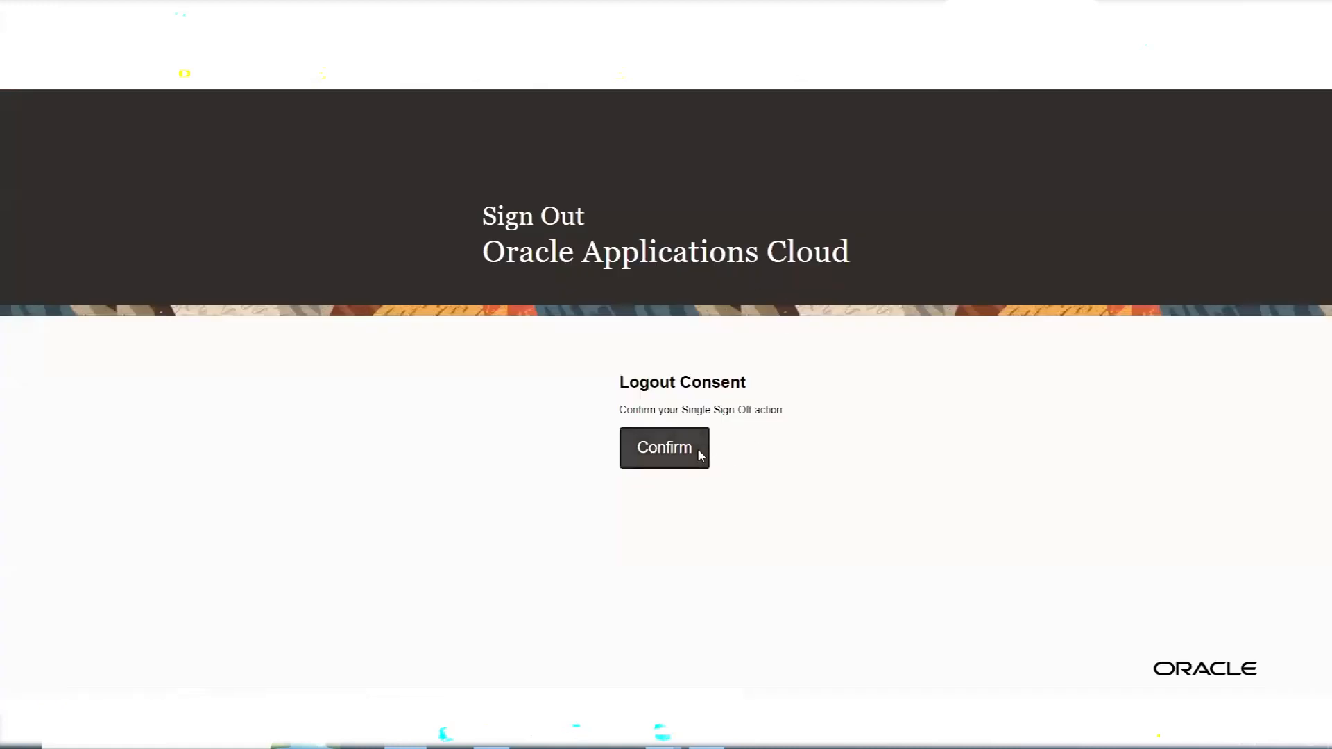
- Sign out of the current account and sign in as AMEX with the account password
click(697, 449)
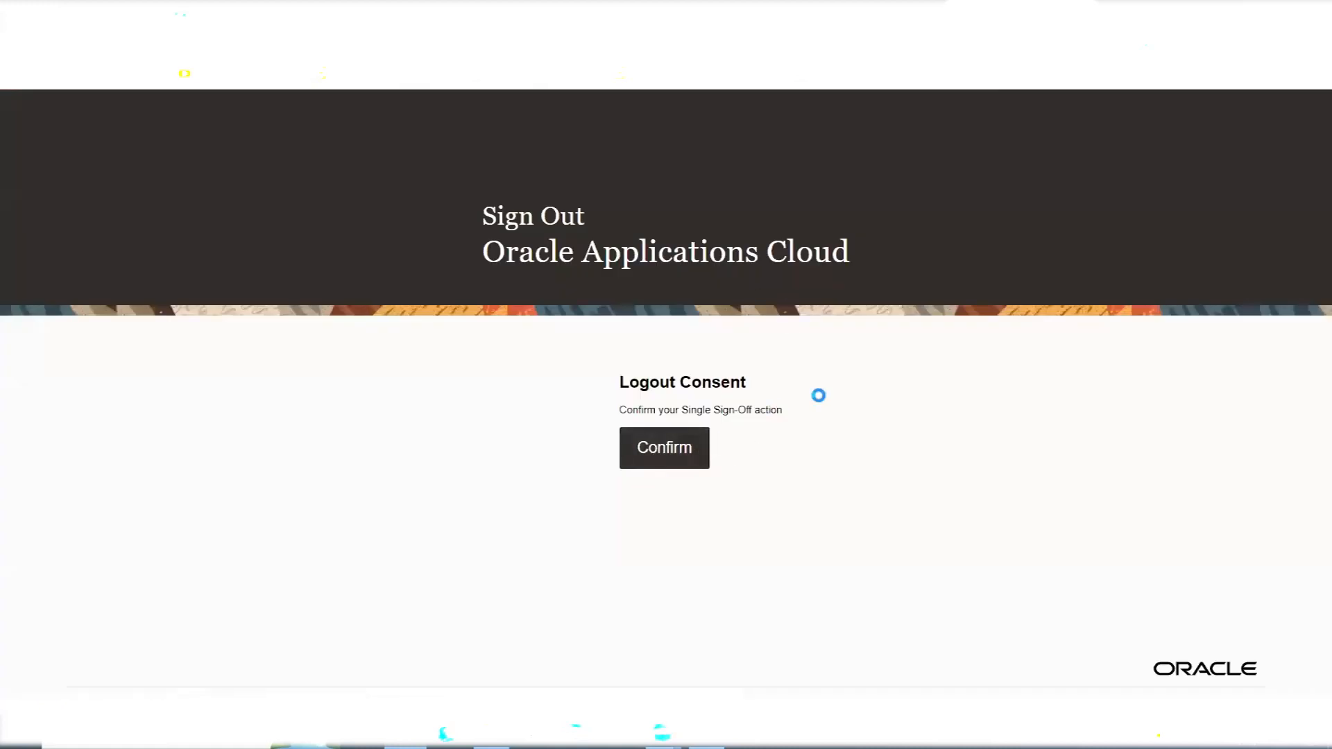
text(AMEX)
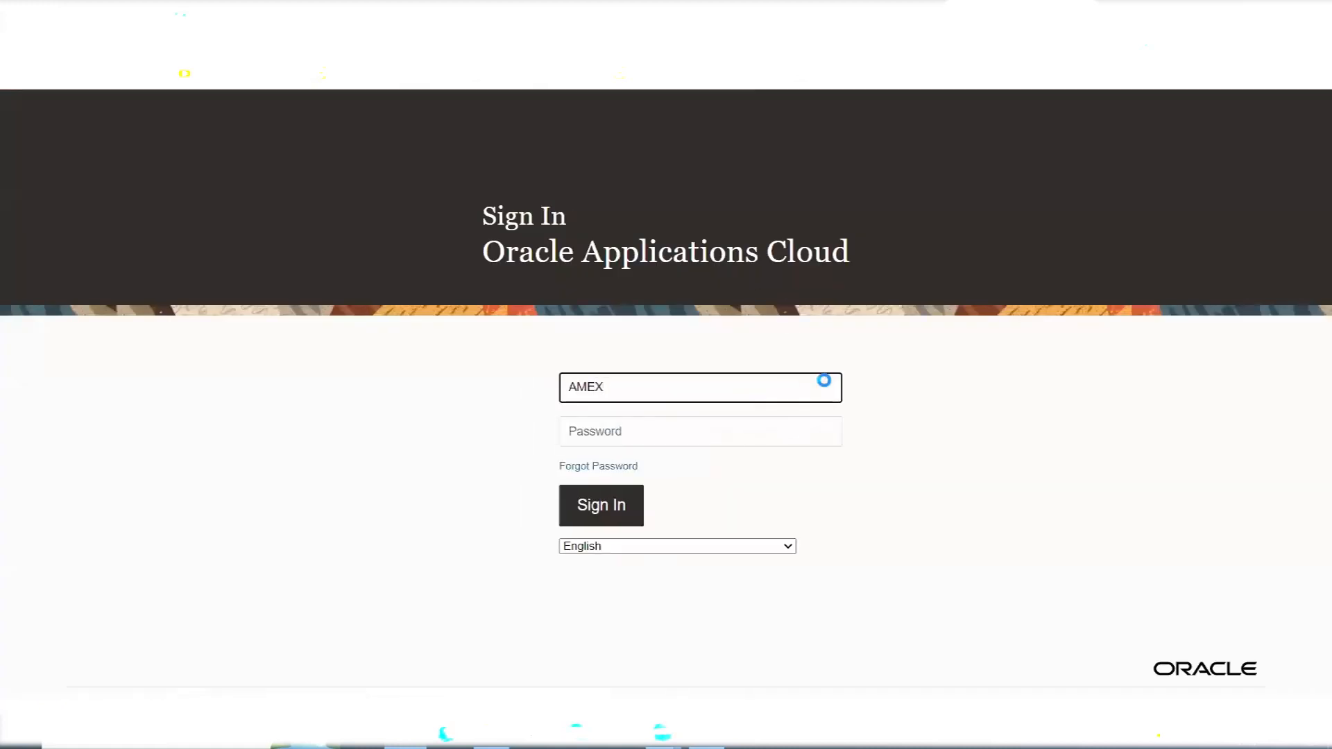
key(Tab)
text(••)
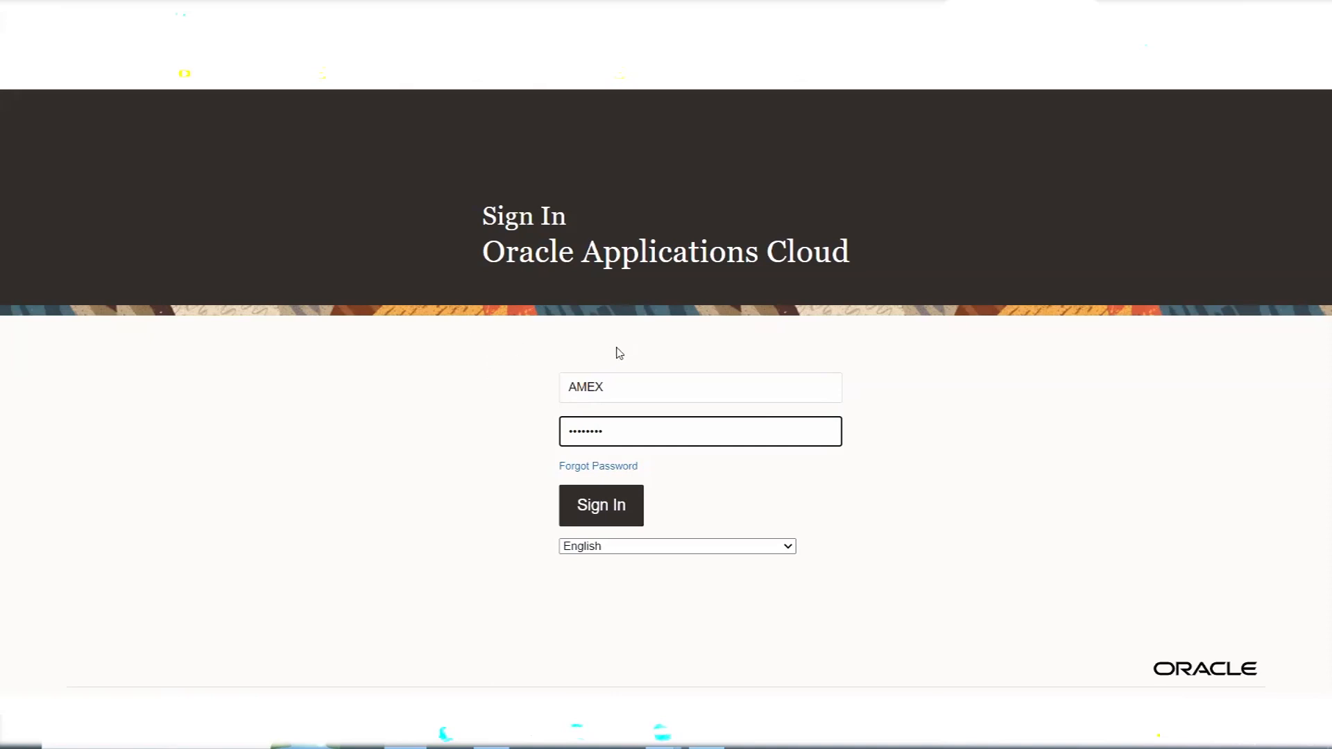
key(Return)
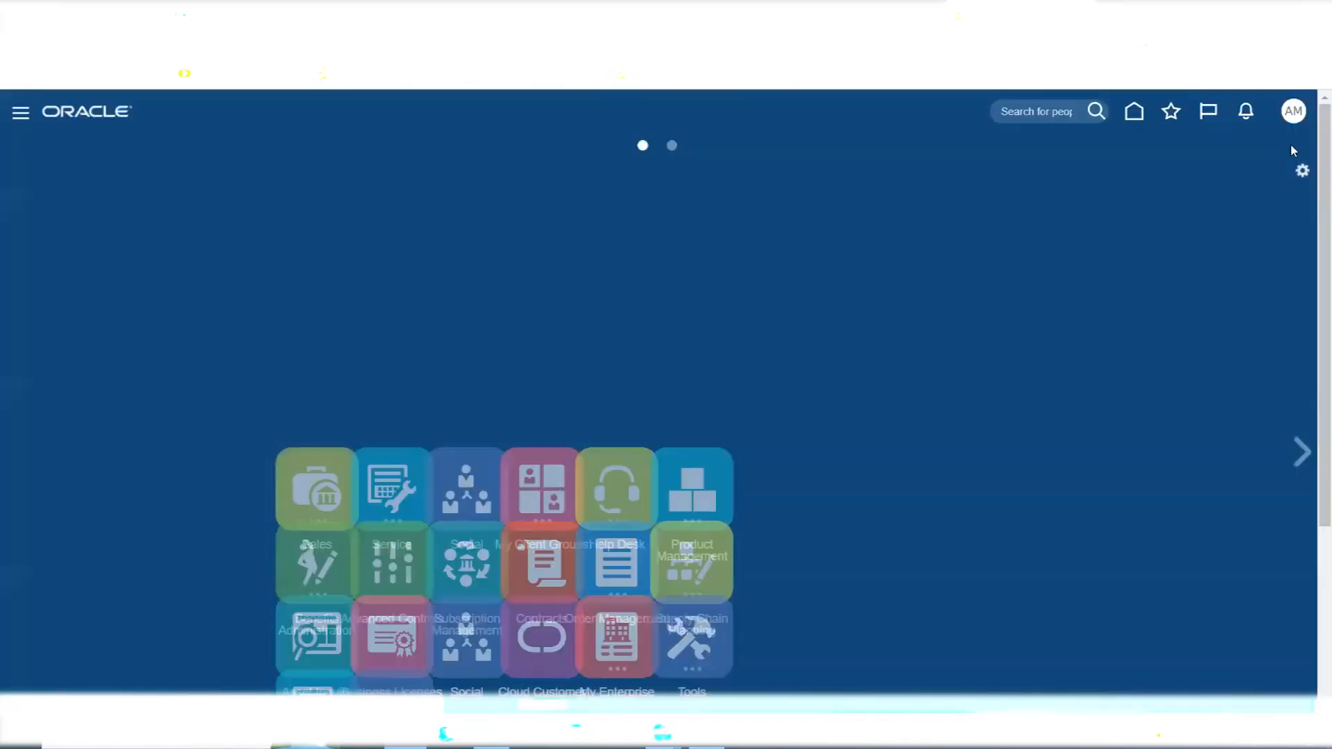
- Go to Setup and Maintenance and open the list for managing implementation projects
click(1293, 113)
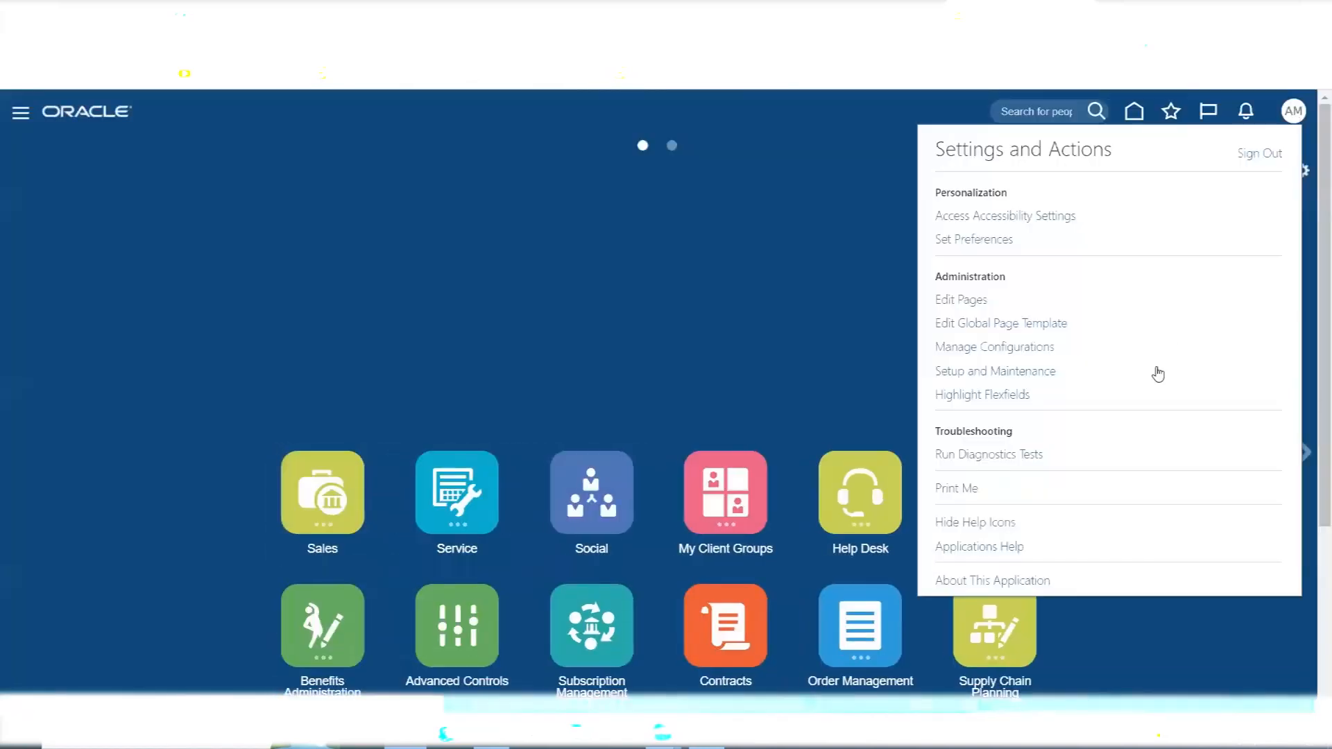
click(1010, 375)
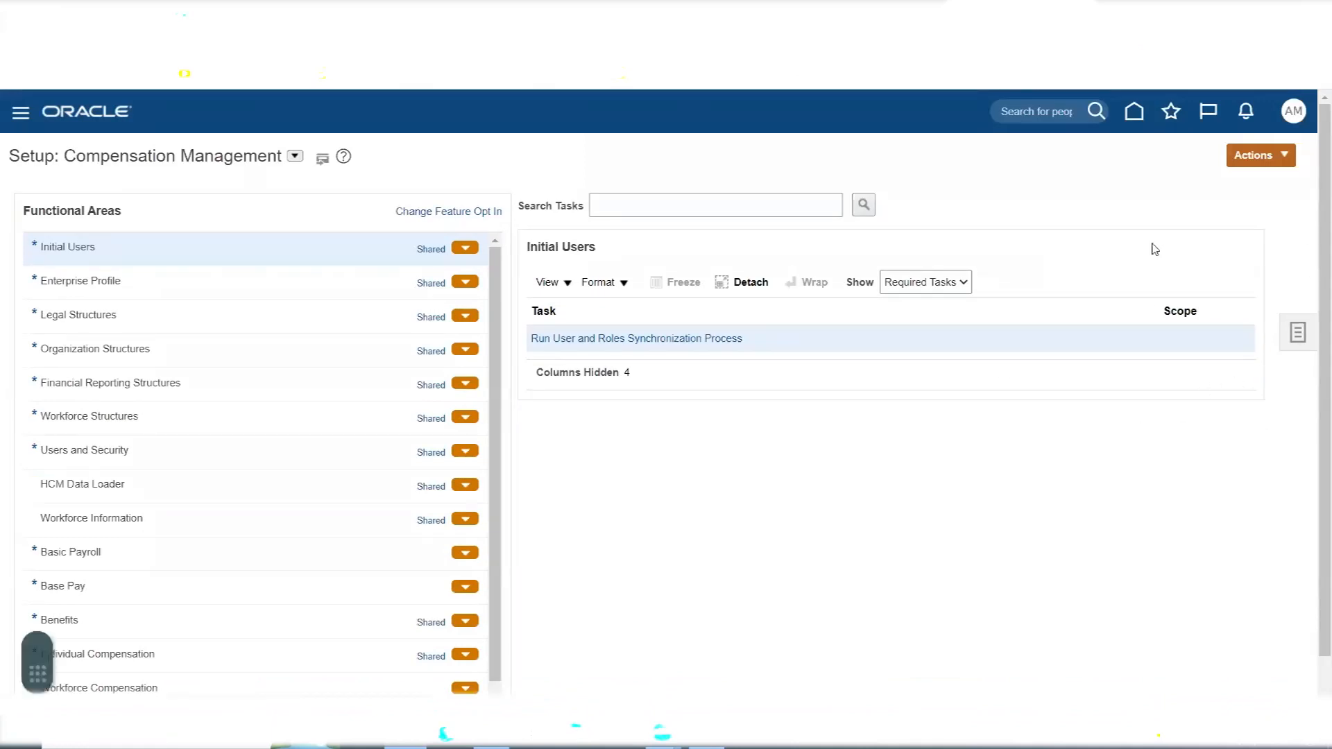
click(1318, 52)
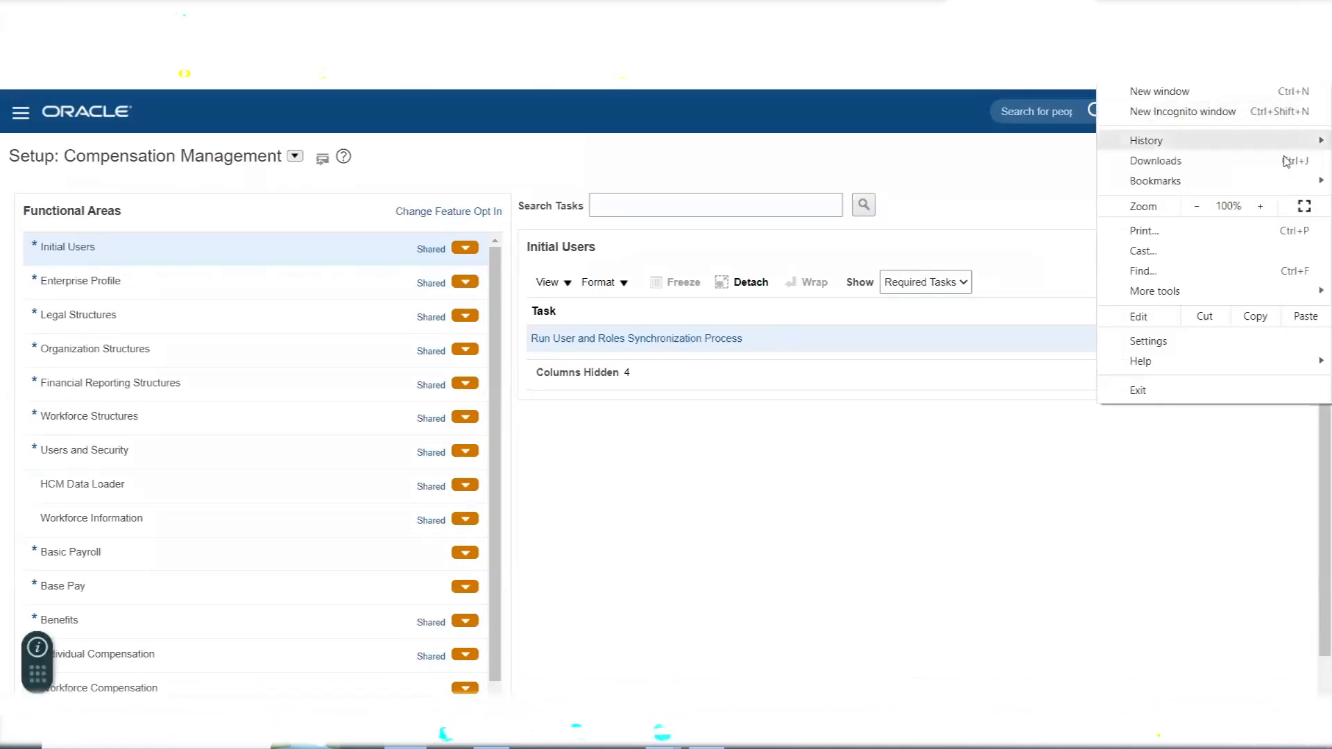
click(1260, 207)
click(1030, 196)
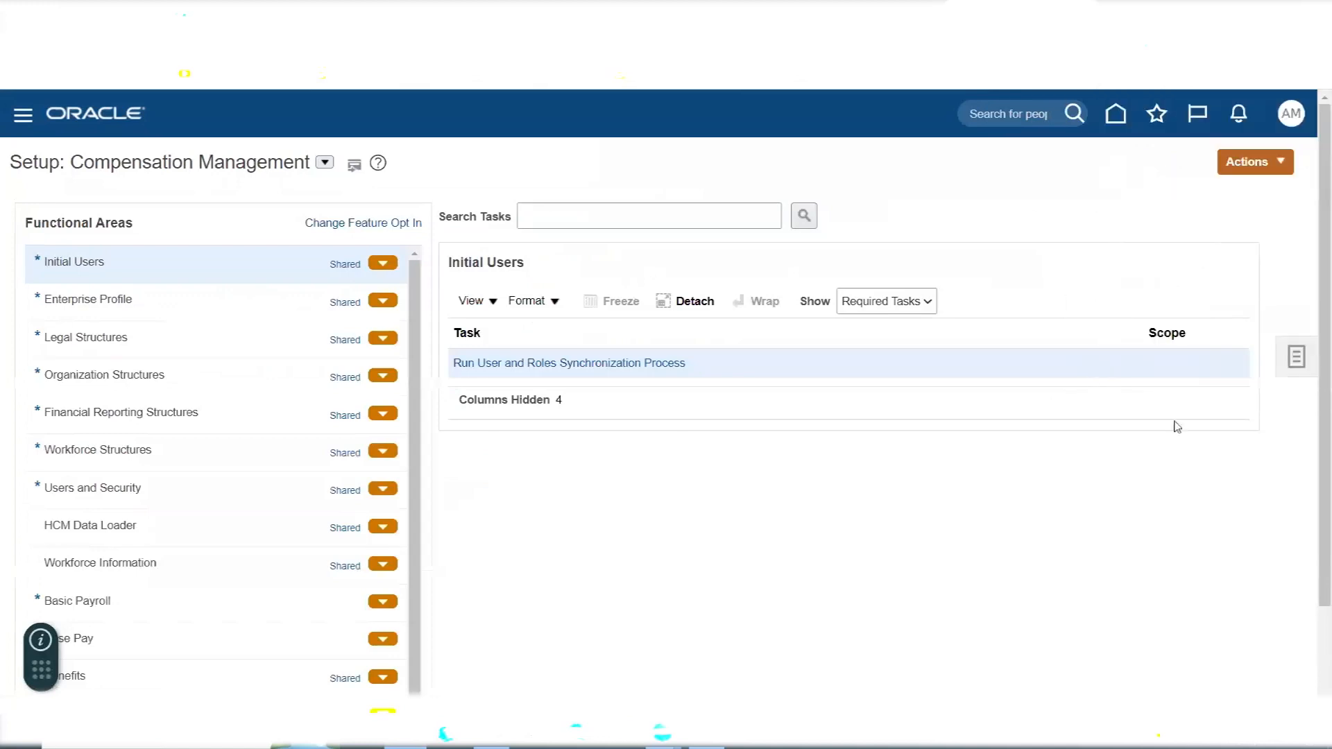
click(1298, 359)
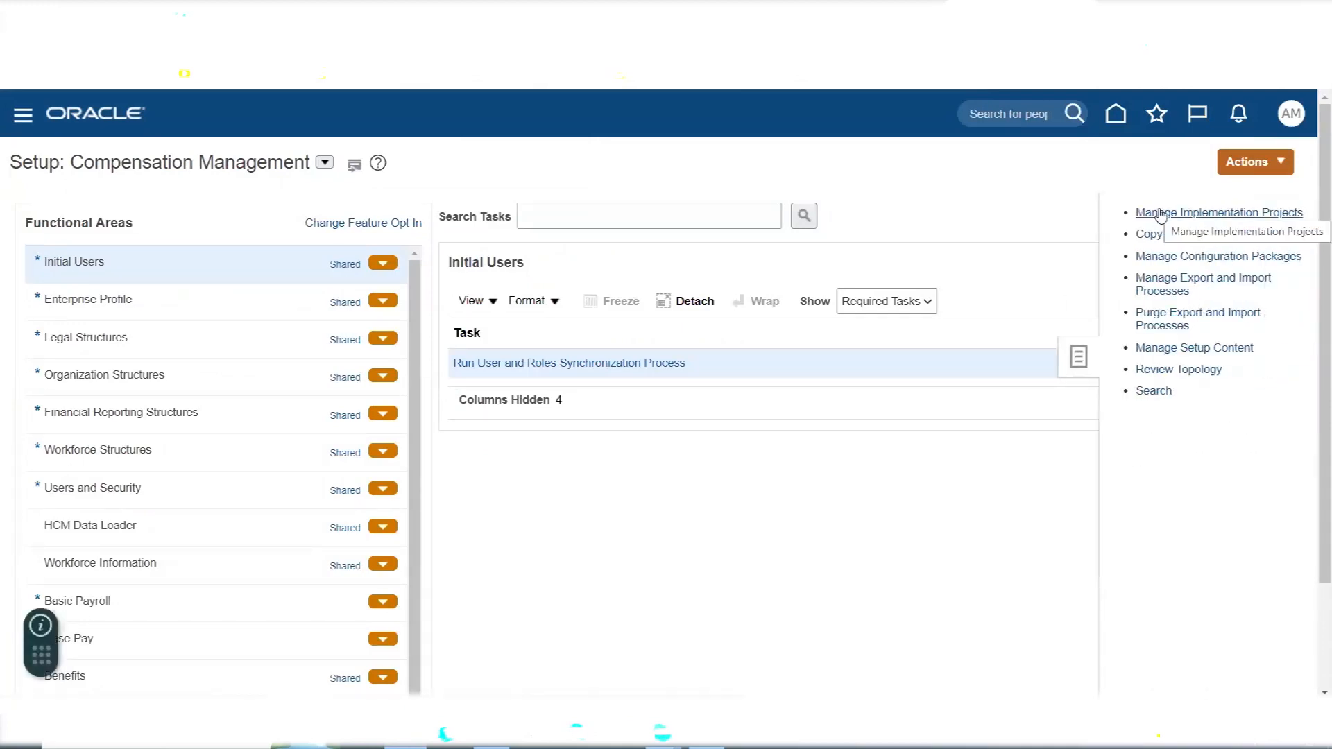
click(1158, 216)
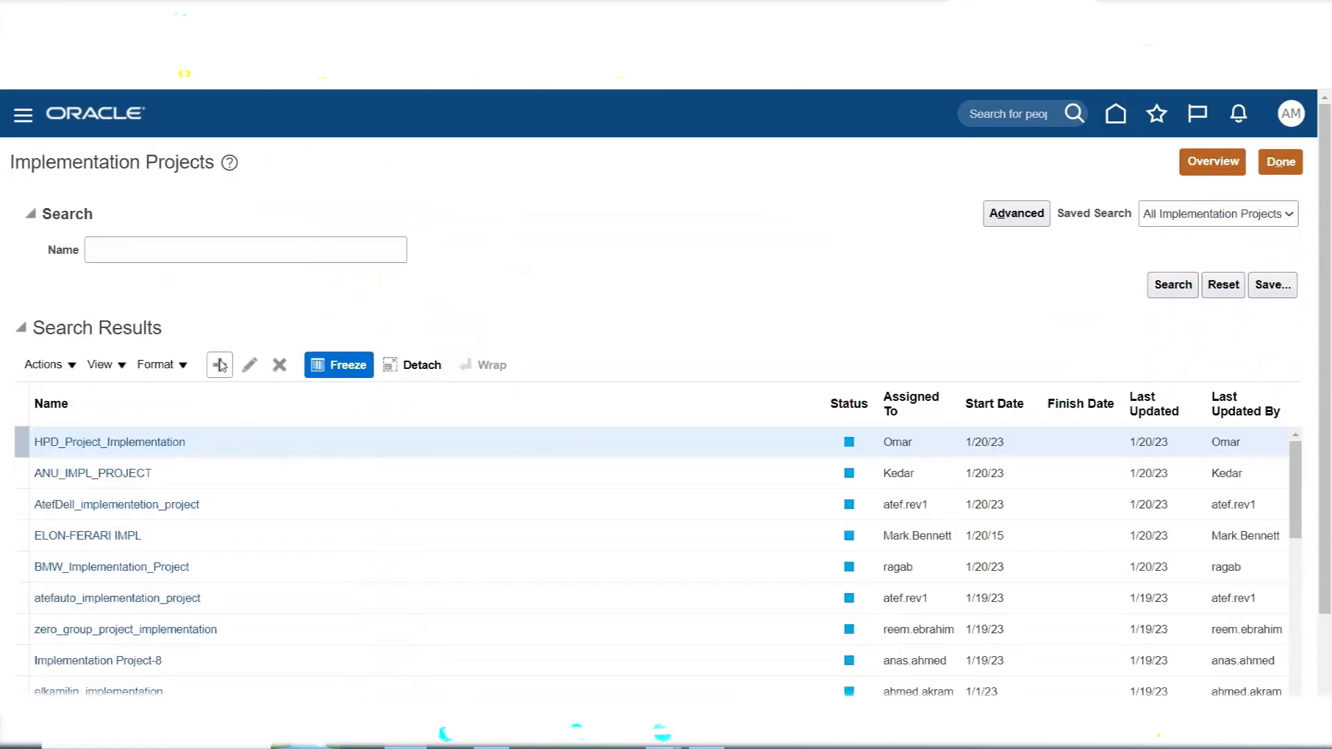
- Create an implementation project named AMEX Implementation Project with code AMEX_IMPLEMENTATION_PROJECT, then save and open it
click(220, 365)
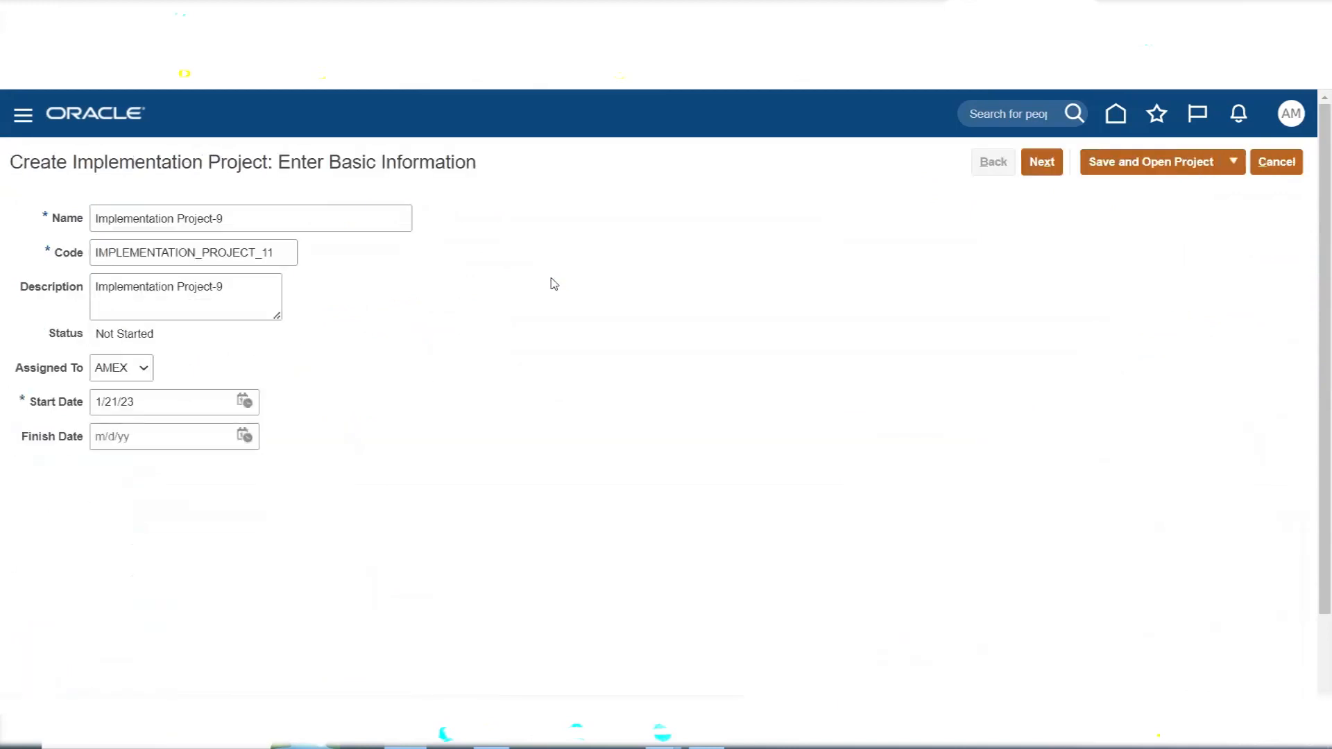
click(96, 219)
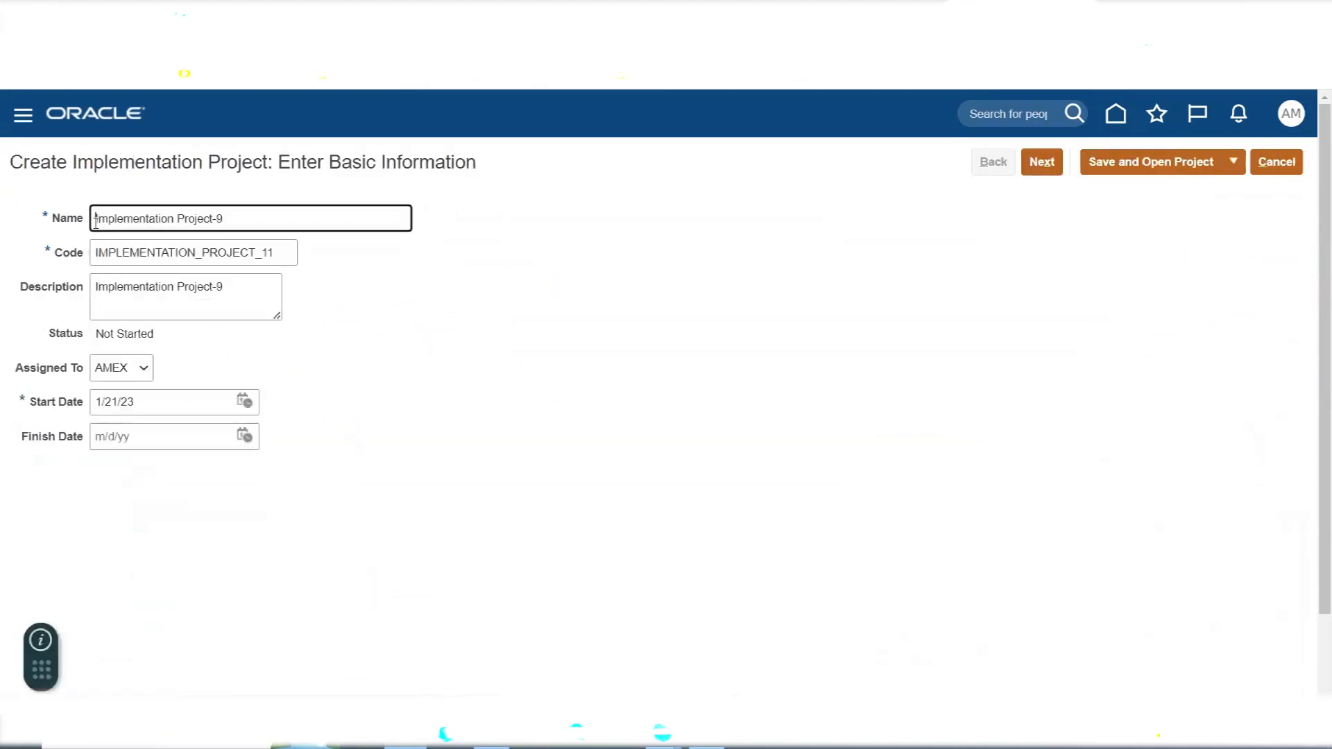
text(AMEX)
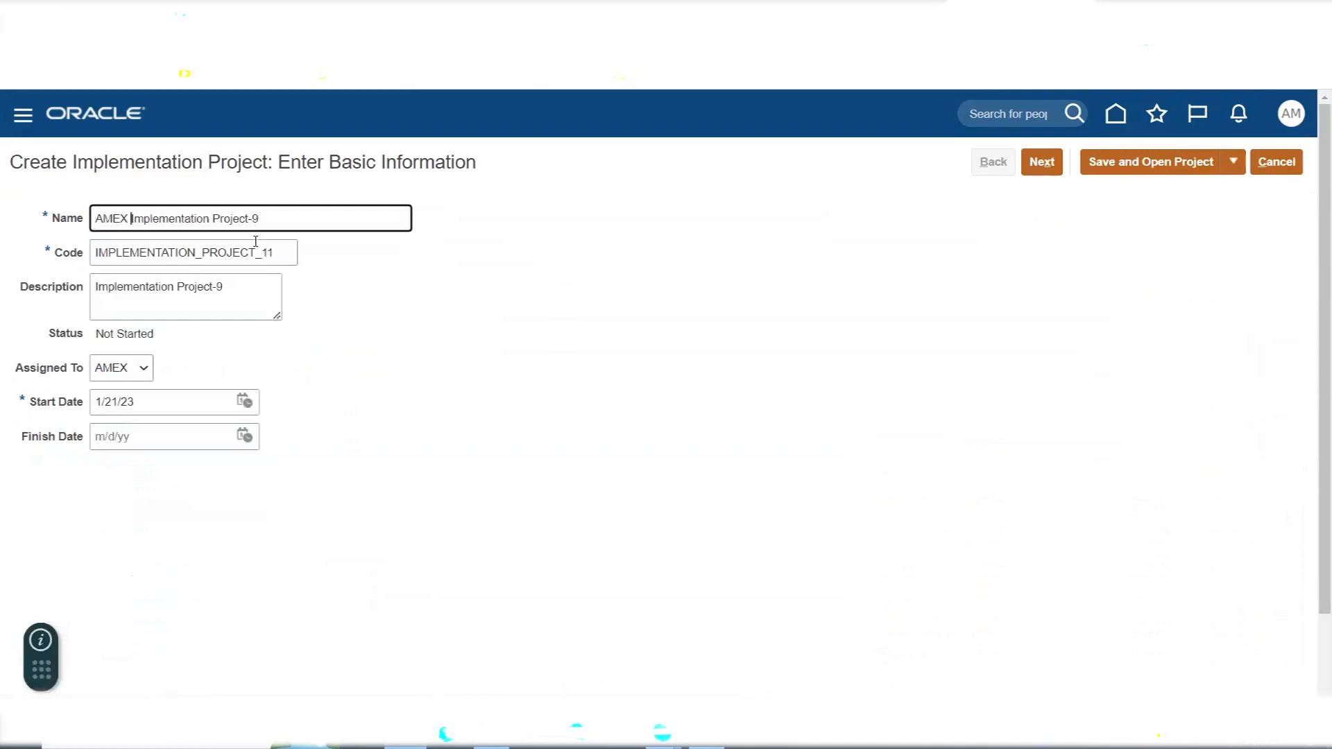
key(BackSpace)
key(Tab)
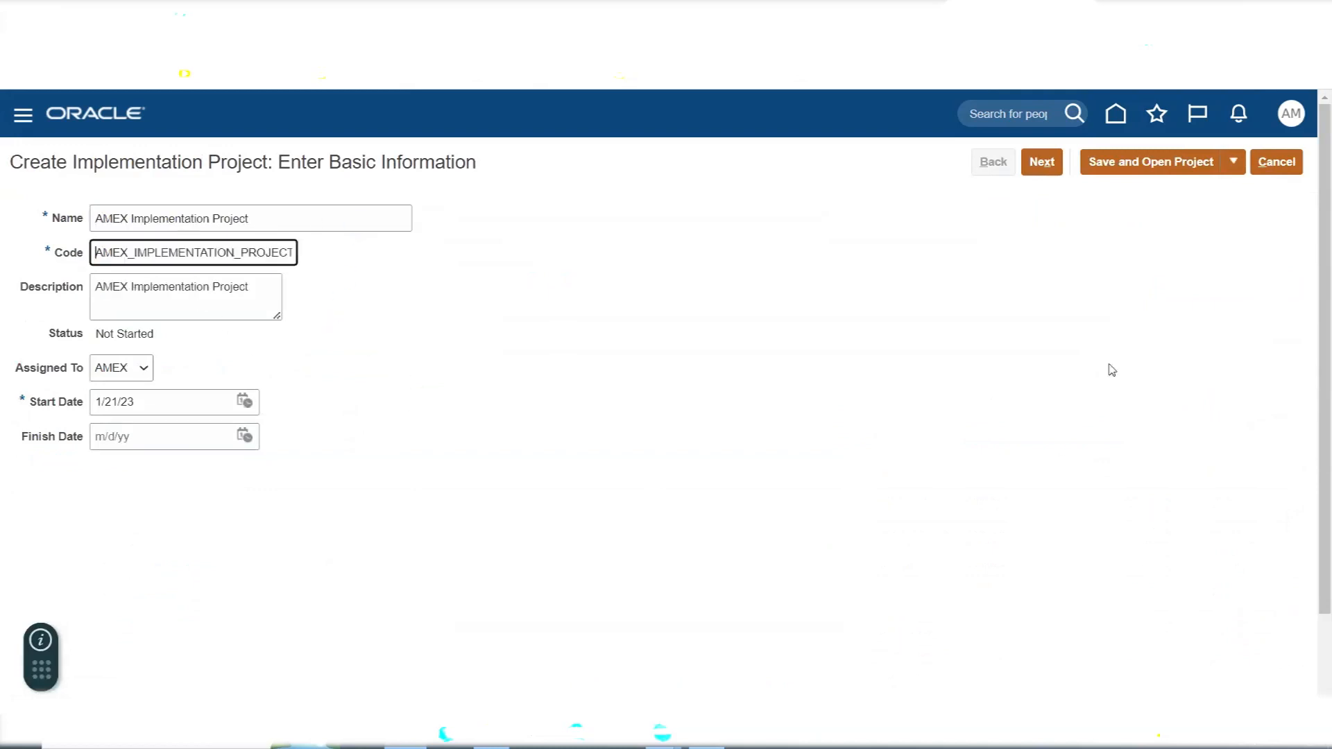
click(1149, 162)
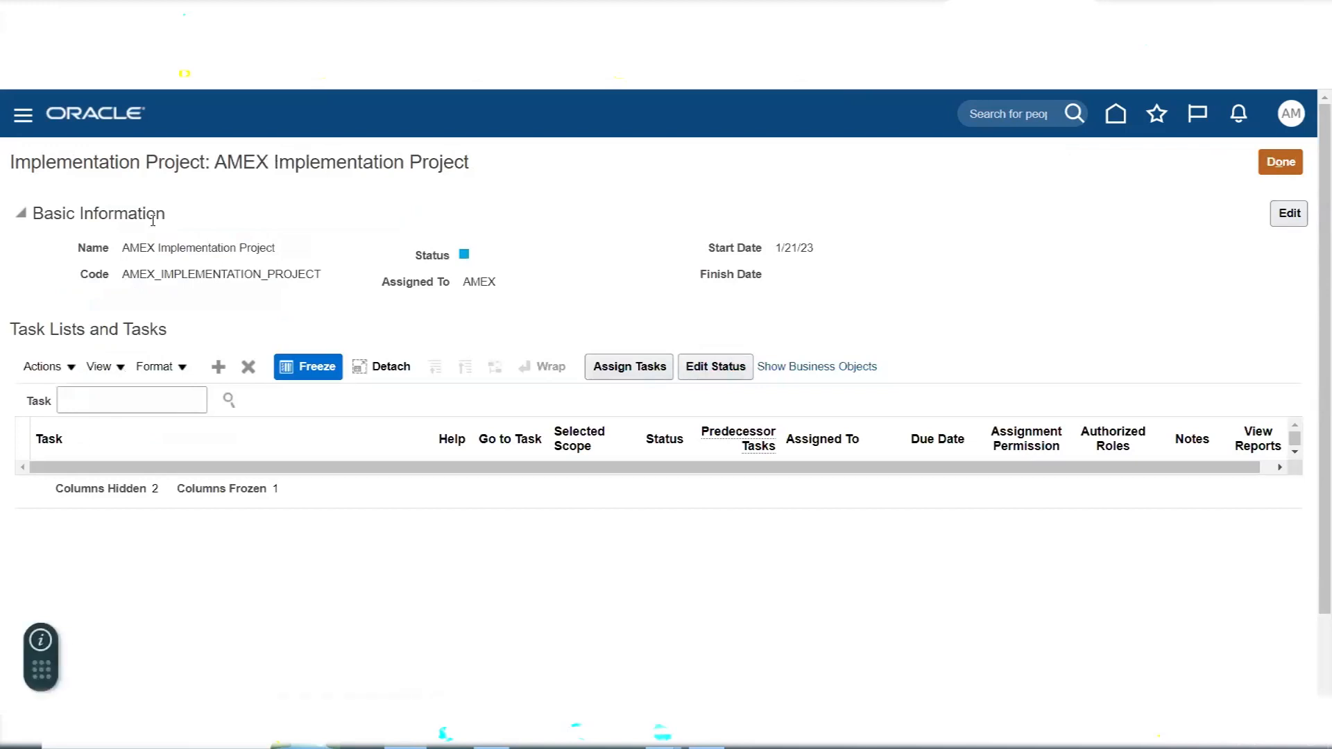
triple_click(151, 248)
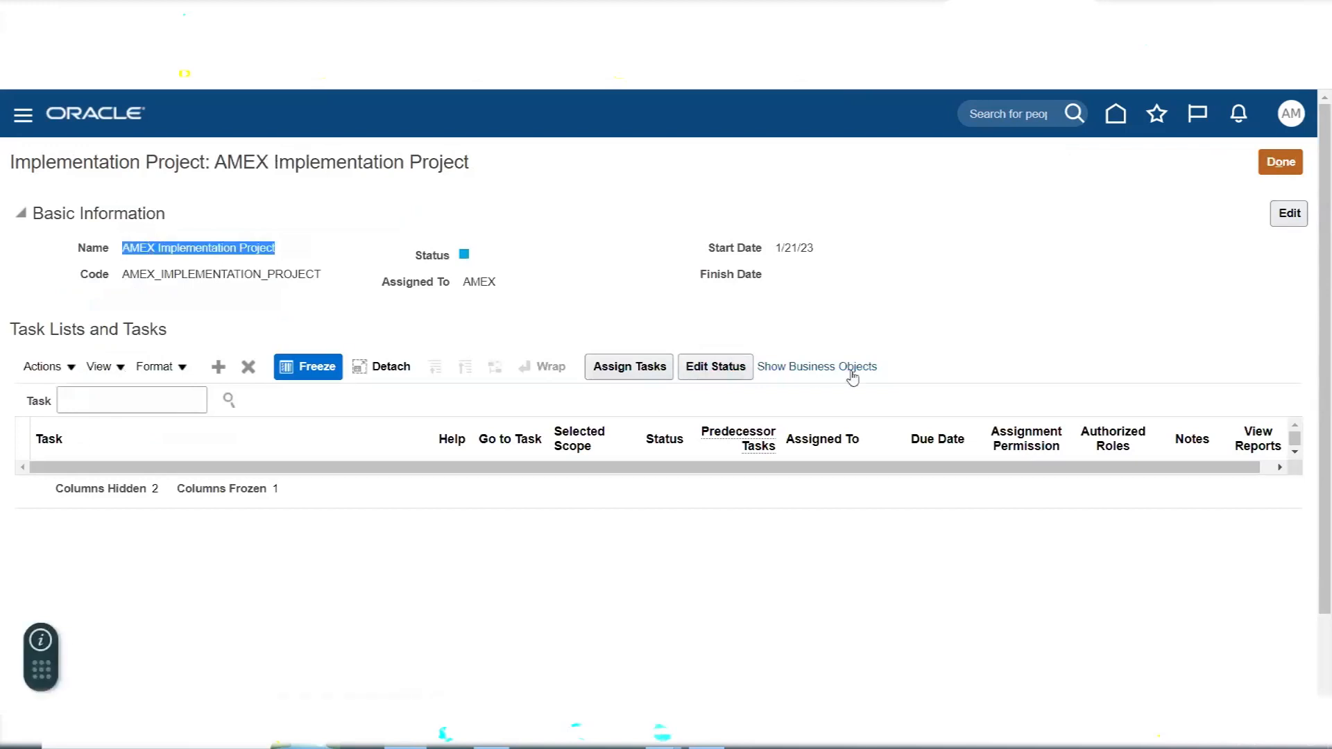
drag(328, 230, 816, 310)
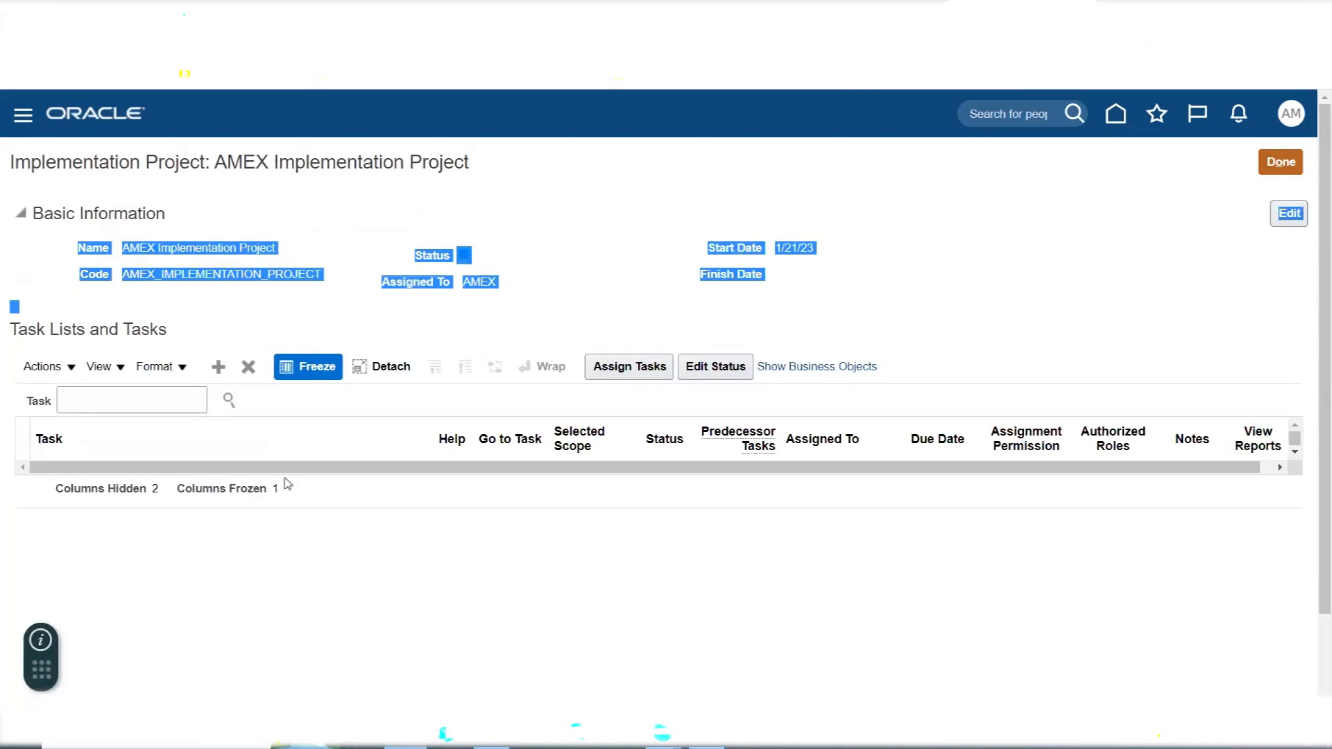
- Find the Financials offering and add it to the AMEX Implementation Project's task lists
click(218, 367)
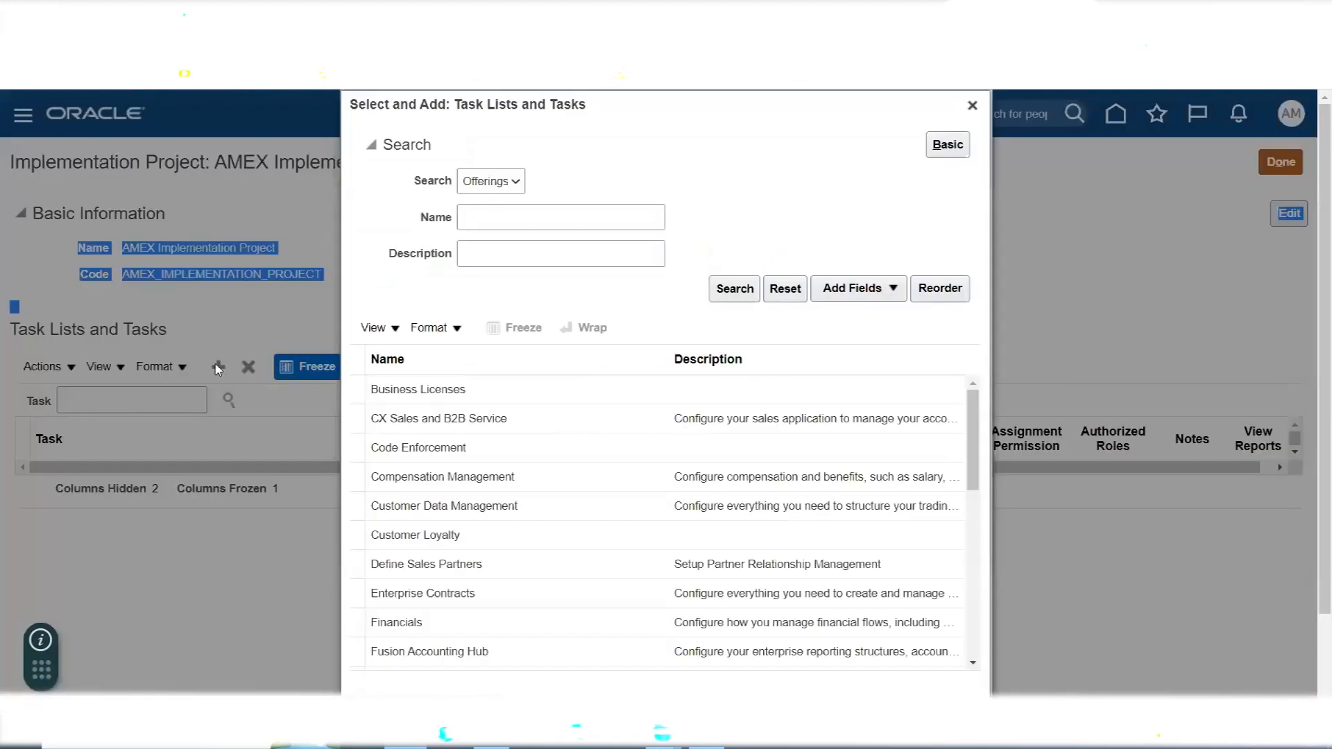
click(507, 221)
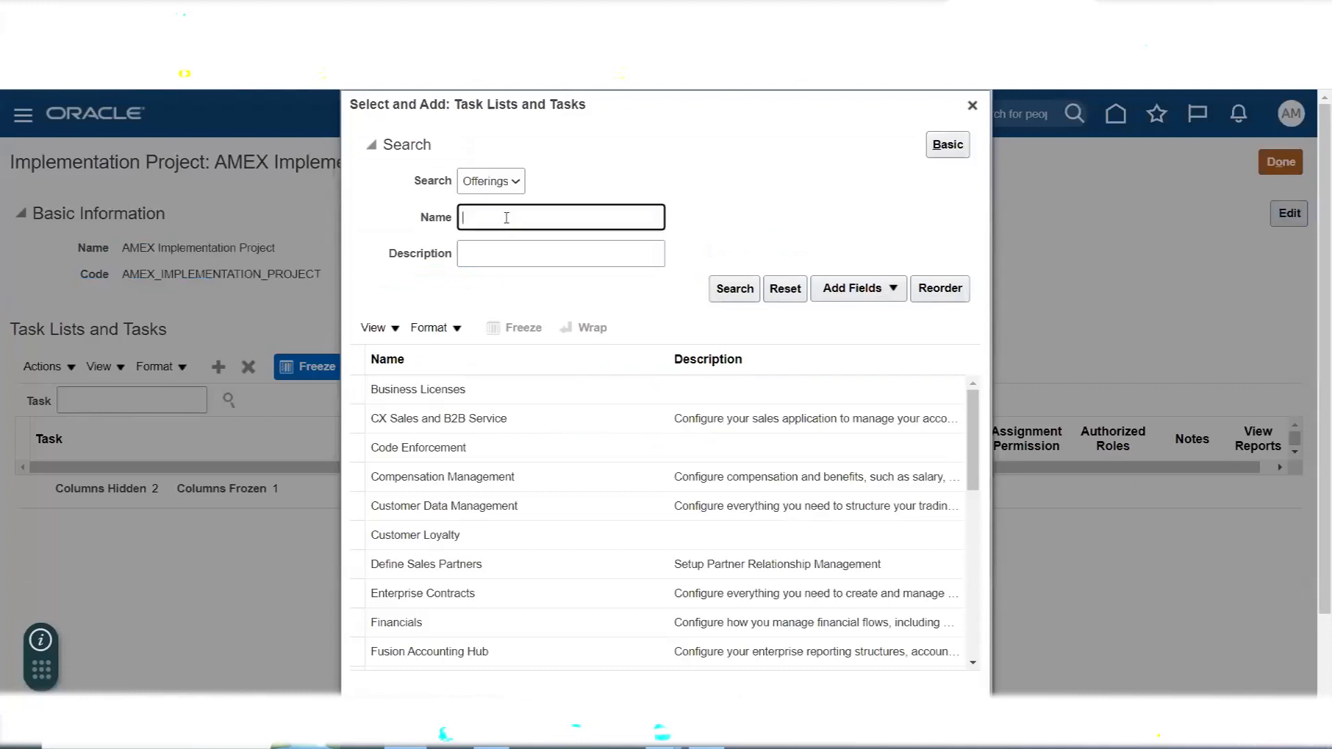
text(Financials)
click(734, 288)
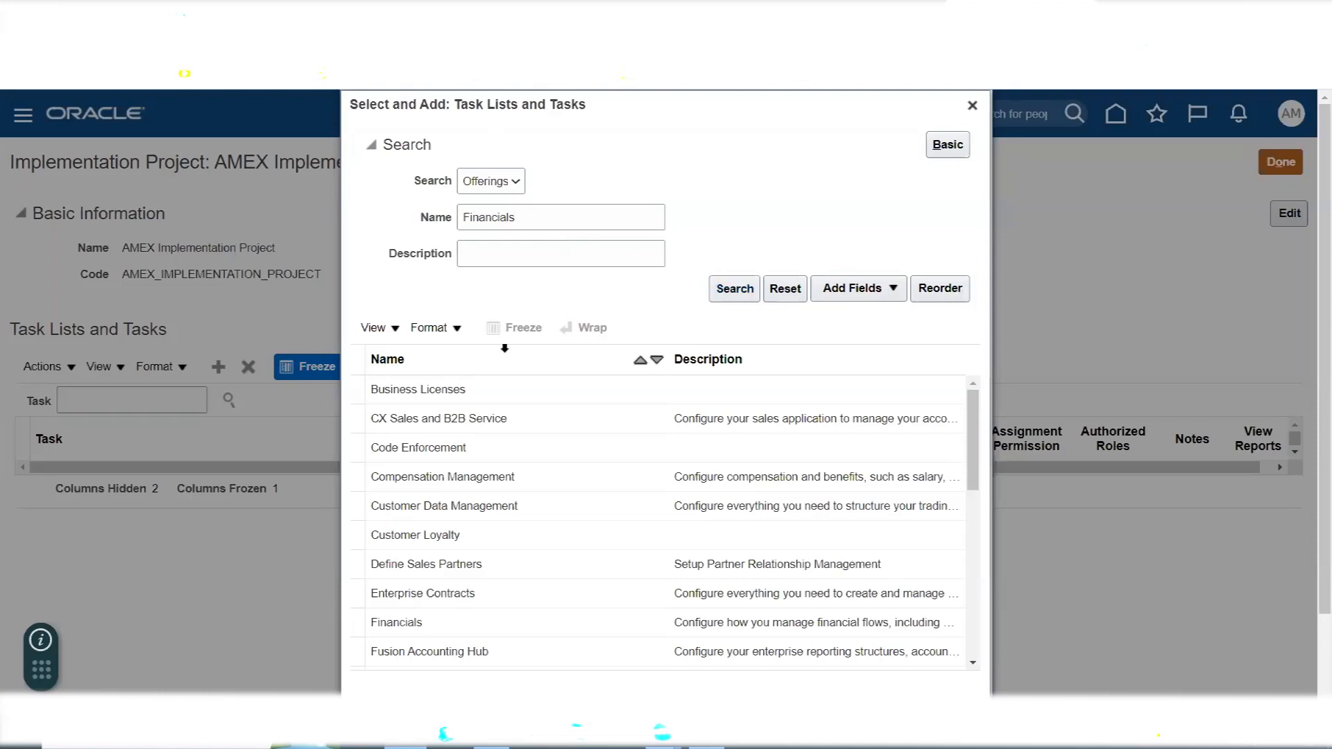
click(476, 502)
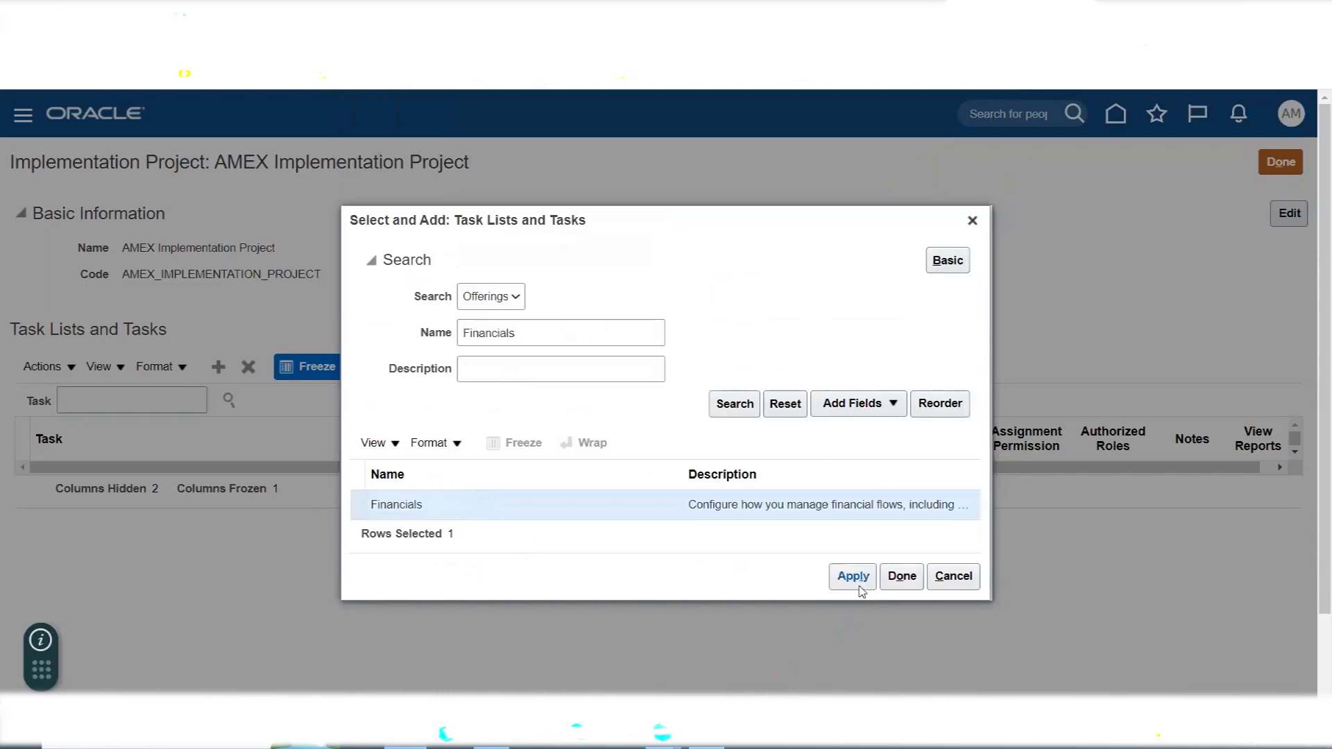
click(855, 579)
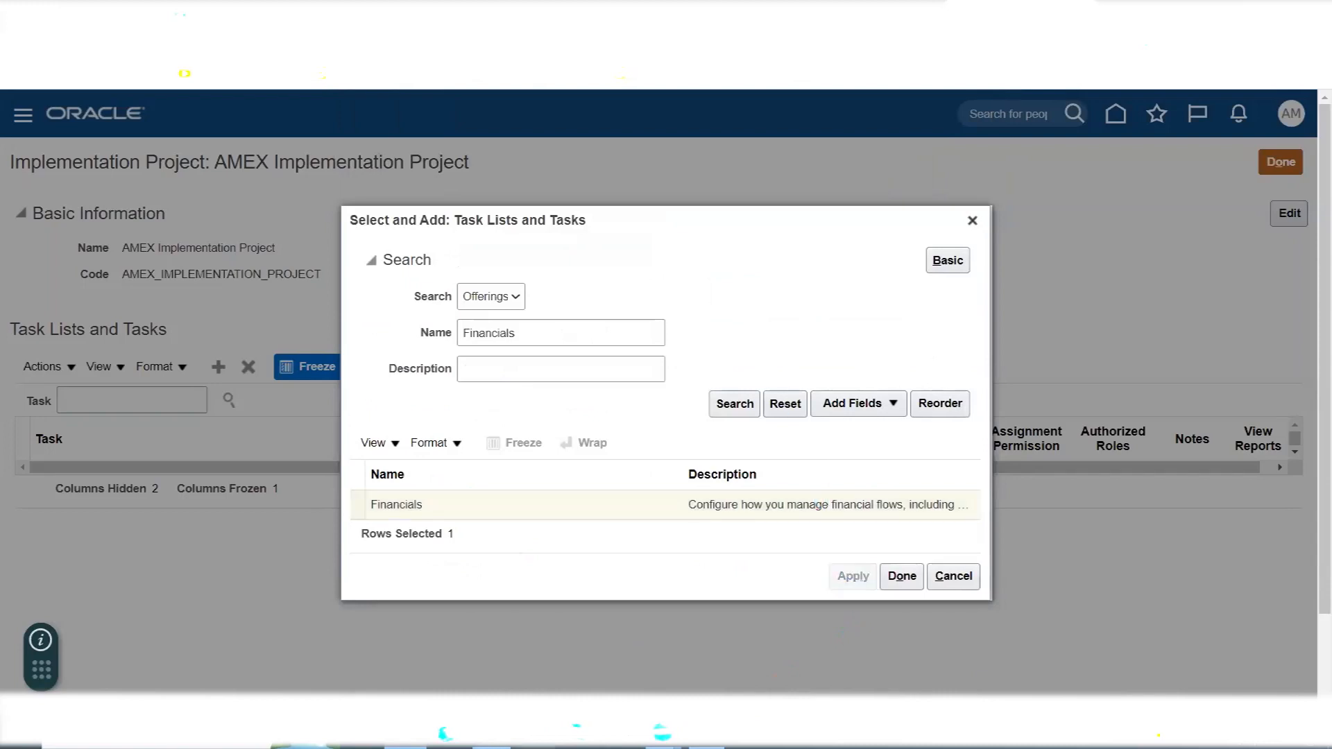
- Switch to the Excel notes, review the Chart of Accounts (COA) setup steps, and return to Oracle
key(alt+Tab)
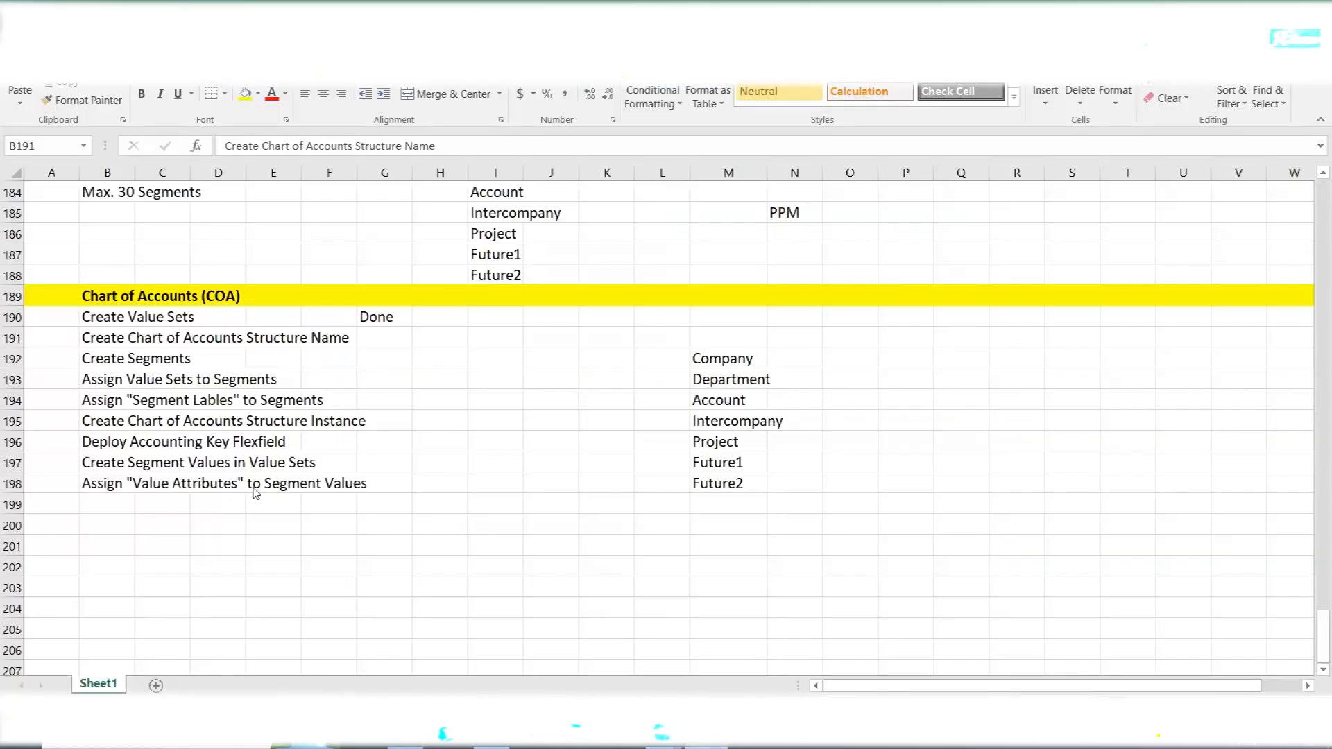
click(101, 314)
drag(101, 315, 199, 321)
drag(104, 338, 345, 473)
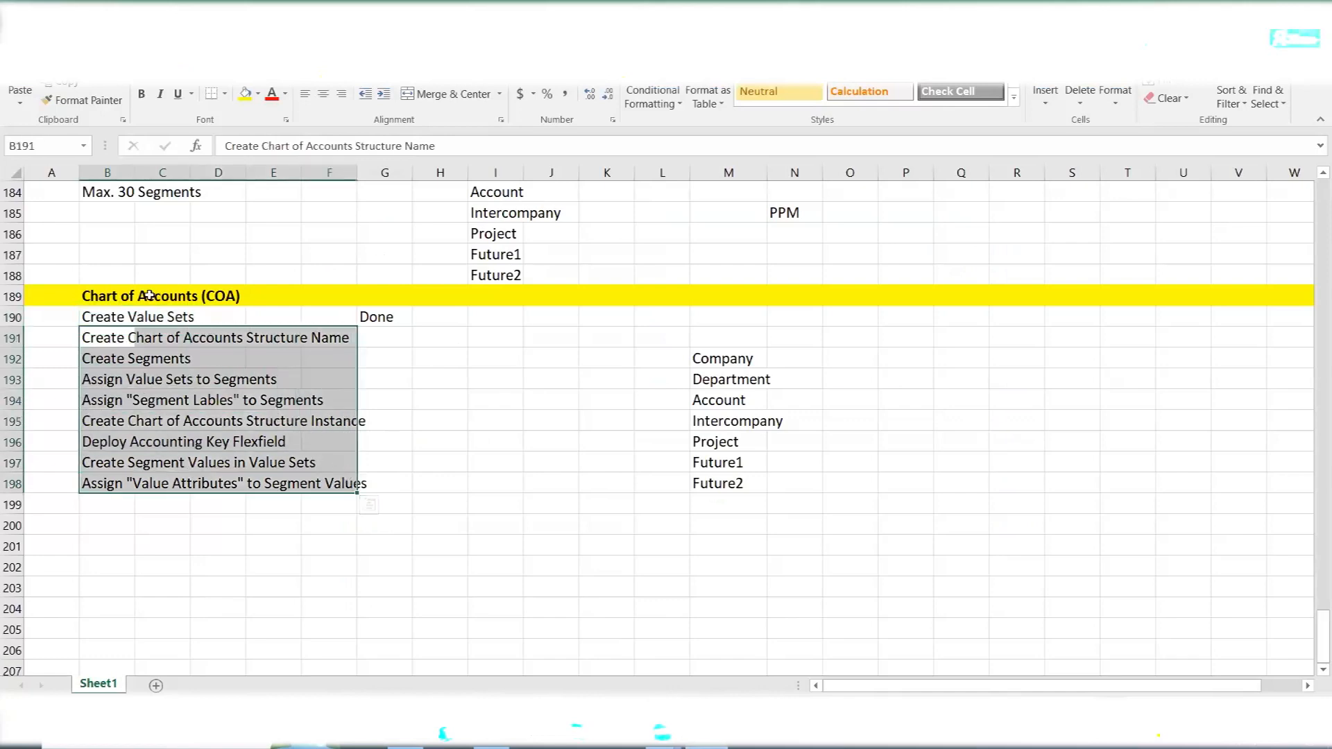
drag(95, 296, 233, 305)
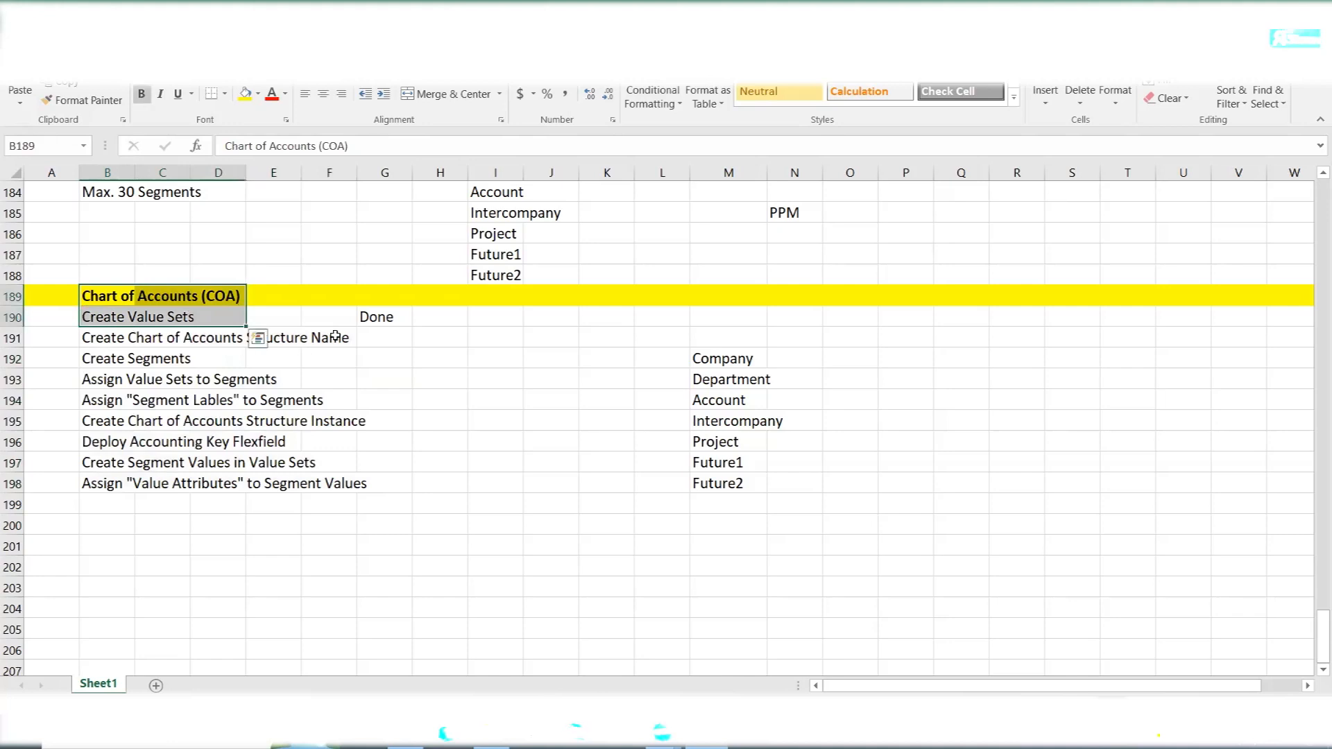
key(alt+Tab)
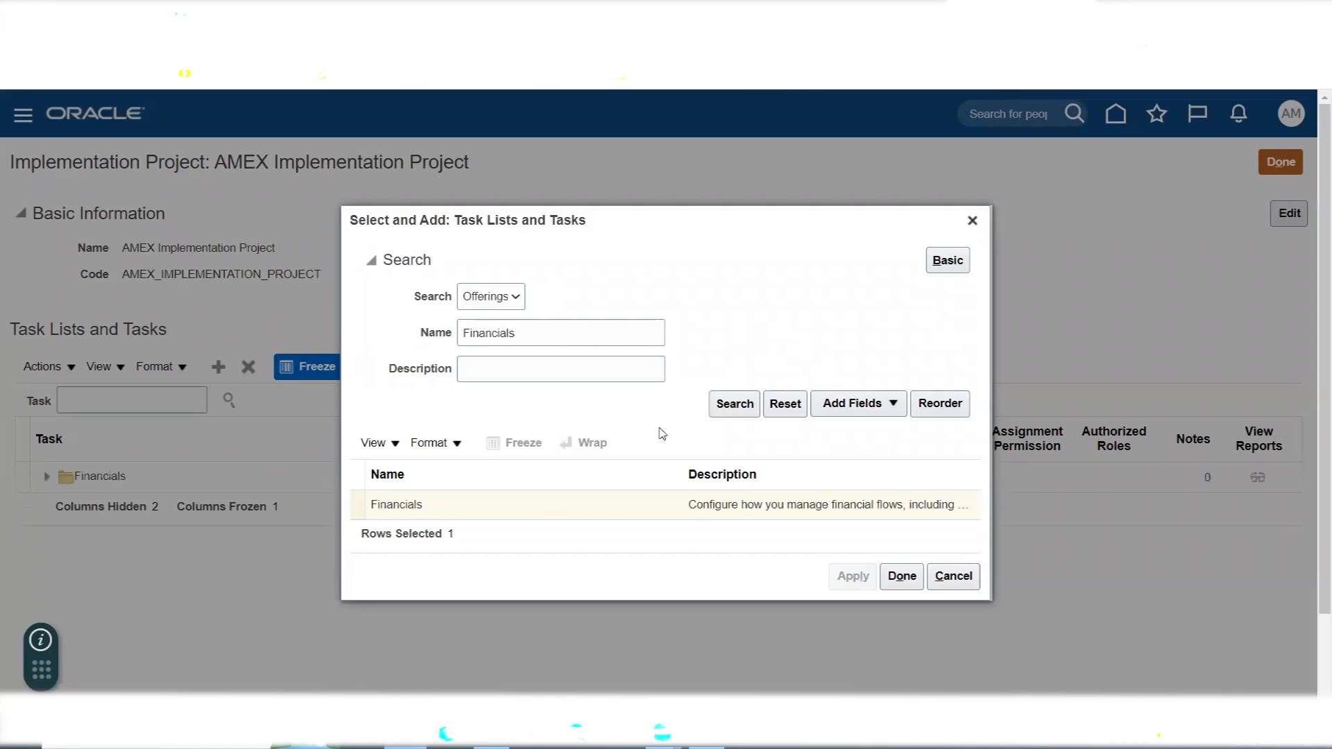
- Finish adding task lists, search the project's tasks for "Chart of accounts va", and widen the Task column
click(899, 577)
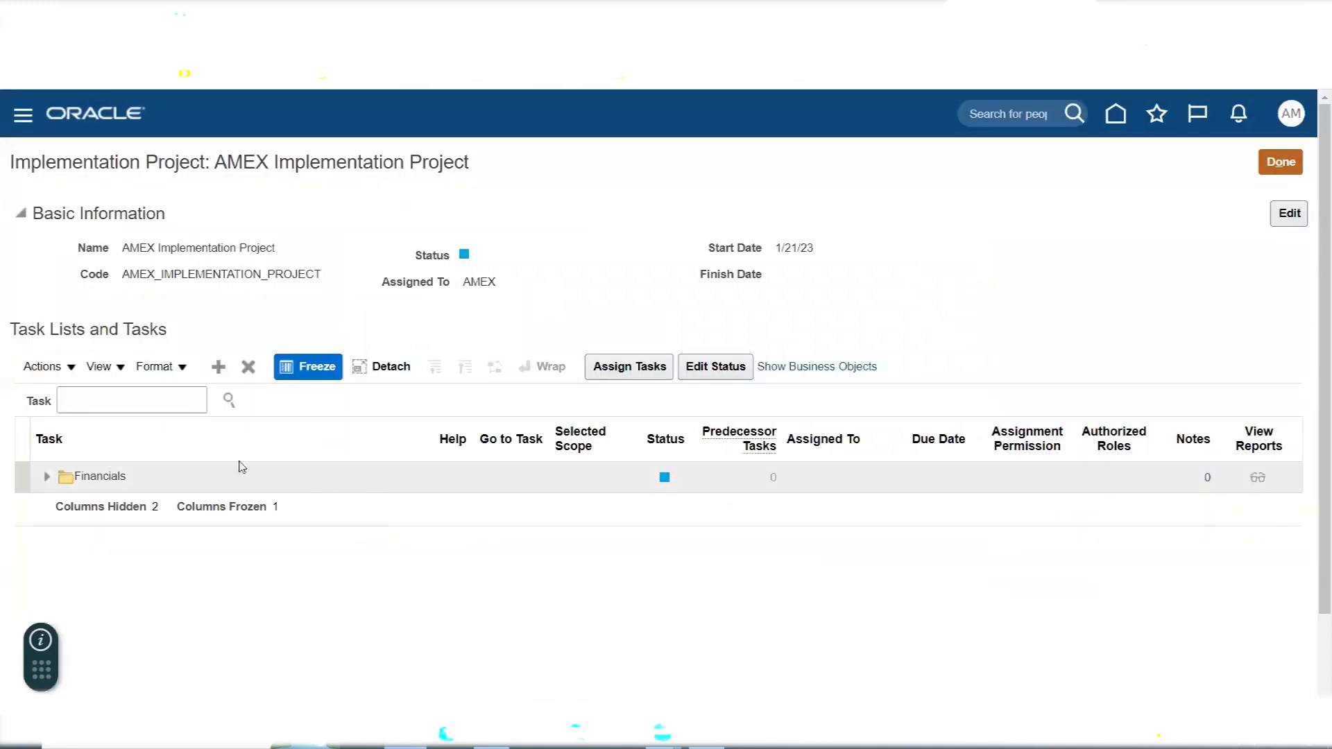
click(163, 400)
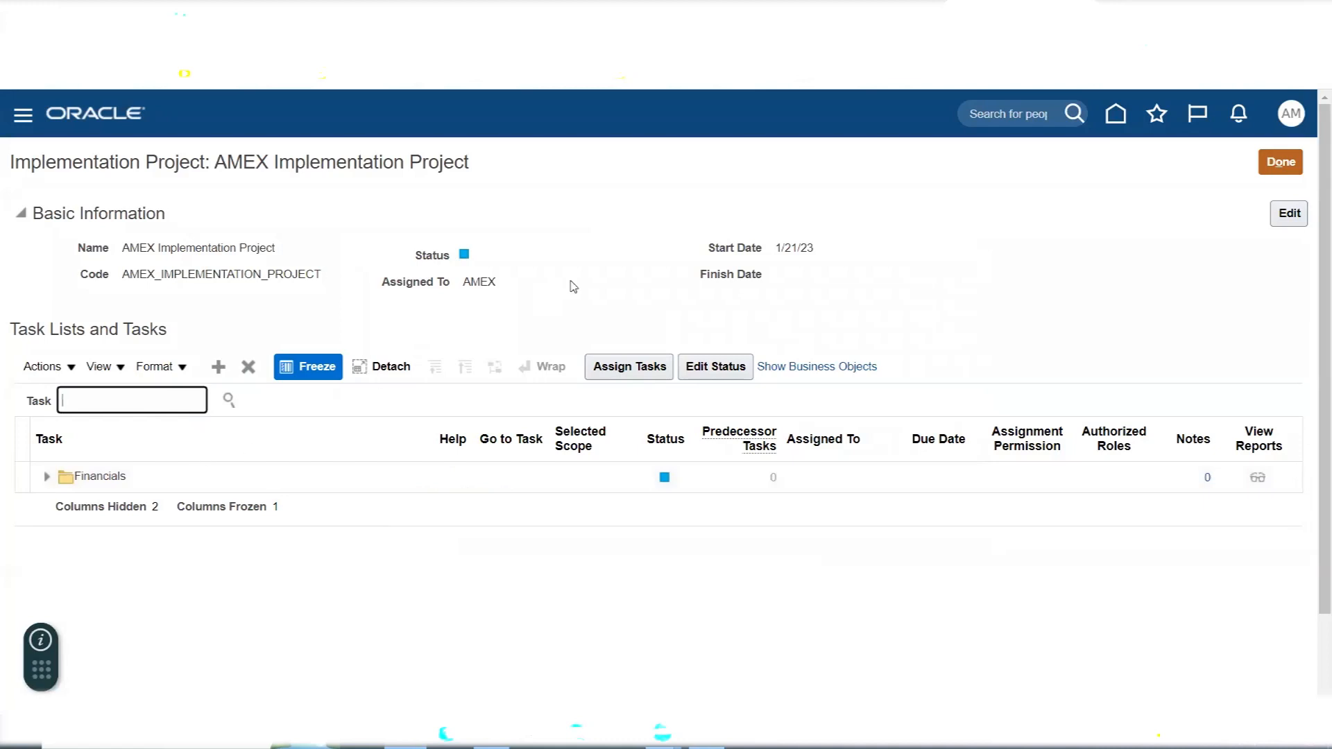
text(Chart of accounts va)
key(Return)
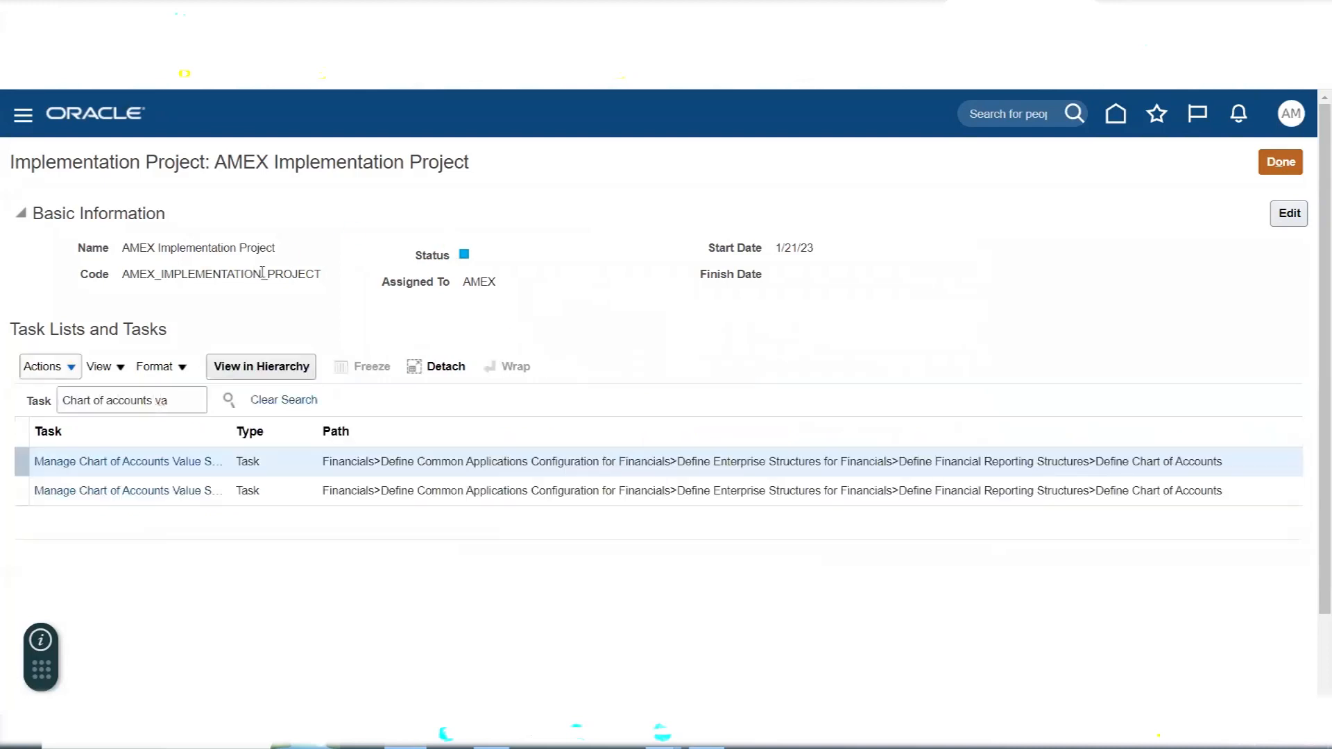
drag(230, 432, 389, 486)
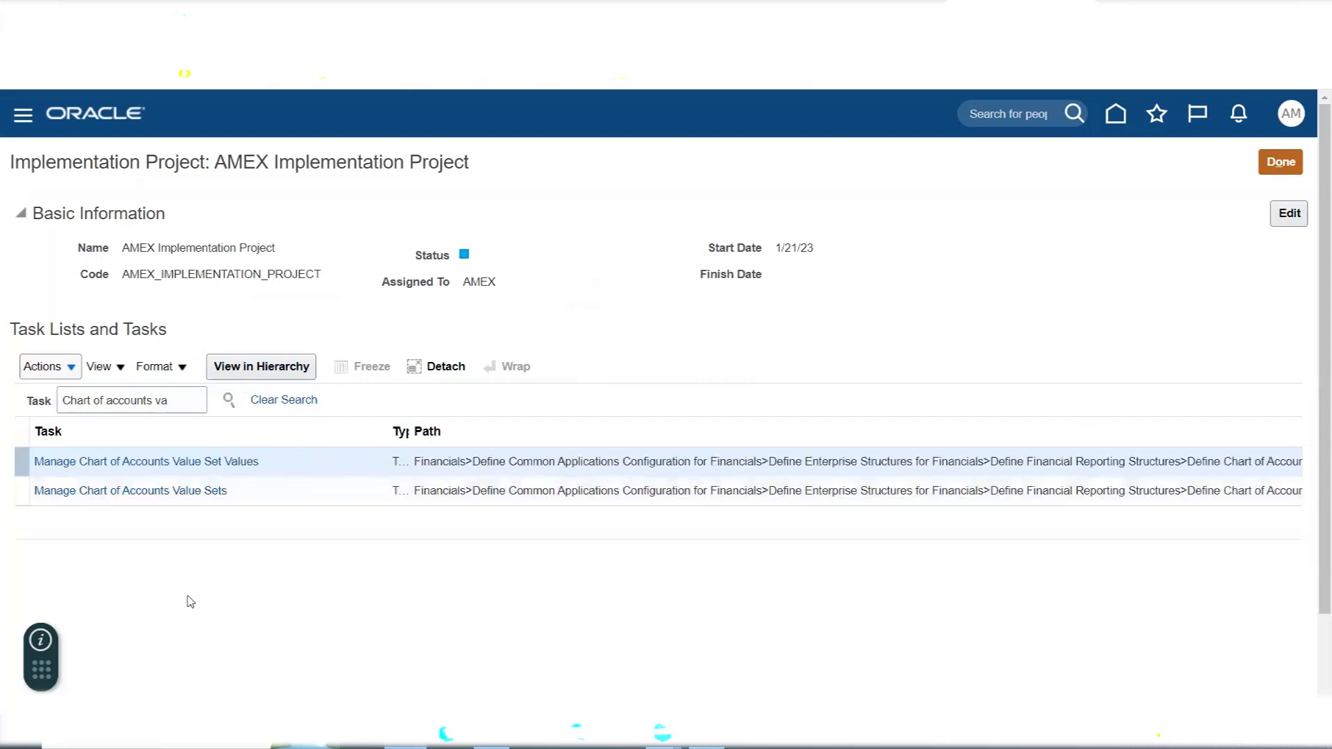
- Locate Manage Chart of Accounts Value Sets in the project's task hierarchy and go to that task
click(131, 493)
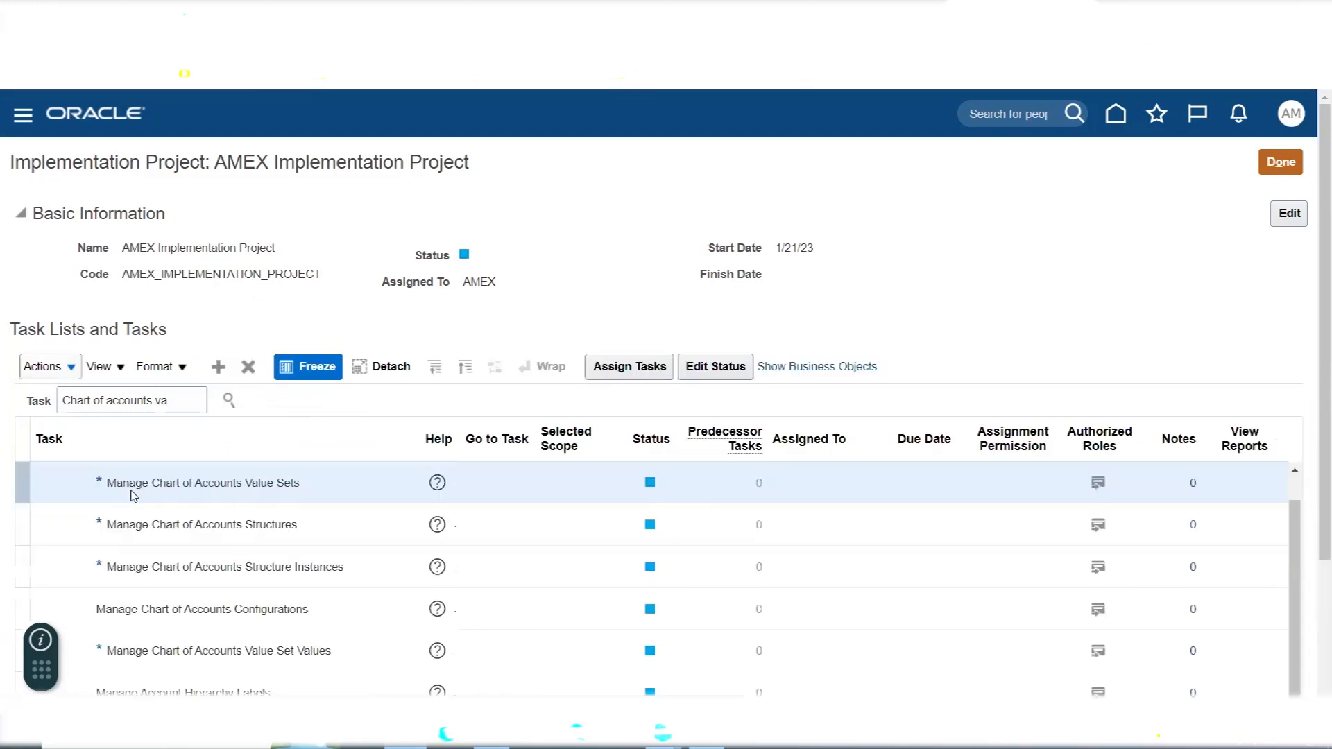
scroll(520, 315, down, 2)
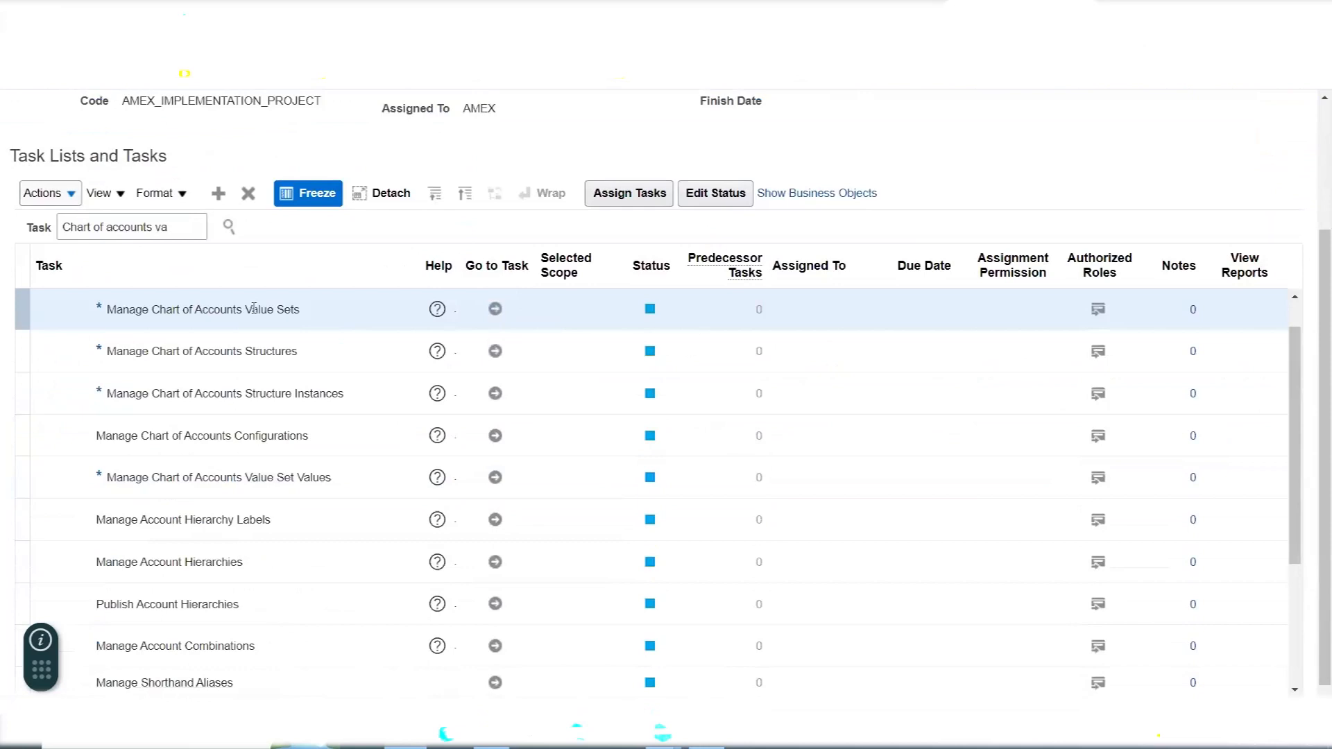
click(495, 310)
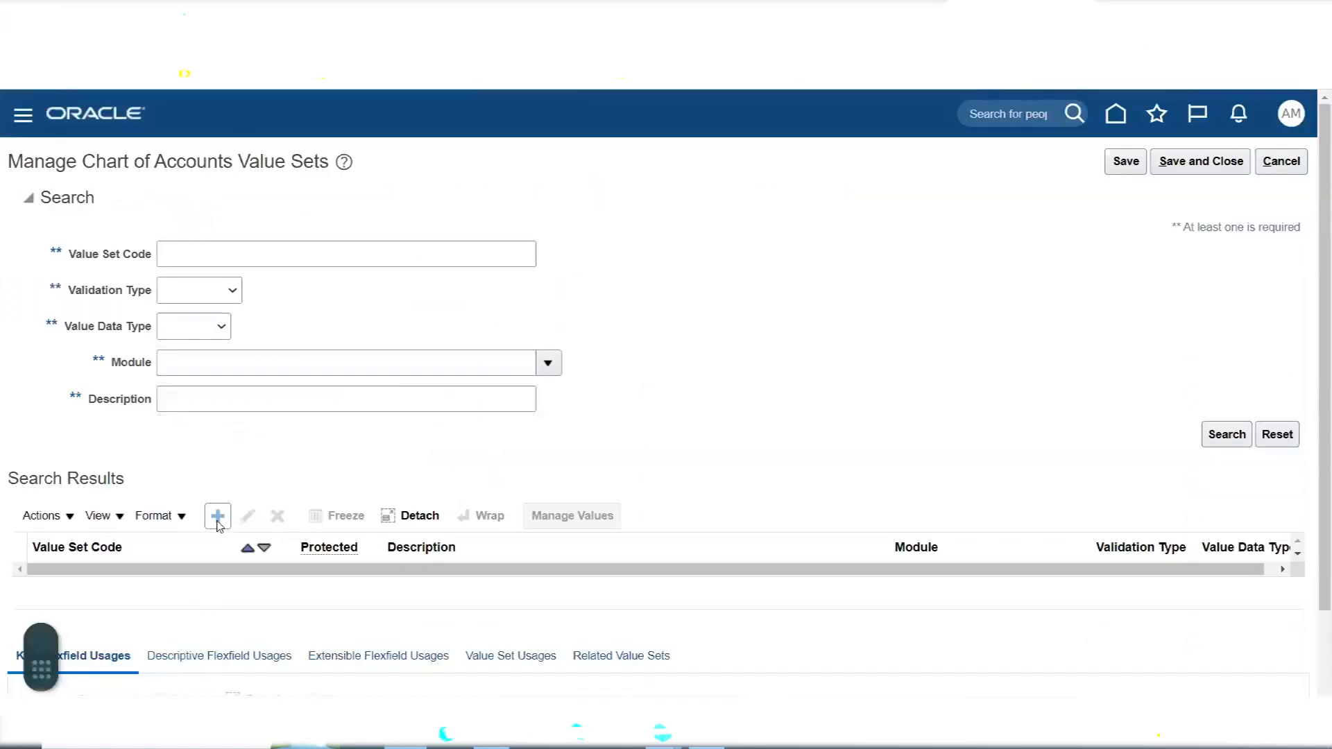
- Start a new value set with the code AMEX Company and assign it to the General Ledger module
click(218, 521)
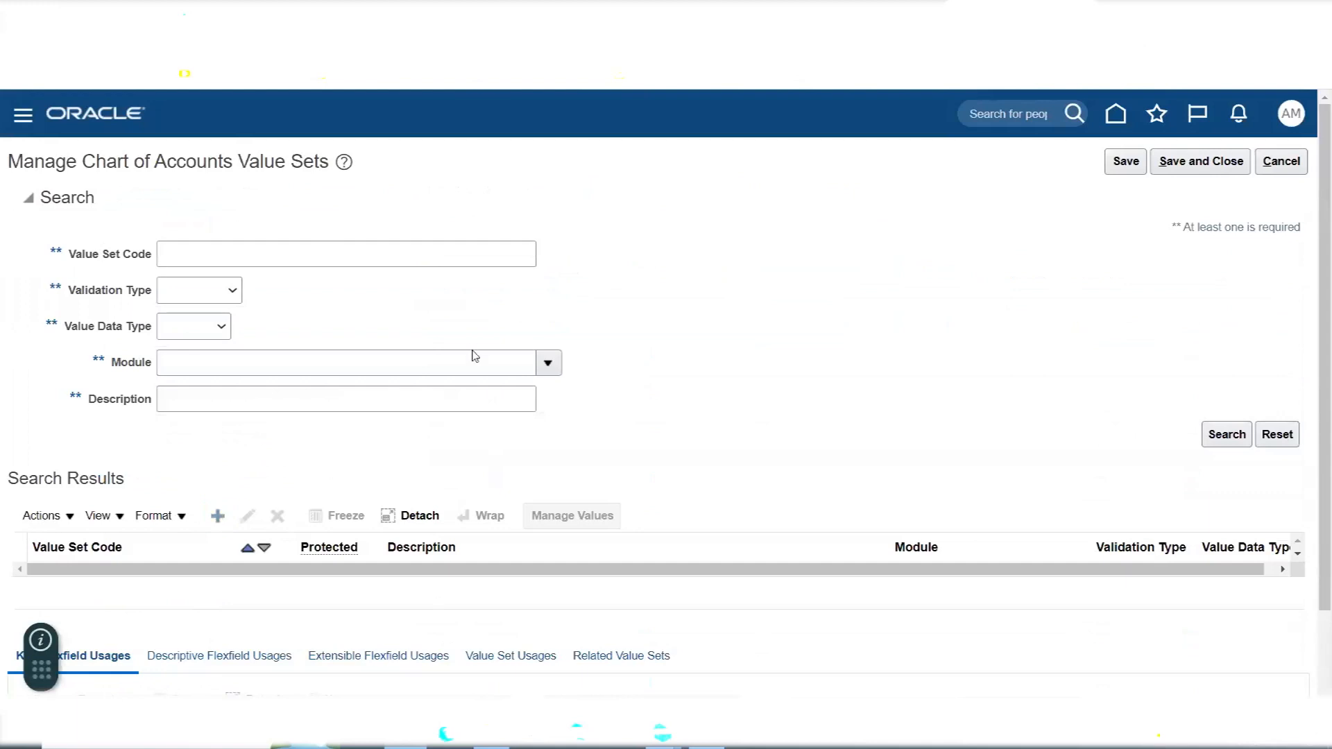
click(328, 204)
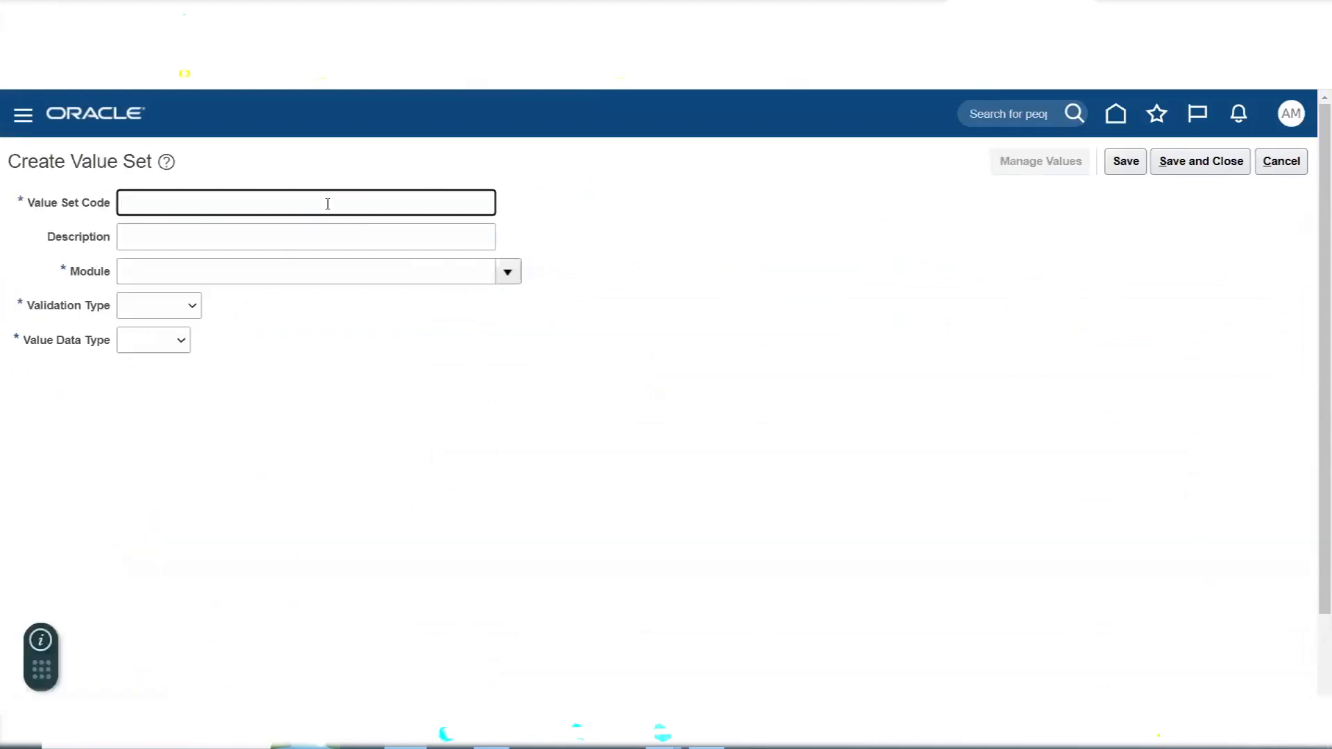
text(AMEX Company)
key(Tab)
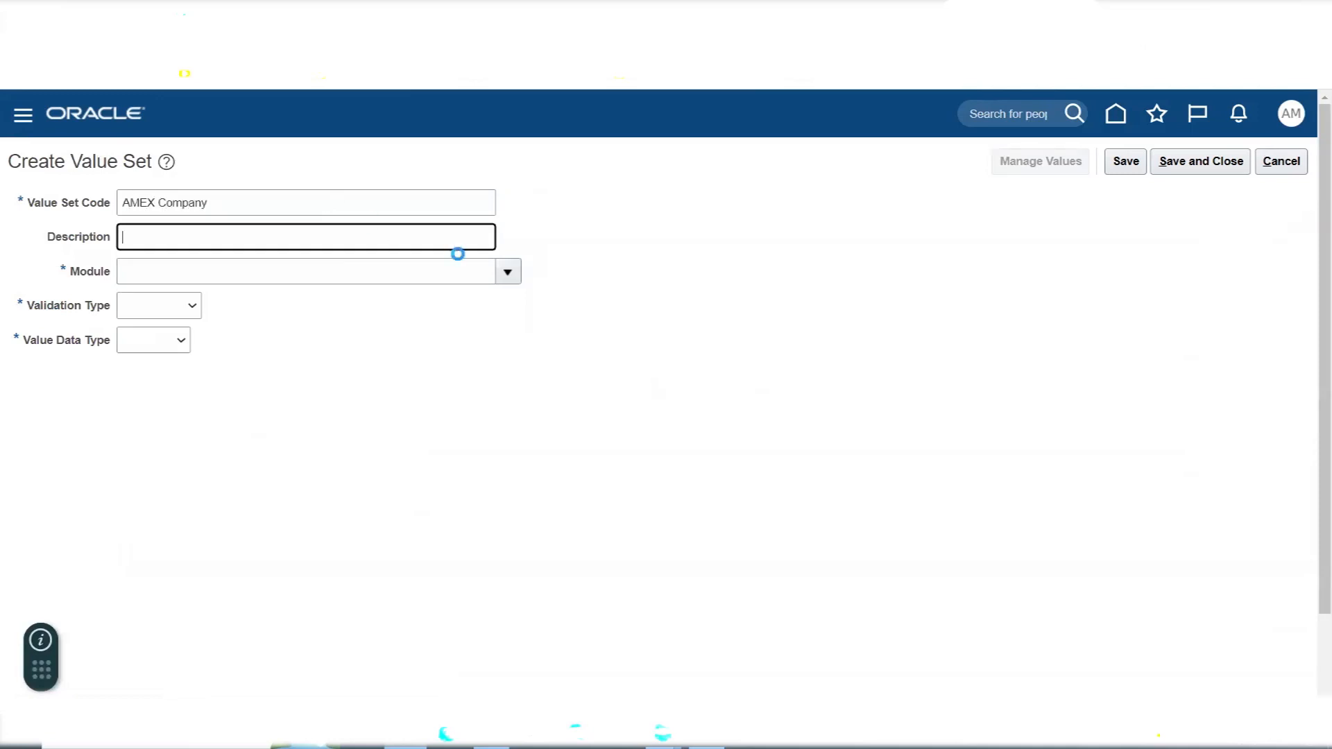
click(509, 277)
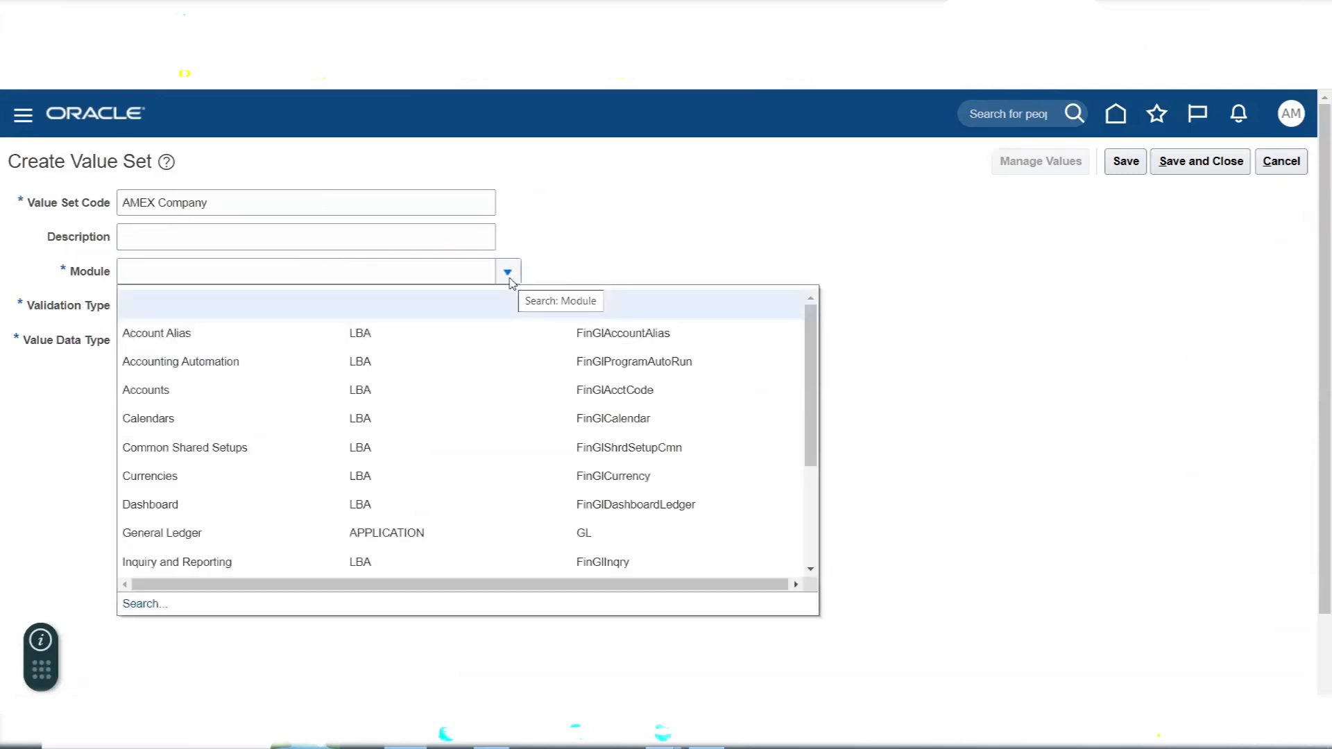
click(262, 530)
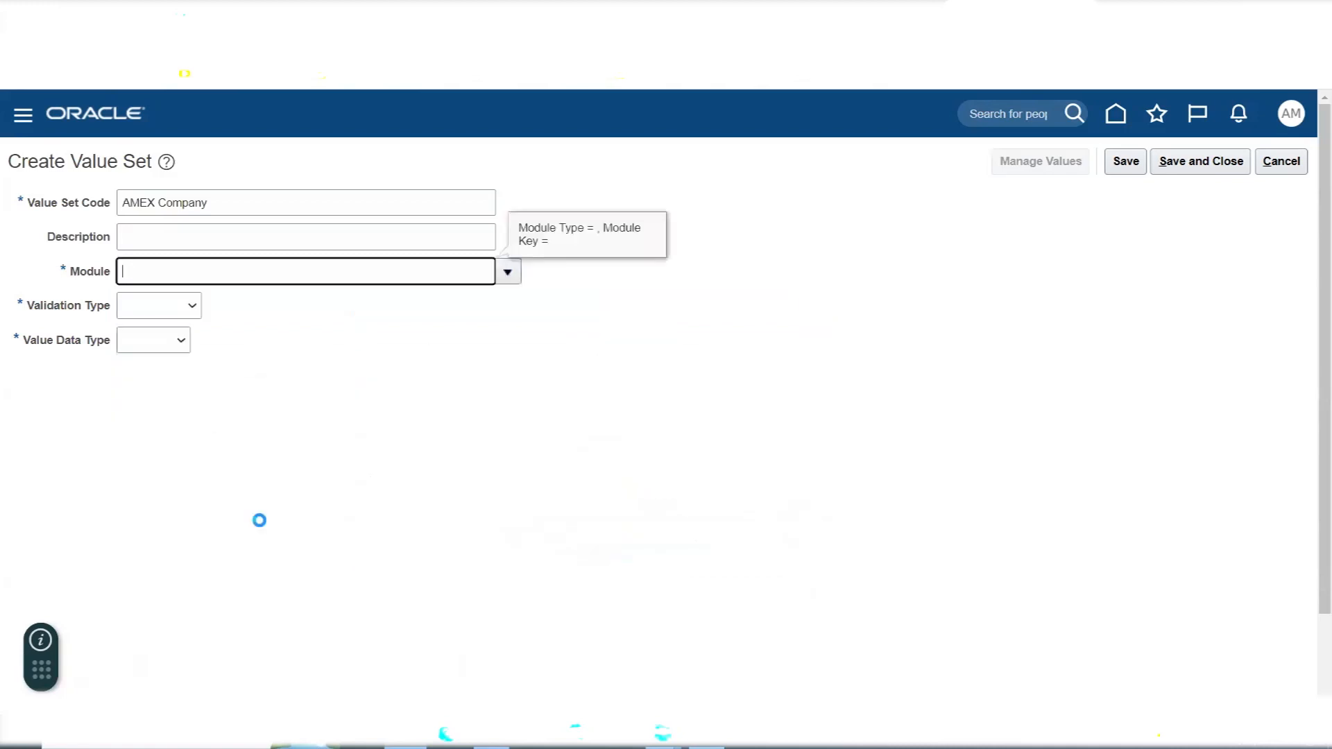
- Set the AMEX Company value set's validation type to Independent and its value data type to Character
click(173, 309)
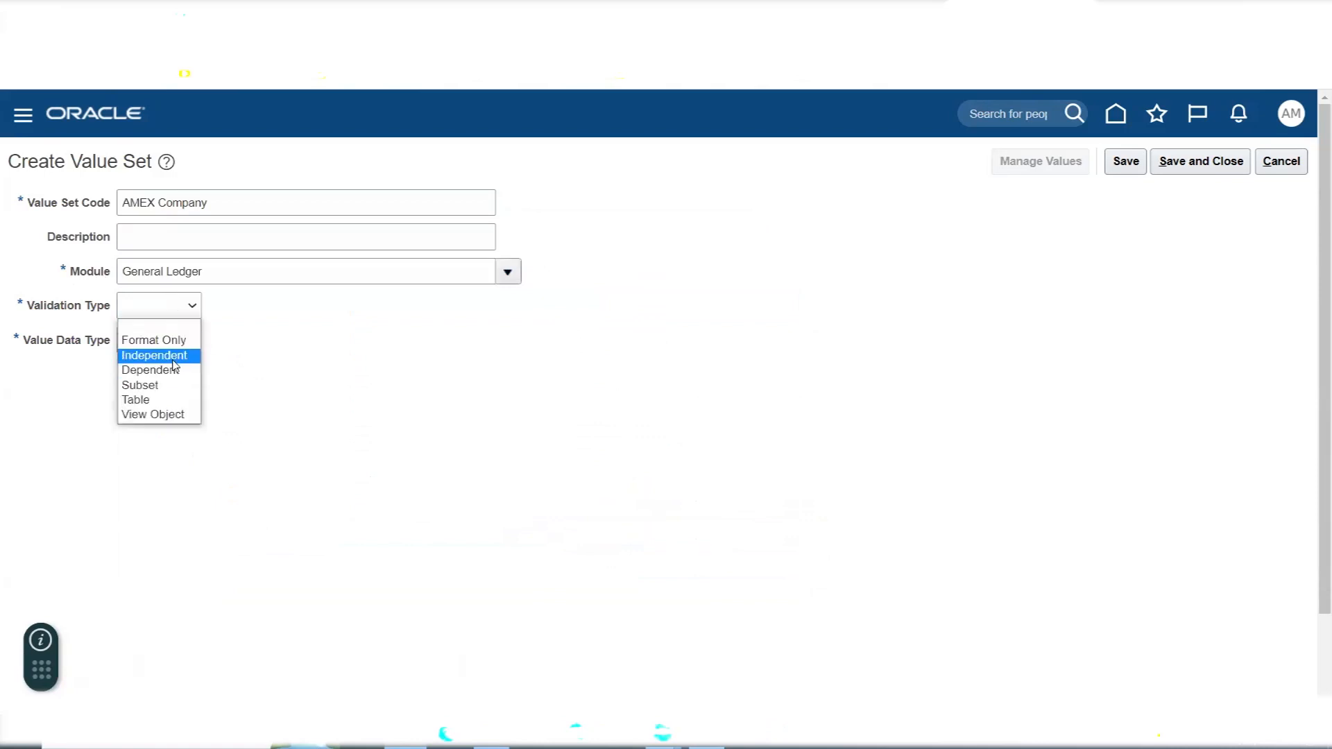
click(174, 361)
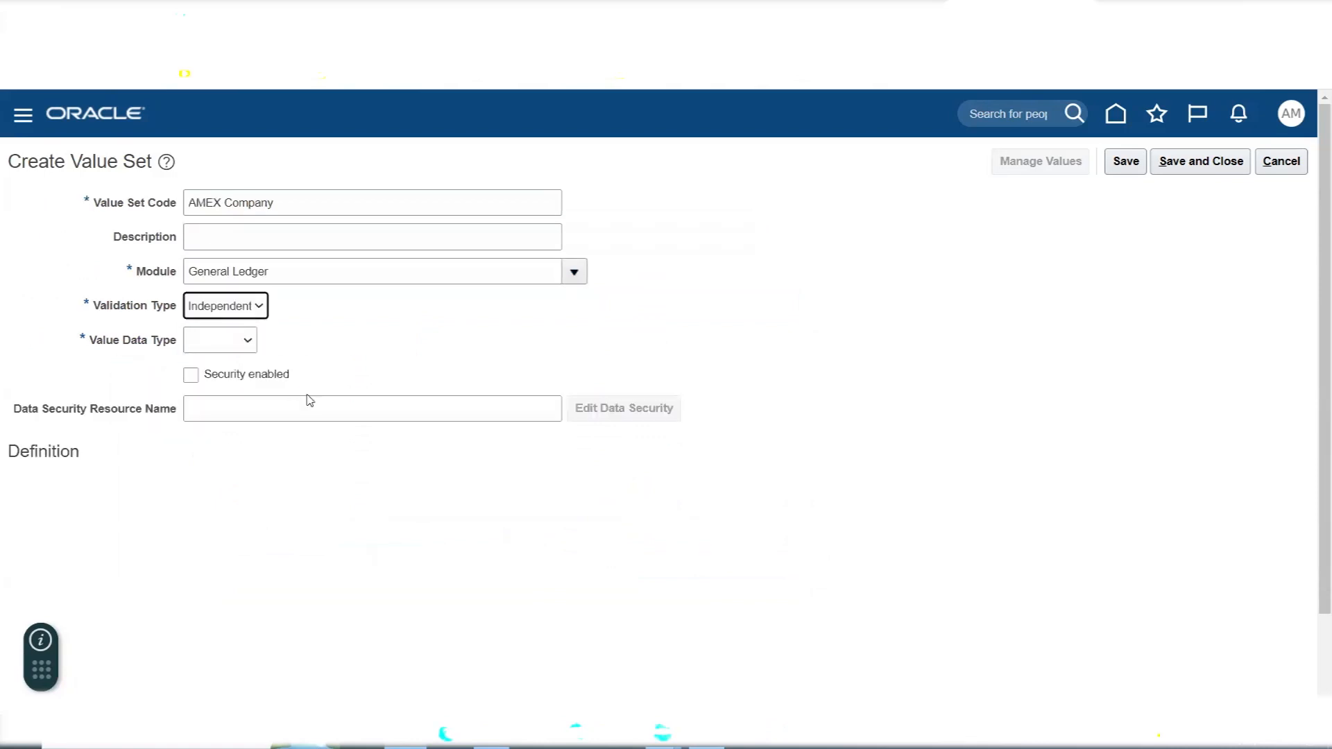
click(207, 343)
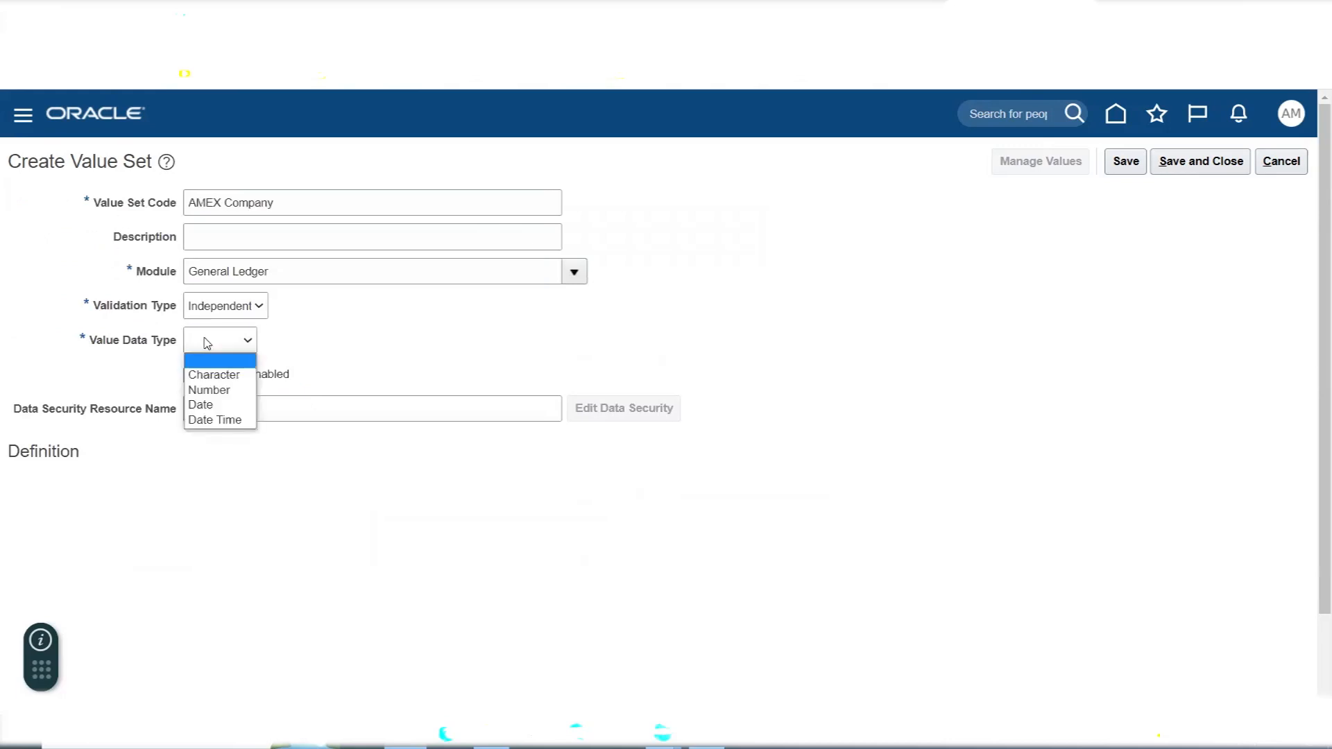
click(222, 376)
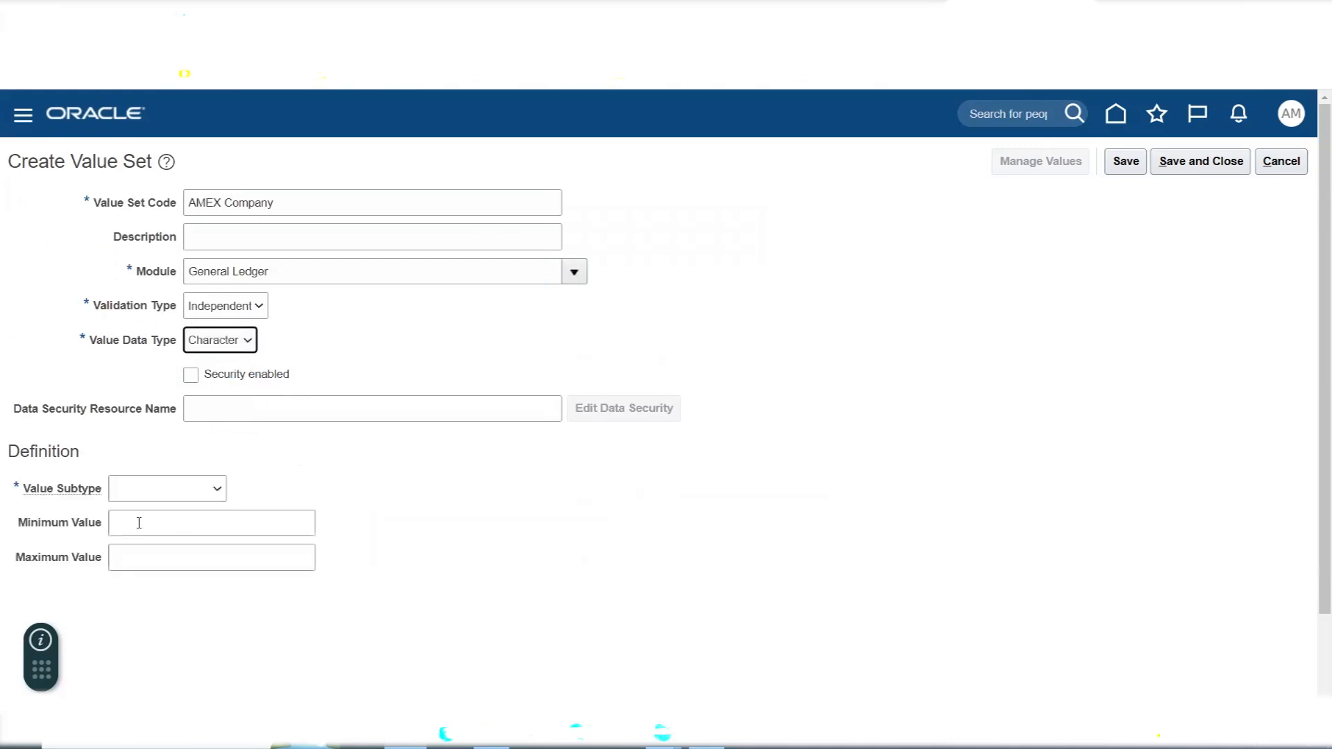
- Set the AMEX Company value set's subtype to Text with a maximum length of 4, and save and close it
click(131, 489)
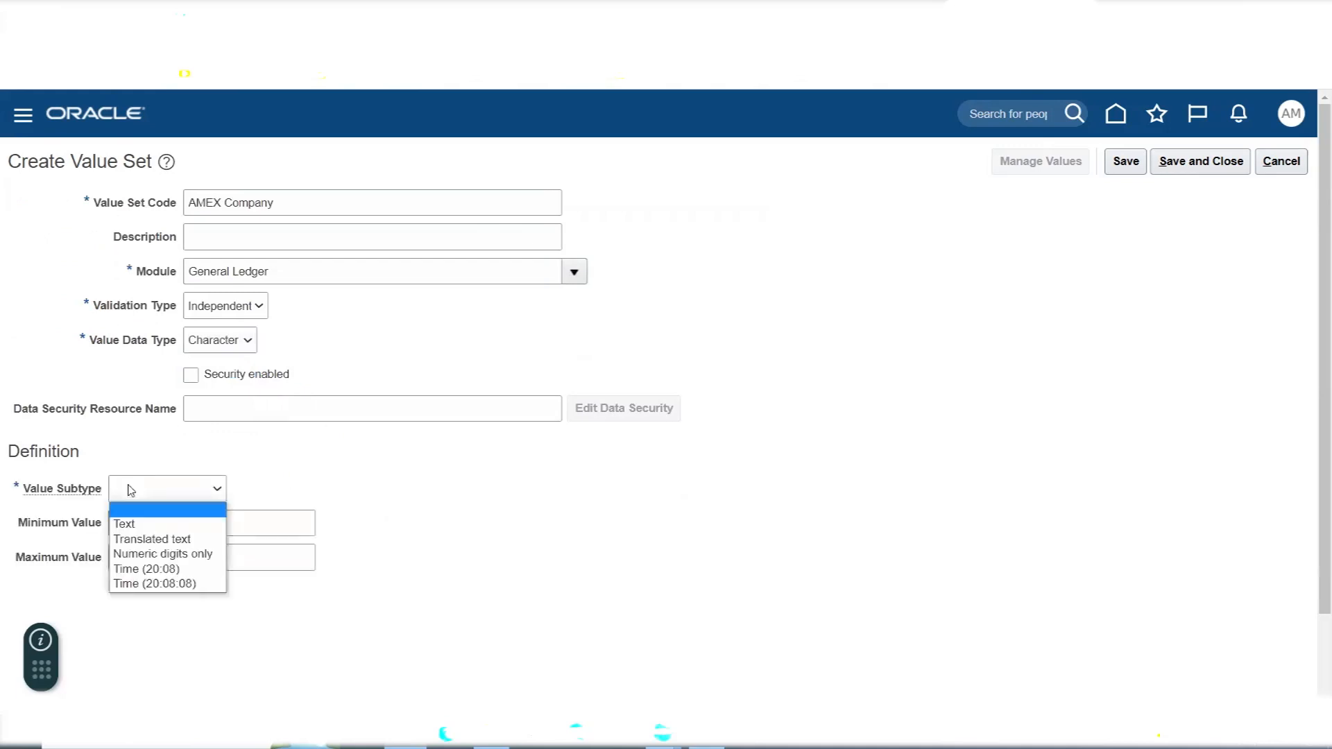
click(146, 524)
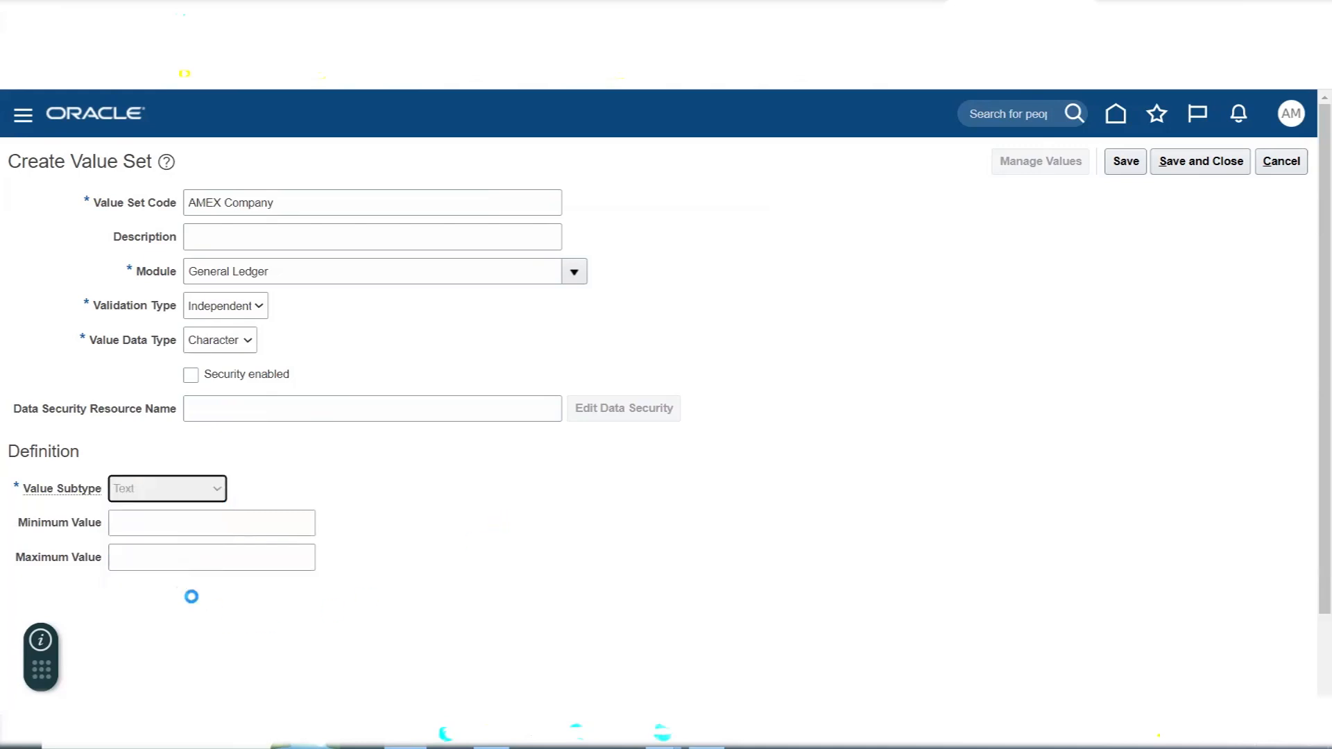
click(138, 522)
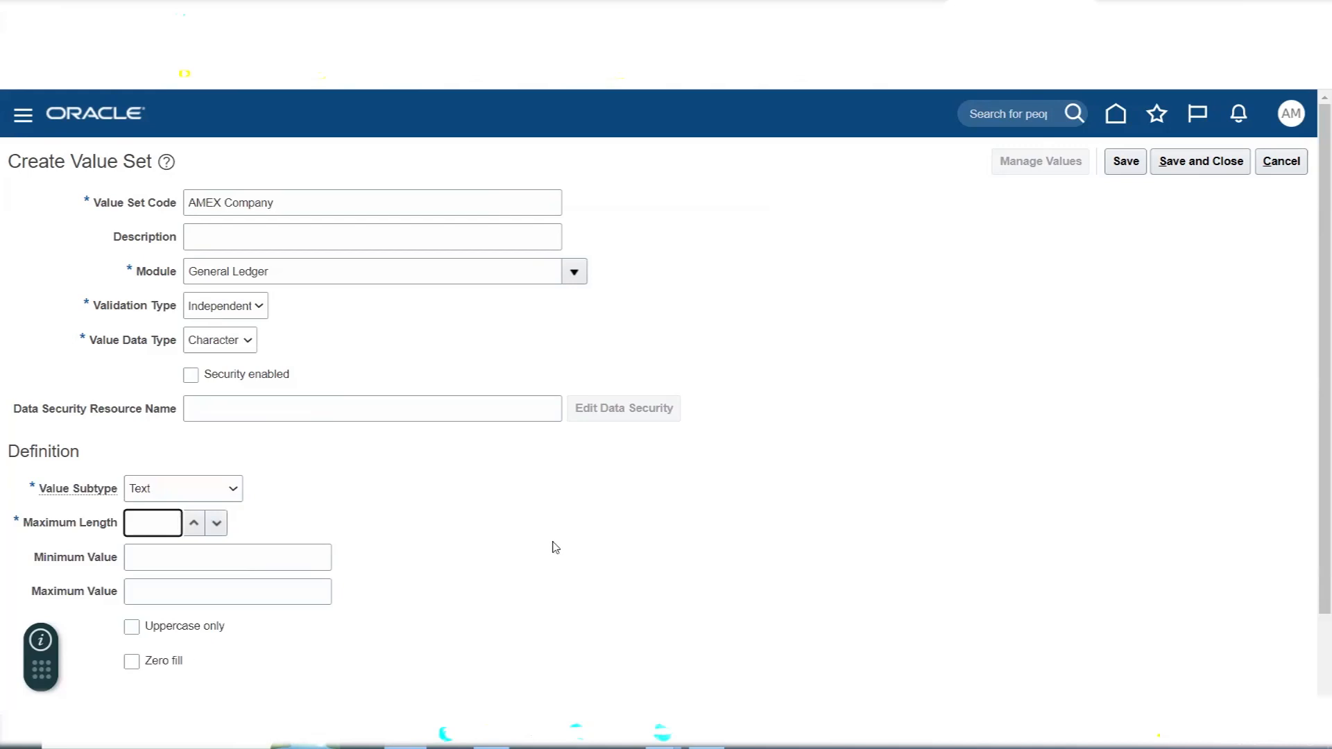
text(4)
click(815, 436)
click(1191, 169)
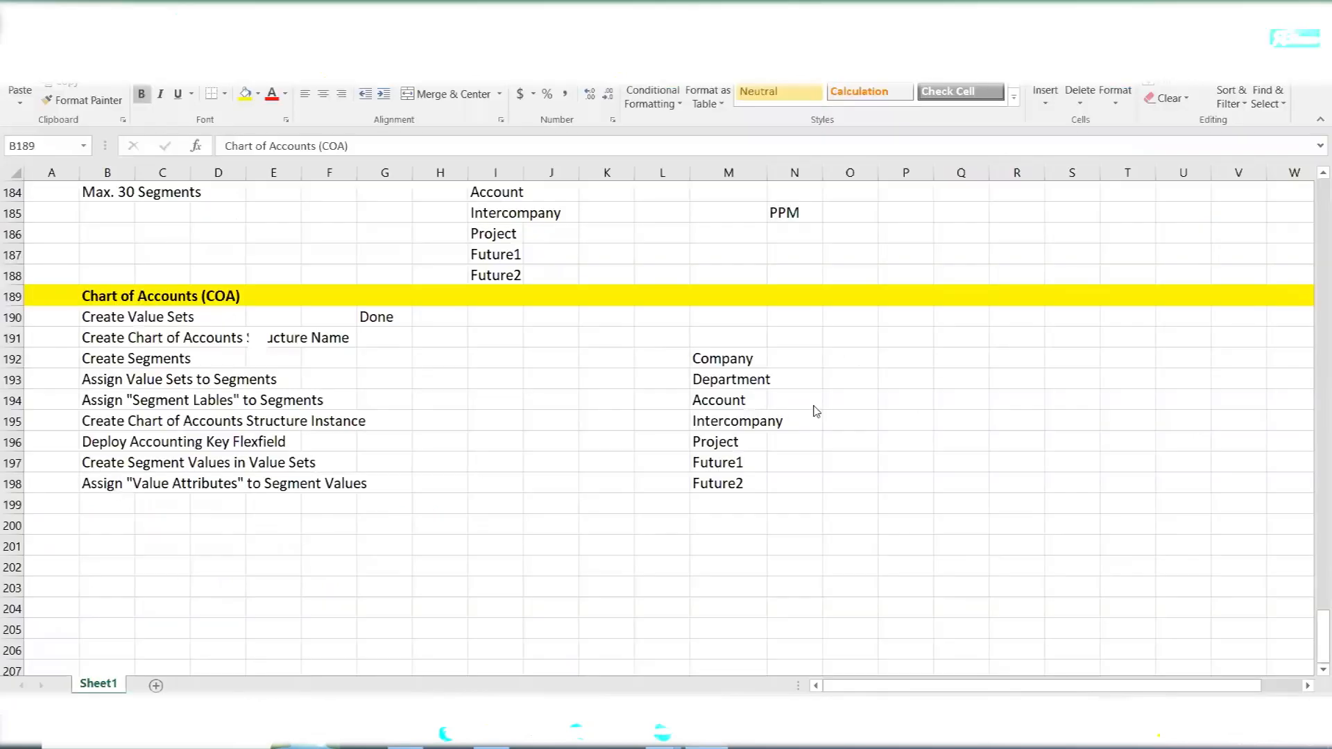
- Switch to the Excel sheet and review the list of chart of accounts segments from Company to Future2
key(alt+Tab)
click(718, 380)
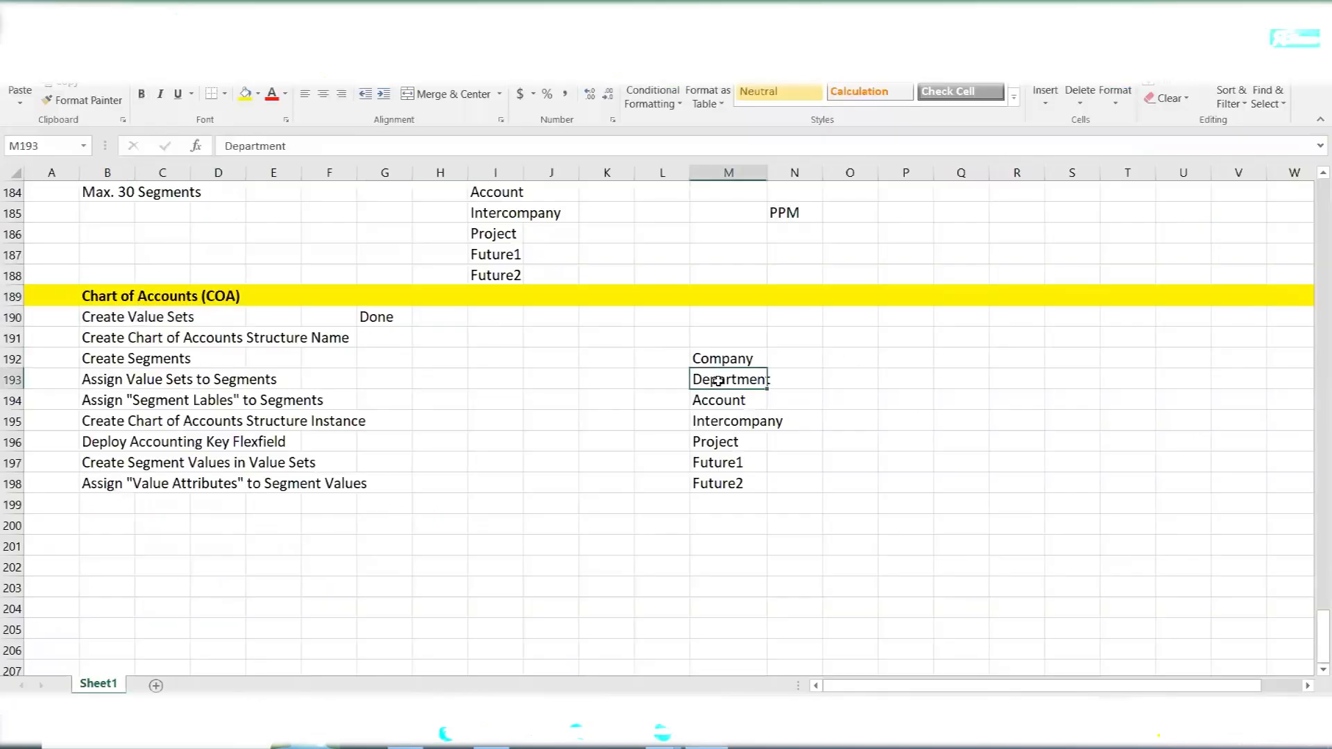
click(723, 400)
click(731, 447)
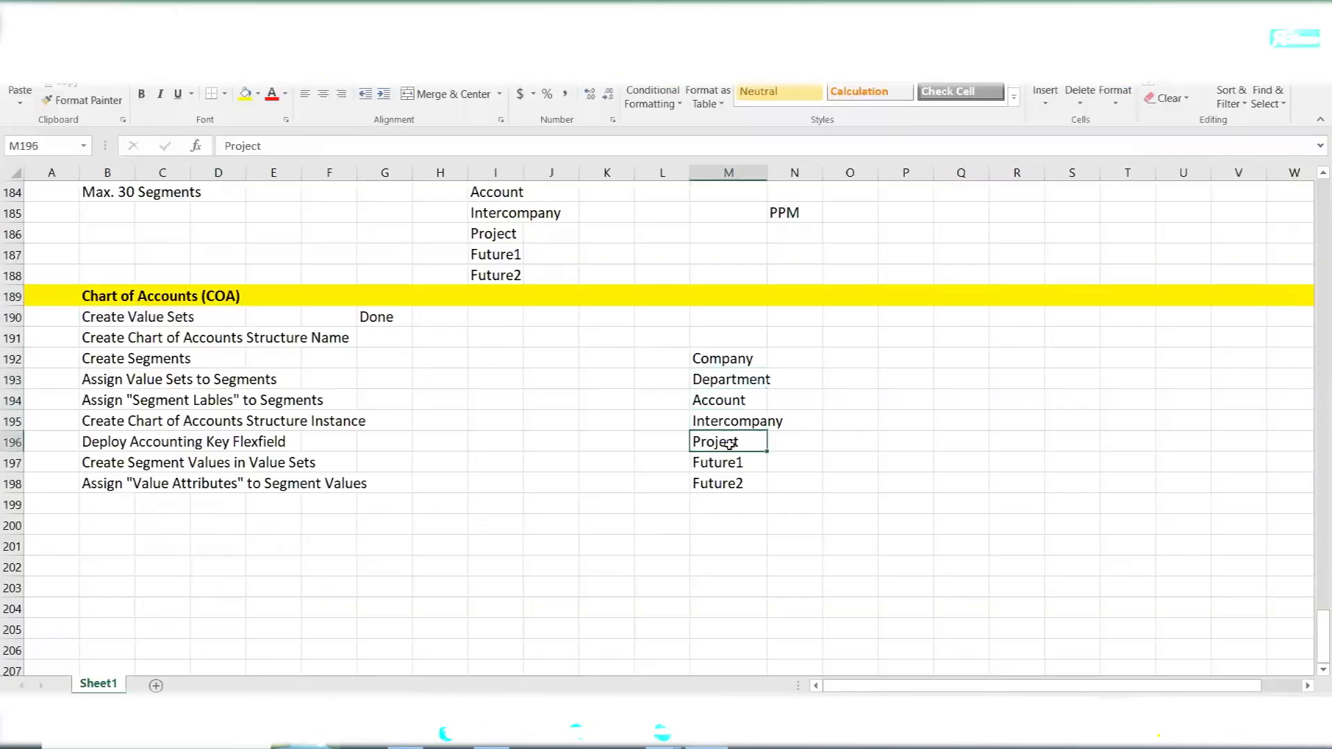
click(728, 466)
click(729, 485)
drag(727, 379, 740, 491)
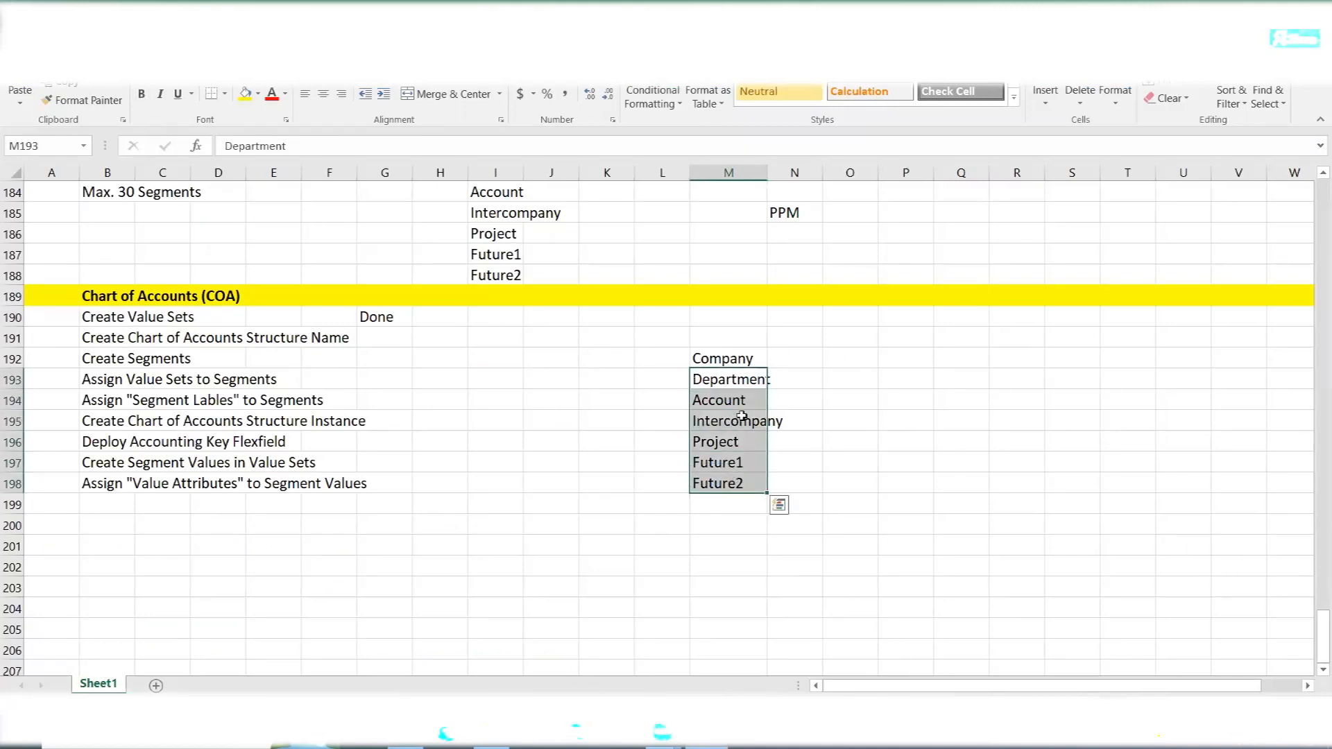
drag(716, 361, 711, 477)
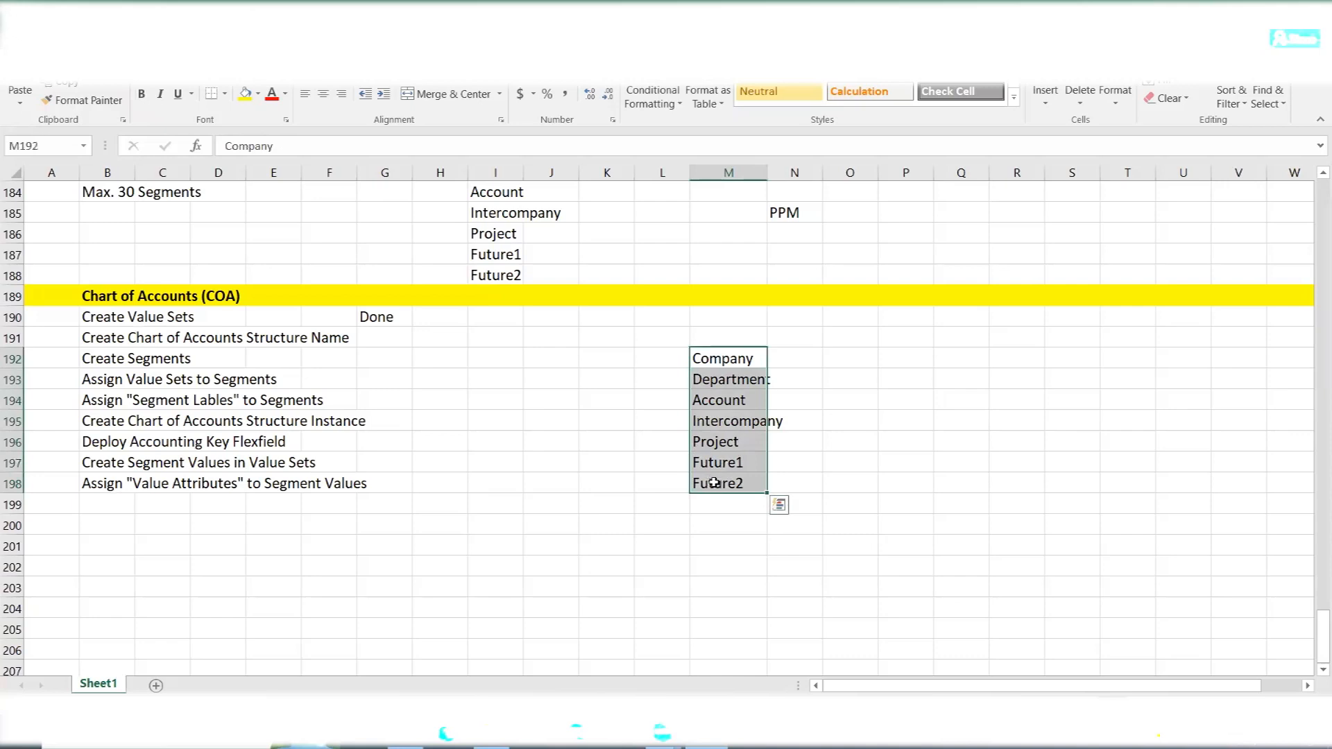
- Back in Oracle Fusion, start a new value set with the code AMEX Department and assign it to the General Ledger module
key(alt+Tab)
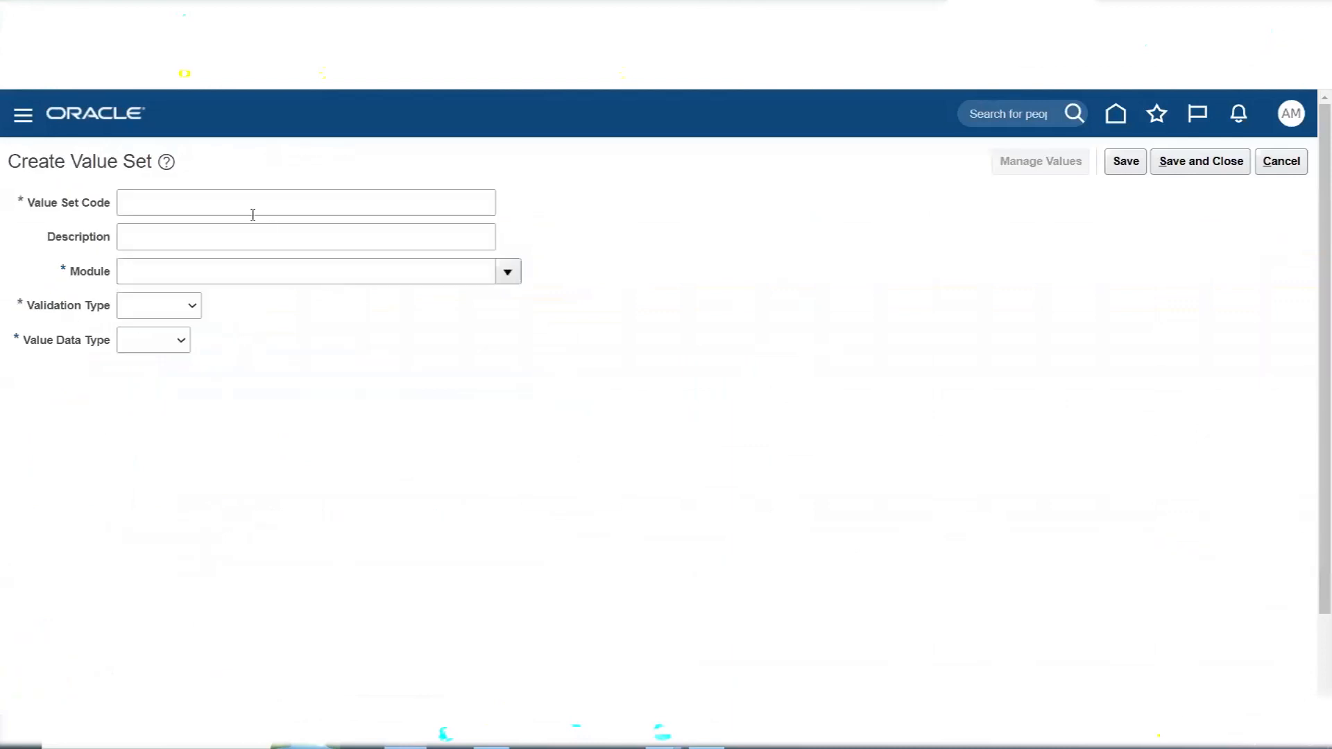
click(253, 215)
text(a)
text(AMEX)
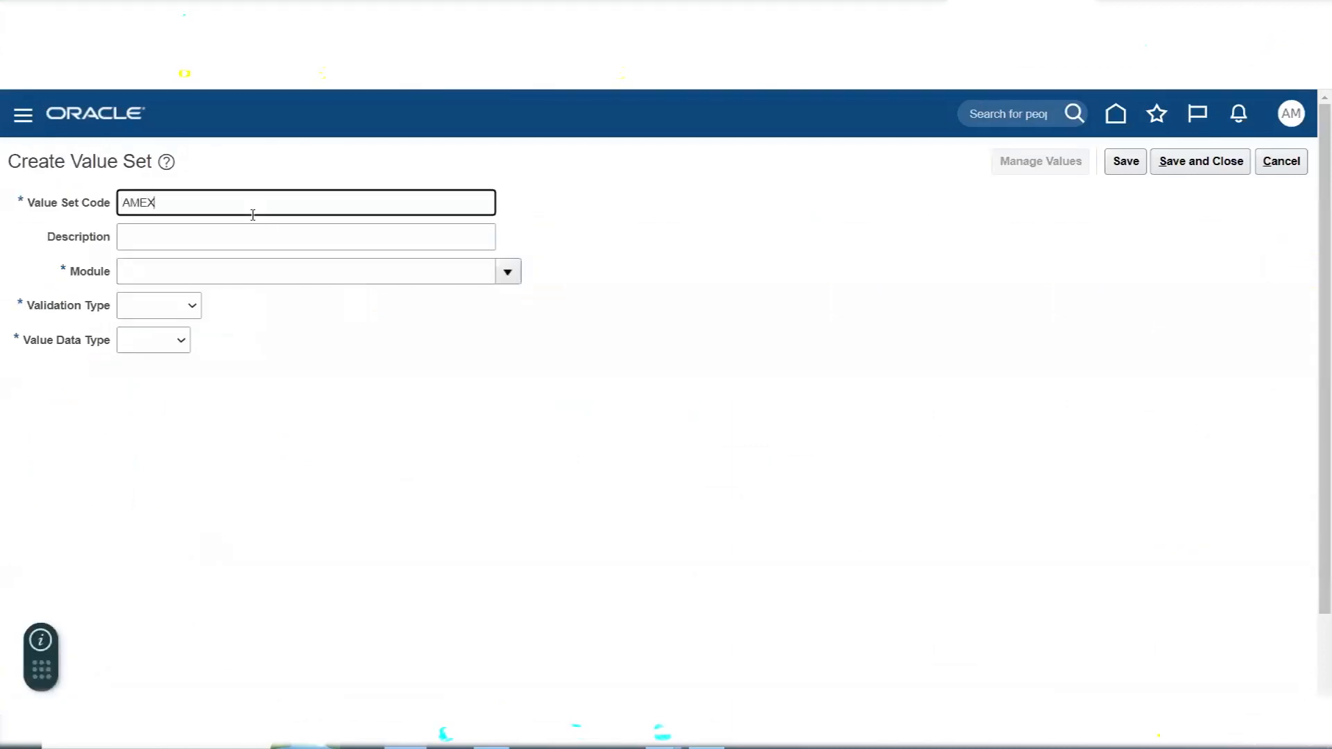
text( Department)
key(Tab)
click(512, 276)
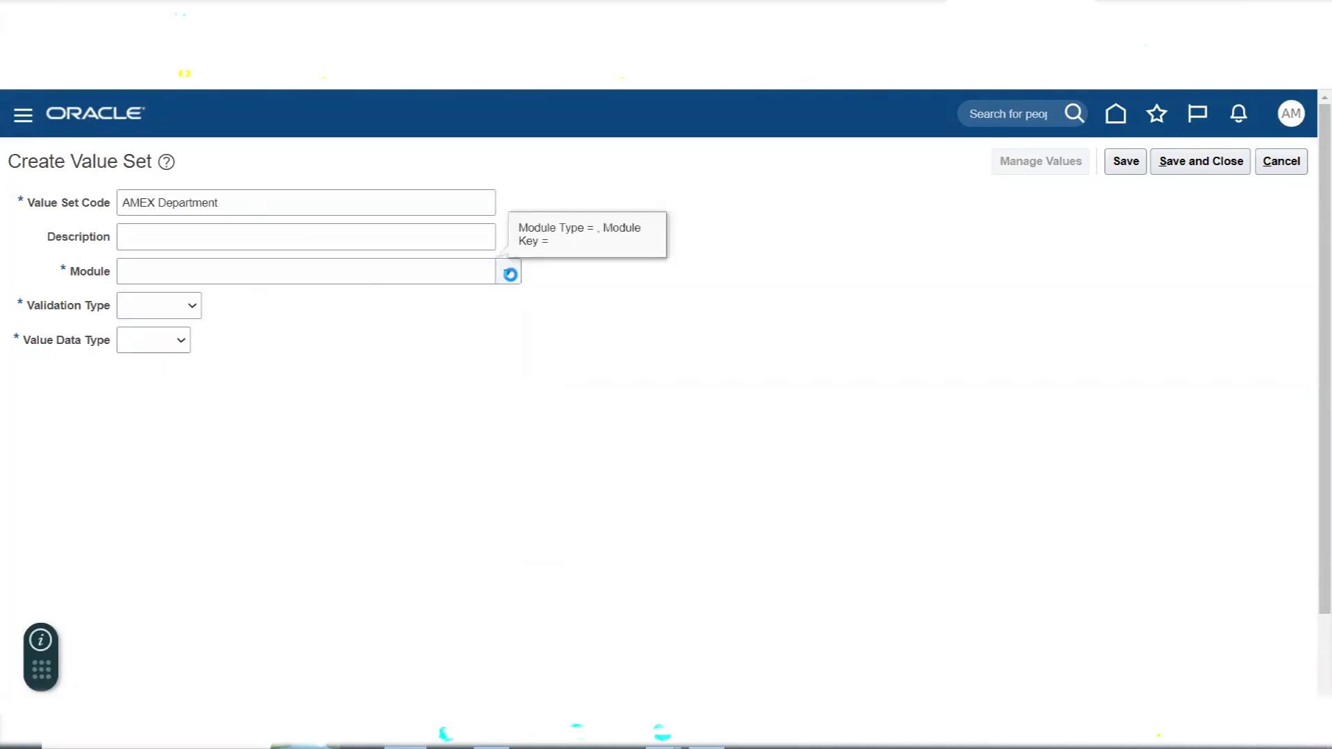
click(202, 336)
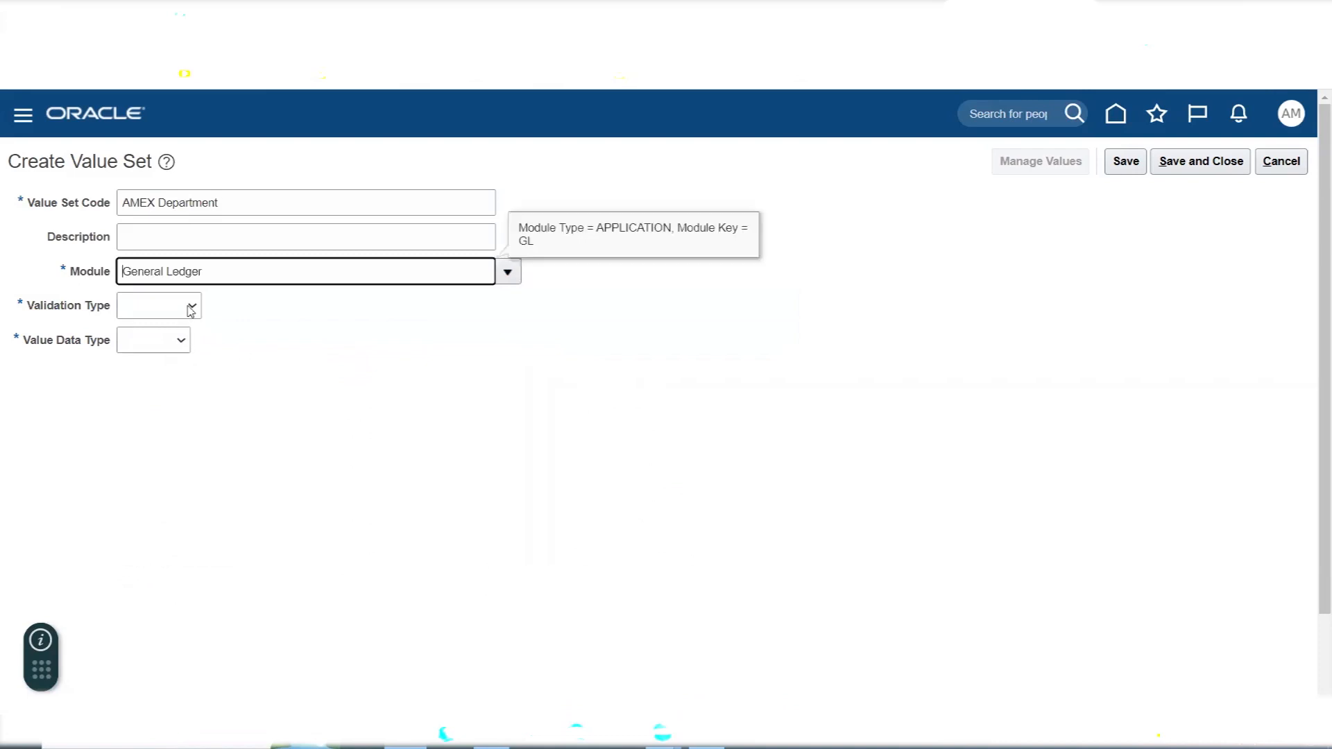
- Set the AMEX Department value set's validation type to Independent and its value data type to Character
click(191, 309)
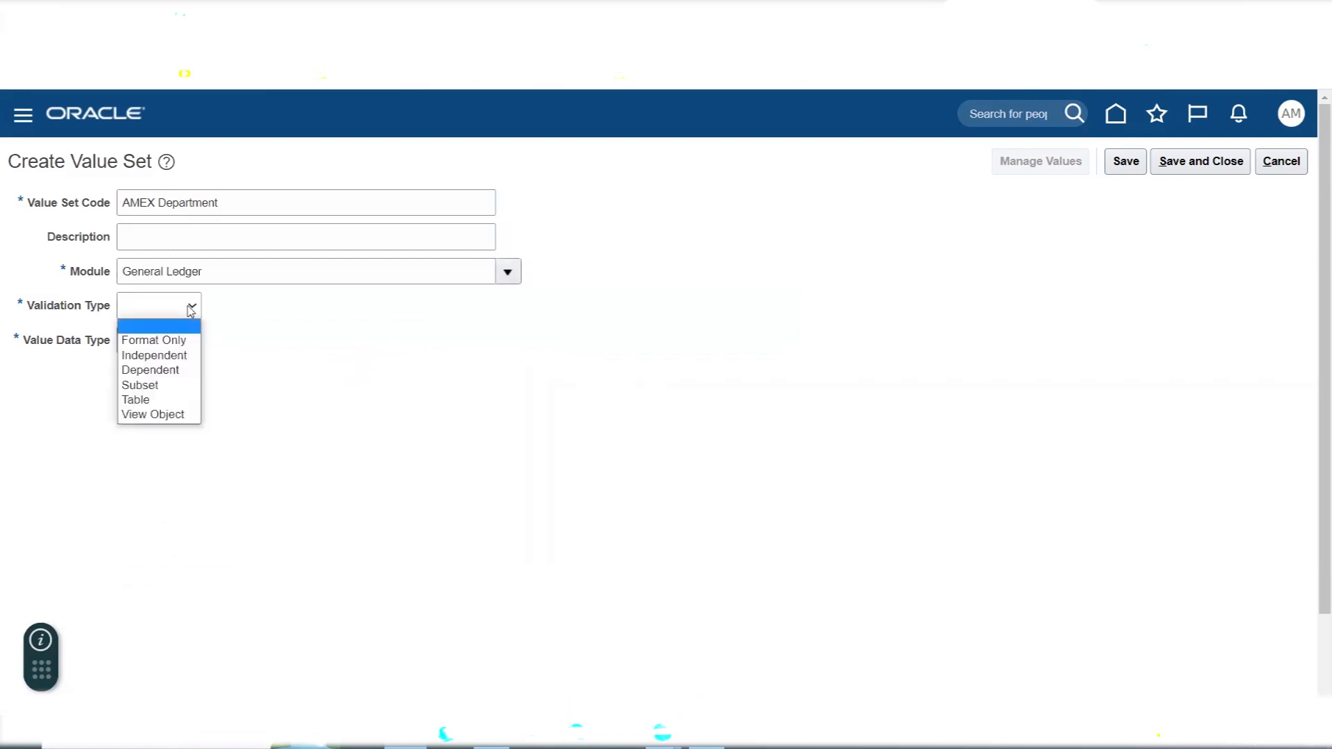
click(191, 352)
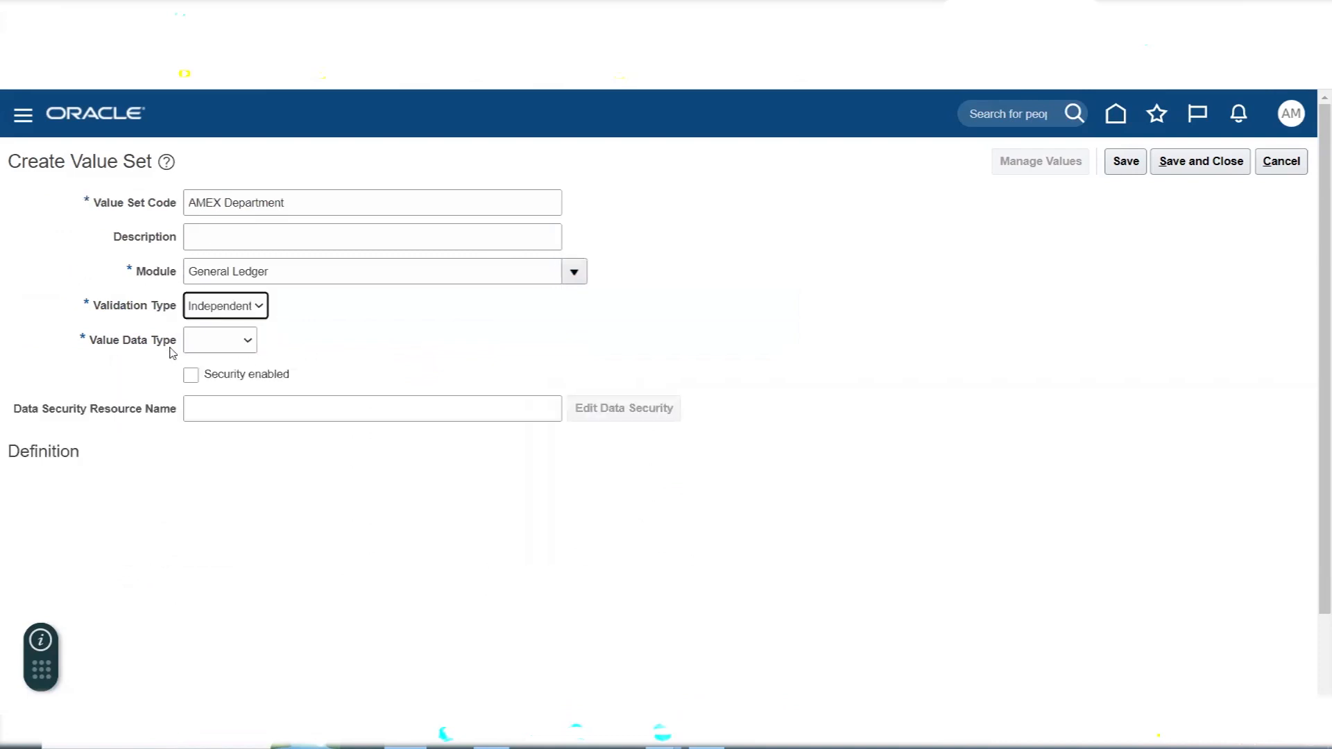
click(203, 345)
click(209, 376)
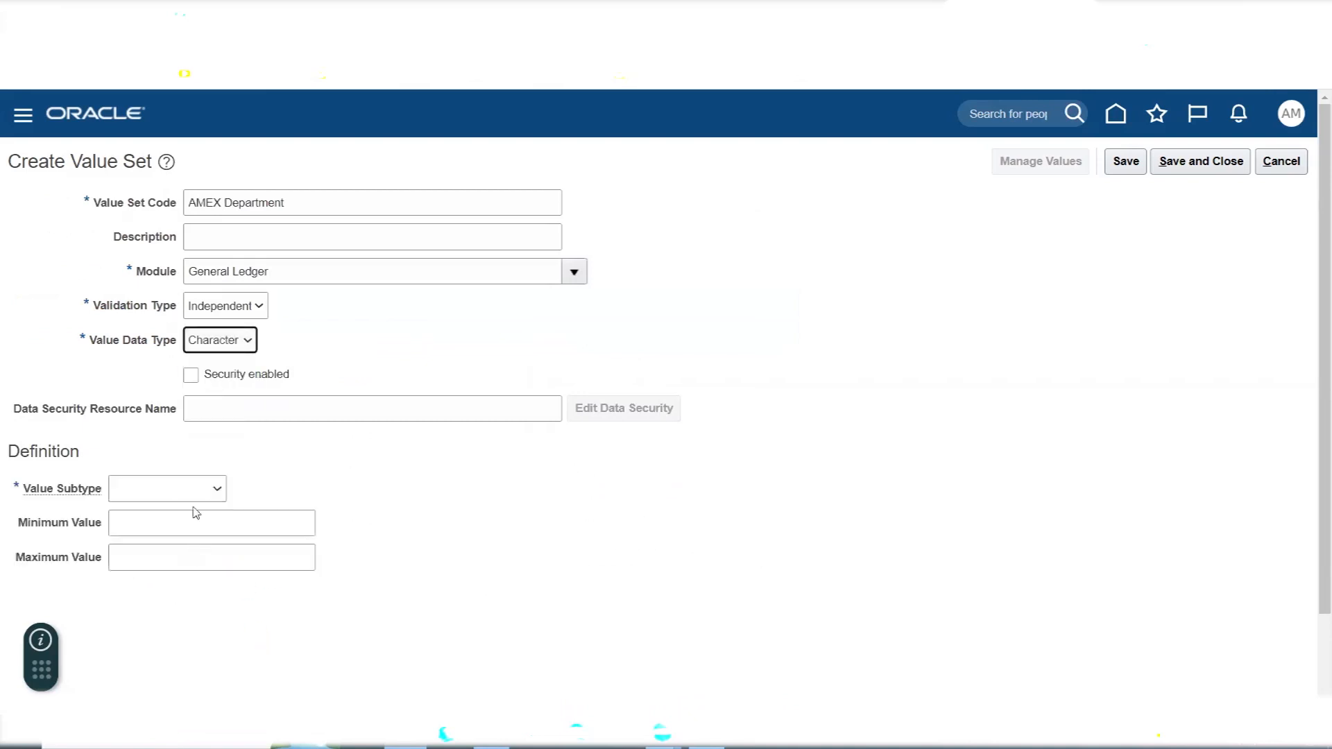
- Give the AMEX Department value set the Text subtype and a maximum length of 4, and save and close it
click(188, 488)
click(184, 523)
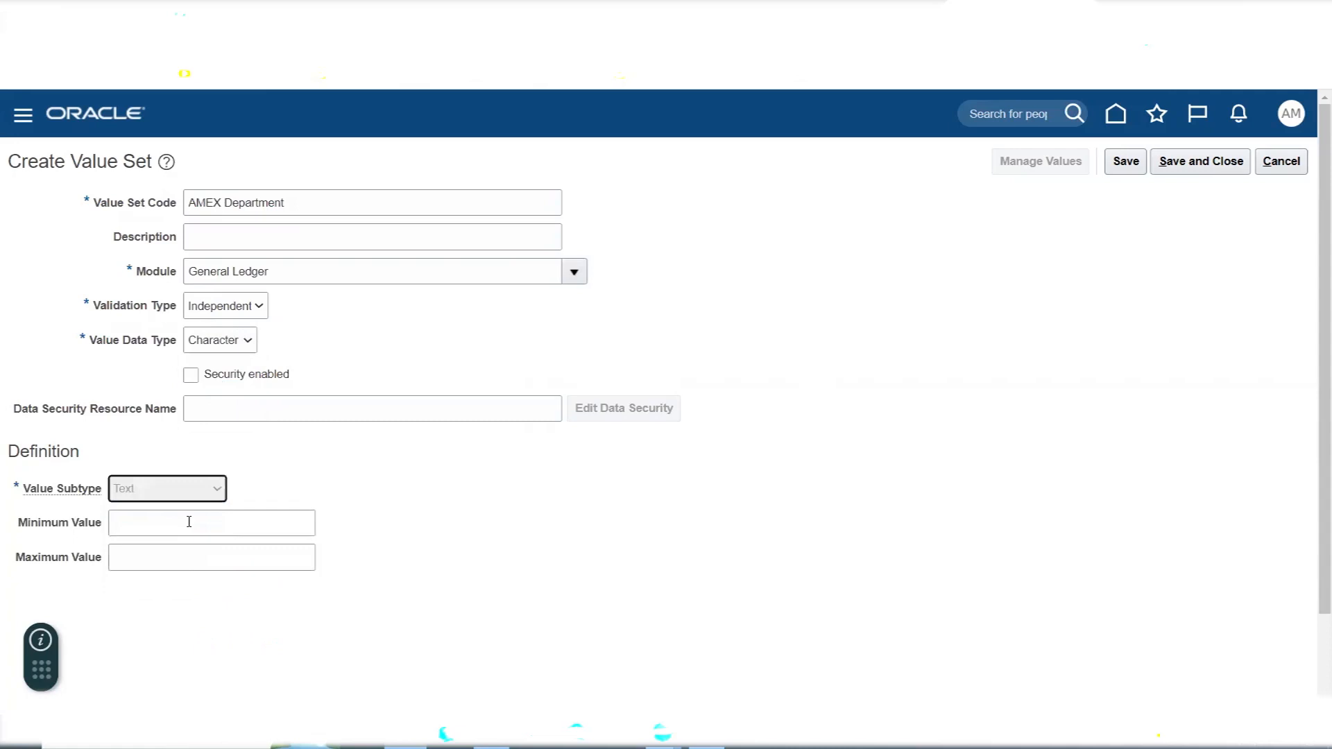
click(155, 525)
text(4)
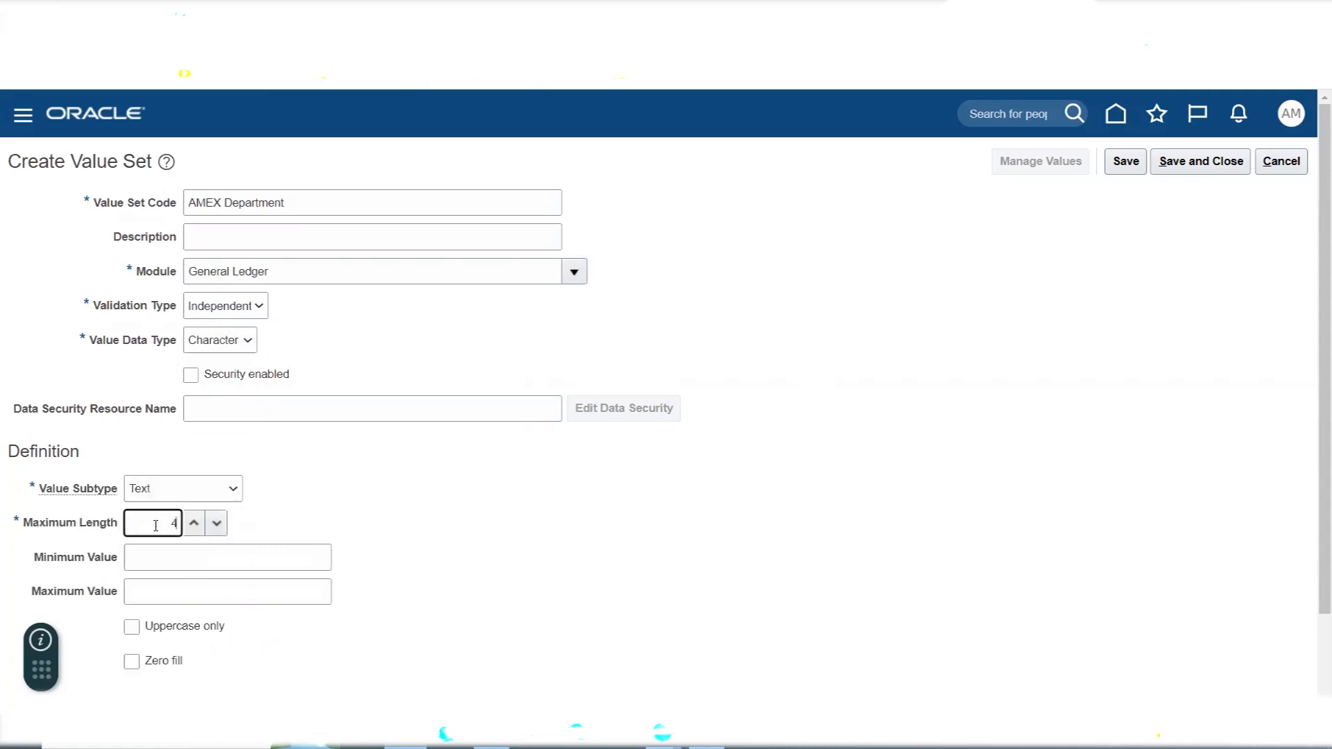
click(1180, 170)
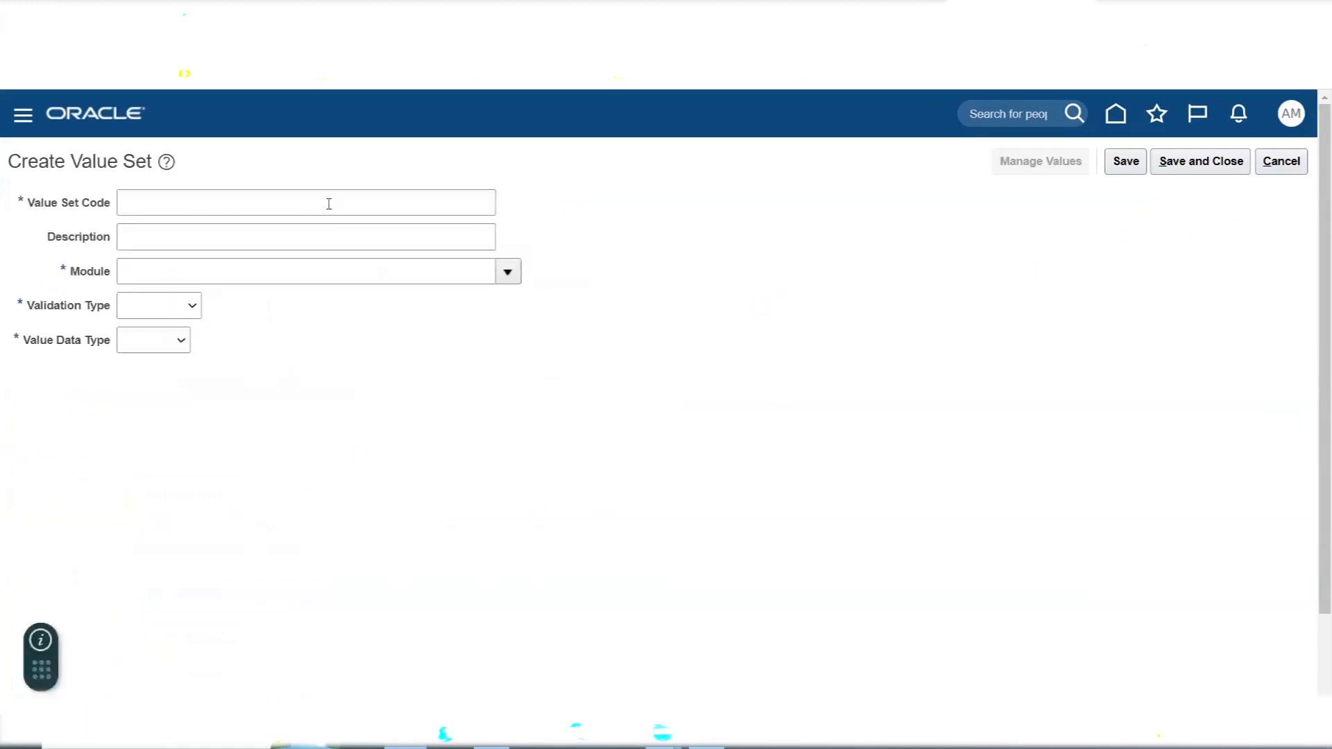
- Check the Account segment in the Excel list, and in Oracle Fusion enter the value set code AMEX Account with the General Ledger module
key(alt+Tab)
click(711, 397)
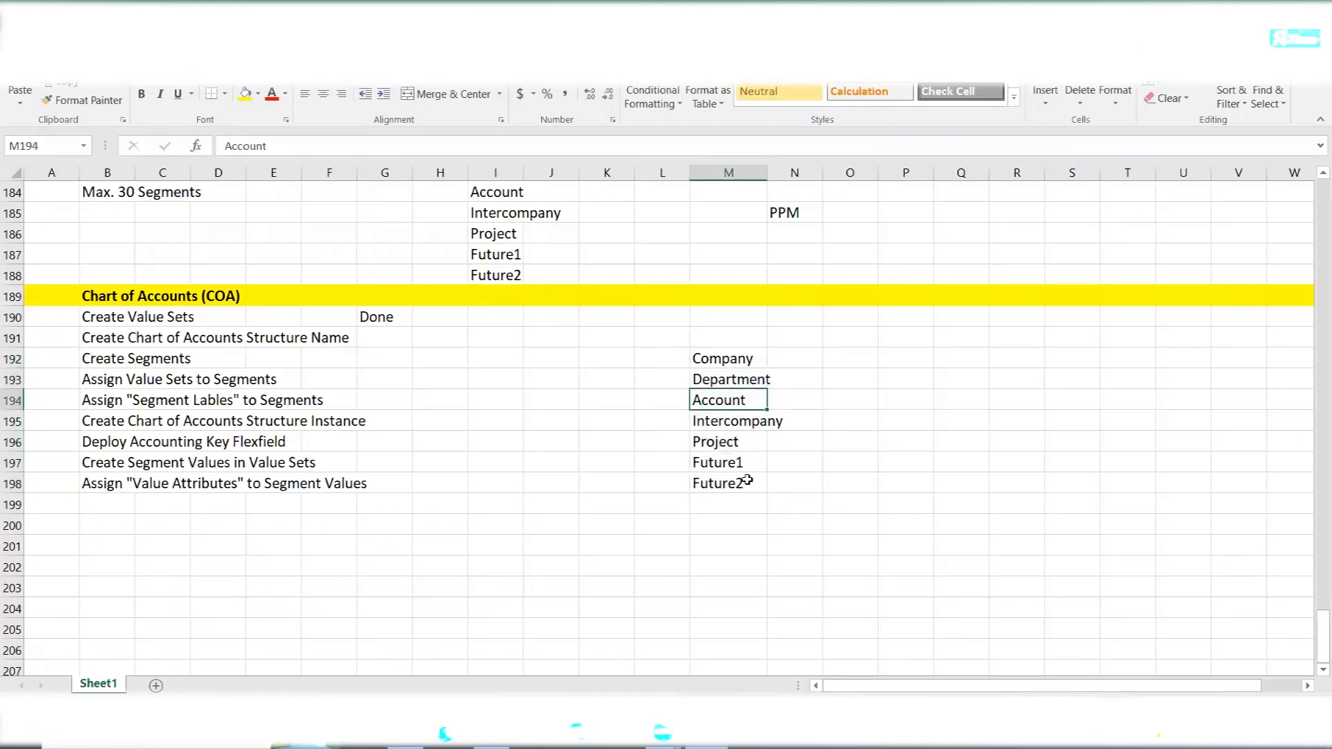
key(alt+Tab)
click(202, 200)
text(AM)
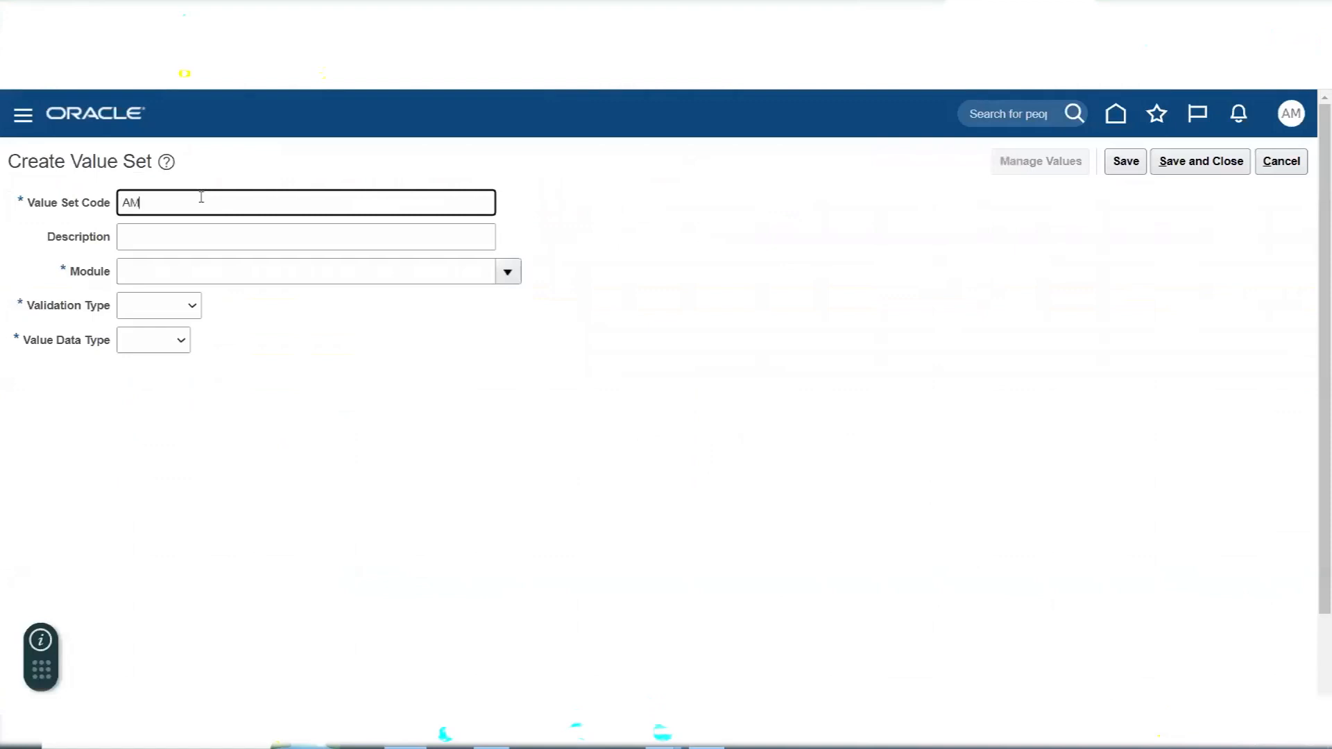
text(EX Account)
key(Tab)
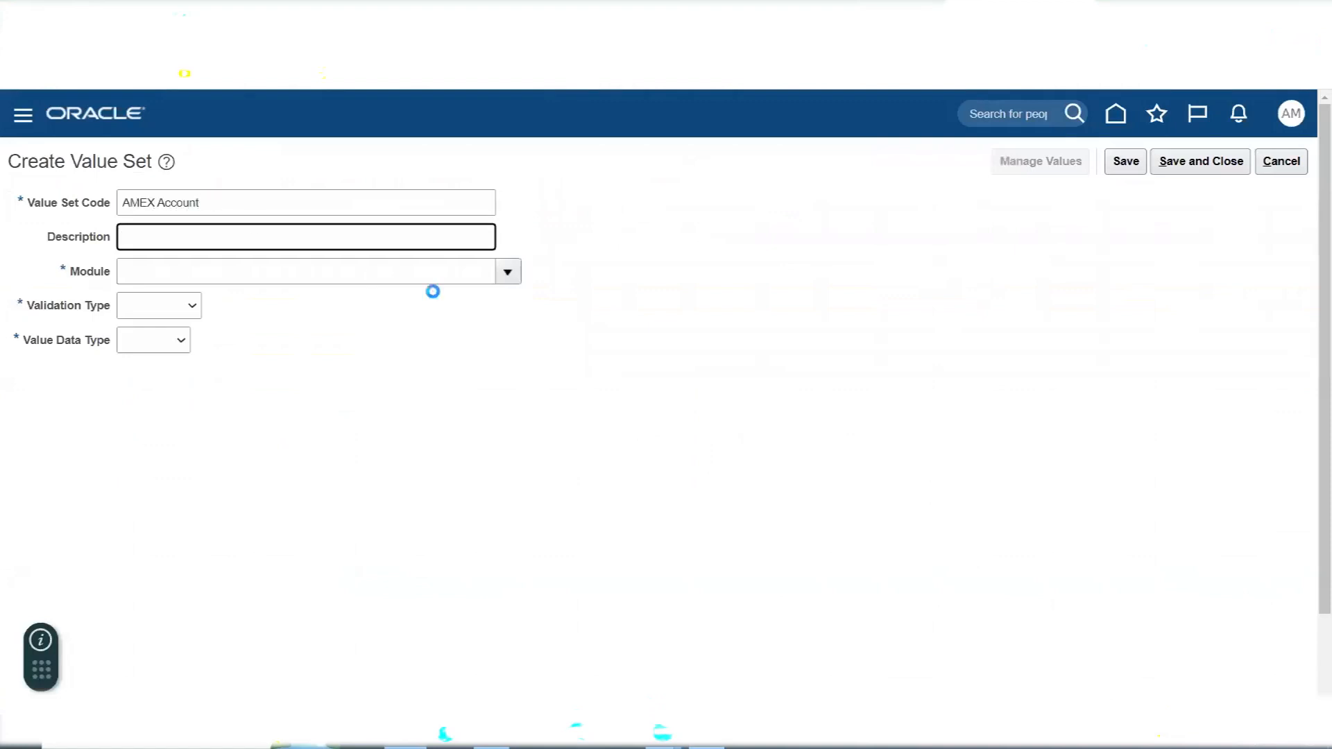
click(507, 272)
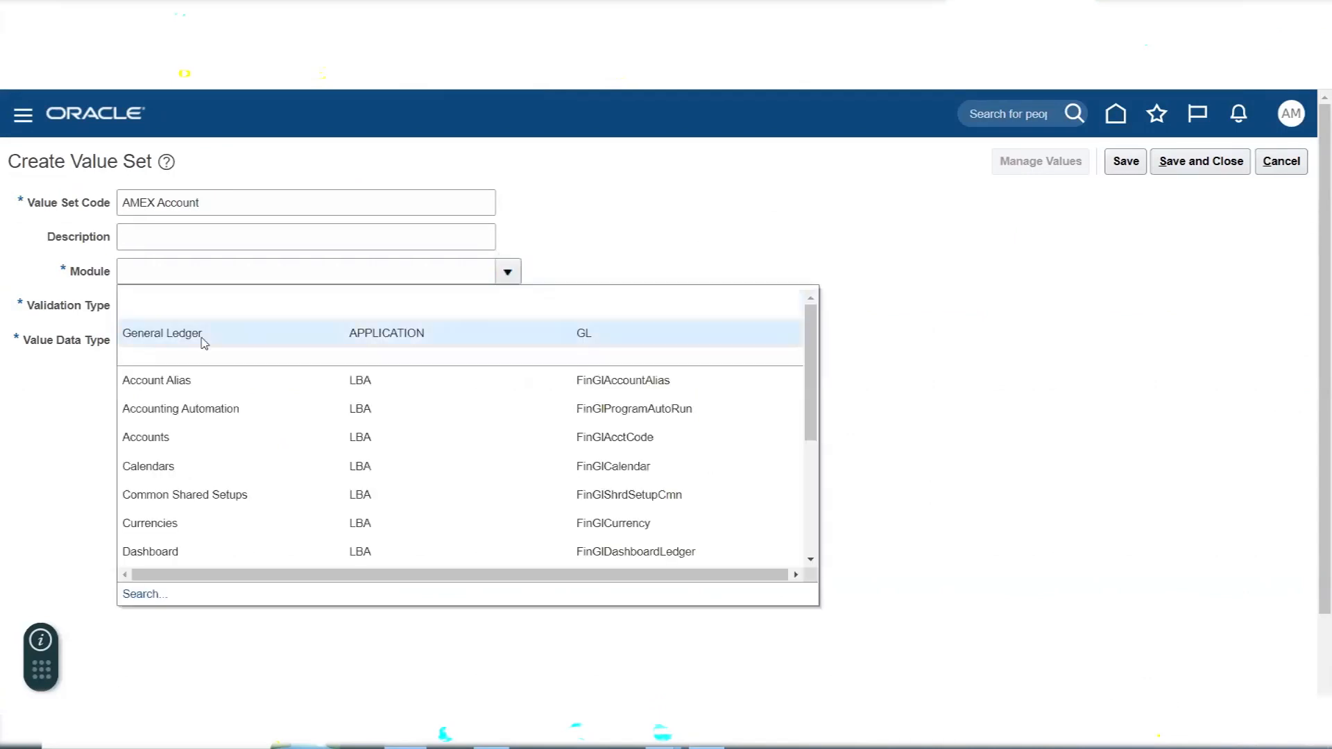
click(200, 336)
- Set the AMEX Account value set's validation type to Independent, its data type to Character and its subtype to Text
click(189, 309)
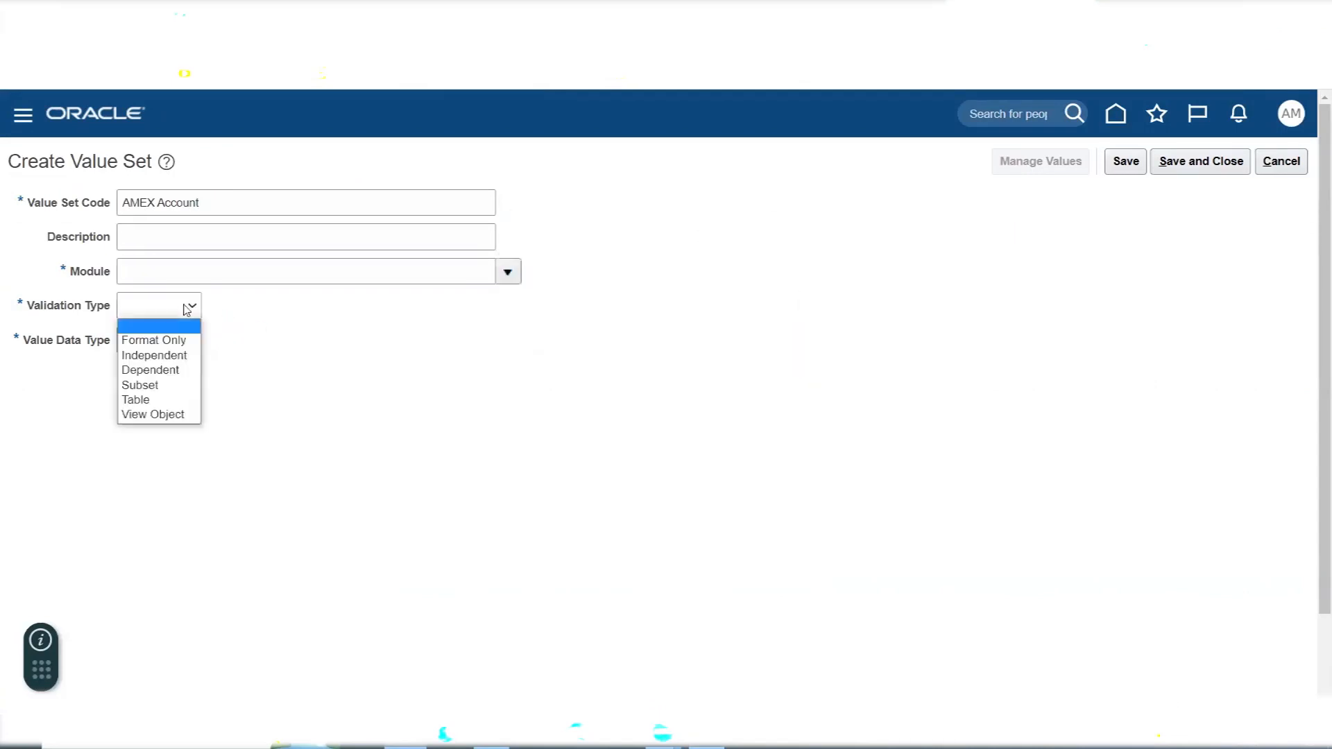
click(175, 355)
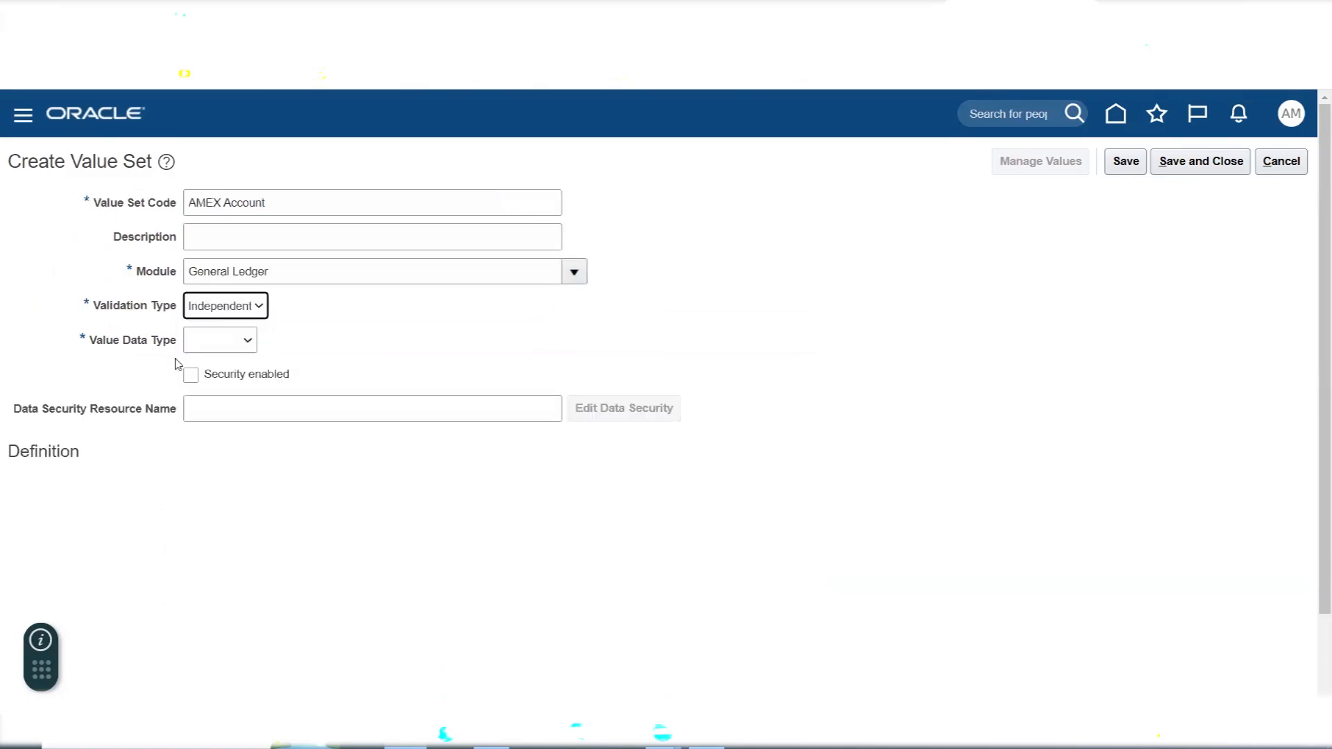
click(229, 340)
click(223, 378)
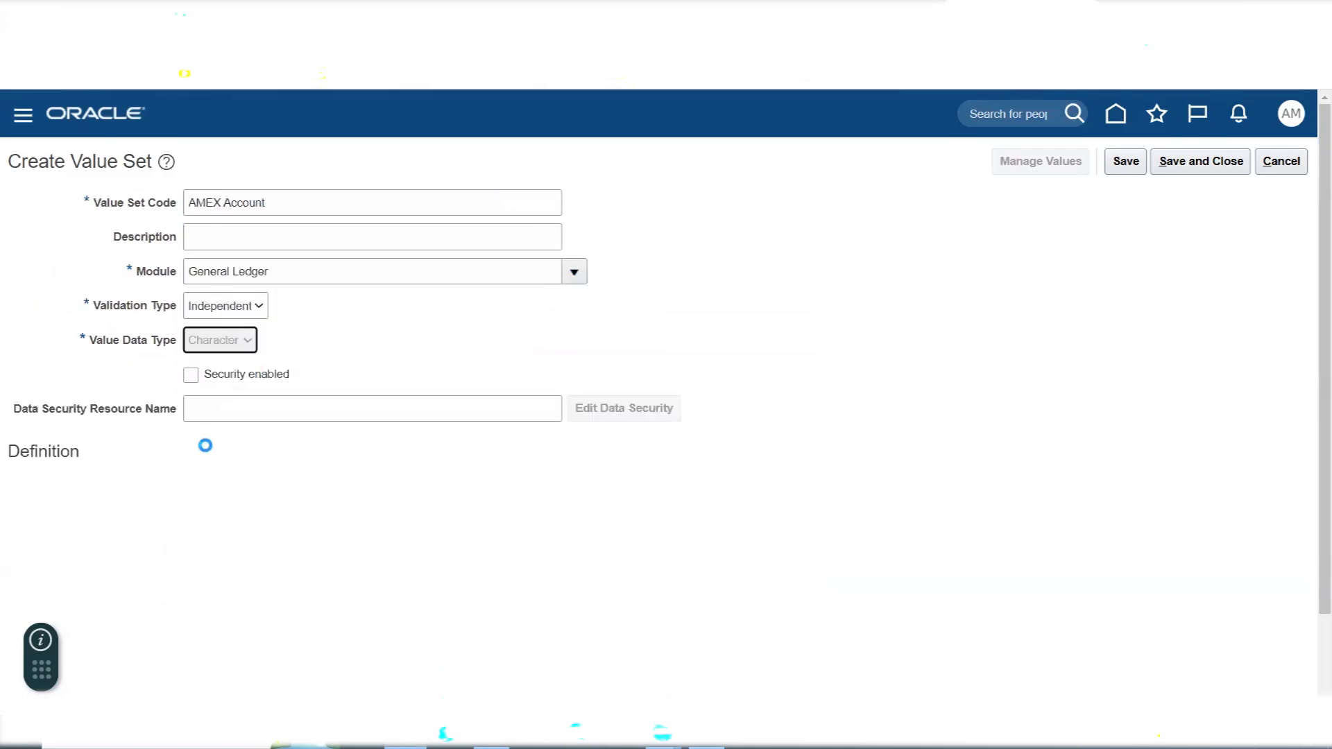
click(159, 488)
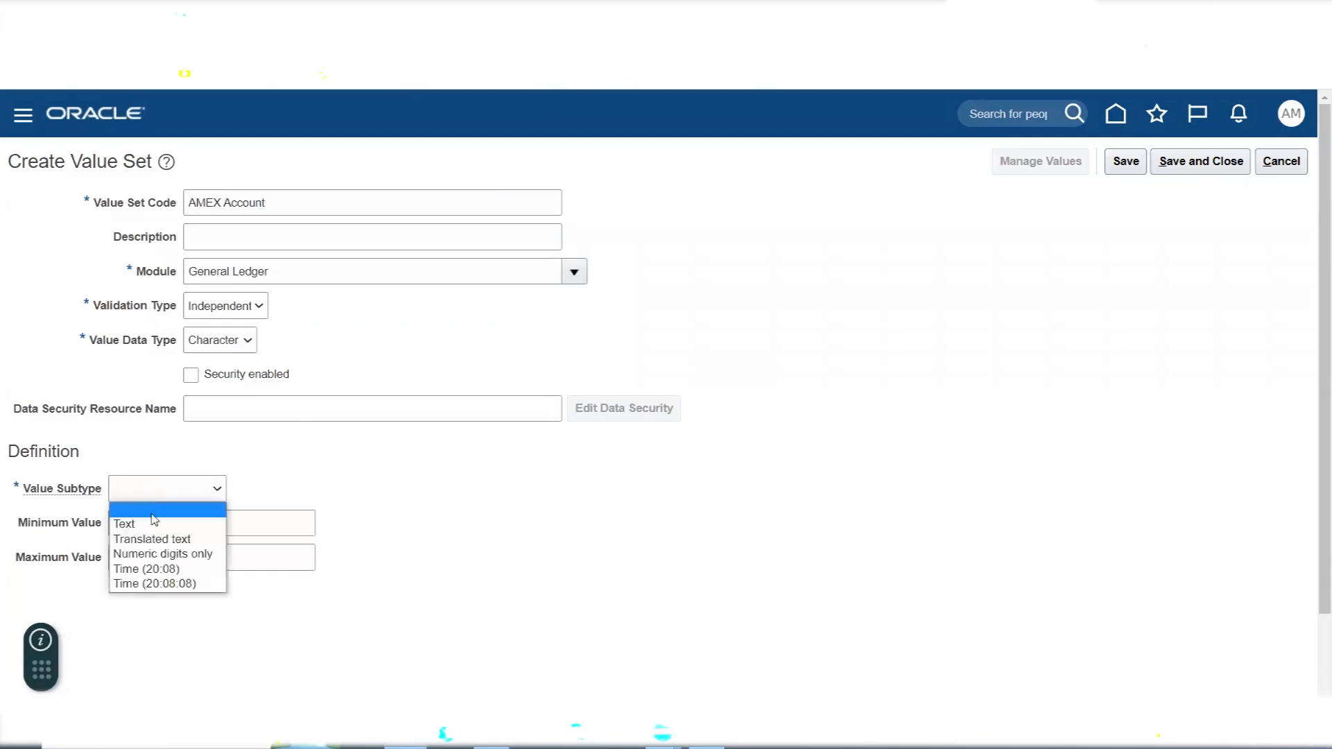
click(153, 526)
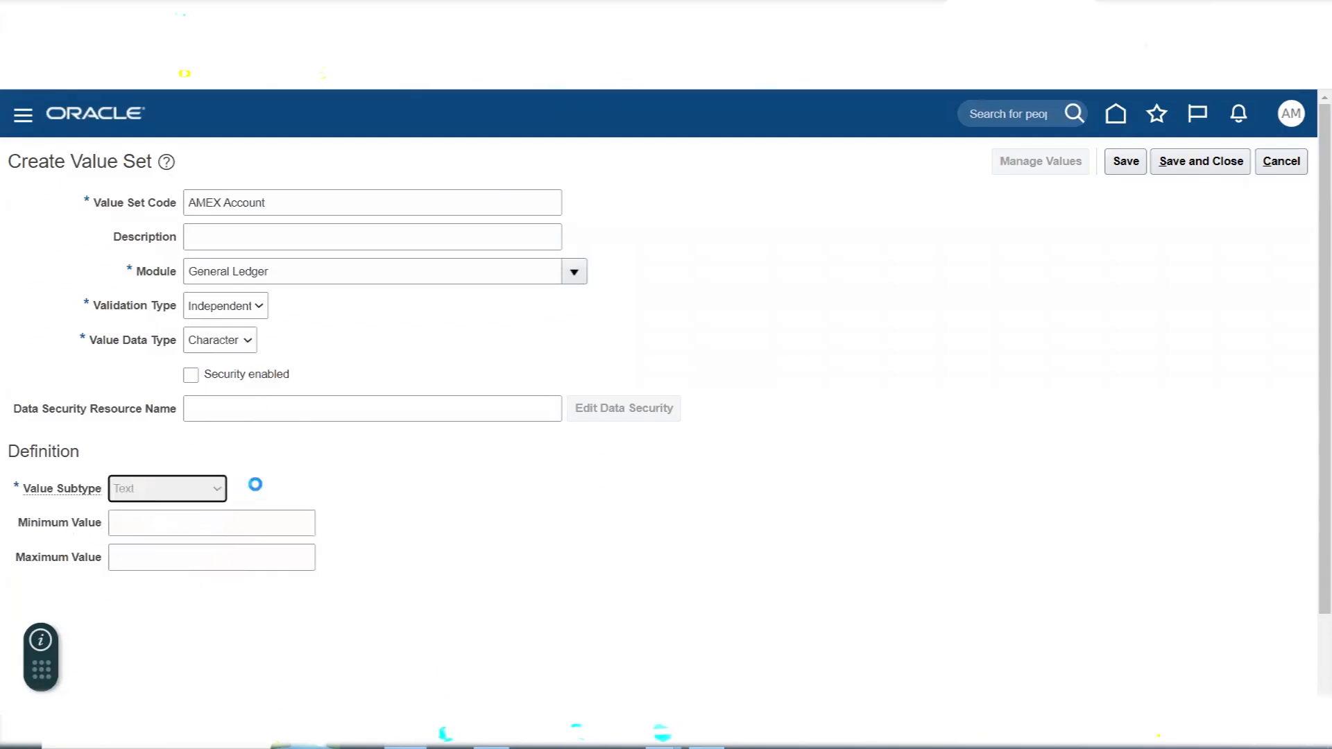
click(261, 307)
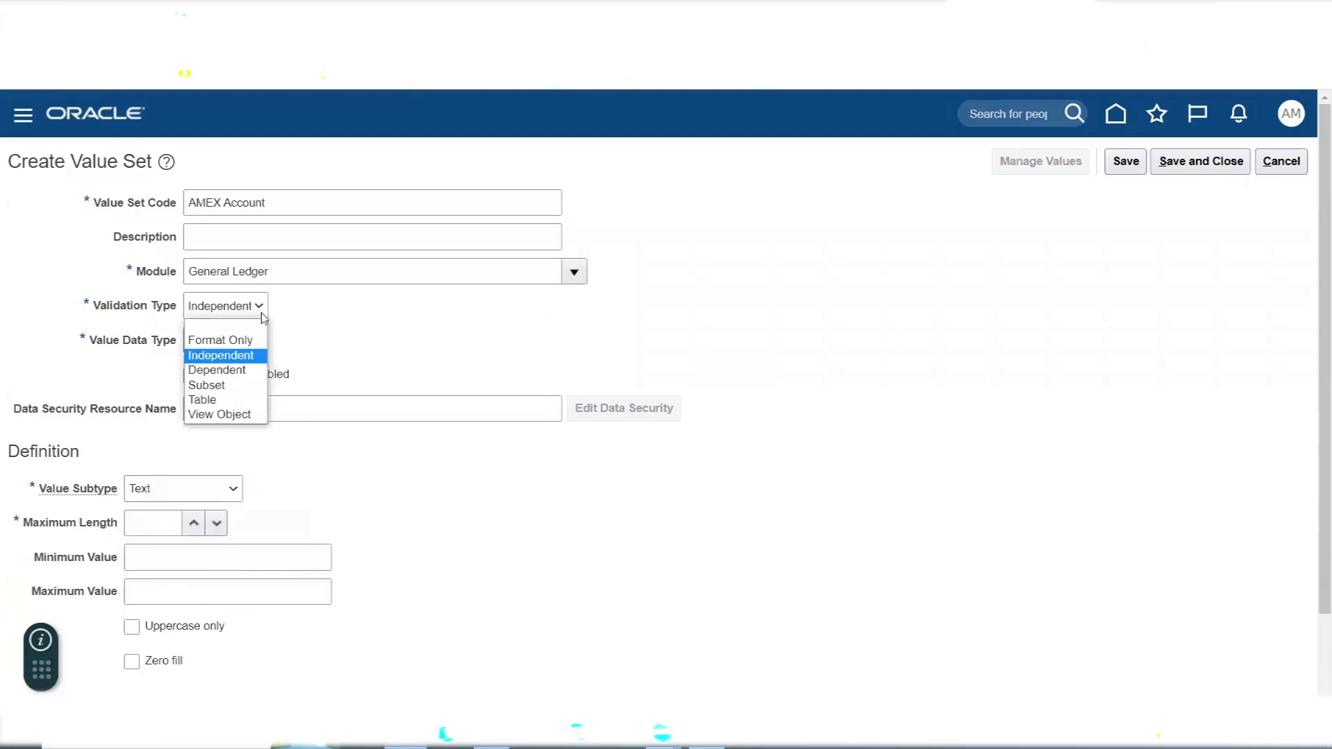
click(332, 345)
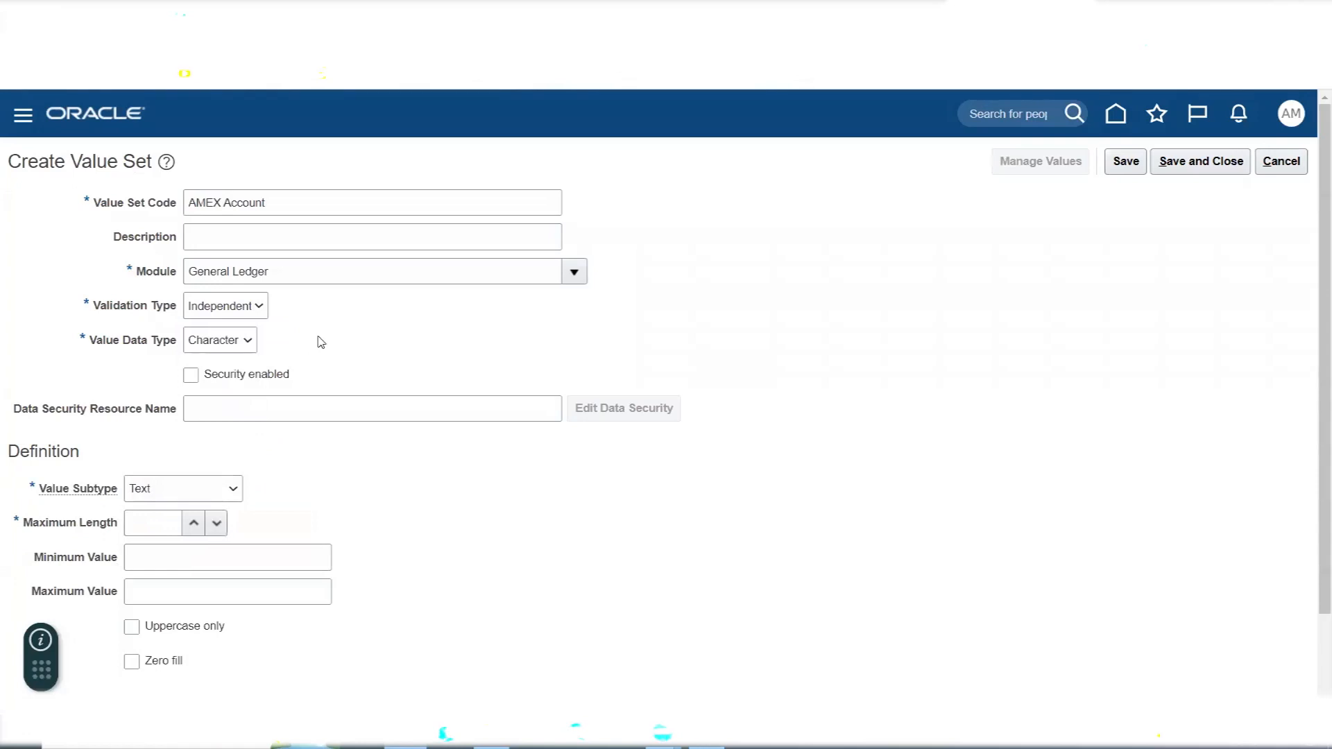
scroll(321, 341, down, 3)
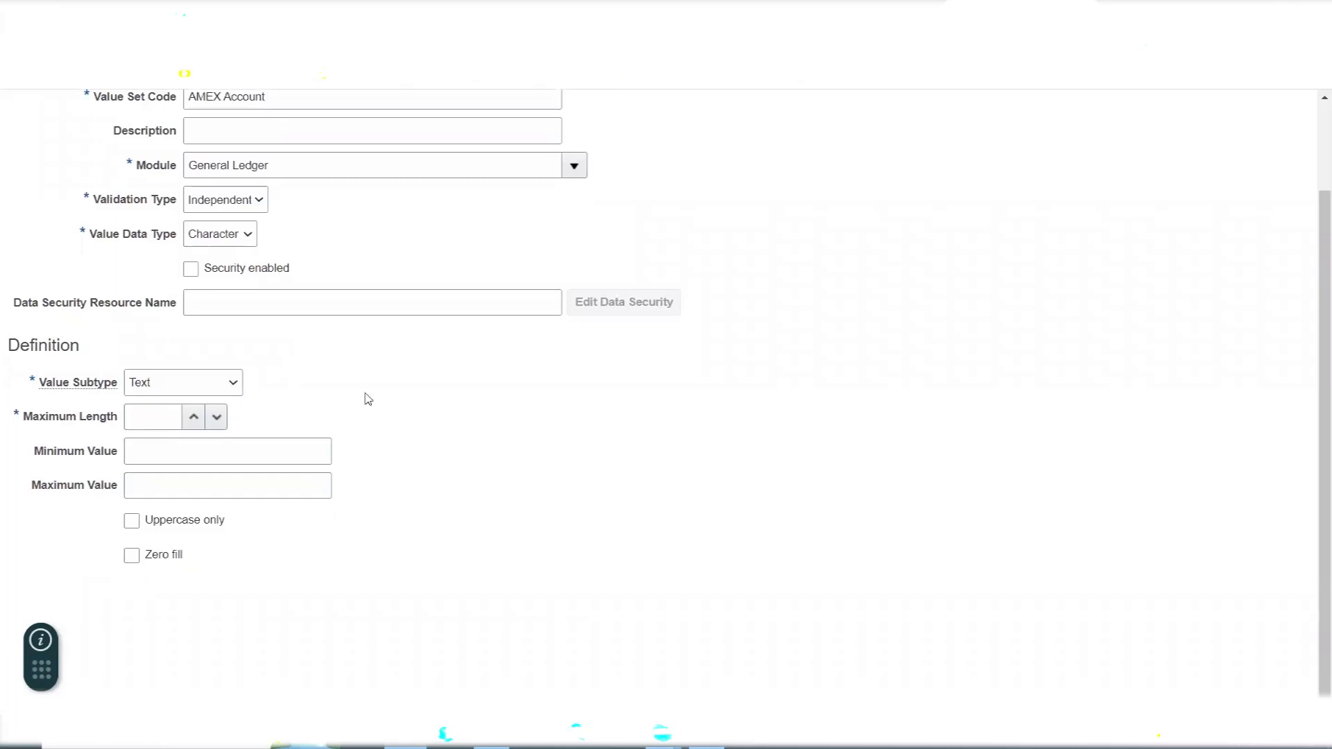
scroll(383, 409, up, 3)
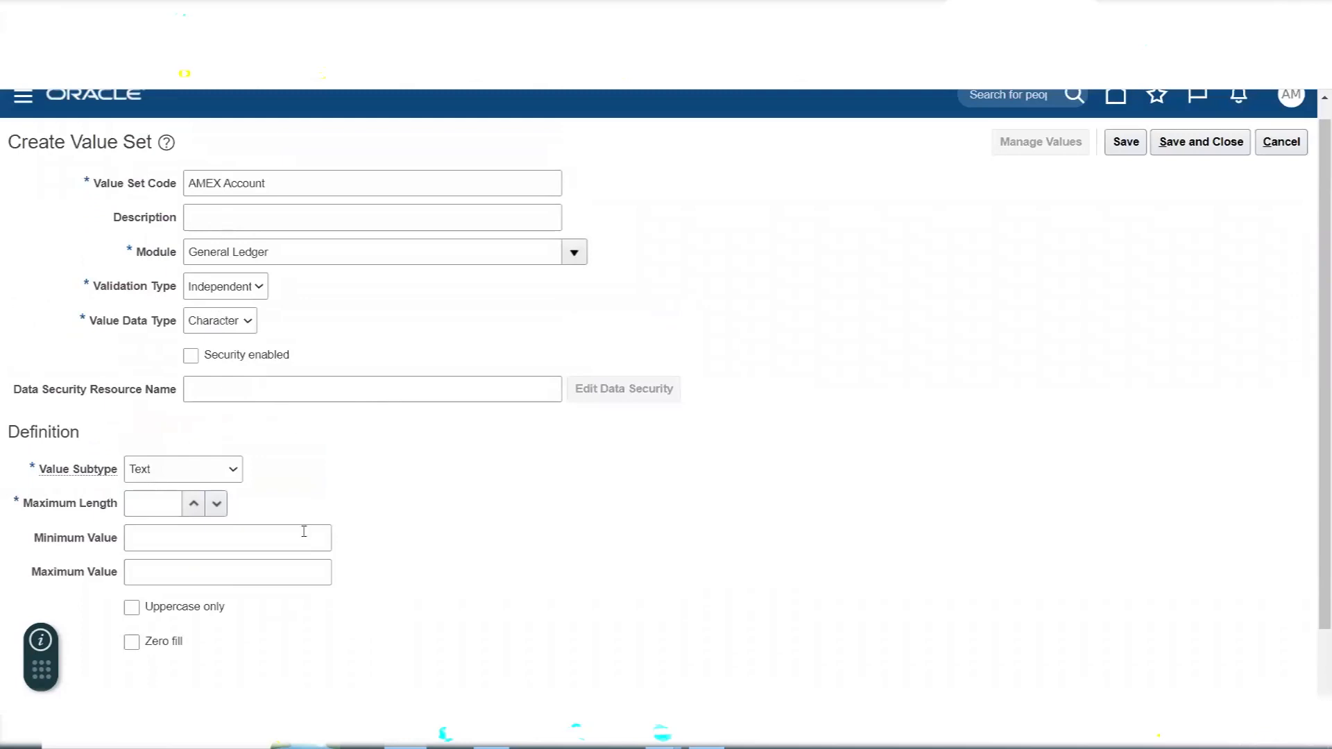
- Set the AMEX Account value set's maximum length to 5, and save and close it
click(162, 504)
text(4)
key(BackSpace)
text(5)
click(462, 514)
scroll(904, 532, up, 1)
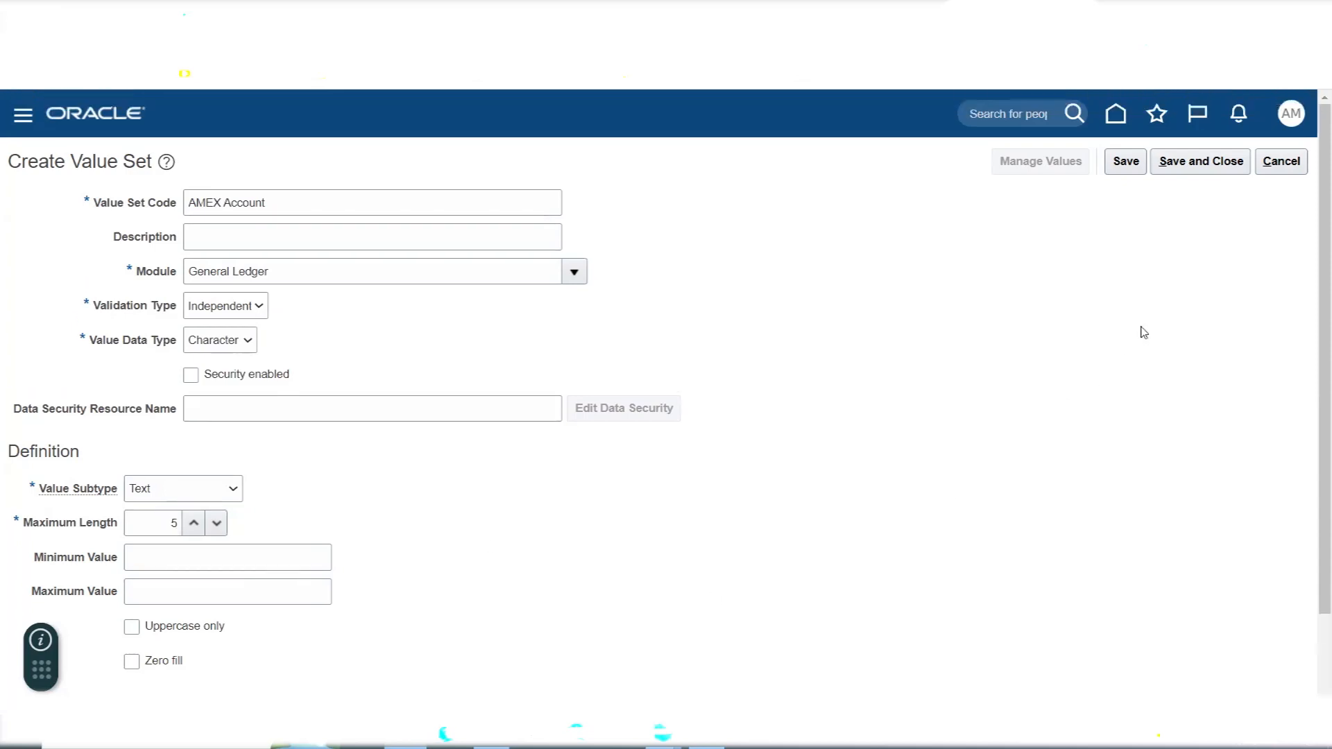
click(1196, 163)
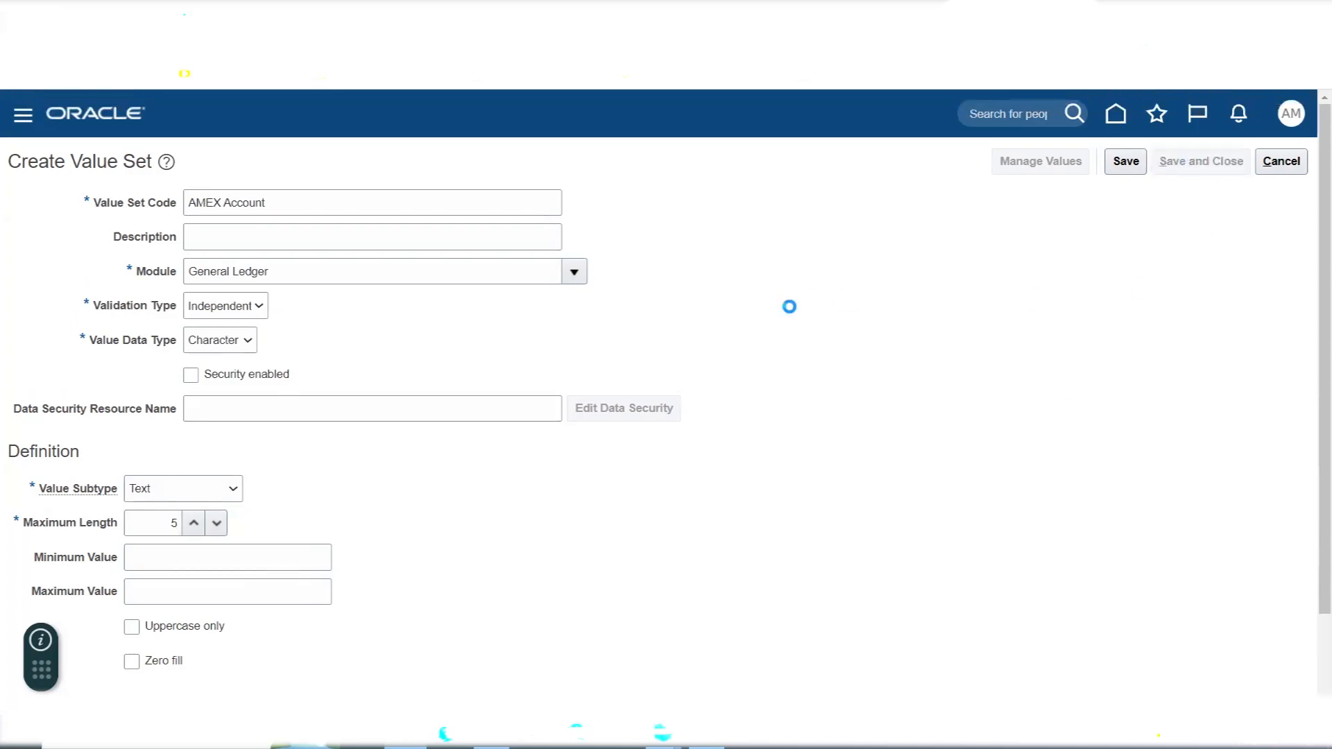
- Start a new value set, check the Intercompany segment in the Excel list, and in Oracle Fusion enter the value set code AMEX Intercompany
click(222, 516)
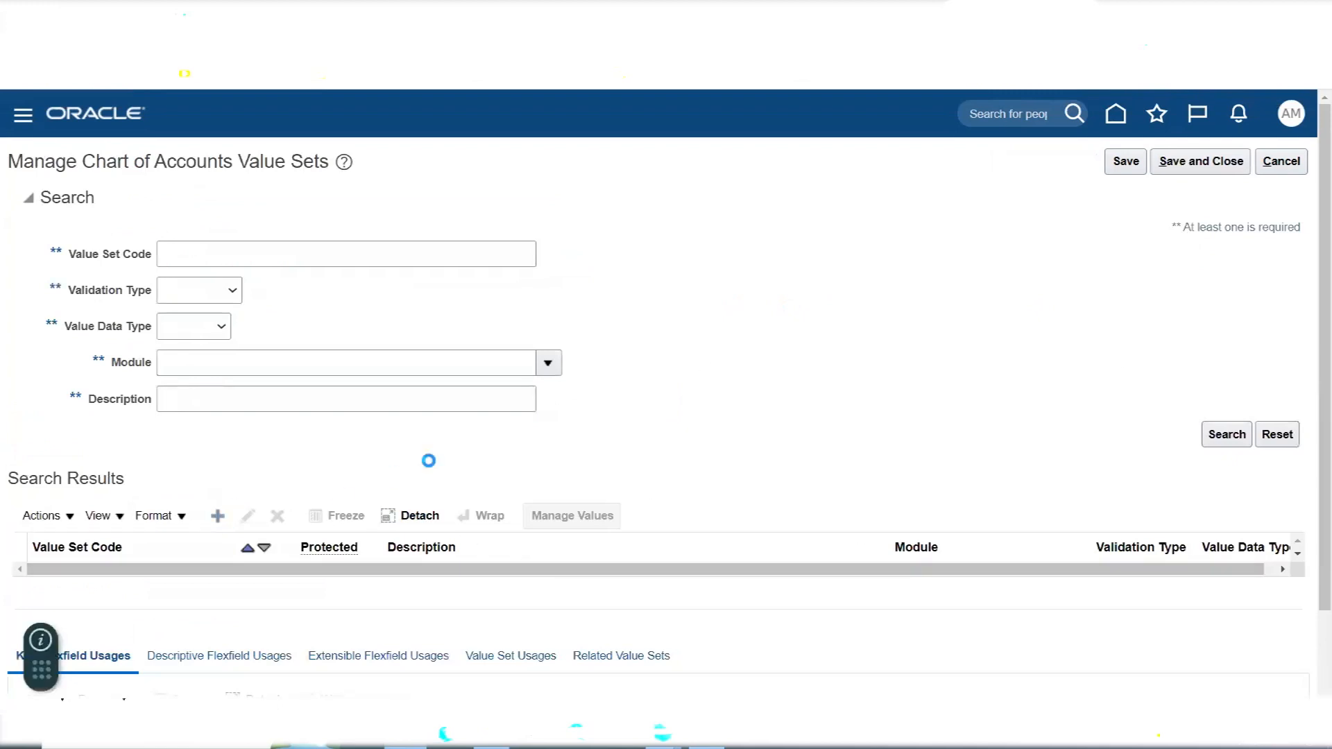
key(alt+Tab)
click(714, 422)
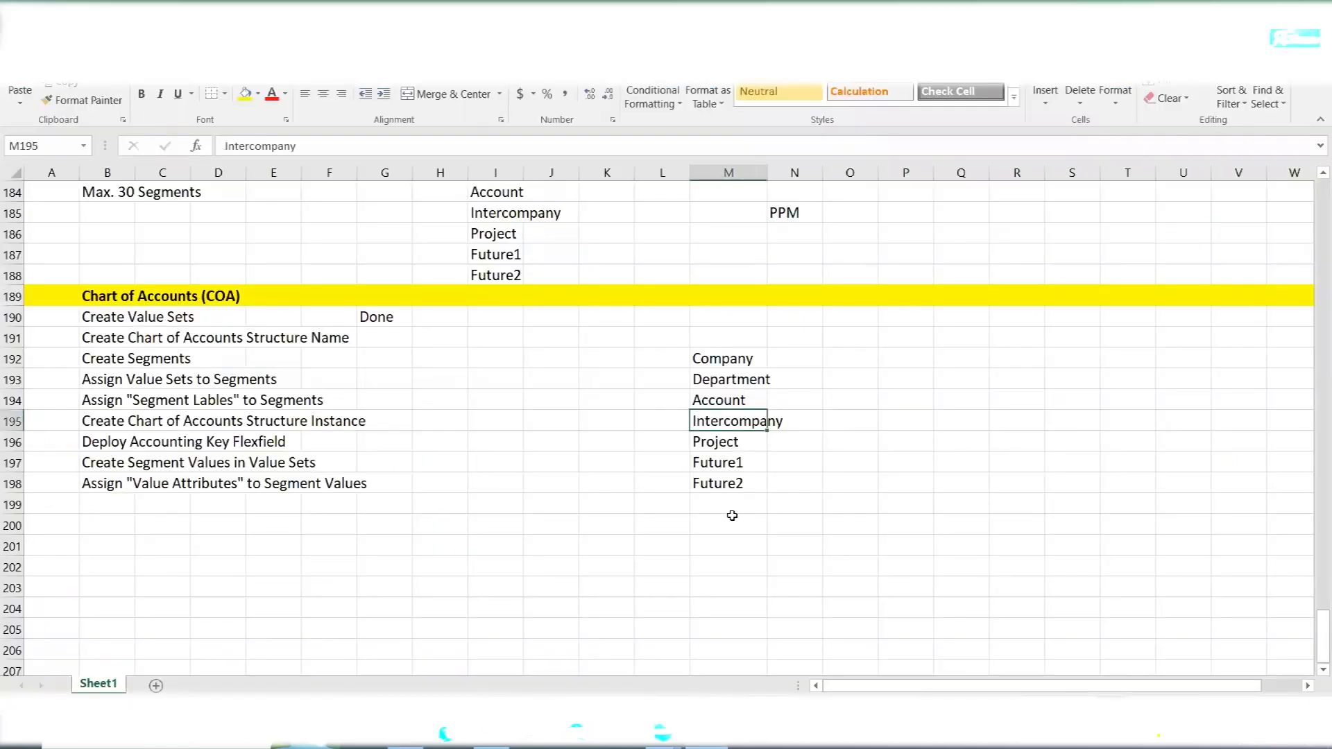
key(alt+Tab)
click(235, 206)
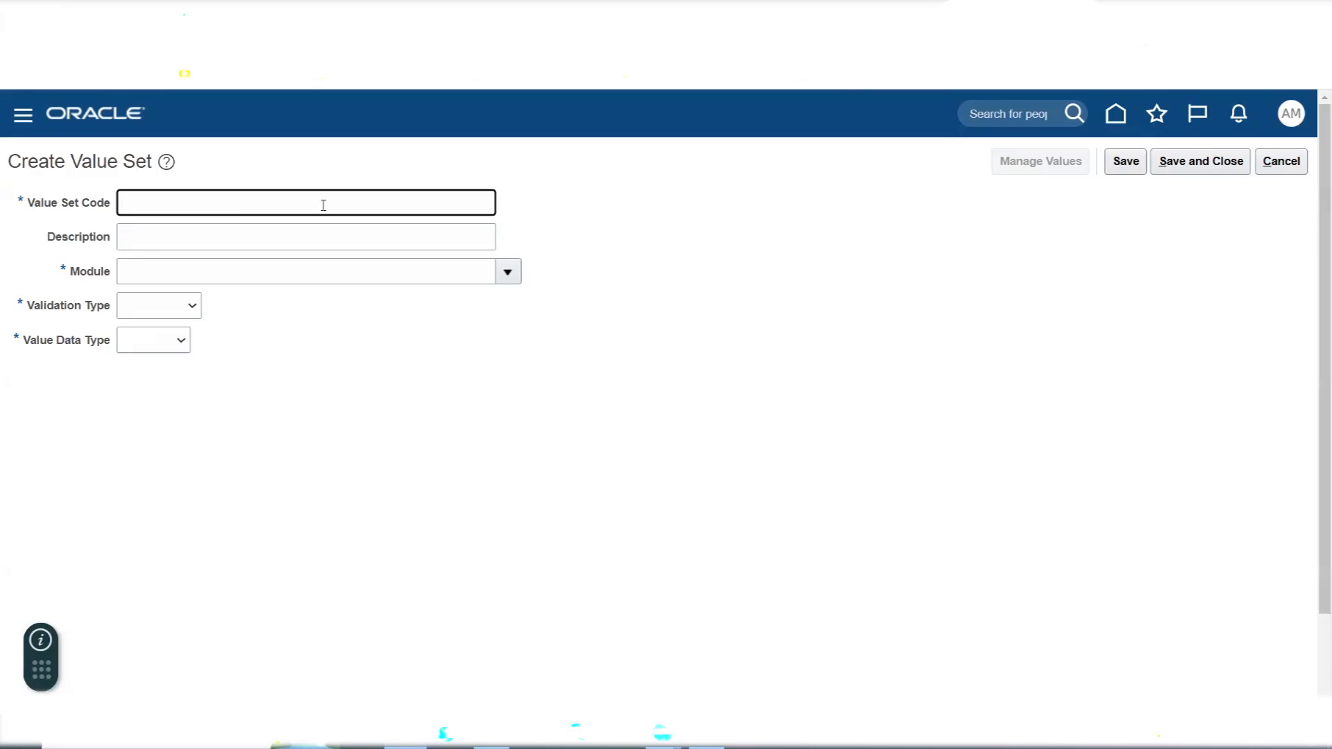
text(a)
key(BackSpace)
text(AMEX Intercompany)
drag(323, 206, 42, 212)
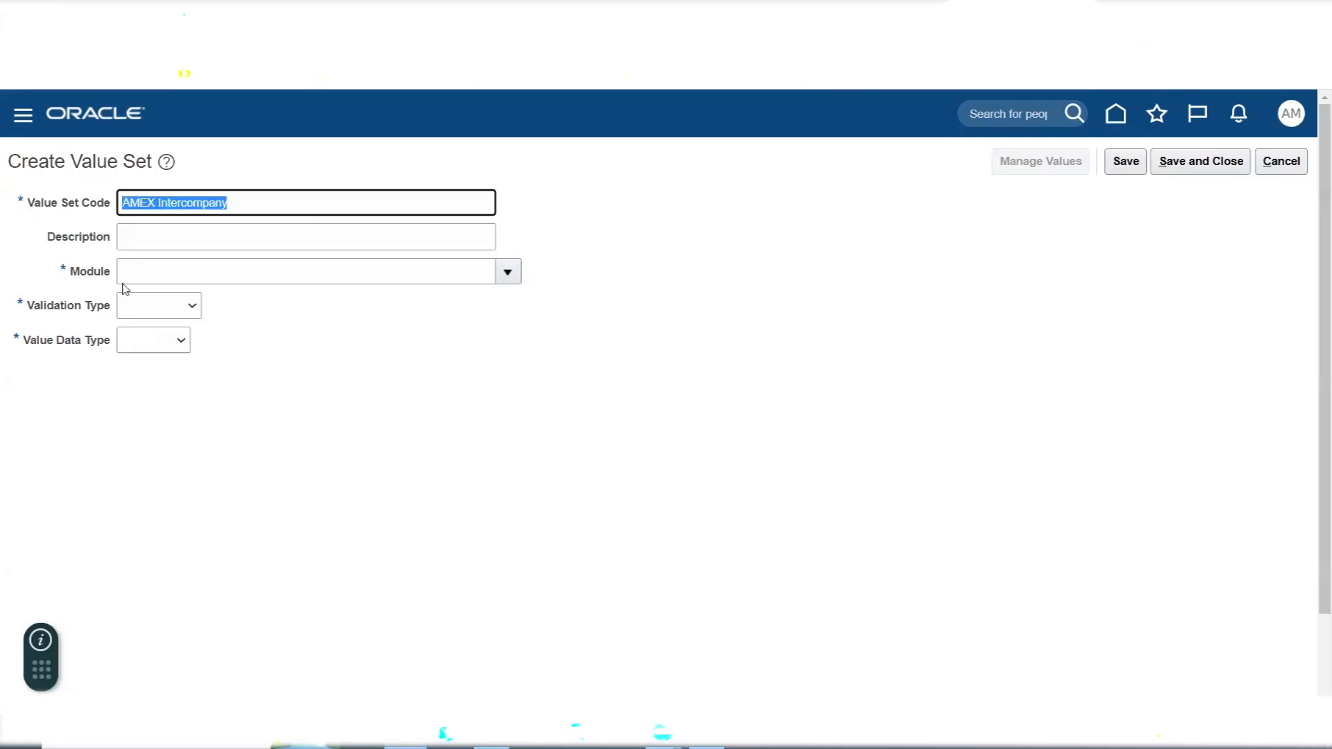
- Set the AMEX Intercompany value set's module to General Ledger, its validation type to Independent and its data type to Character
click(506, 273)
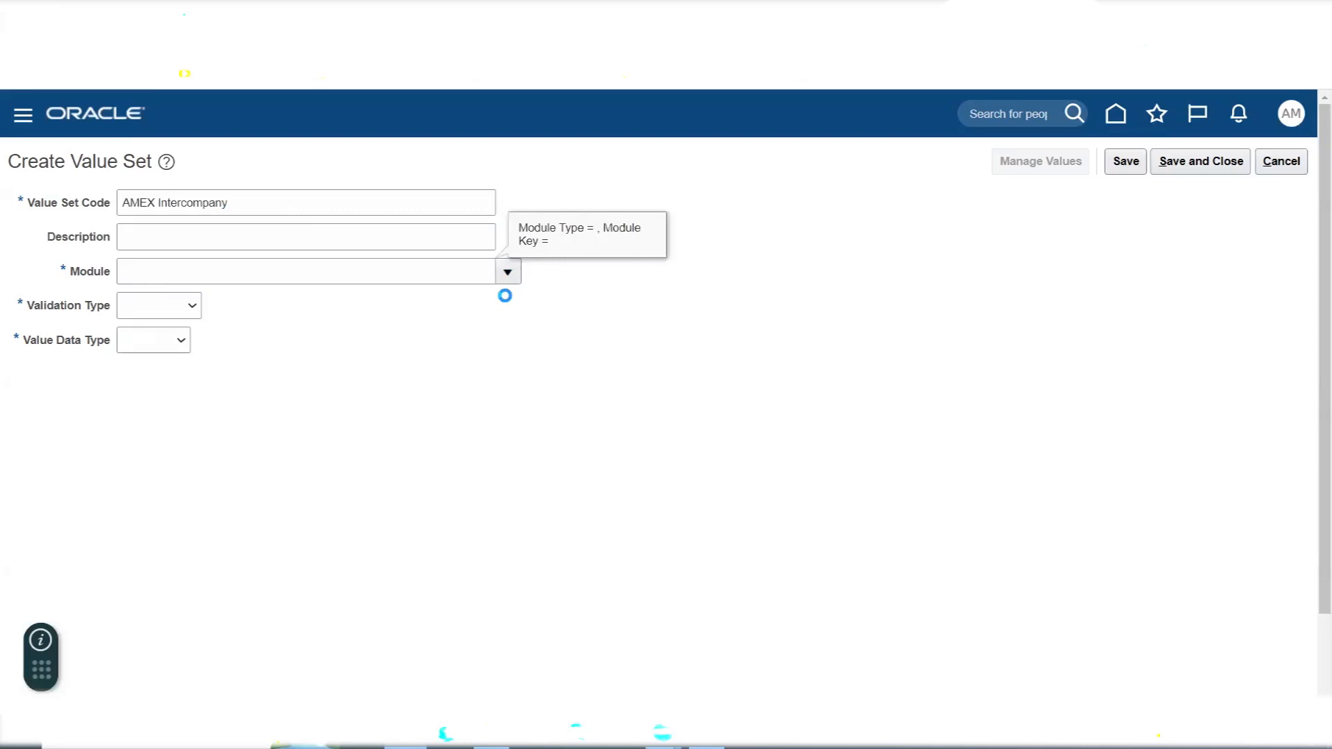
click(181, 340)
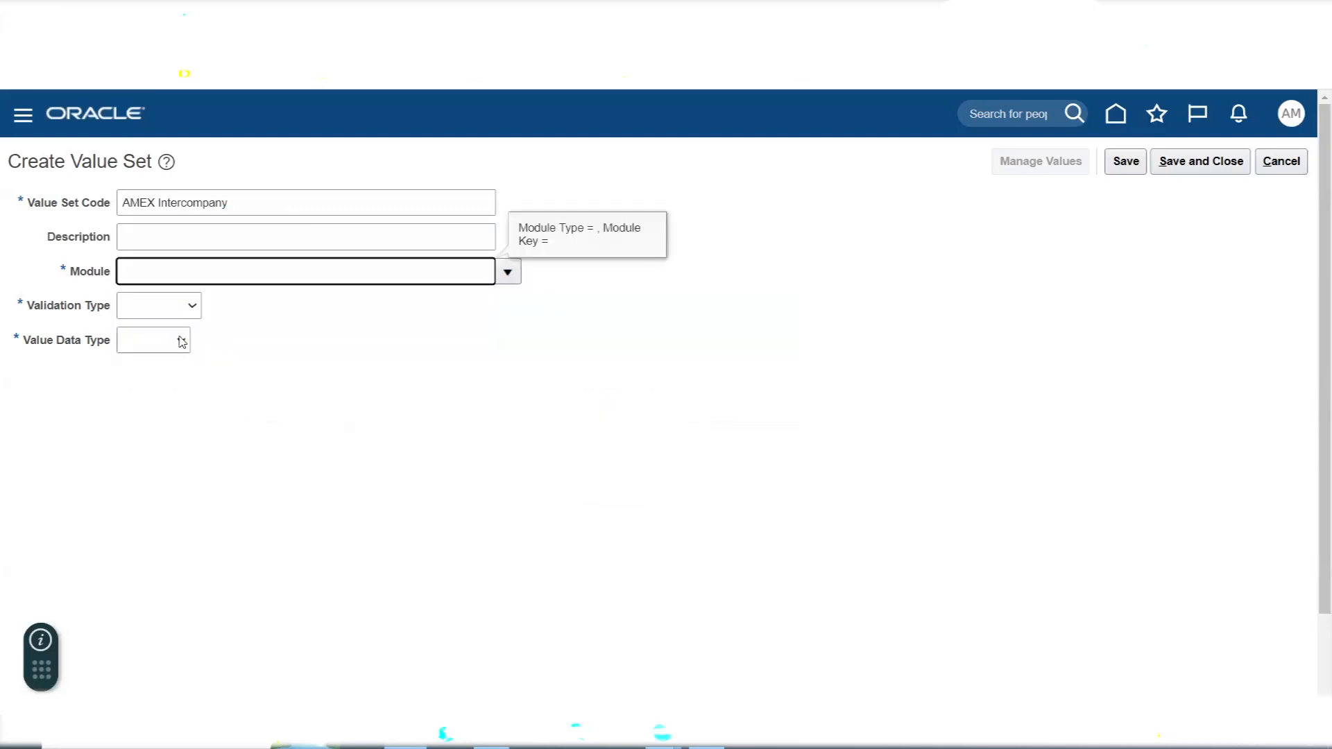
click(154, 306)
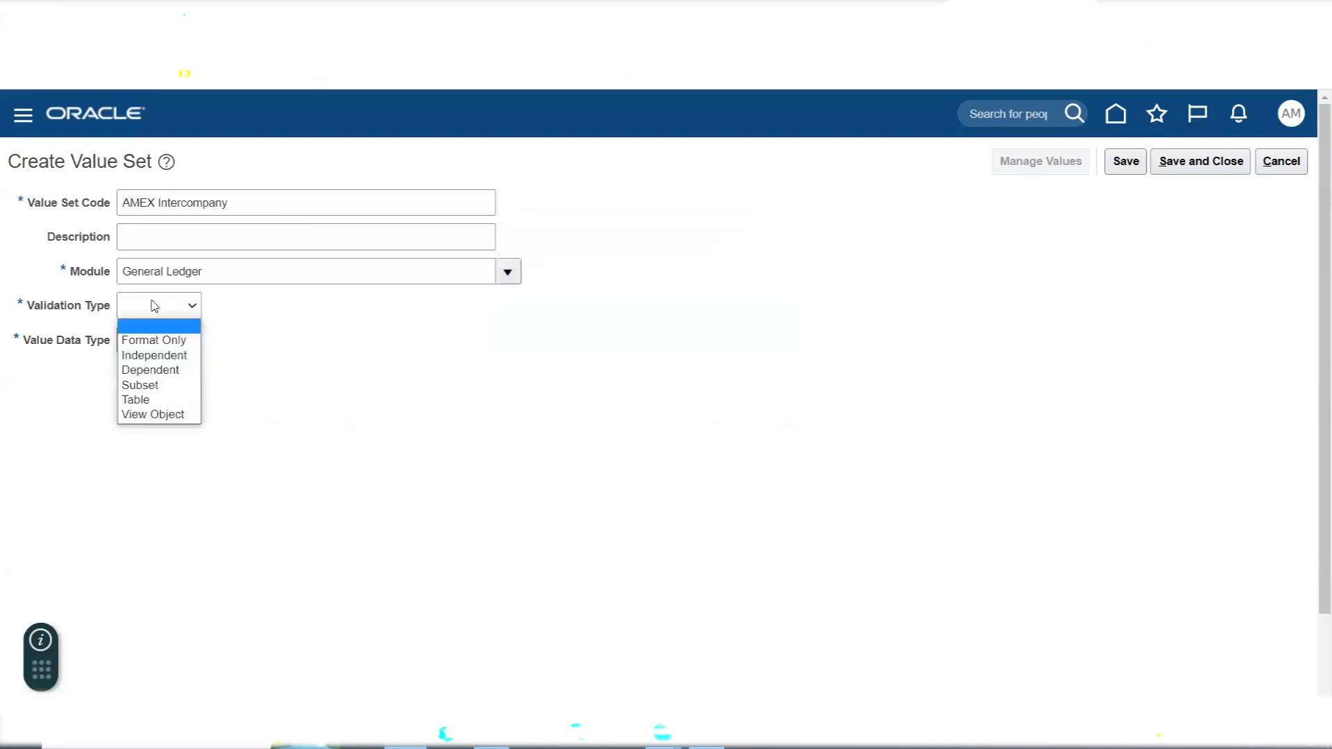
click(160, 355)
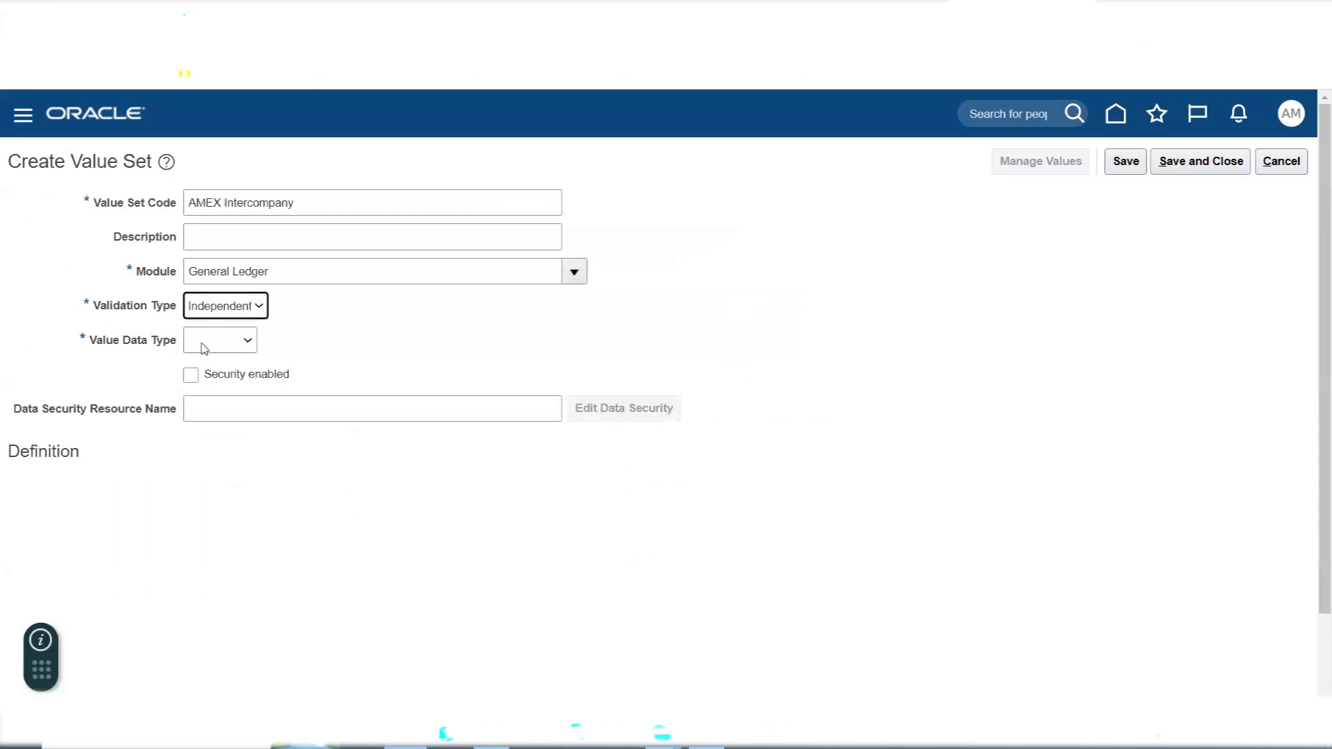
click(204, 348)
click(209, 376)
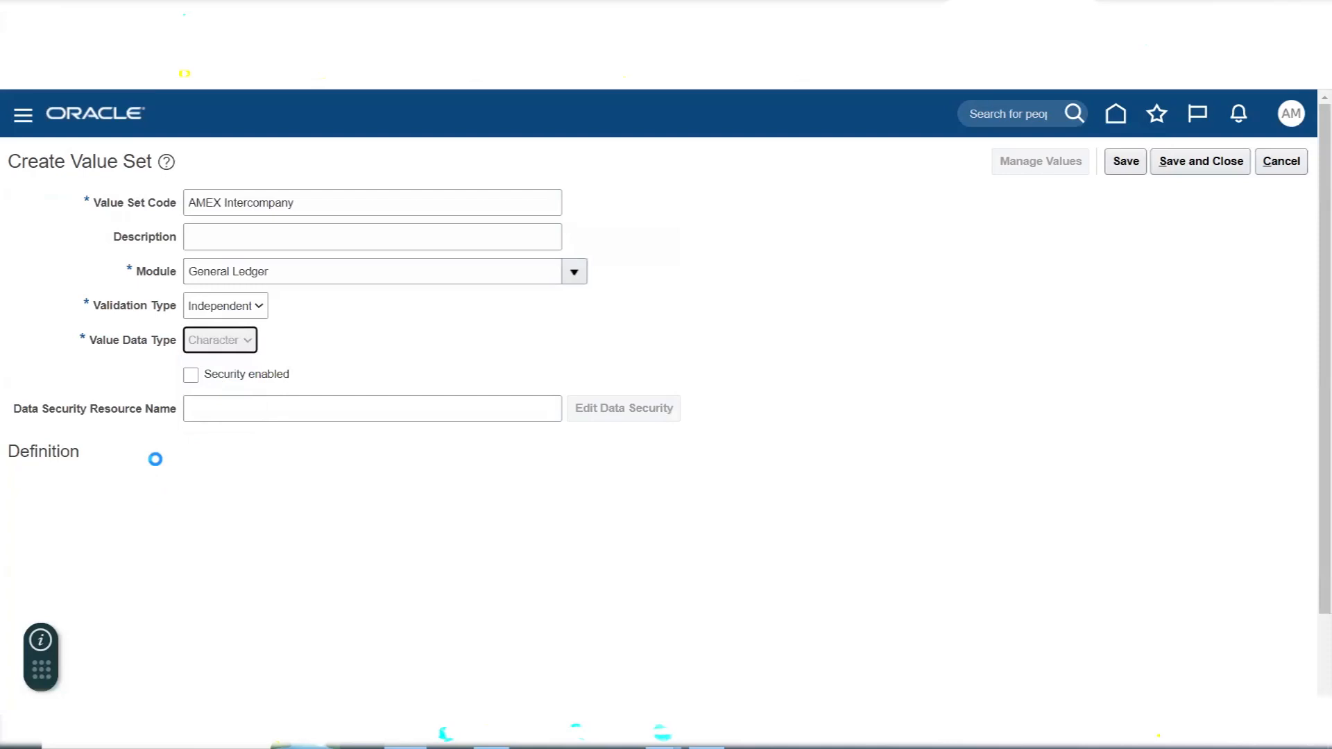
- Give the AMEX Intercompany value set the Text subtype and a maximum length of 4, and save and close it
click(178, 489)
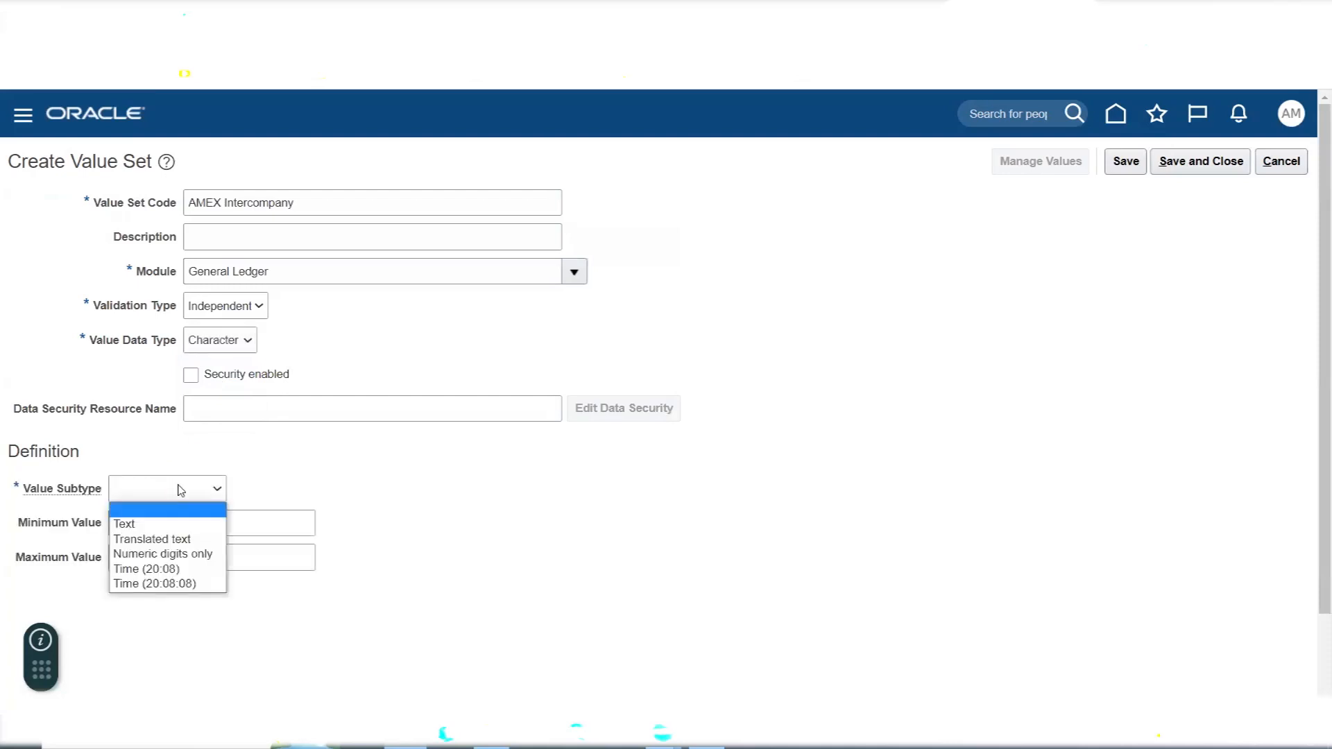
click(180, 524)
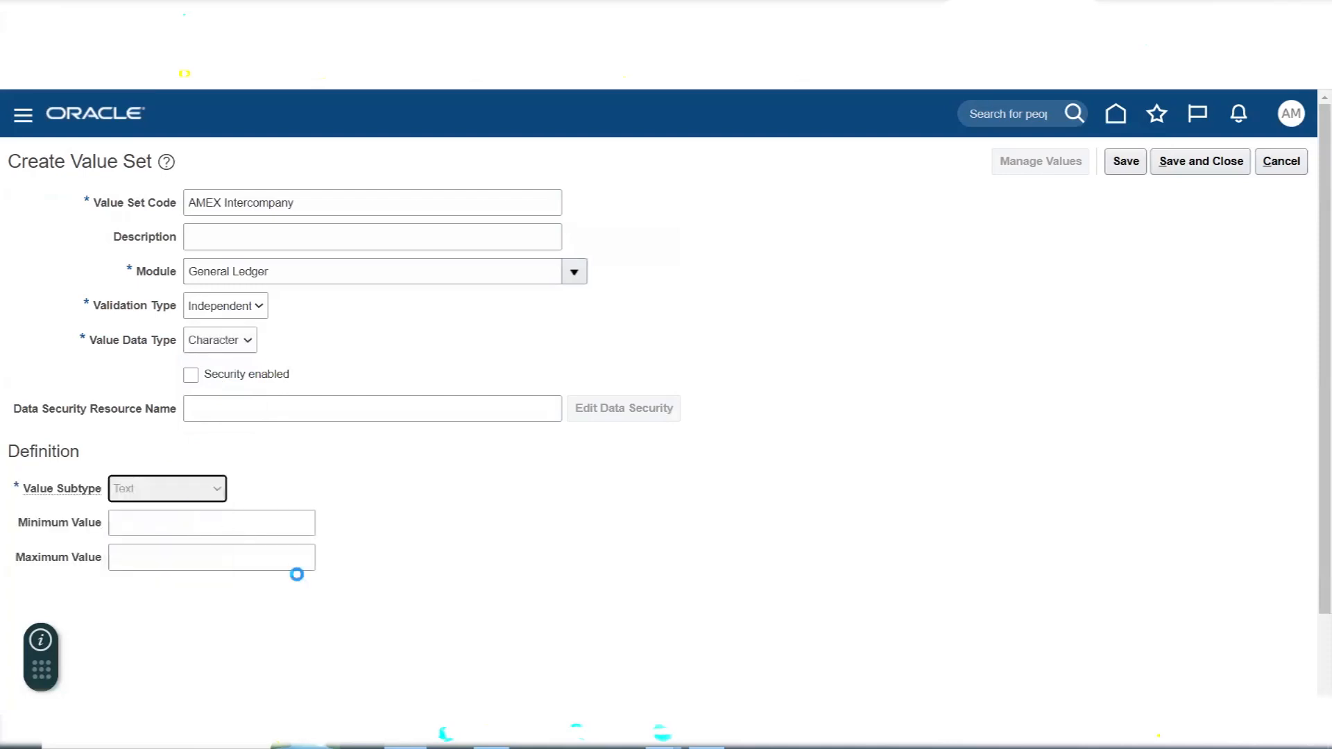
click(156, 529)
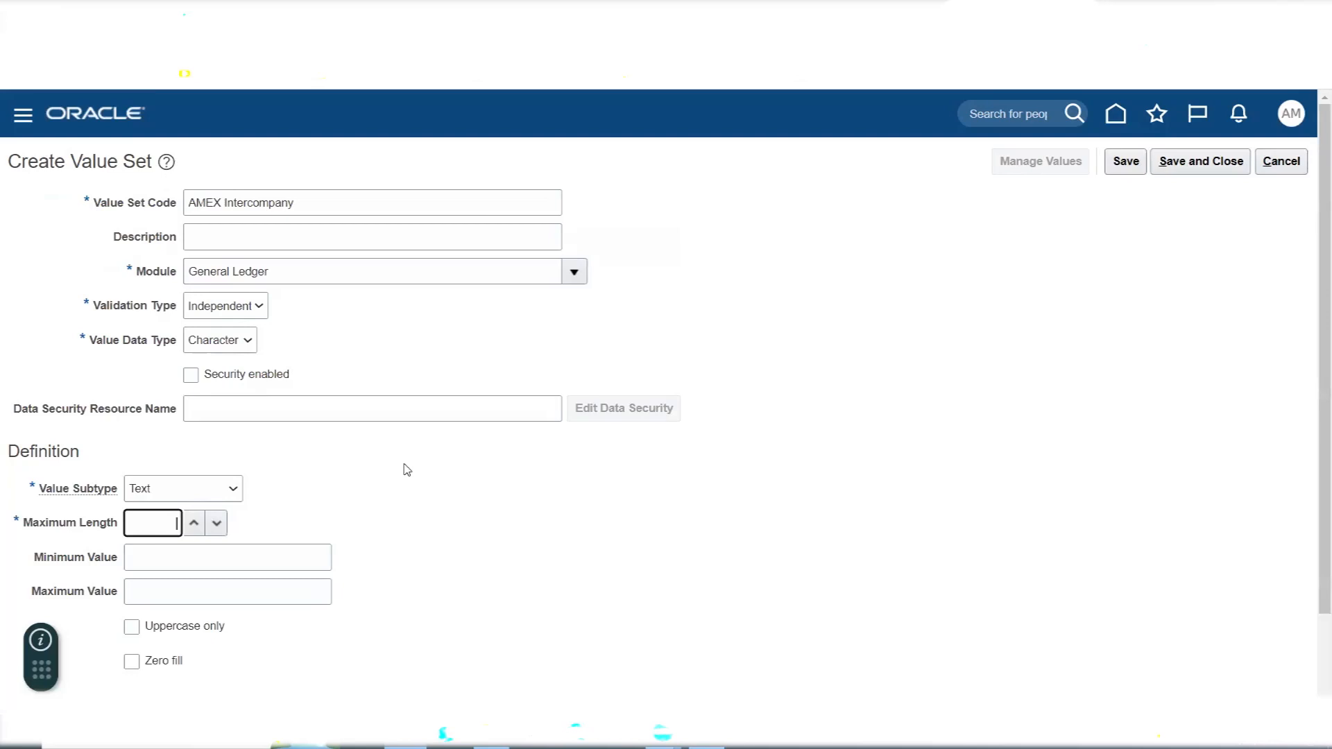
text(4)
click(1211, 163)
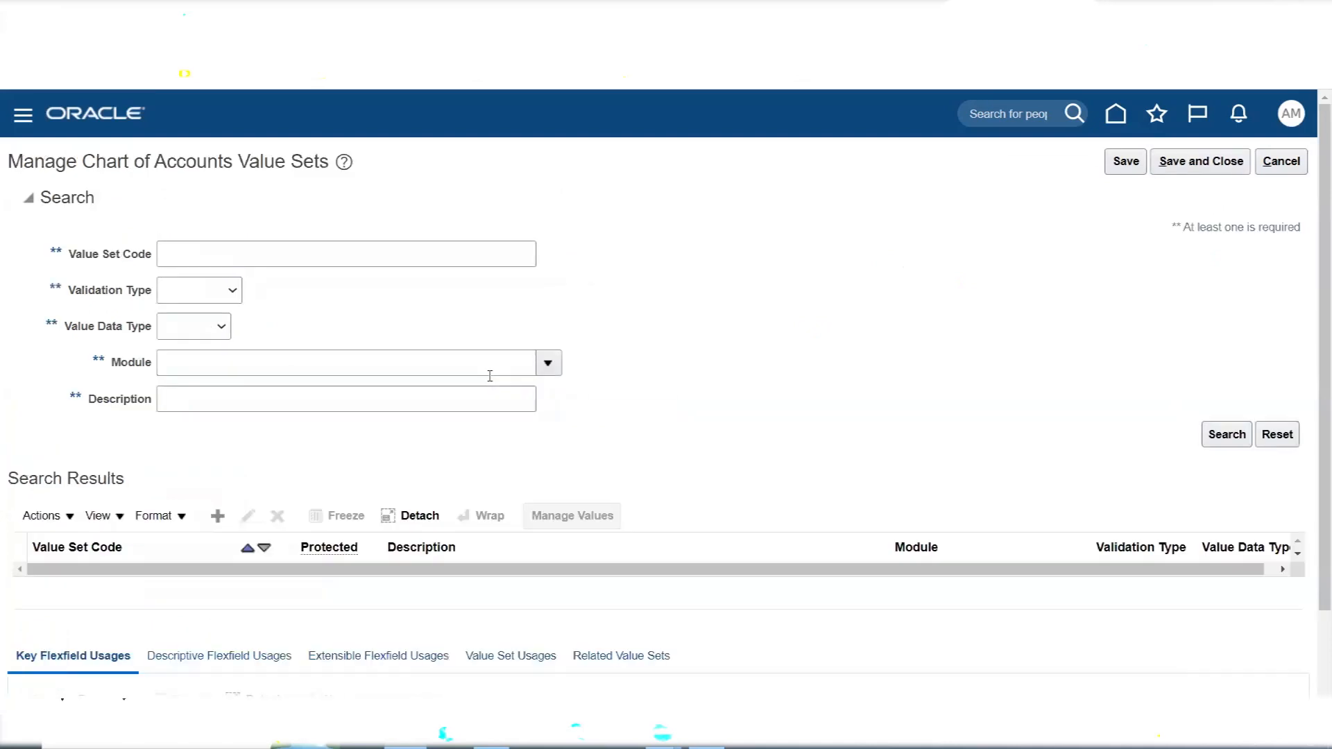
- Switch to Excel and review the segment list from Company through Future2, focusing on Intercompany, Project and the two future segments
key(alt+Tab)
click(715, 441)
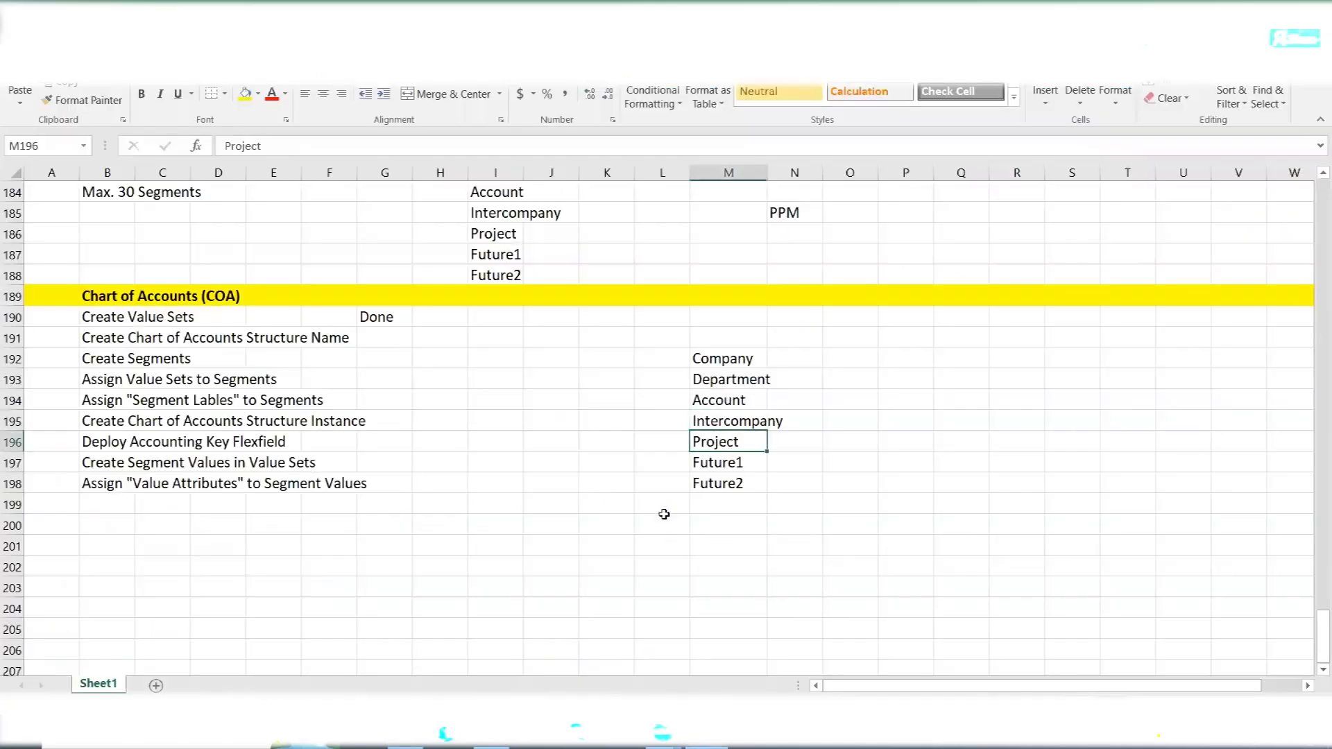
drag(718, 360, 738, 479)
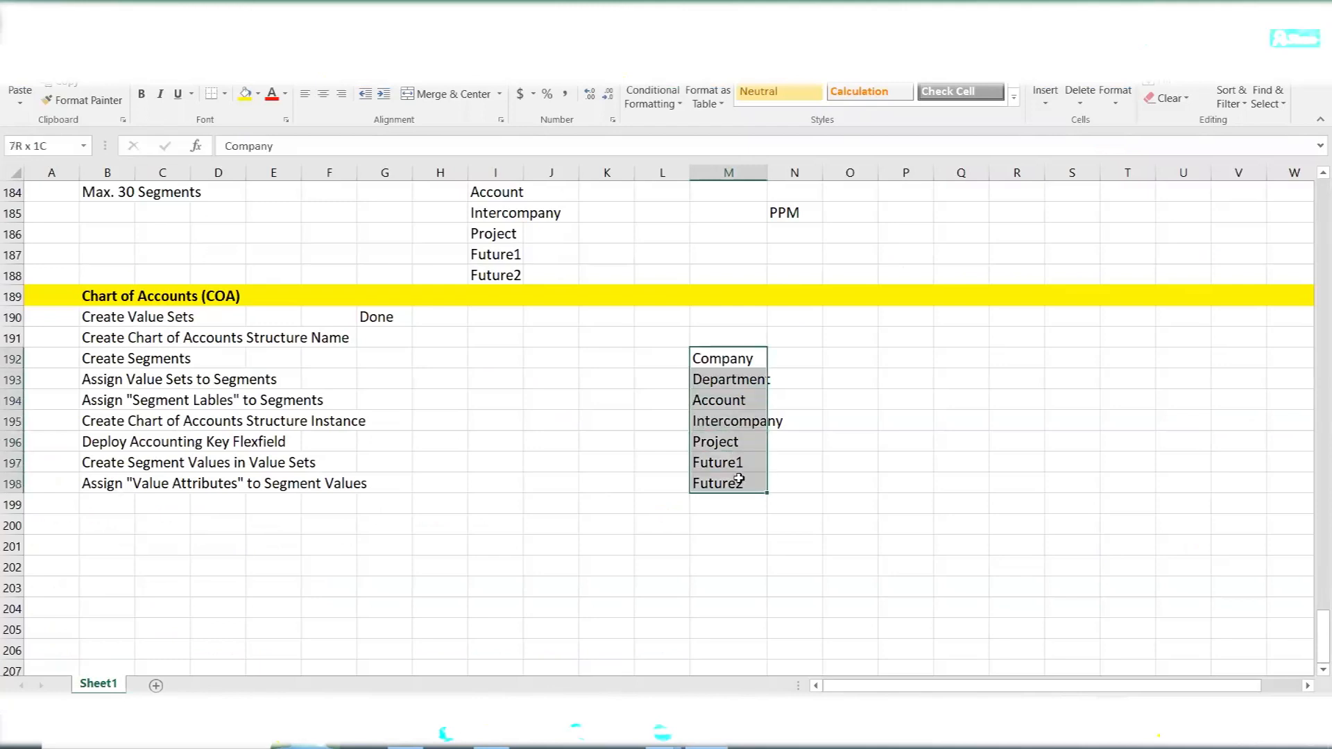
click(728, 358)
click(737, 380)
click(734, 403)
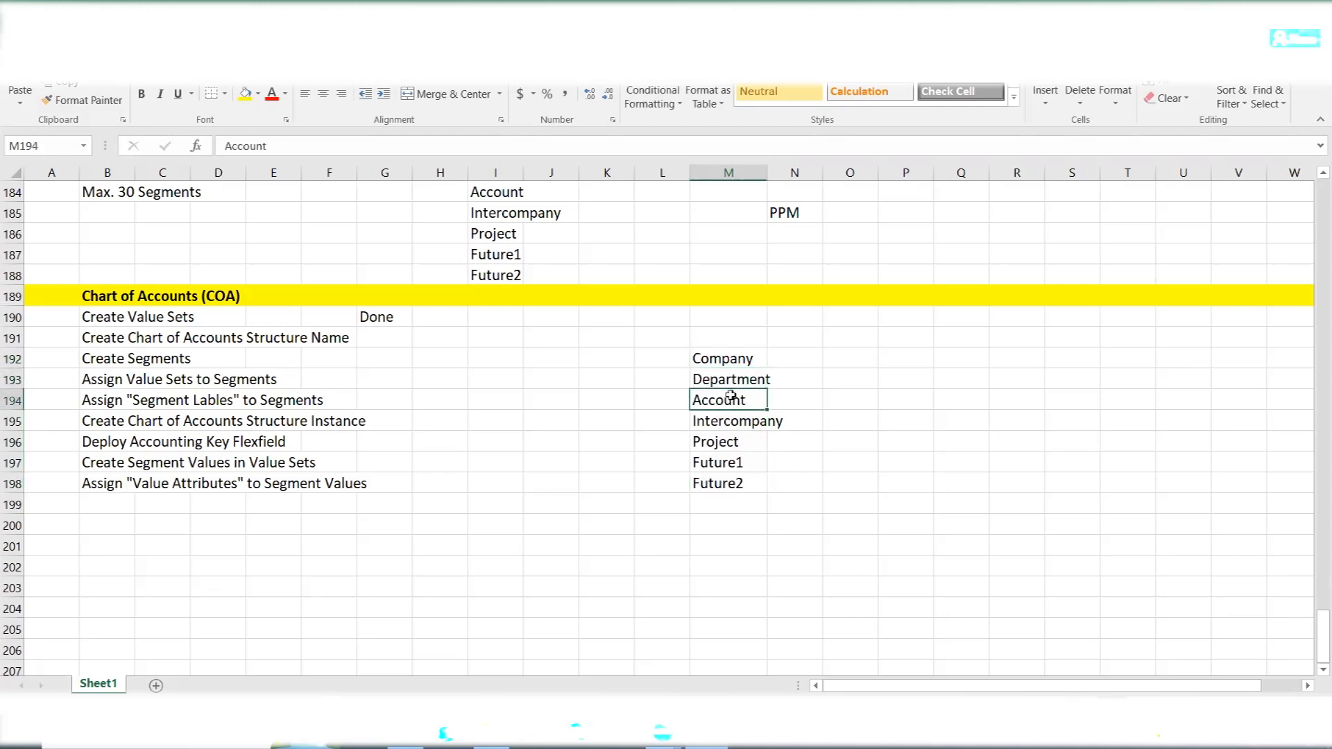
click(716, 423)
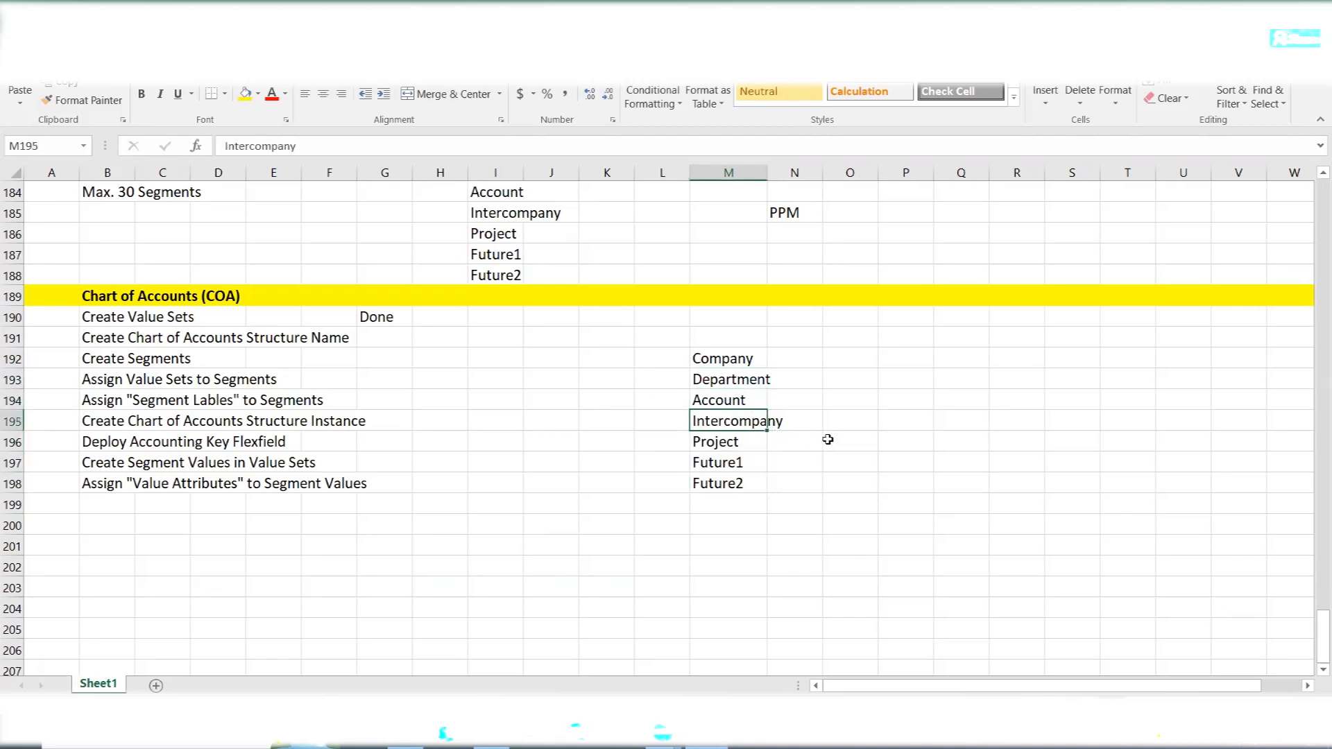
click(714, 358)
click(728, 422)
click(740, 442)
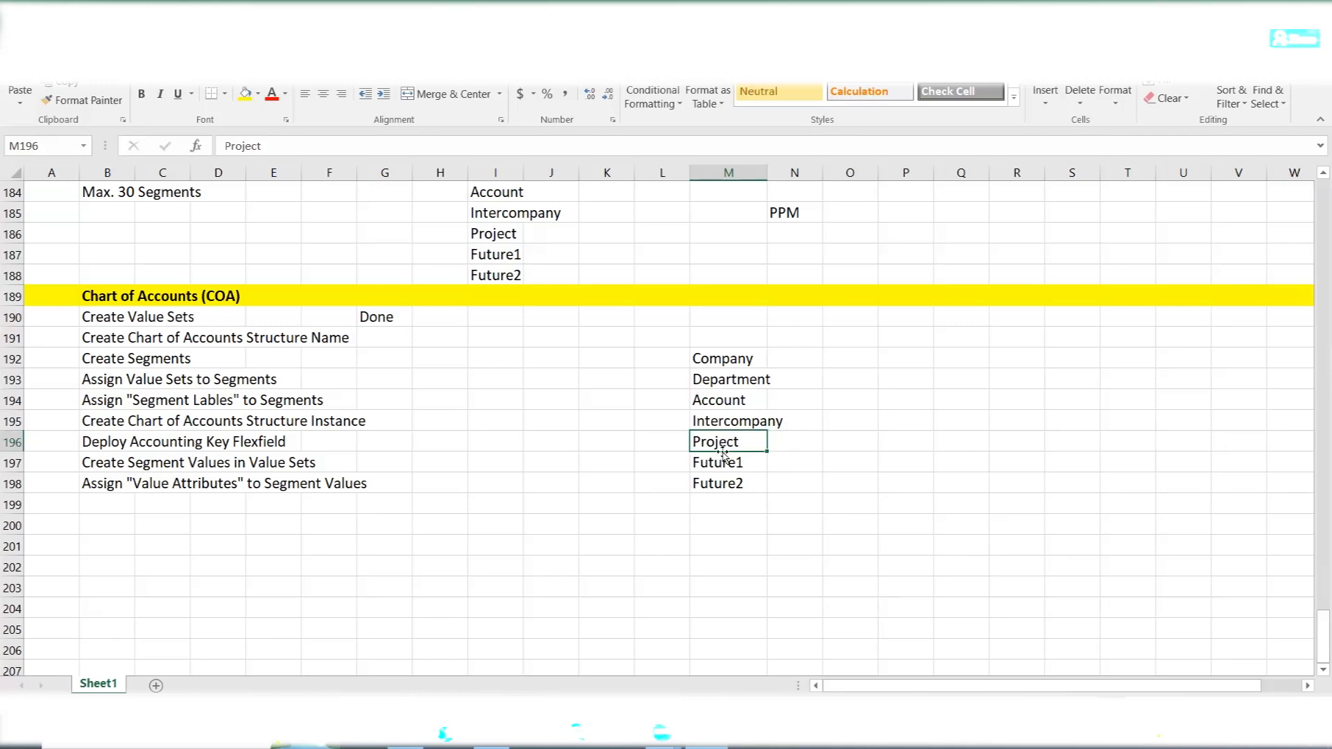
drag(725, 467, 727, 487)
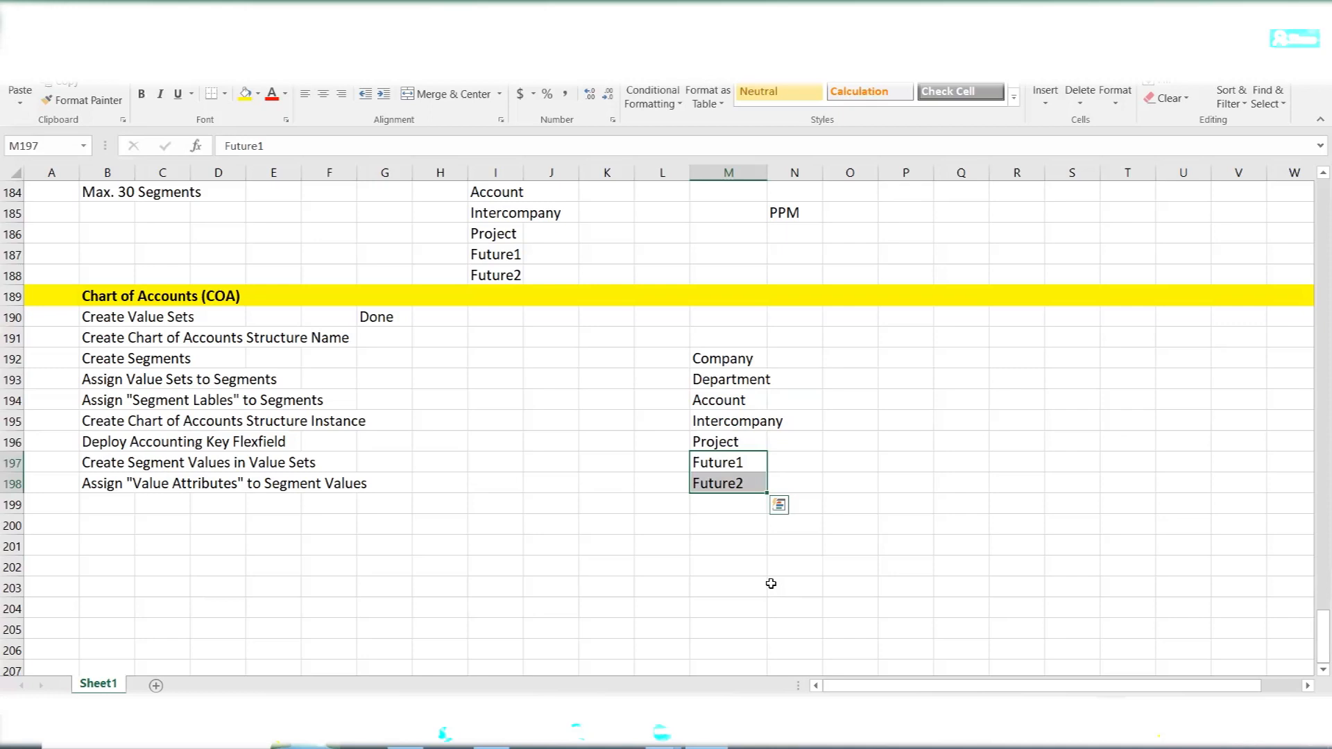
click(727, 463)
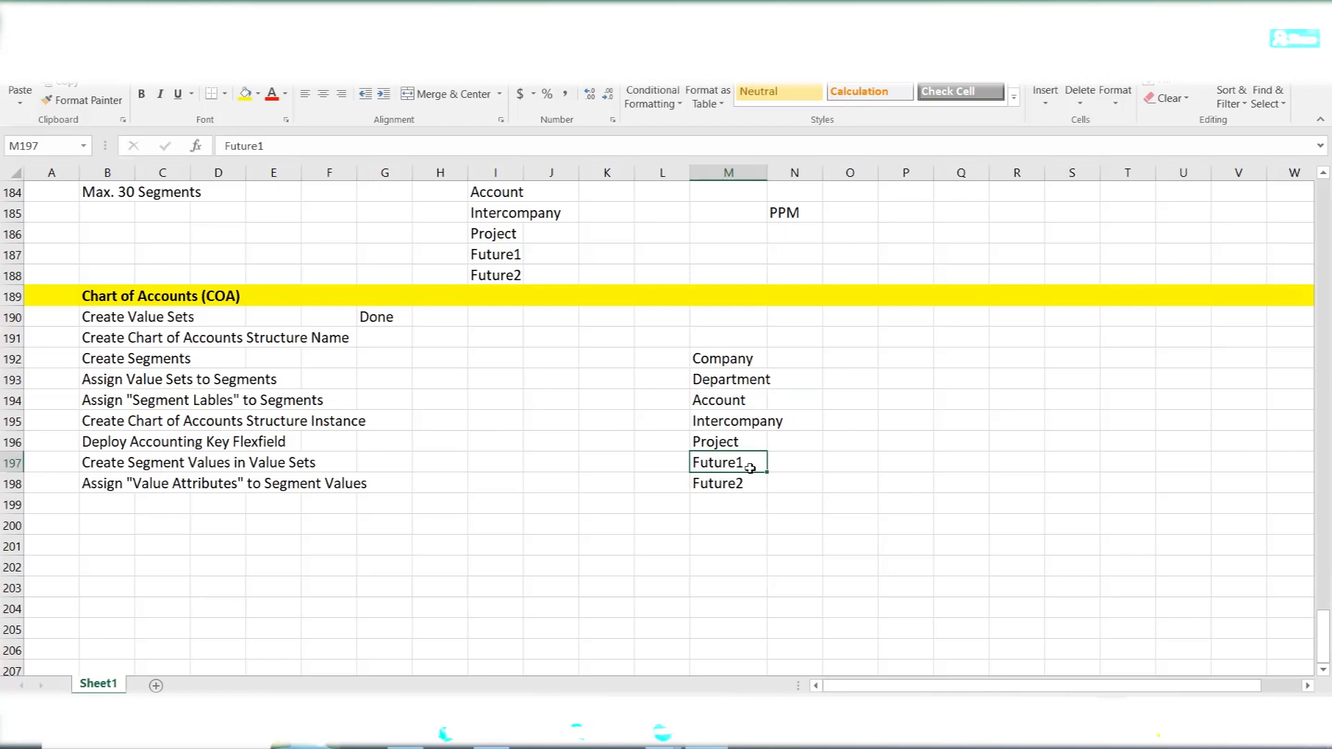
click(711, 444)
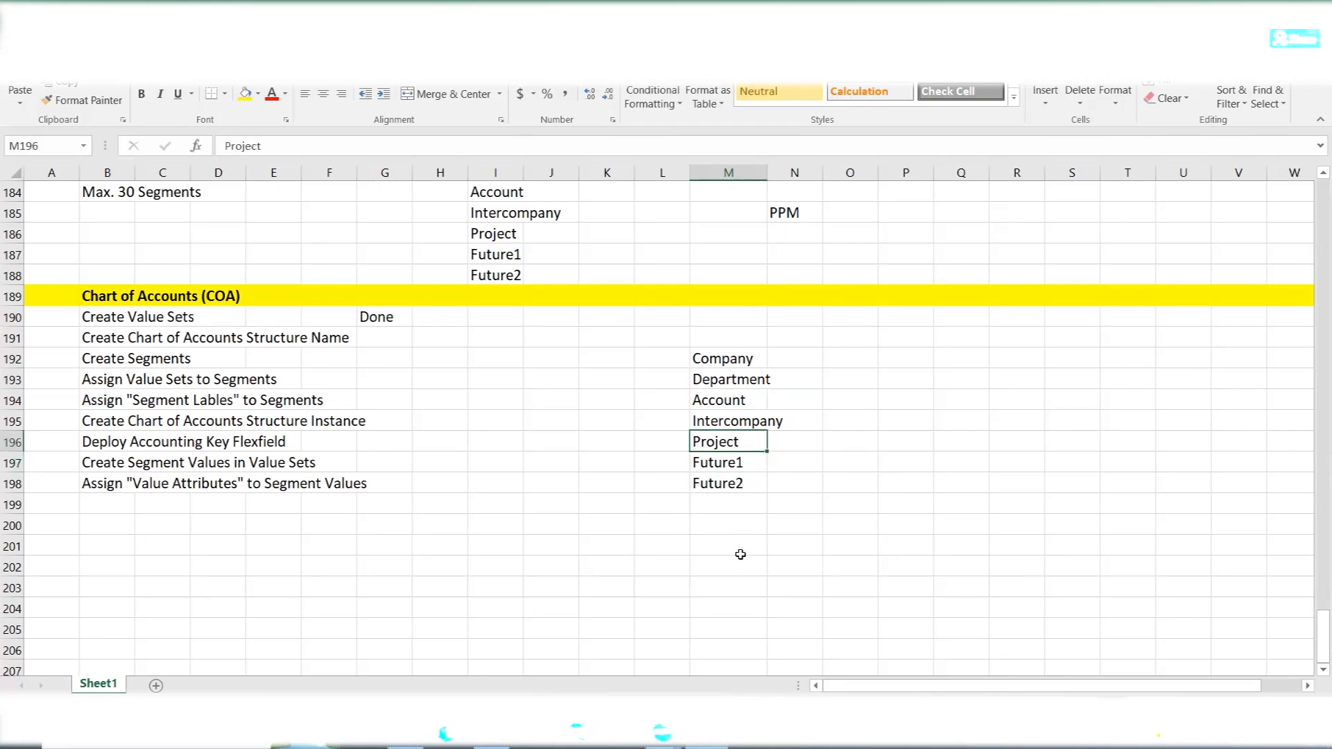
- Return to Oracle Fusion and start a new value set with the code AMEX Project
key(alt+Tab)
key(alt+Tab)
key(alt+Tab)
click(218, 515)
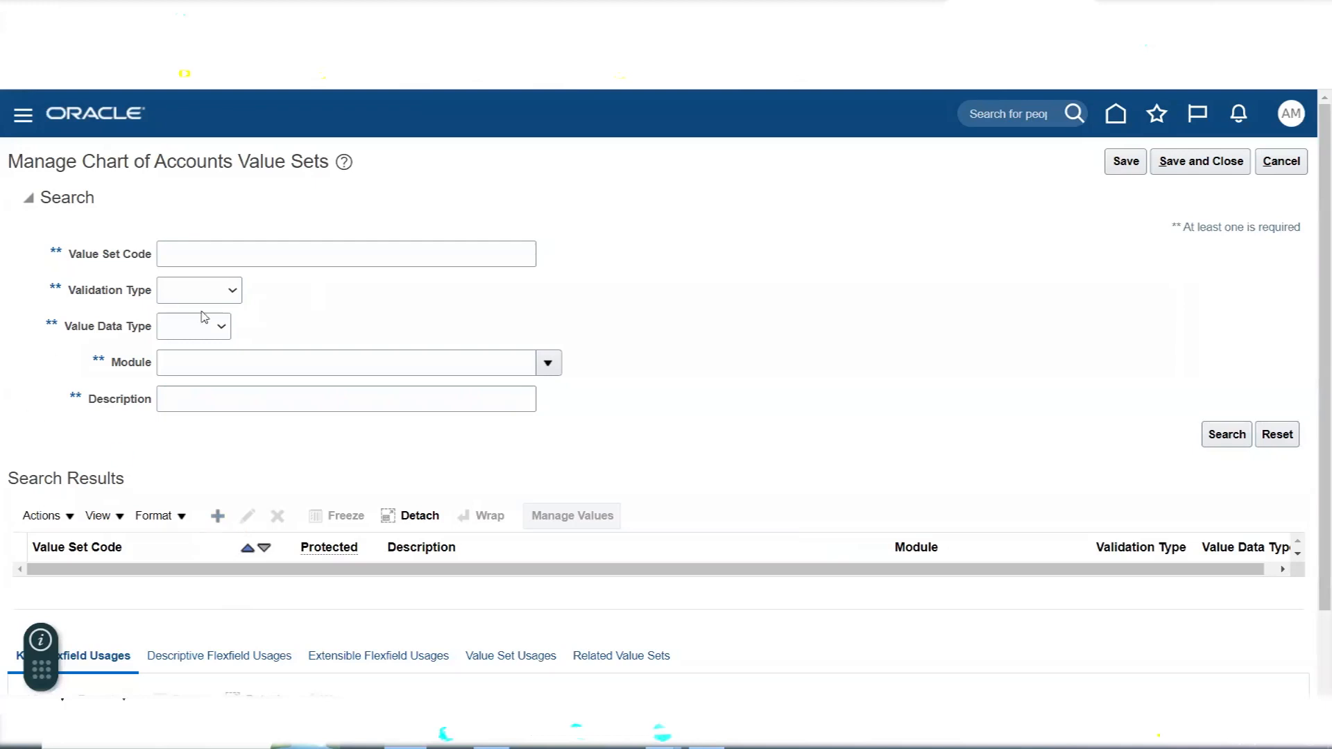
click(226, 205)
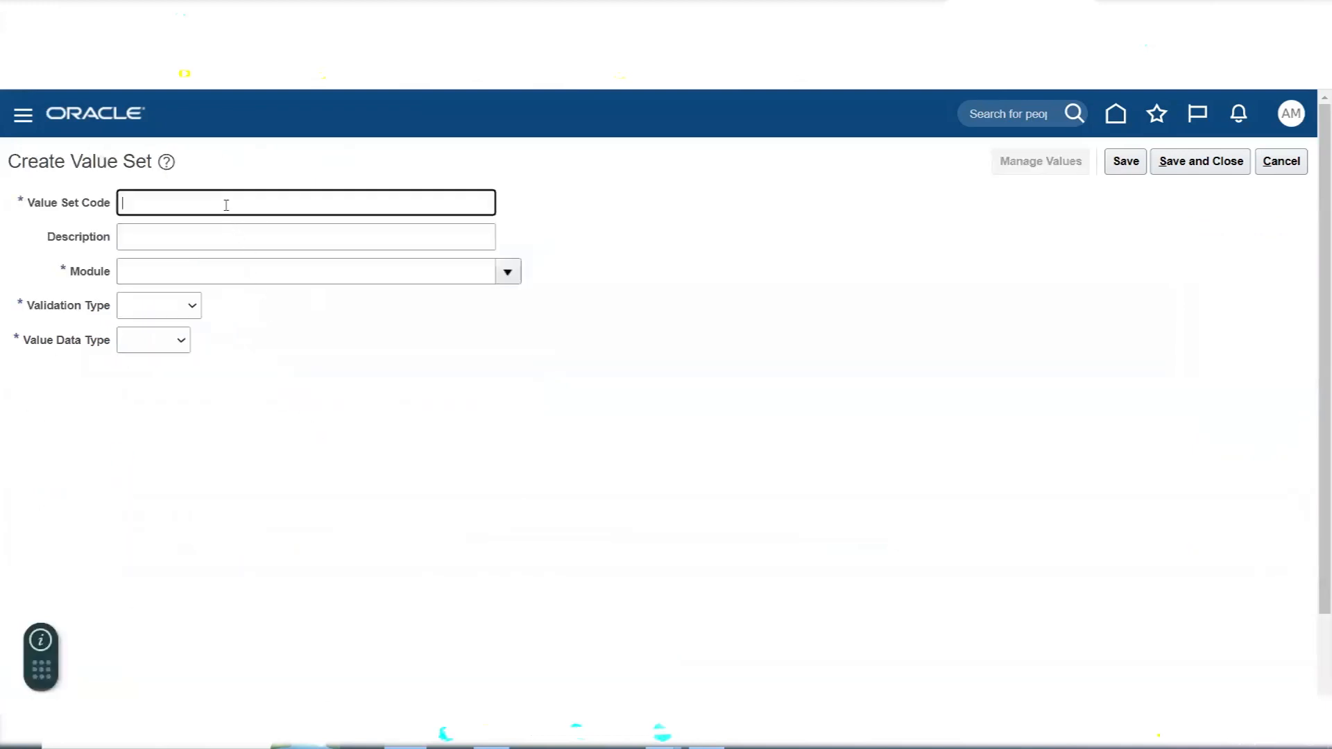
text(AMEX Project)
key(Tab)
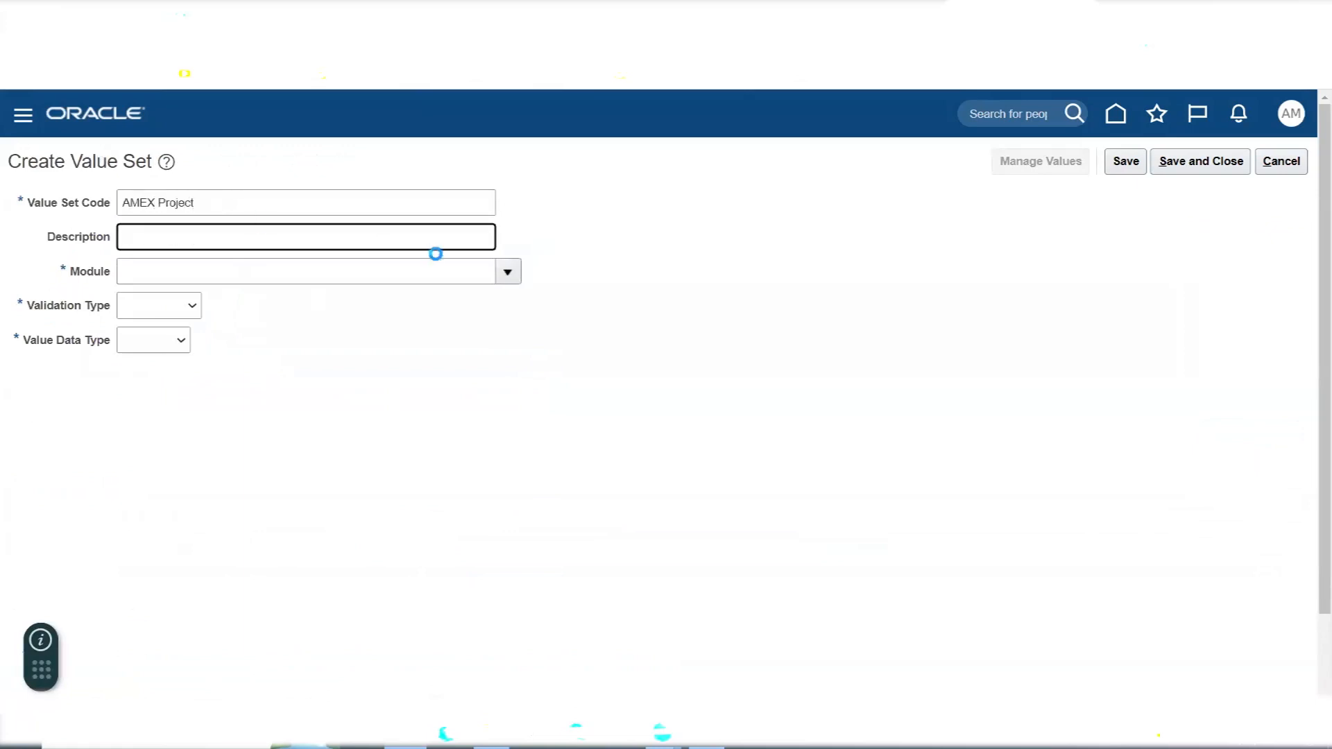
- Set the AMEX Project value set's module to General Ledger, its validation type to Independent and its data type to Character
click(508, 268)
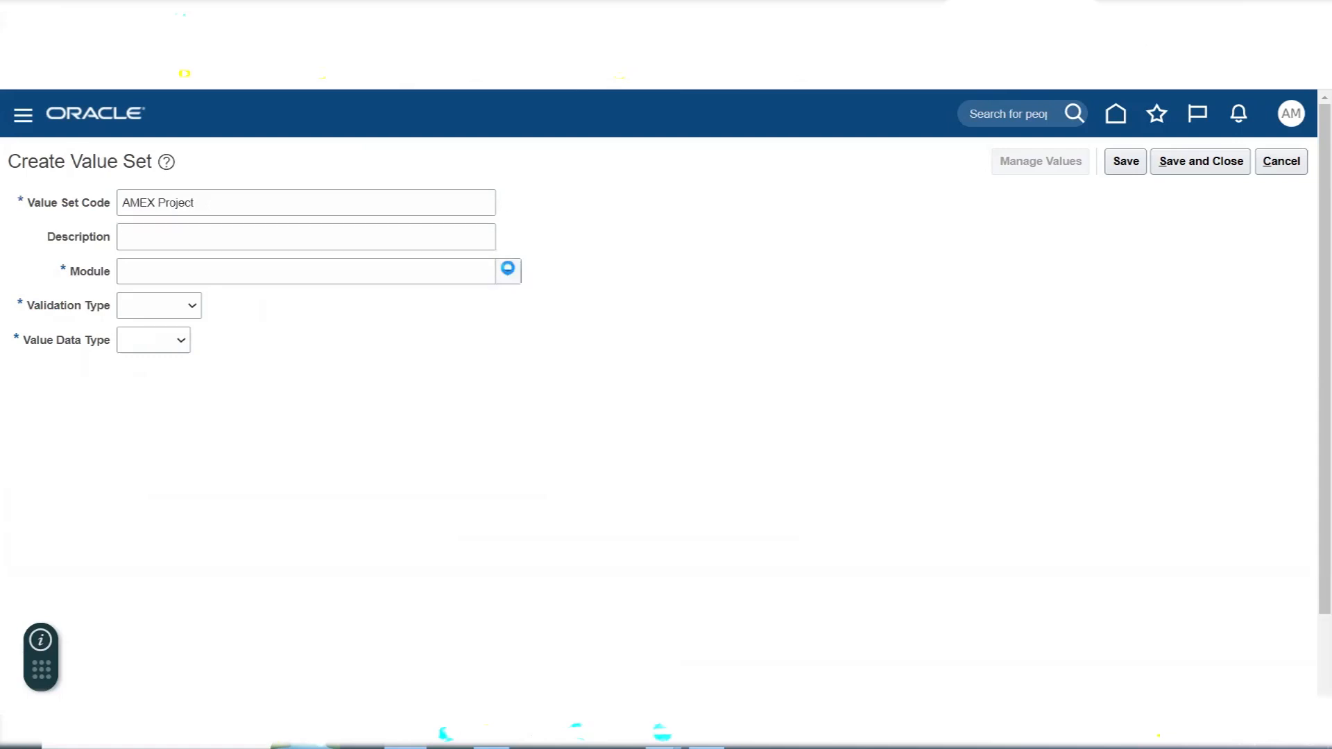
click(178, 342)
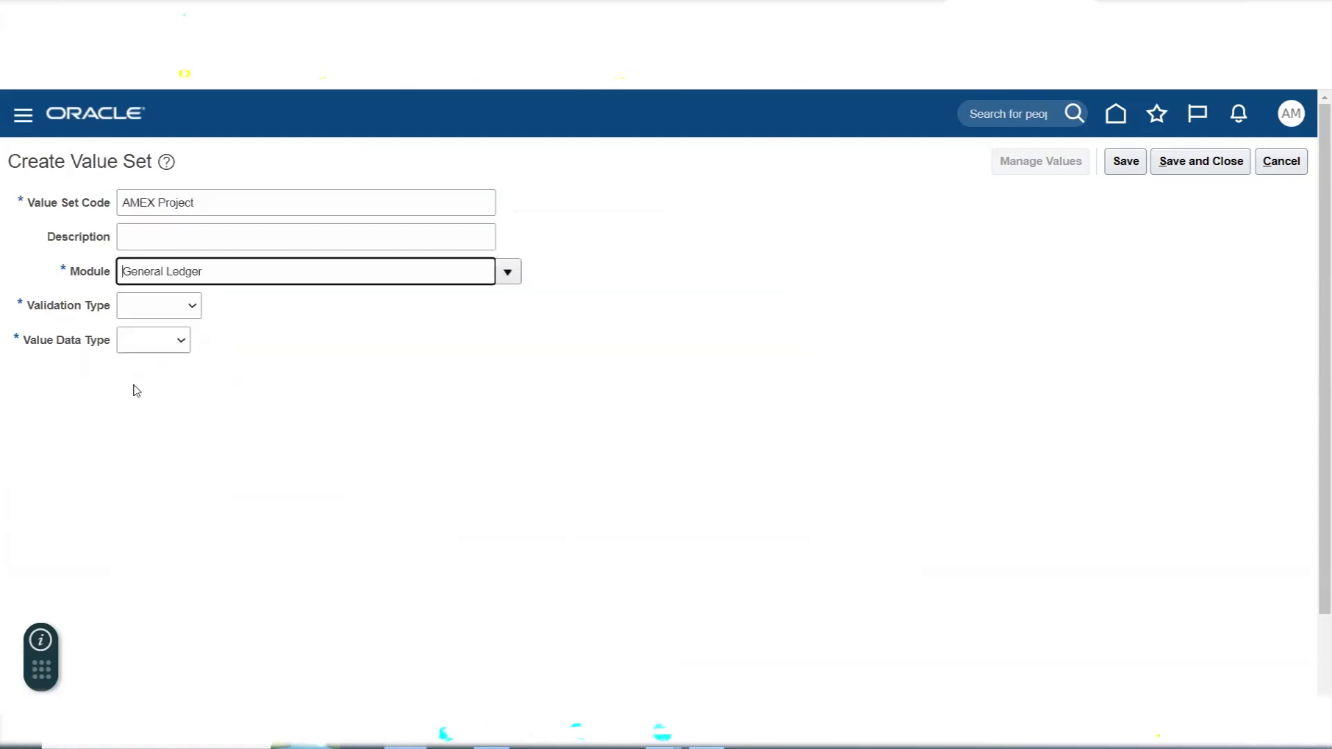
click(141, 306)
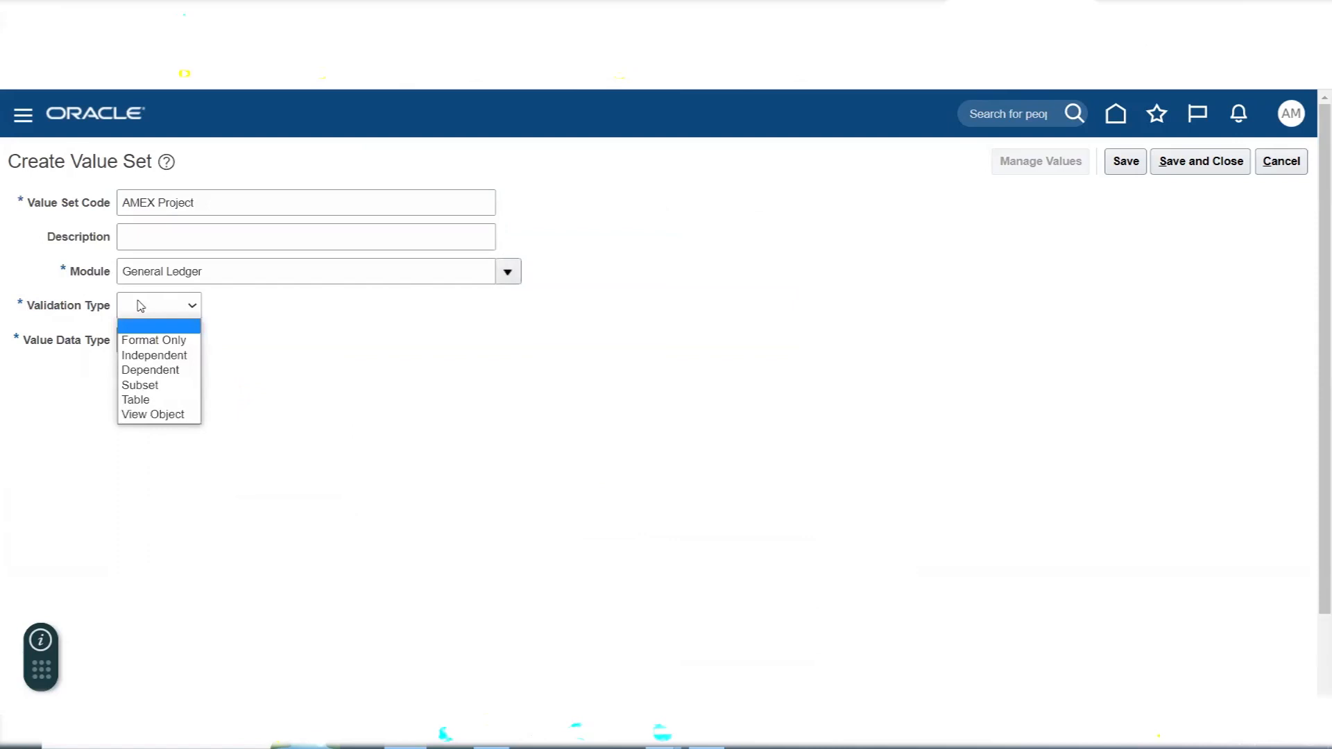
click(154, 356)
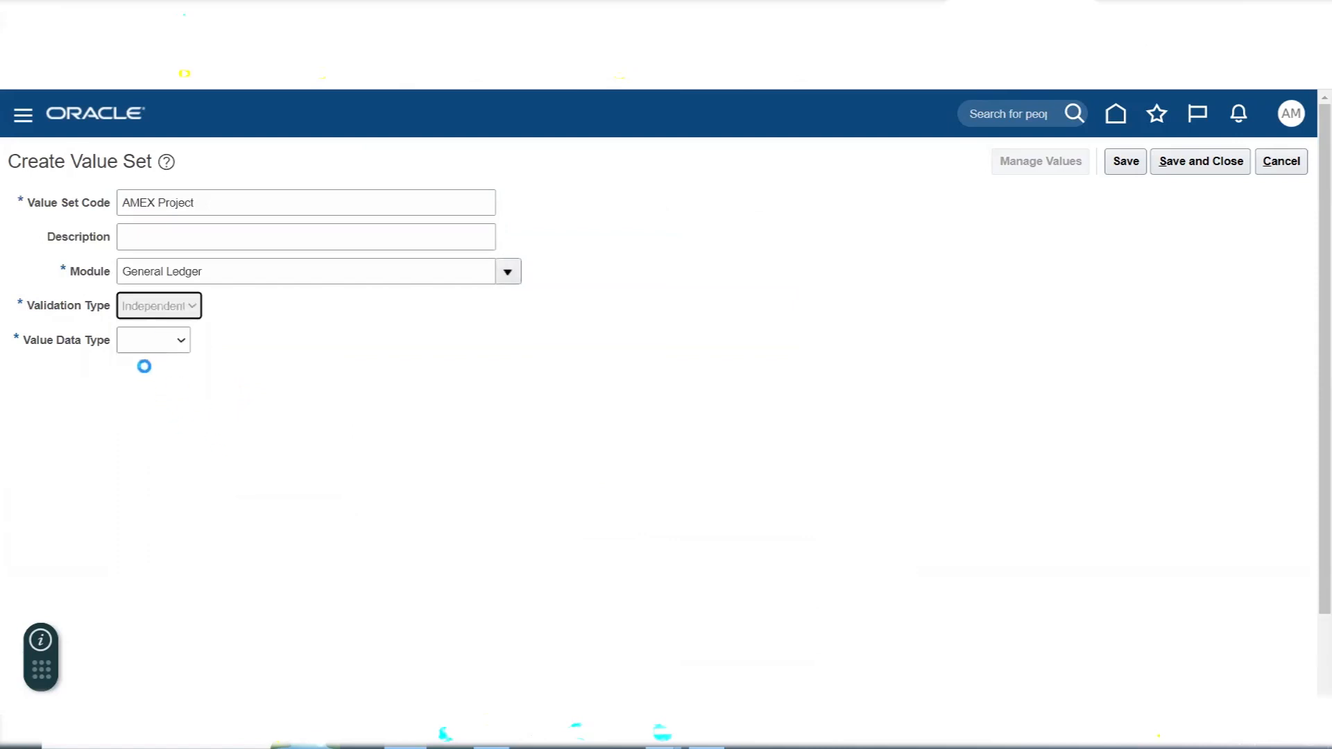
click(206, 346)
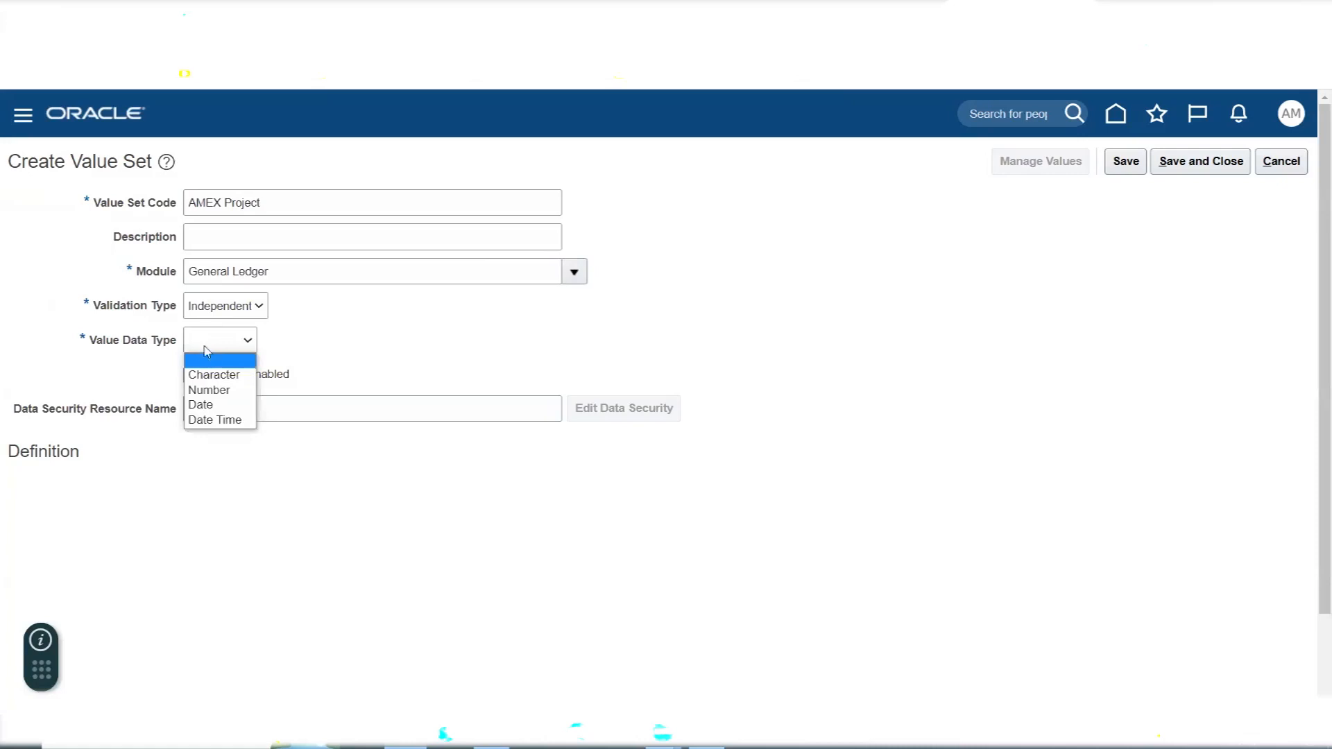
click(210, 376)
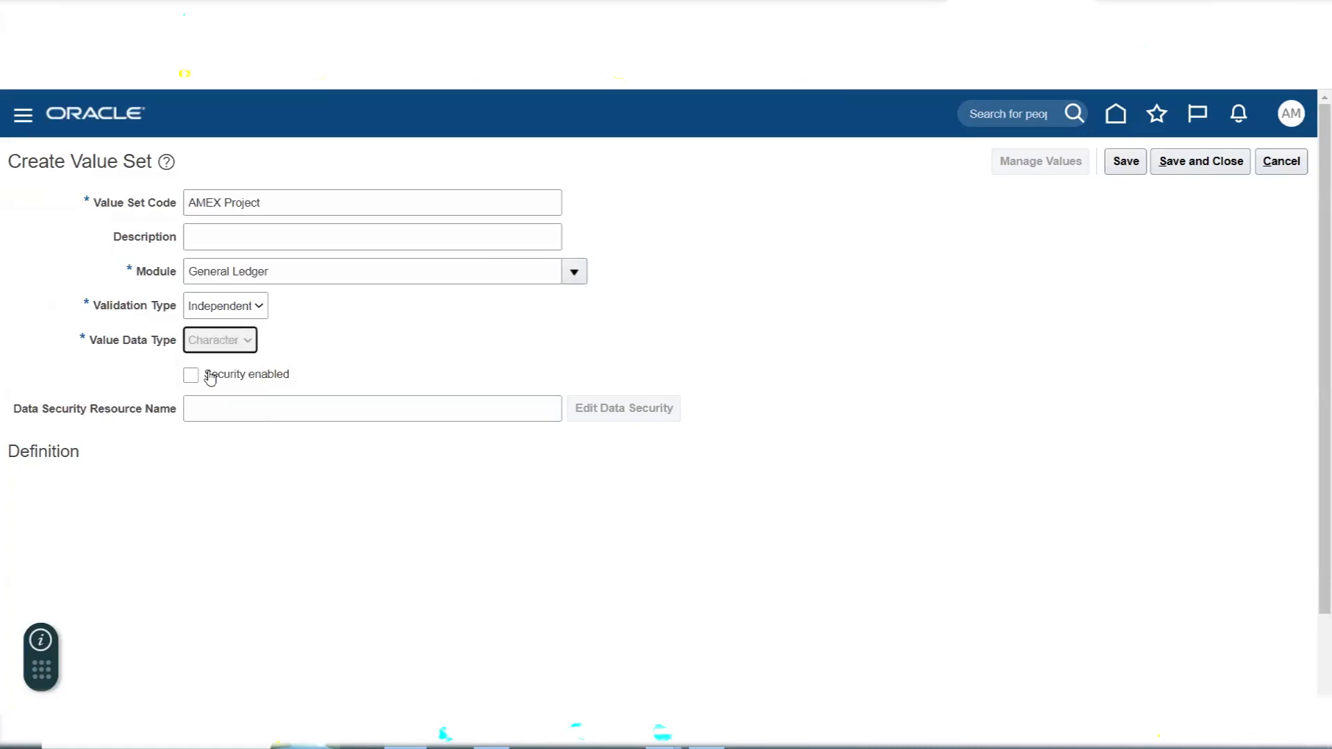
- Give the AMEX Project value set the Text subtype and a maximum length of 4, and save and close it
click(183, 492)
click(173, 524)
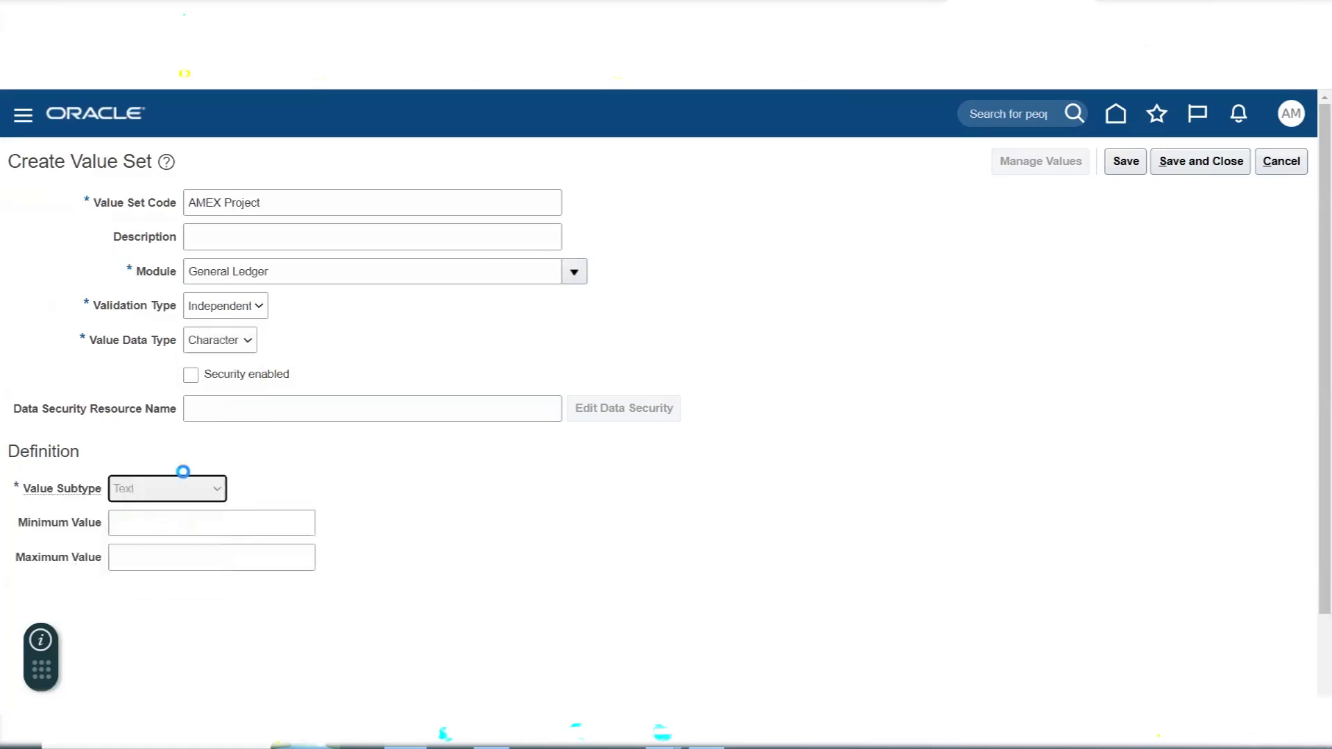
click(161, 521)
text(4)
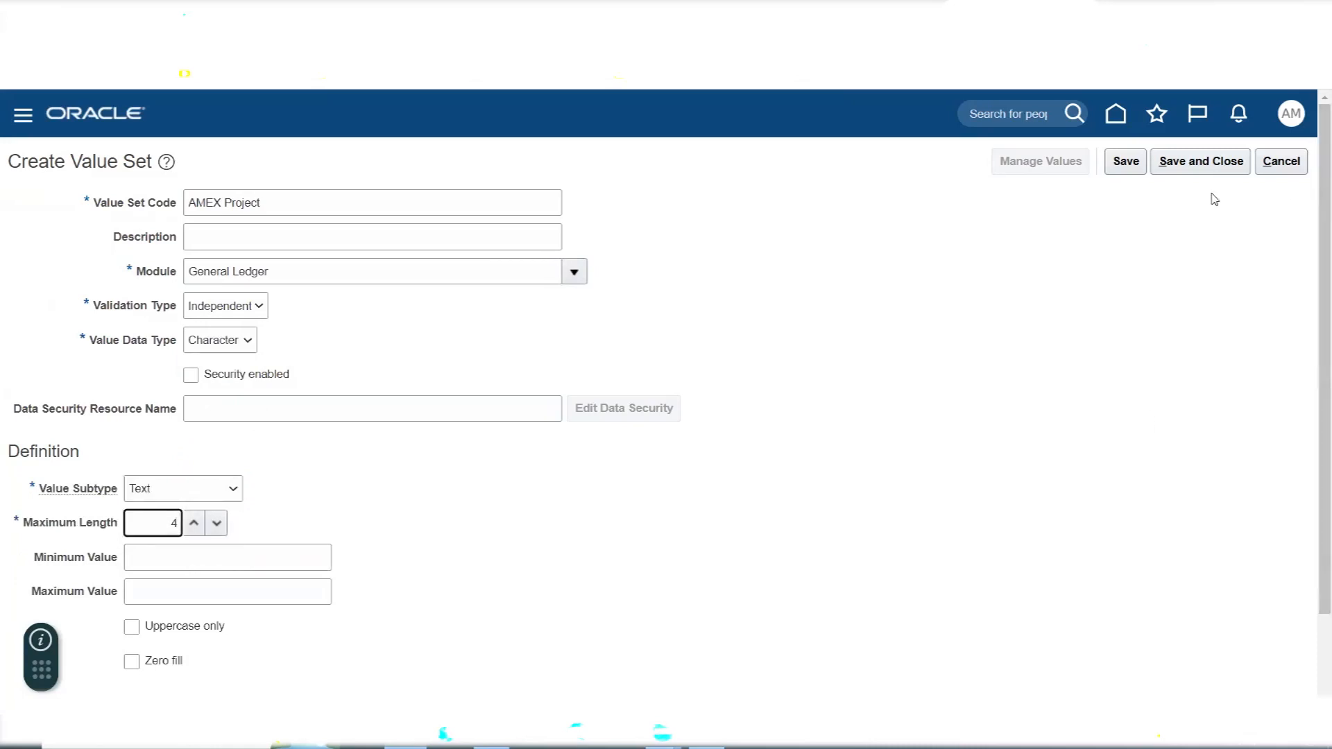
click(1198, 168)
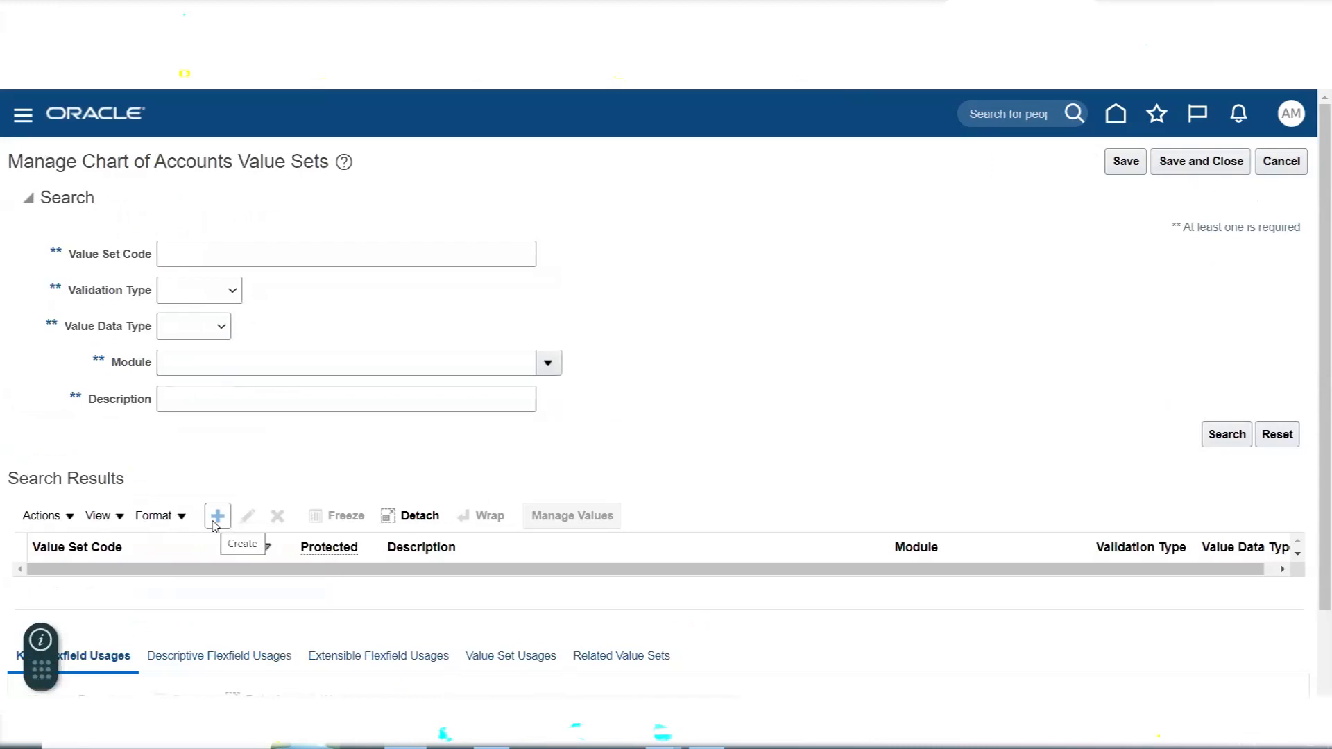
- Start another new value set, then switch to Excel and check the Project, Future1 and Future2 entries in the segment list
click(216, 522)
key(alt+Tab)
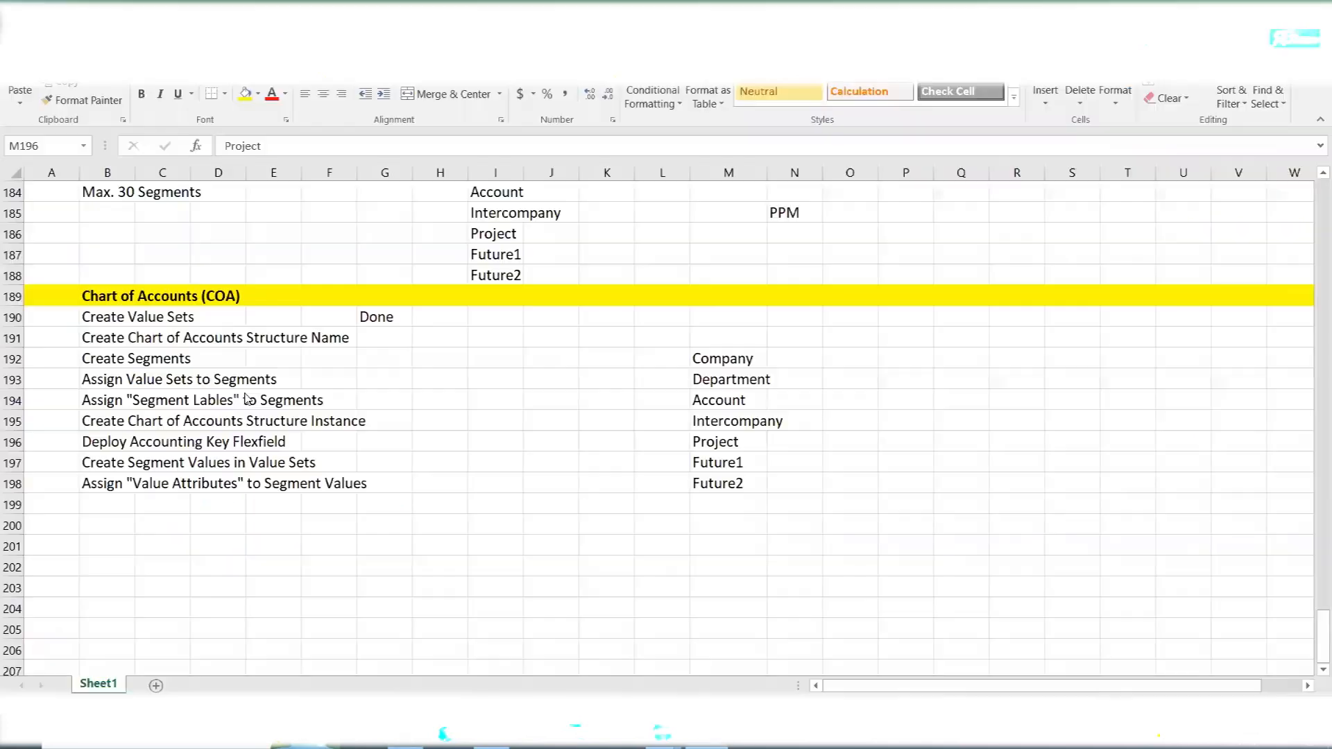
click(713, 444)
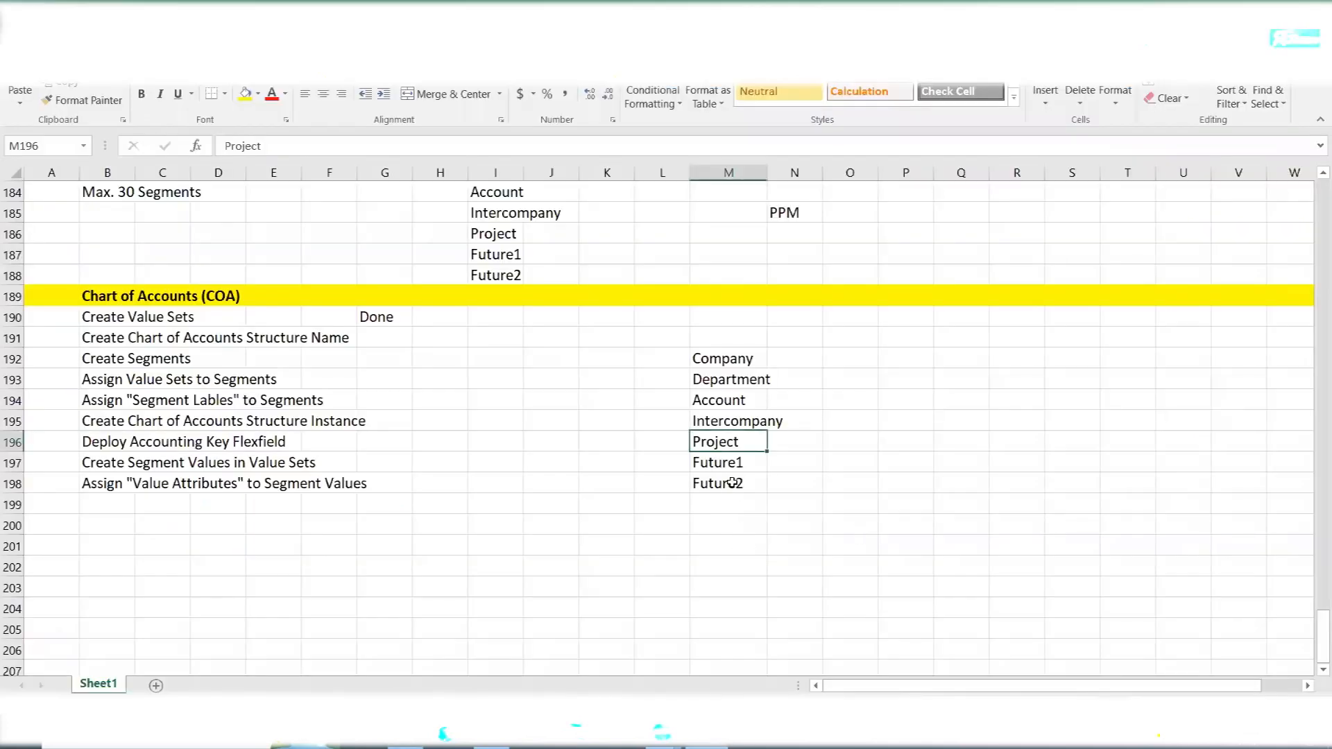
click(725, 463)
click(730, 486)
- Return to Oracle Fusion and enter AMEX Future1 as the code of the new value set
key(alt+Tab)
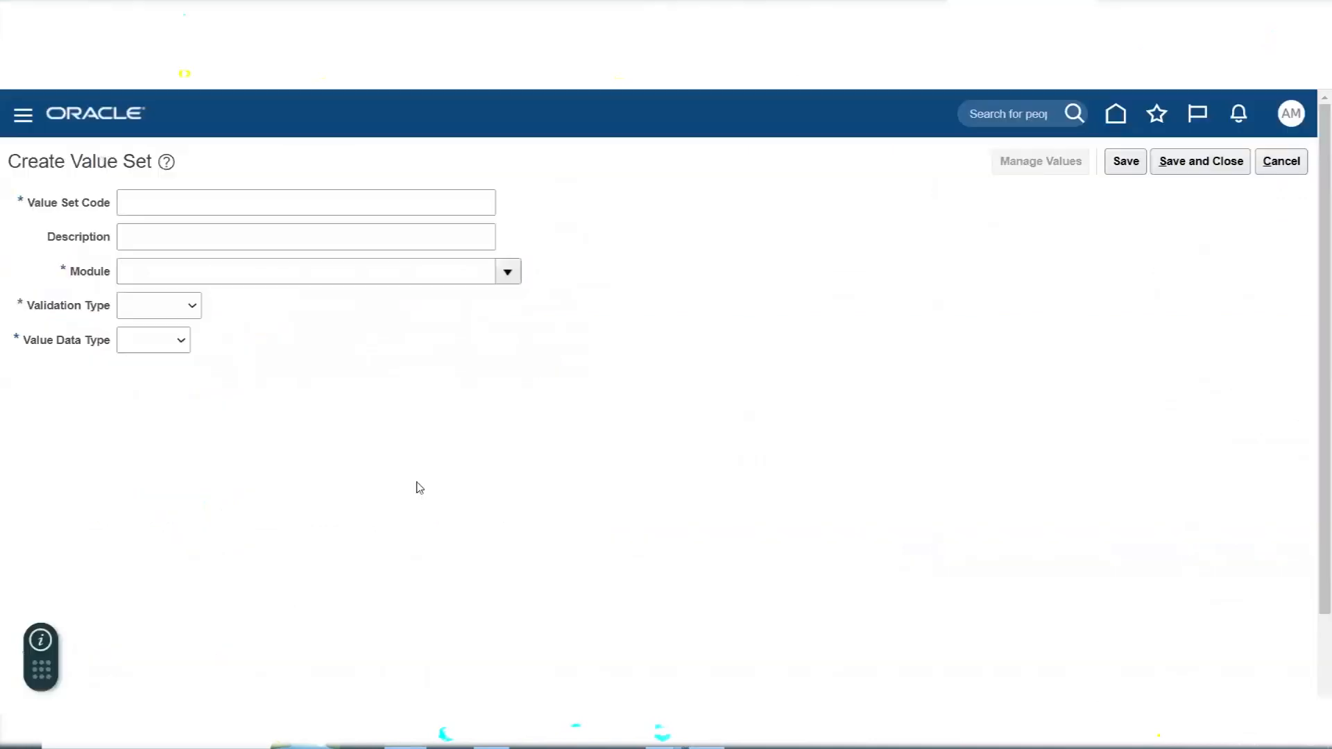
click(153, 206)
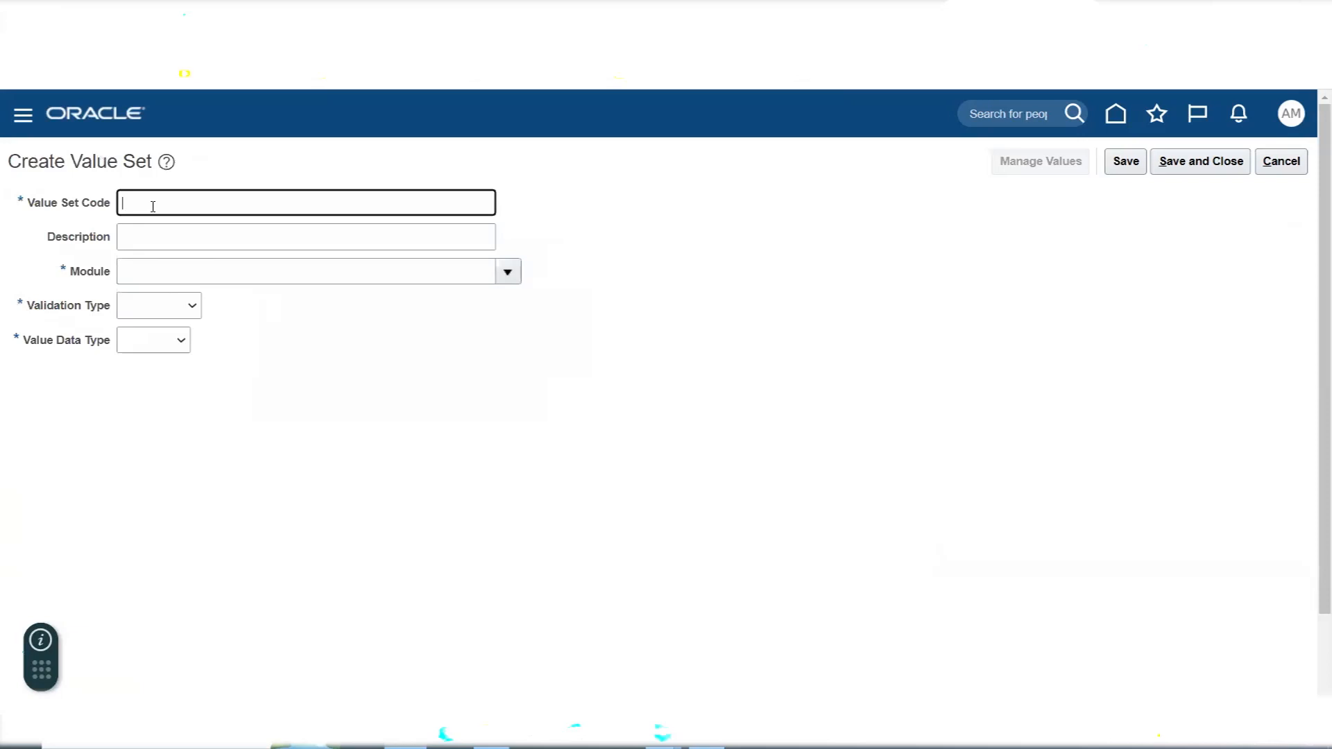
text(AMEX Future1)
key(Tab)
- Set the AMEX Future1 value set's module to General Ledger, its validation type to Independent and its data type to Character
click(510, 282)
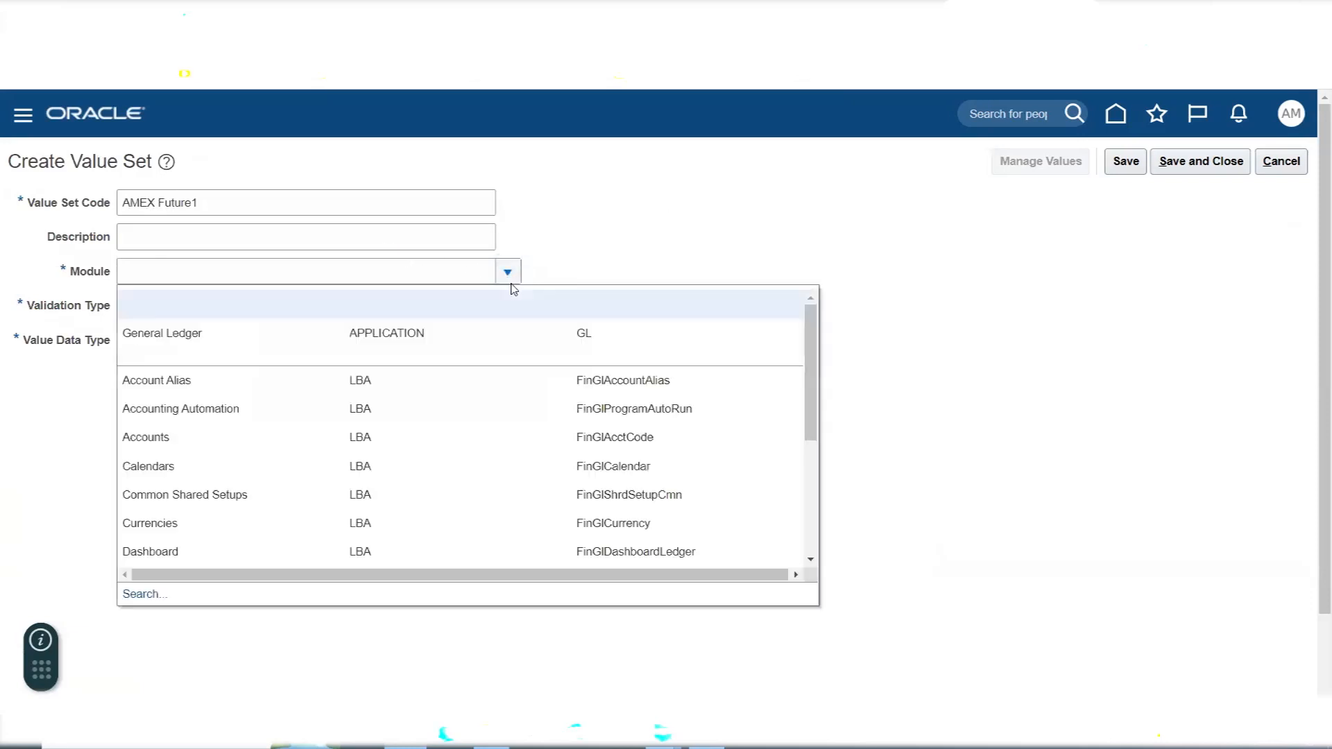
click(383, 345)
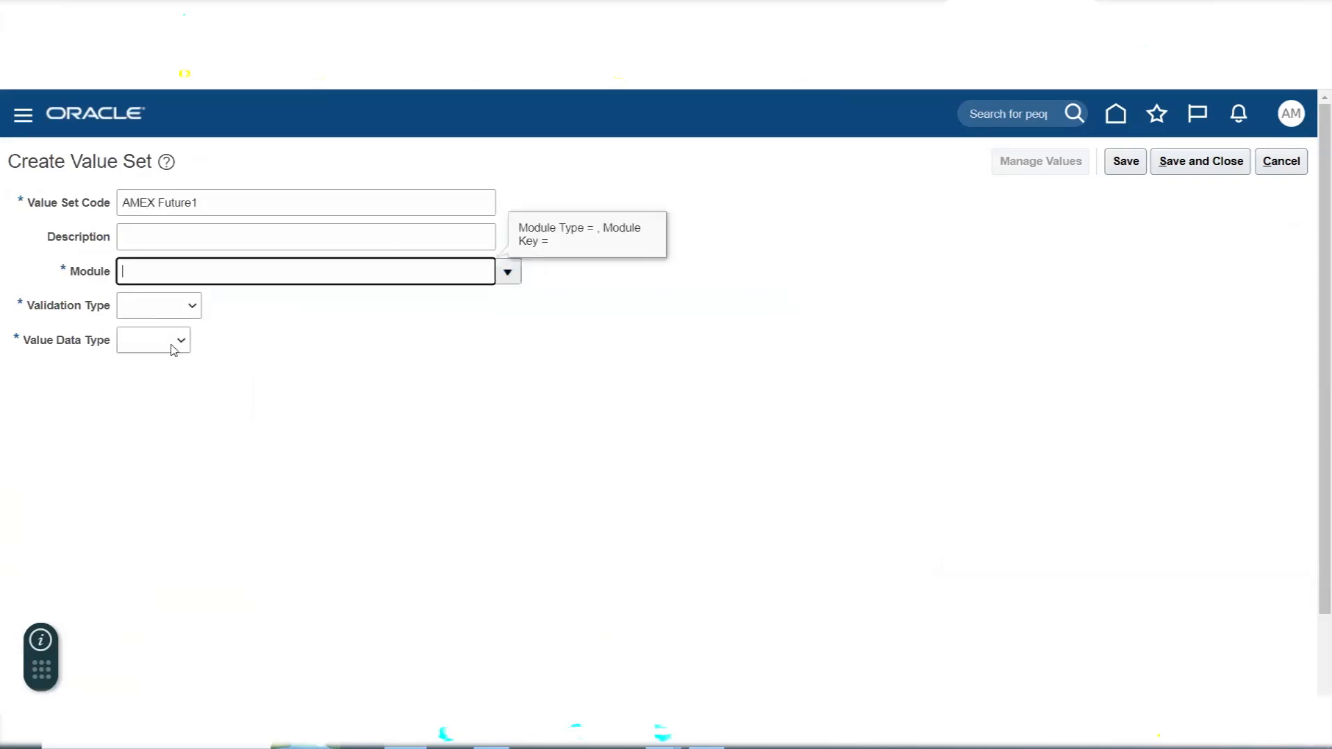
click(162, 308)
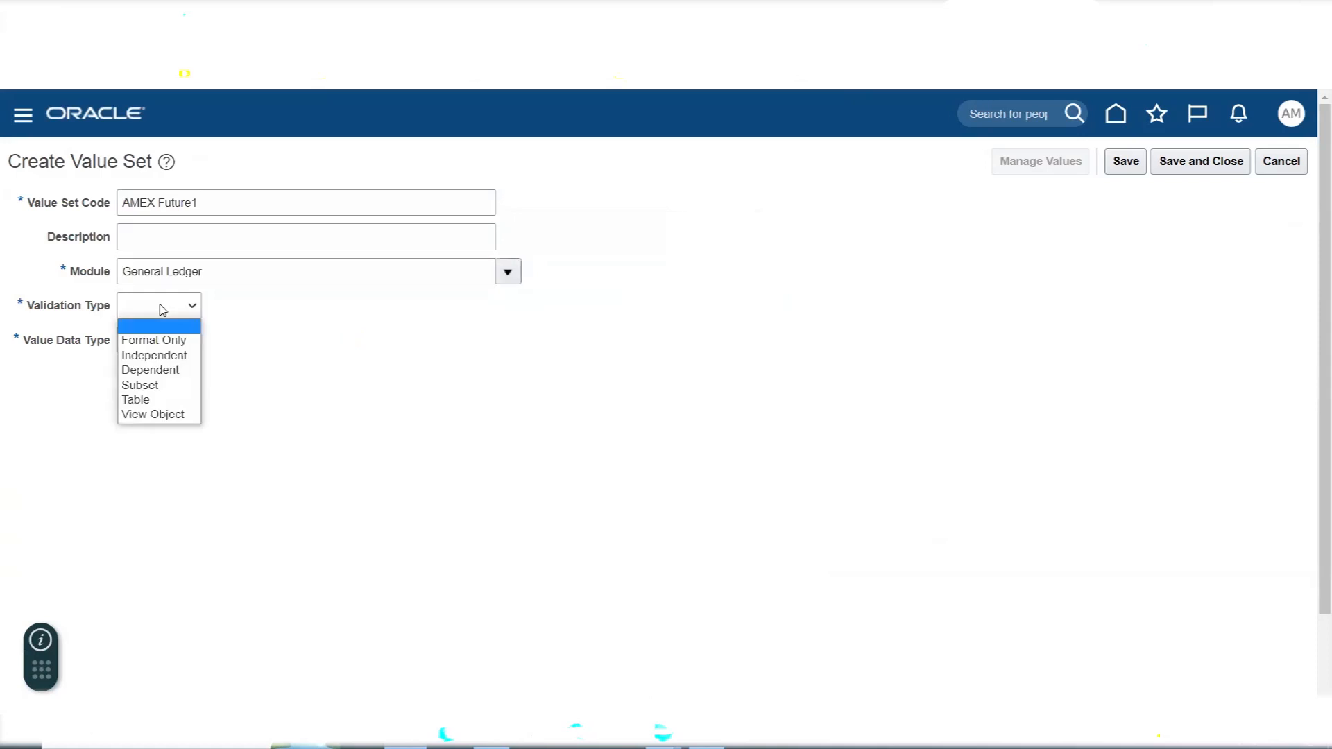
click(179, 357)
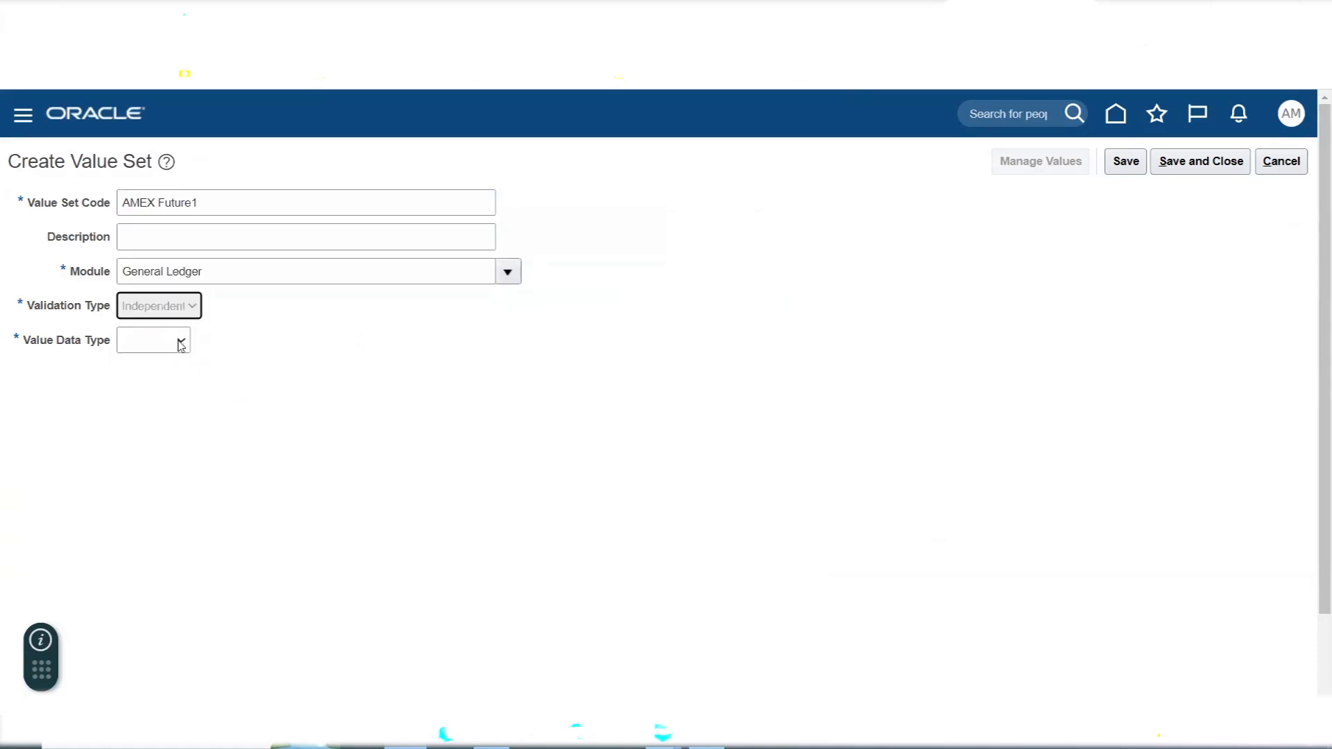
click(186, 347)
click(202, 376)
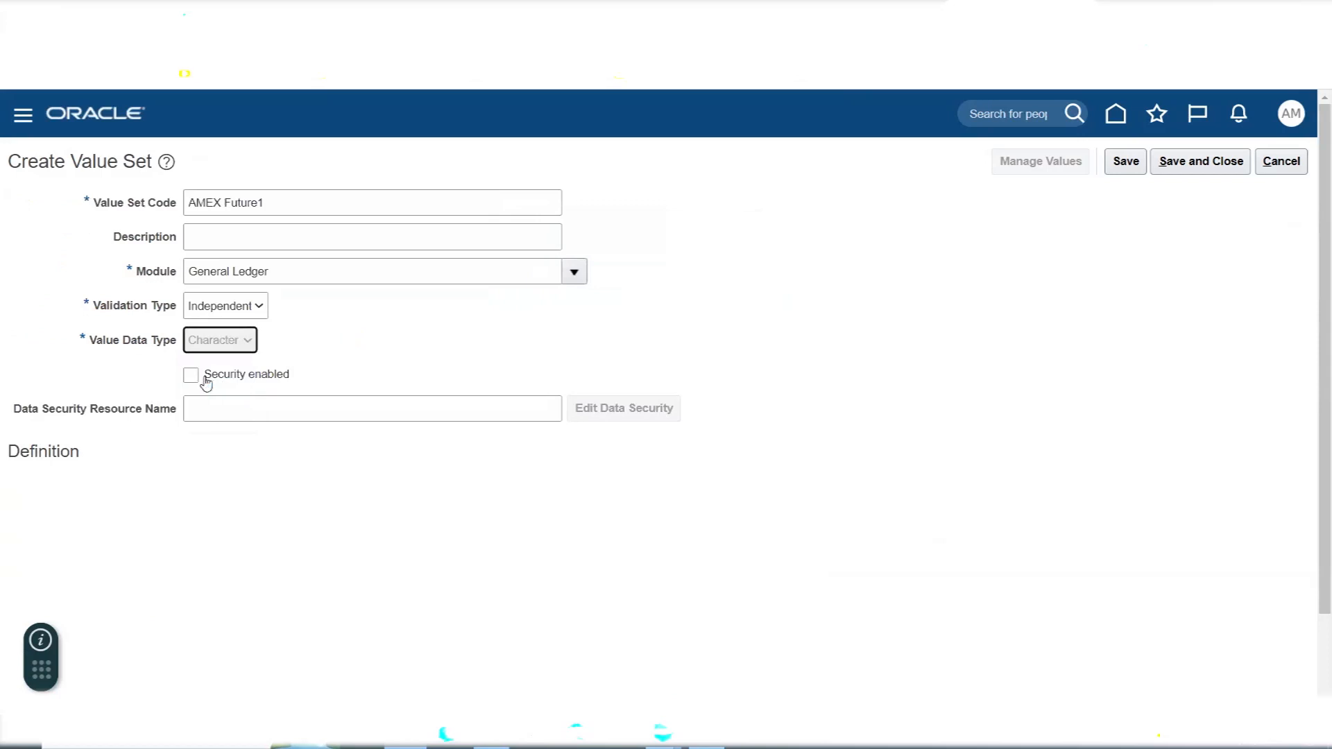
- Give the AMEX Future1 value set the Text subtype and a maximum length of 4, and save and close it
click(135, 486)
click(143, 525)
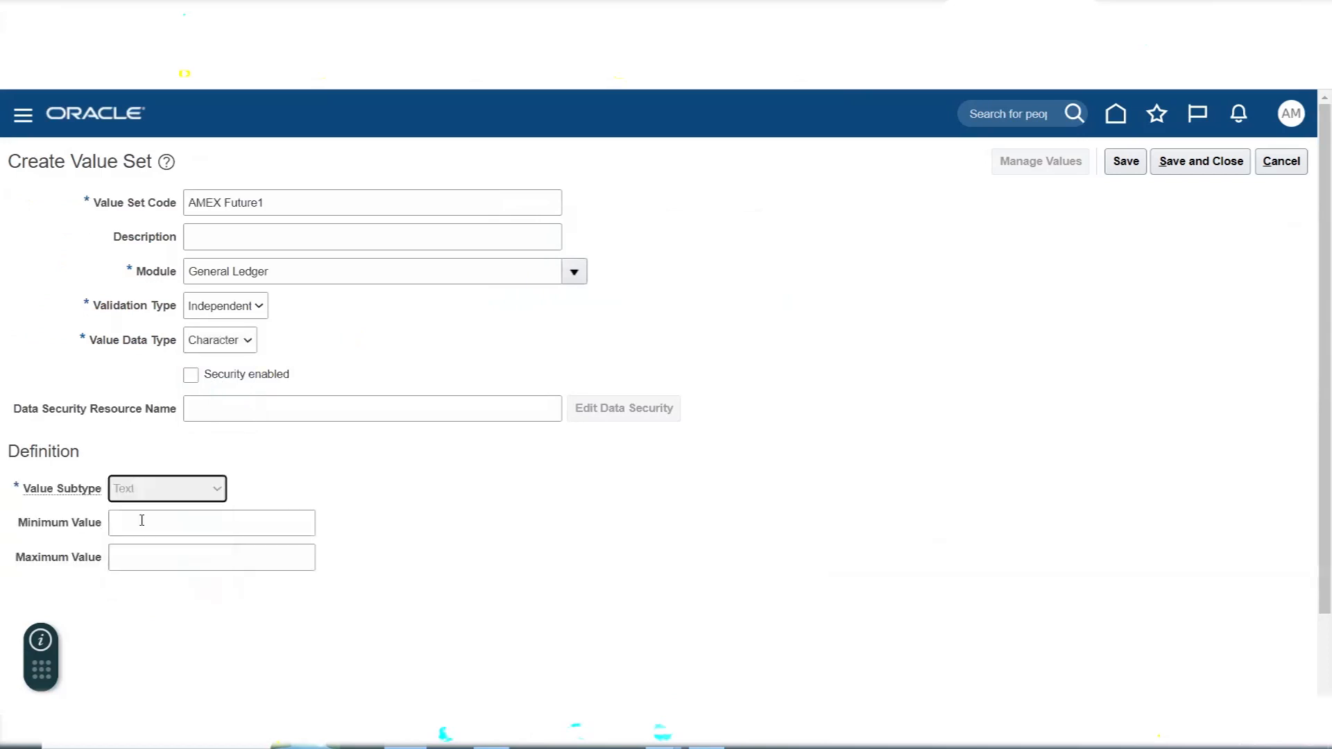
click(141, 521)
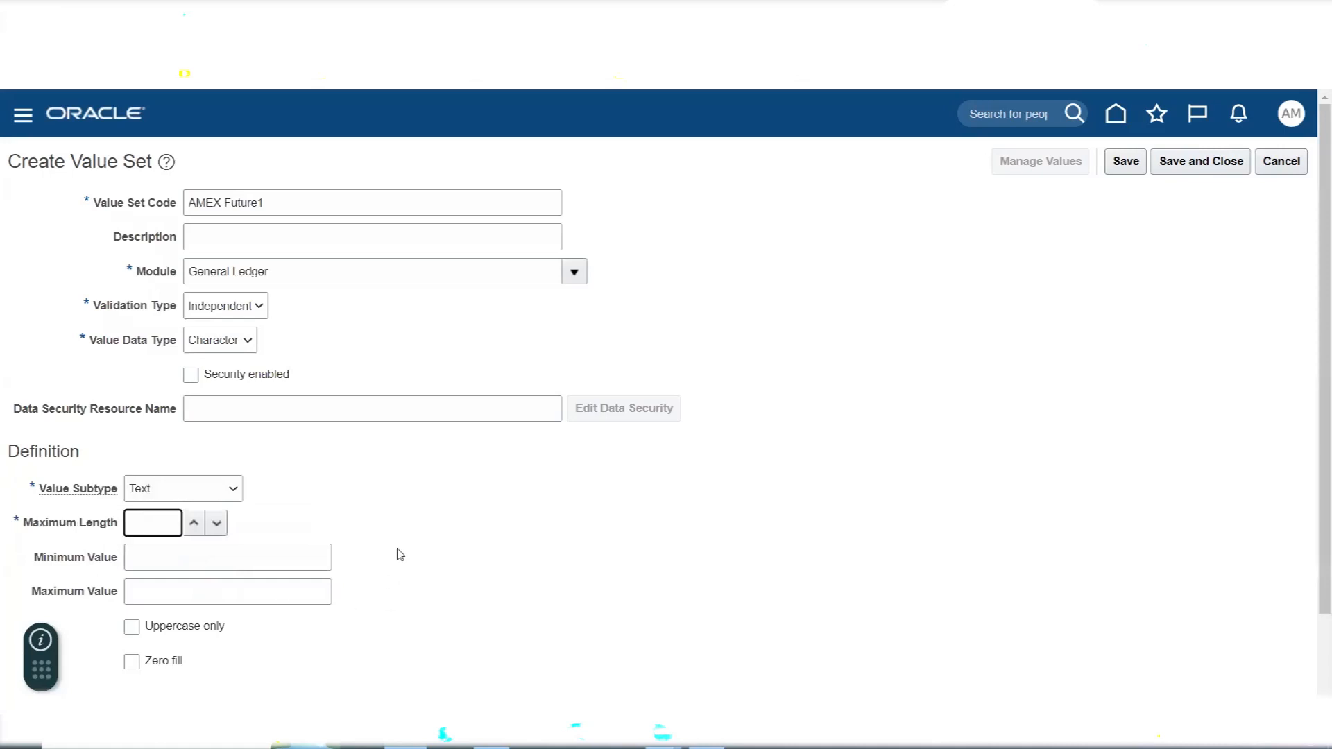
text(4)
click(1200, 164)
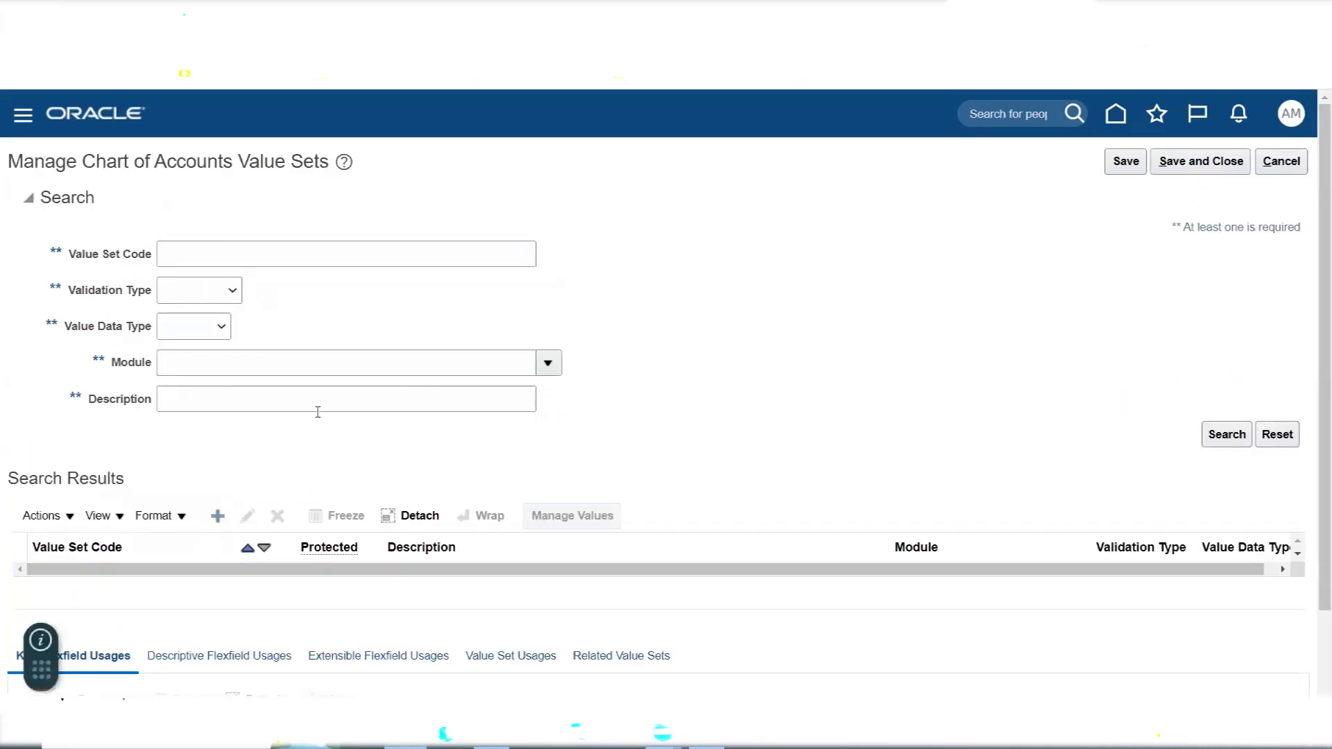
- Start a new value set with the code AMEX Future2
click(269, 204)
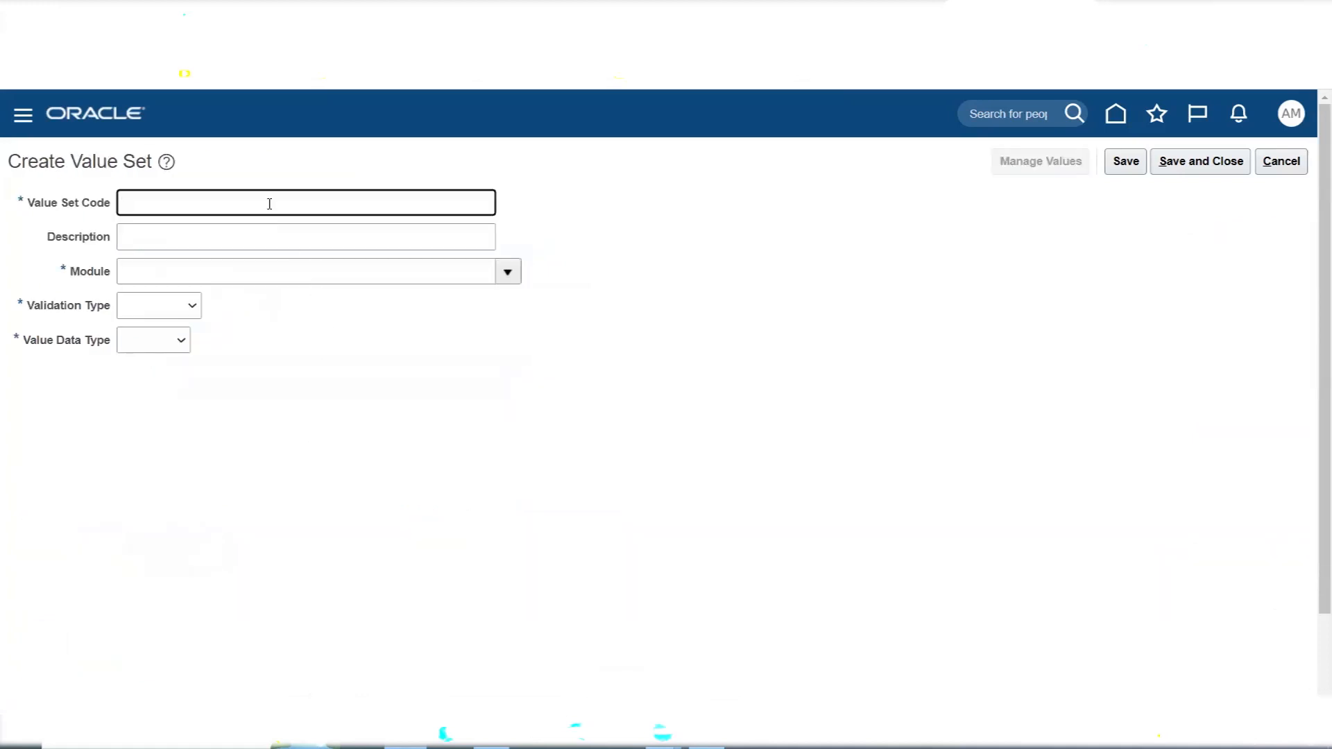
text(AME)
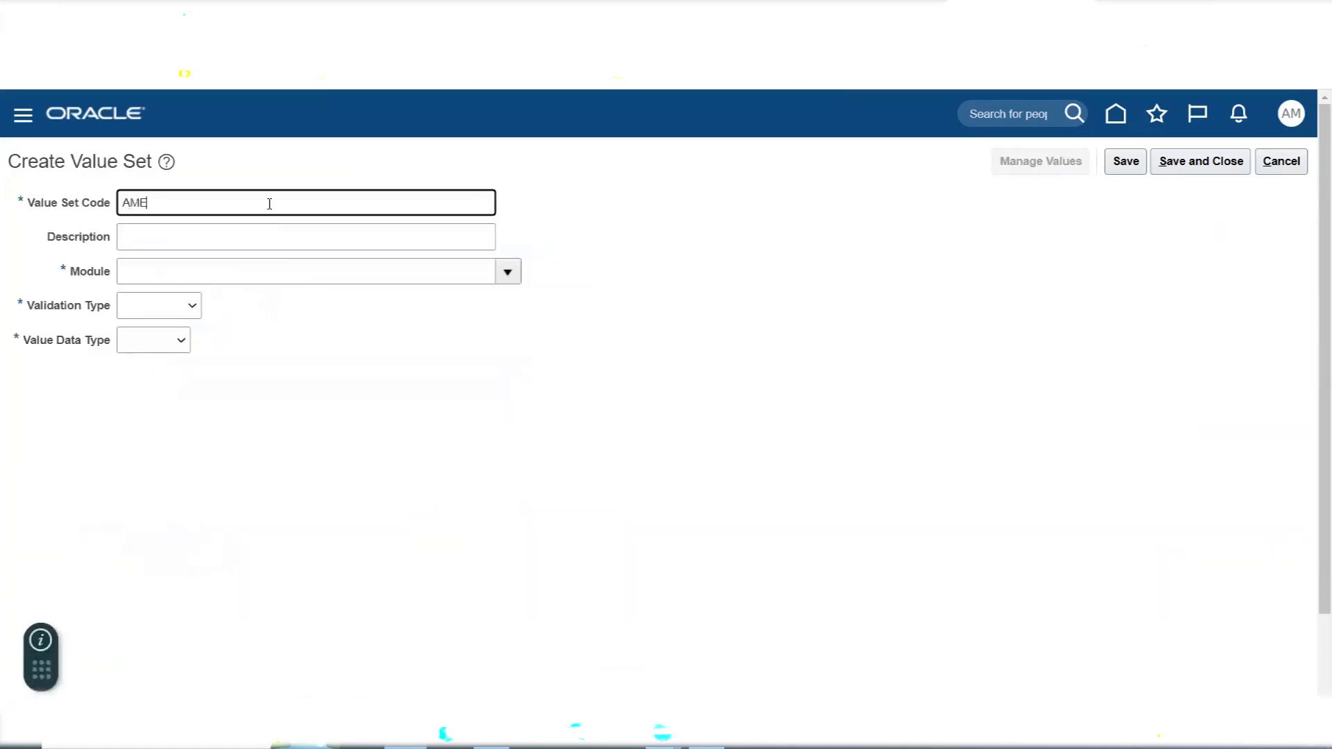
text(X Future2)
key(Tab)
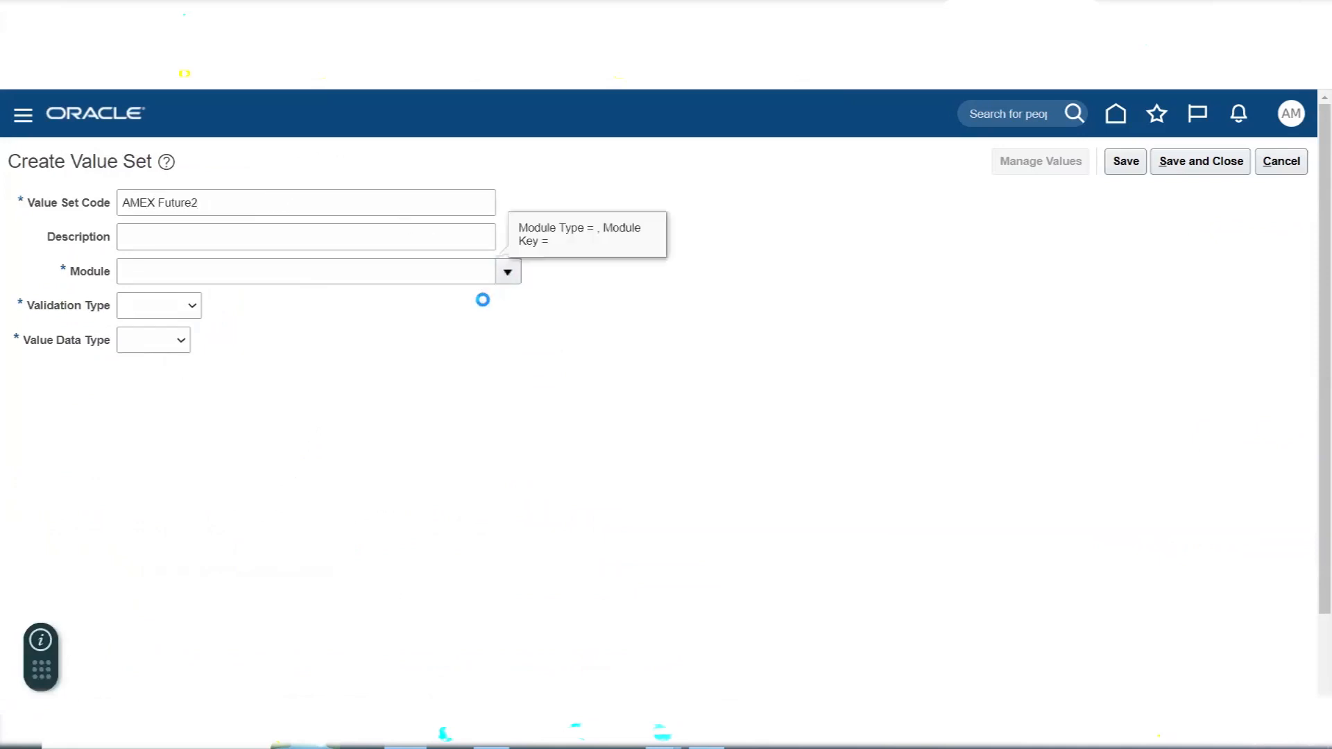
- Set the AMEX Future2 value set's module to General Ledger, its validation type to Independent and its data type to Character
click(355, 333)
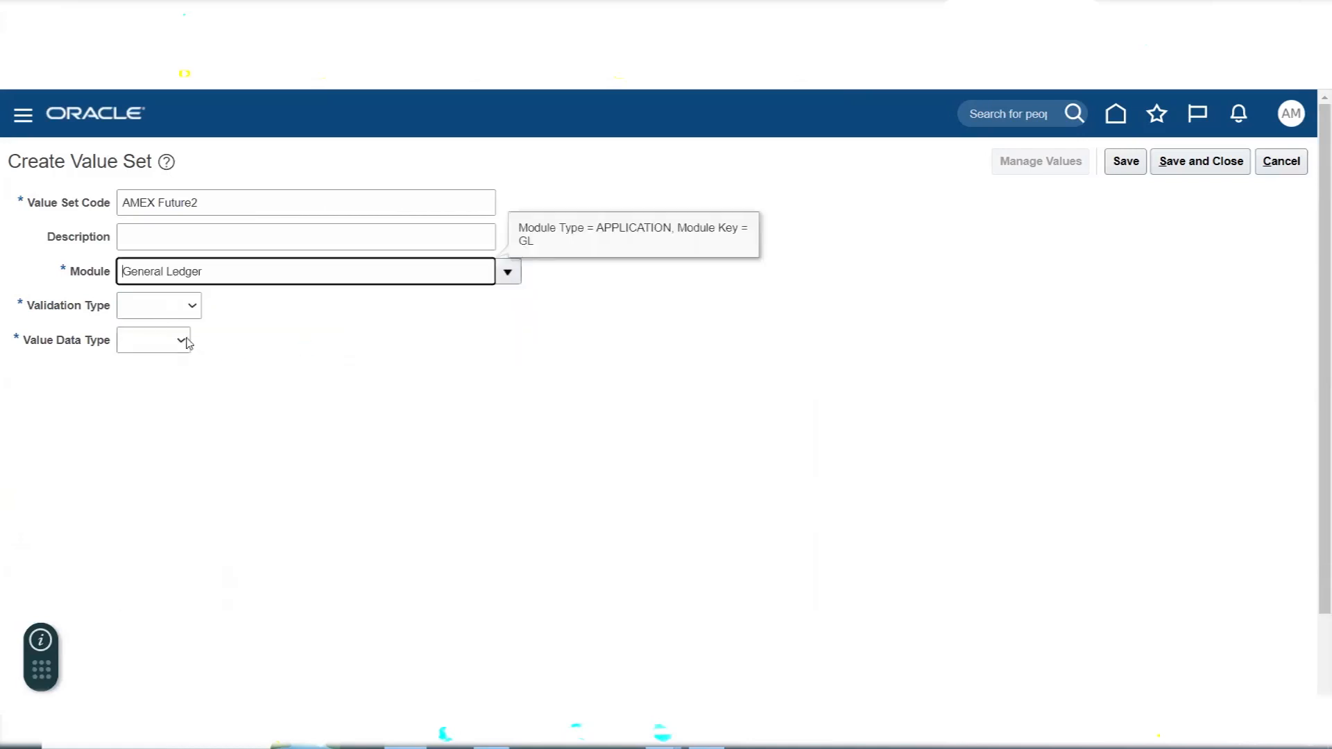
click(154, 312)
click(174, 356)
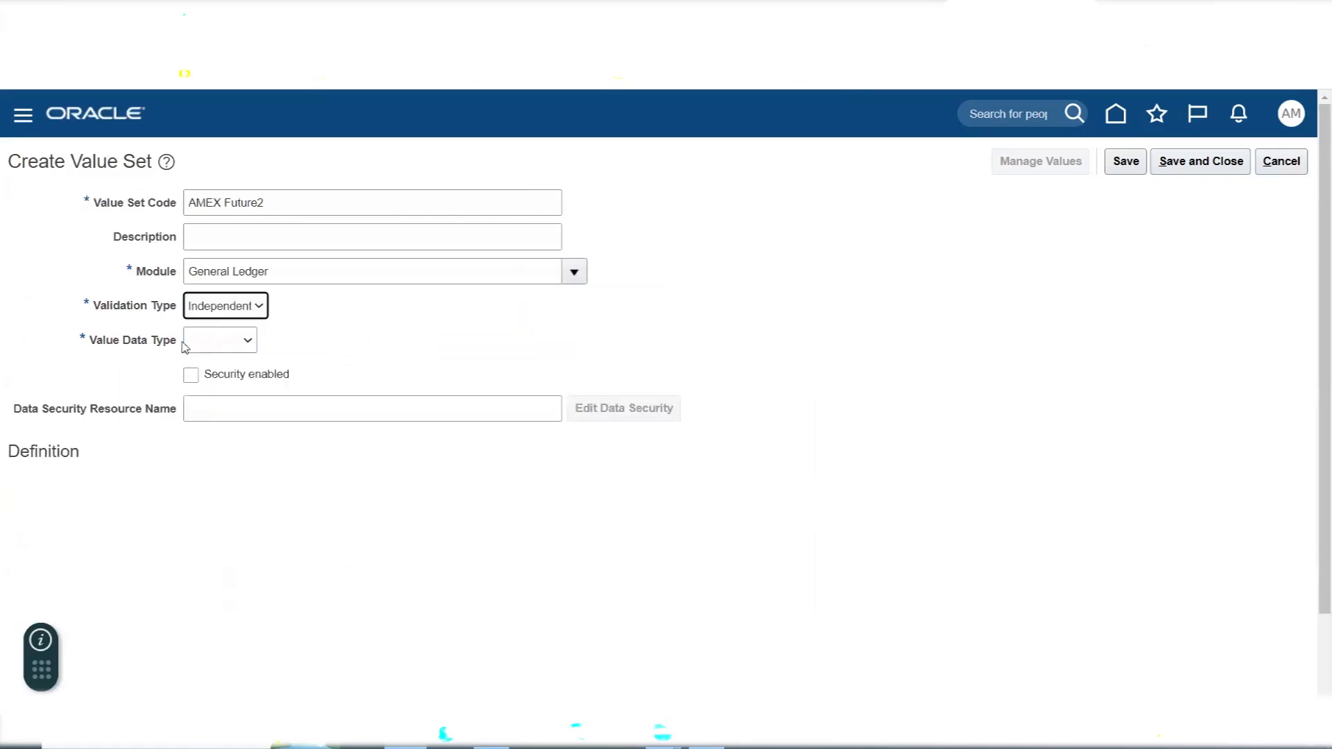
click(197, 346)
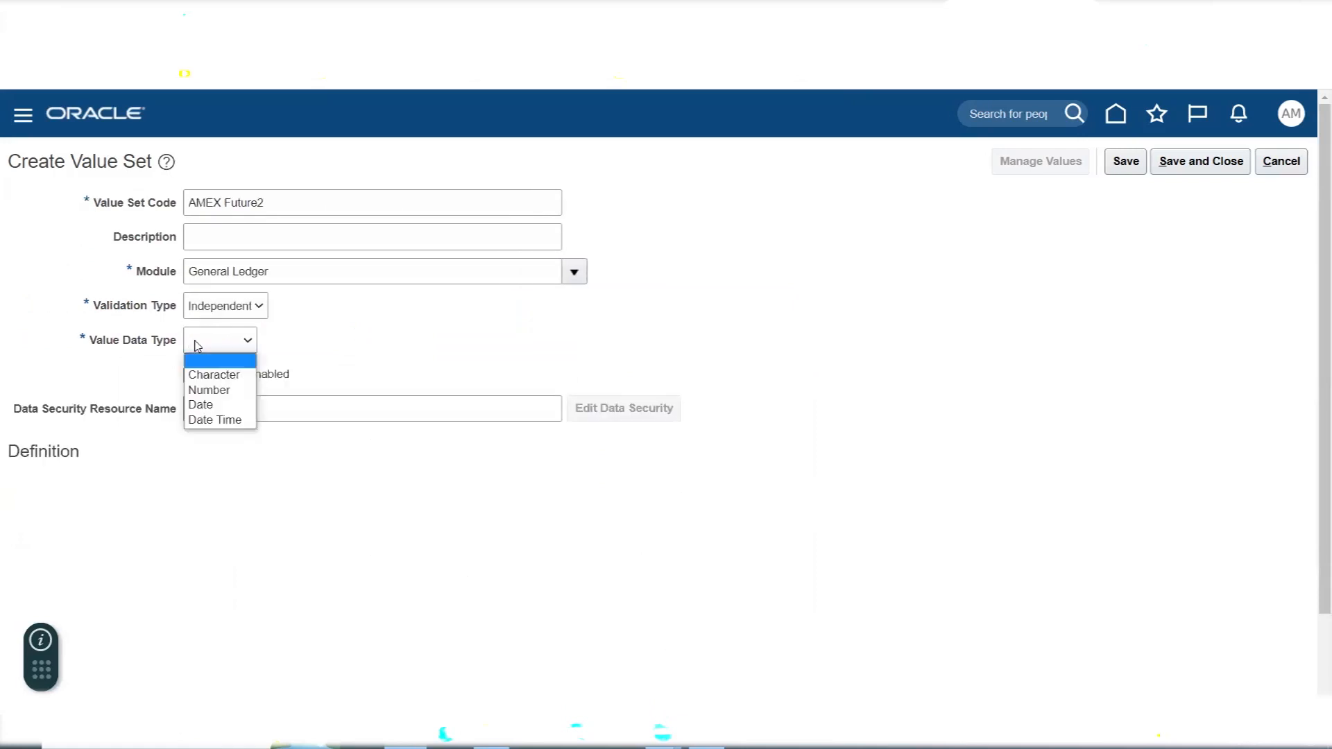
click(215, 377)
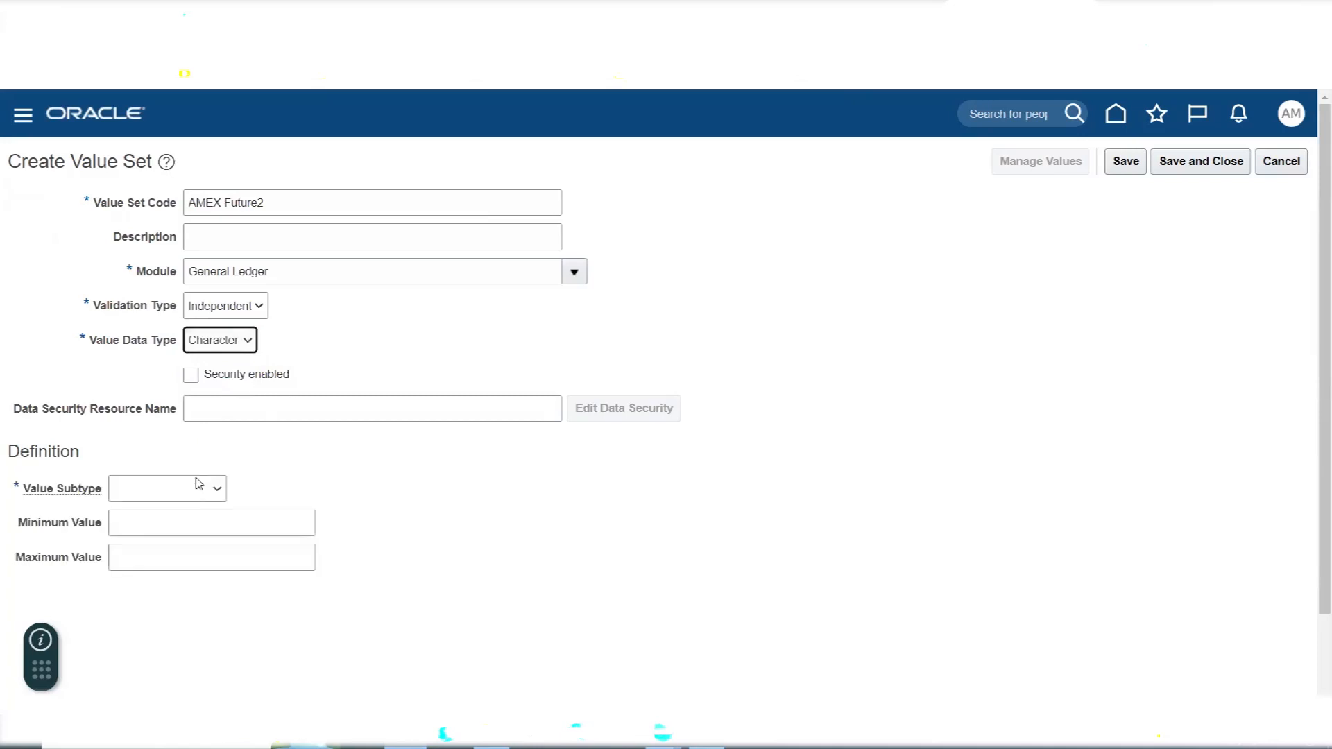
- Give the AMEX Future2 value set the Text subtype and a maximum length, and save and close it
click(199, 487)
click(170, 518)
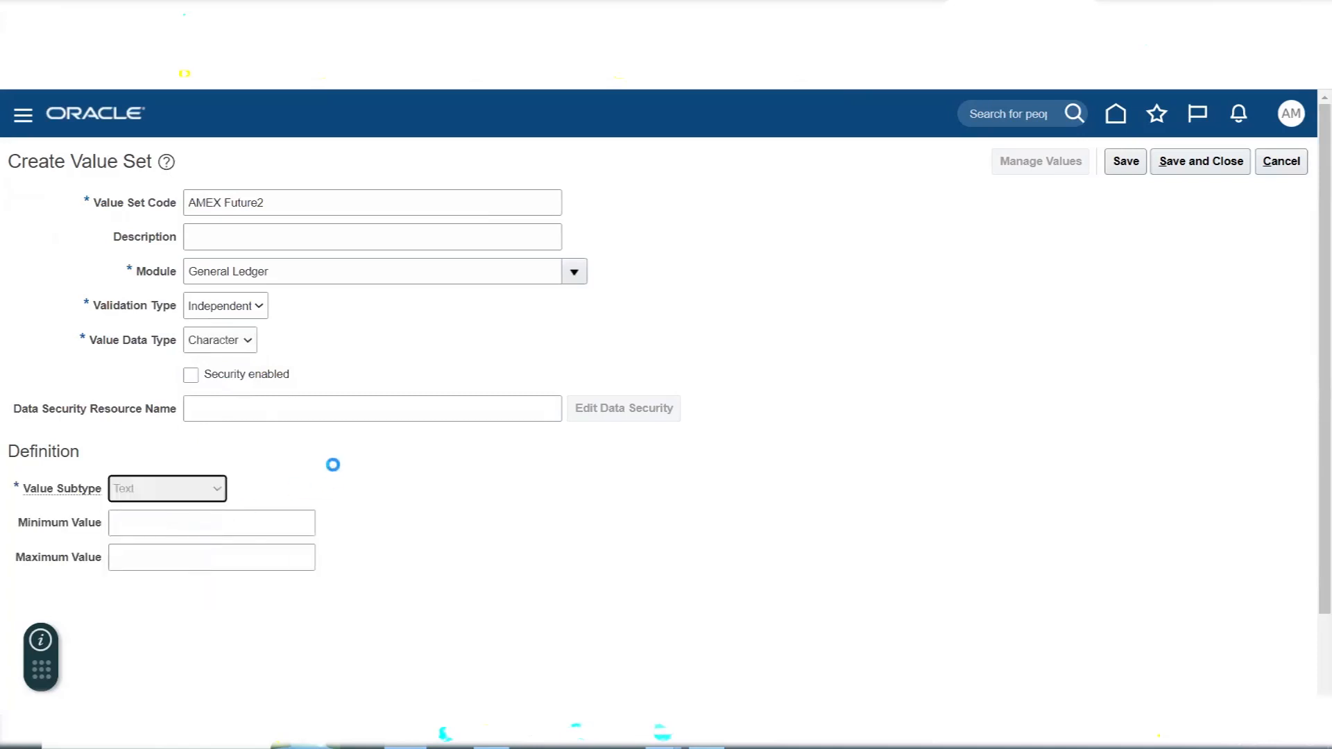
click(136, 532)
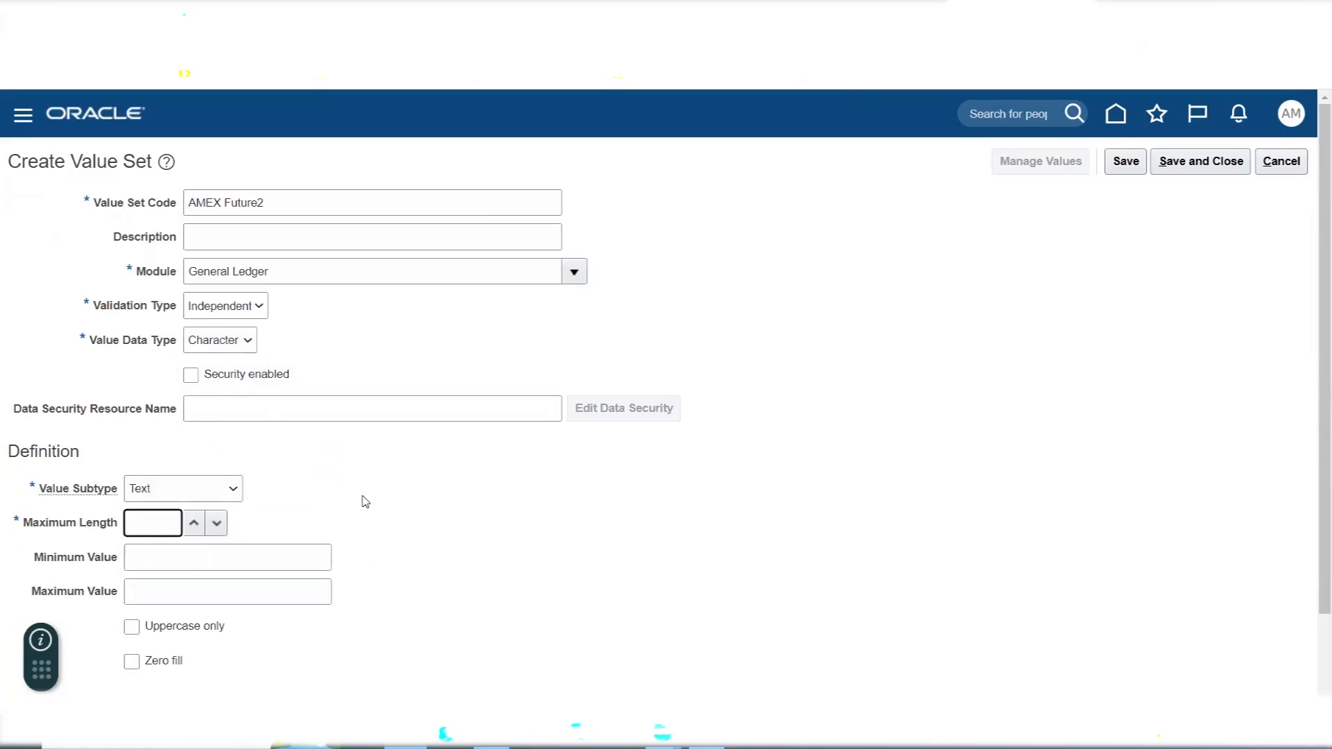
click(407, 536)
click(1201, 161)
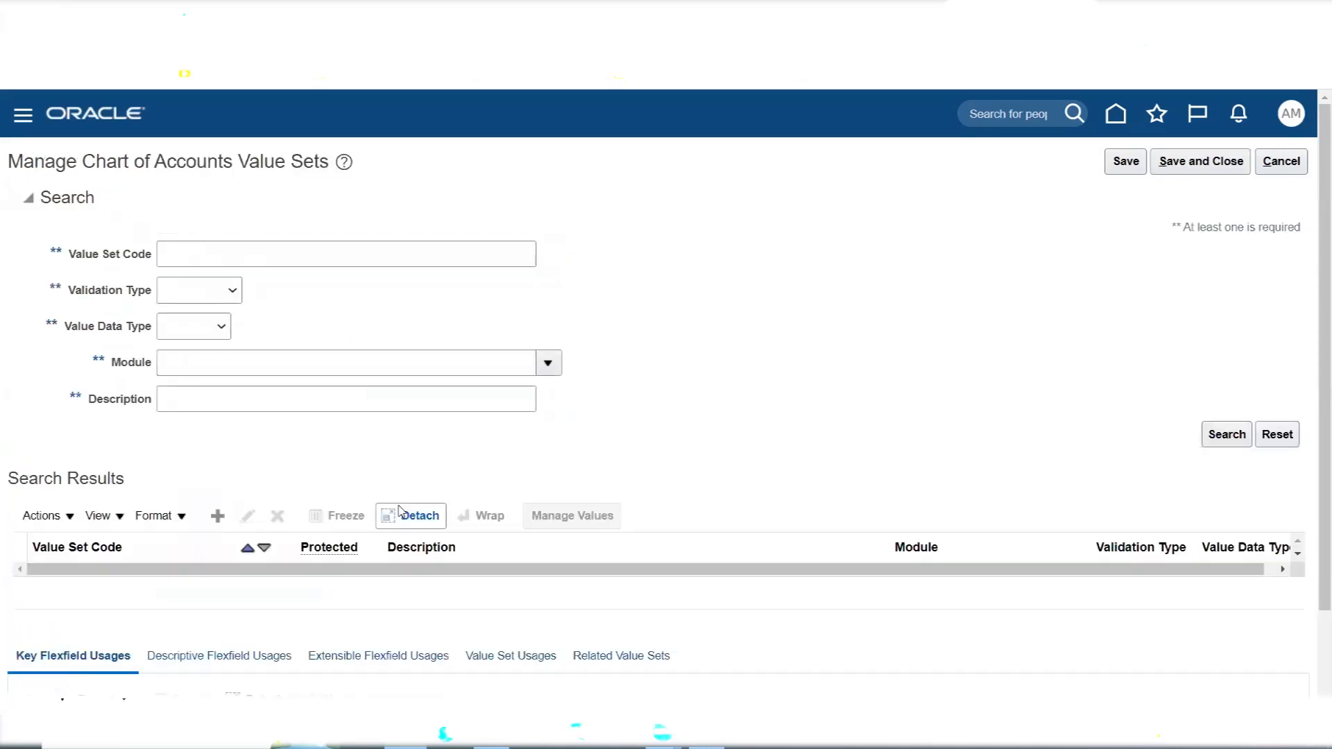
- Switch to Excel and review the Create Value Sets task, the segments from Company to Future2, and the Create Chart of Accounts Structure Name task
key(alt+Tab)
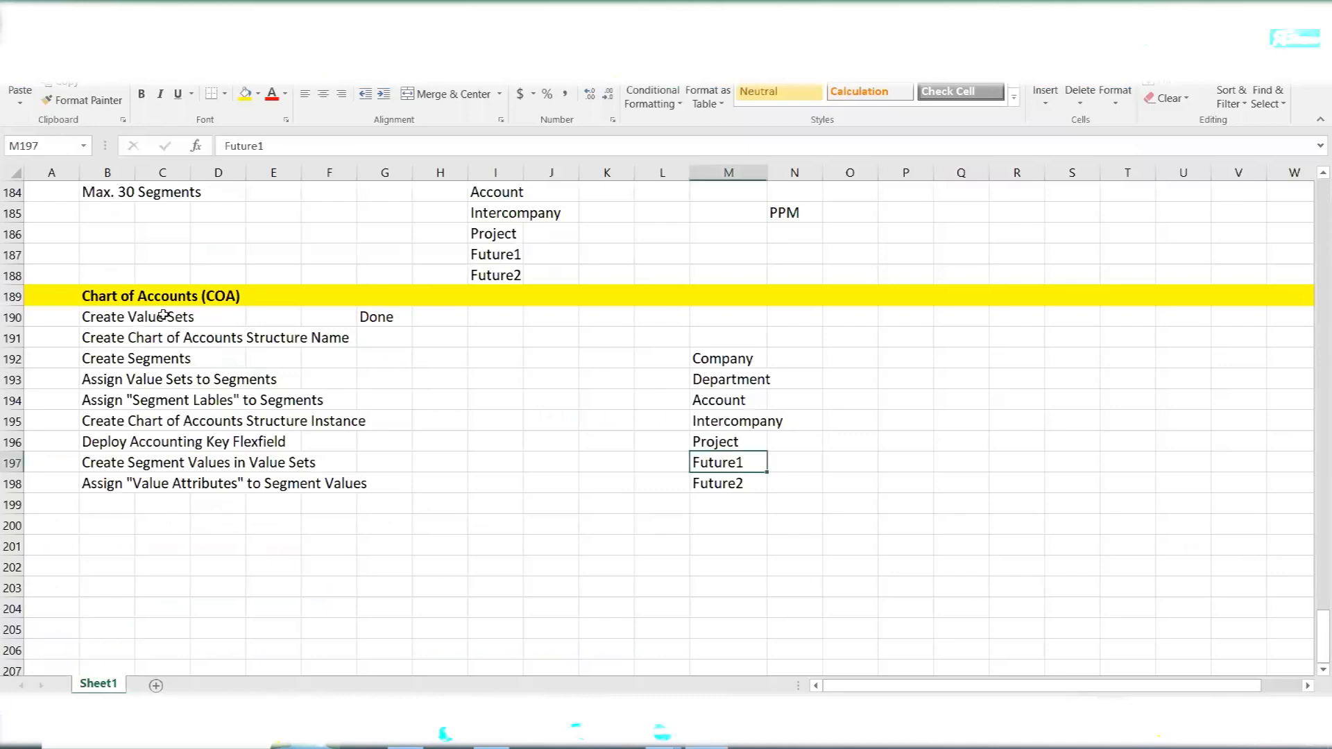
drag(163, 316, 240, 316)
drag(722, 363, 721, 487)
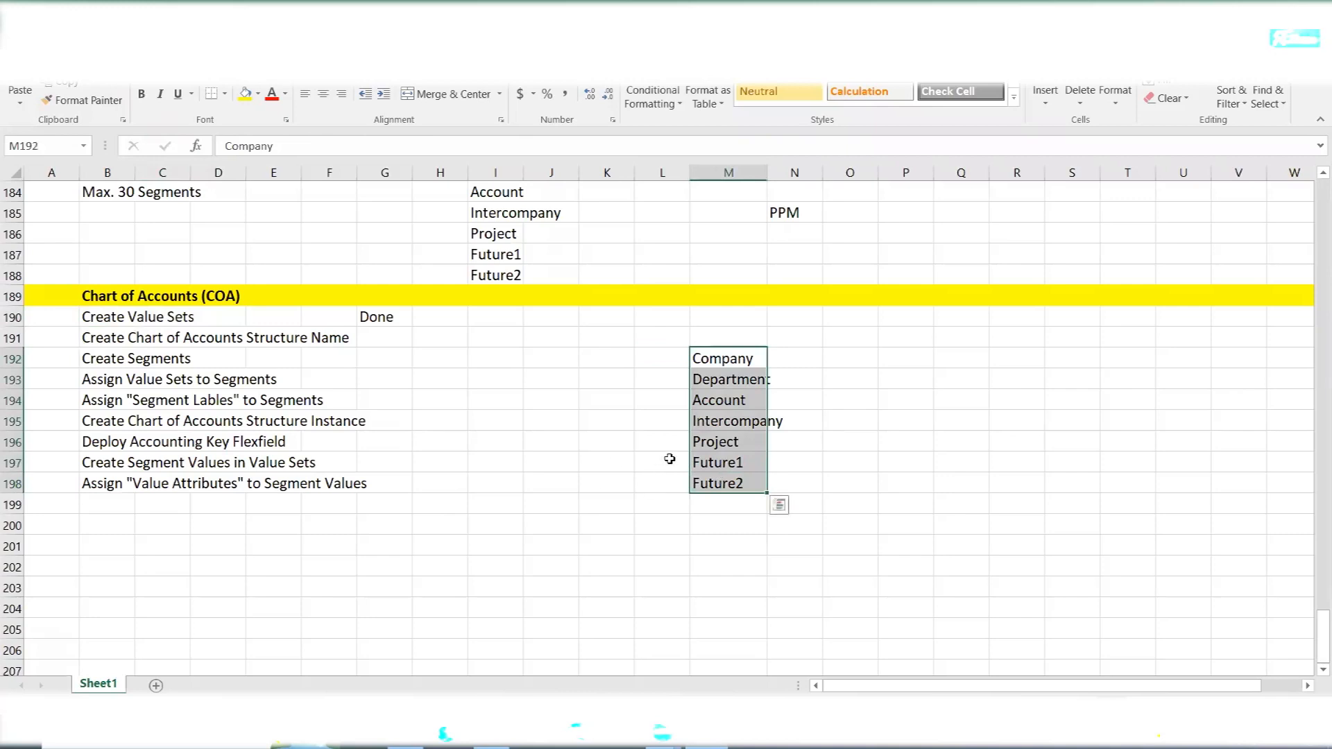
drag(706, 360, 726, 483)
click(116, 317)
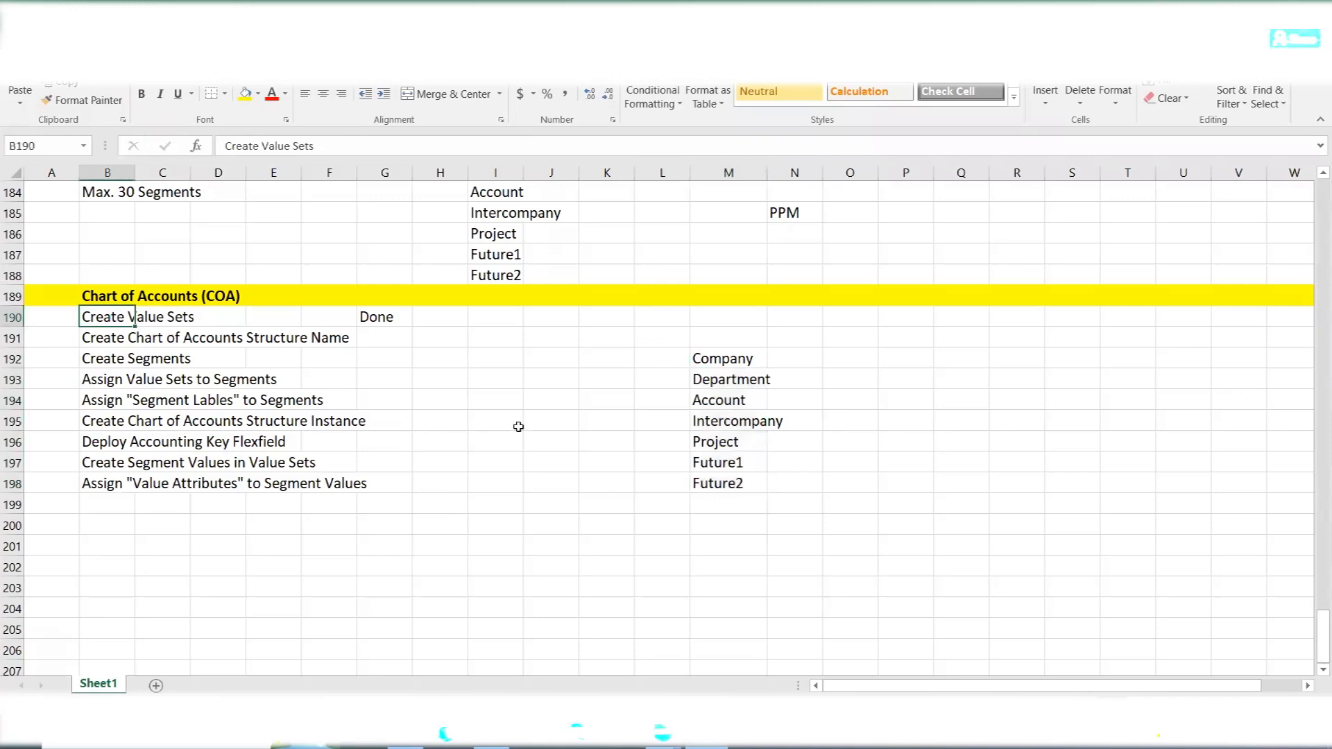
click(115, 342)
- Return to Oracle Fusion and search the chart of accounts value sets for the code AMEX
click(405, 734)
click(251, 255)
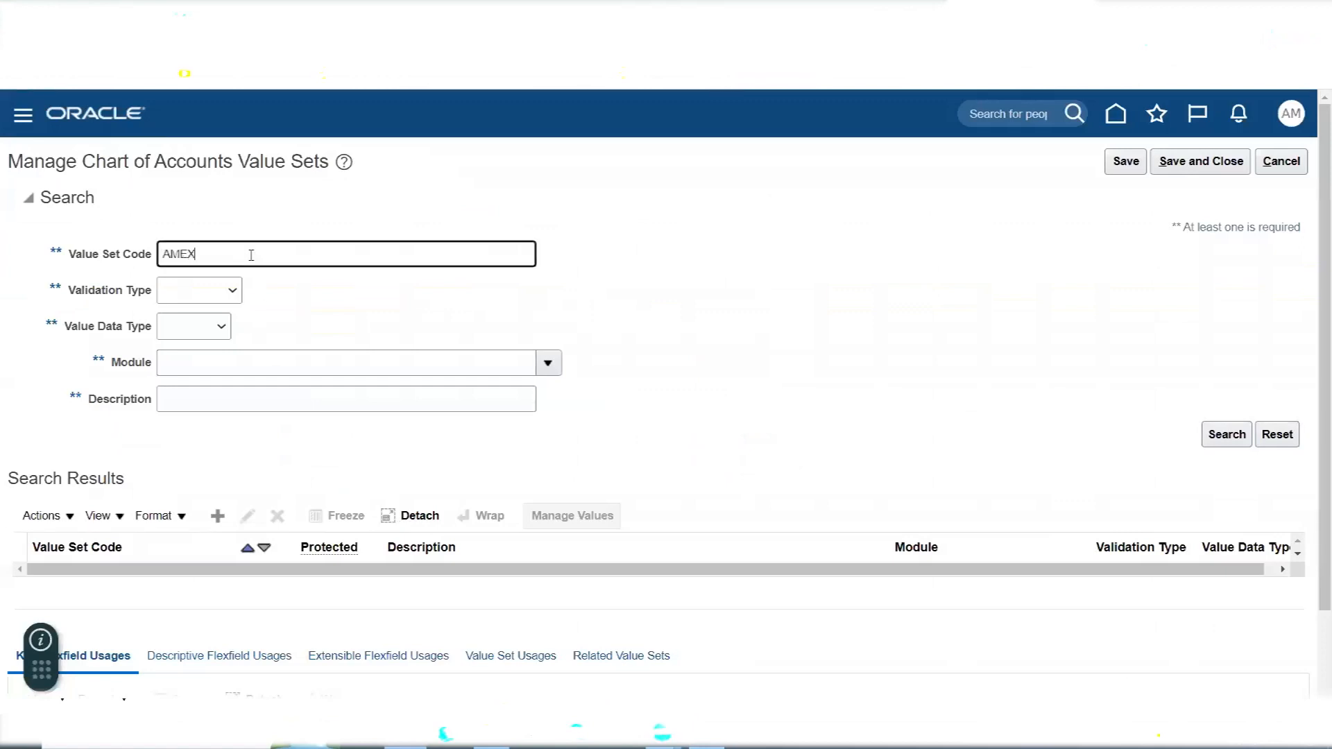
click(1225, 435)
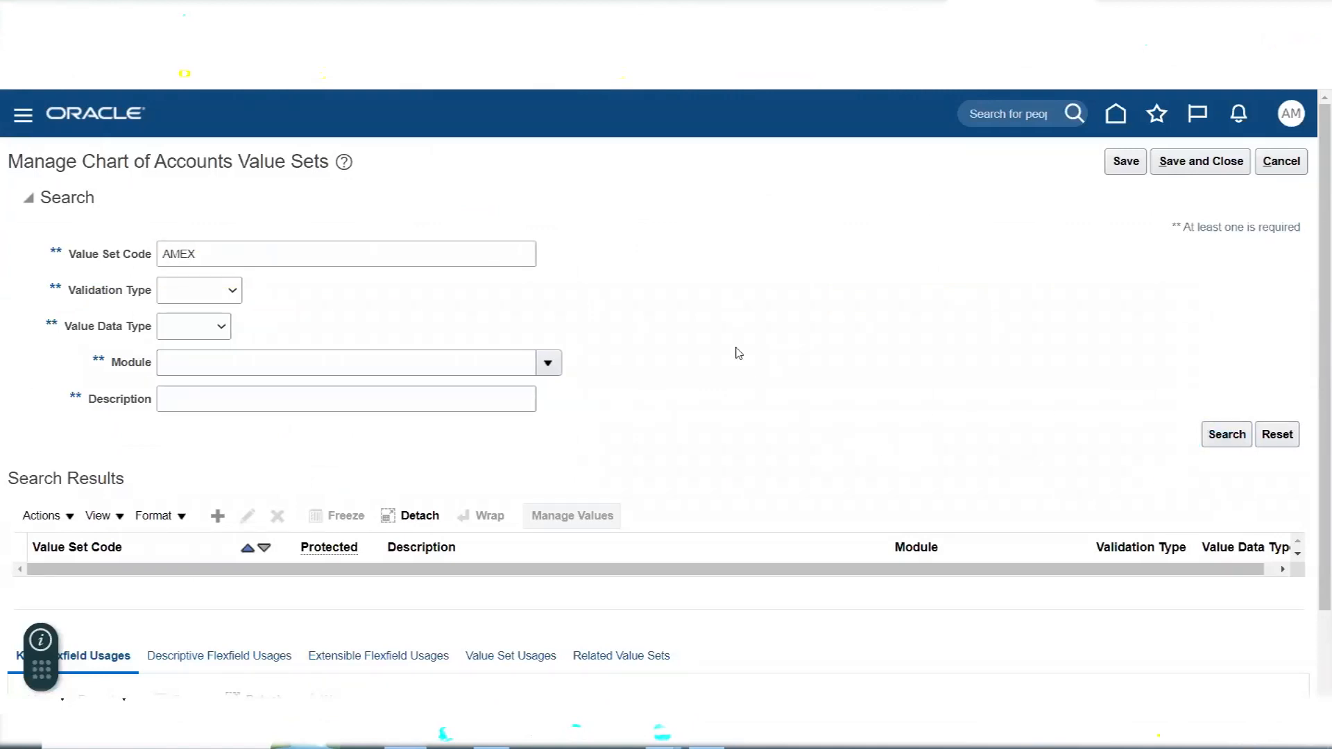
- Go through the AMEX value sets in the search results and check that every segment from Company to Future2 is covered
scroll(743, 383, down, 5)
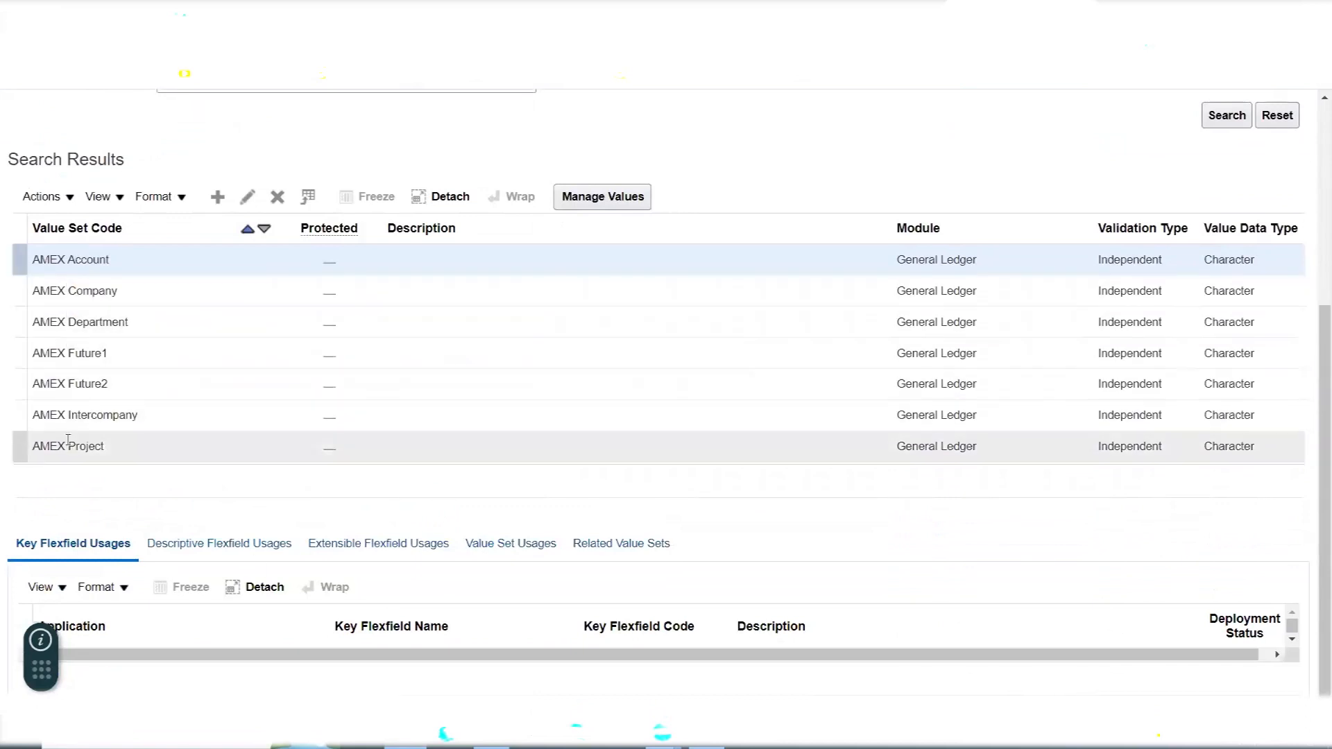
click(65, 291)
click(65, 315)
click(67, 257)
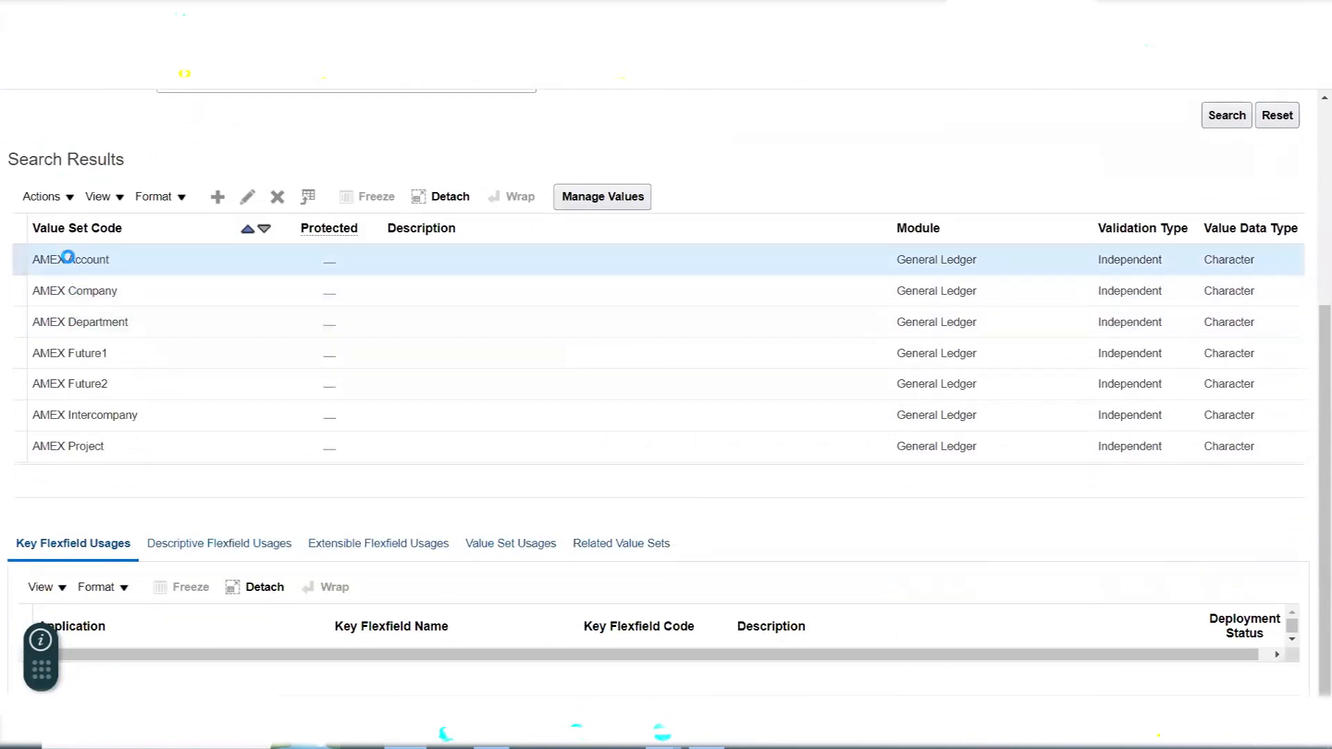
click(77, 413)
click(77, 449)
click(74, 351)
click(74, 383)
scroll(636, 459, up, 5)
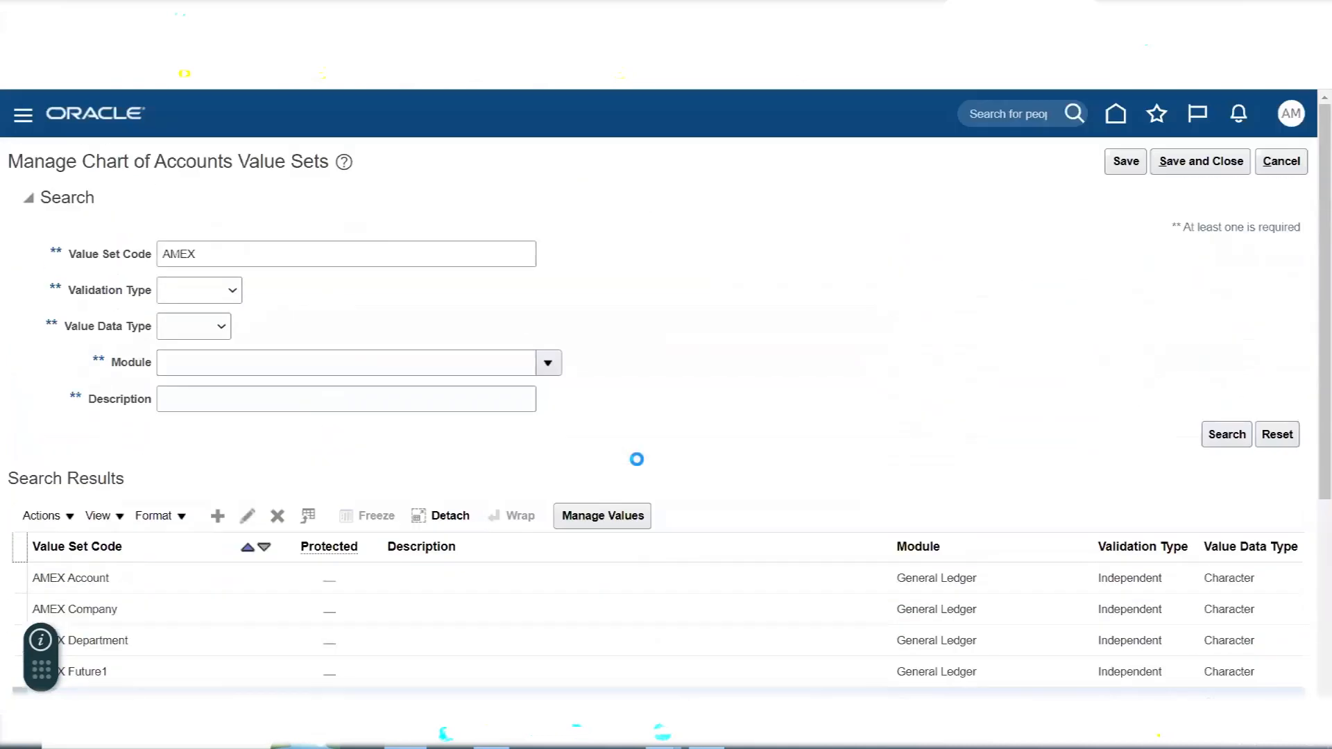
- Switch to Excel and review the AMEX Corporation chart of accounts diagram, including its Company, Department and Account segments and their value sets
key(alt+Tab)
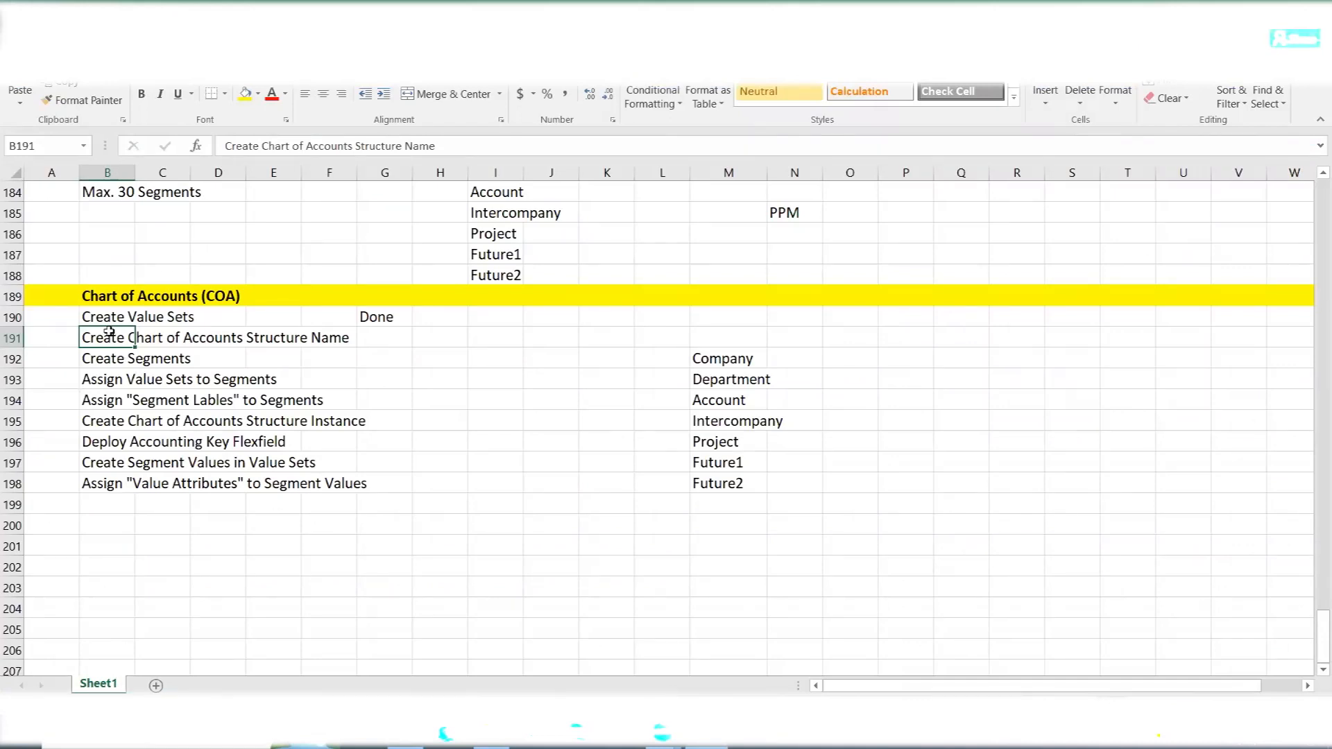
click(403, 464)
scroll(405, 467, up, 4)
scroll(404, 466, up, 4)
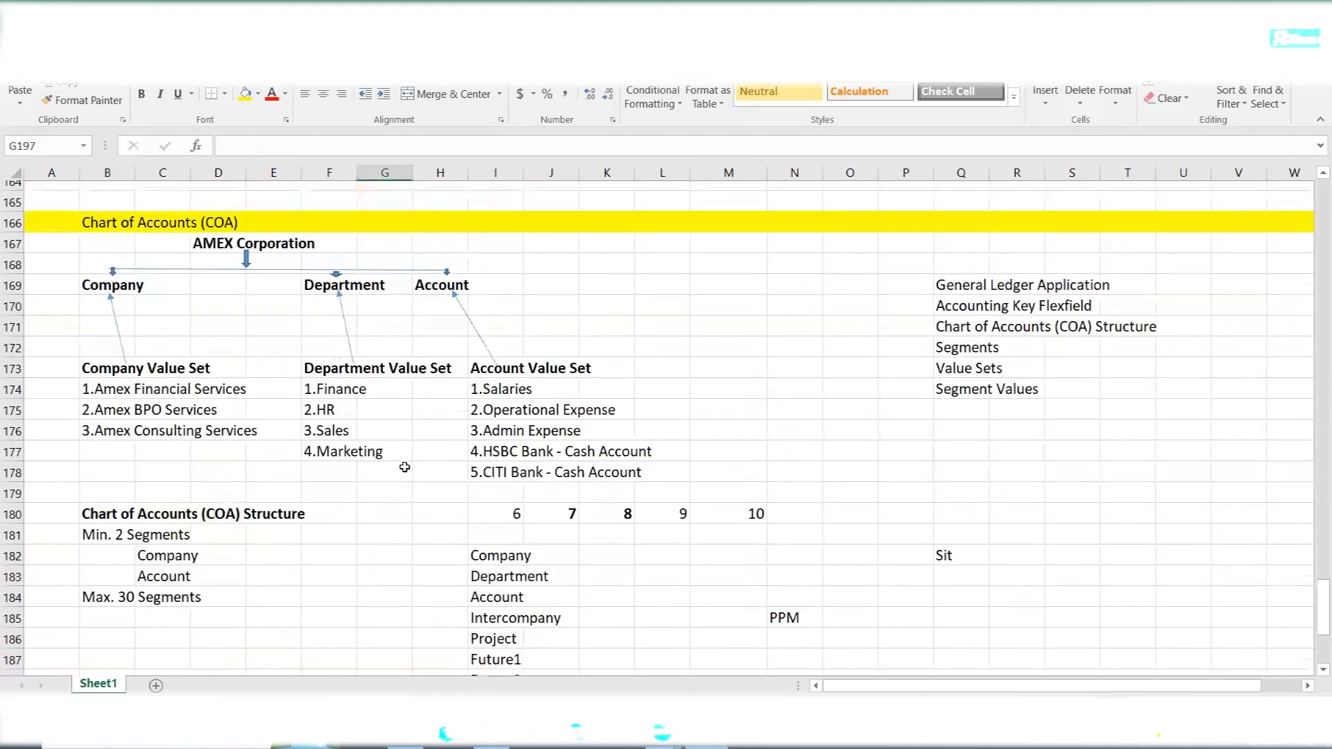
click(198, 338)
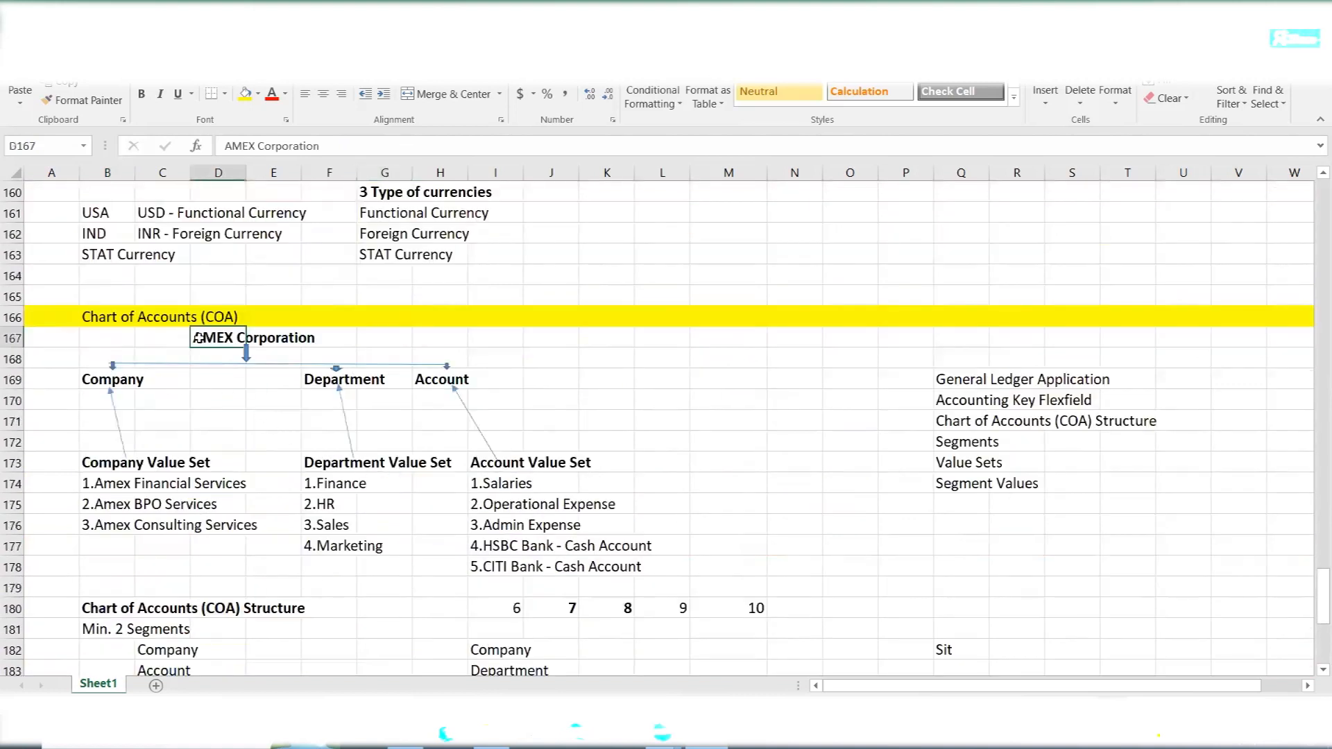
click(92, 380)
drag(88, 380, 465, 392)
drag(97, 461, 566, 465)
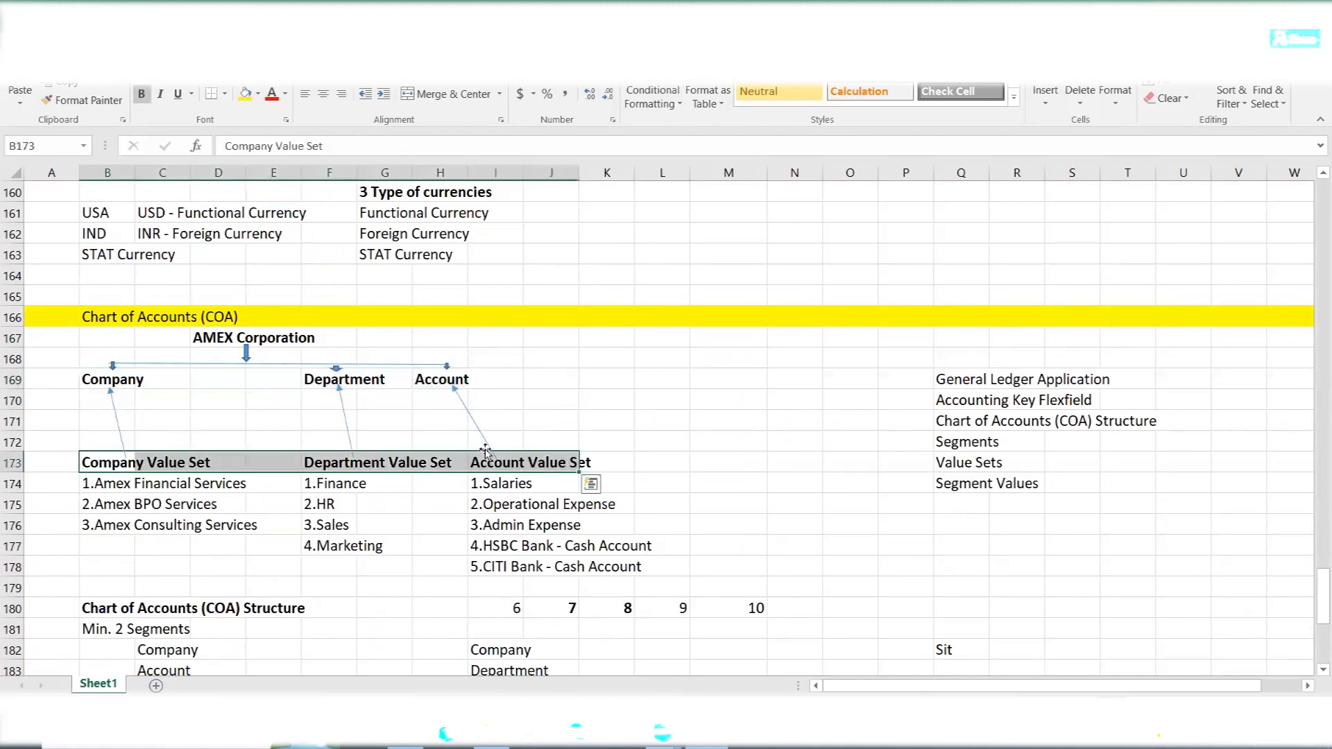
click(210, 334)
drag(211, 334, 326, 340)
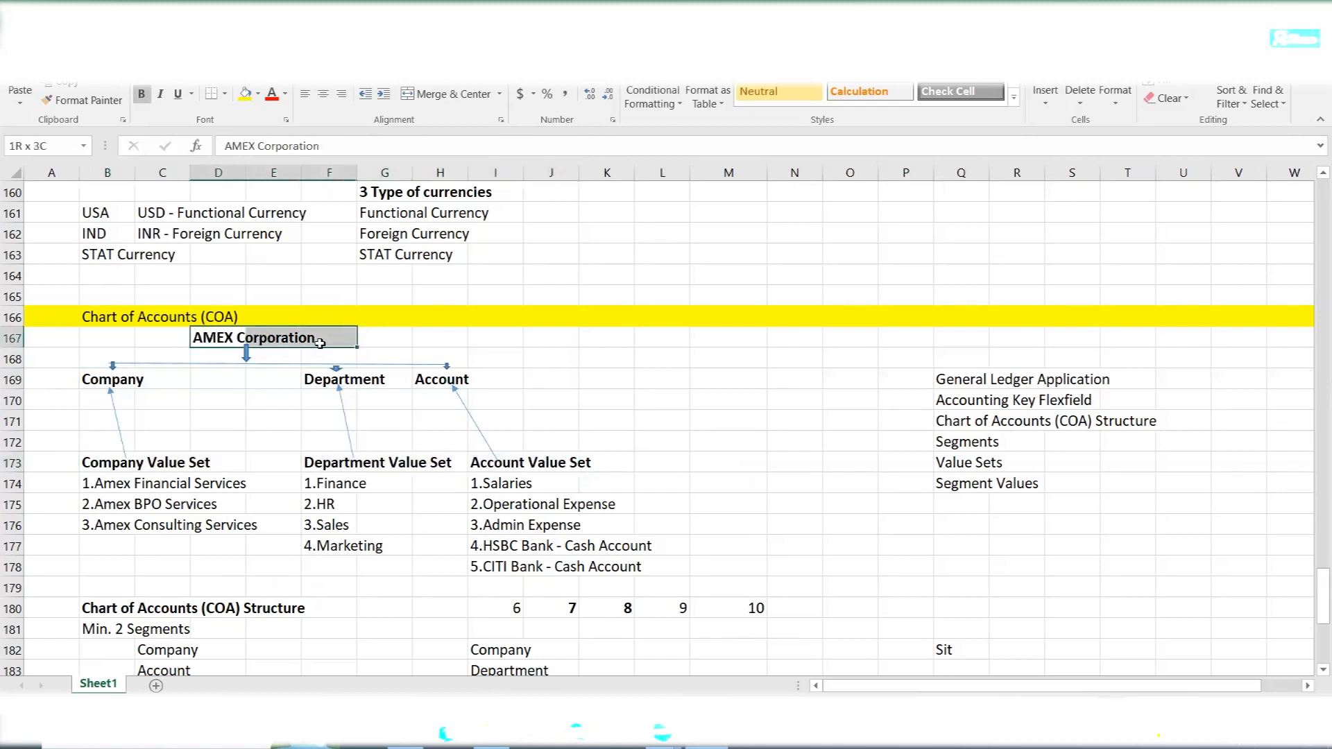
- Review the Company, Department and Account segments with their value sets, and the Create Chart of Accounts Structure Name task
drag(89, 381, 447, 397)
drag(99, 464, 500, 368)
drag(97, 459, 614, 565)
click(791, 444)
scroll(483, 530, down, 7)
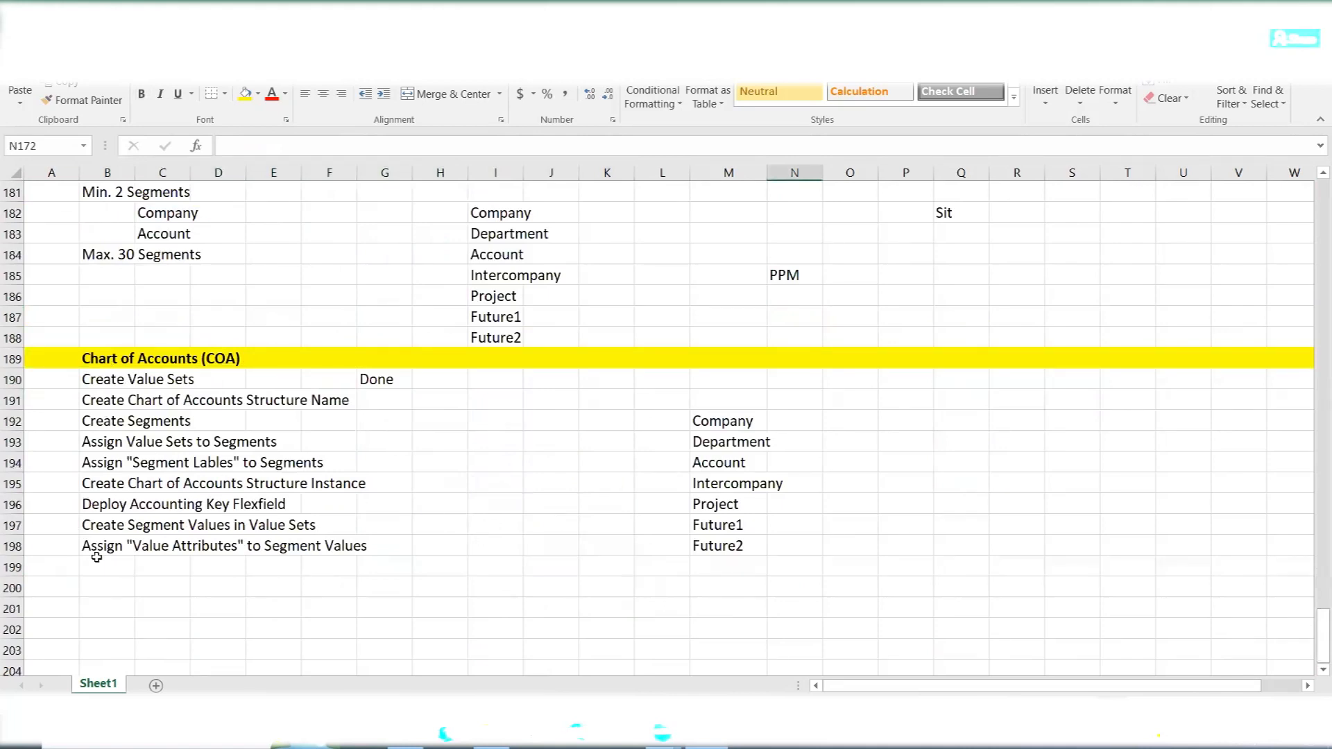
click(92, 403)
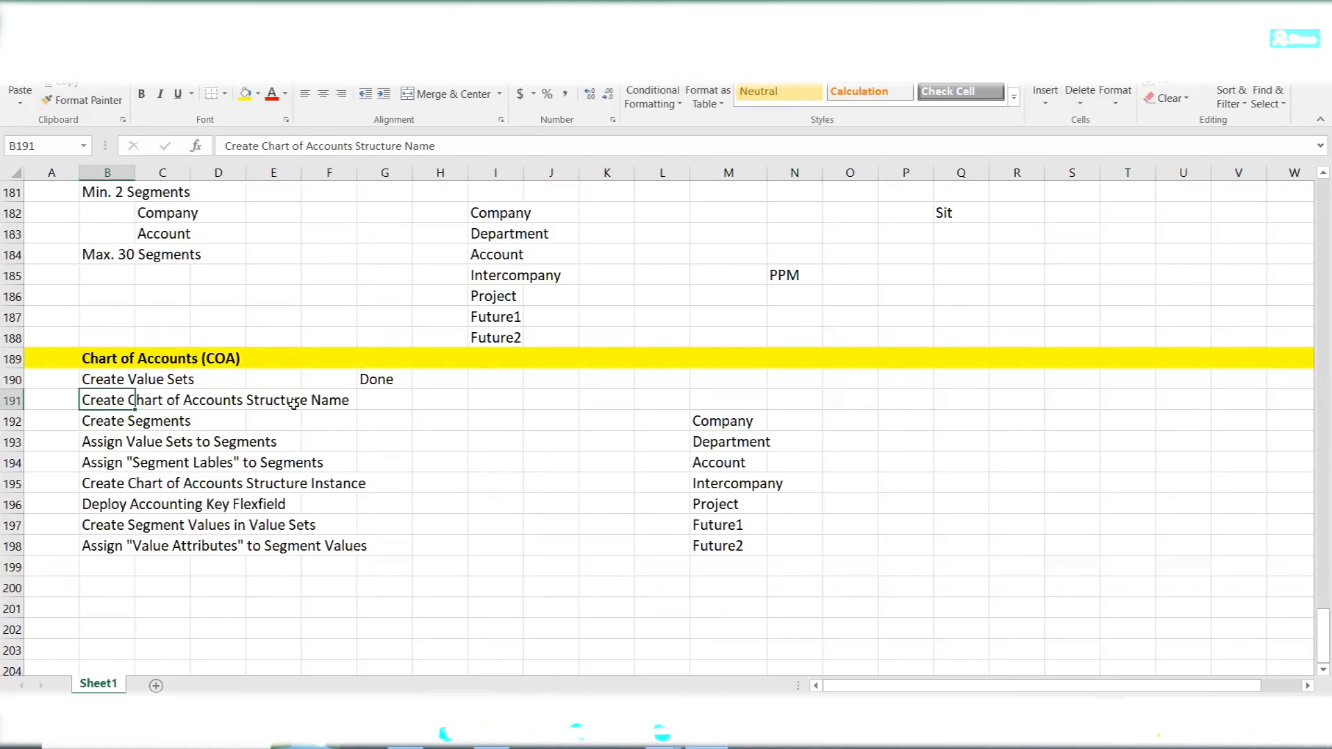
click(898, 519)
- Review the hierarchy from General Ledger Application through Accounting Key Flexfield and COA Structure to Segment Values, and relate it to the structure name task
scroll(899, 519, up, 6)
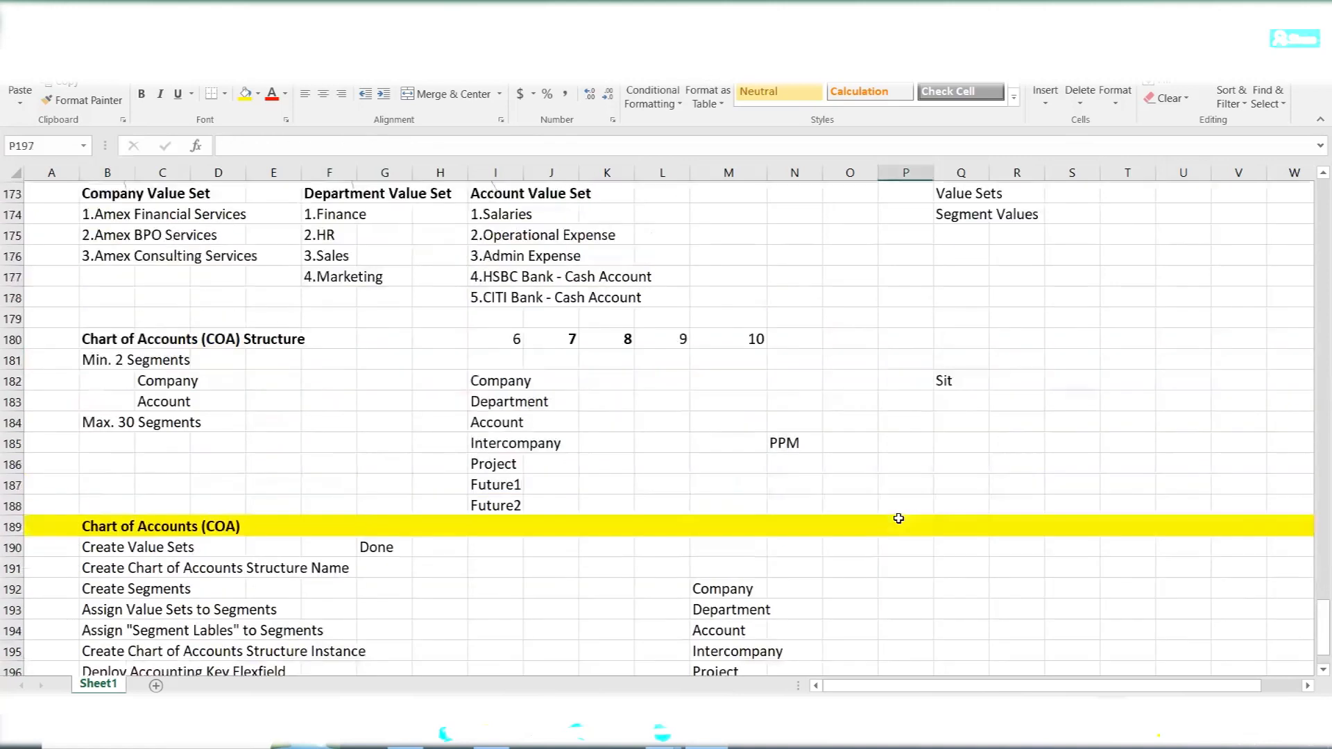
drag(945, 359, 1153, 356)
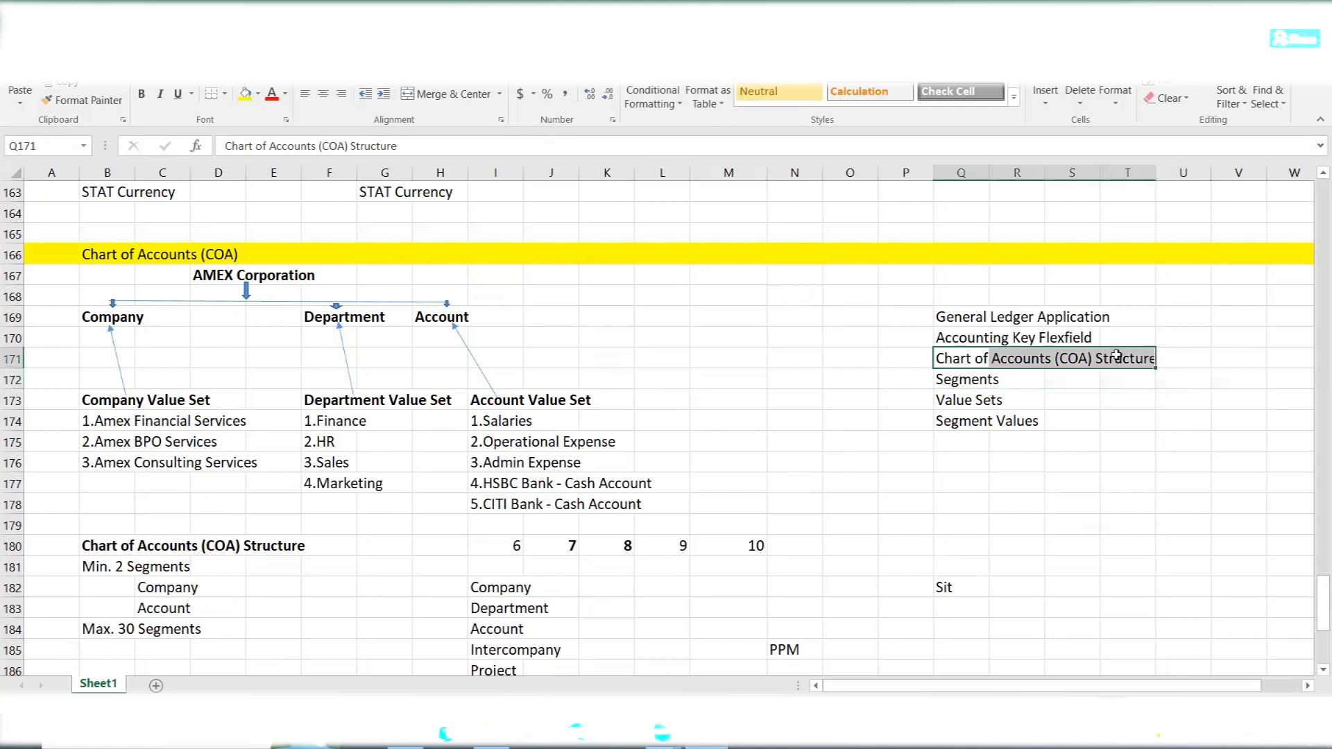
click(958, 340)
drag(958, 339, 1067, 338)
drag(956, 319, 1118, 323)
click(953, 338)
drag(953, 338, 1072, 340)
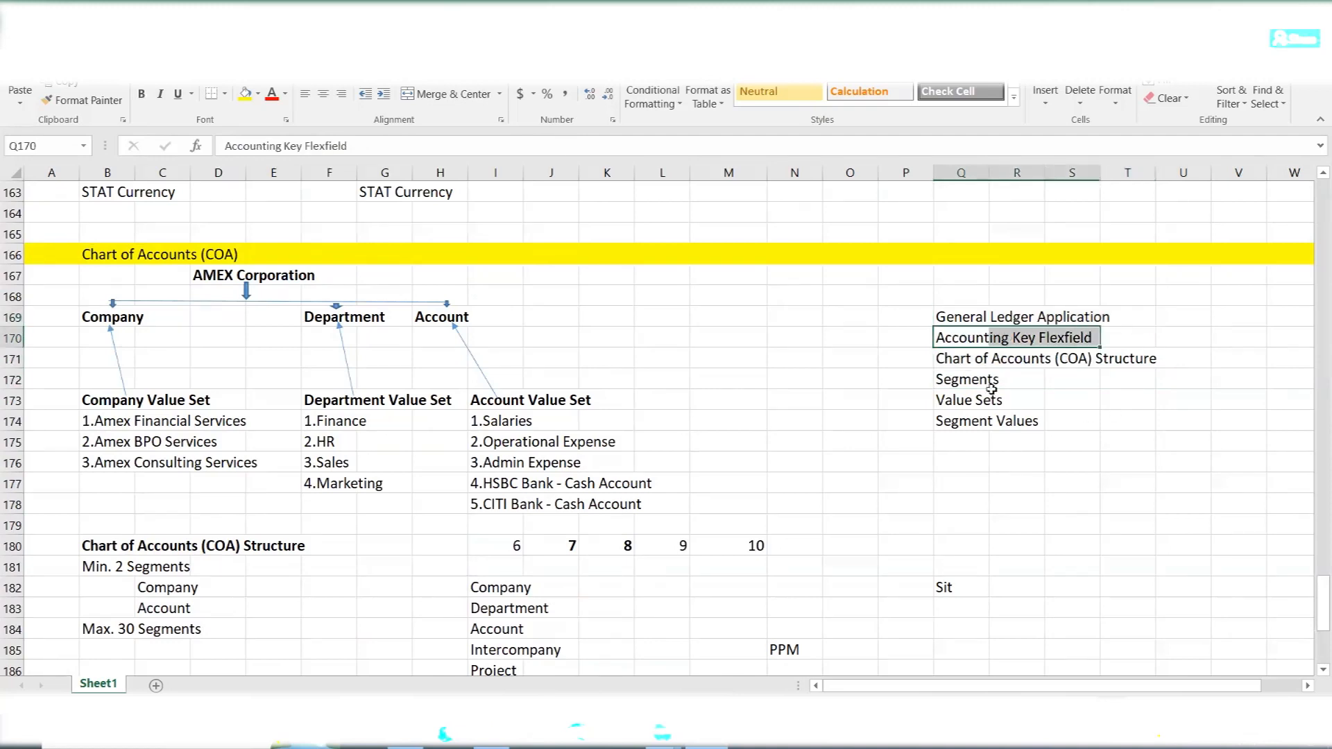
drag(956, 359, 1141, 359)
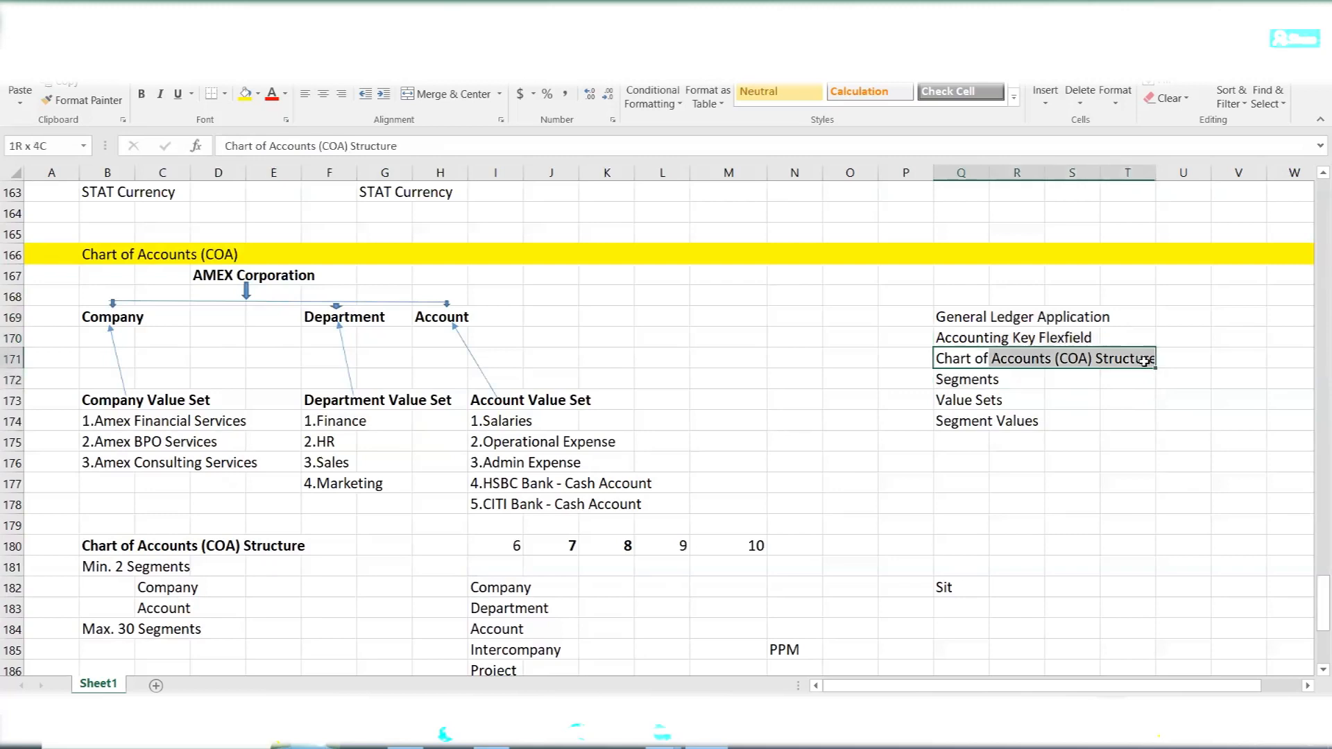
click(952, 380)
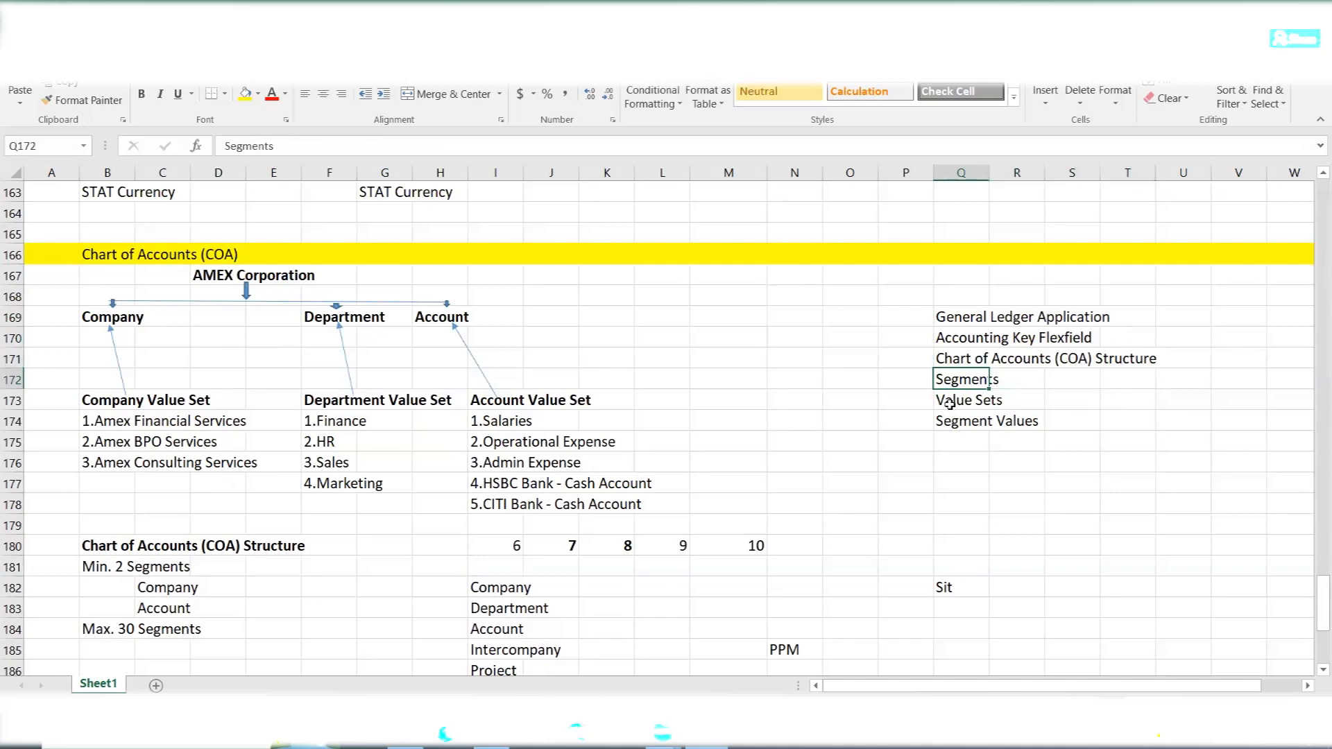
click(950, 403)
click(984, 426)
drag(983, 426, 1037, 431)
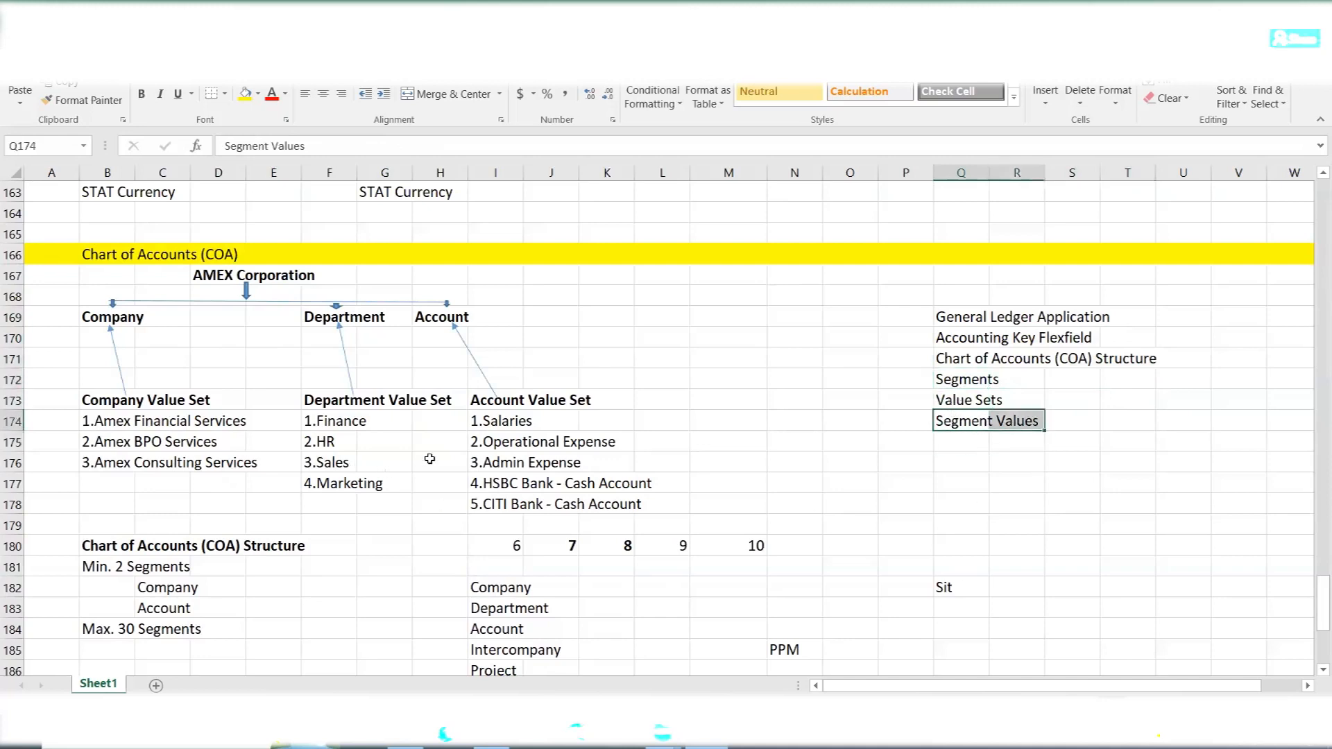
click(929, 465)
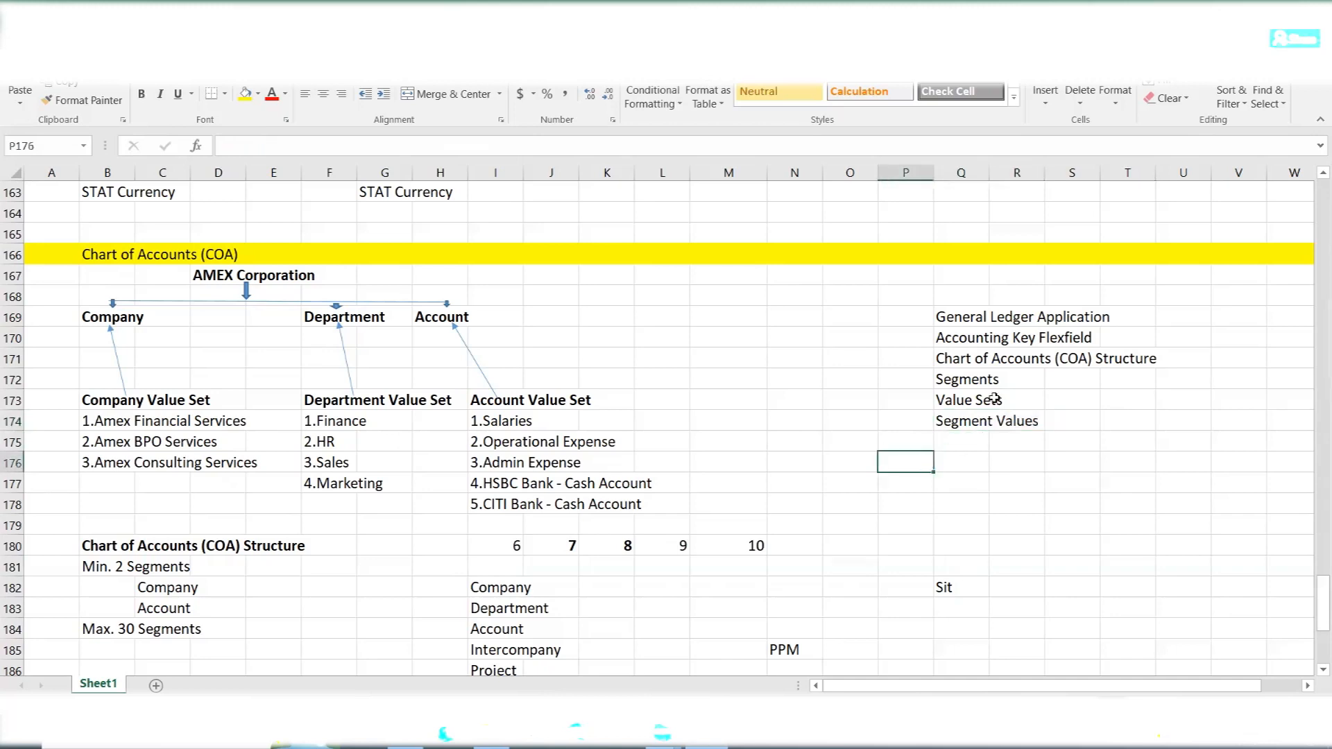
drag(959, 358, 1134, 360)
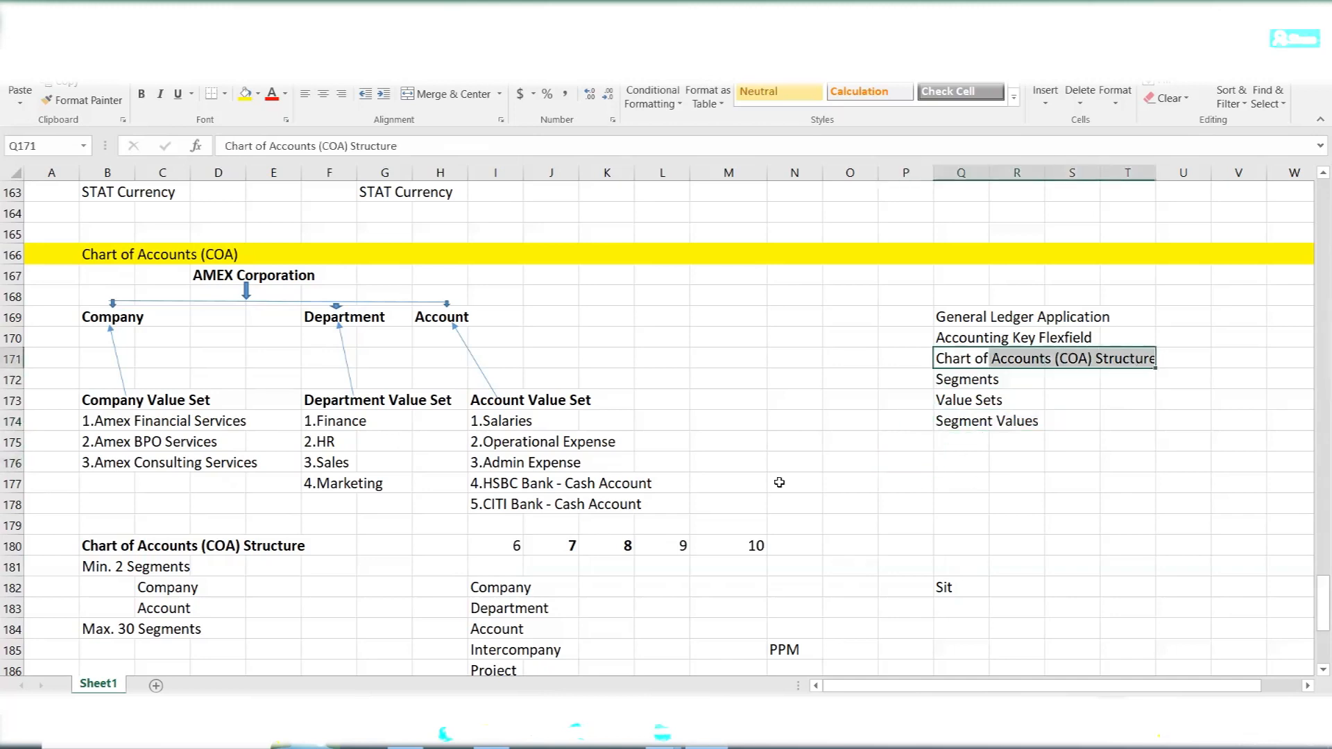
scroll(497, 498, down, 6)
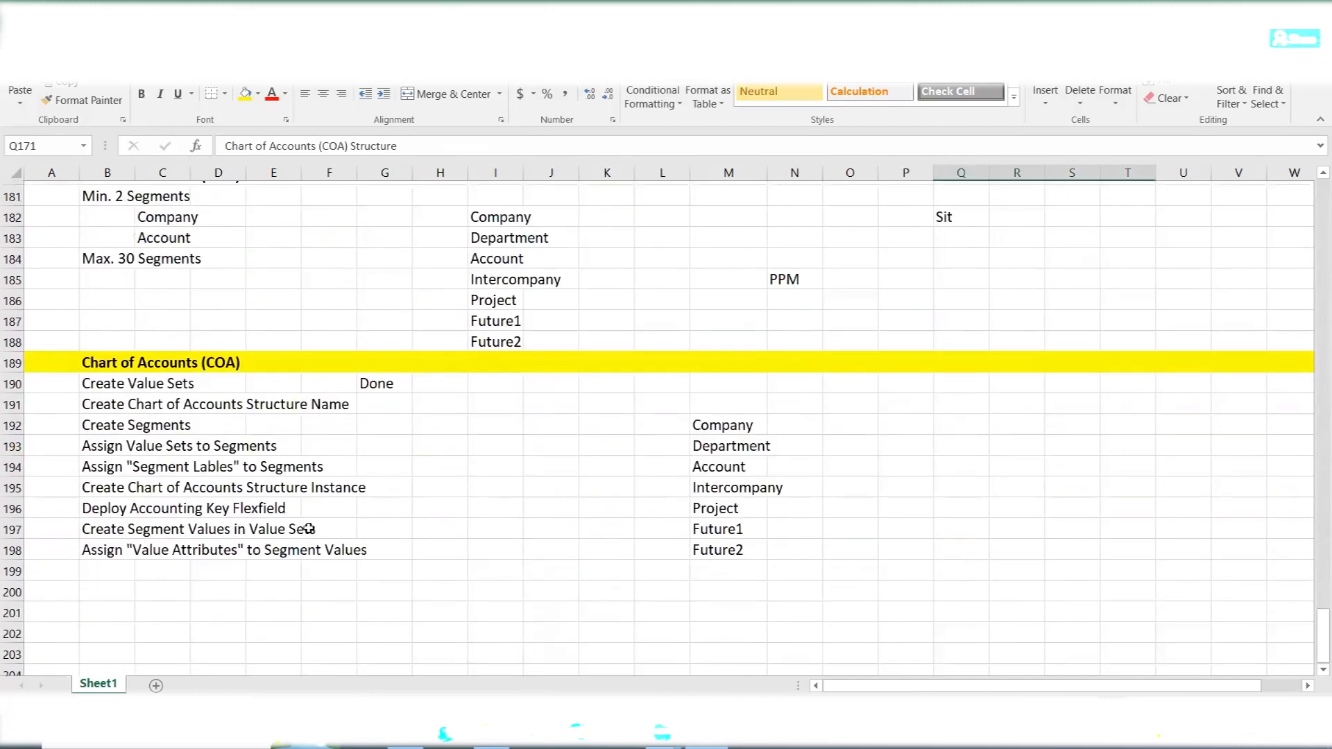
drag(104, 400, 350, 406)
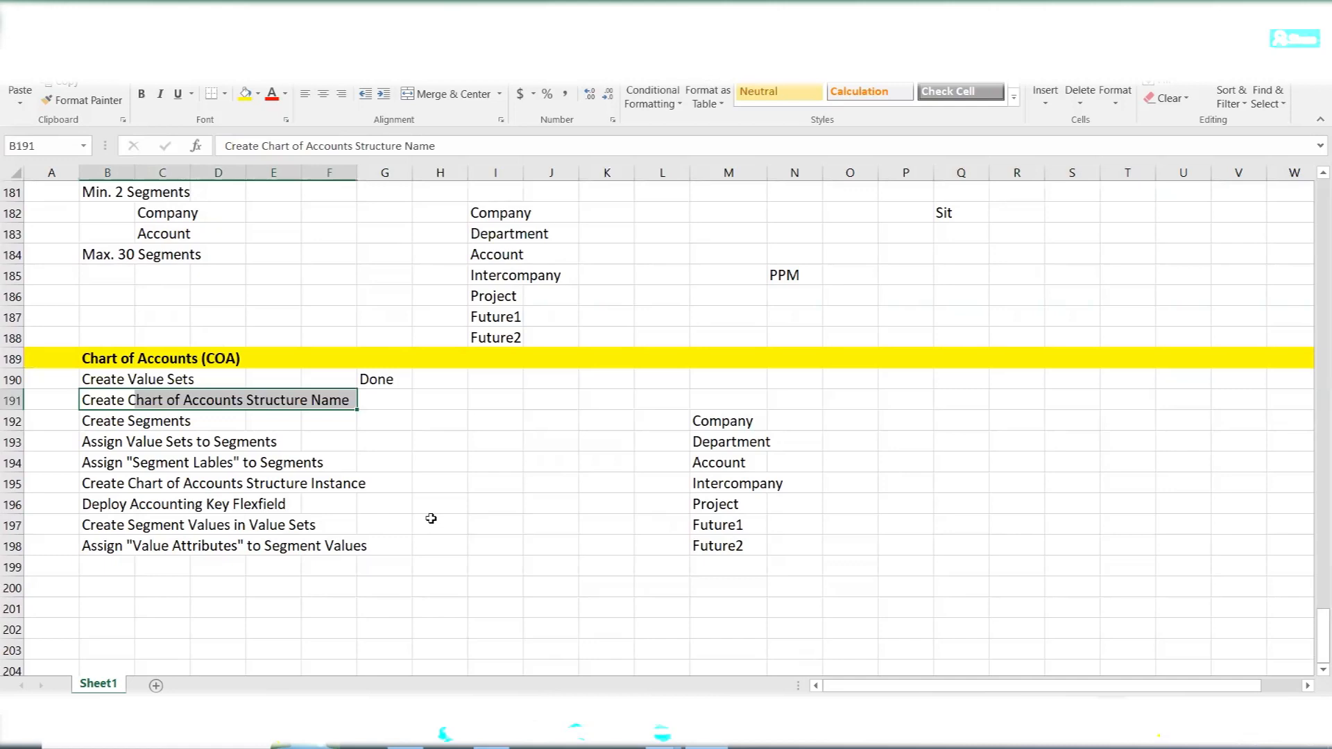
- Return to Oracle Fusion, save and close the AMEX value sets, and select the Manage Chart of Accounts Structures task in the implementation project
key(alt+Tab)
scroll(963, 318, up, 2)
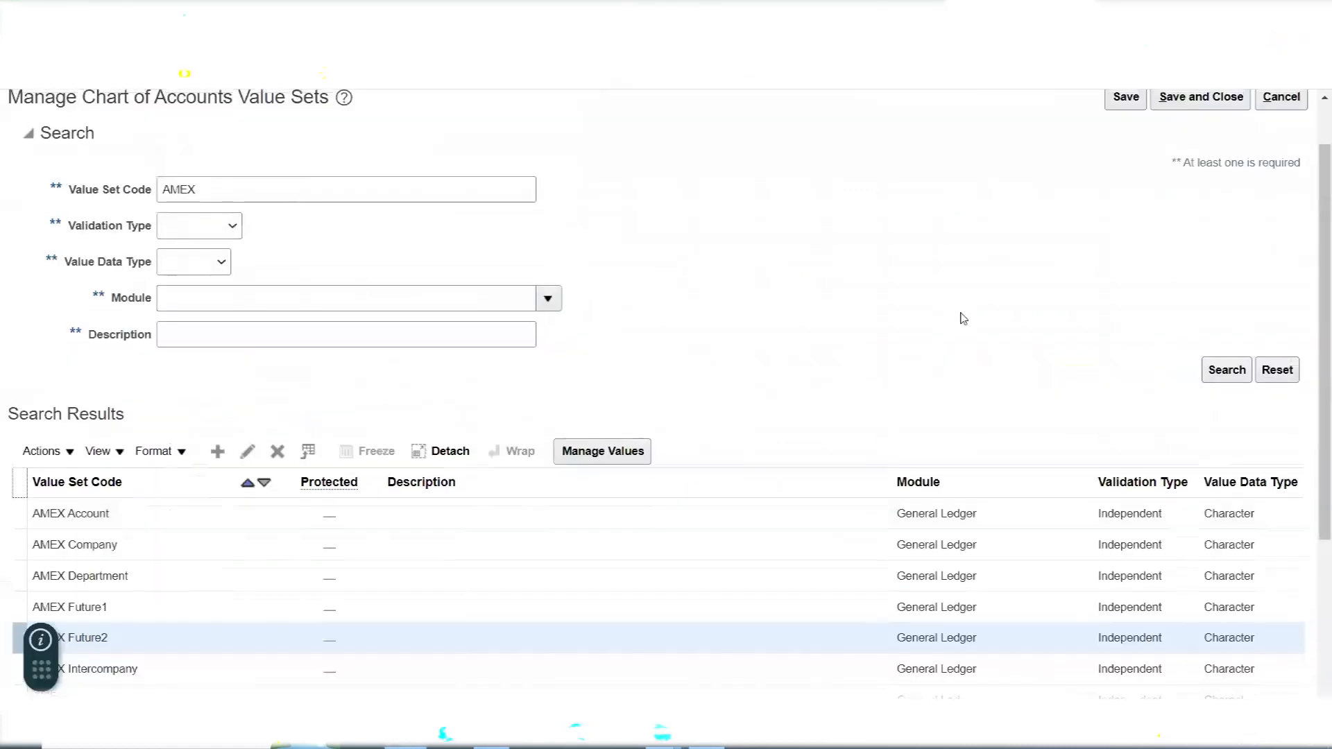
click(1217, 167)
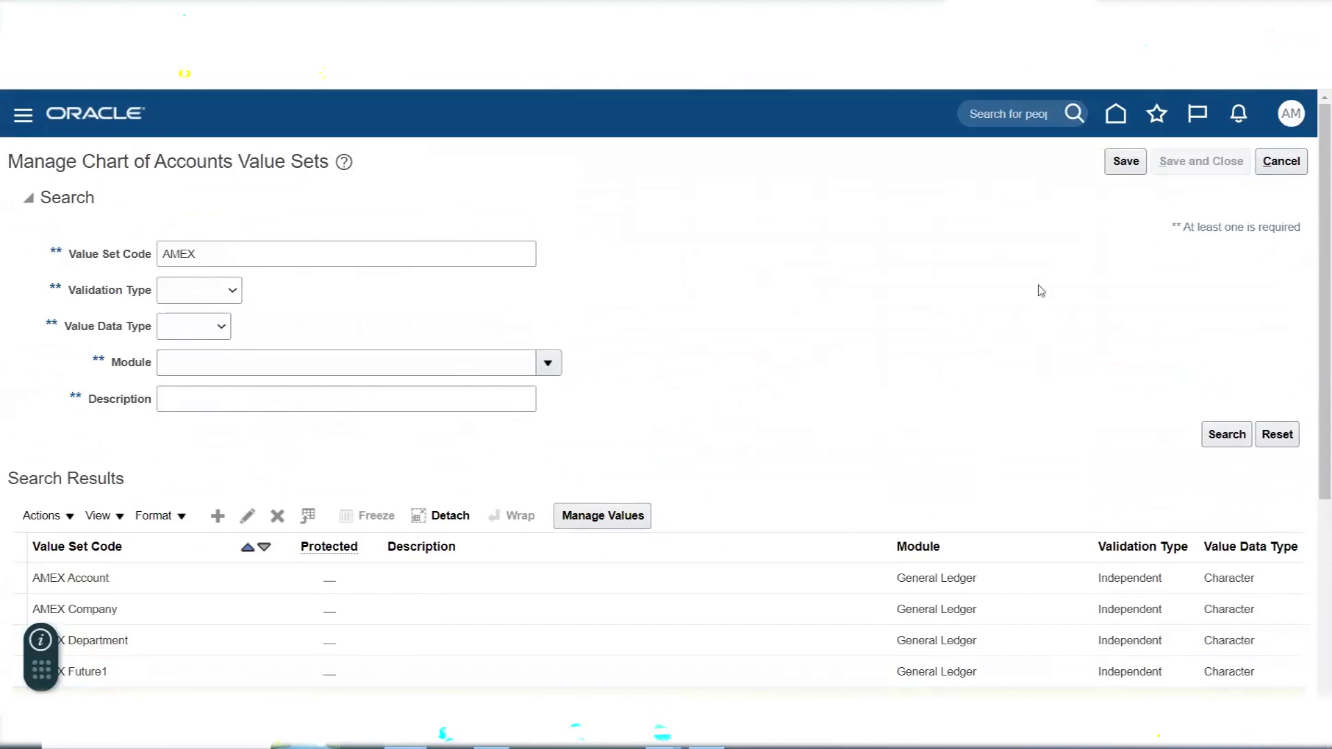
scroll(246, 436, down, 1)
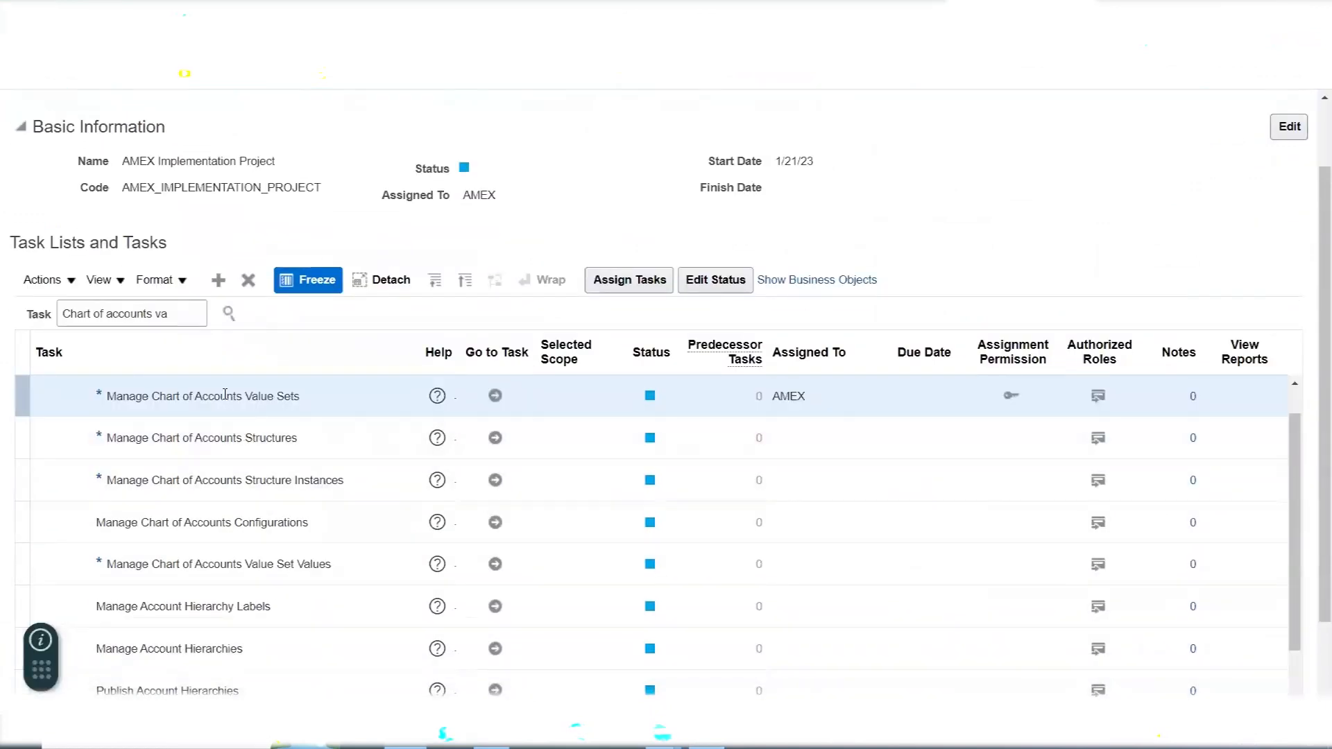
click(268, 442)
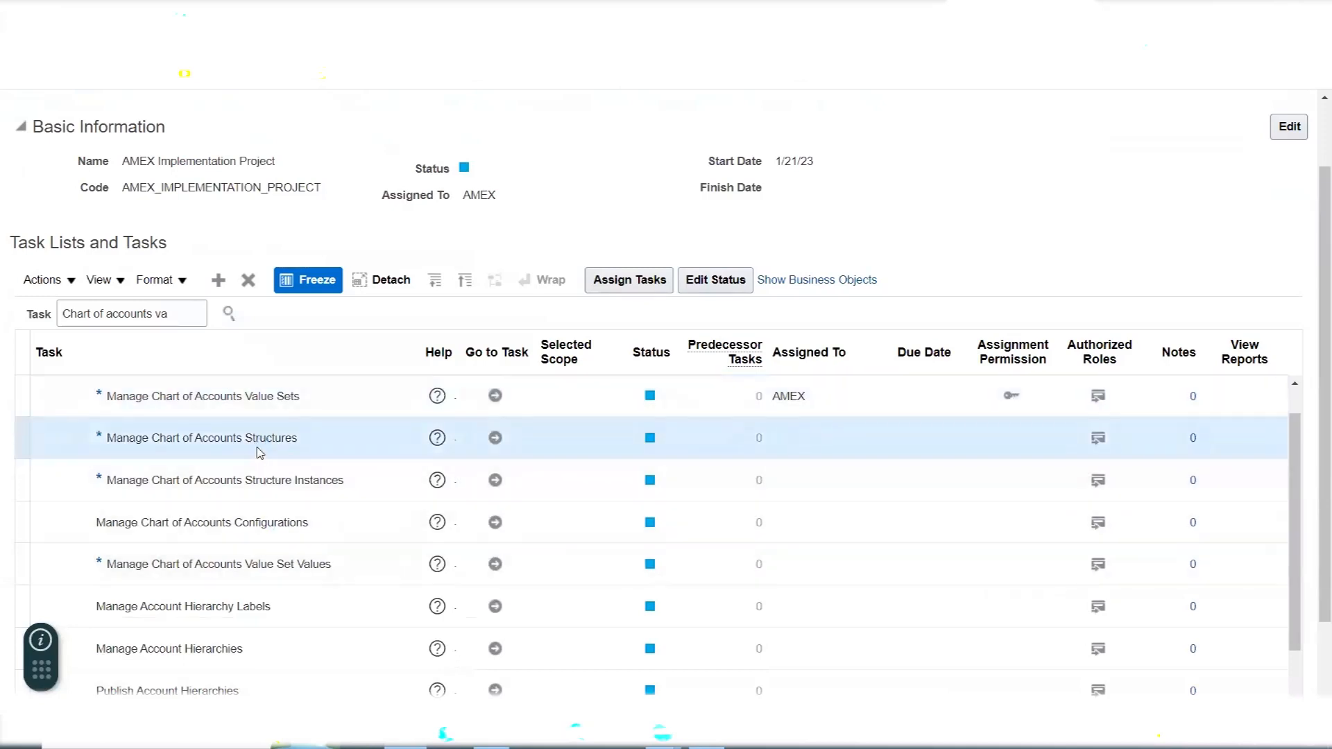
- Switch to Excel and review the Create Segments, Assign Value Sets to Segments and Assign "Segment Lables" to Segments tasks
key(alt+Tab)
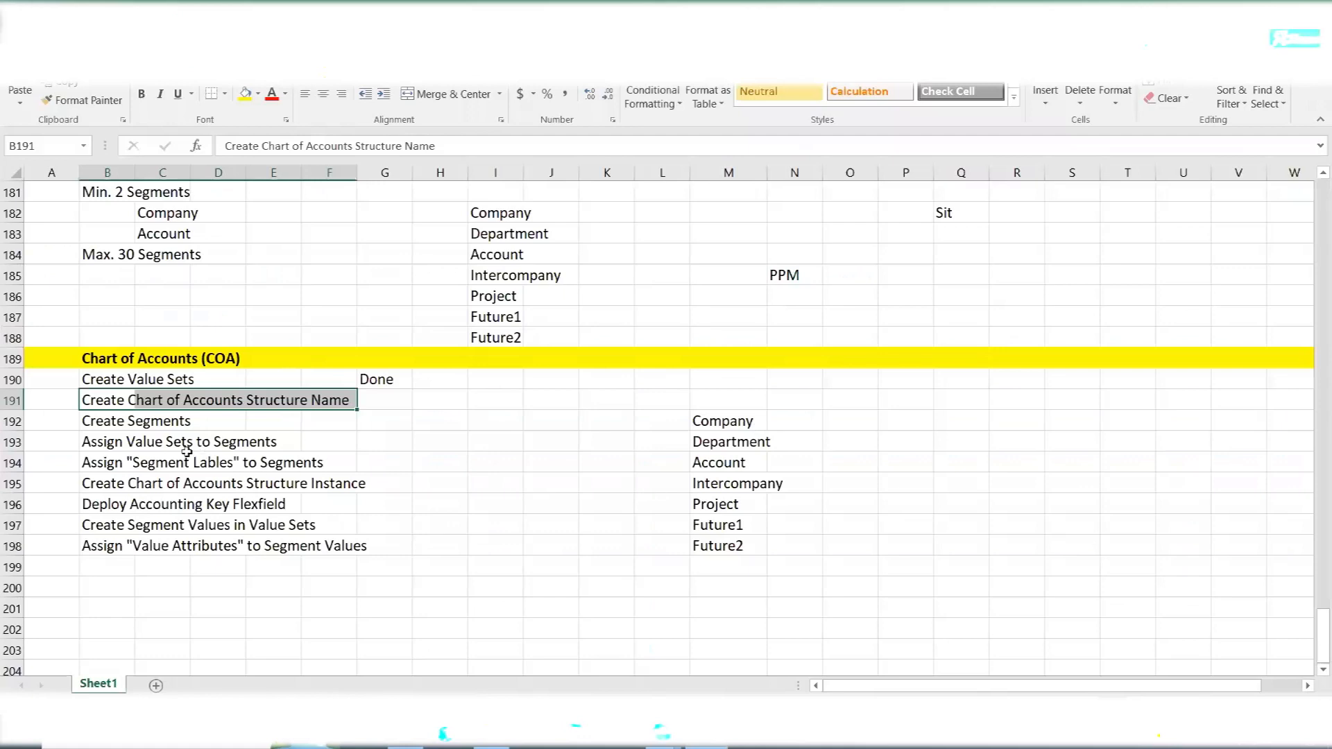
click(120, 425)
drag(90, 448, 240, 446)
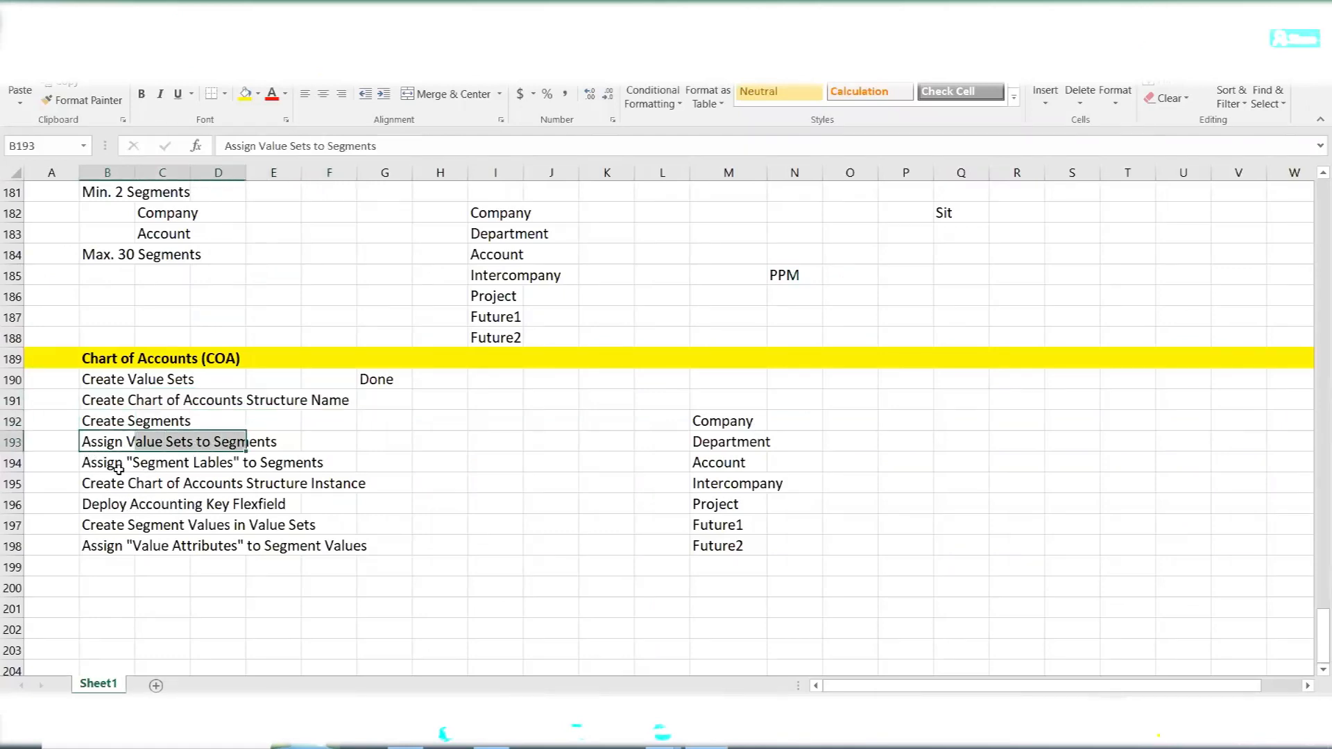
drag(110, 465, 290, 465)
drag(95, 416, 326, 462)
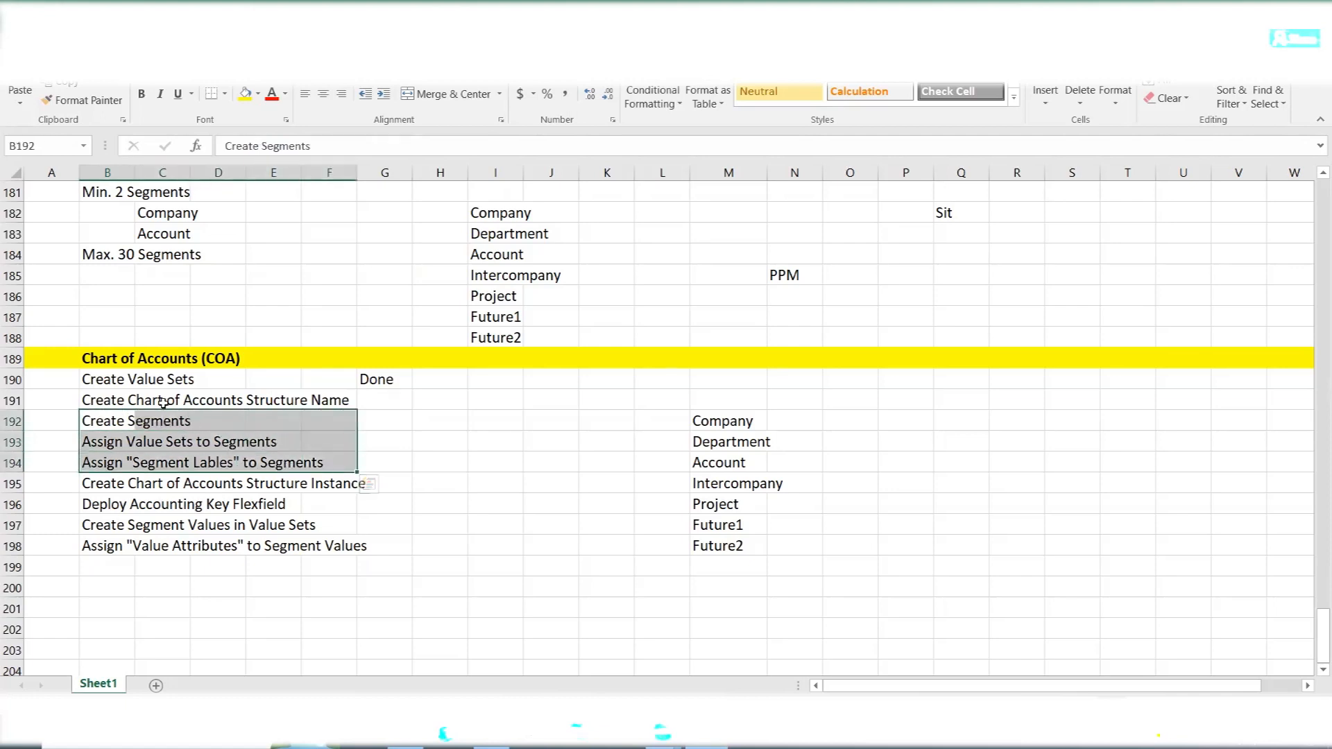
- Return to Oracle Fusion, open the Manage Chart of Accounts Structures task and search for key flexfields without any criteria
key(alt+Tab)
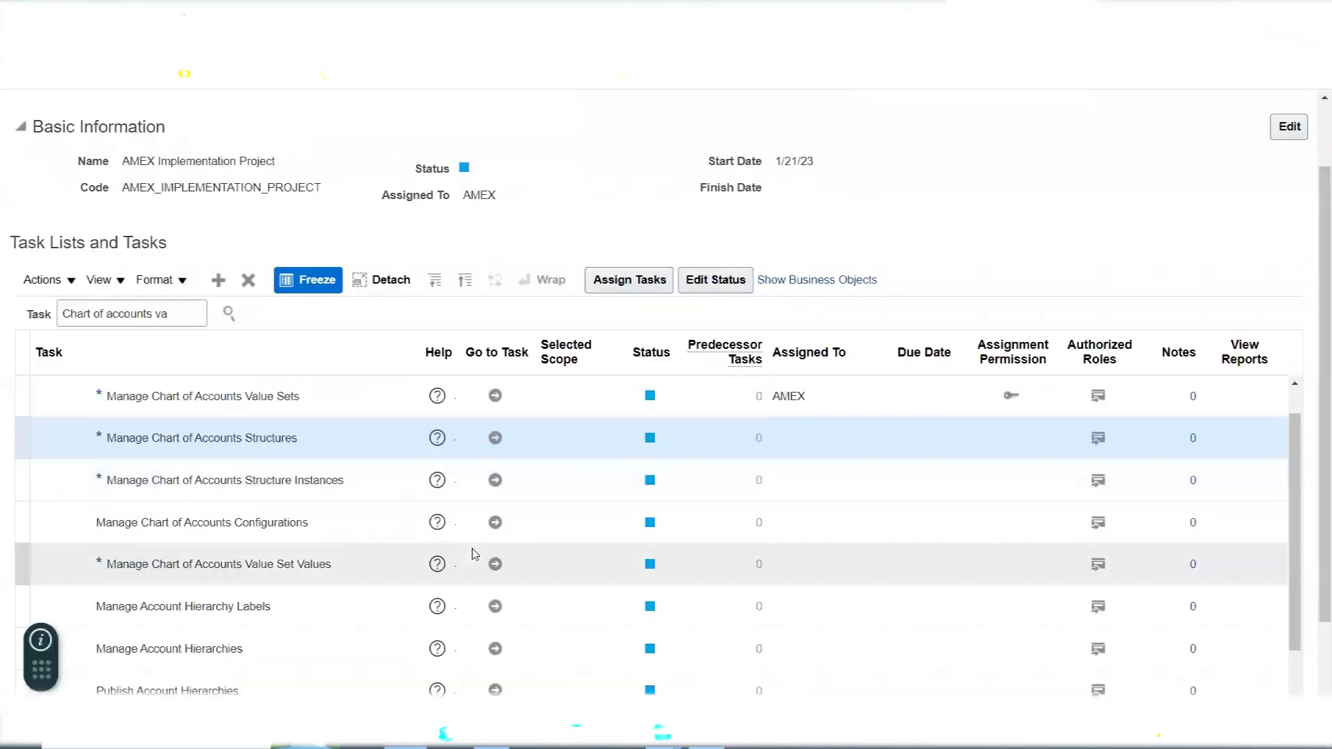
click(495, 438)
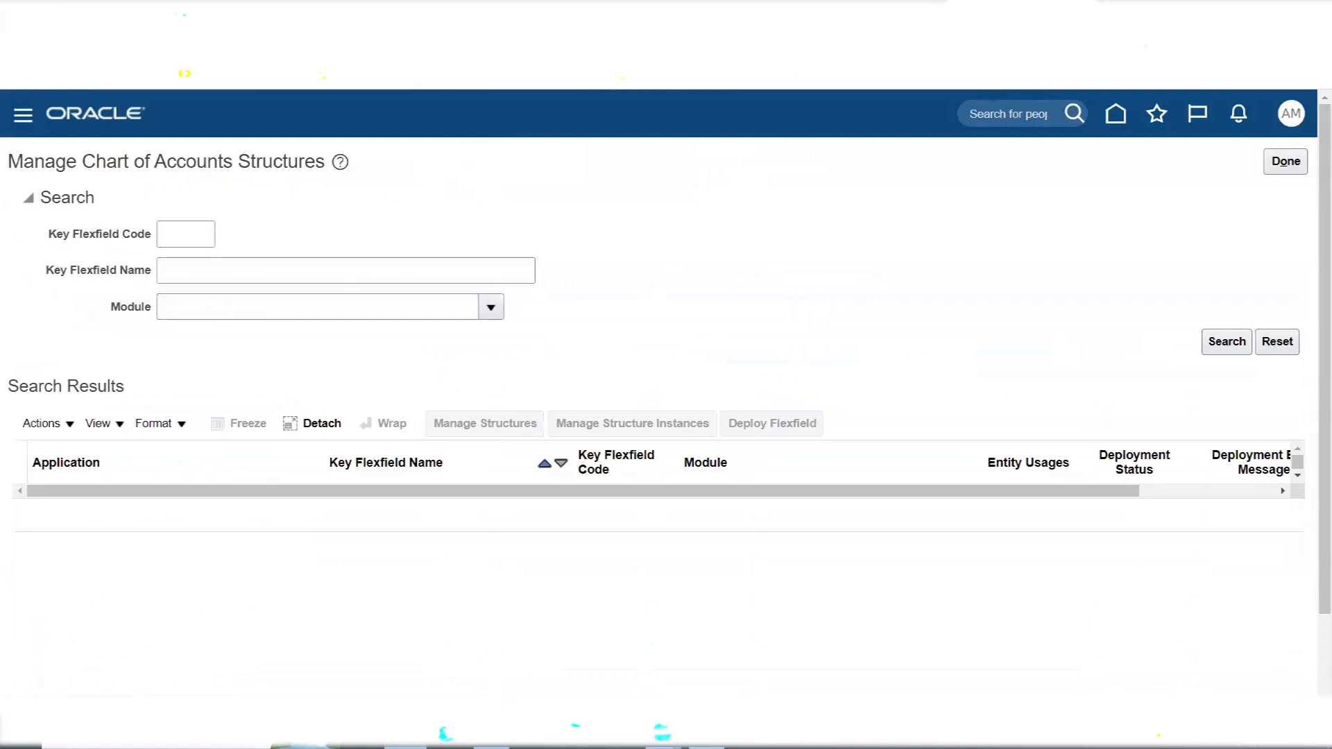
click(1225, 343)
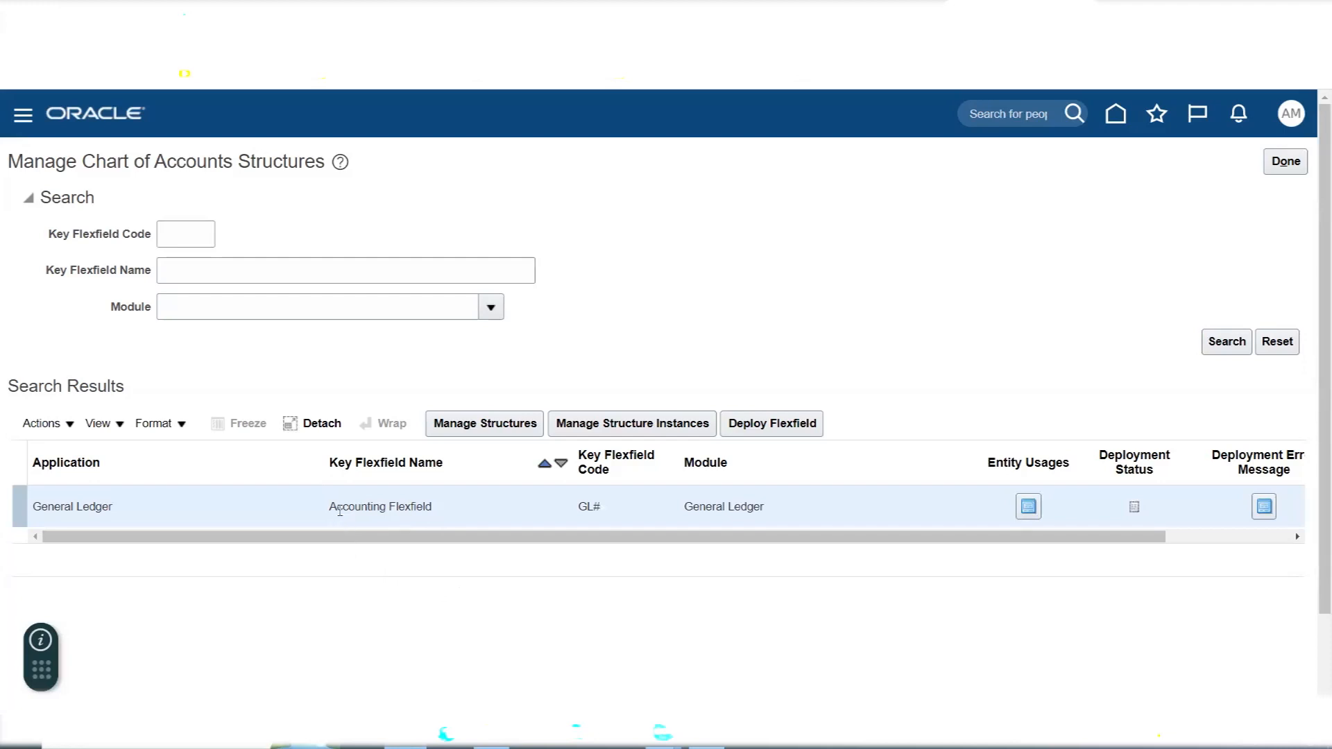
- Check the General Ledger application's Accounting Flexfield in the results and open its structures for management
triple_click(409, 506)
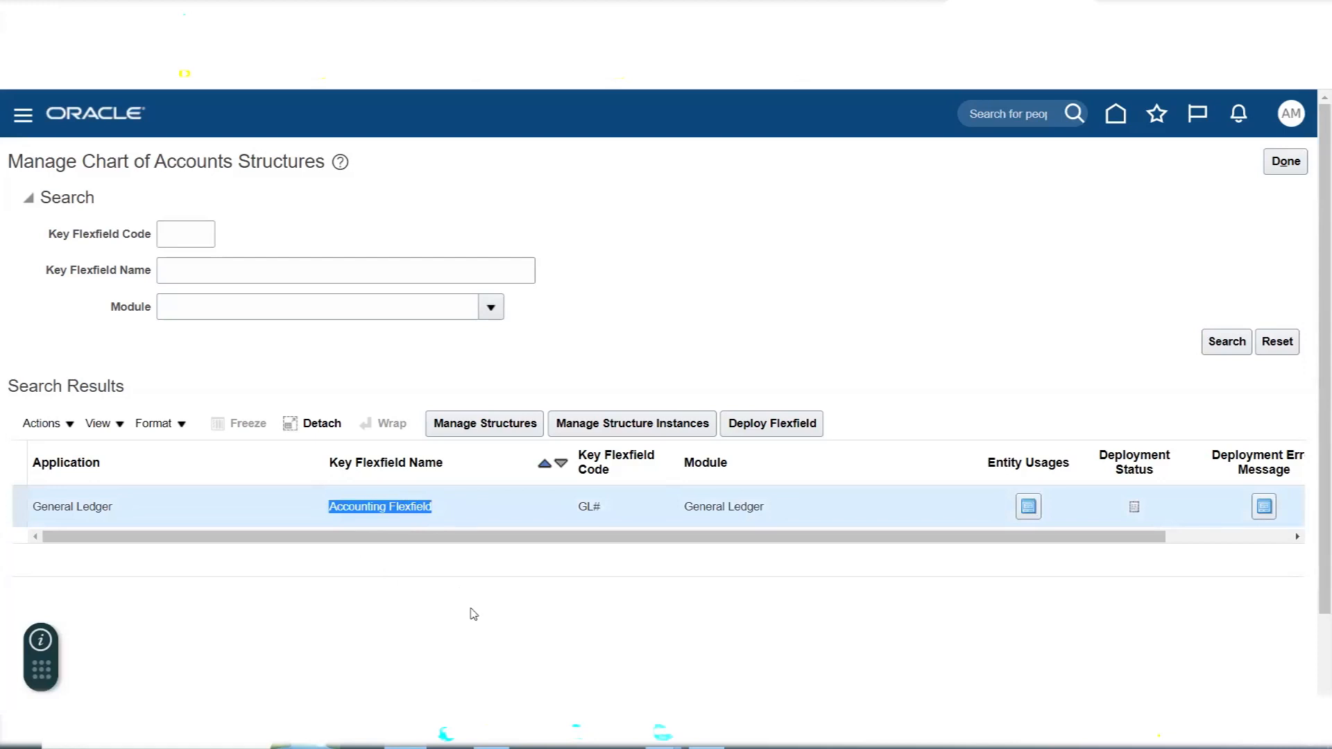
double_click(370, 510)
click(370, 510)
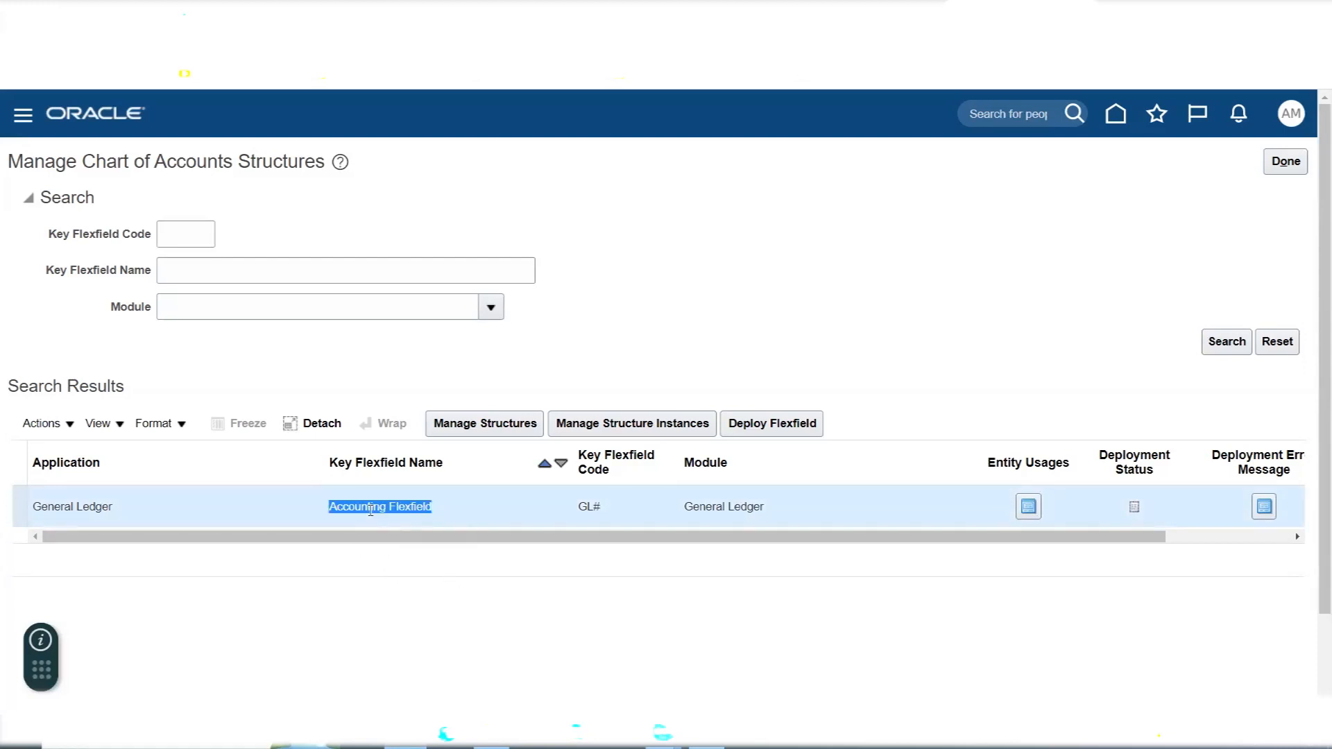
triple_click(79, 506)
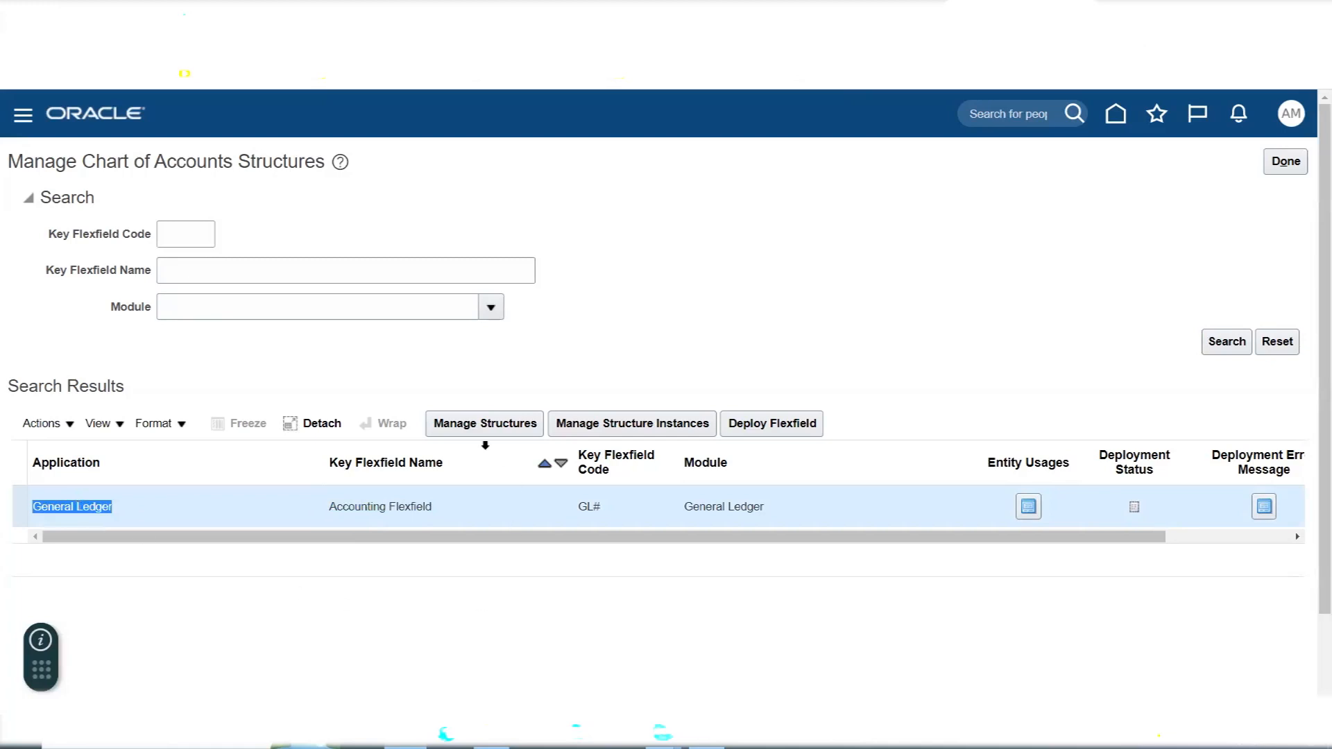
click(475, 425)
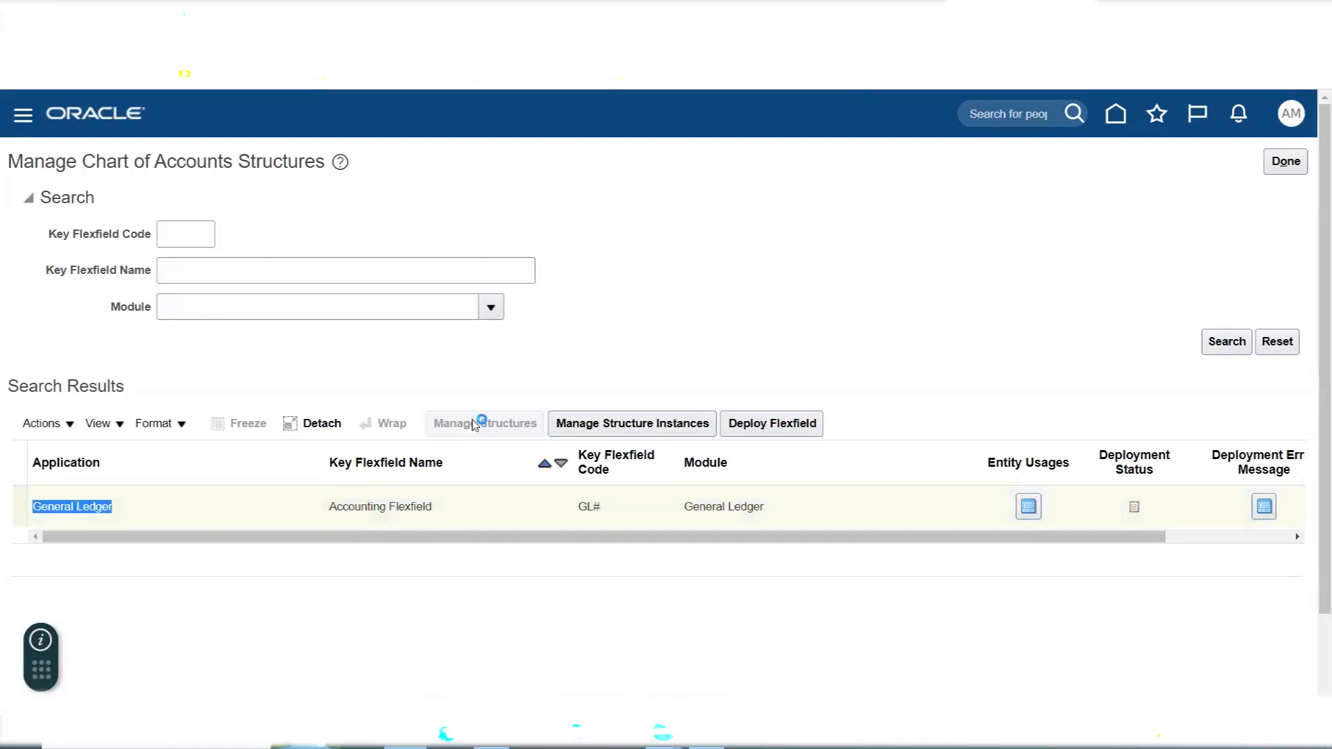
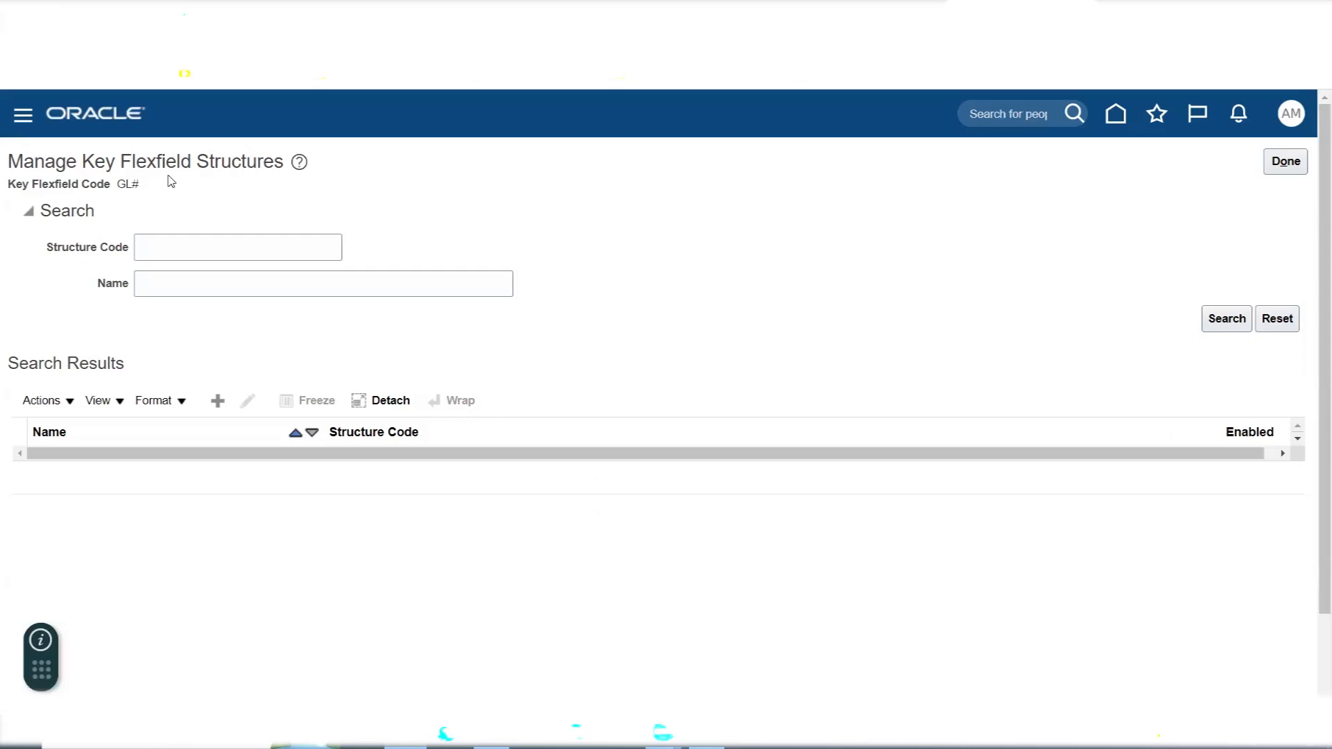
- Create a new key flexfield structure and enter AMEX Accounting Flexfield as its structure code
click(220, 403)
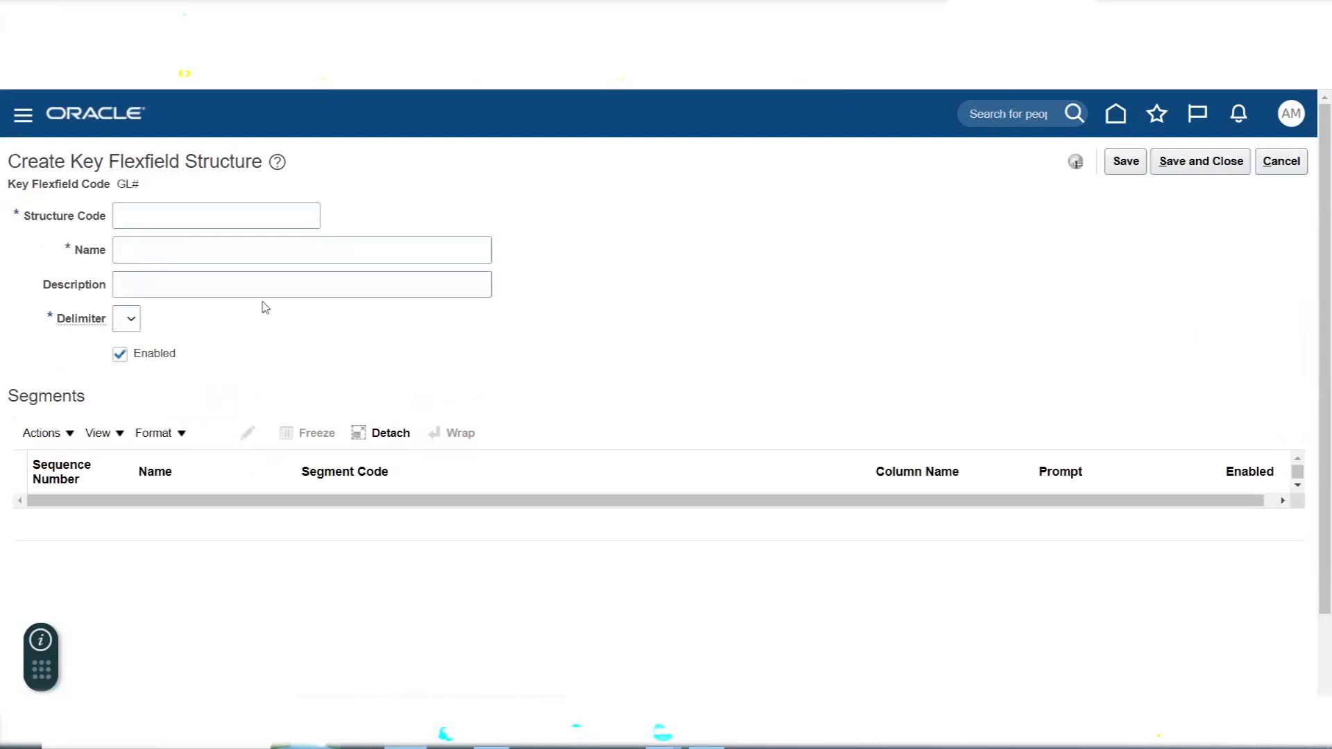
click(277, 221)
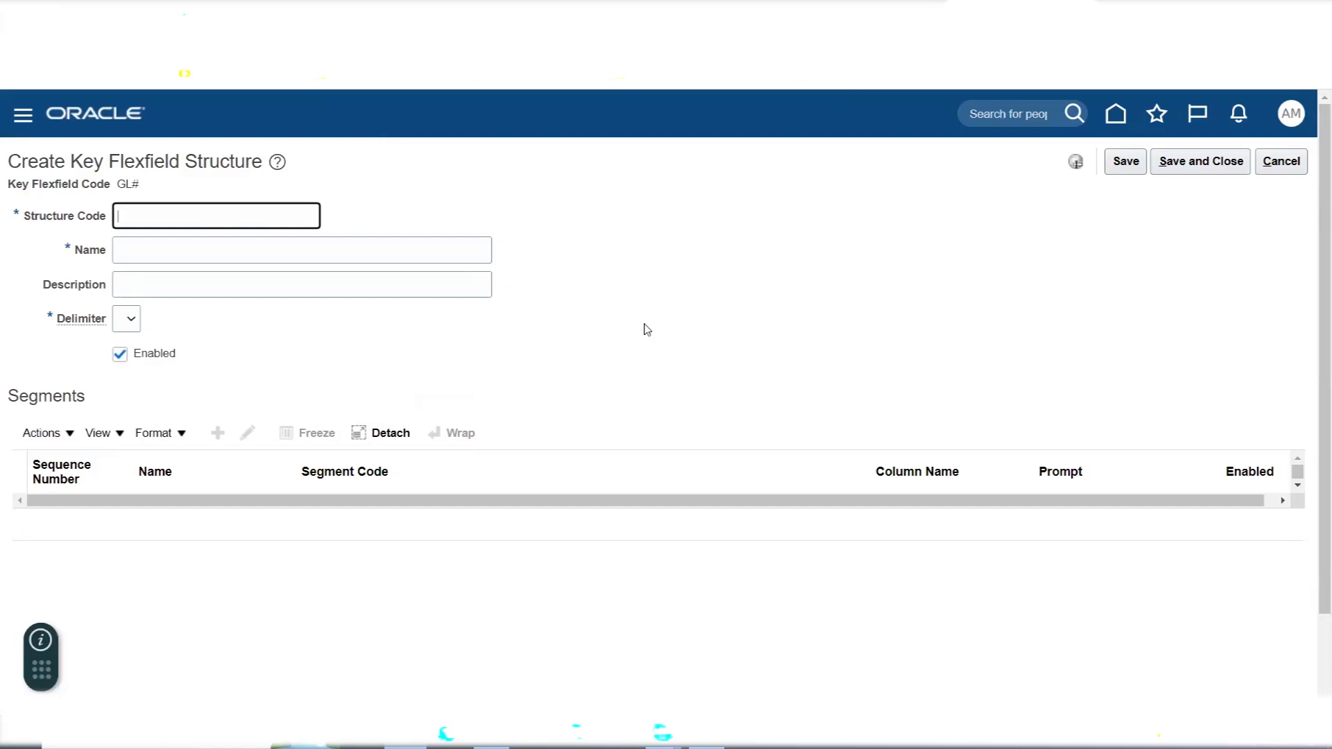
text(AMEX)
text(Chart of Accounts Structu)
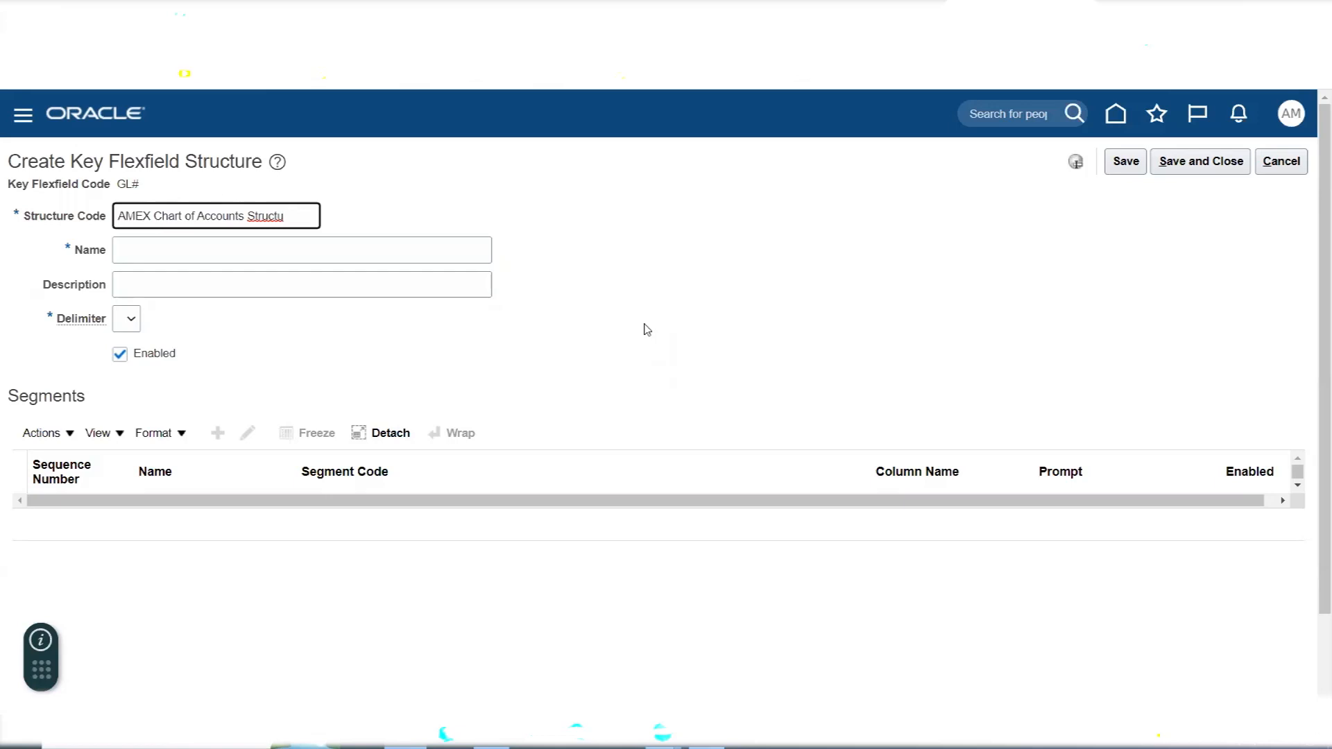
key(BackSpace)
key(BackSpace)
key(BackSpace)
key(BackSpace)
key(BackSpace)
key(BackSpace)
key(BackSpace)
key(BackSpace)
key(BackSpace)
key(BackSpace)
key(BackSpace)
key(BackSpace)
key(BackSpace)
key(BackSpace)
key(BackSpace)
key(BackSpace)
key(BackSpace)
key(BackSpace)
key(BackSpace)
key(BackSpace)
key(BackSpace)
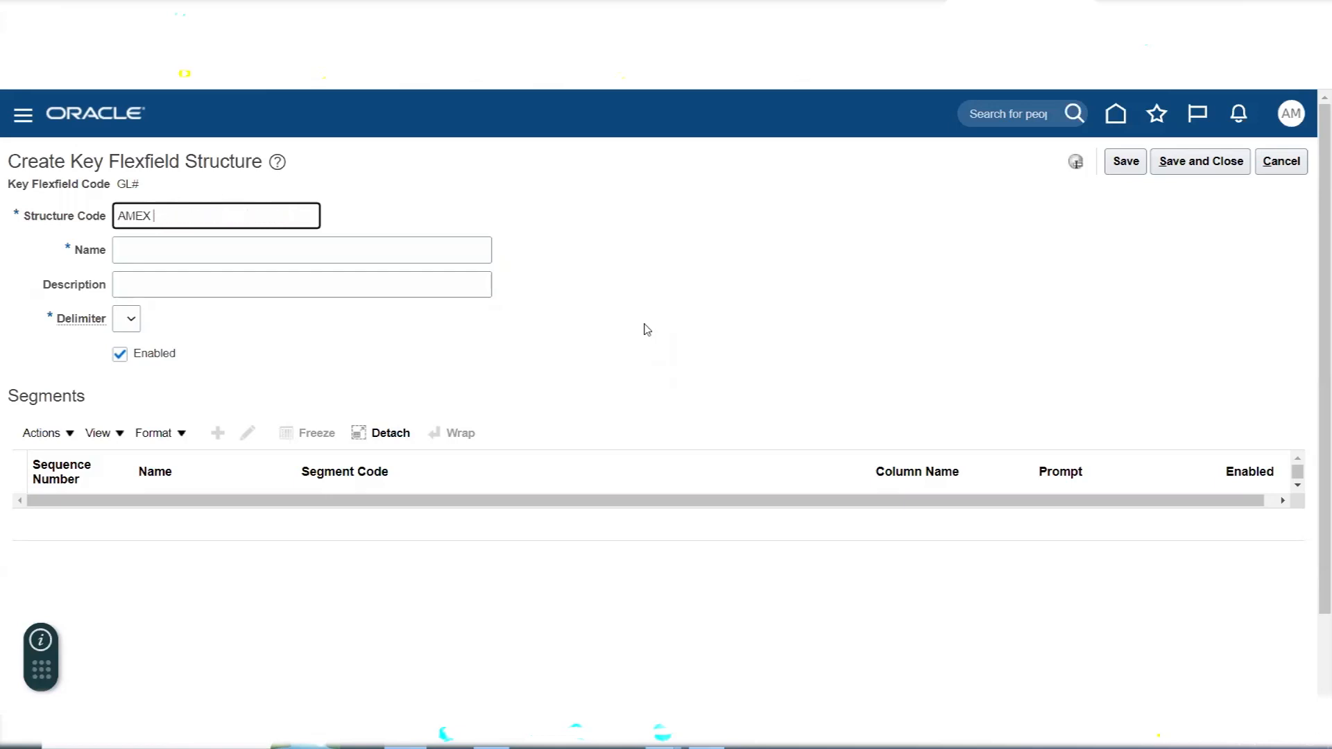
text(Accounting Flexfield)
- Copy the structure code AMEX Accounting Flexfield into the structure's Name and Description
drag(322, 206, 63, 240)
key(ctrl+c)
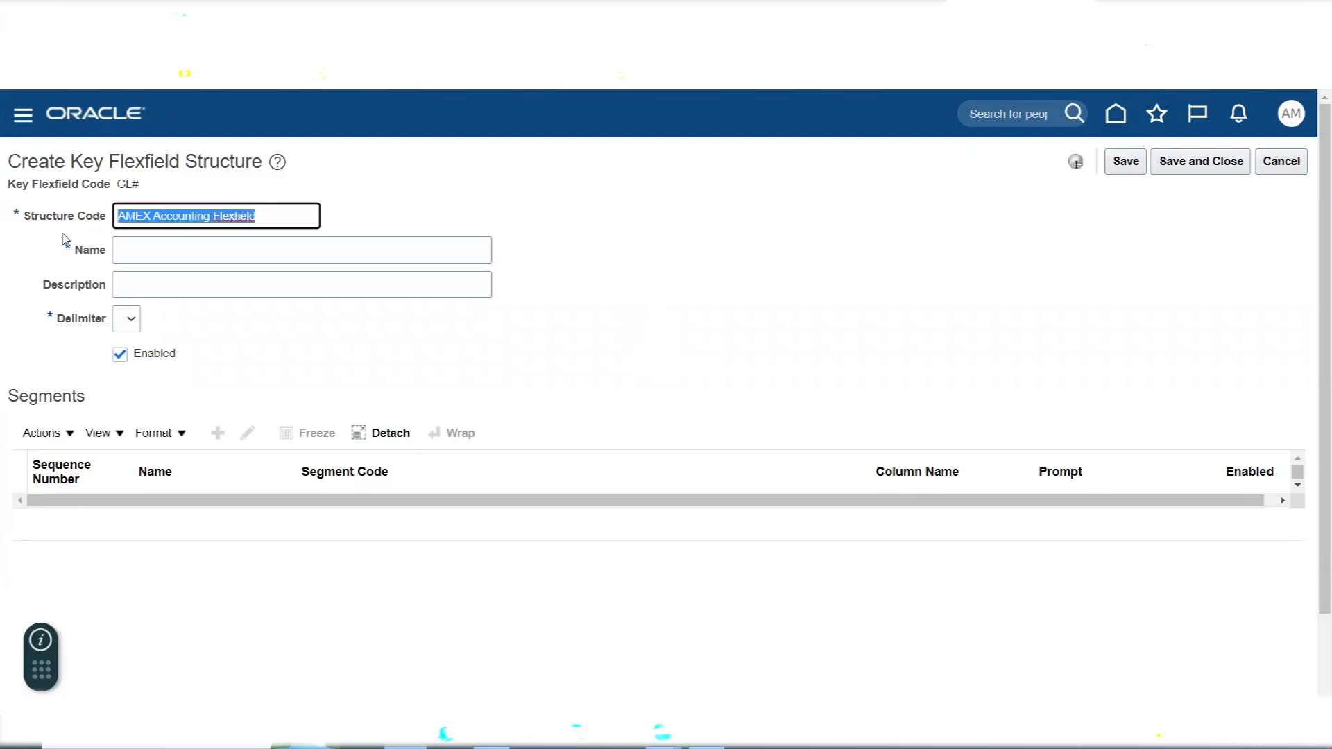
click(223, 250)
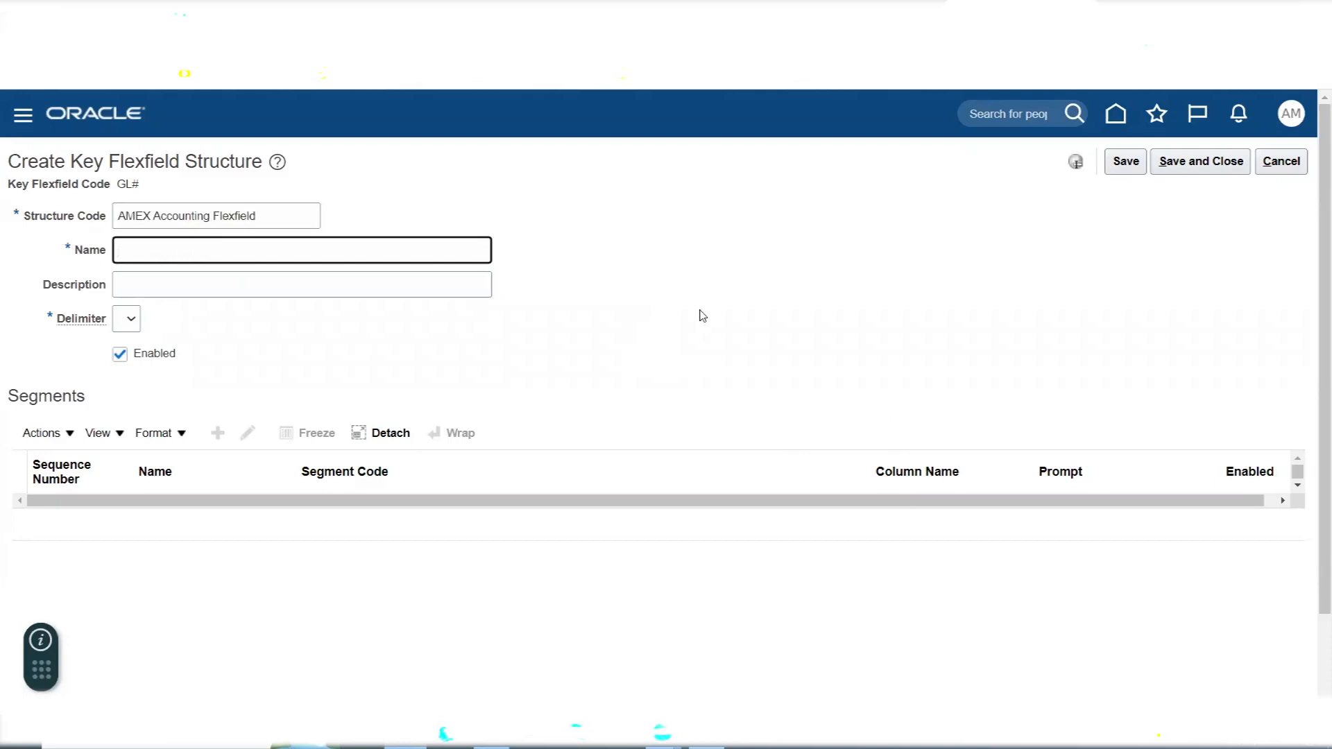
key(ctrl+v)
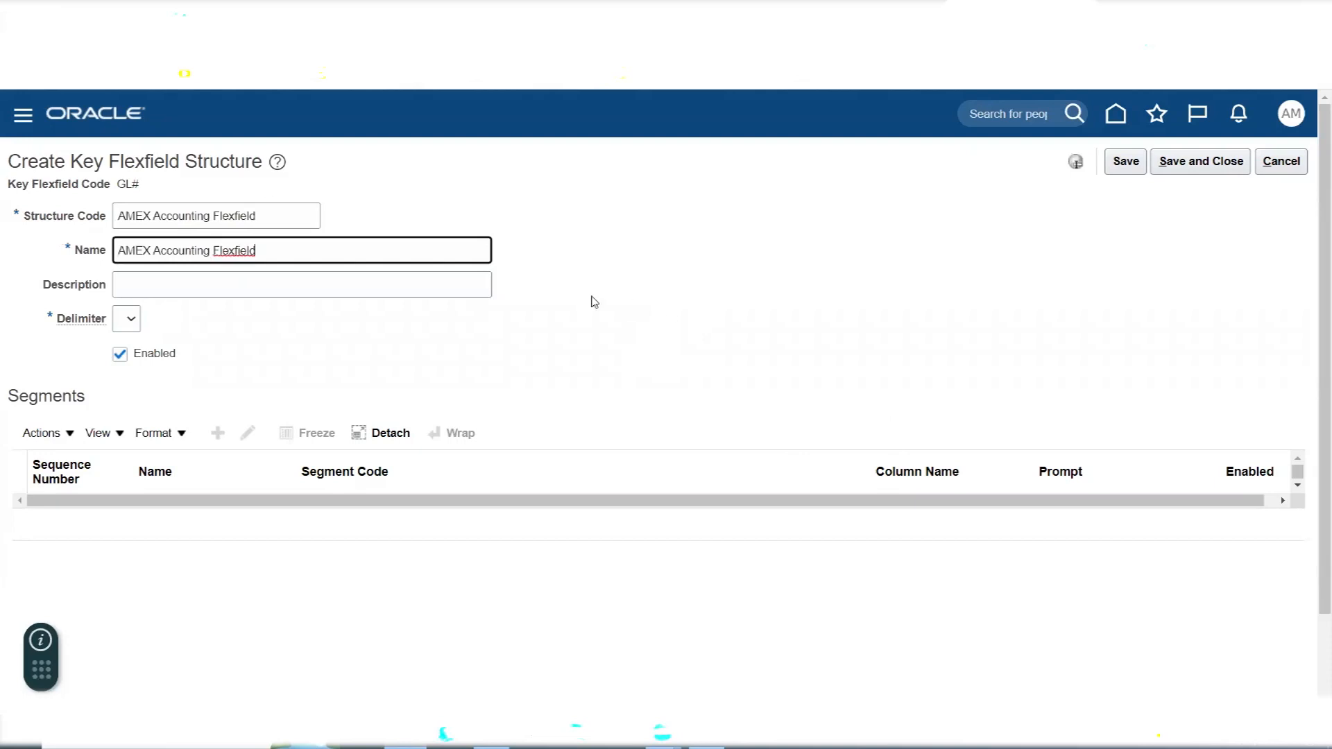
click(195, 285)
key(ctrl+v)
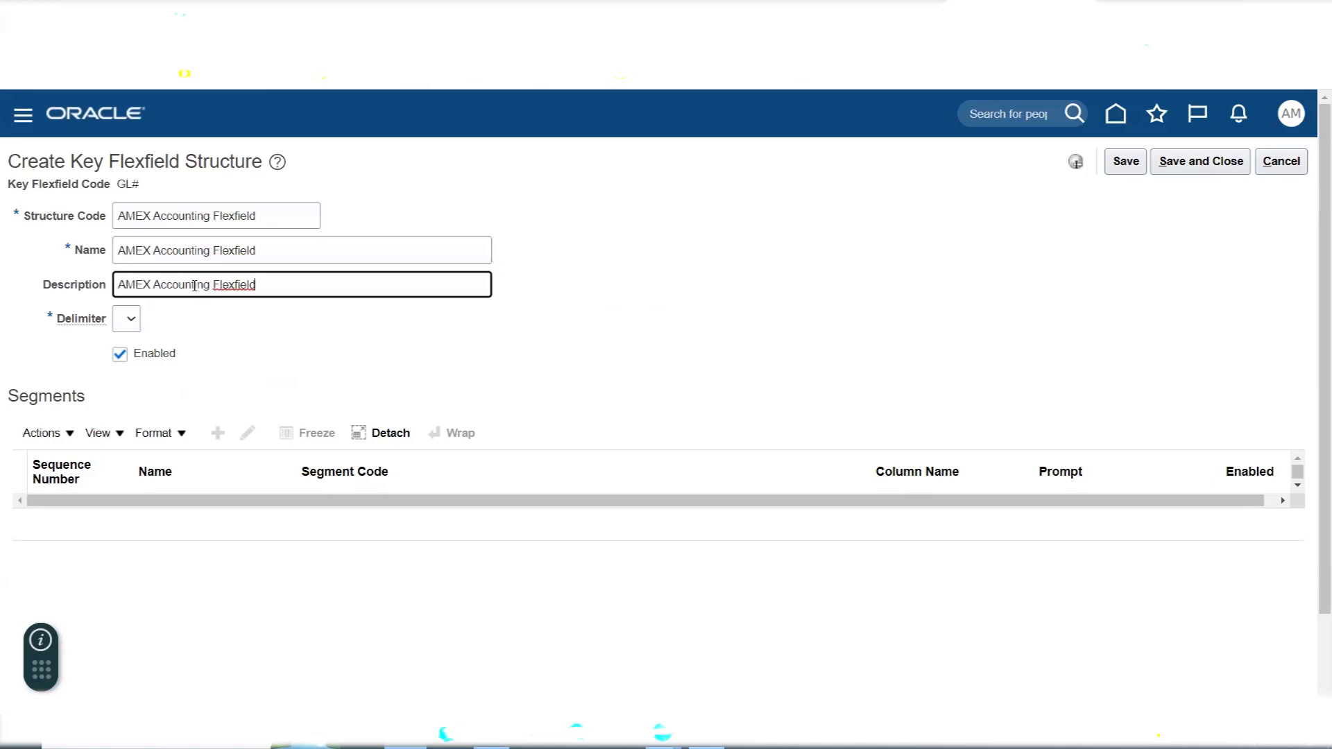
click(220, 343)
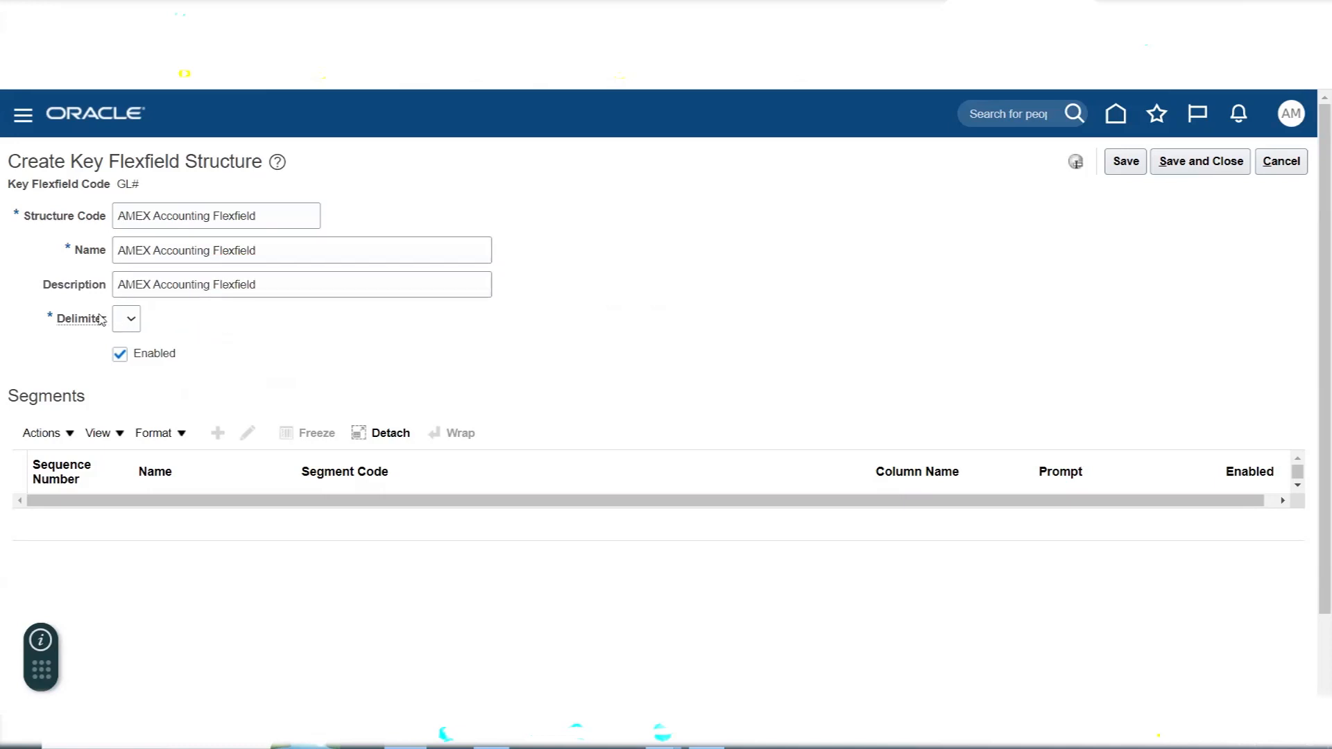
- Switch to Excel and review the values listed under the Company, Department and Account value sets
key(alt+Tab)
click(376, 419)
click(427, 463)
scroll(427, 463, up, 5)
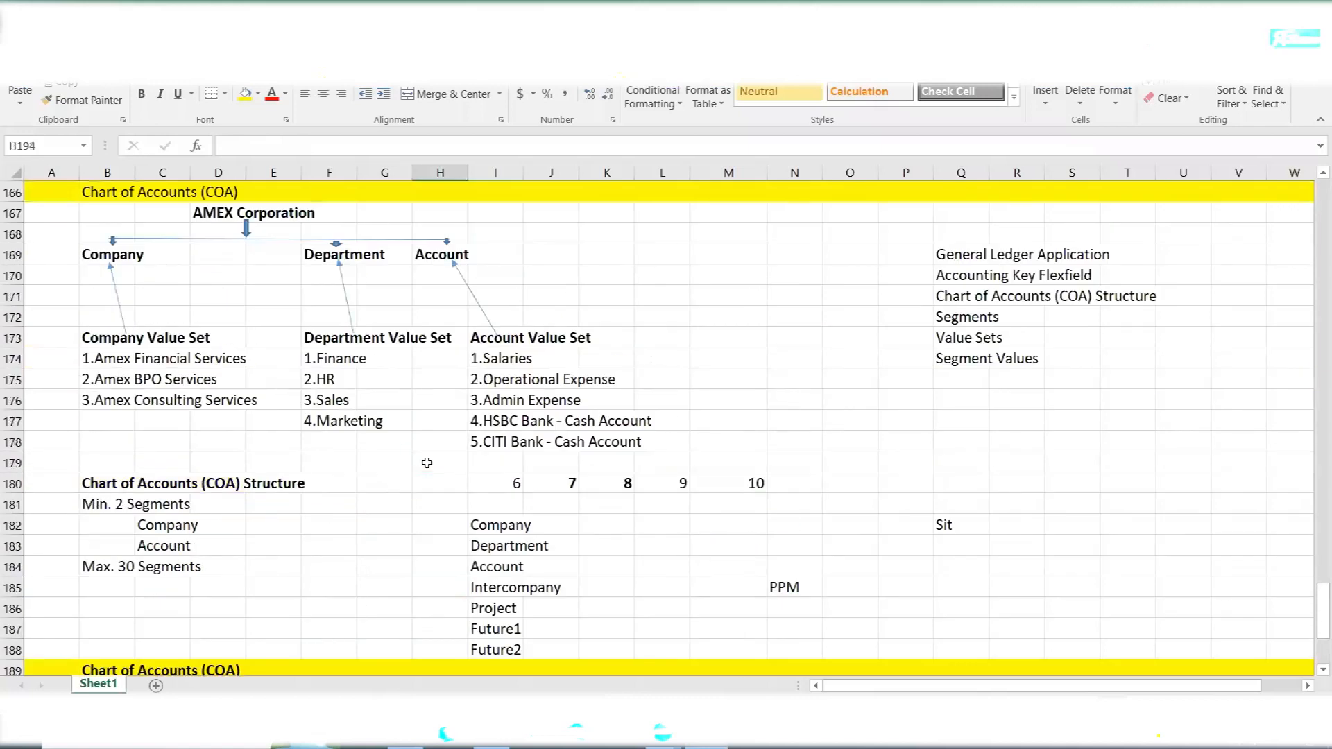
scroll(427, 462, down, 1)
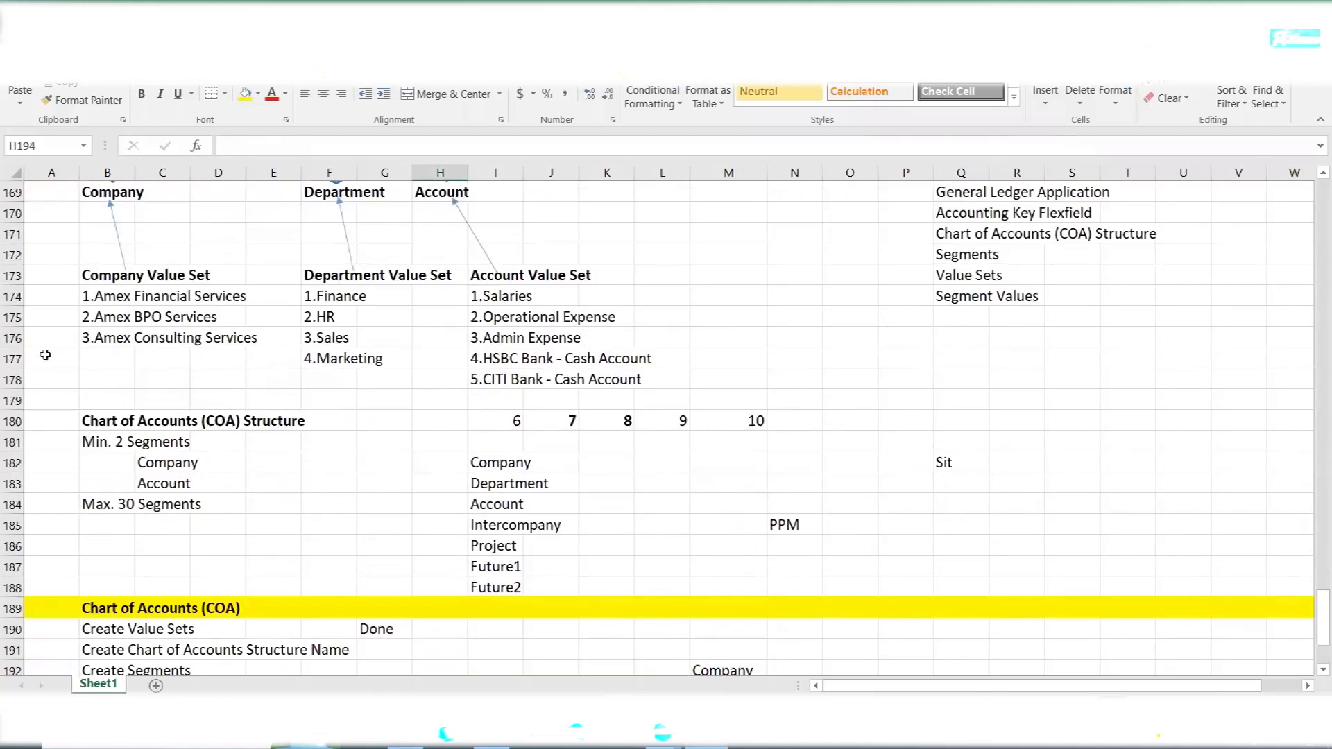
drag(102, 296, 667, 381)
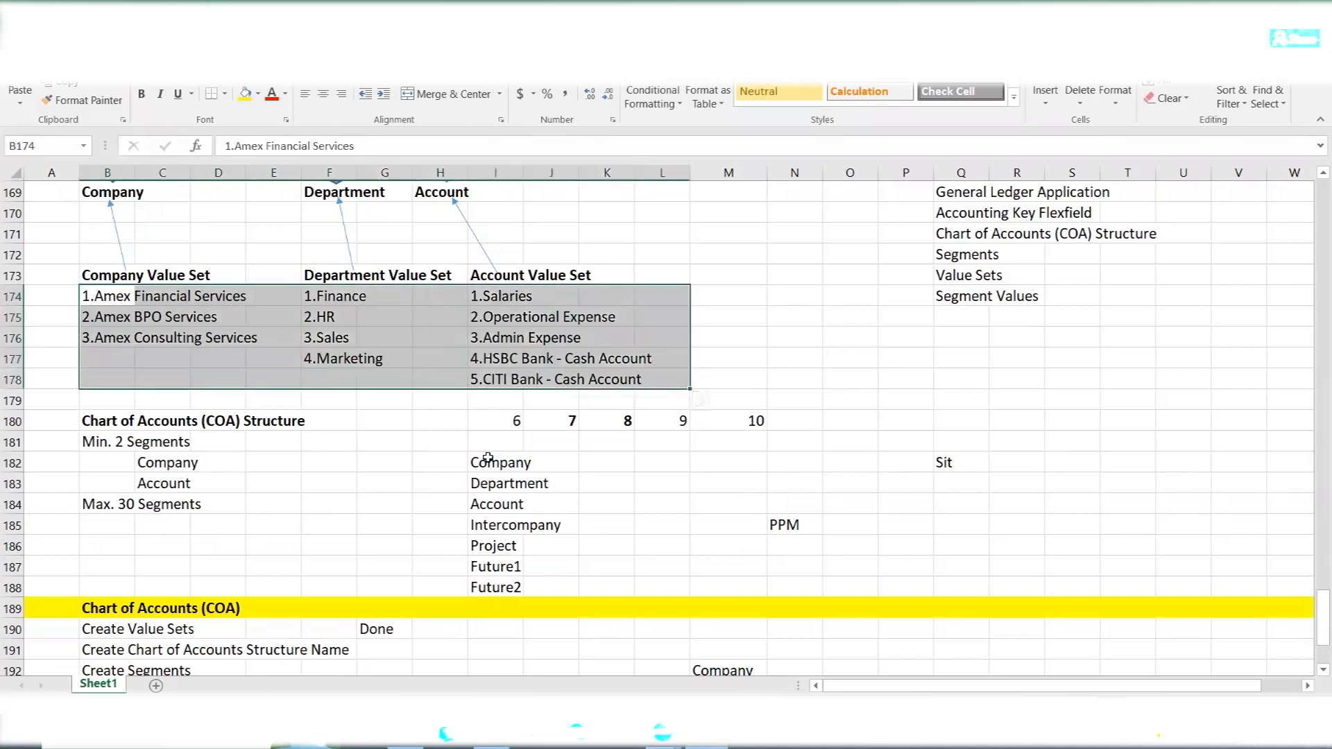
click(260, 531)
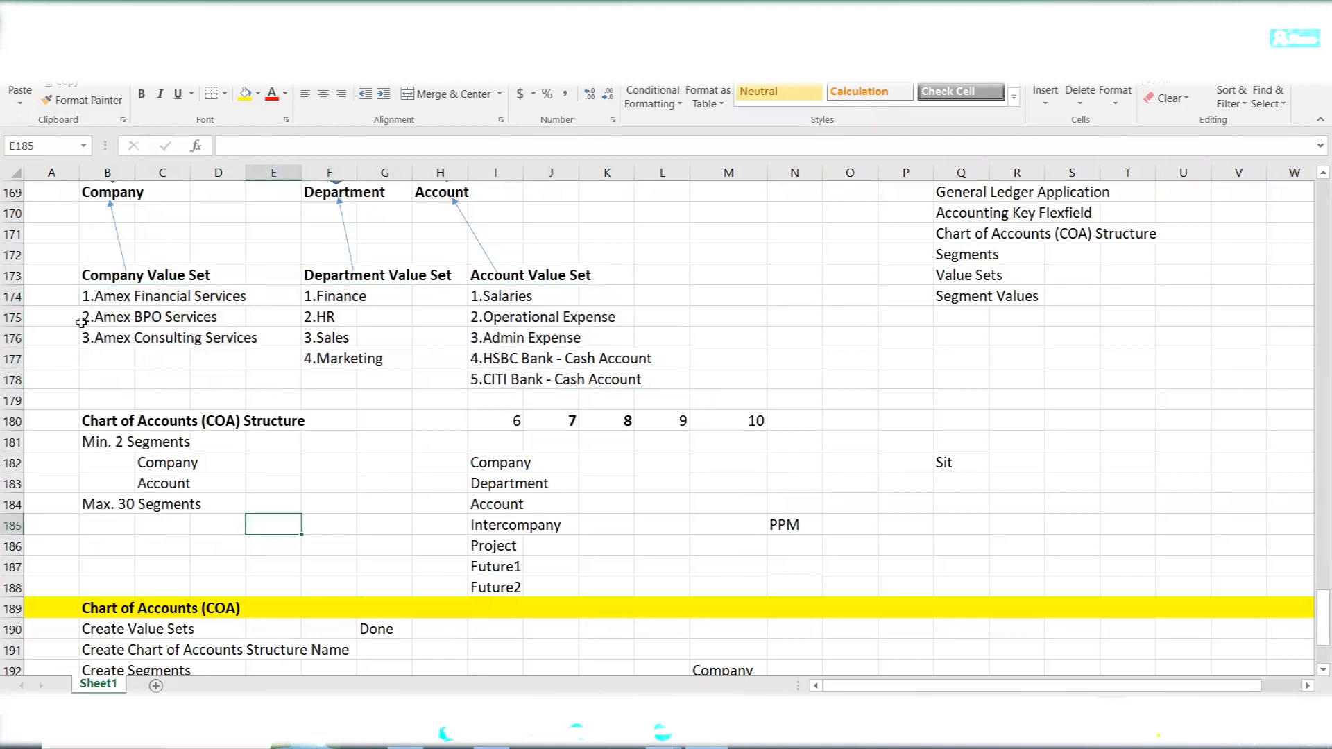
- Enter the example segment combination 2.1.3 in cell D186, using periods between the segment values
click(206, 545)
text(2.1.)
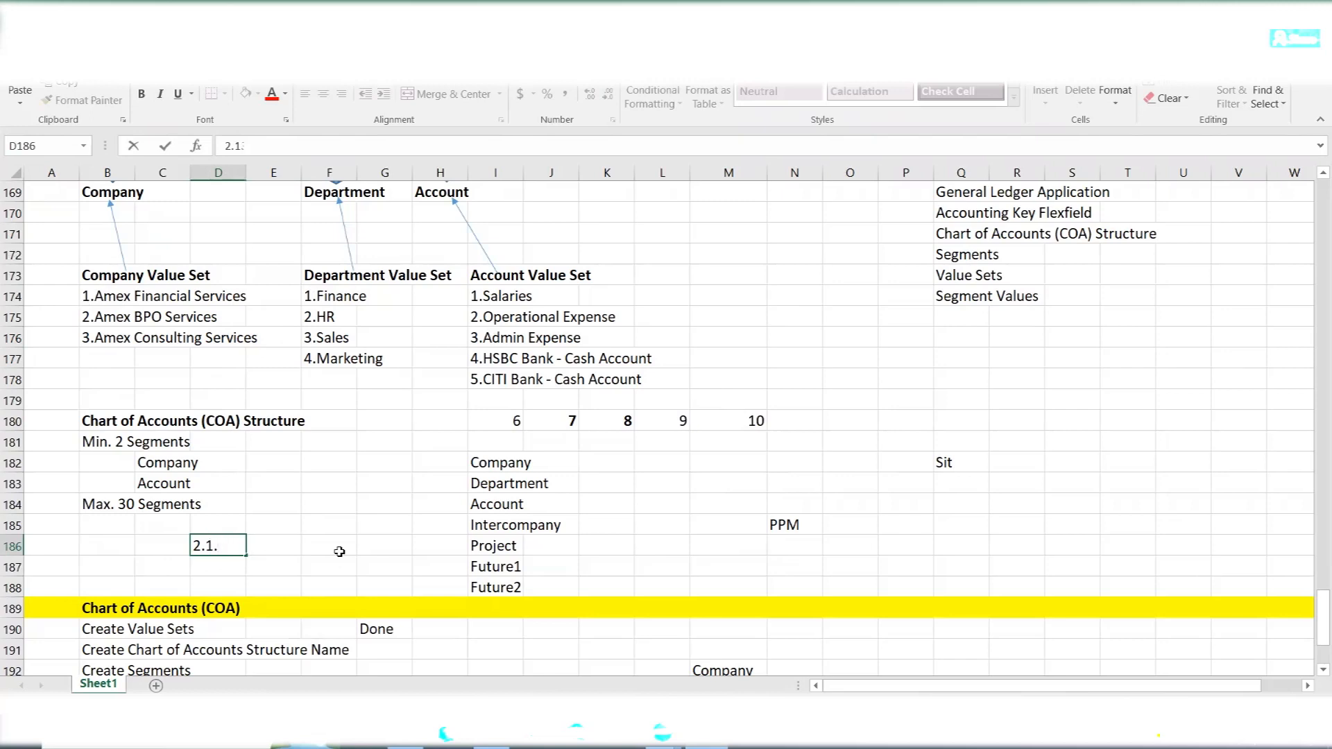
text(3)
mouse_move(200, 549)
mouse_down()
mouse_move(229, 548)
mouse_move(192, 547)
mouse_up()
scroll(315, 471, down, 1)
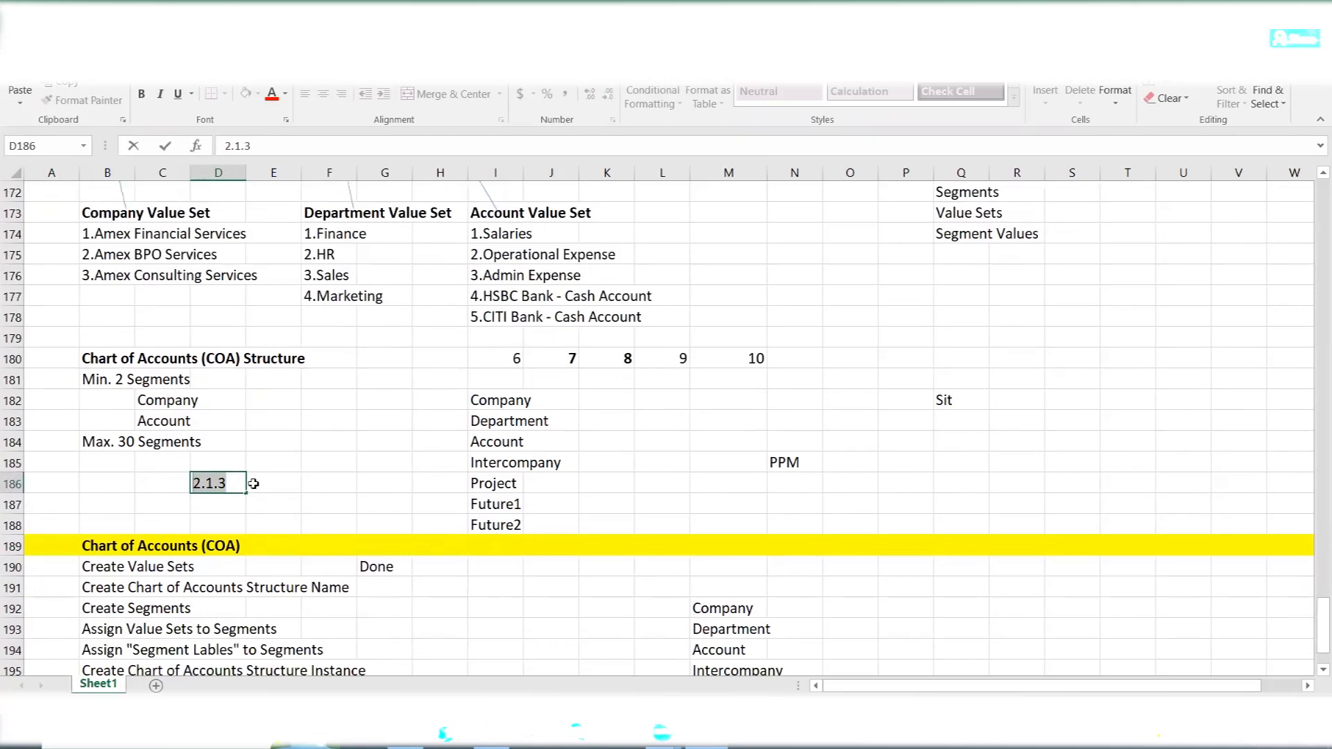
click(222, 480)
key(BackSpace)
text(.)
- Check the Delimiter field in Oracle Fusion, then return to Excel and compare the 2.1.3 example with the listed value set values
key(alt+Tab)
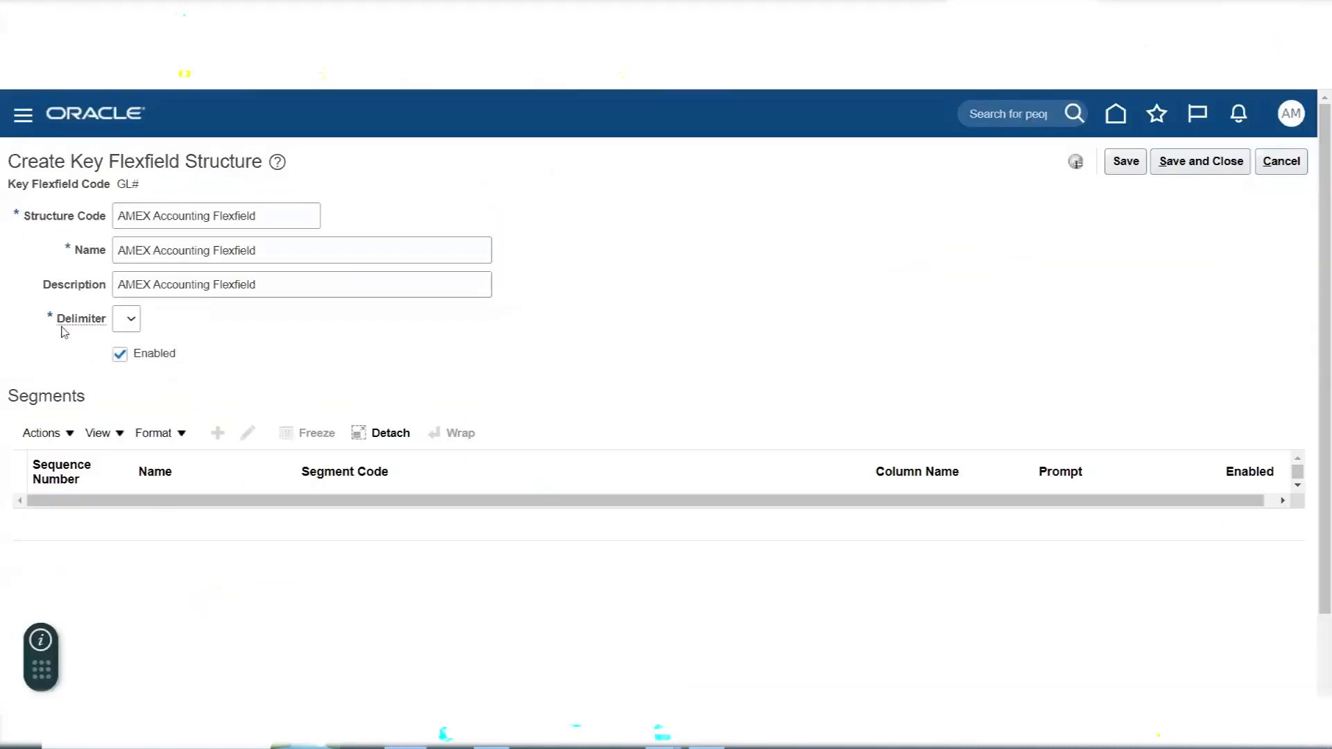
key(alt+Tab)
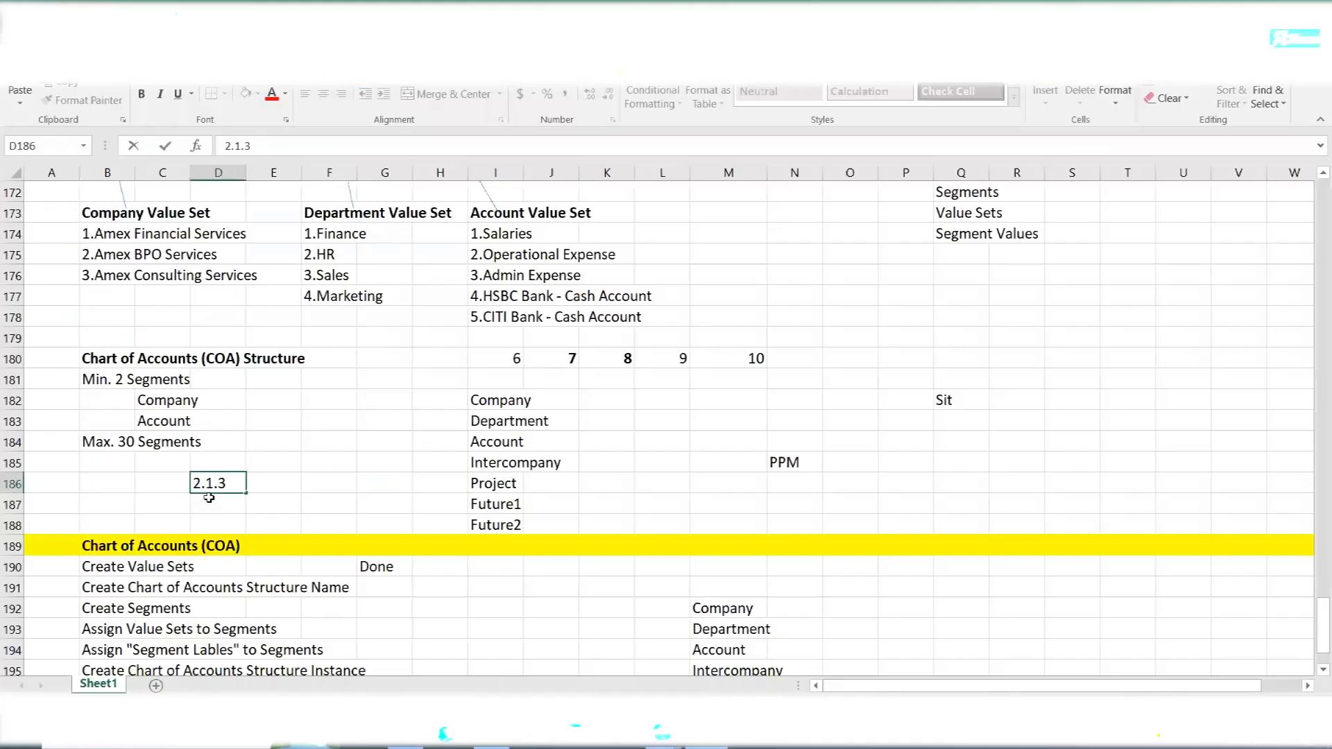
drag(195, 488, 230, 490)
drag(94, 231, 668, 317)
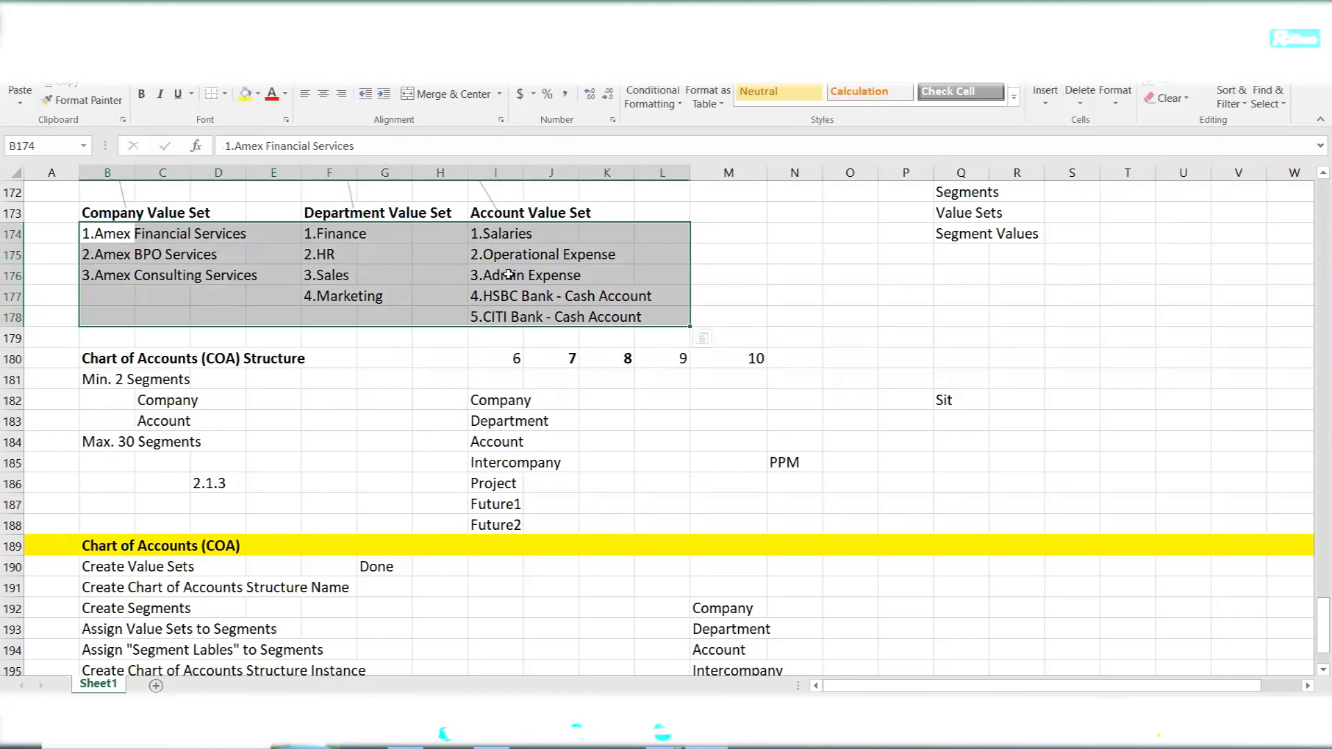
click(221, 489)
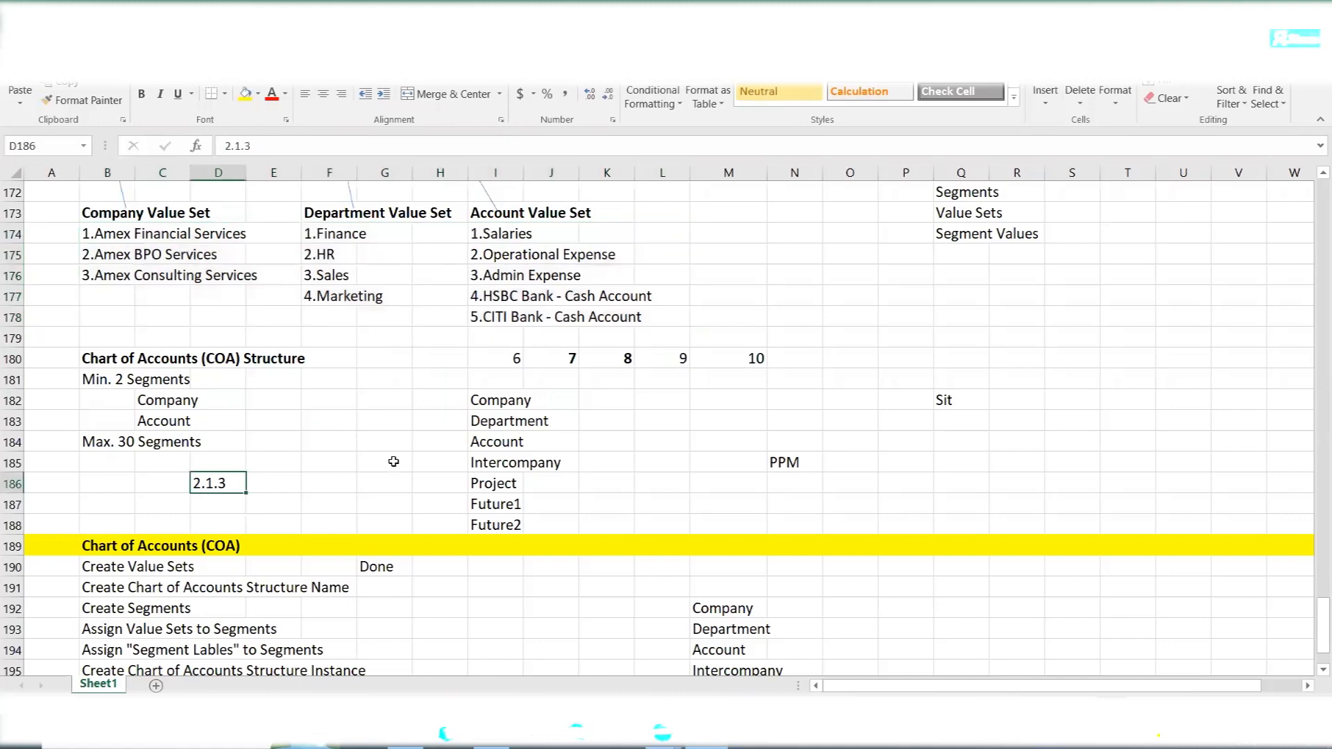
- Return to Oracle Fusion and set the new structure's delimiter to a period (.)
key(alt+Tab)
click(127, 319)
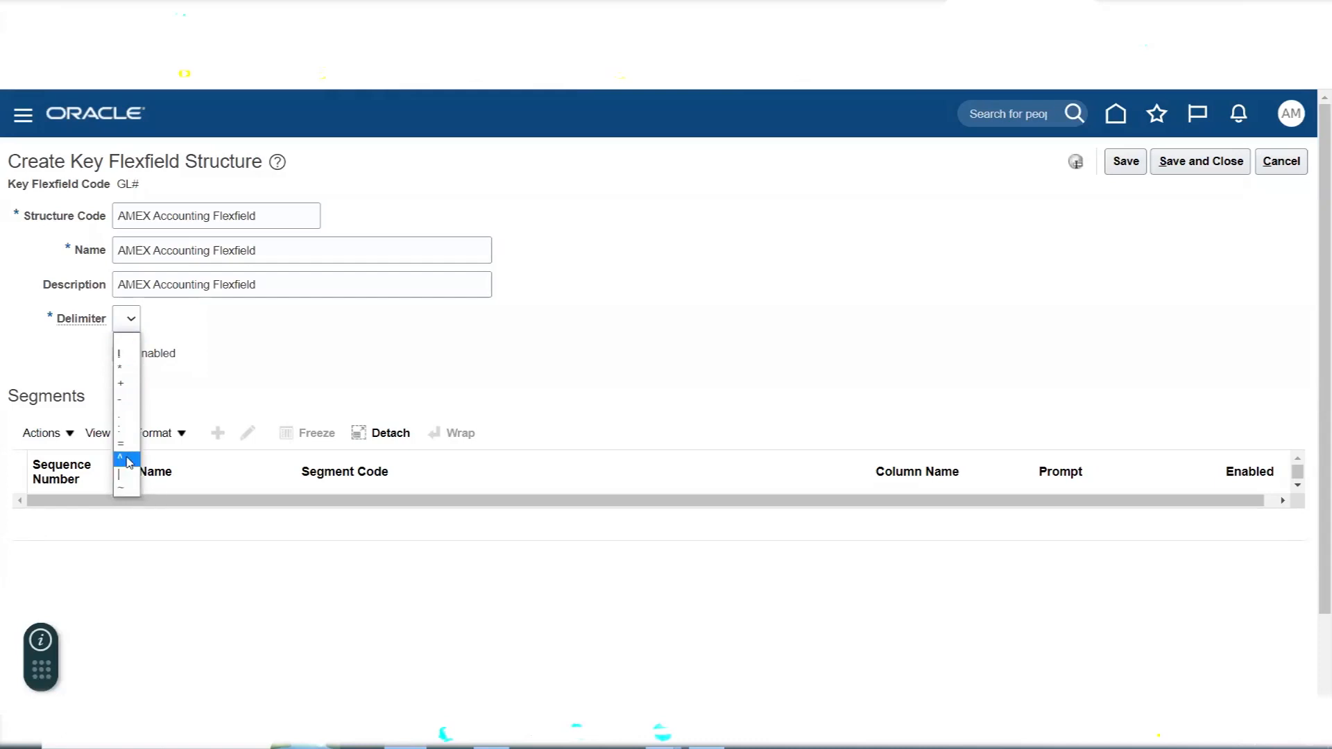
click(129, 419)
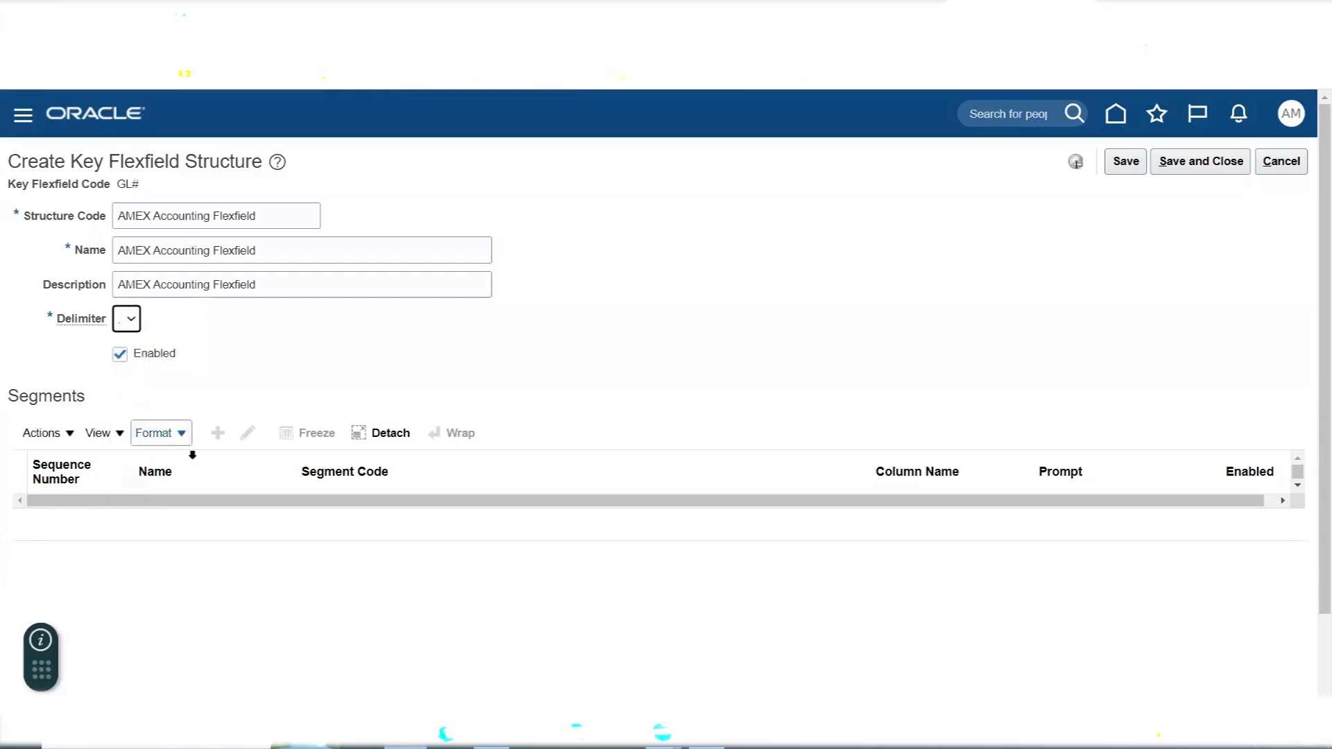
click(128, 318)
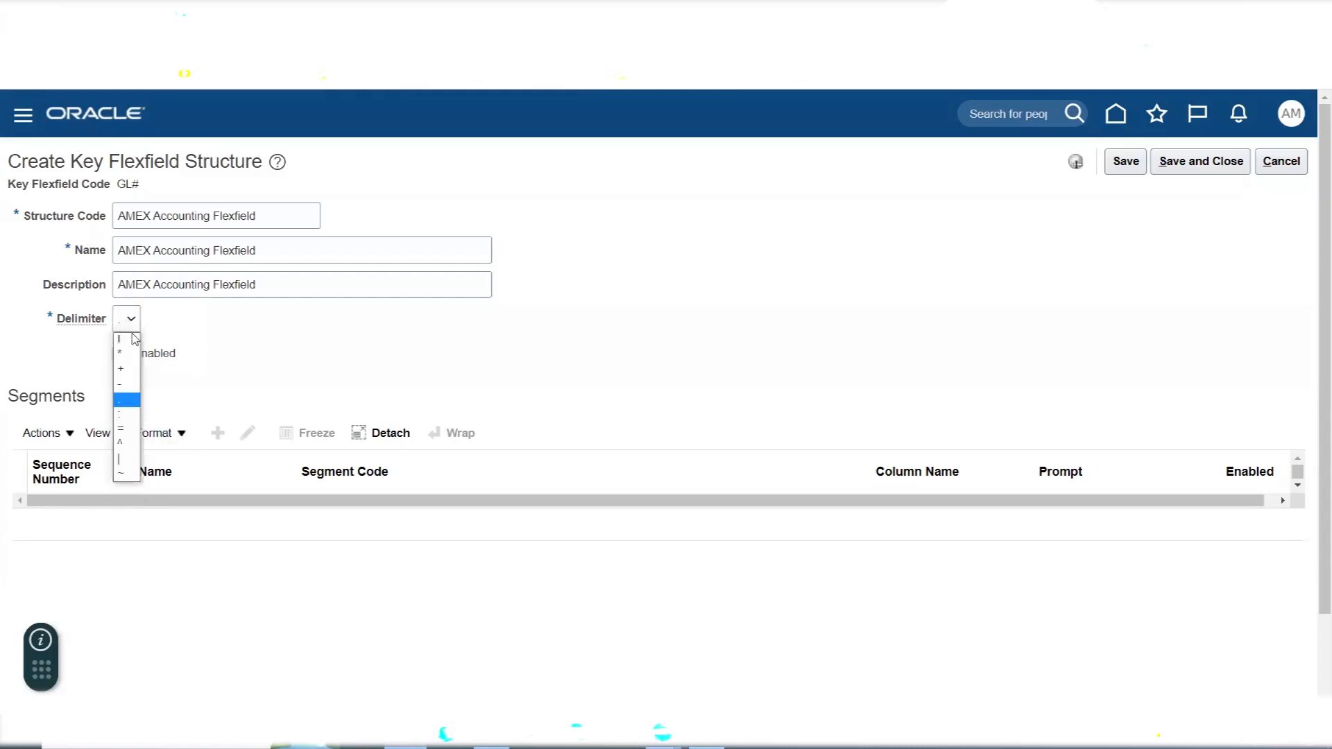
click(136, 387)
click(132, 322)
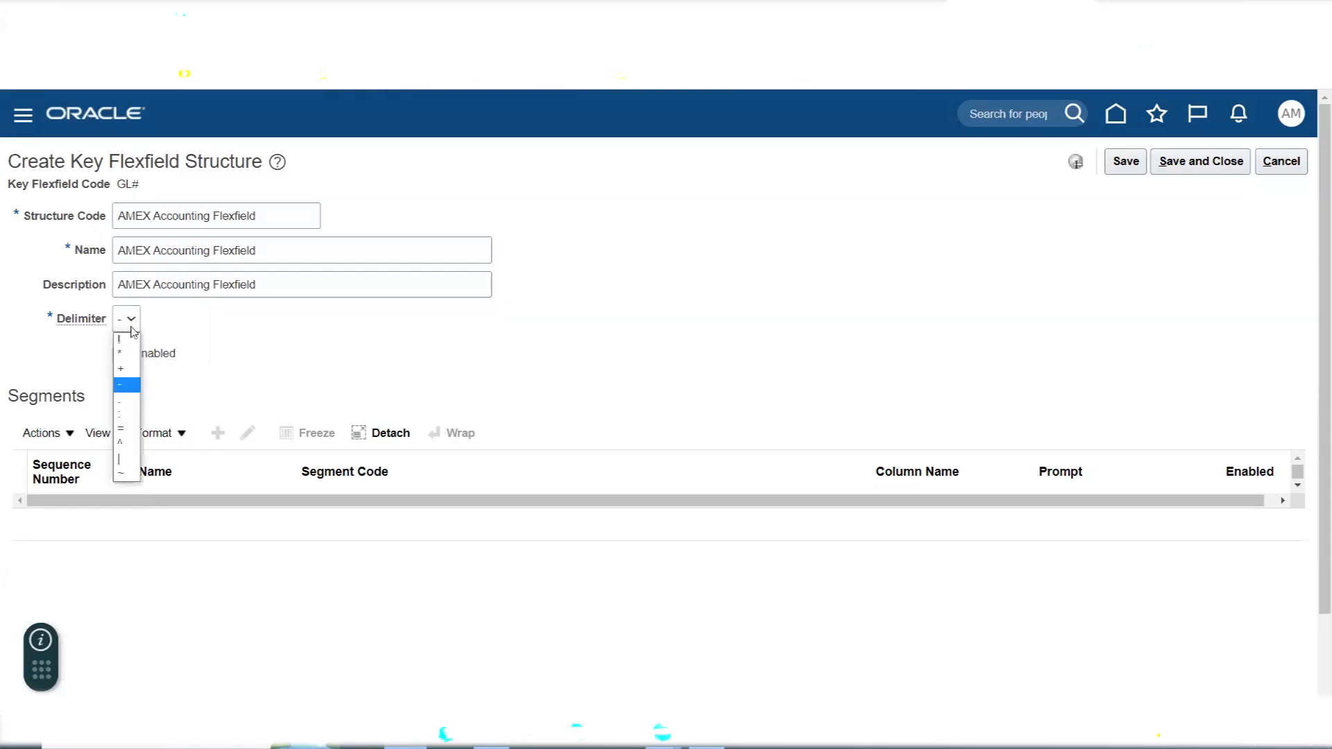
click(137, 403)
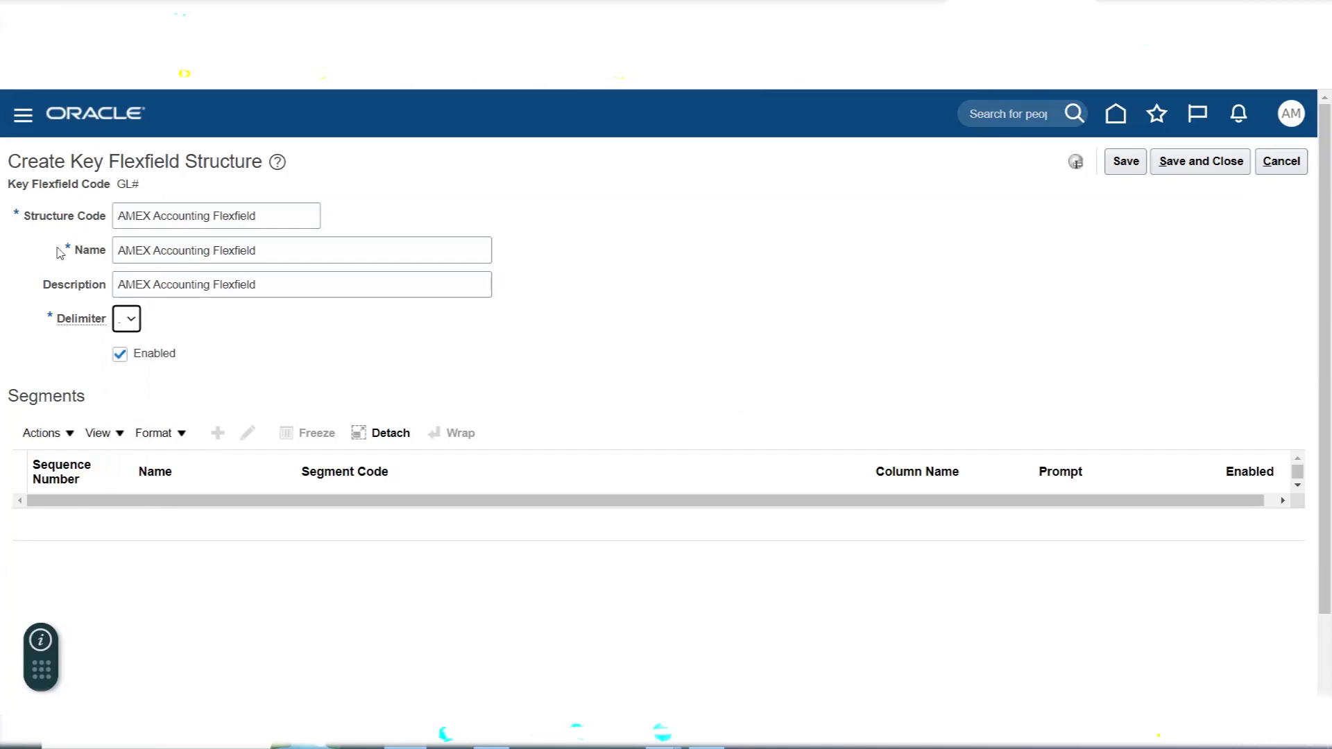
- Review the structure's header fields and Segments section, and save the AMEX Accounting Flexfield structure
drag(23, 214, 258, 335)
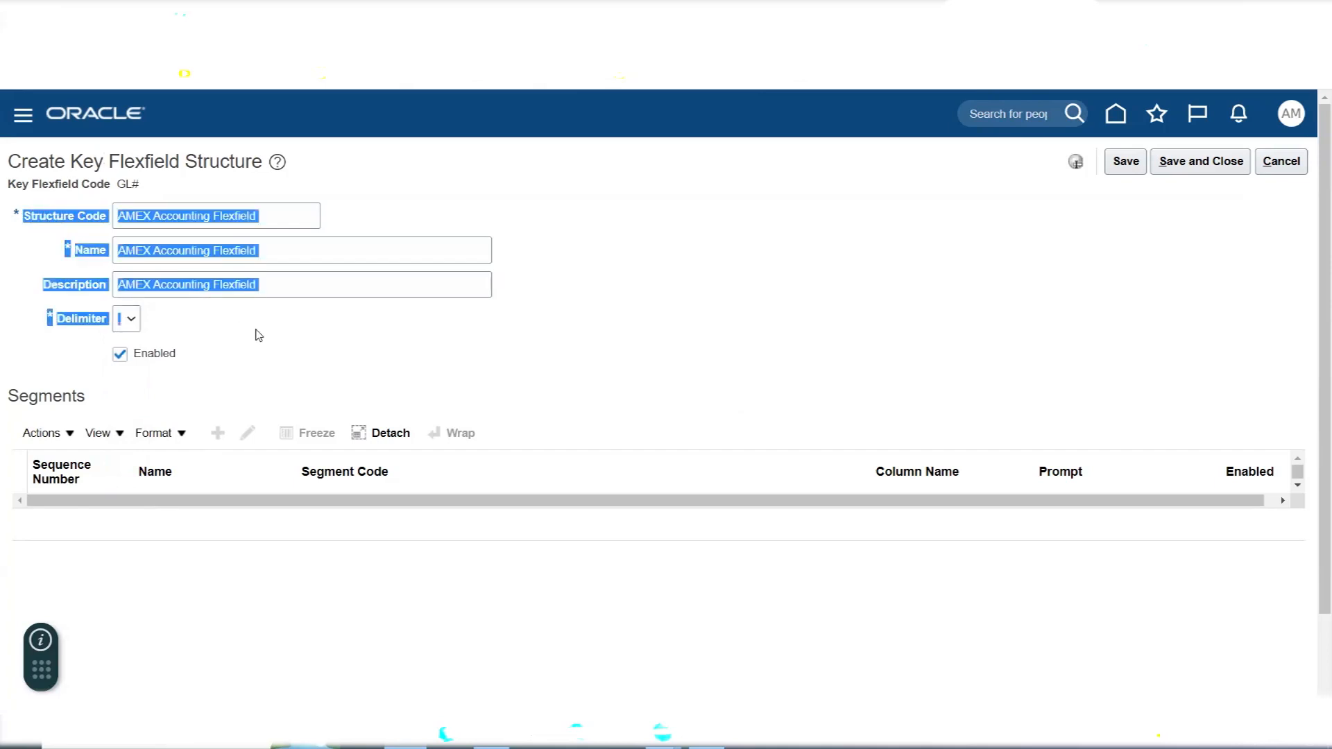
click(286, 324)
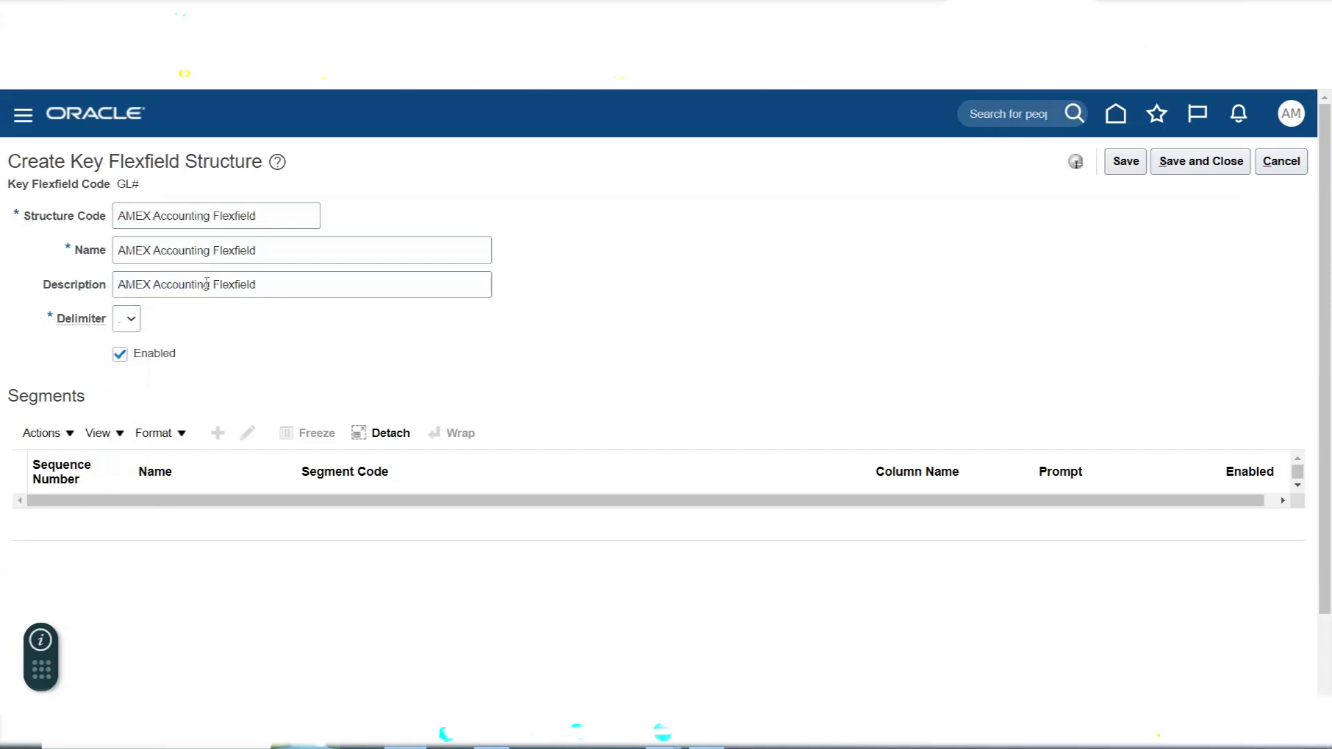
double_click(32, 394)
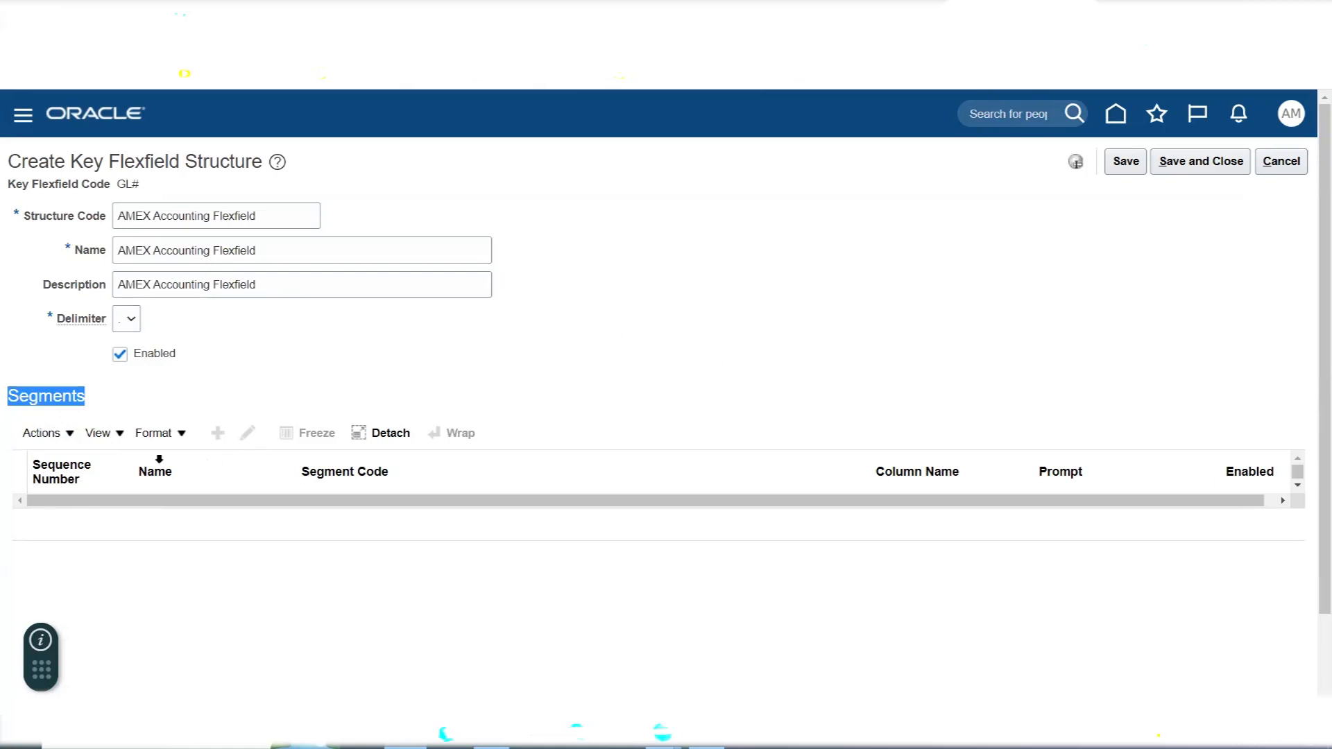
click(925, 250)
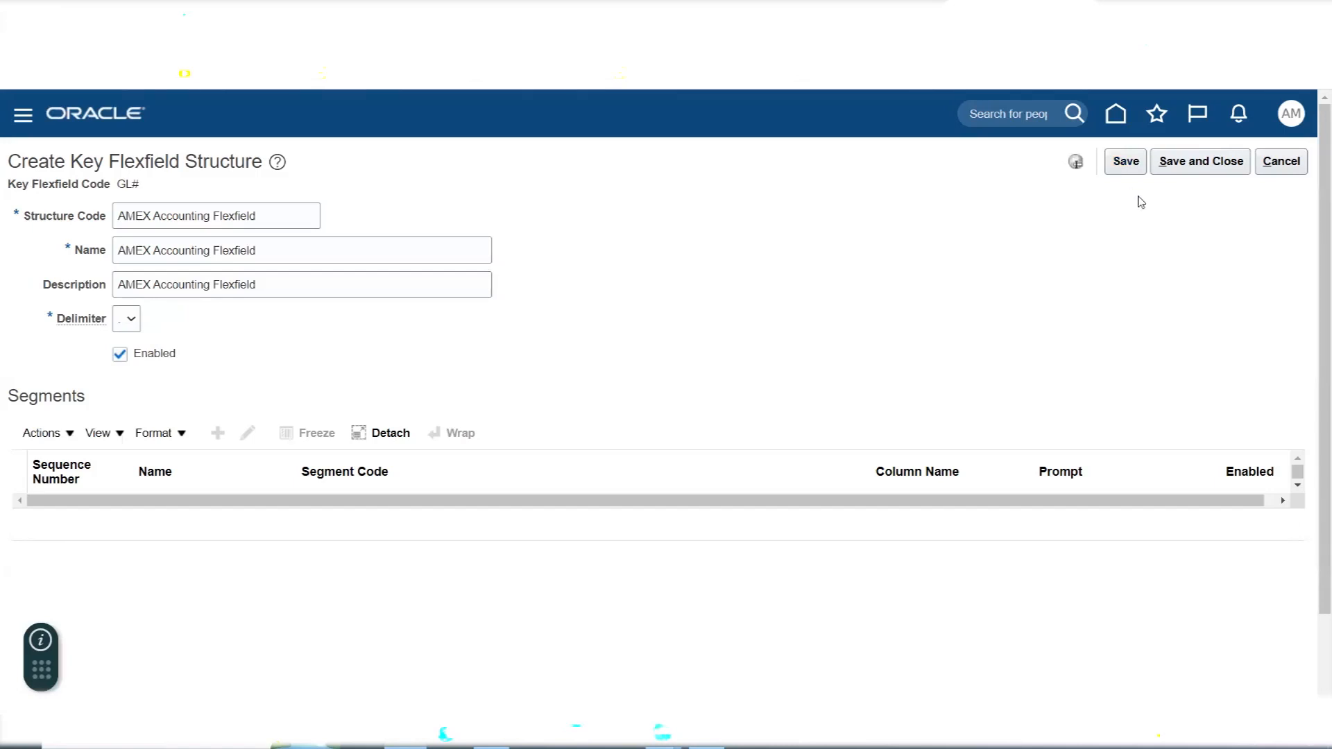
click(1124, 166)
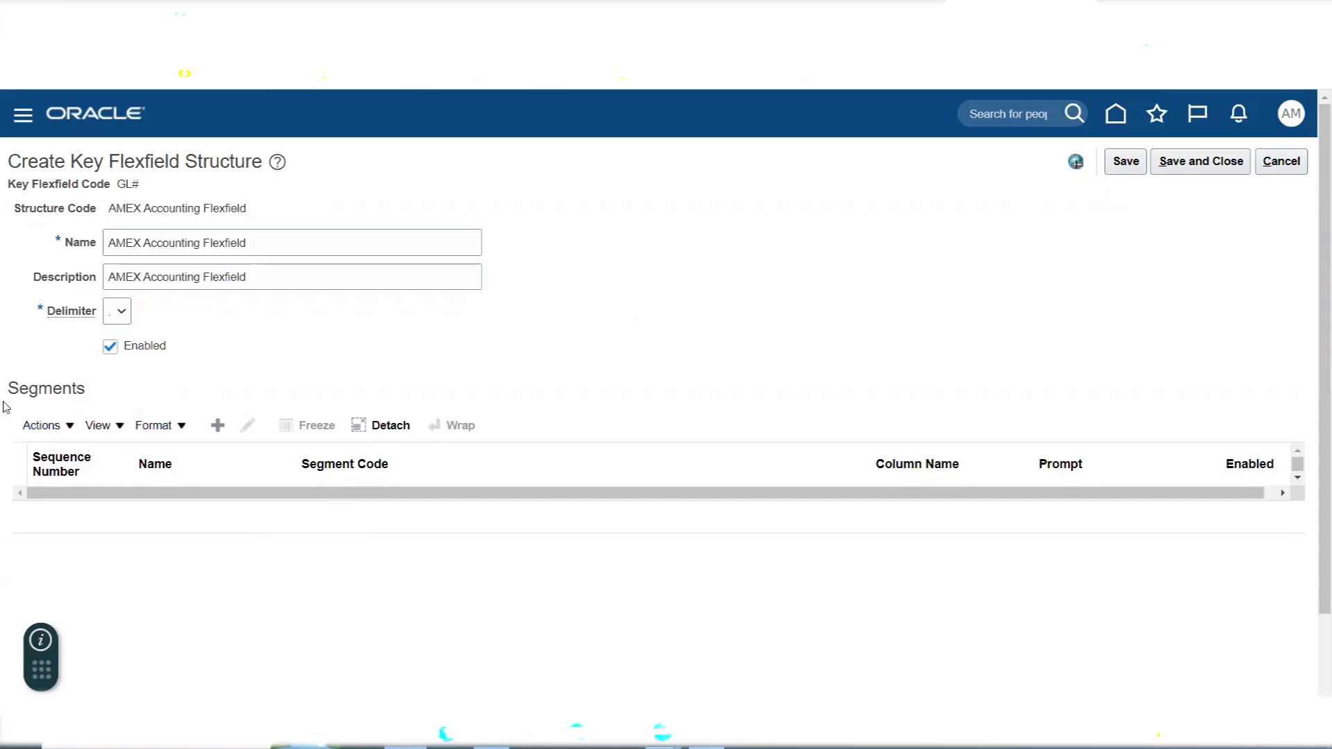
- Check the Segments section, review Excel's segment list from Company to Future2 and the Assign Value Sets to Segments task, and return to Oracle Fusion
double_click(73, 393)
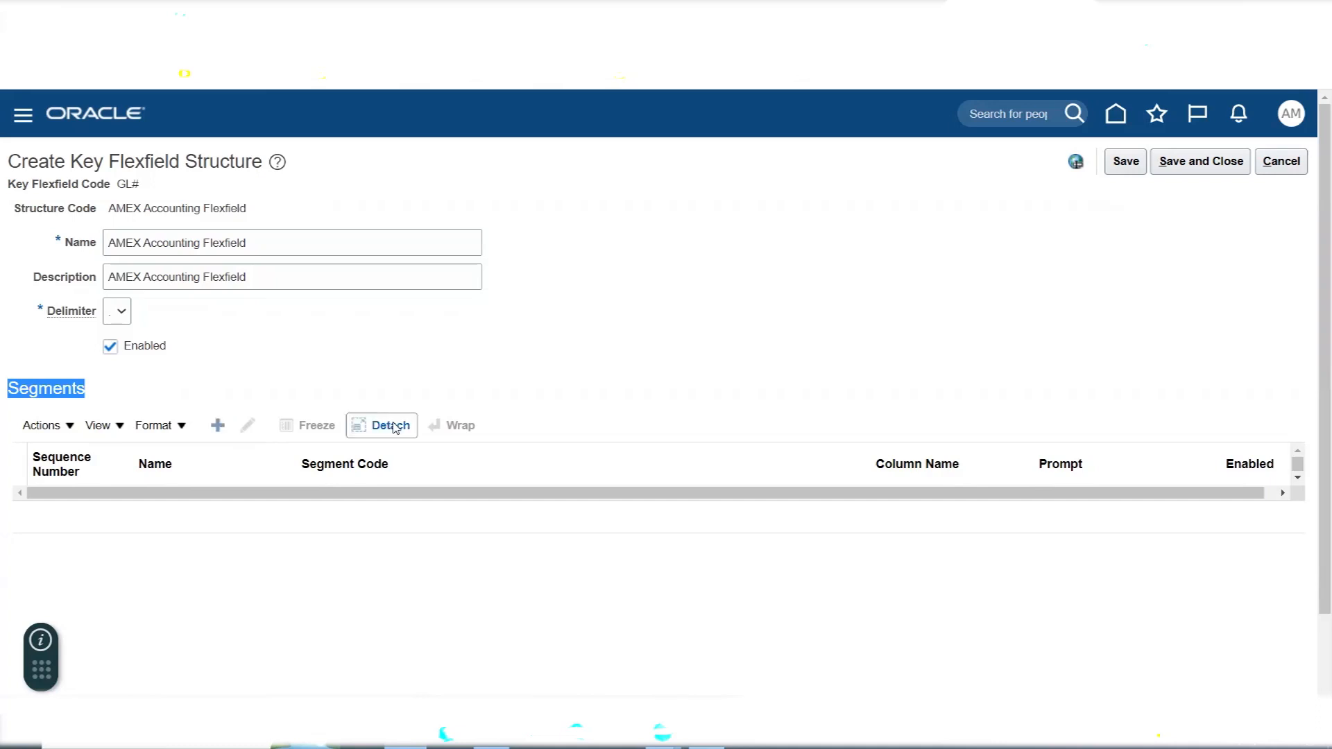
scroll(402, 343, down, 2)
scroll(413, 343, up, 1)
key(alt+Tab)
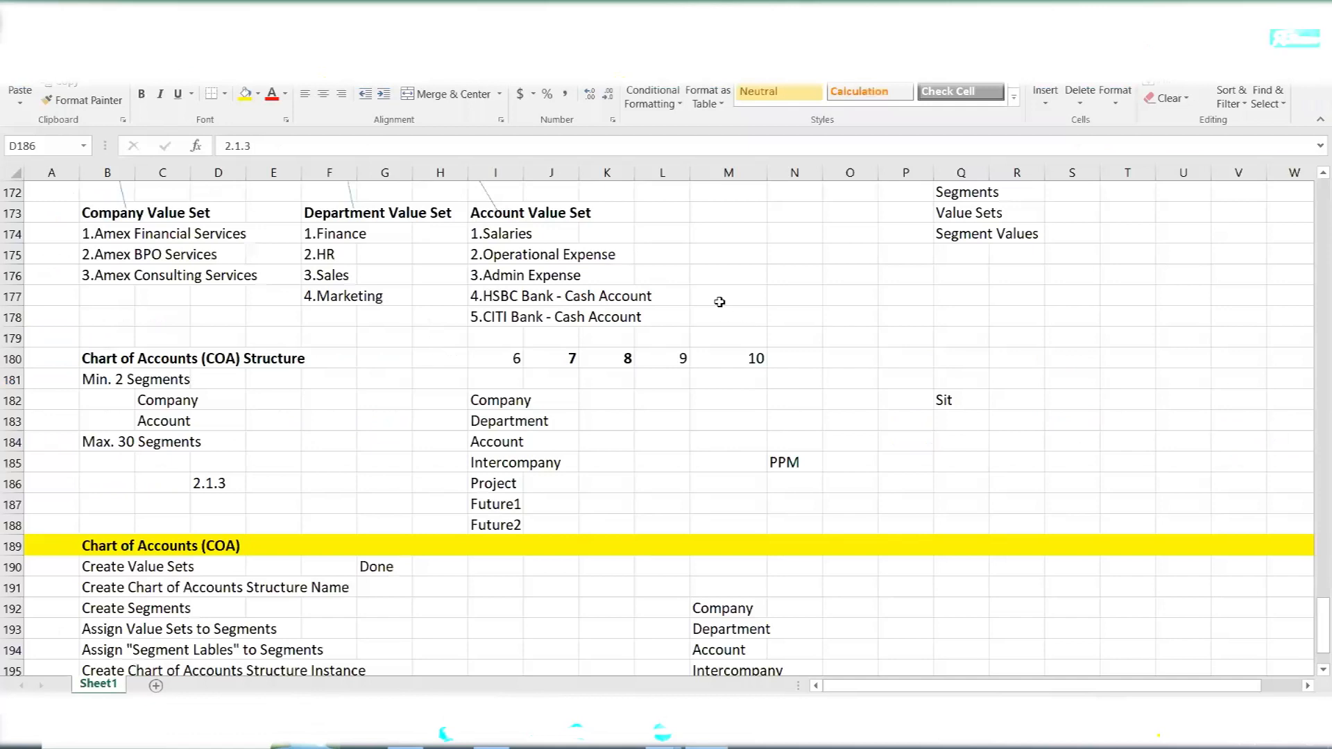
scroll(631, 432, down, 4)
drag(722, 356, 742, 479)
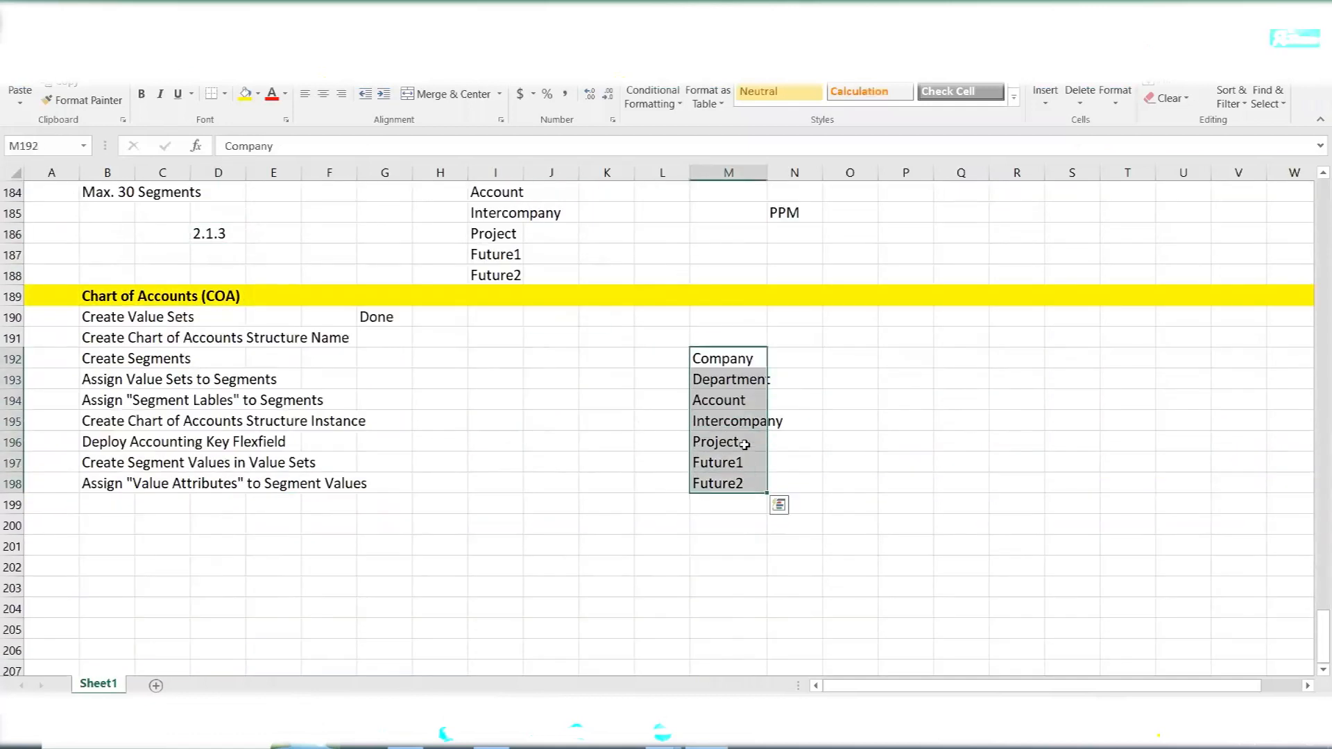
click(729, 362)
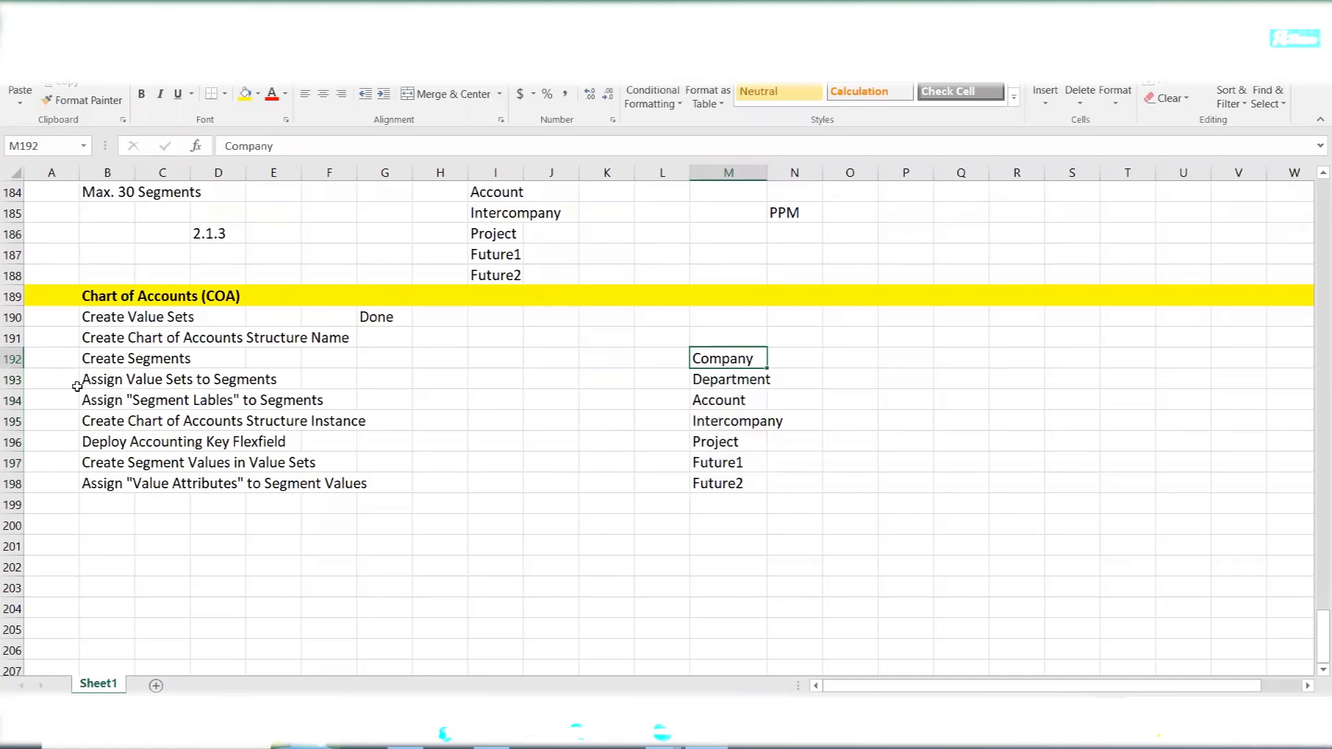
click(151, 381)
drag(151, 381, 270, 381)
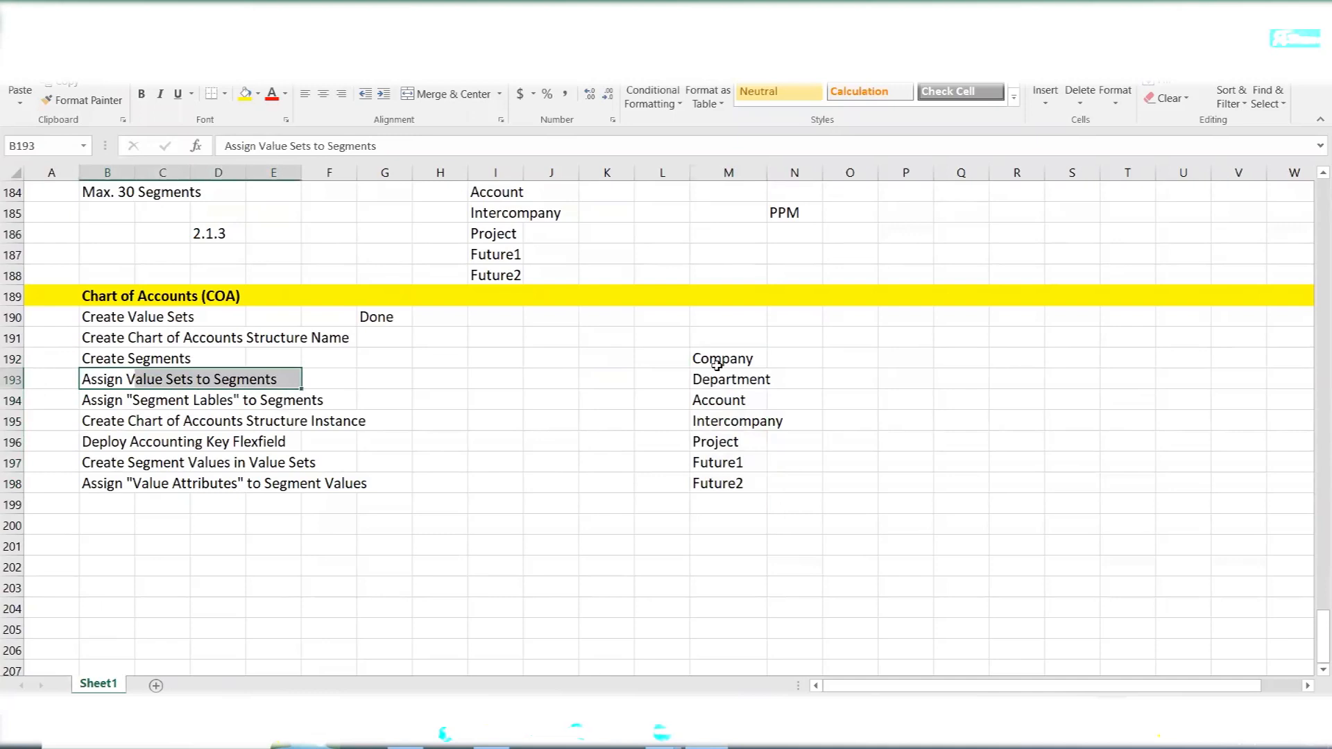
click(718, 365)
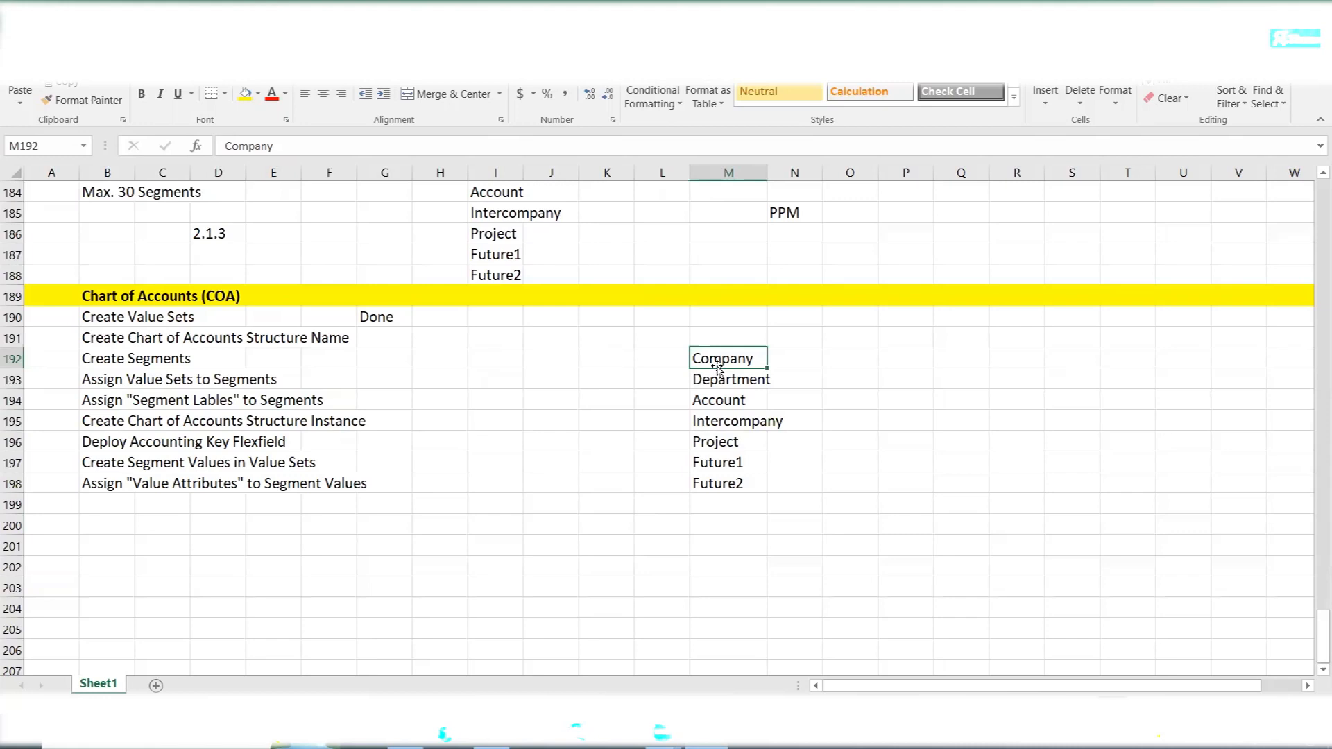
key(alt+Tab)
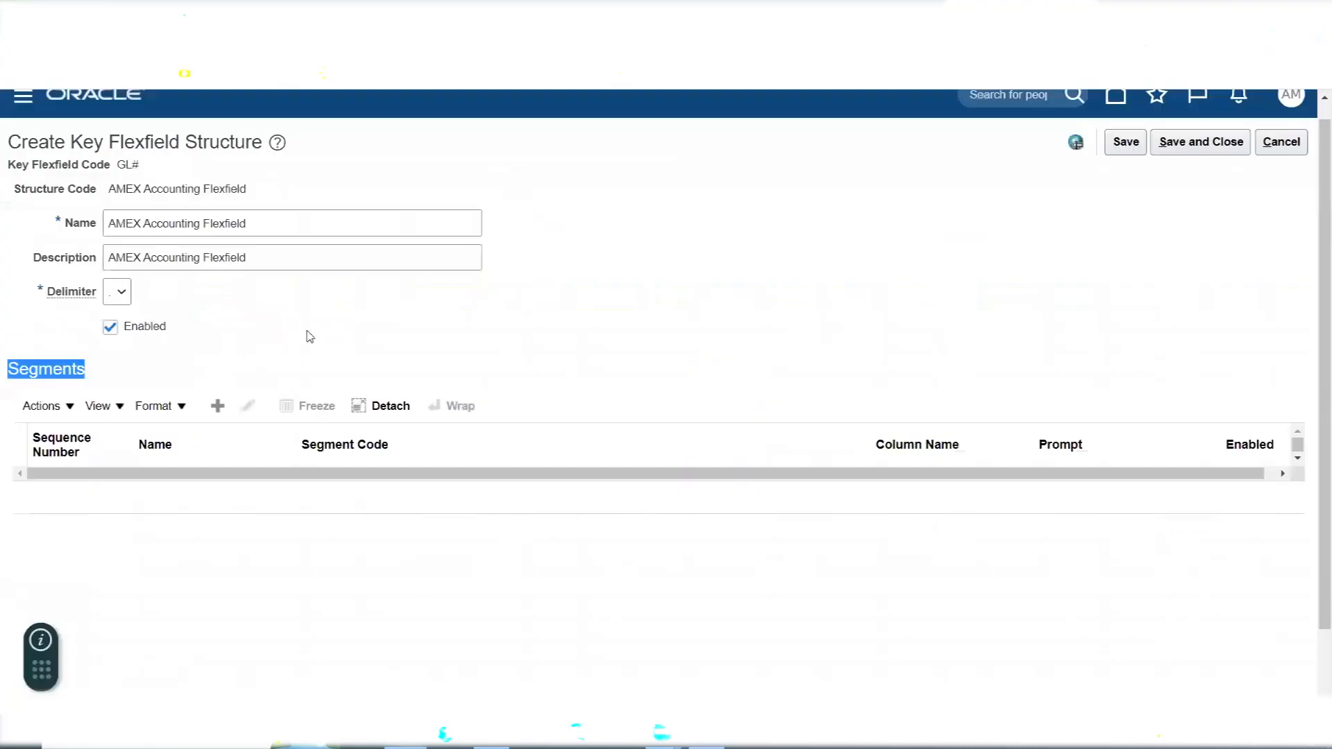
- Start a new segment for the AMEX Accounting Flexfield structure with the segment code Company
click(219, 410)
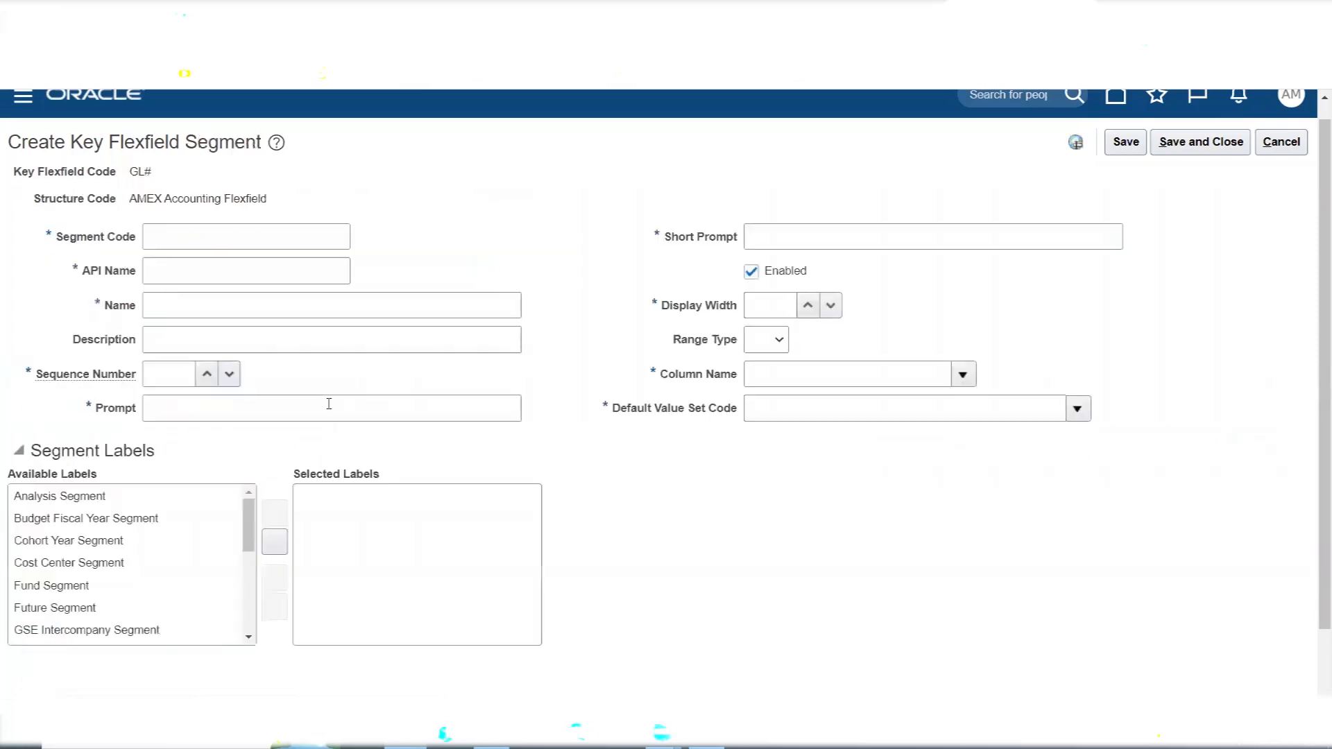
click(238, 235)
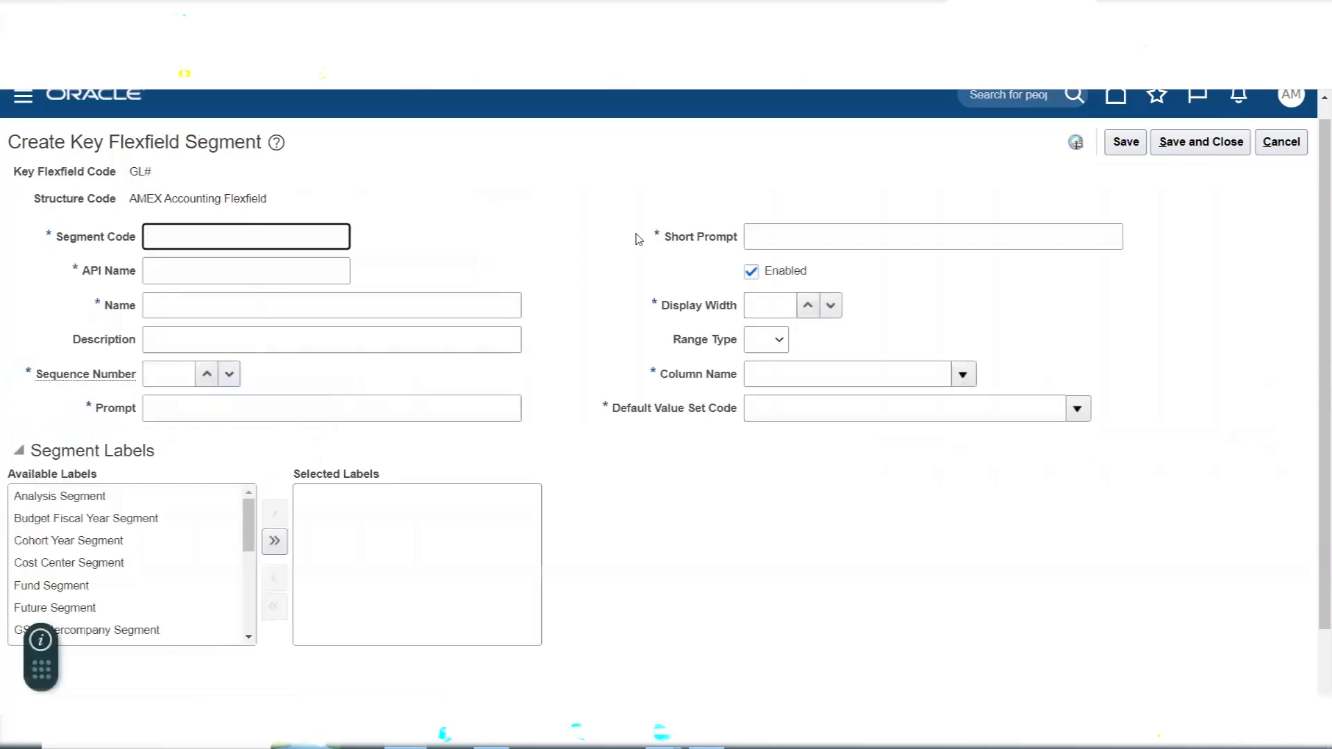
text(Company)
key(Tab)
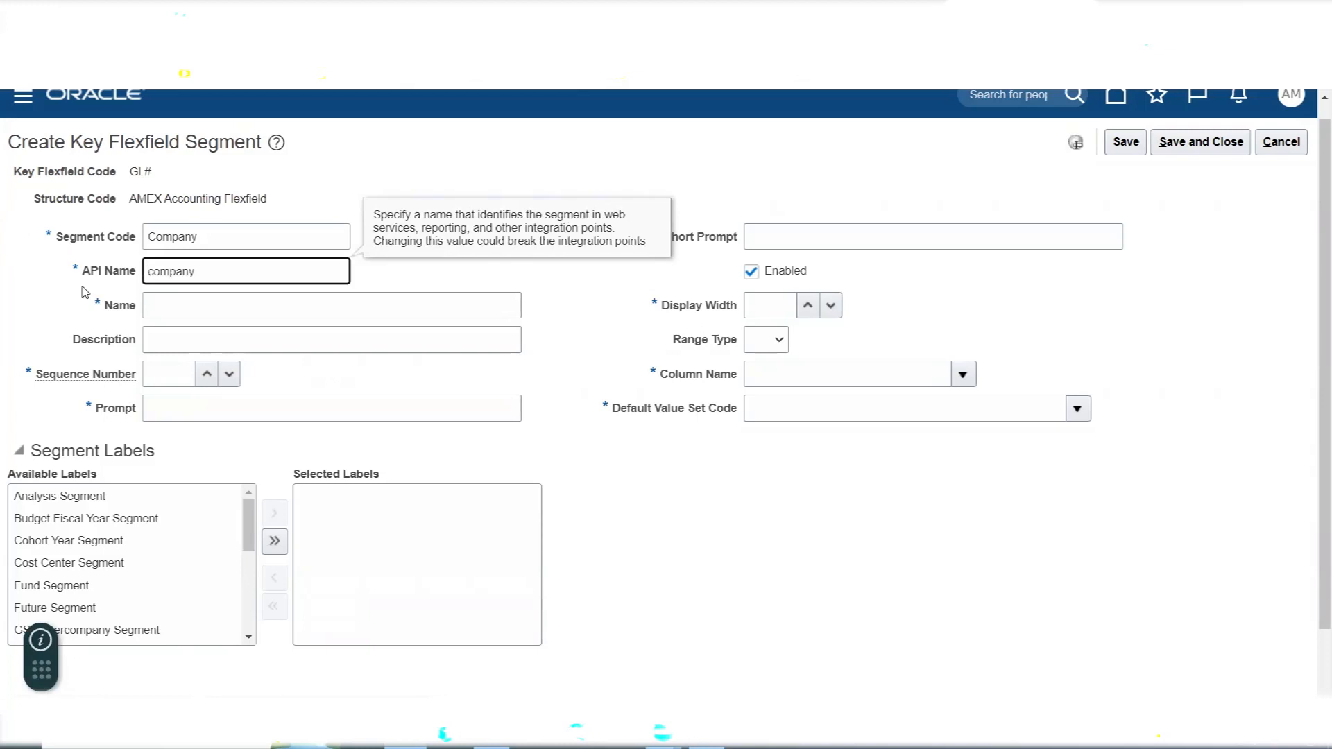
drag(83, 275, 105, 277)
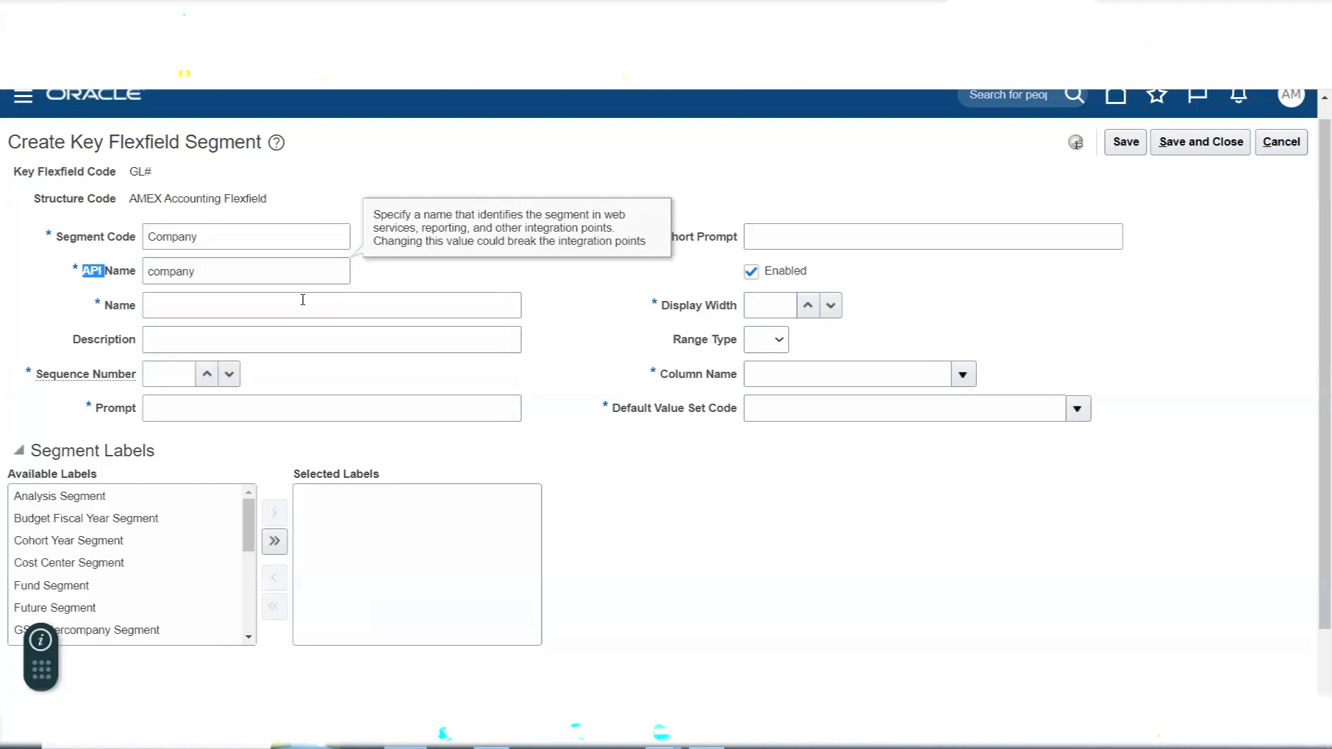
- Copy the segment code Company into the segment's Name and Description
drag(245, 240, 89, 239)
key(ctrl+c)
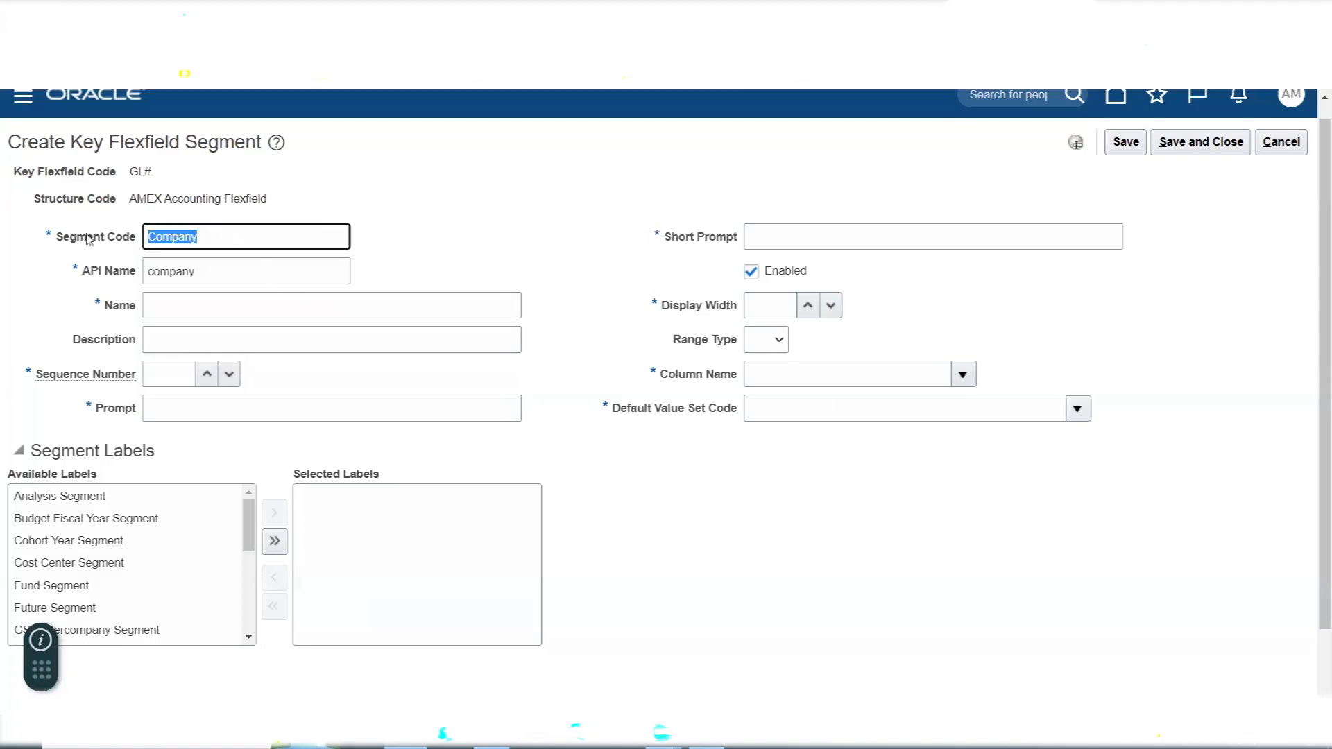
click(155, 299)
key(ctrl+v)
key(Tab)
key(ctrl+v)
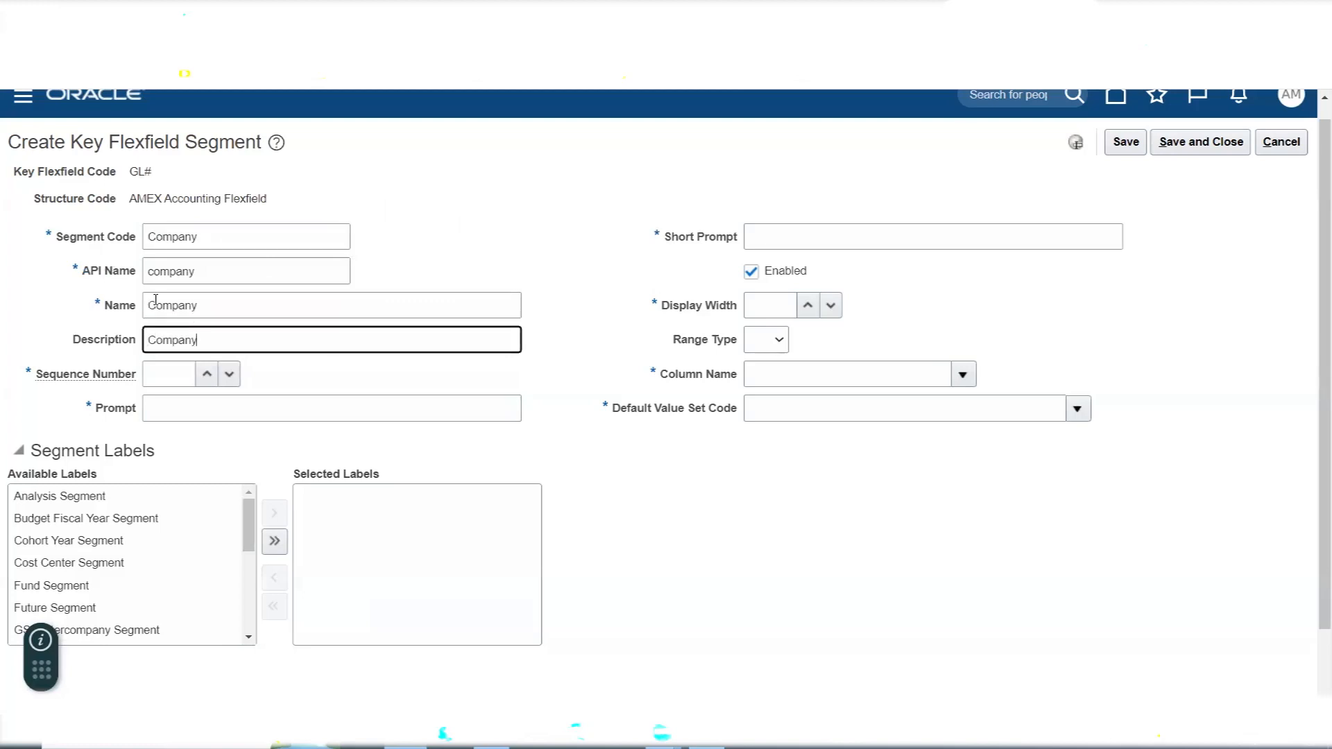
- Set the segment's sequence number to 1 and its prompt to Company
click(165, 374)
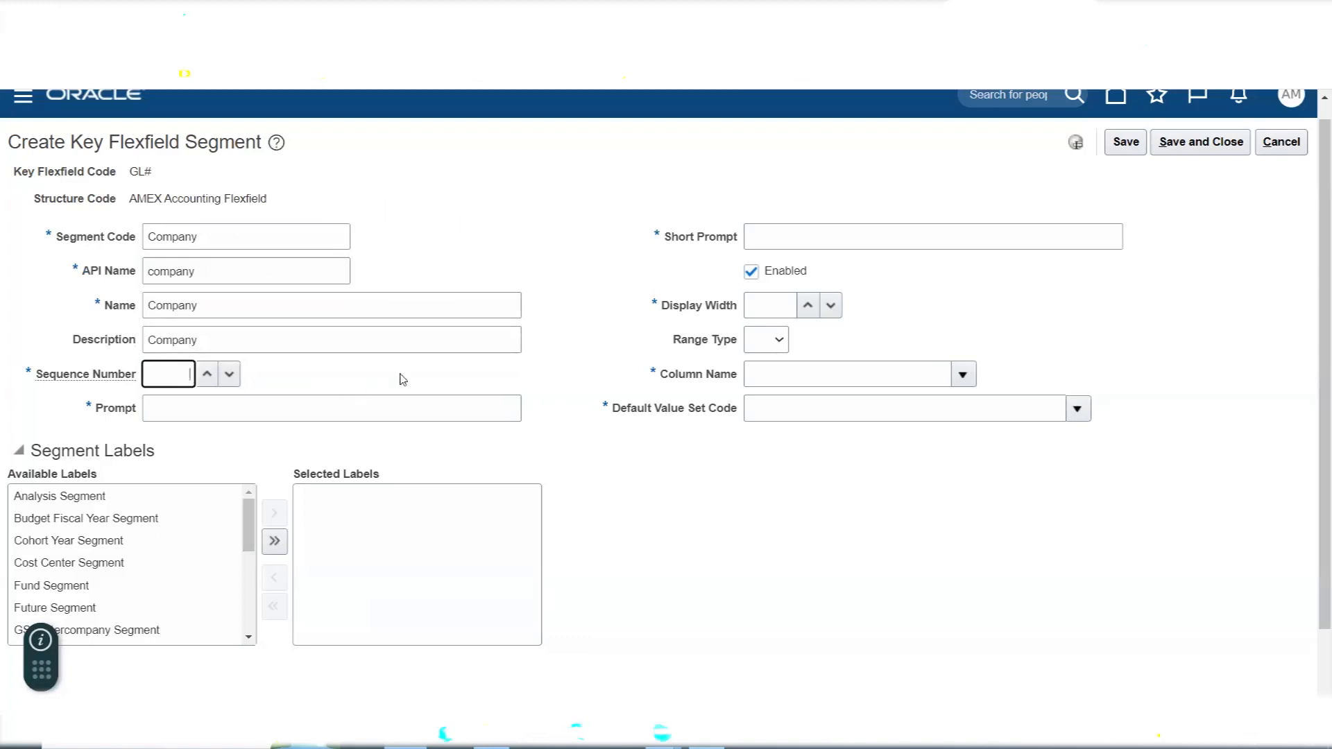
text(1)
click(245, 401)
drag(200, 241, 121, 247)
key(ctrl+c)
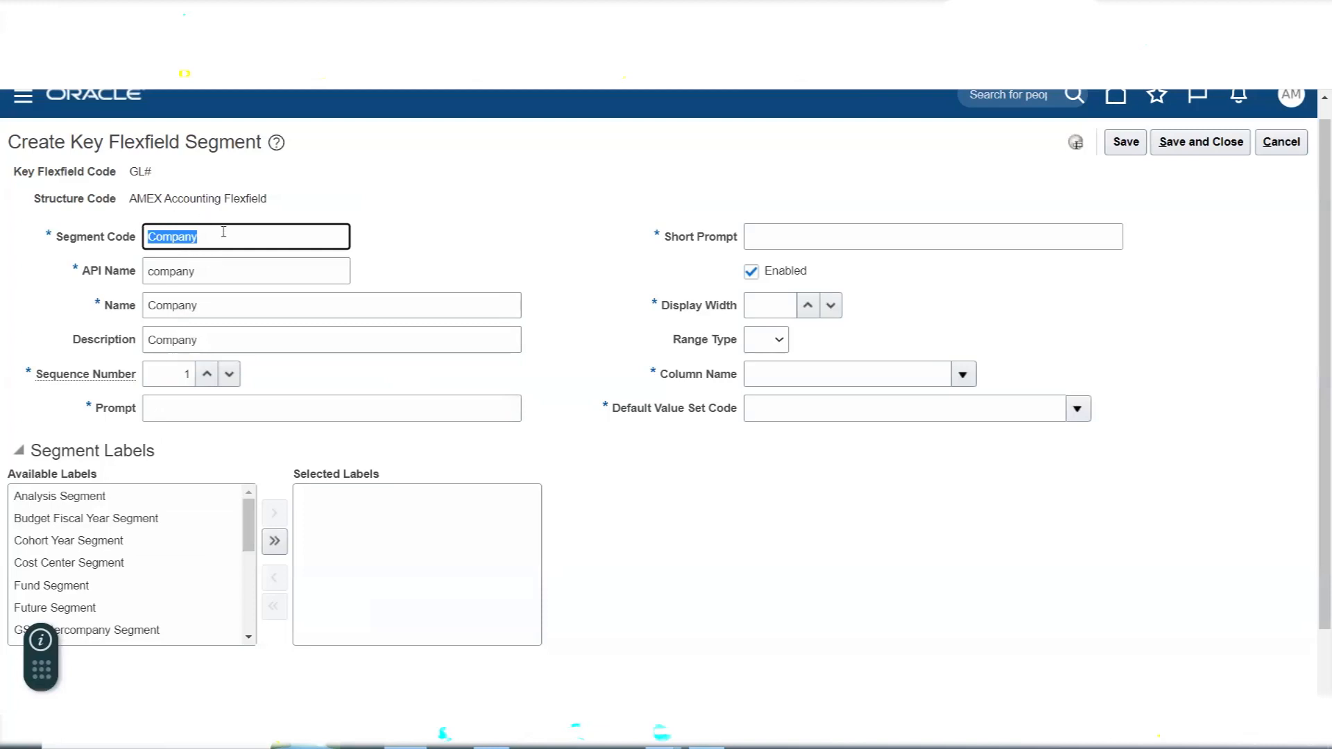
click(157, 413)
key(ctrl+v)
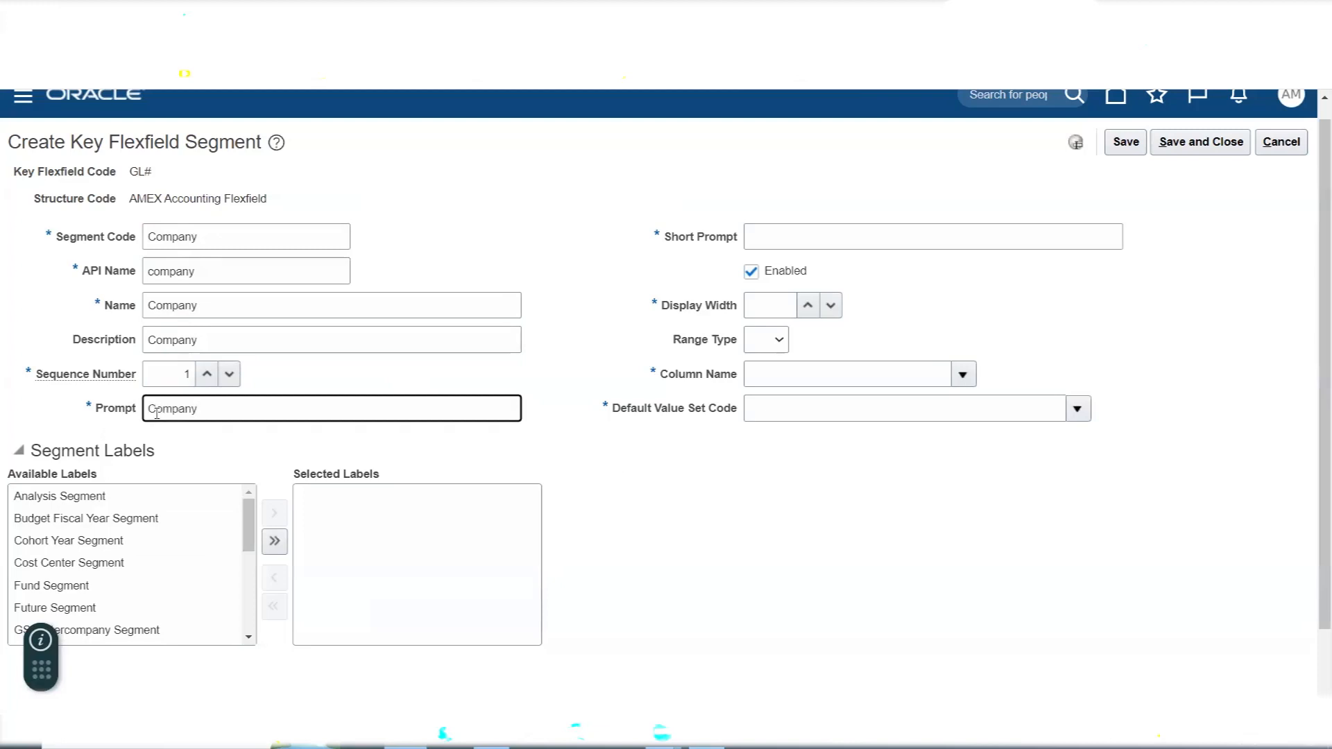
- Set the segment's short prompt to COMP
click(826, 223)
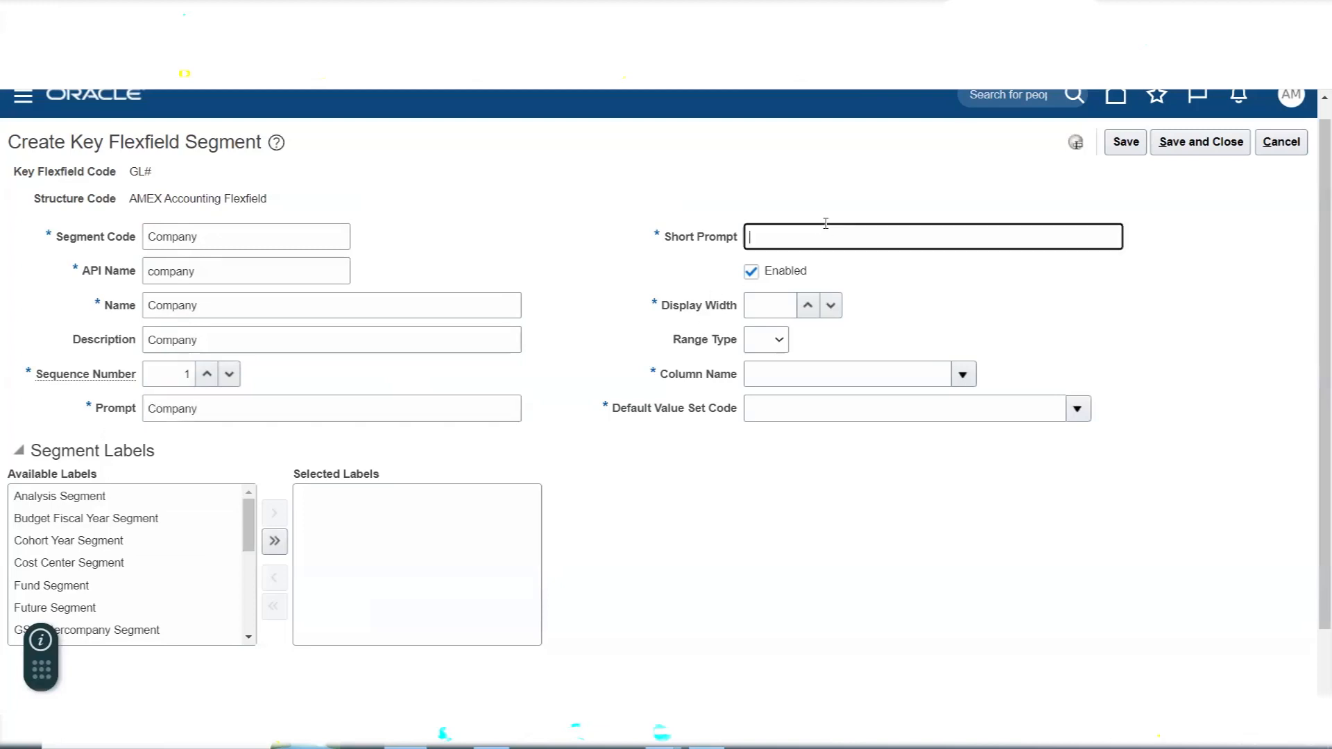
key(ctrl+v)
key(BackSpace)
key(BackSpace)
key(BackSpace)
key(BackSpace)
key(BackSpace)
key(BackSpace)
key(BackSpace)
text(COMP)
- Check the segment code entry and set the segment's display width to 30
click(69, 246)
drag(57, 241, 115, 243)
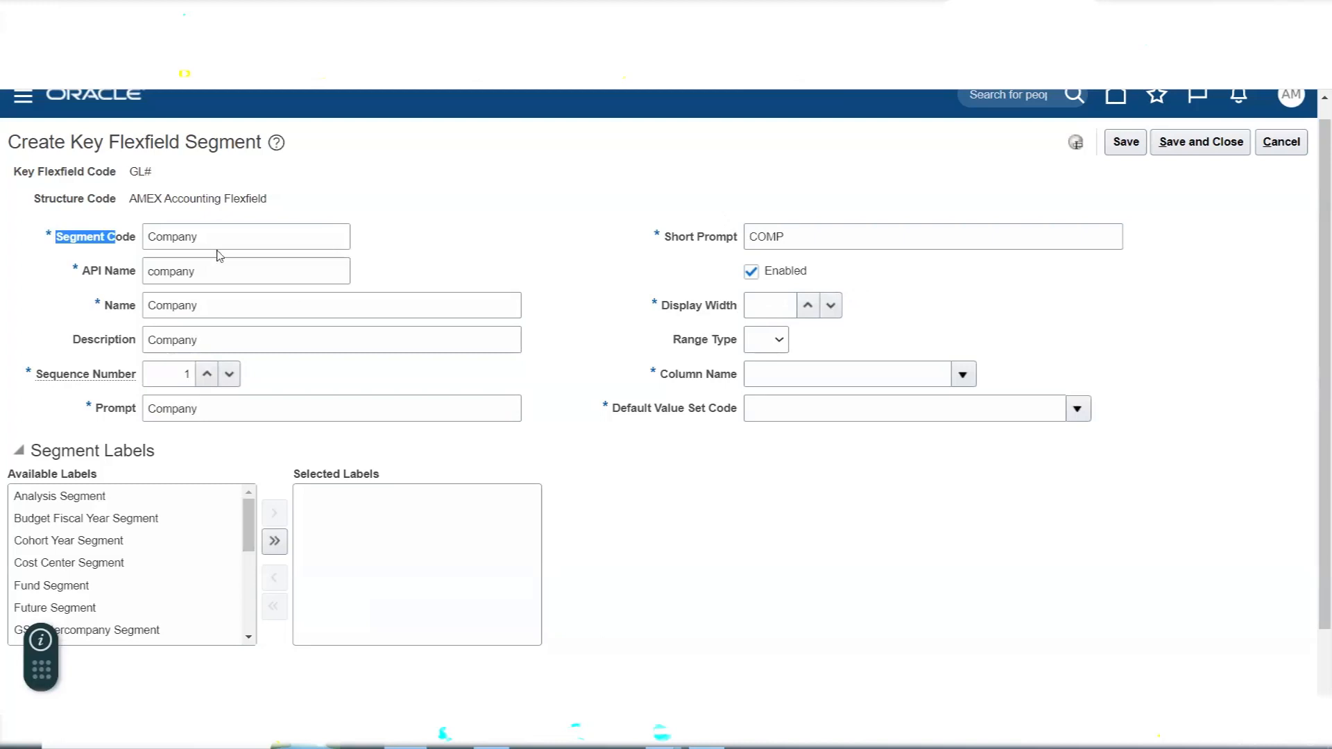
drag(201, 237, 147, 231)
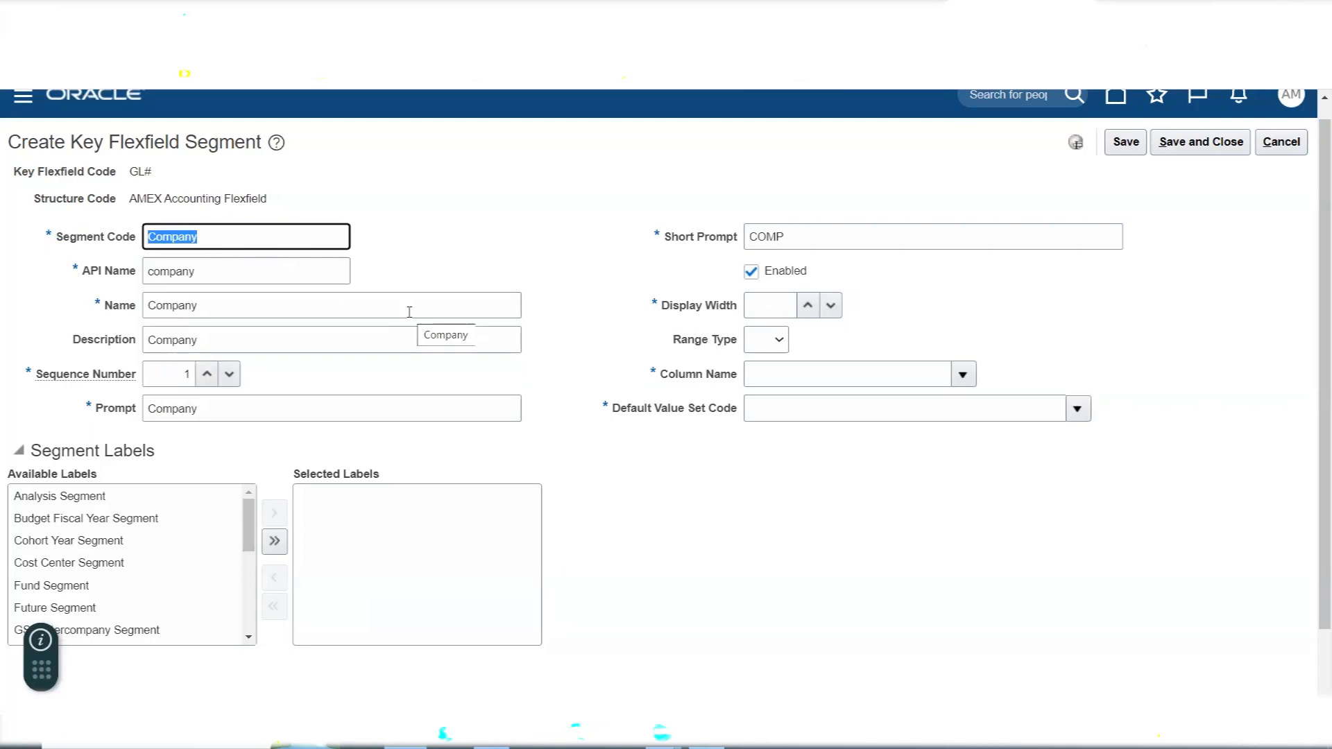
click(770, 306)
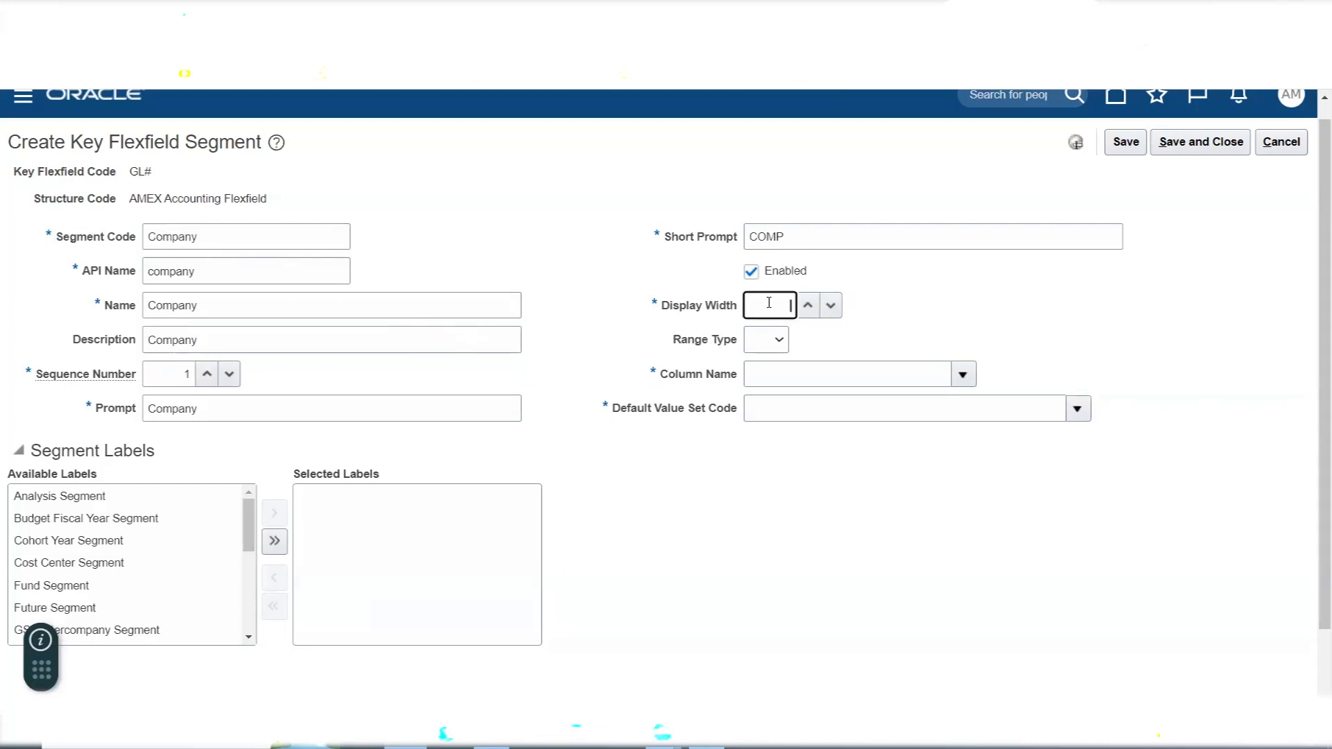
text(3)
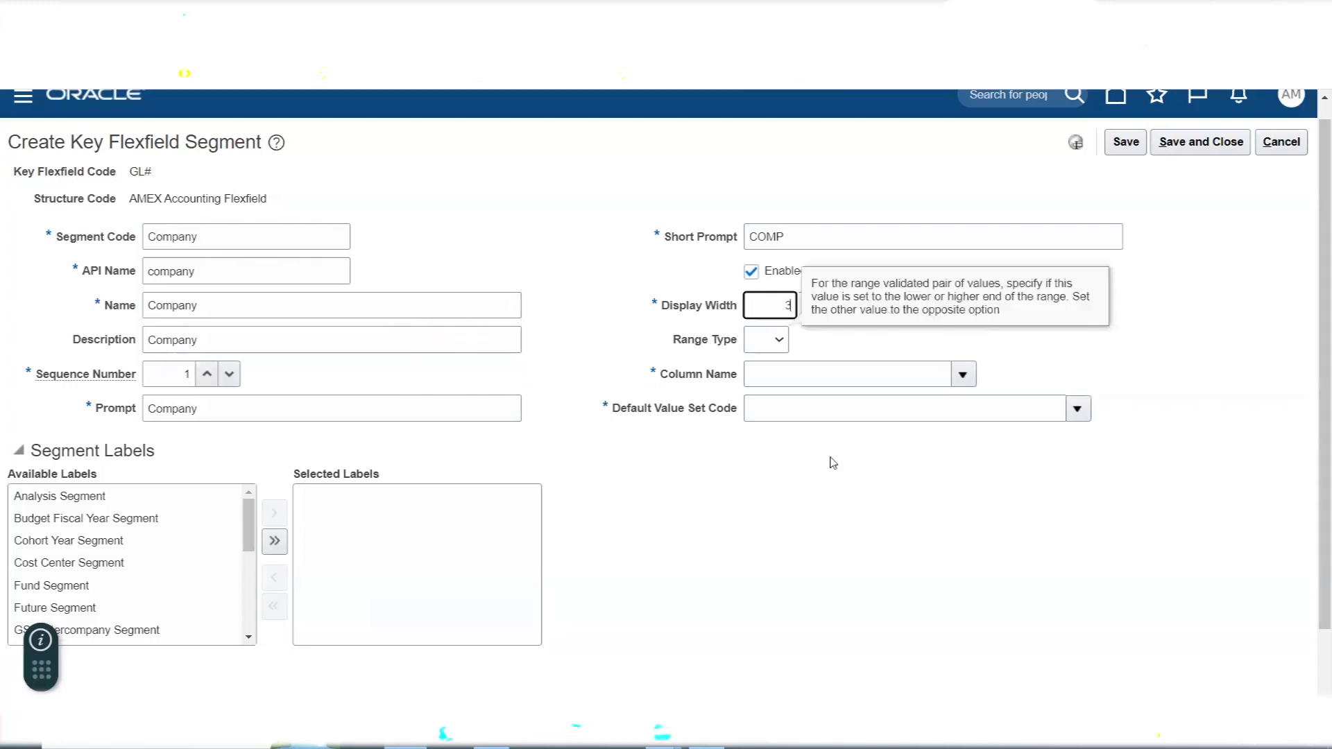
text(0)
click(641, 243)
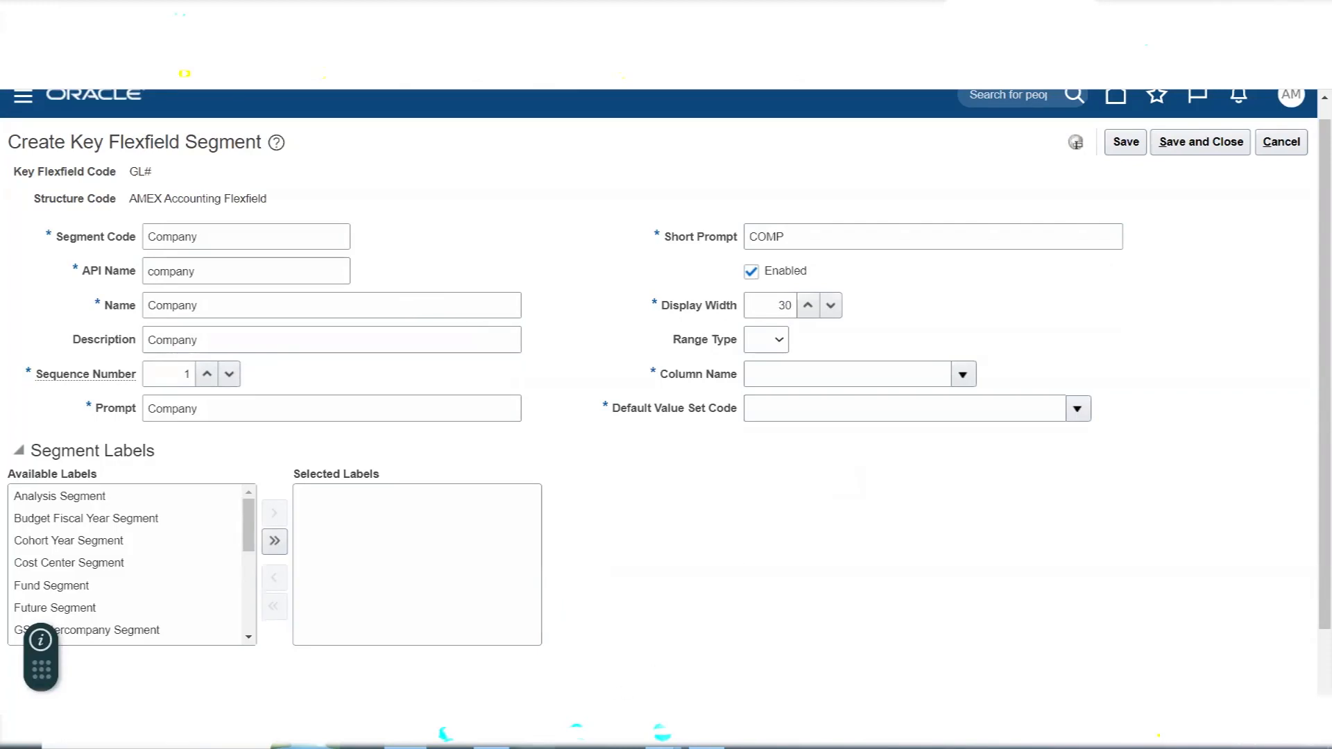
- Switch to Excel and review the Max. 30 Segments note under Chart of Accounts (COA) Structure
click(707, 734)
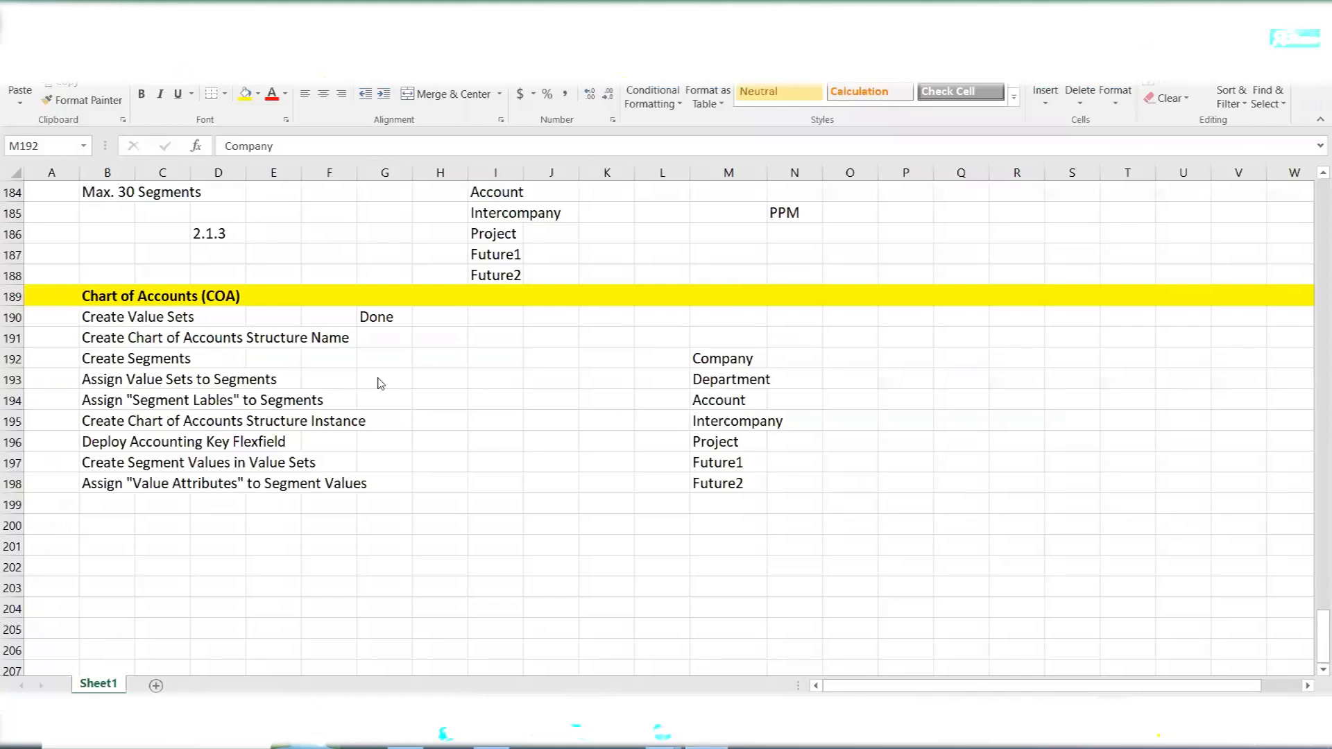
scroll(380, 383, up, 1)
click(417, 524)
drag(97, 255, 236, 256)
scroll(409, 412, up, 2)
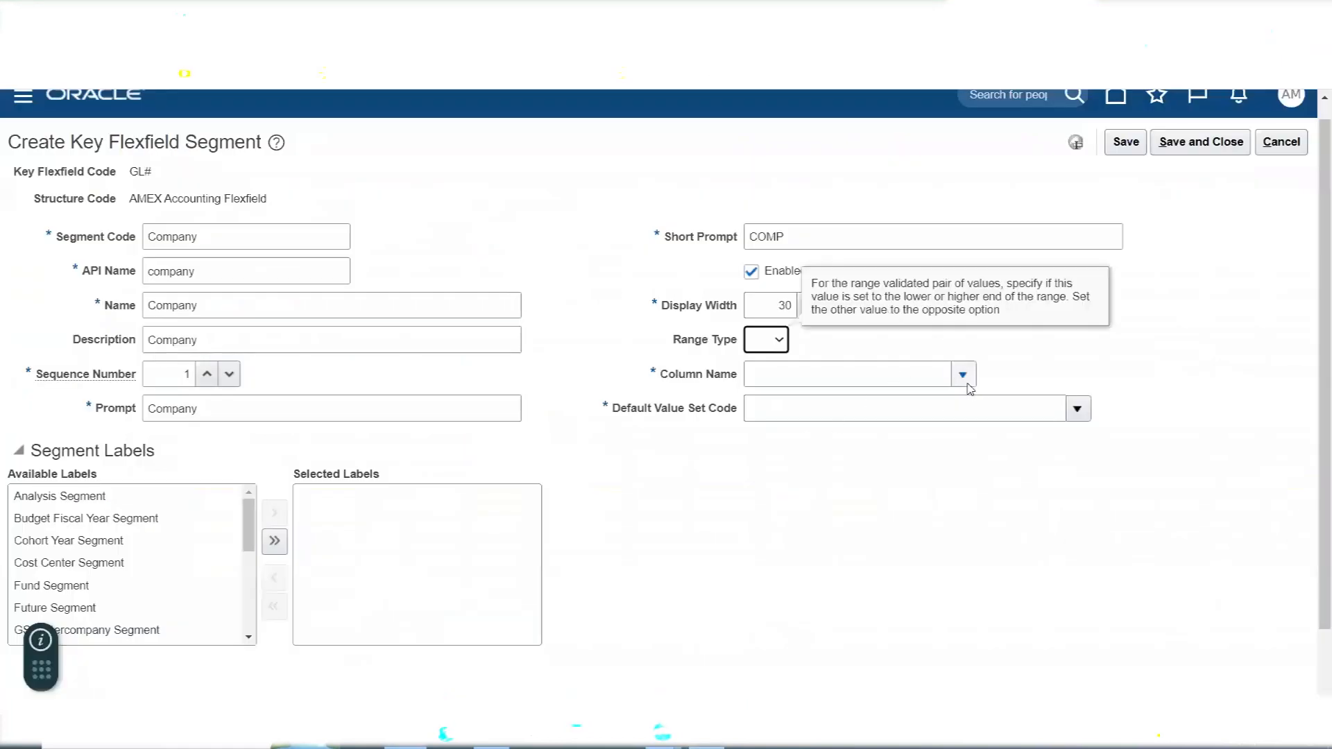
- Back in Oracle Fusion, search the available column names, browse the list up to SEGMENT30, and assign SEGMENT1 to the Company segment
click(963, 377)
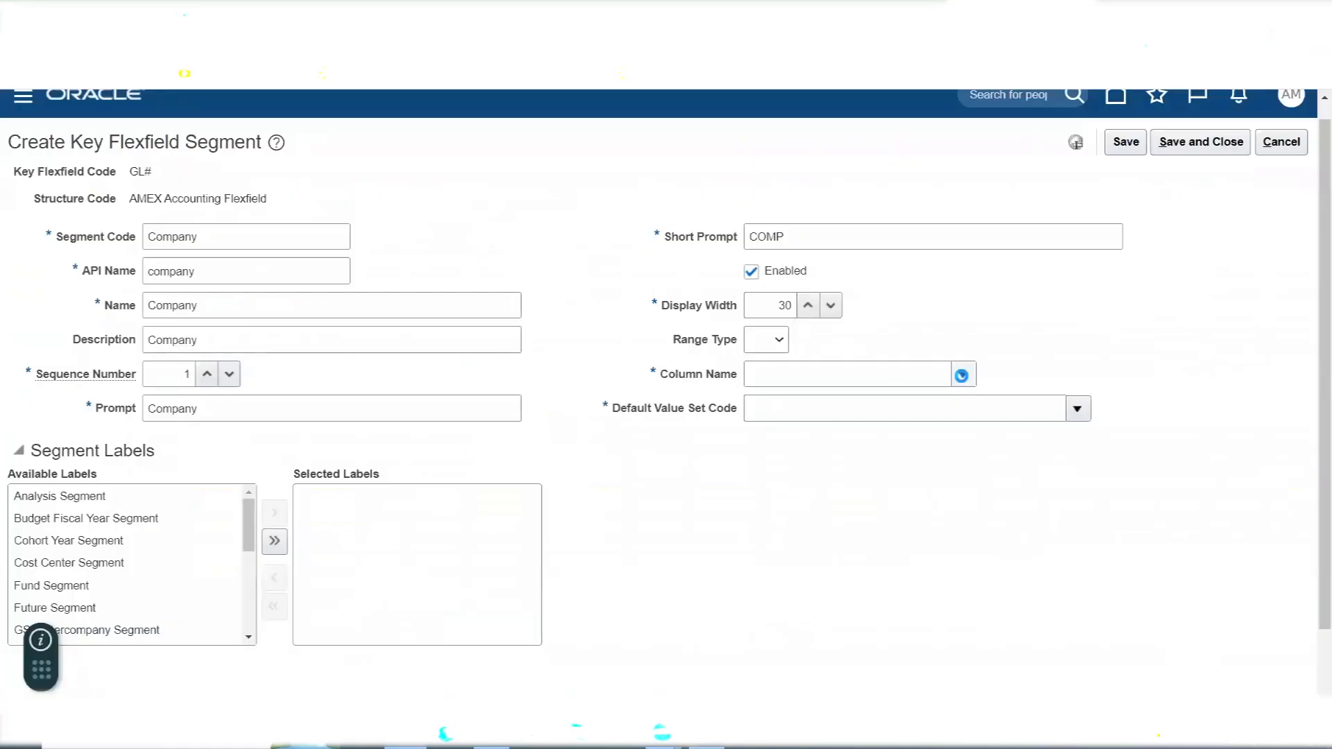
click(962, 375)
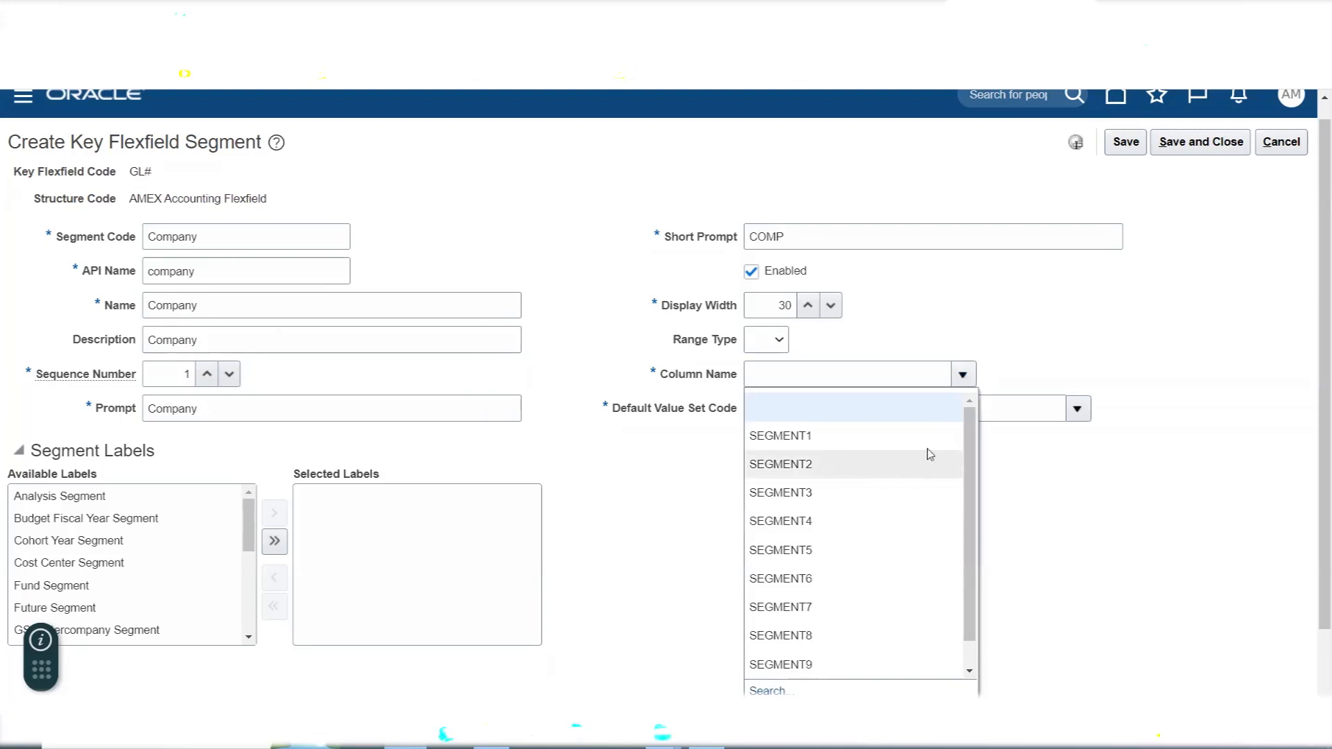
click(775, 692)
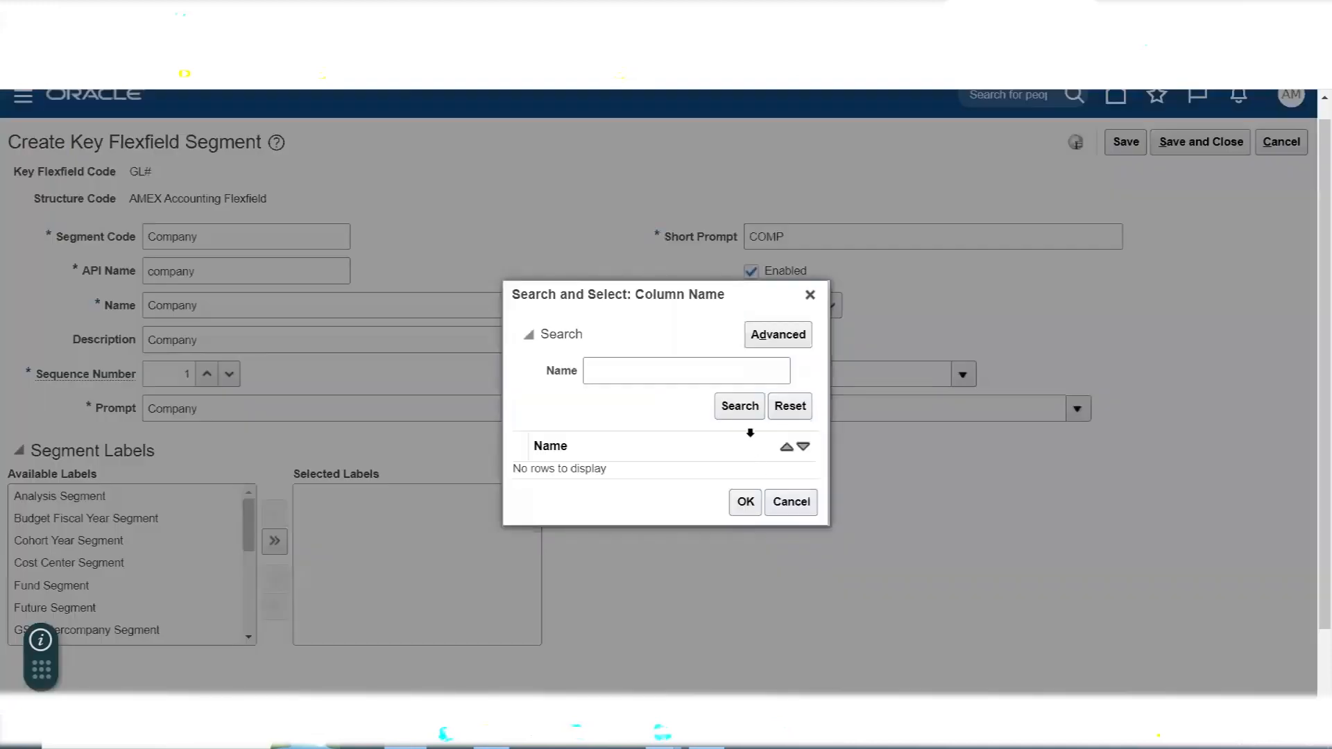
click(738, 407)
drag(810, 369, 829, 593)
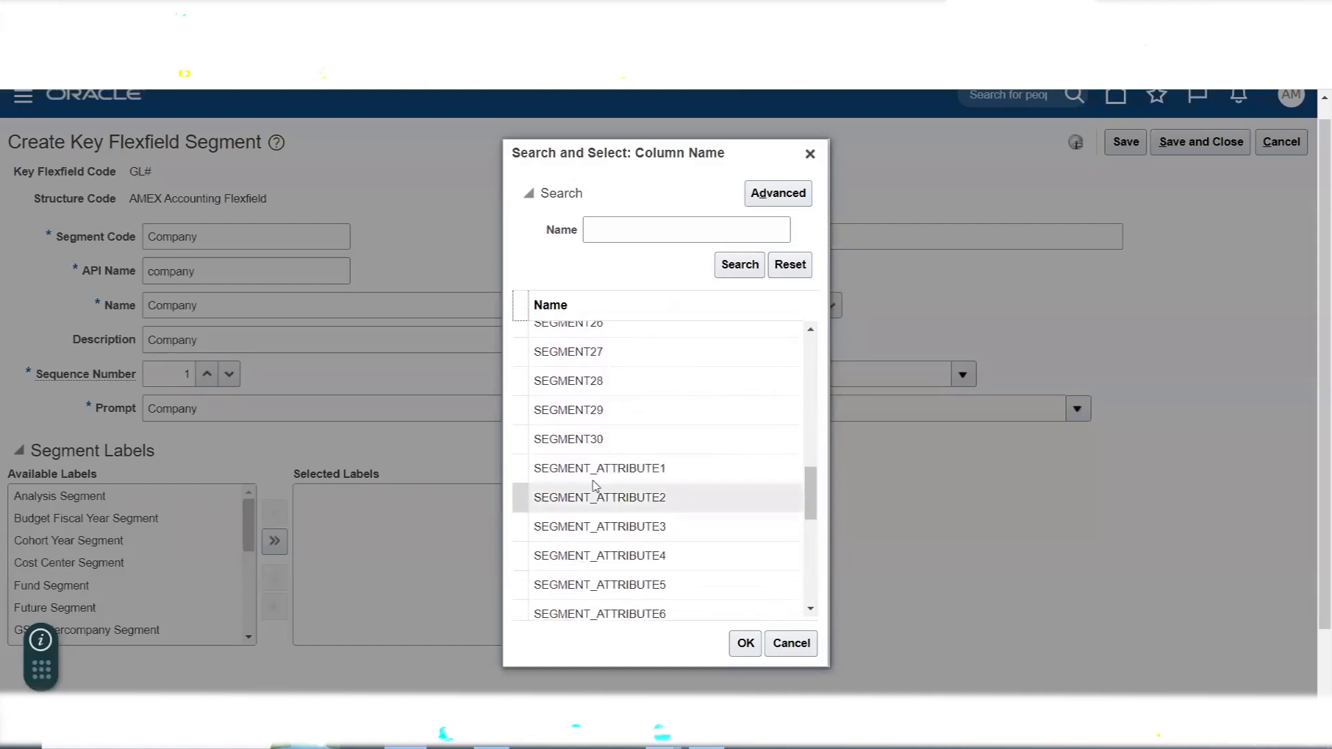
click(584, 441)
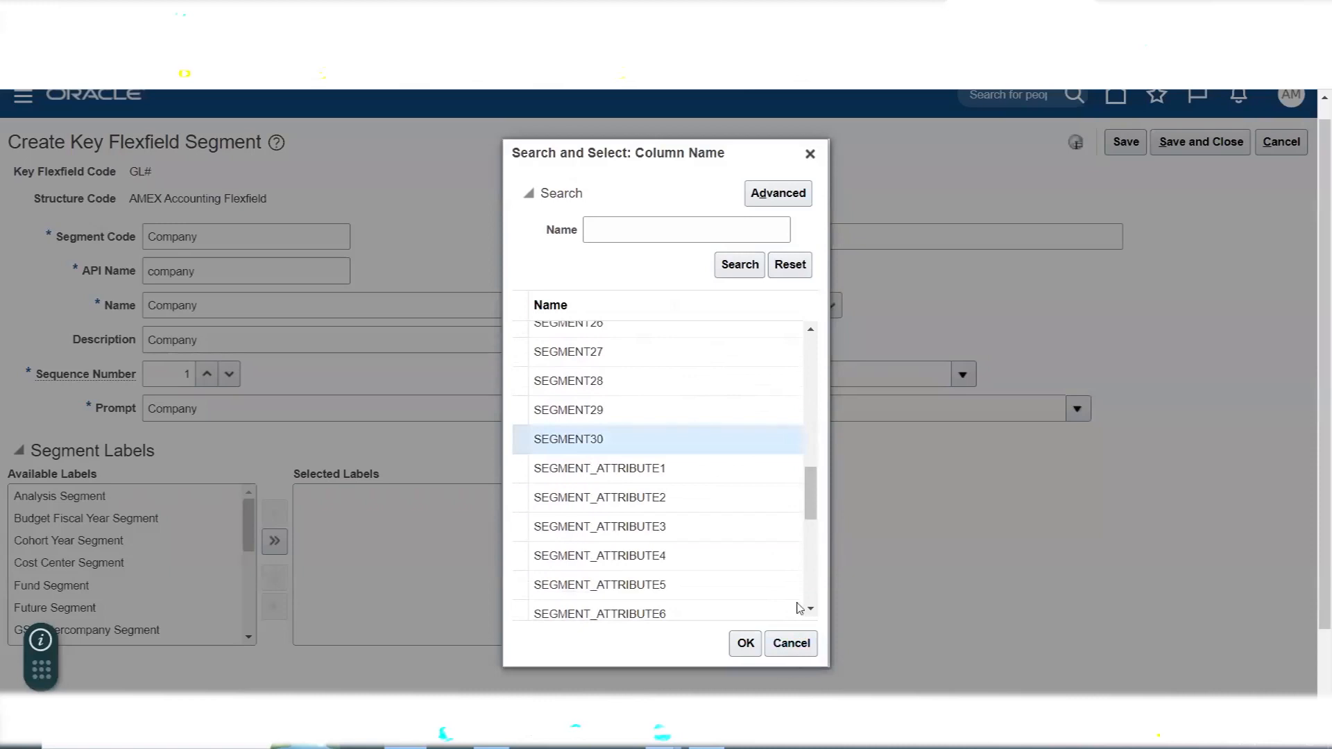
drag(813, 521, 813, 388)
click(588, 333)
click(738, 649)
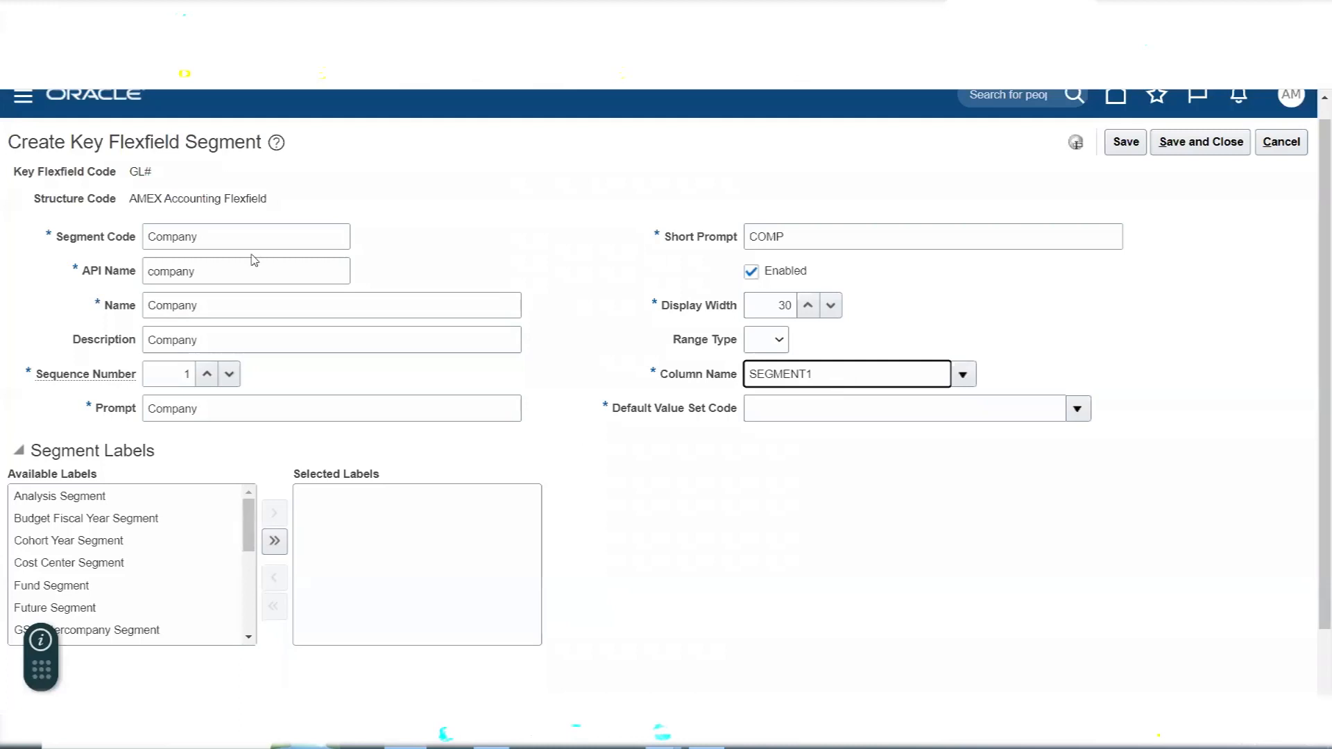
- In Excel, mark Create Chart of Accounts Structure Name as Done in G191 and review the Create Segments and Assign Value Sets to Segments tasks
key(alt+Tab)
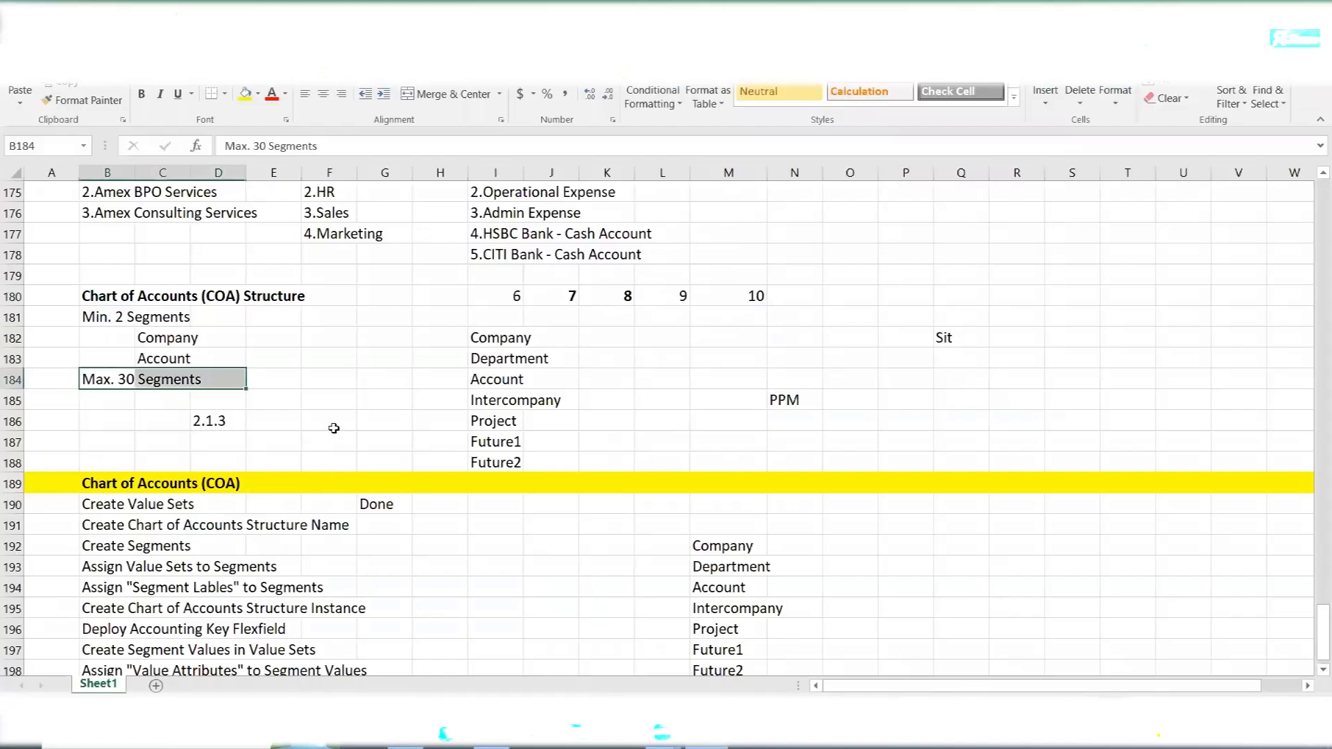
click(334, 428)
scroll(334, 428, down, 3)
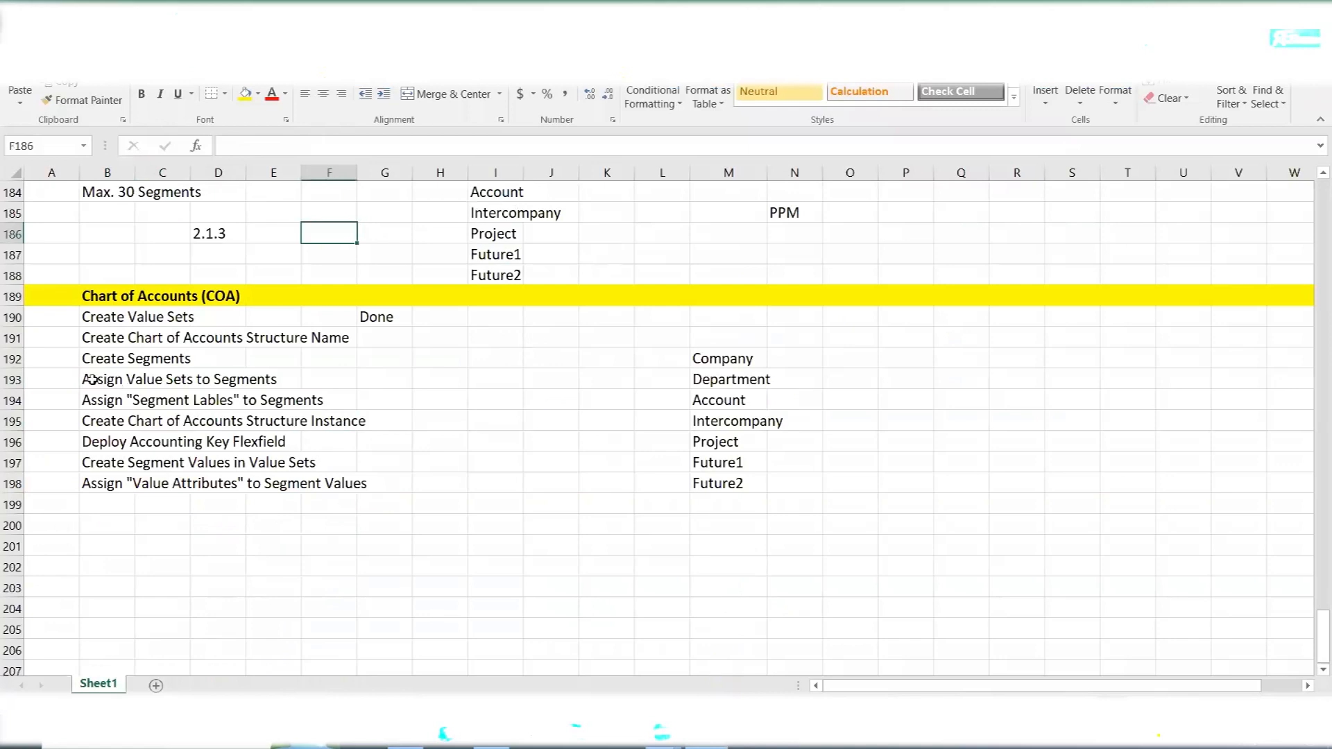
drag(92, 379, 277, 385)
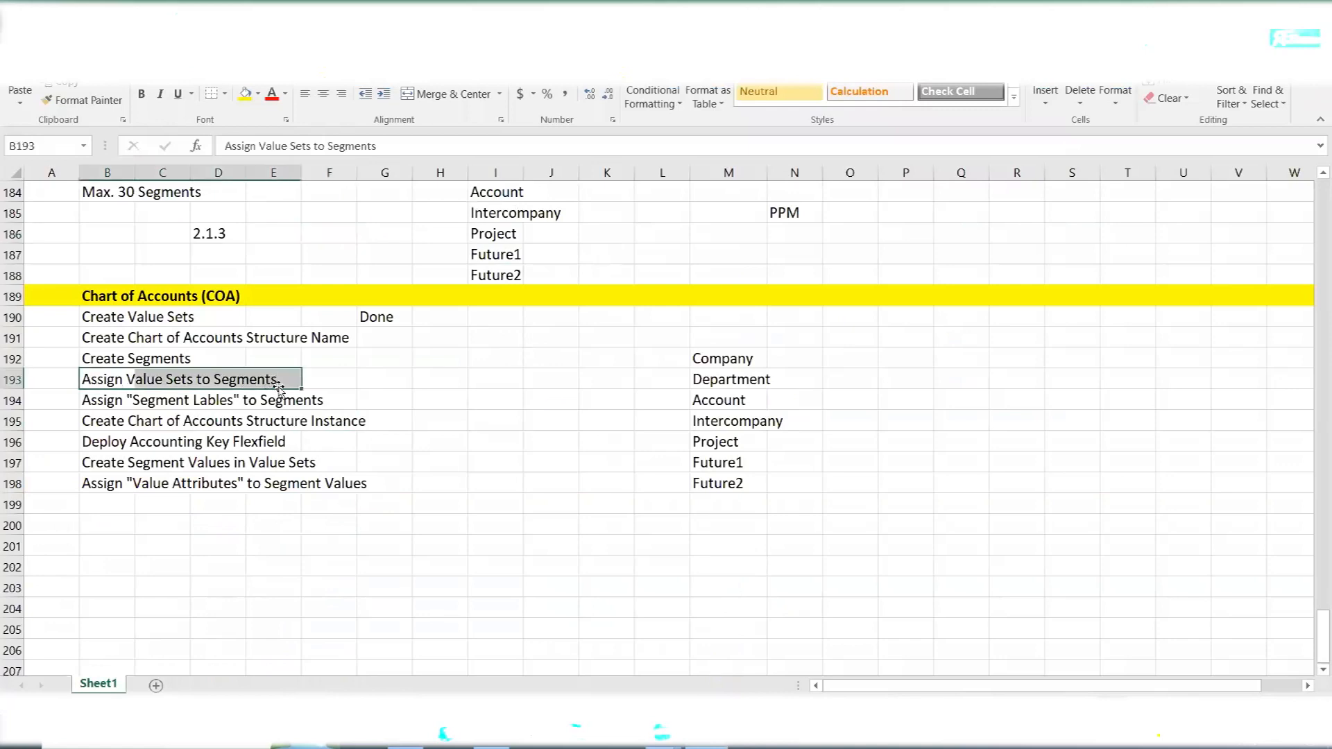
drag(102, 320, 236, 340)
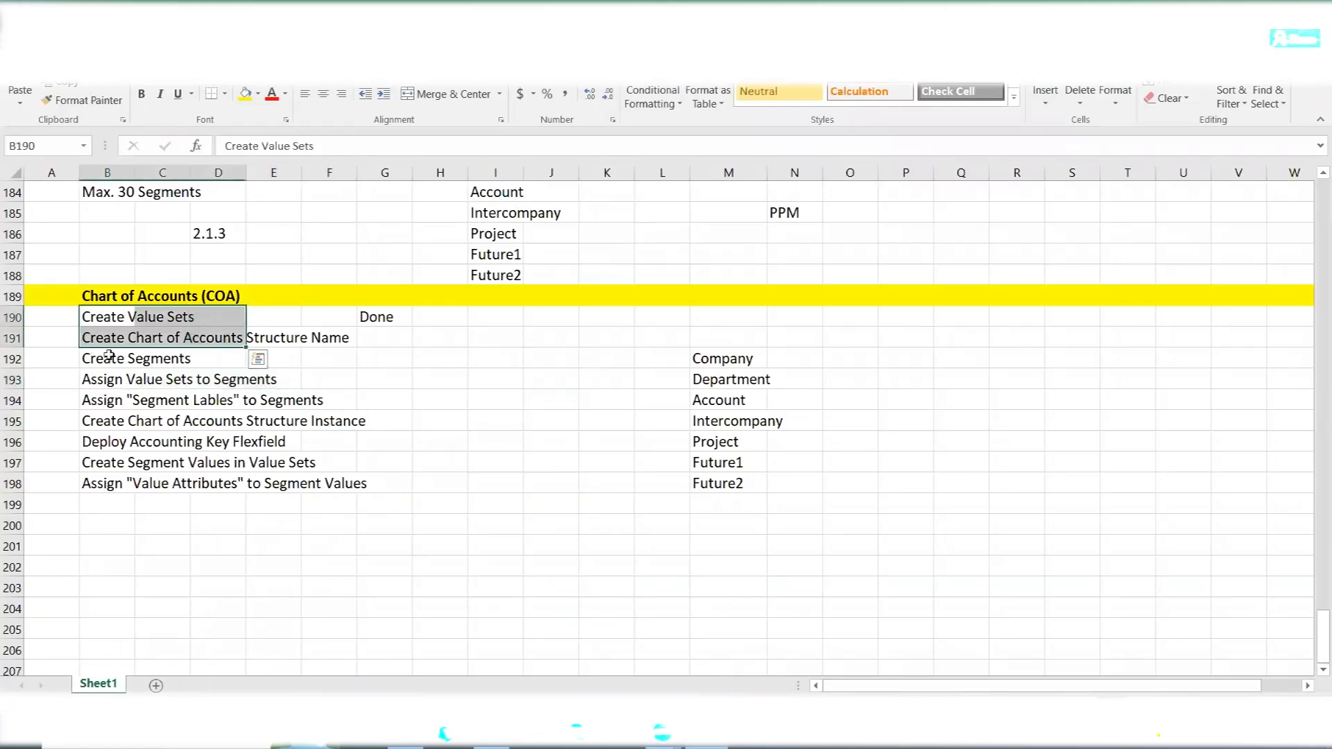
click(378, 338)
text(Done)
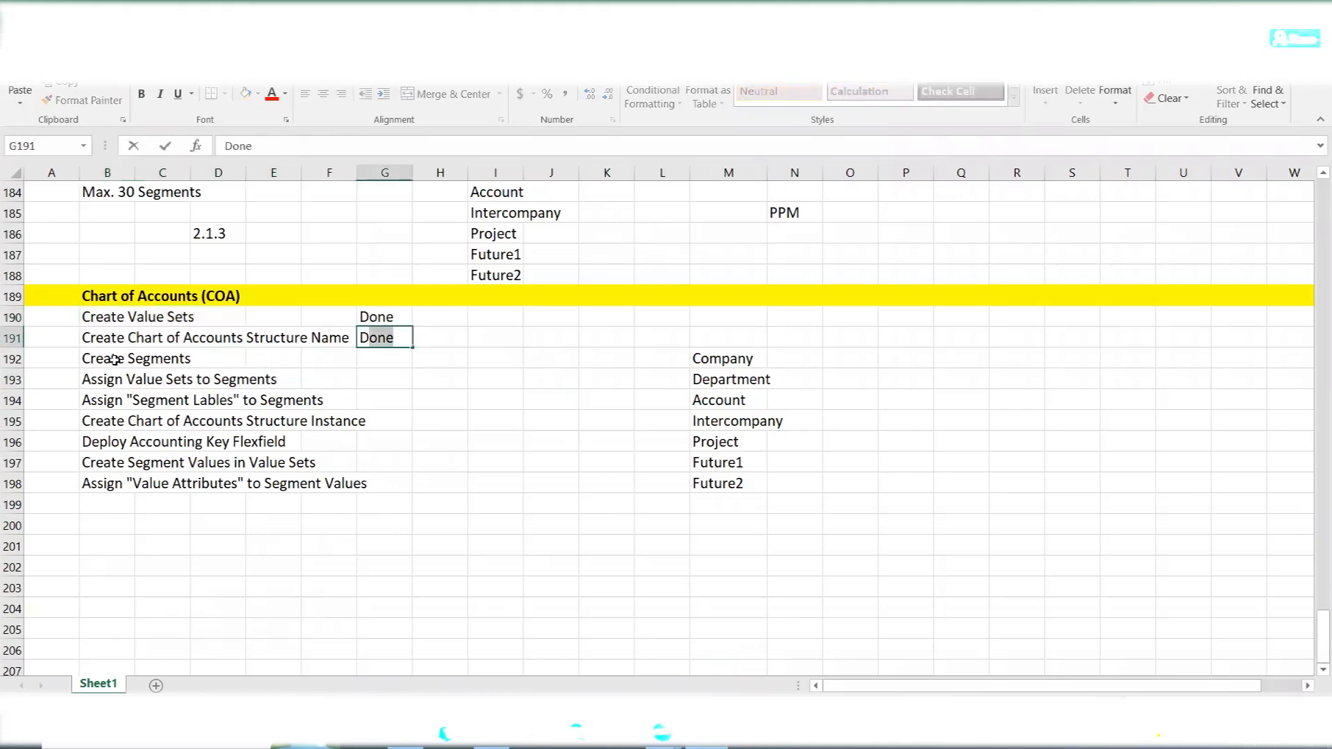
click(117, 361)
drag(114, 357, 206, 353)
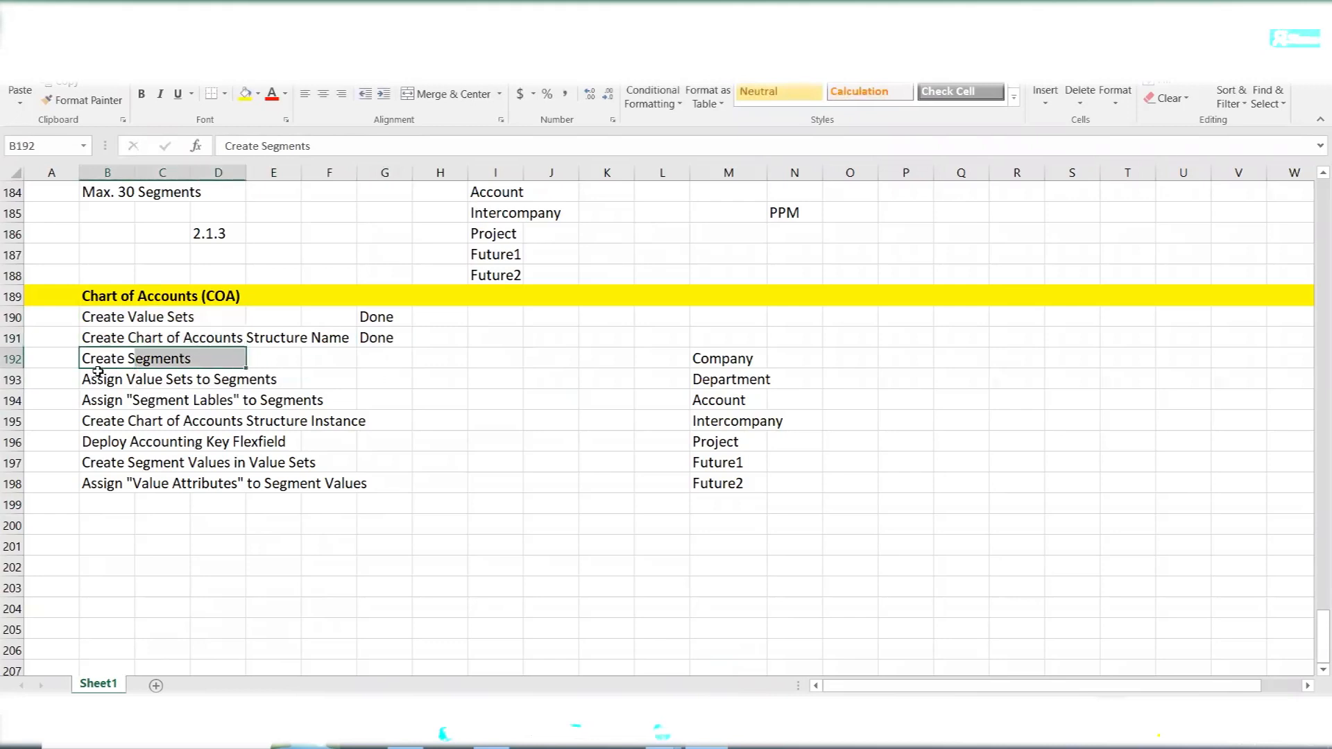
drag(97, 379, 283, 379)
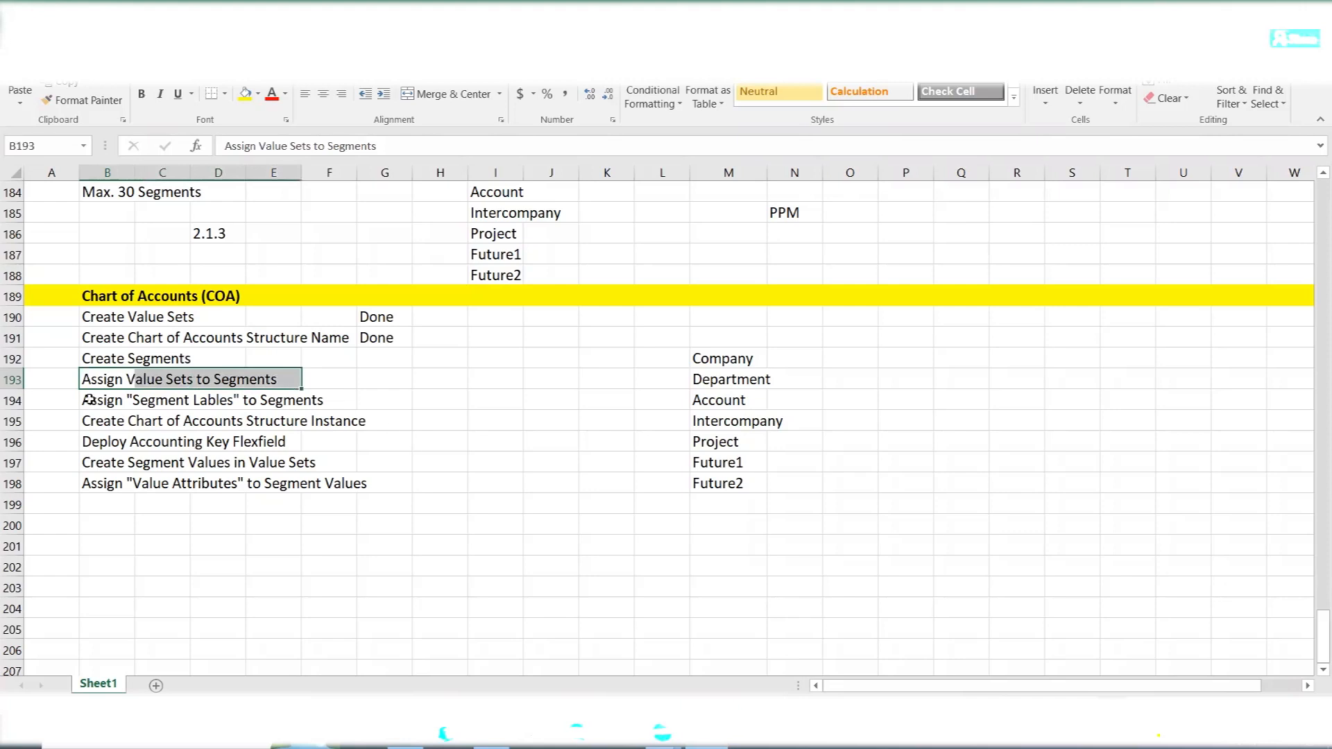
- Back in Oracle Fusion, search the value sets for AMEX C and assign AMEX Company as the Company segment's default value set code
key(alt+Tab)
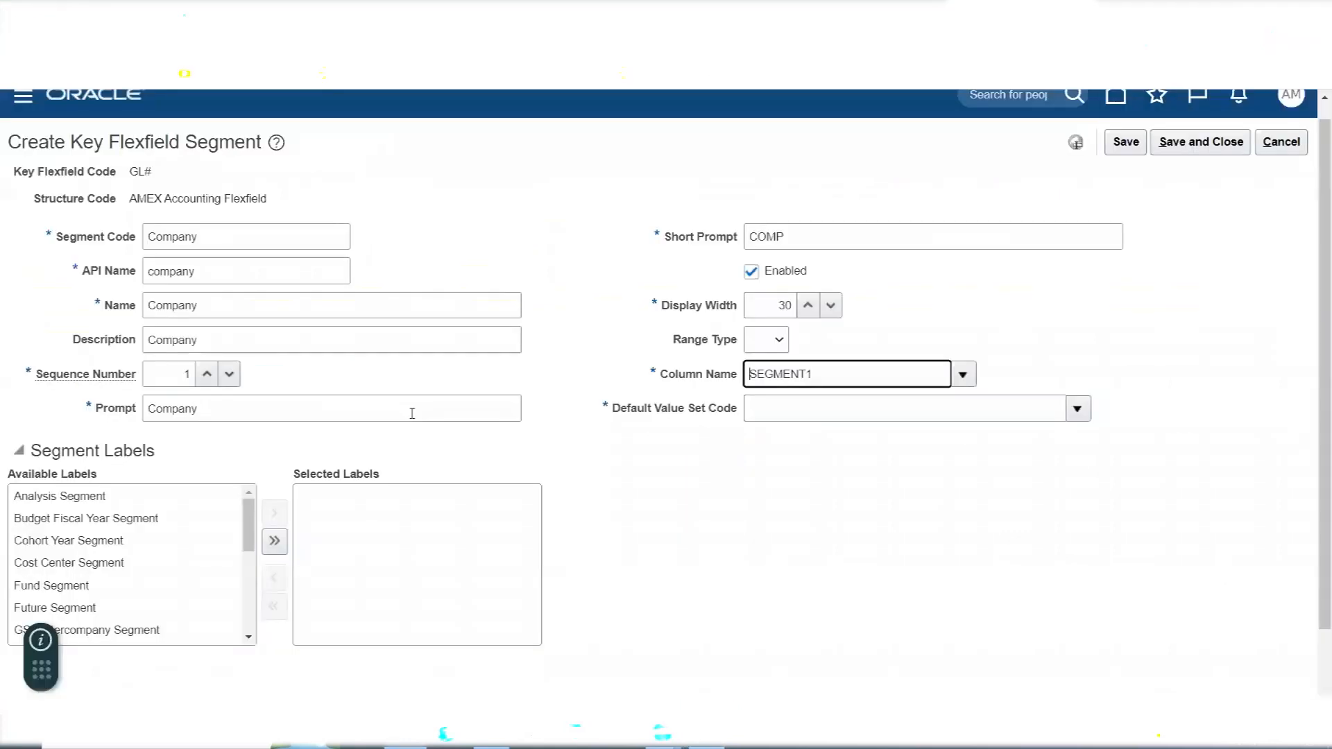
click(255, 240)
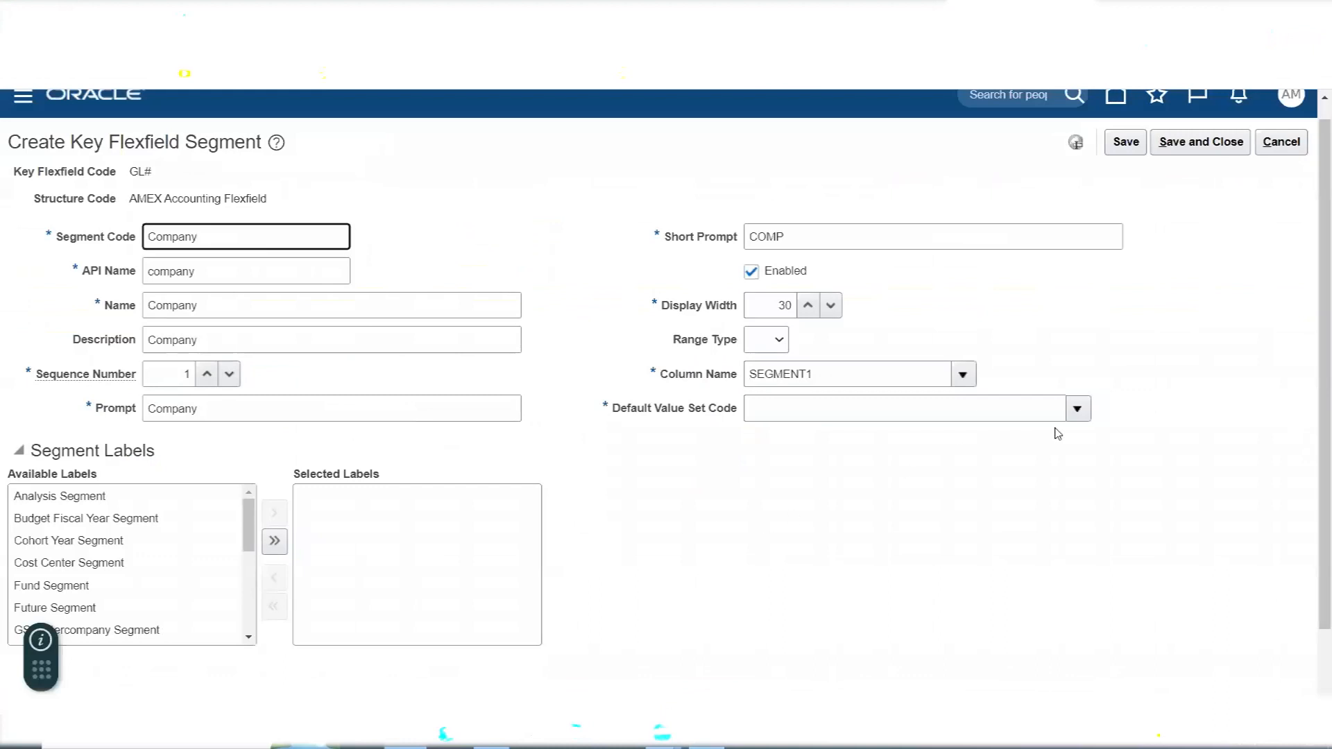
click(1078, 408)
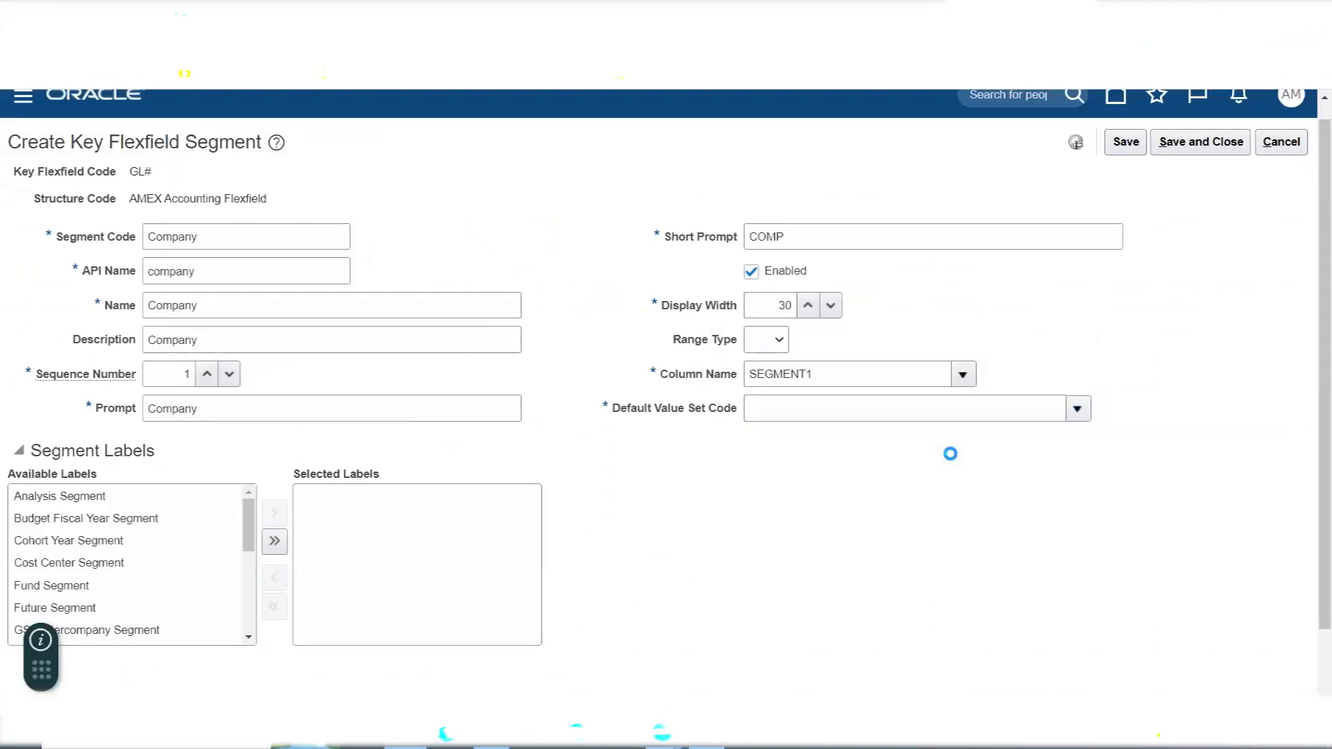
scroll(1192, 446, down, 2)
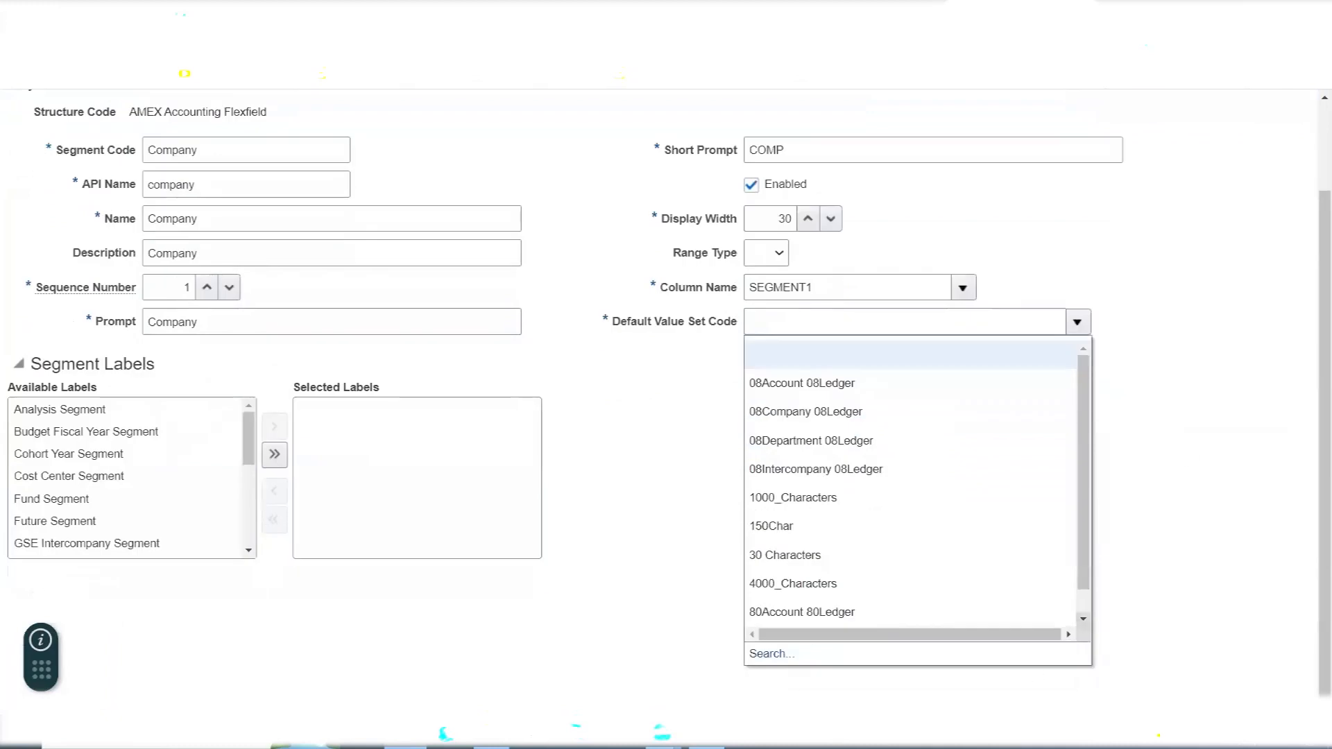
click(767, 654)
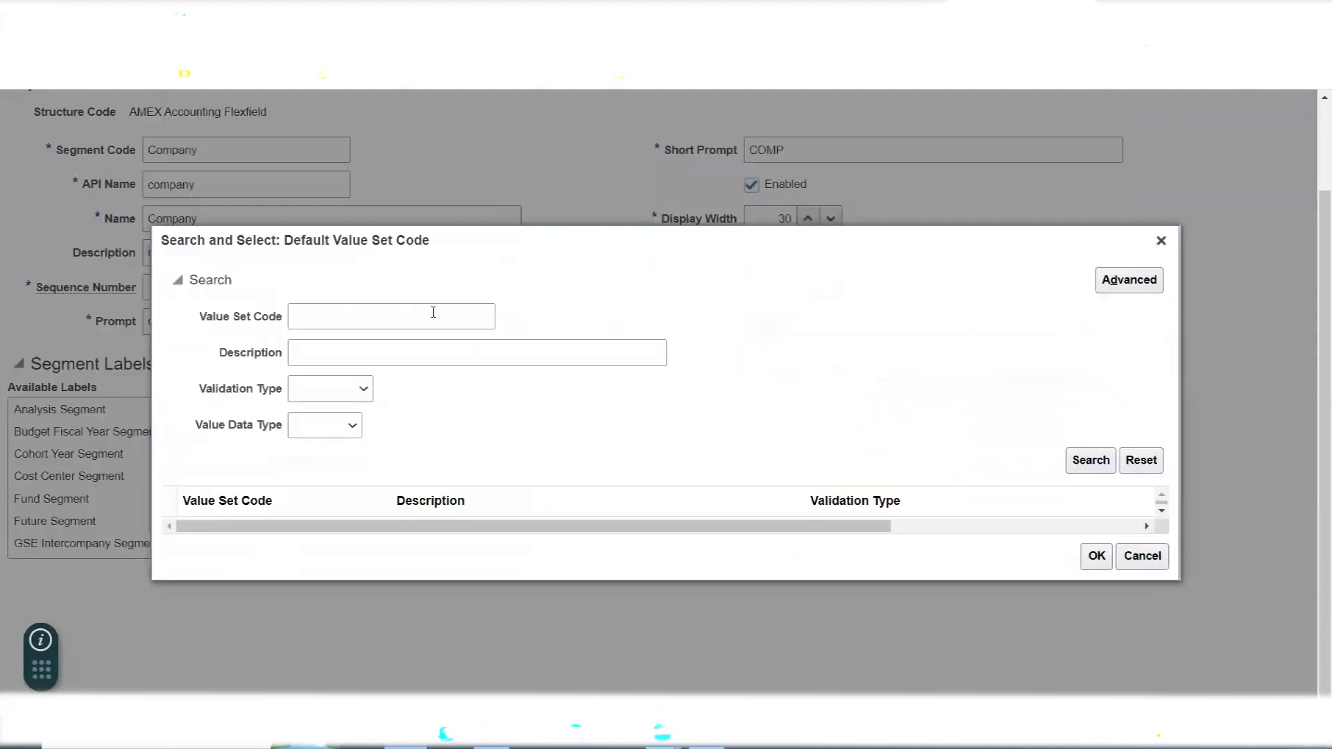
click(433, 313)
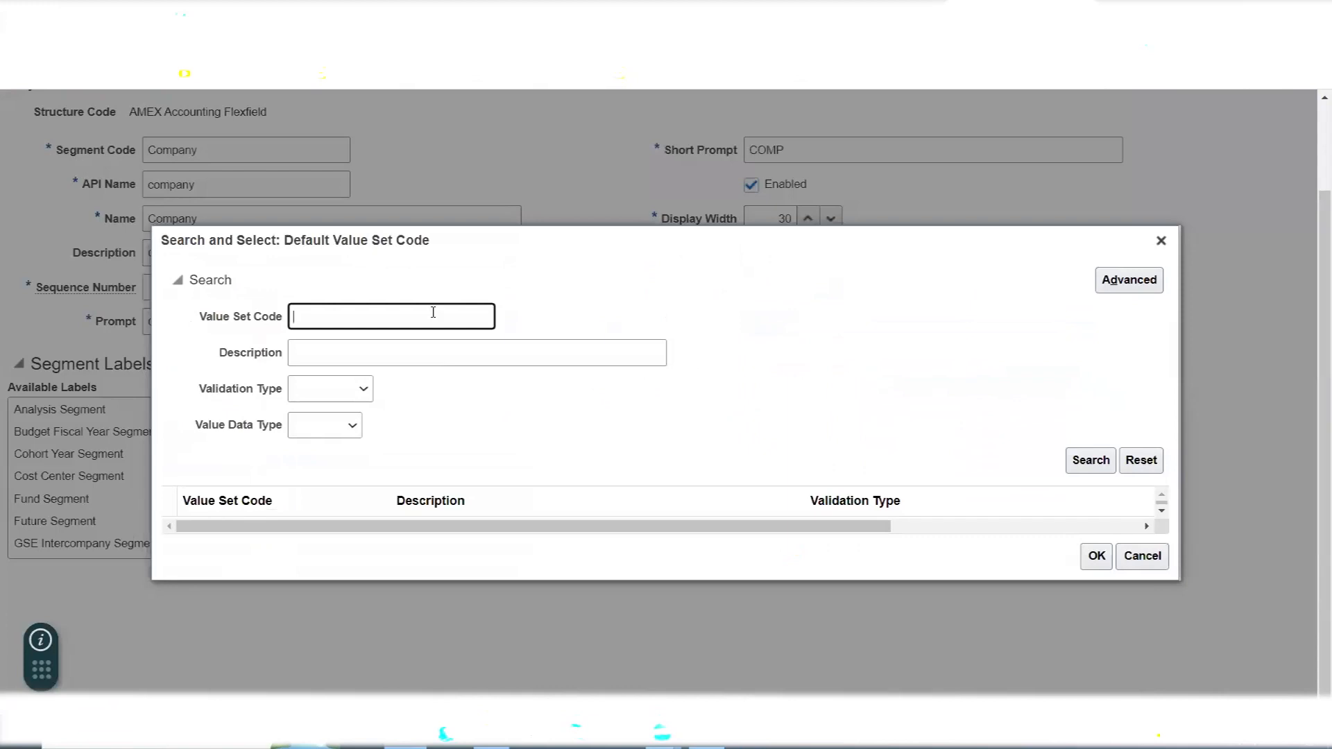
text(AMEX C)
click(1086, 462)
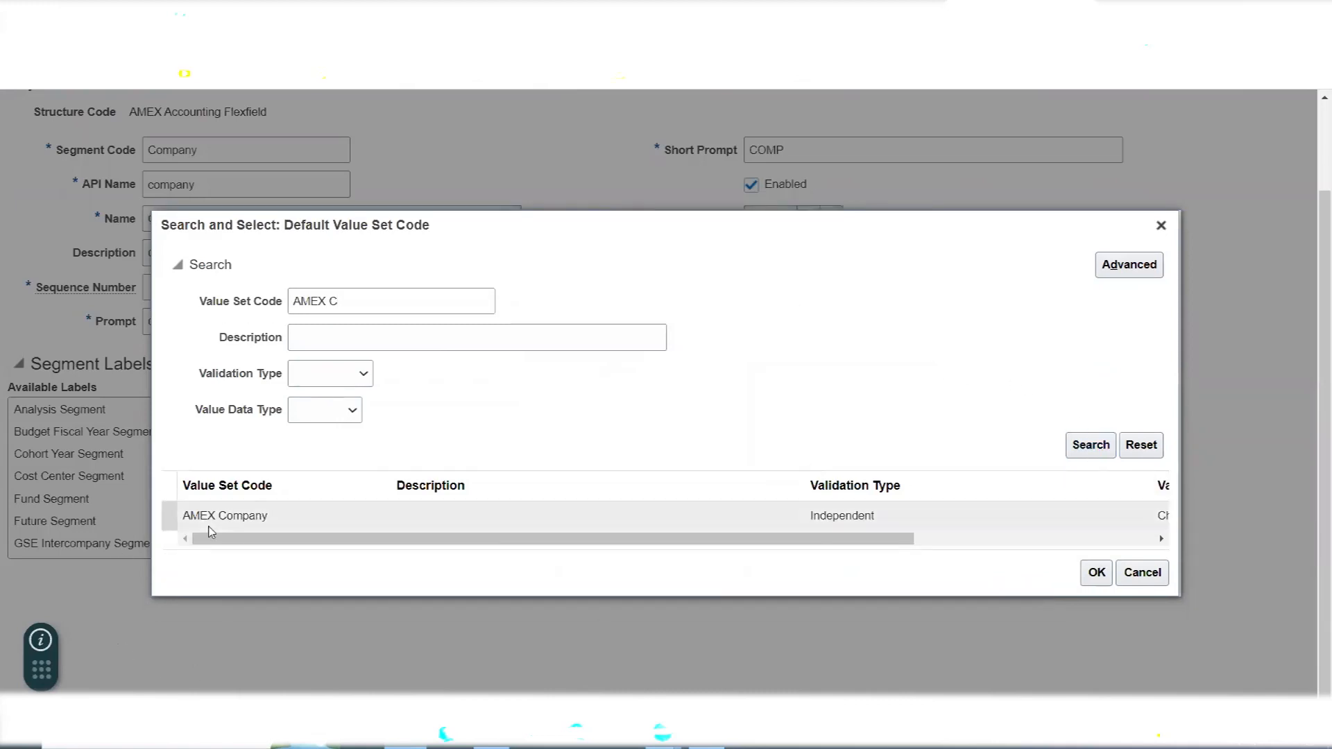
click(215, 520)
click(1095, 576)
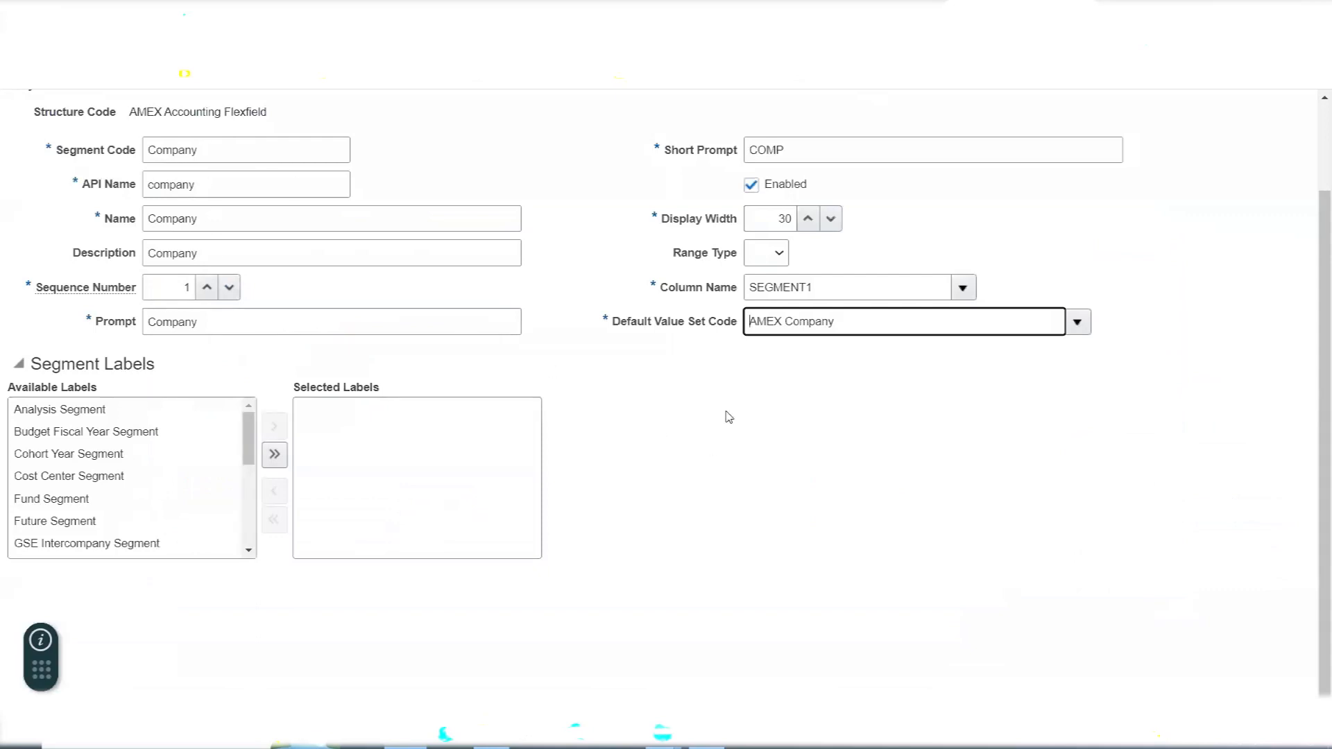
- In Excel, review the segment labels task and append "<----------------Primary Balancing Segment Label" to Company in M192
key(alt+Tab)
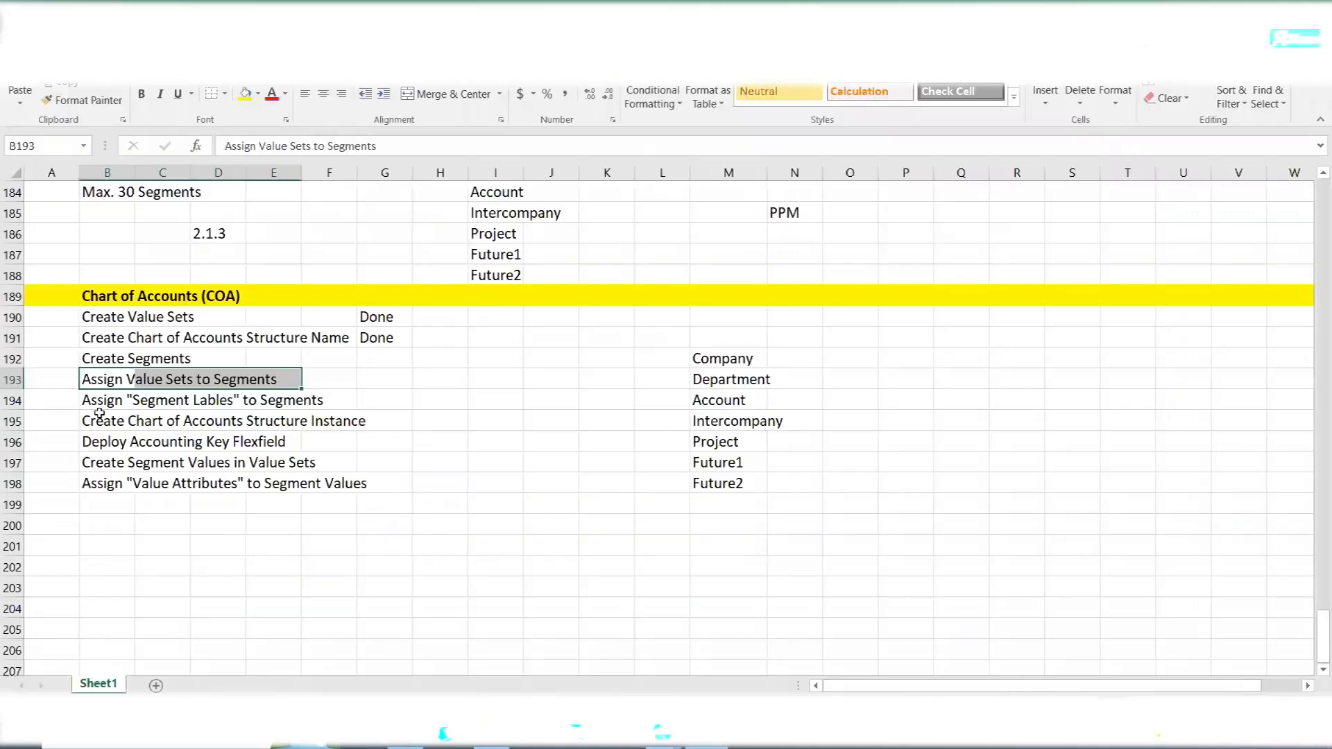
drag(97, 401, 320, 408)
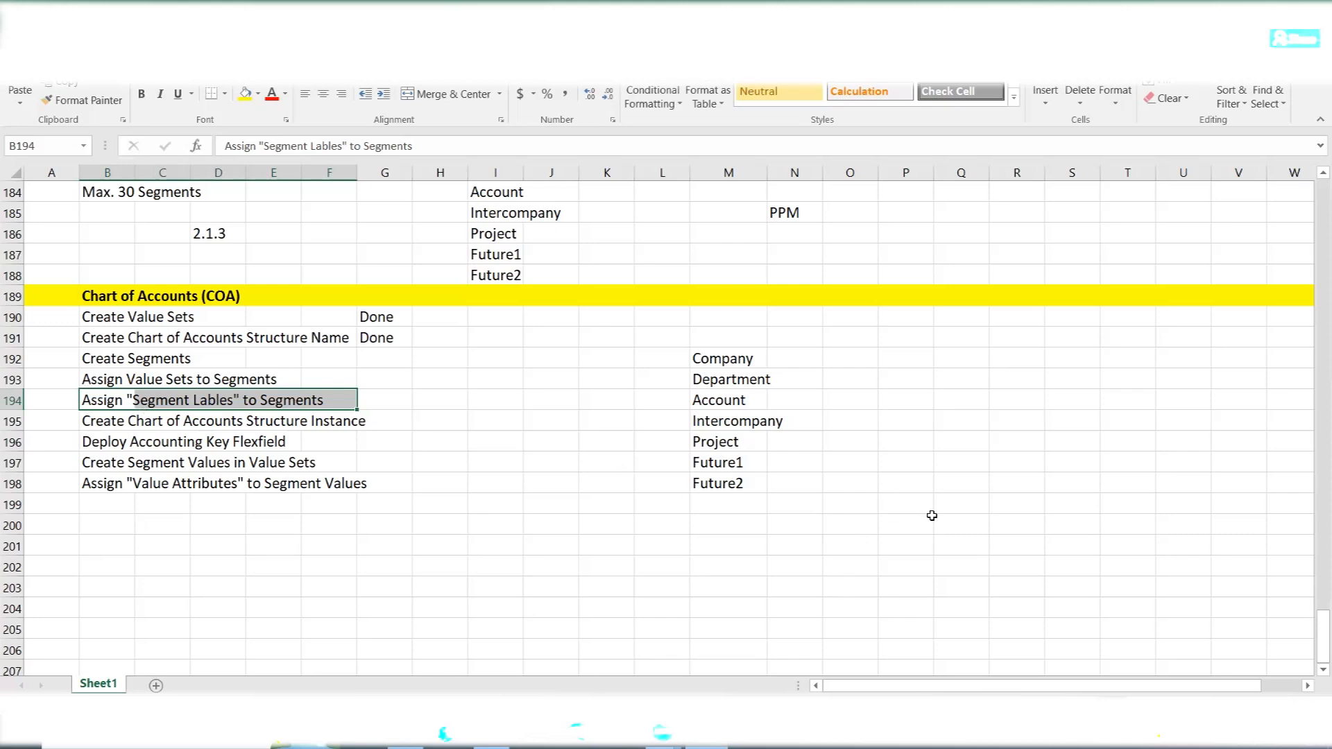
click(716, 360)
click(288, 146)
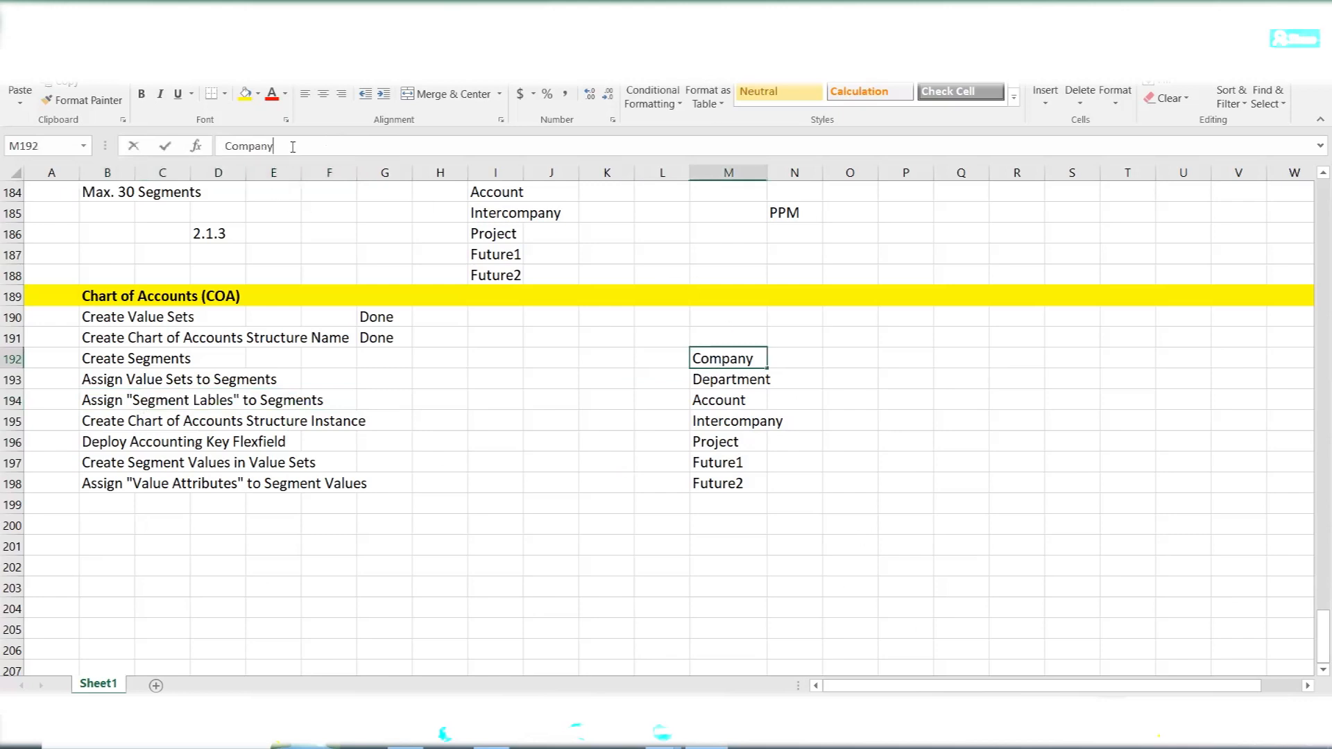
text(<----------------Primary Balancing Segment Label)
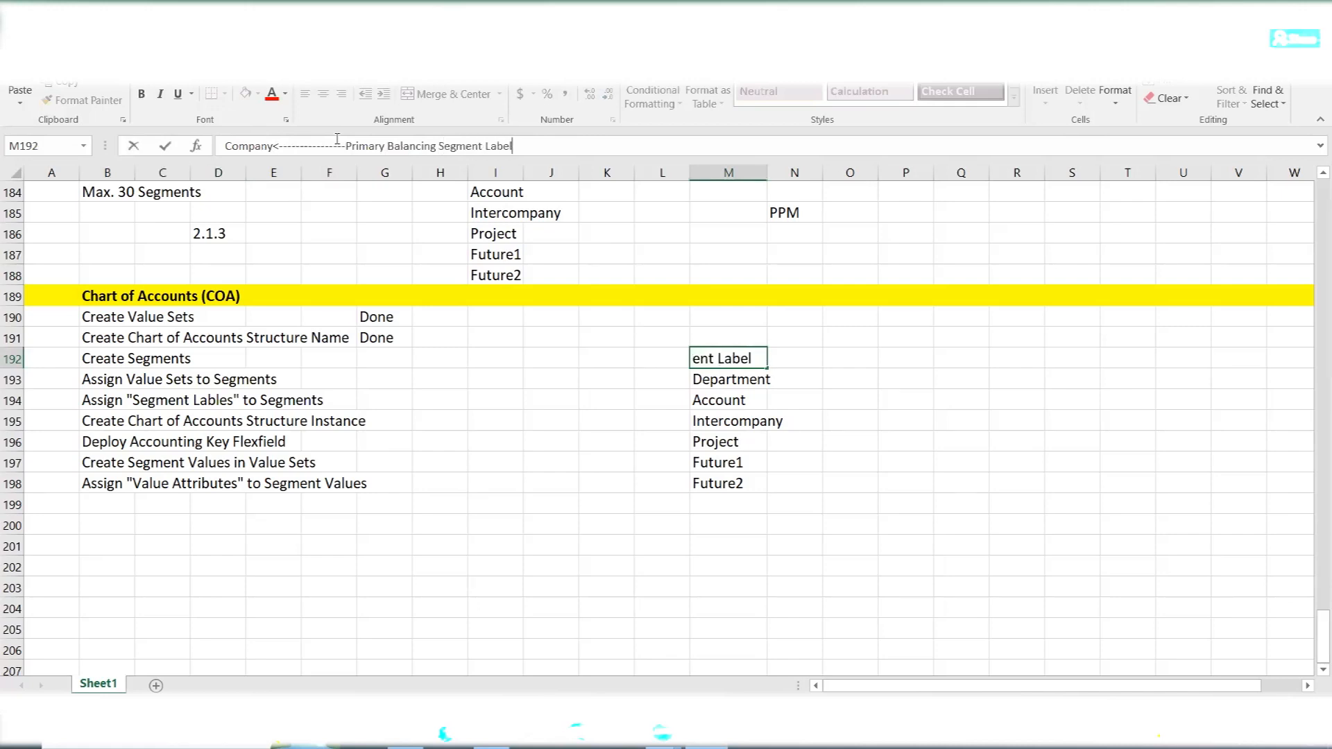
key(Tab)
click(880, 516)
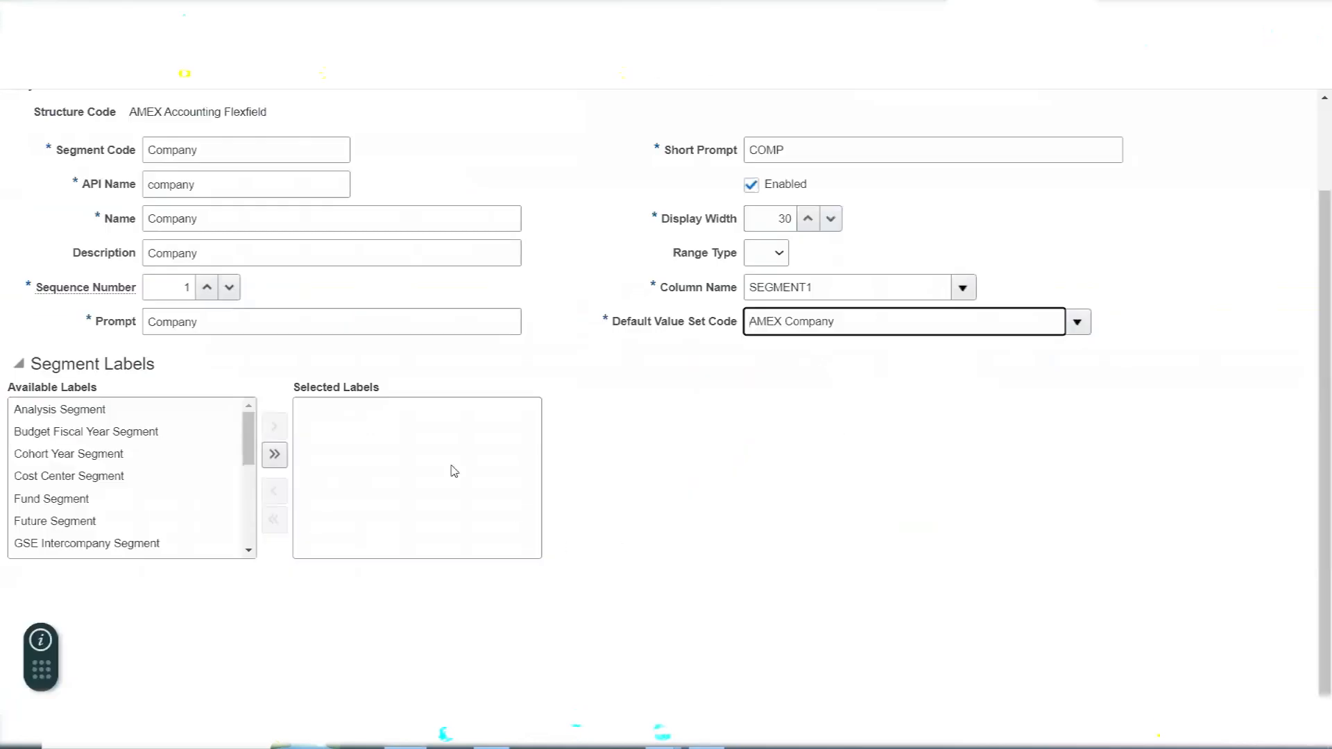
- In Oracle Fusion, find Primary Balancing Segment among the available segment labels and assign it to the Company segment
triple_click(79, 357)
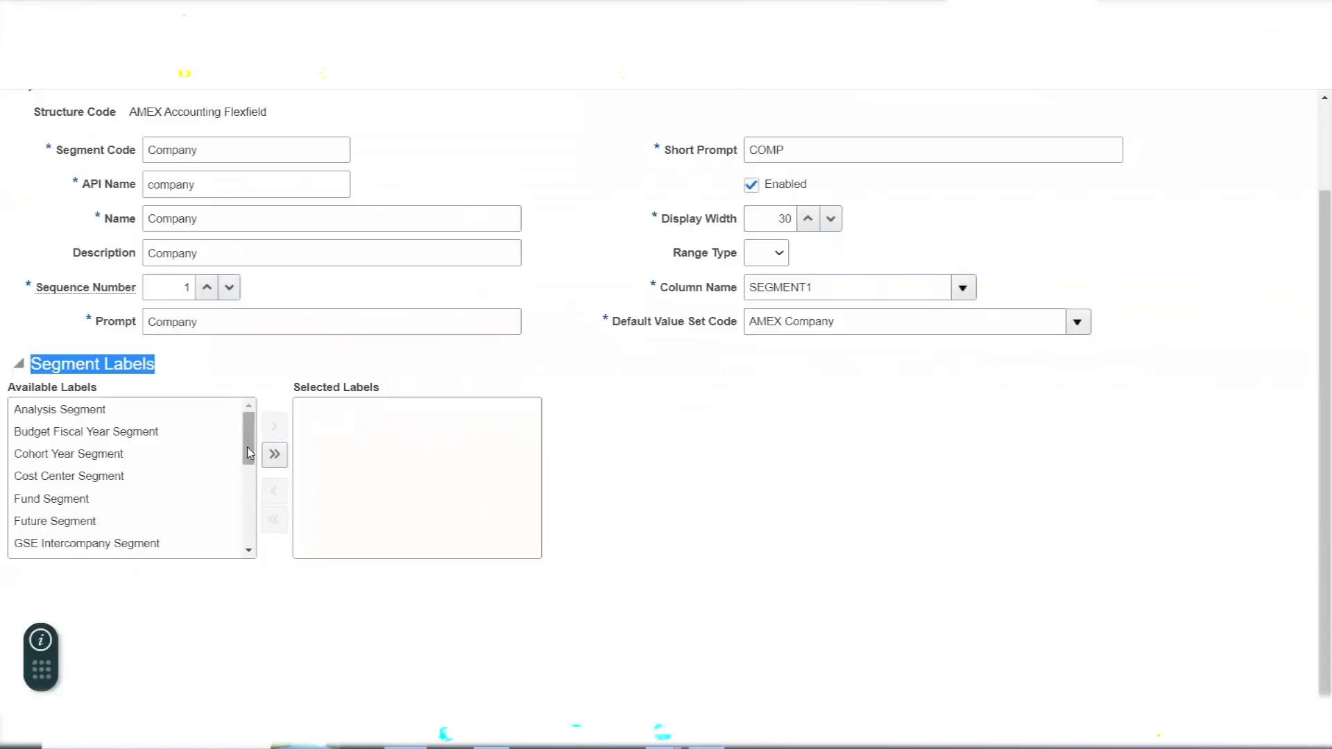
drag(248, 440, 246, 504)
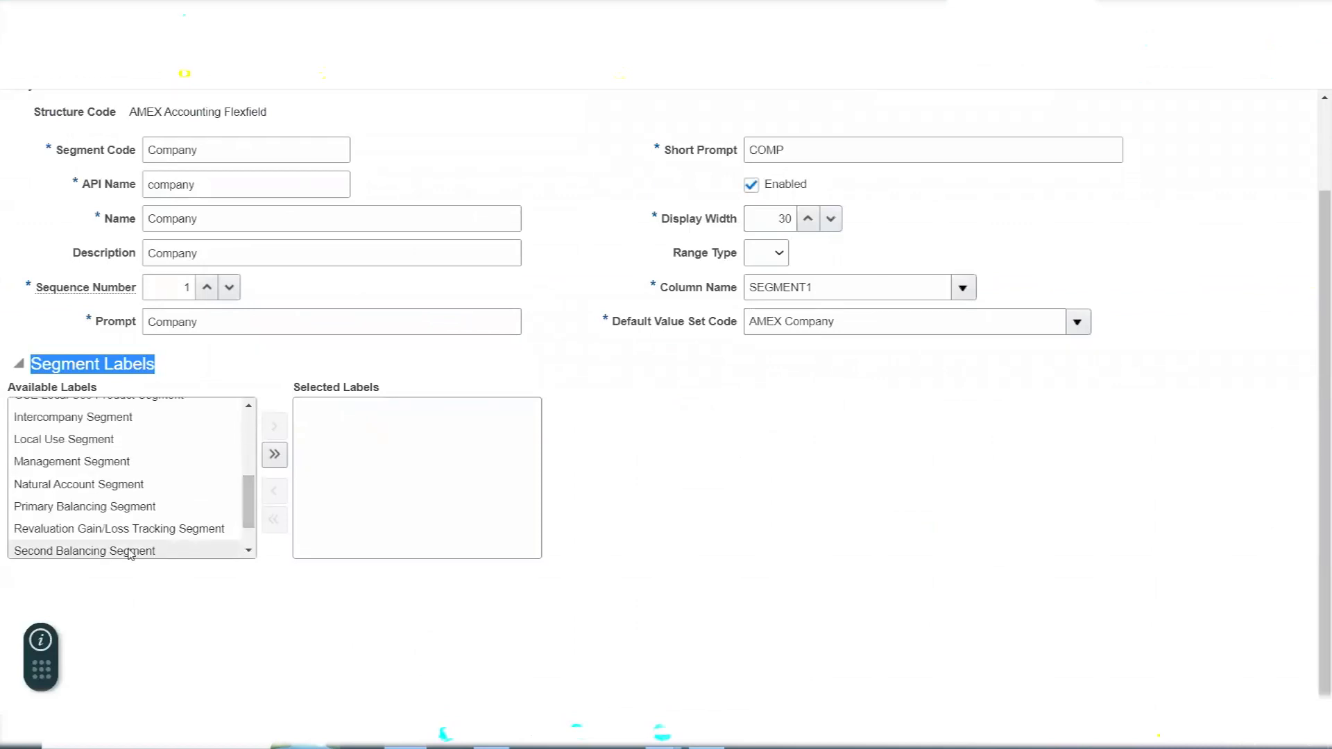
double_click(76, 513)
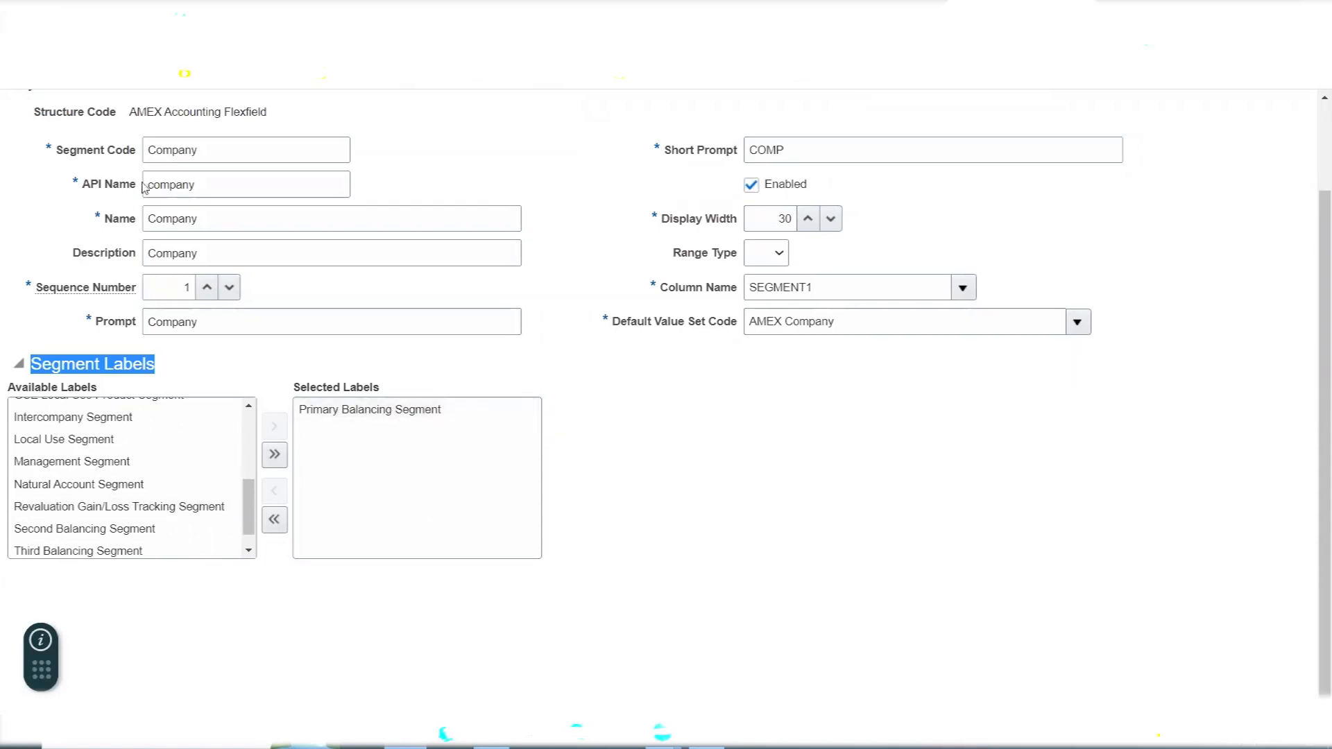
click(702, 515)
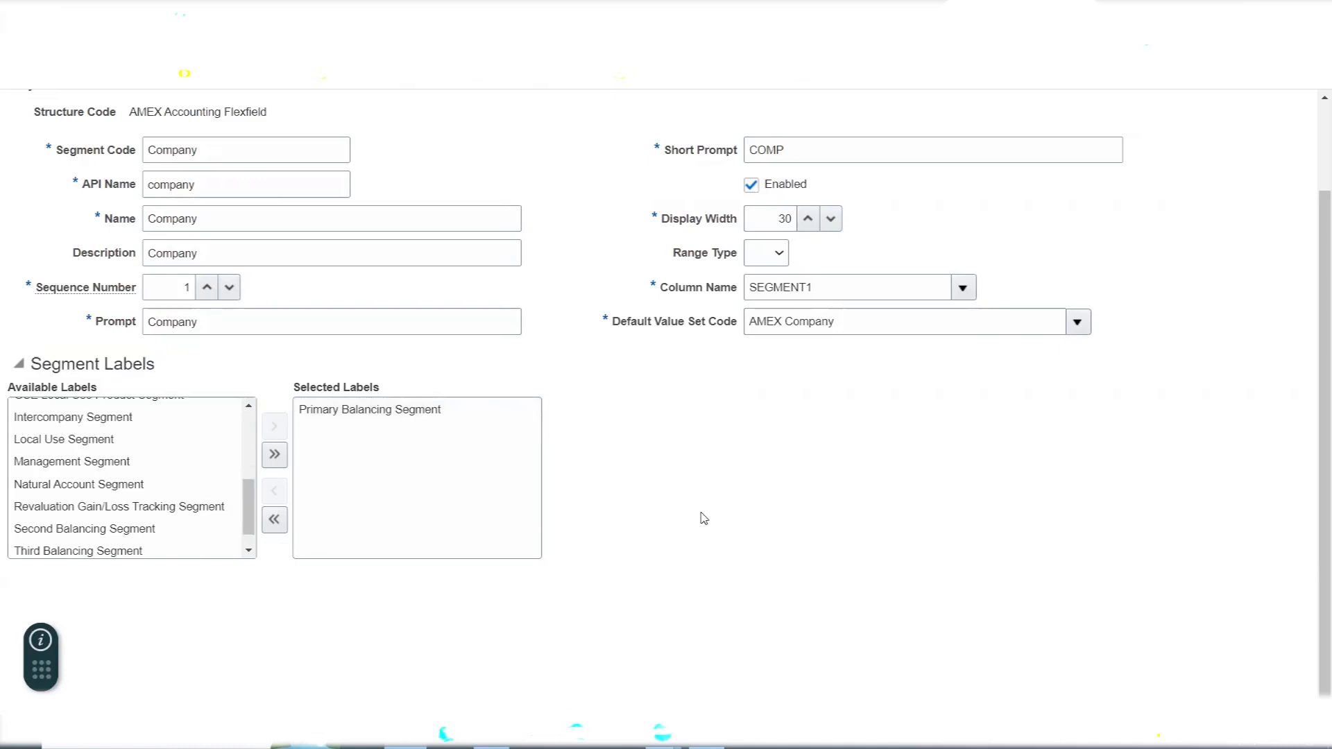
scroll(703, 515, up, 2)
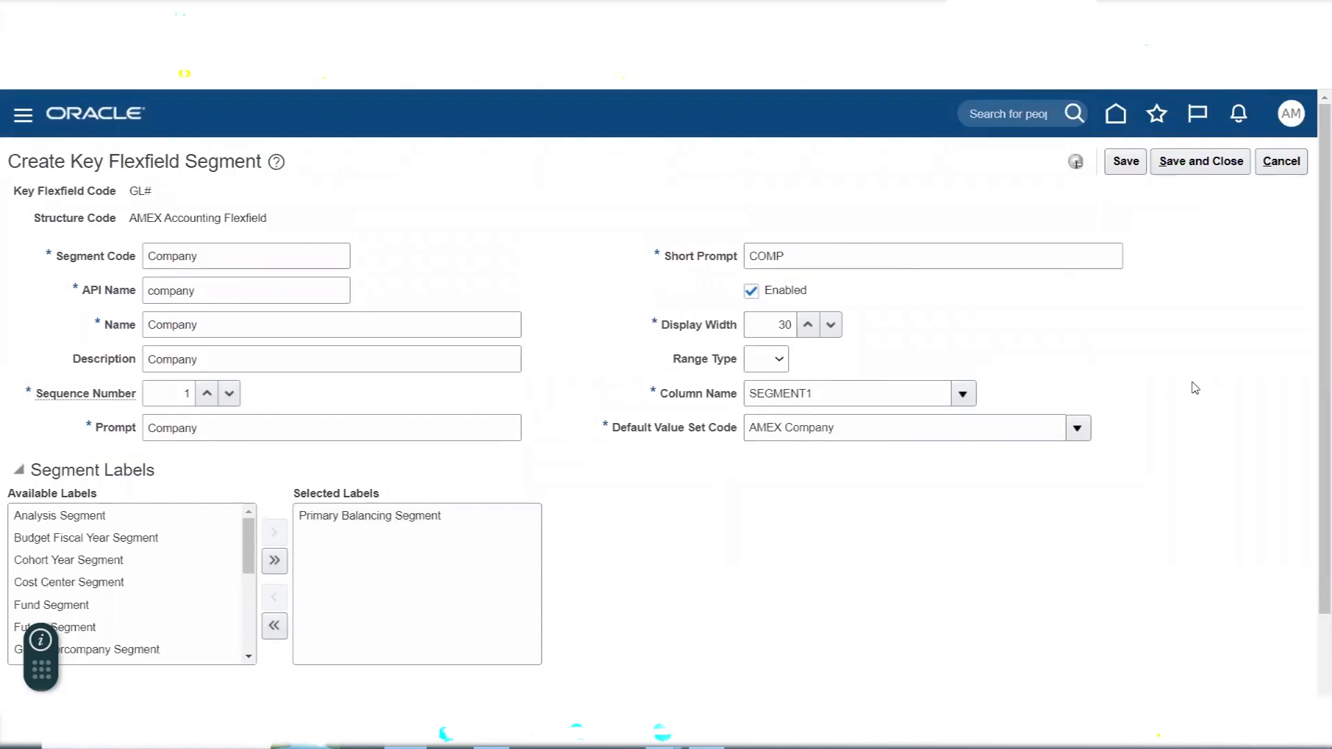
- Try to save and close the Company segment, read the first error message, and dismiss the error
click(1180, 170)
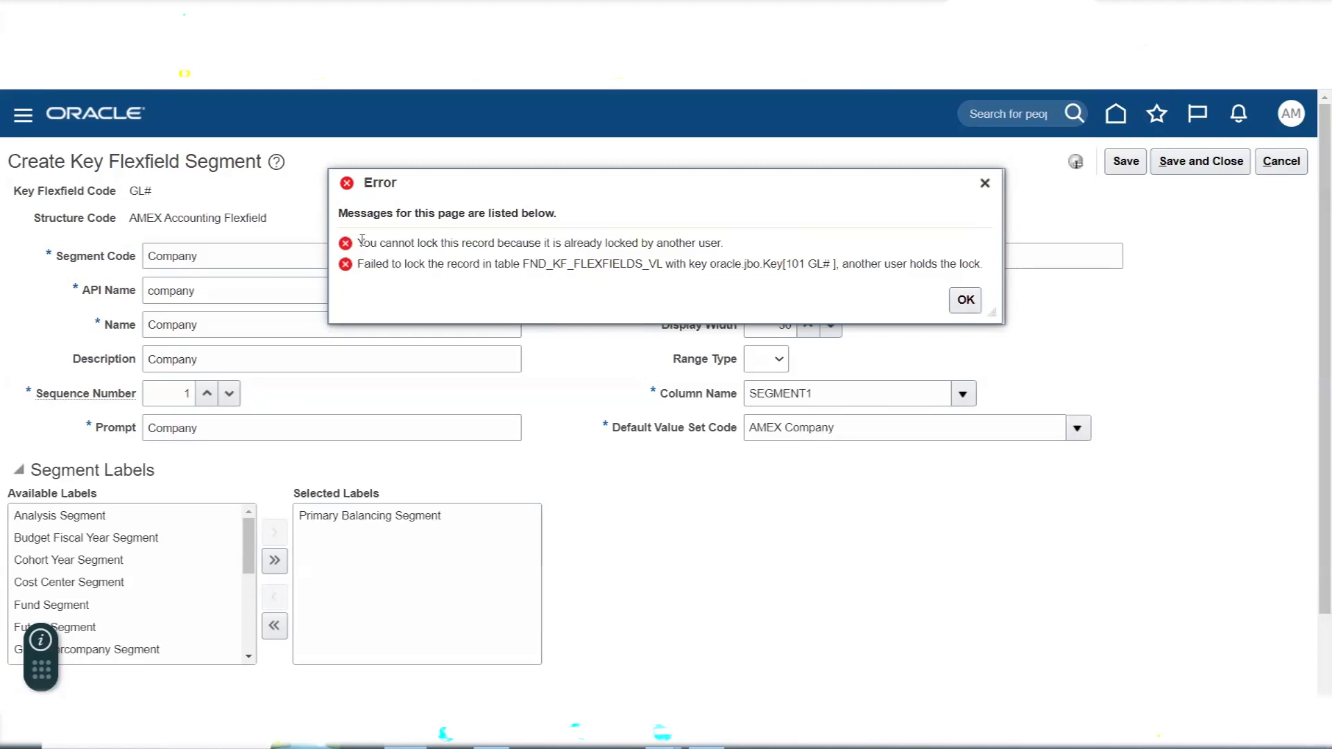
drag(359, 242, 528, 242)
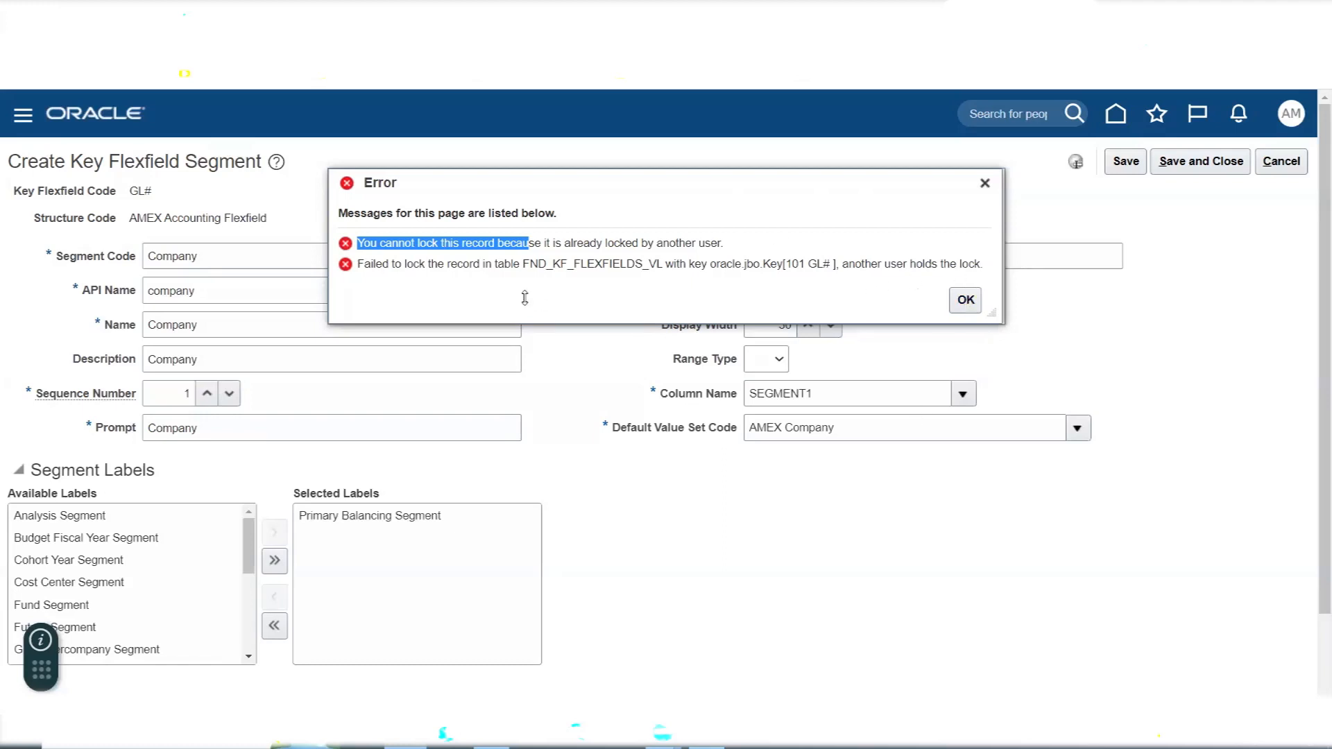
click(432, 243)
drag(362, 240, 721, 241)
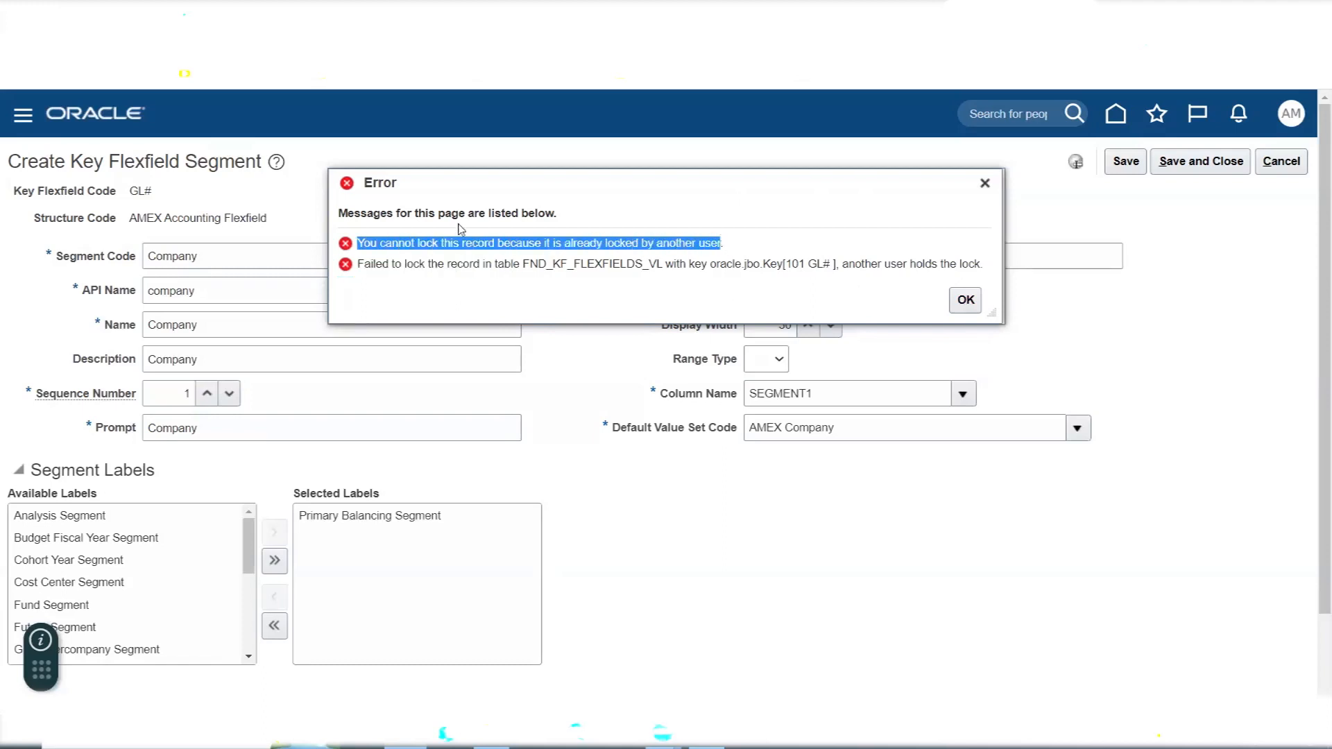
click(972, 304)
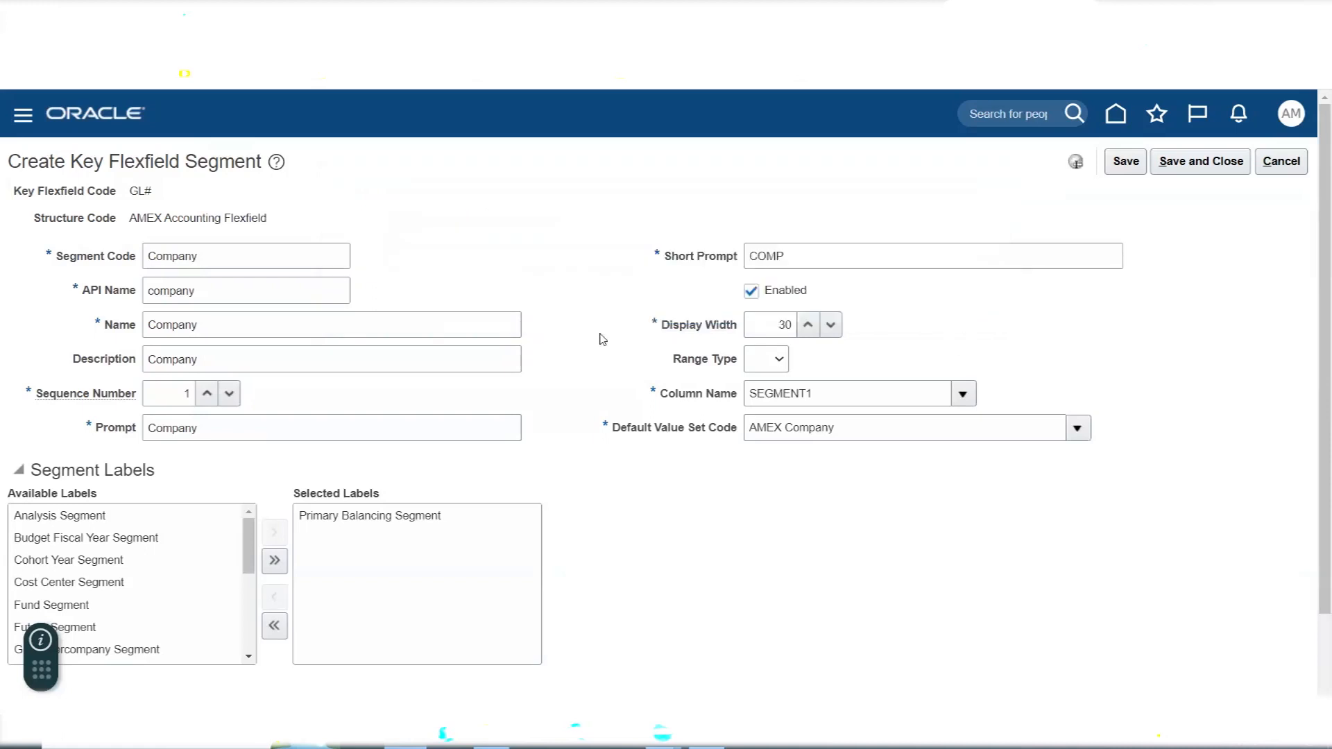
- Retry saving and closing the Company segment, dismiss the error, and cancel the segment form
click(1179, 171)
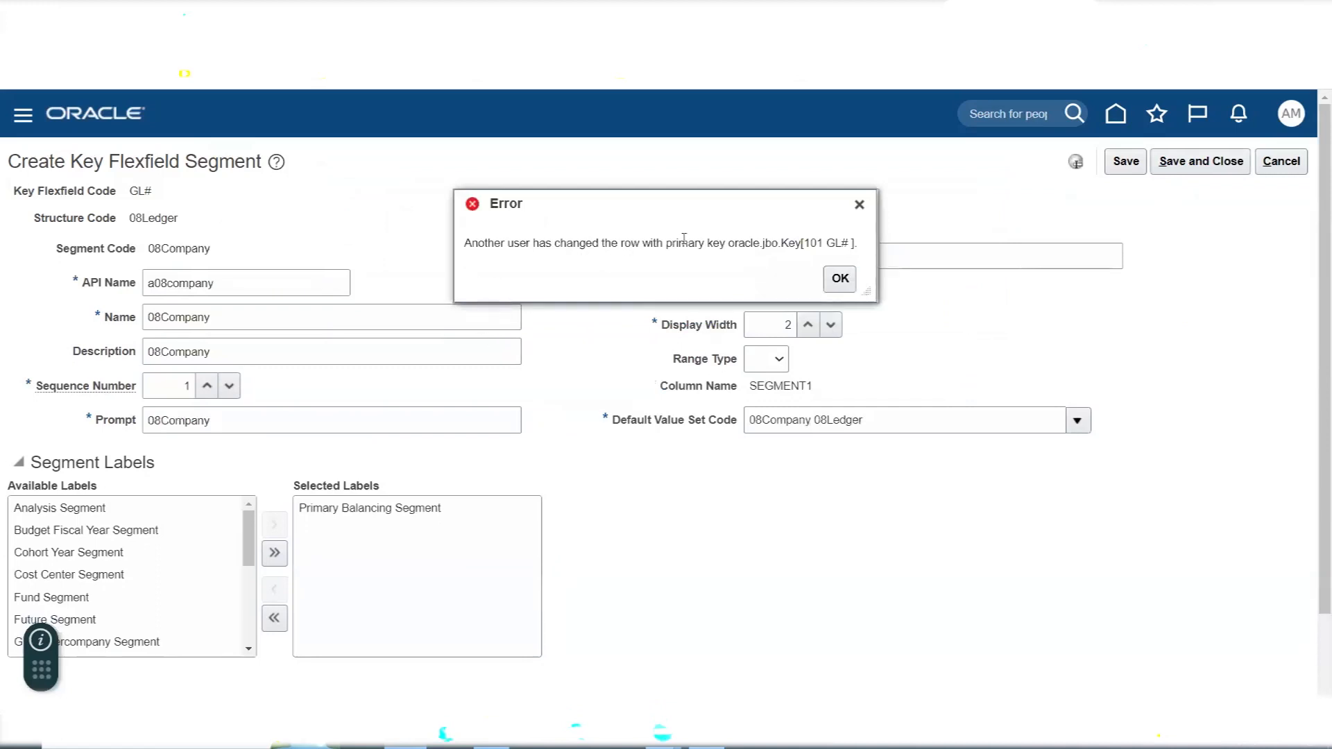
click(842, 279)
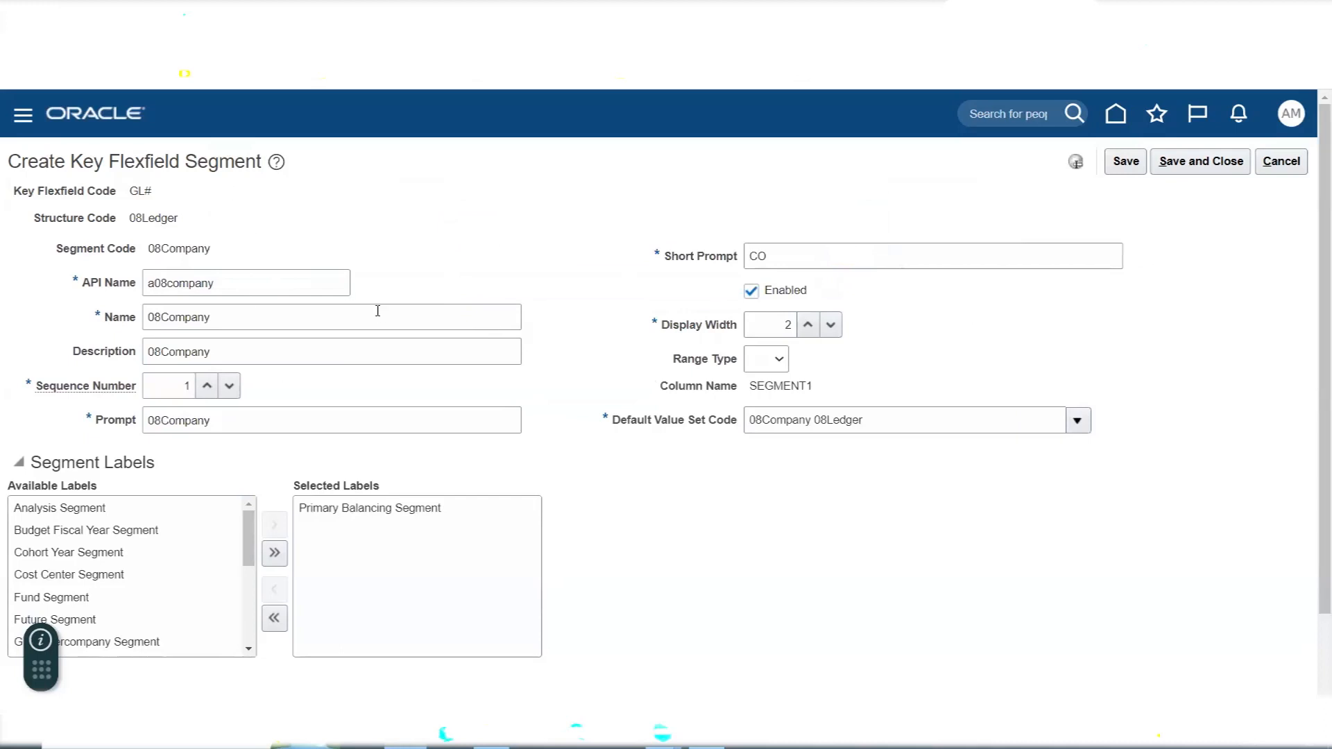
click(1290, 173)
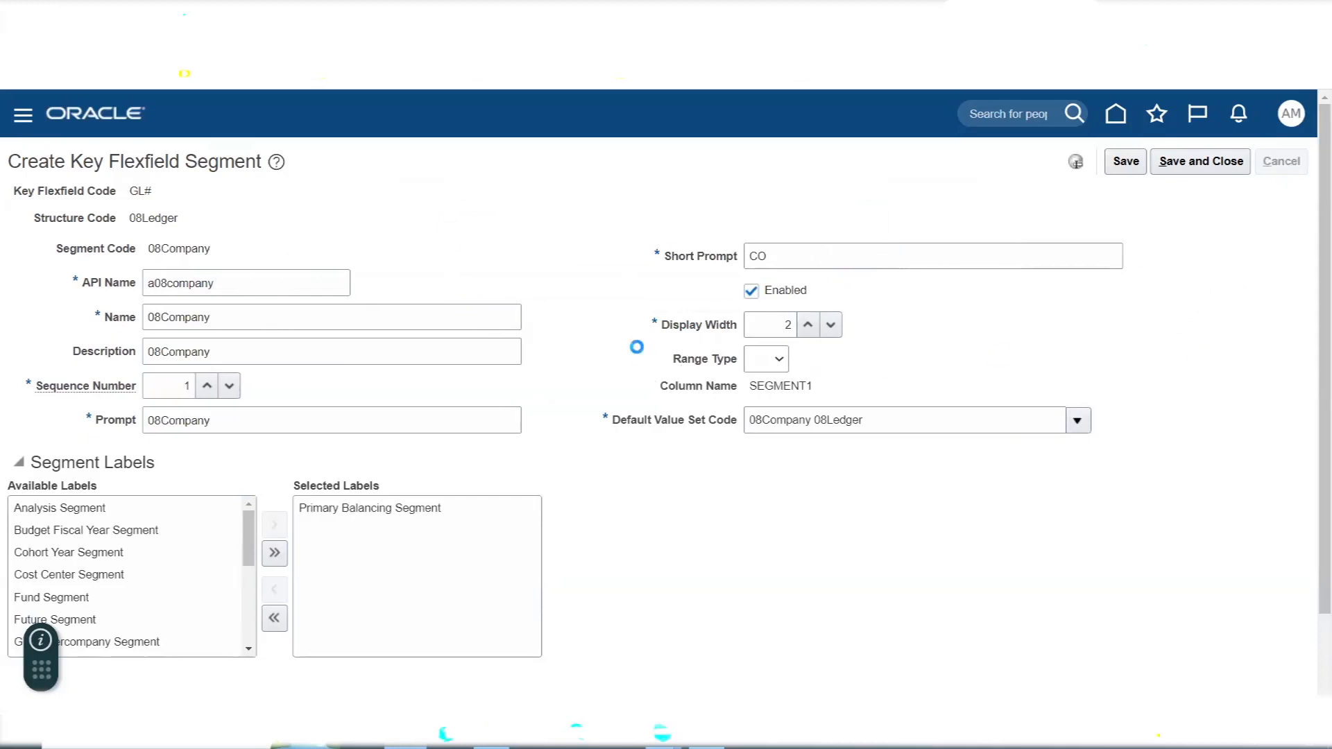
- Start a new segment in the AMEX Accounting Flexfield structure with the segment code Company
click(212, 426)
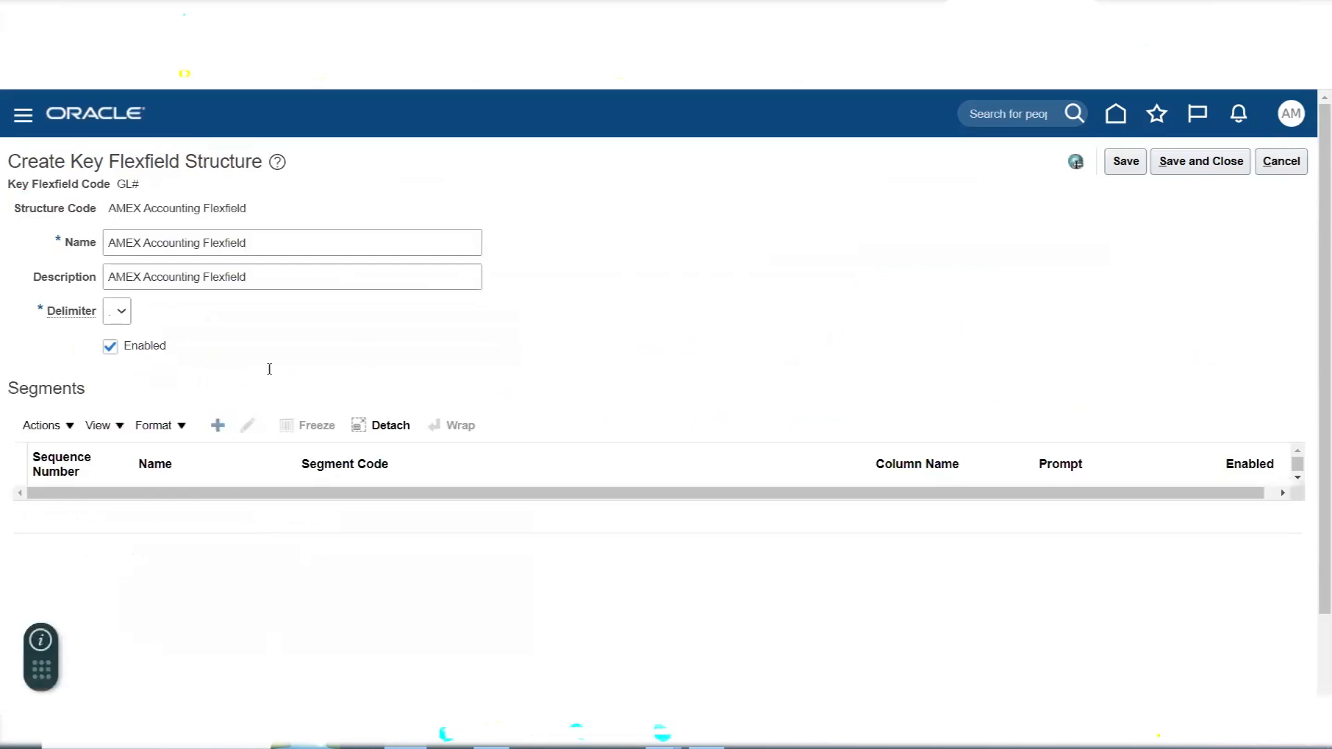
click(244, 252)
text(Company)
key(Tab)
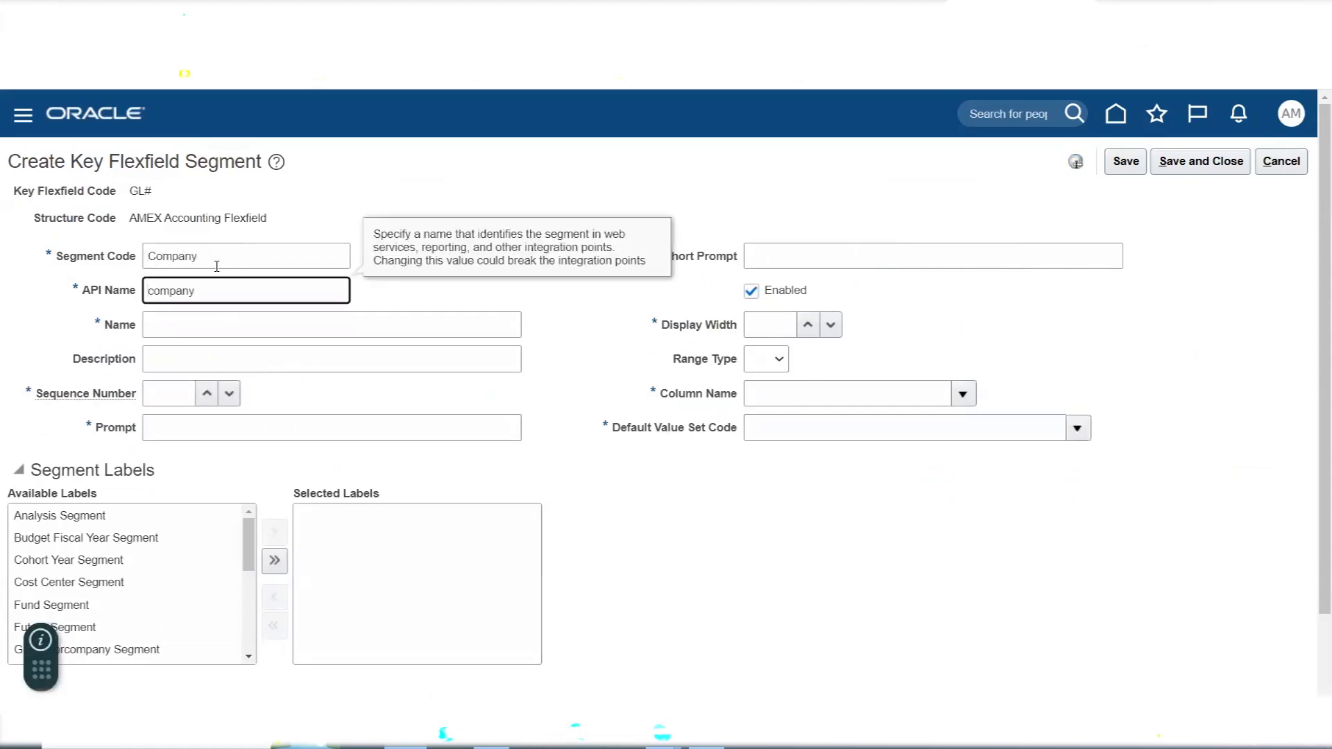
- Enter Company as the segment's name, description and prompt, and set its sequence number to 1
drag(216, 265, 136, 270)
key(ctrl+c)
click(237, 333)
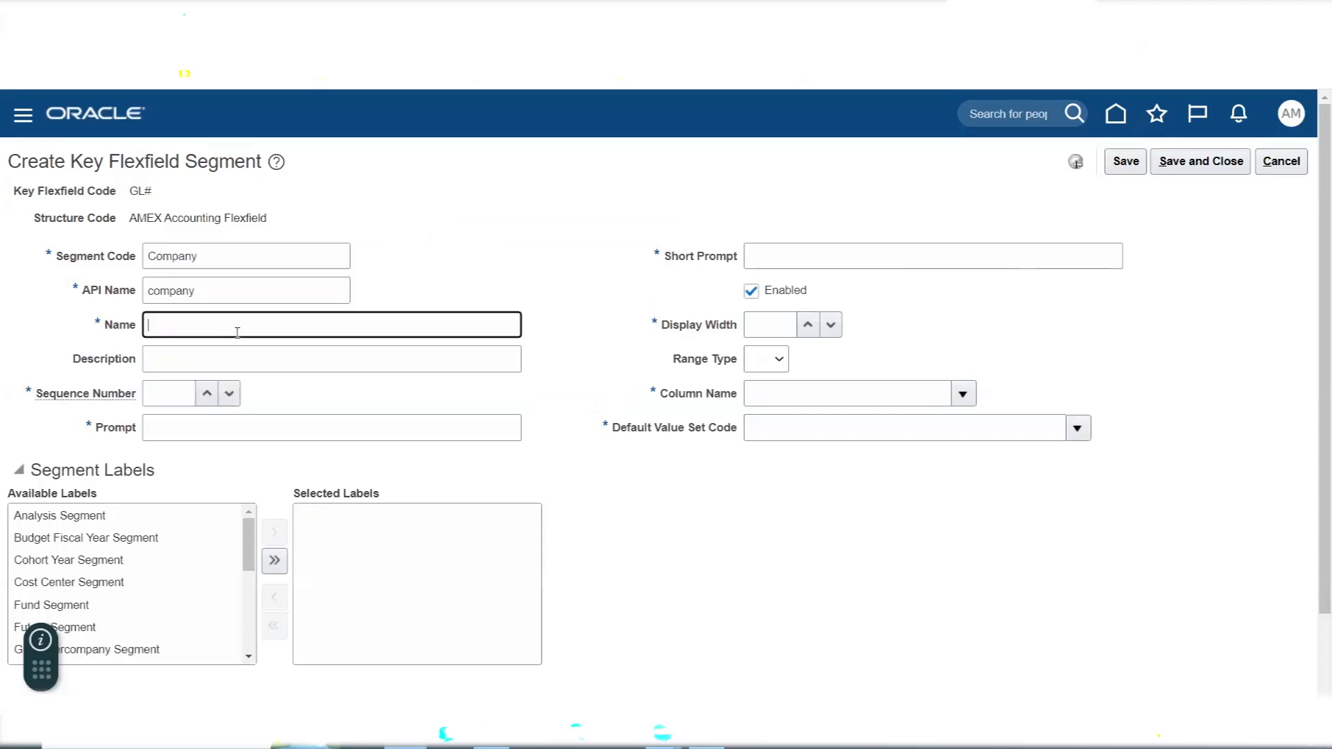
key(ctrl+v)
key(Tab)
key(ctrl+v)
key(Tab)
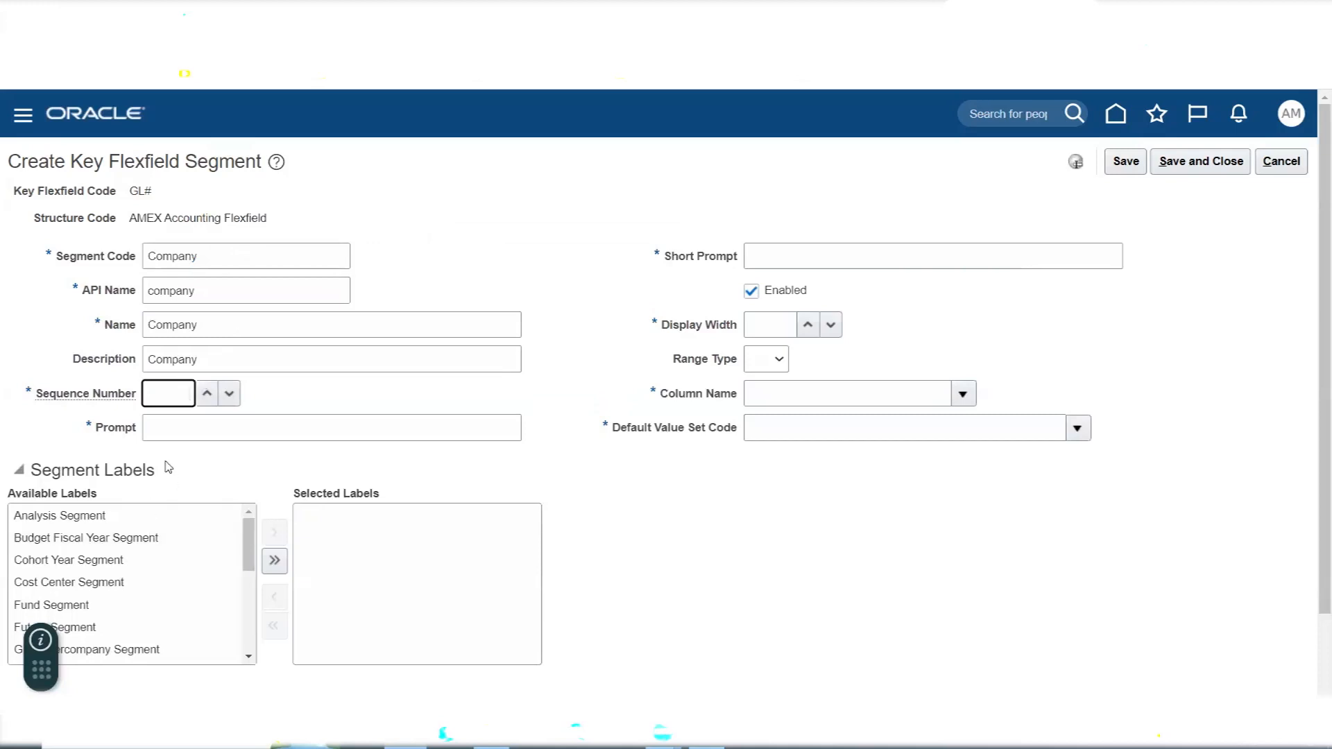
text(1)
key(Tab)
key(ctrl+v)
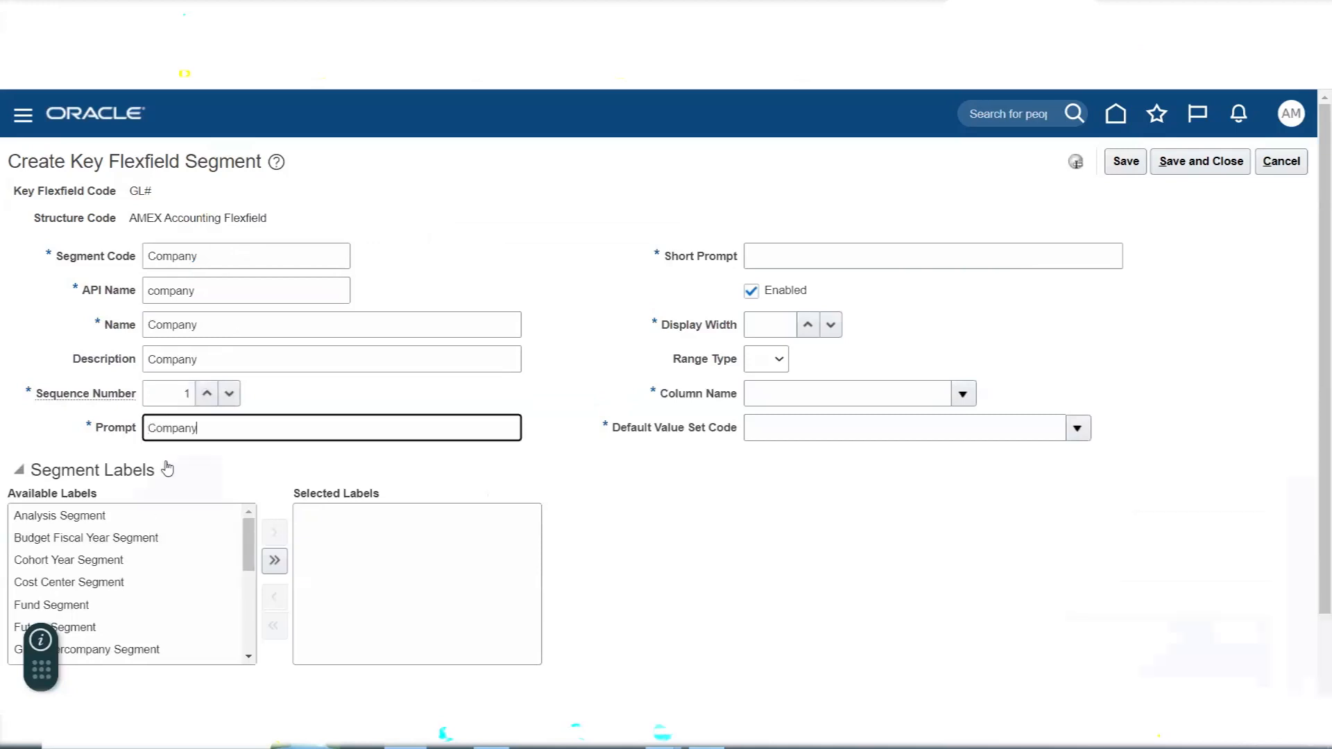
- Set the Company segment's short prompt to COMP, display width to 30 and column name to SEGMENT1
key(alt+Tab)
key(alt+Tab)
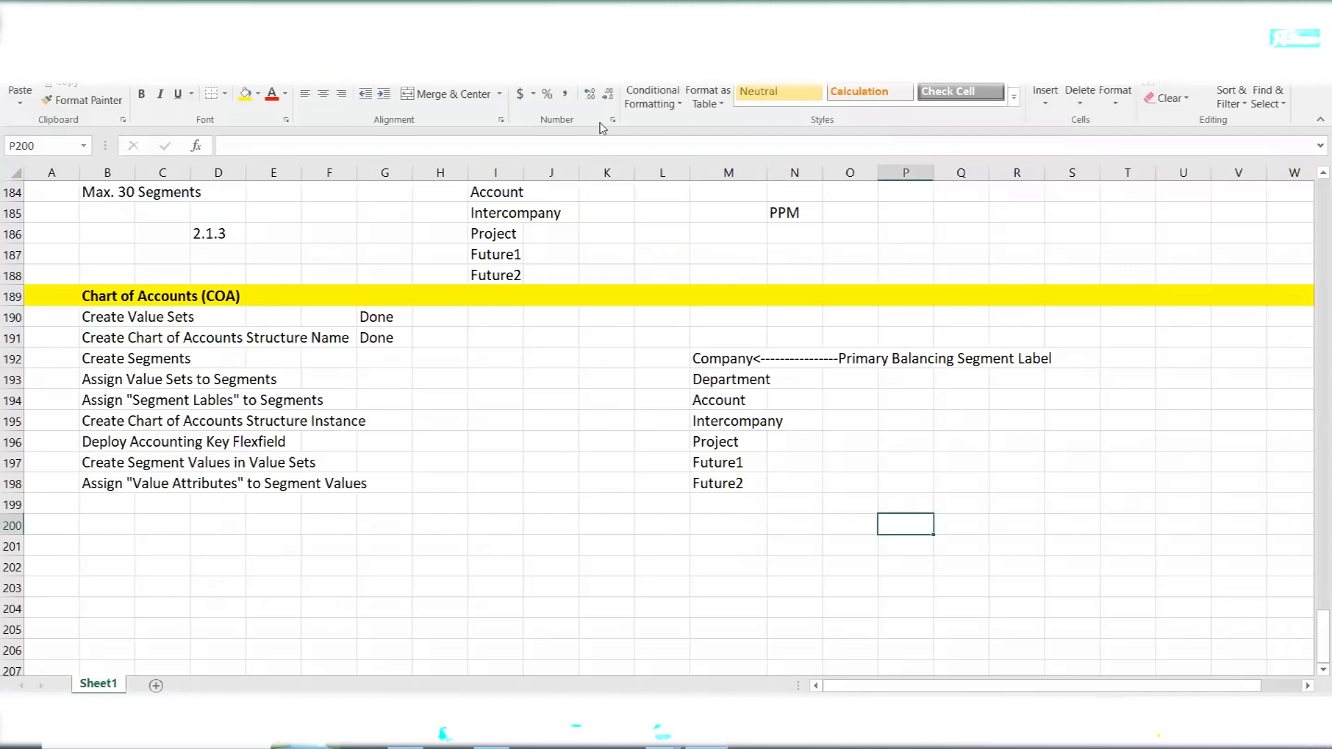
key(alt+Tab)
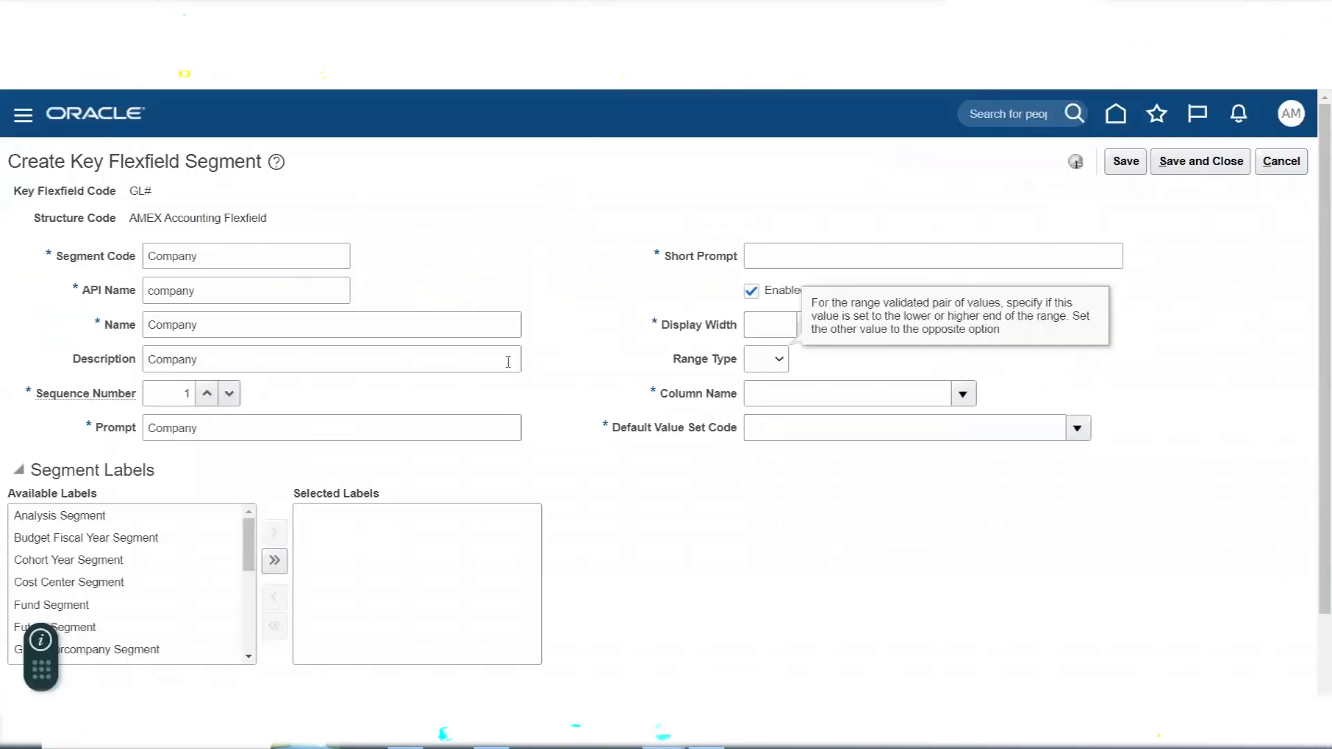
click(899, 250)
text(c)
text(COMP)
key(Tab)
key(Tab)
text(30)
key(Tab)
key(Tab)
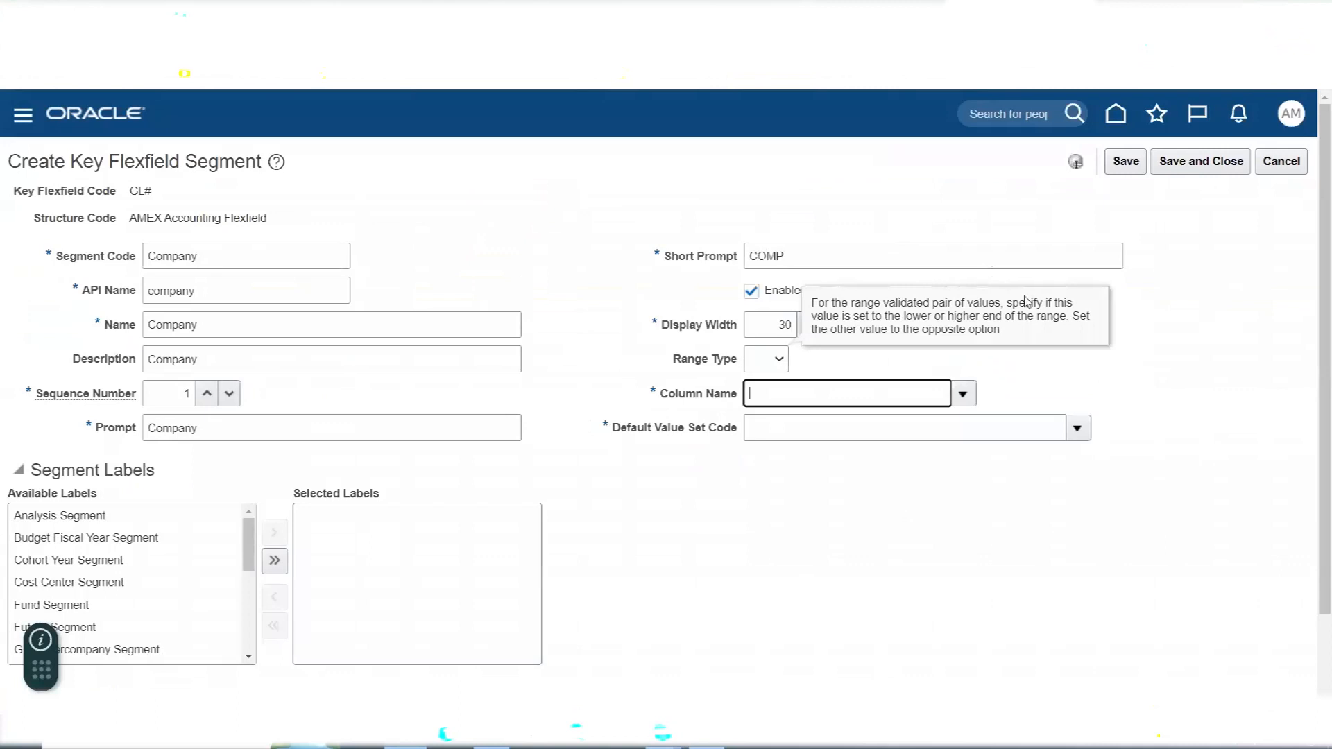
click(964, 394)
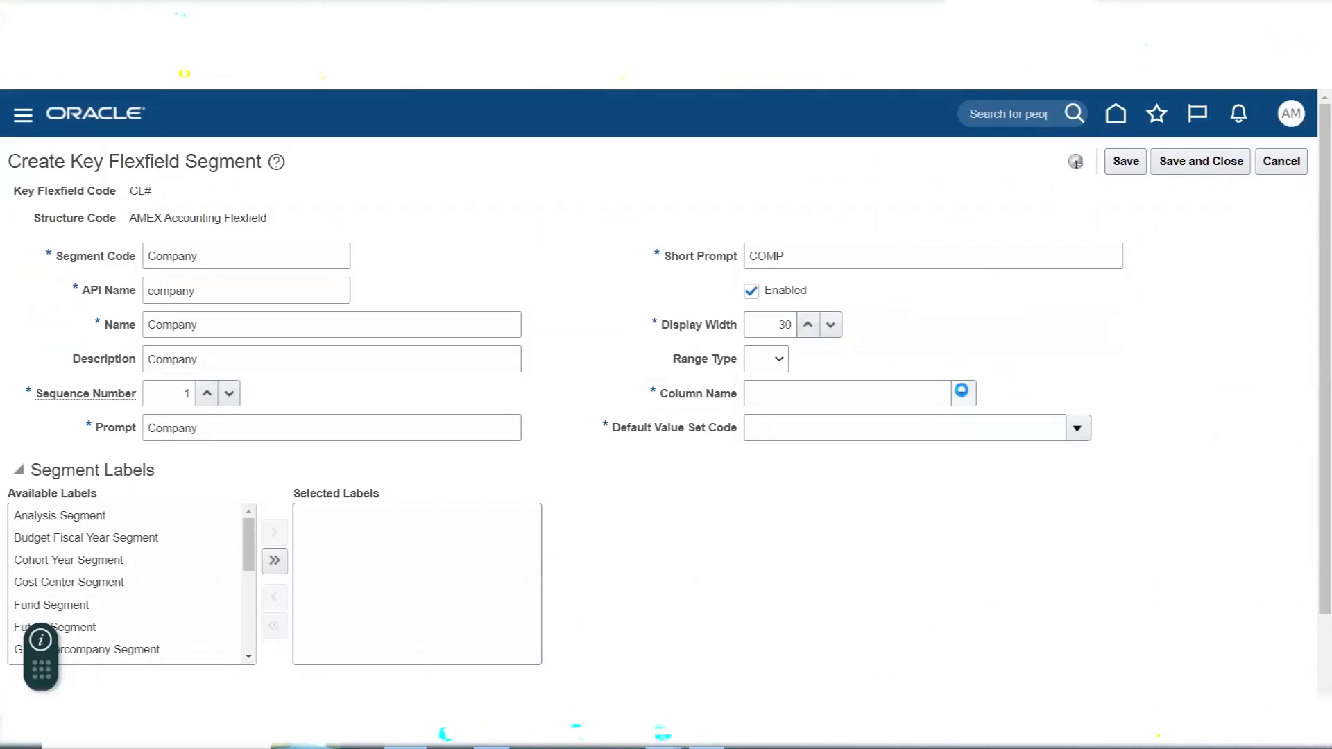
click(817, 456)
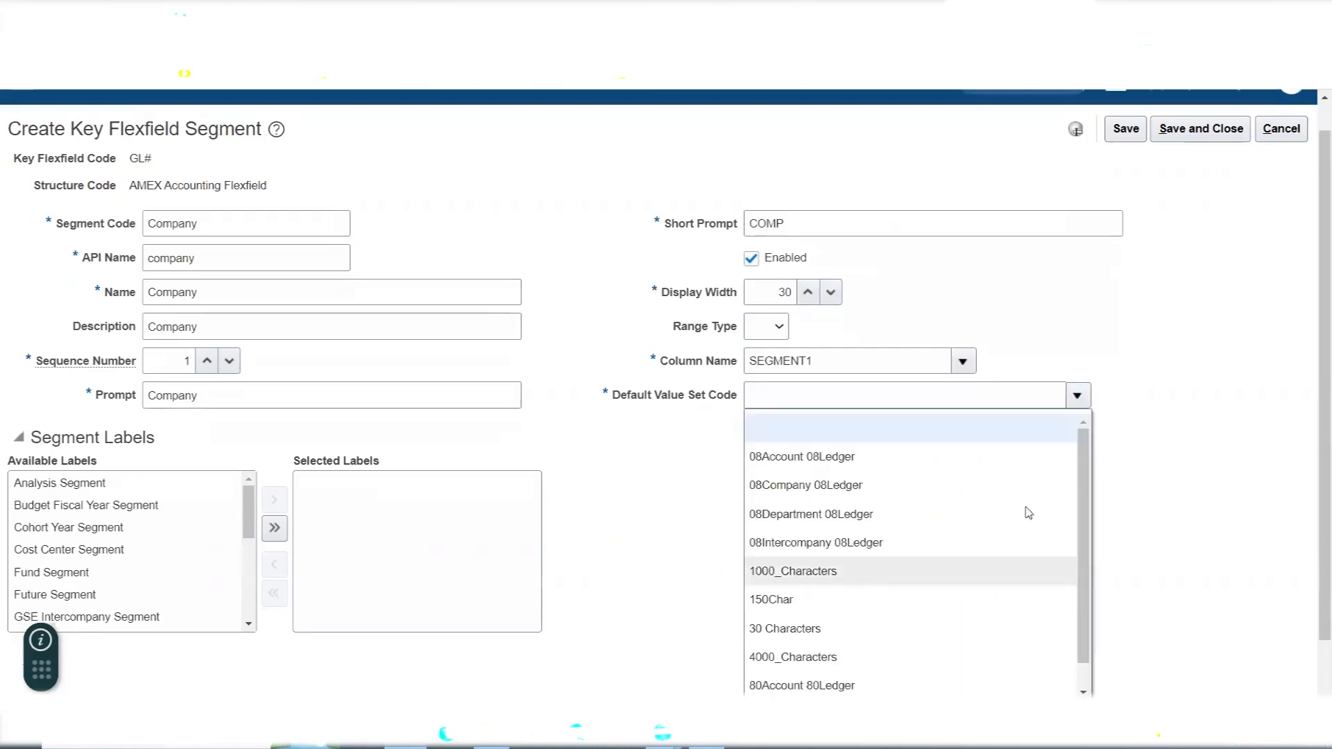
- Search the value sets for AMEX Com and assign AMEX Company as the Company segment's default value set
scroll(1208, 362, down, 2)
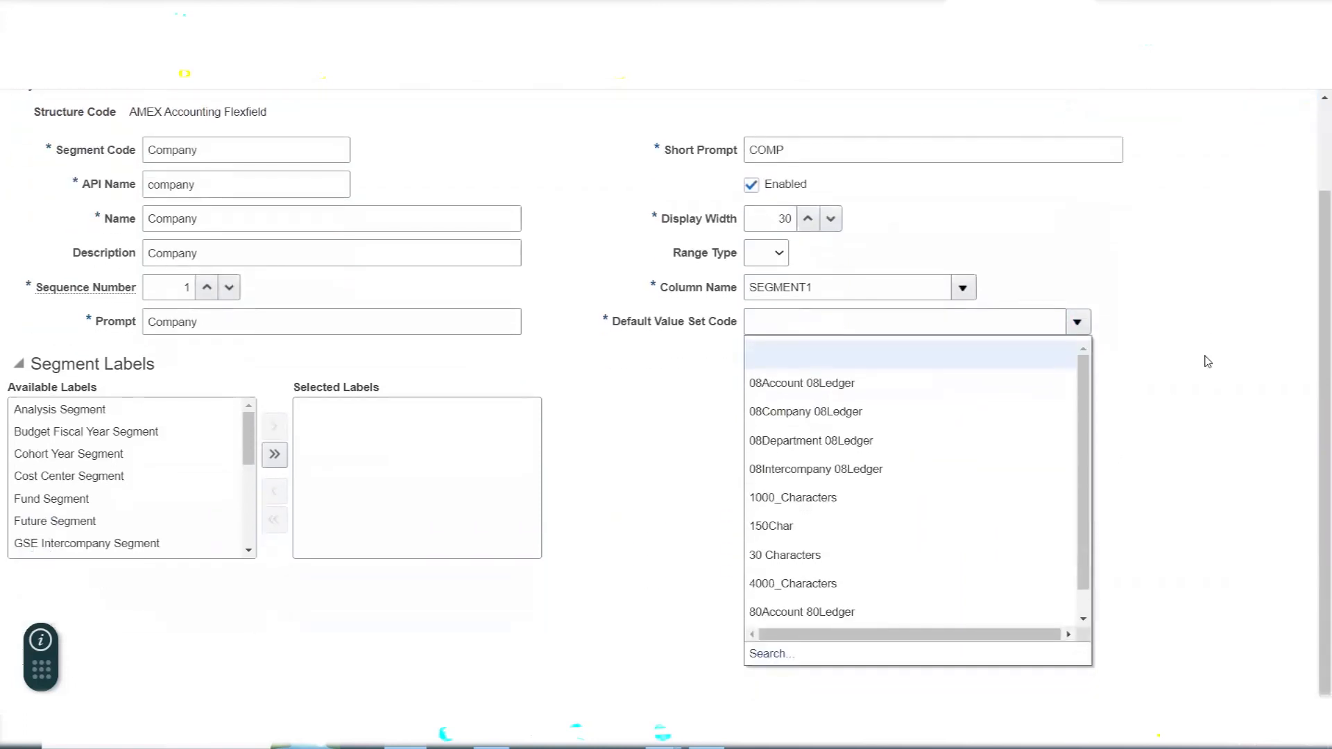
click(768, 654)
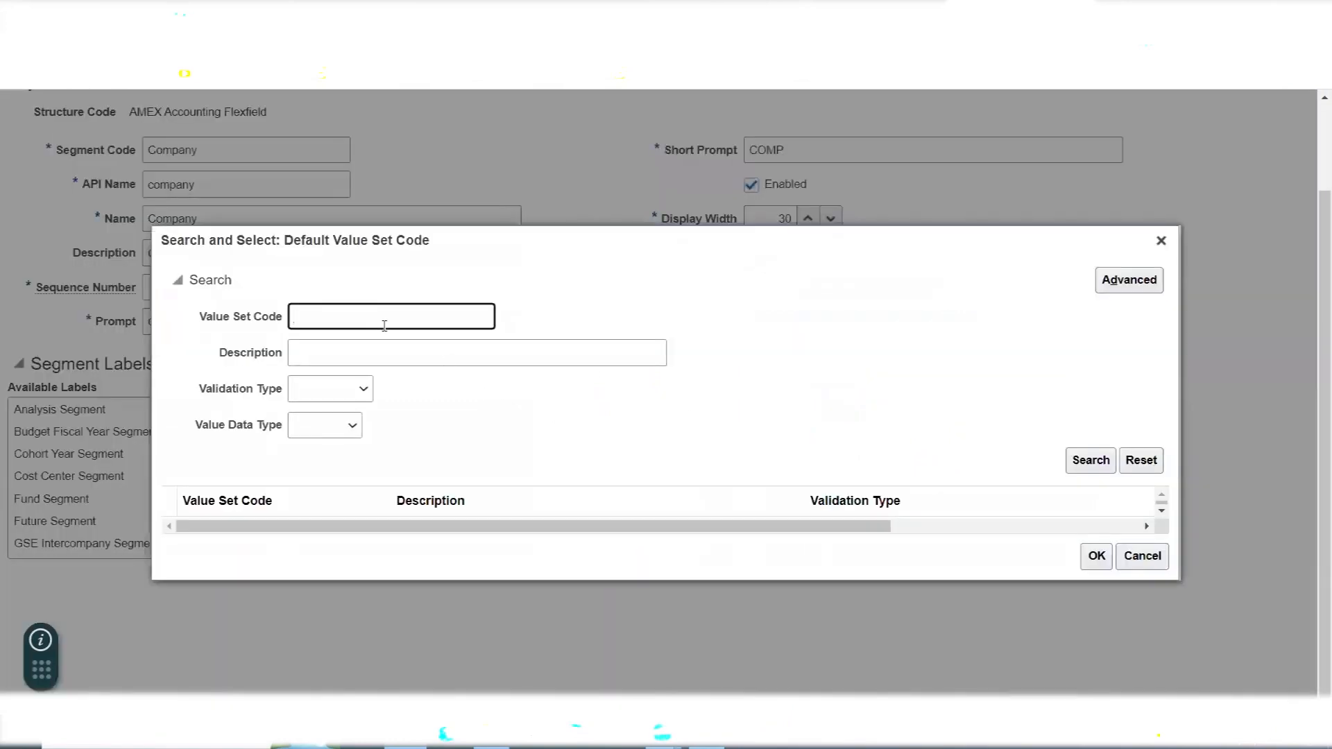
text(AMEX Com)
click(1104, 464)
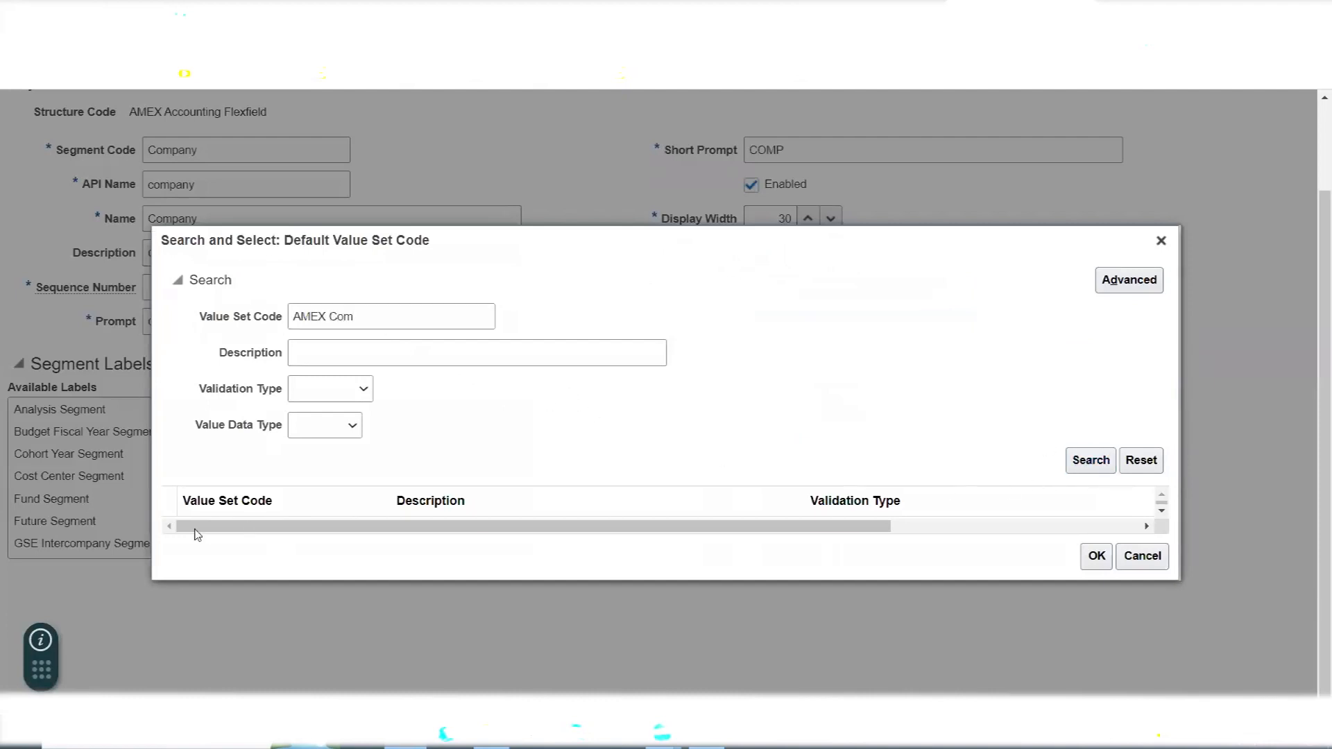
click(211, 513)
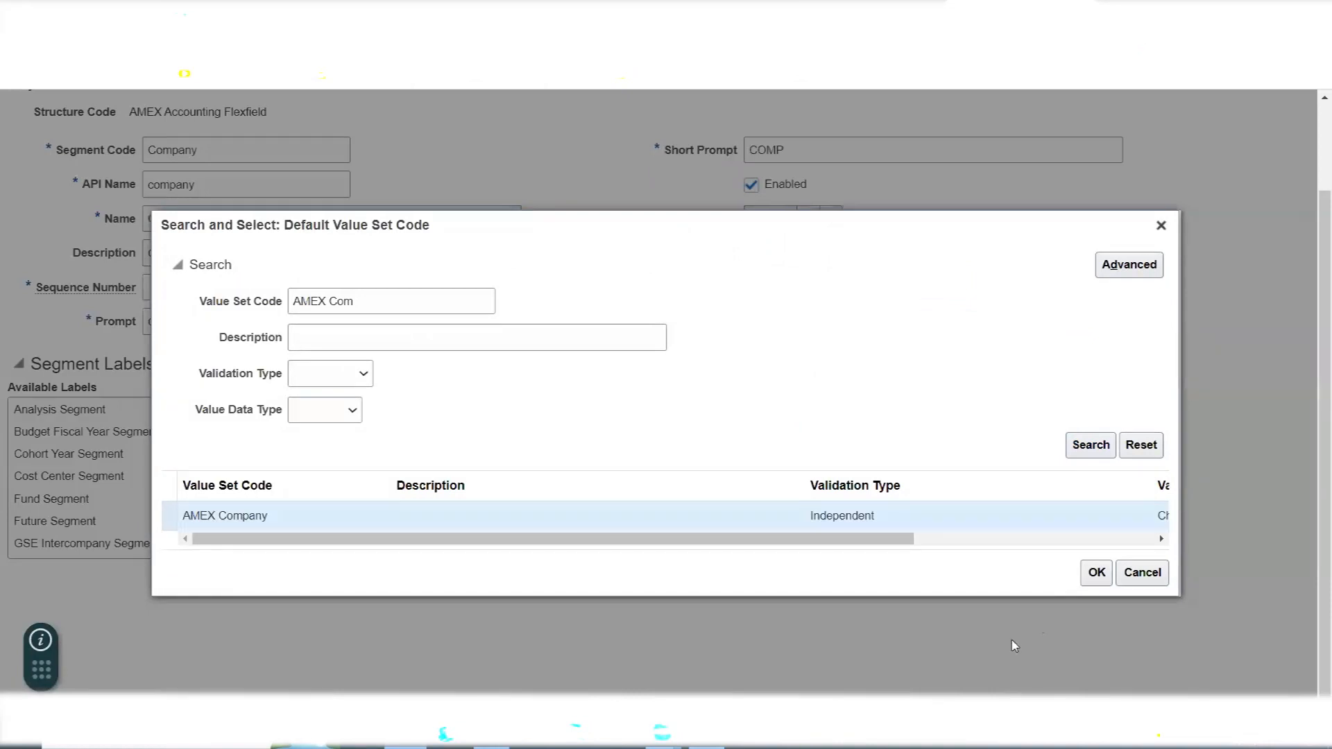
click(1099, 572)
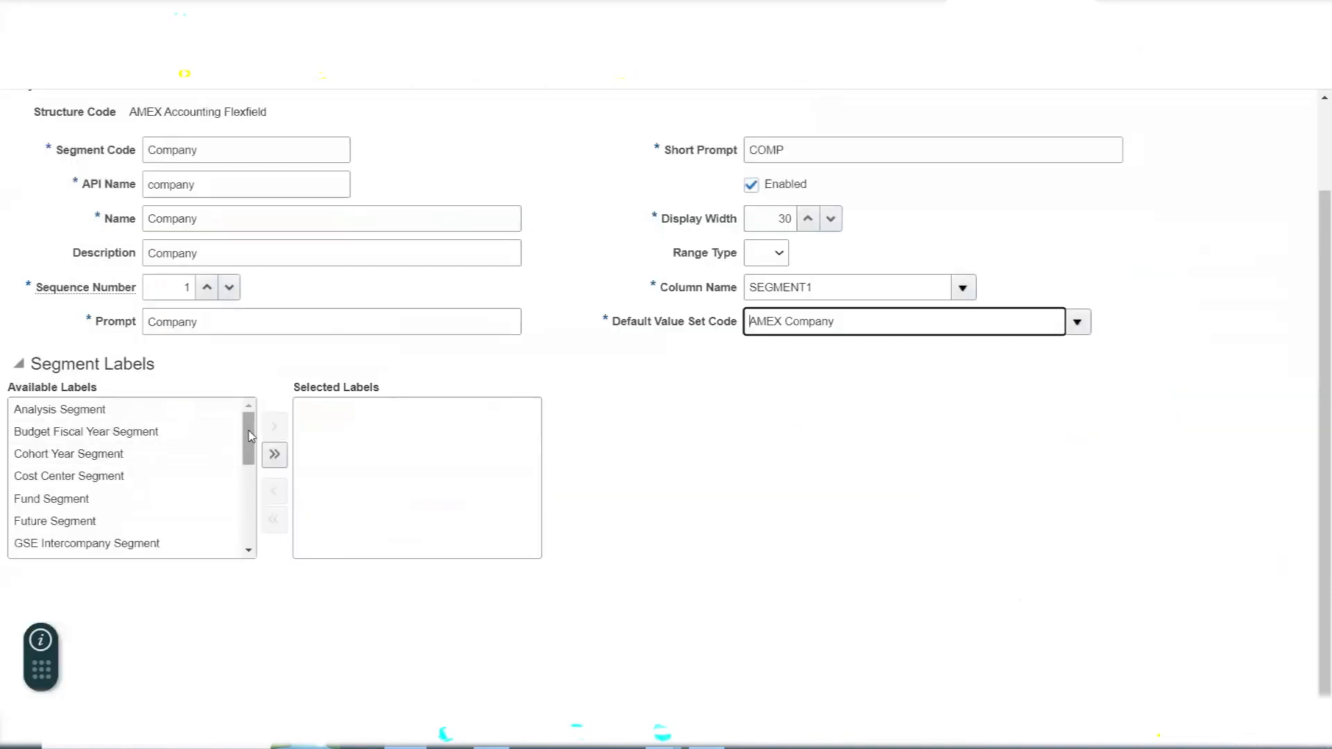
- Add the Primary Balancing Segment label to the Company segment, and save and close the segment
drag(250, 435, 245, 513)
double_click(111, 461)
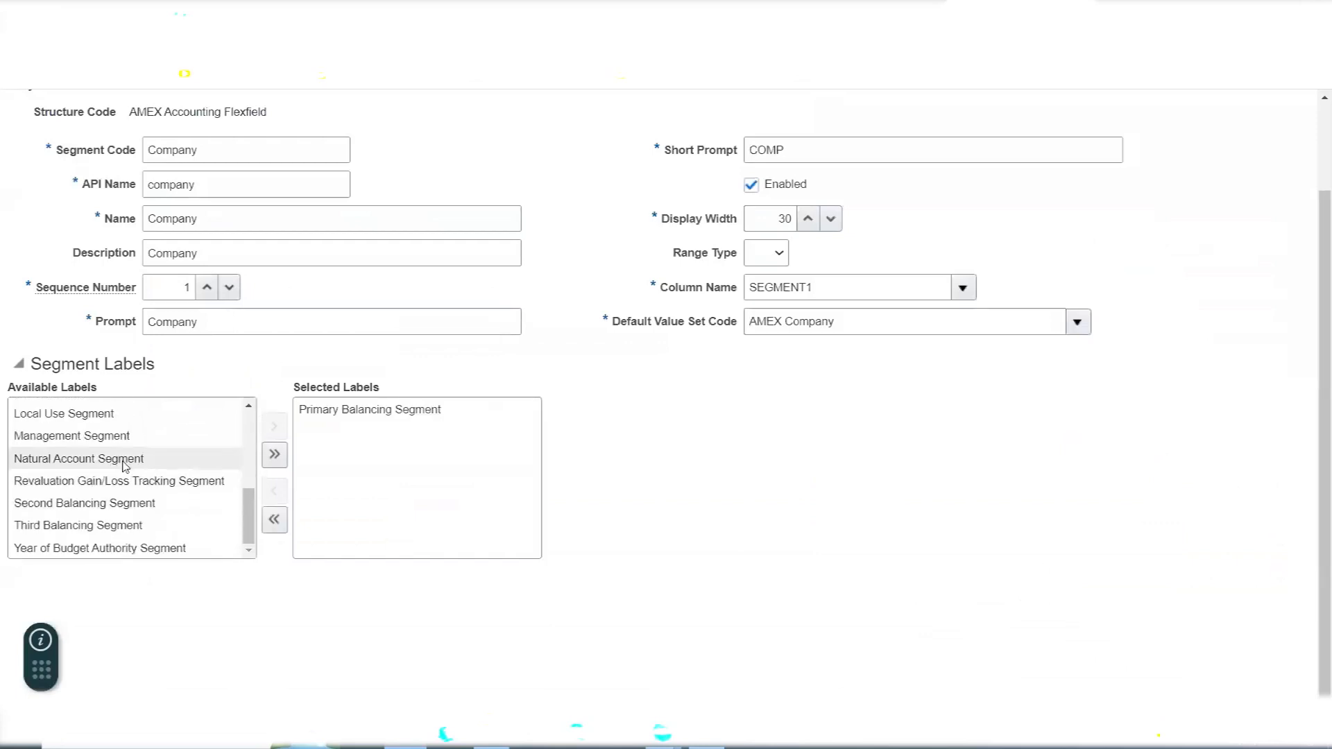
scroll(832, 453, up, 3)
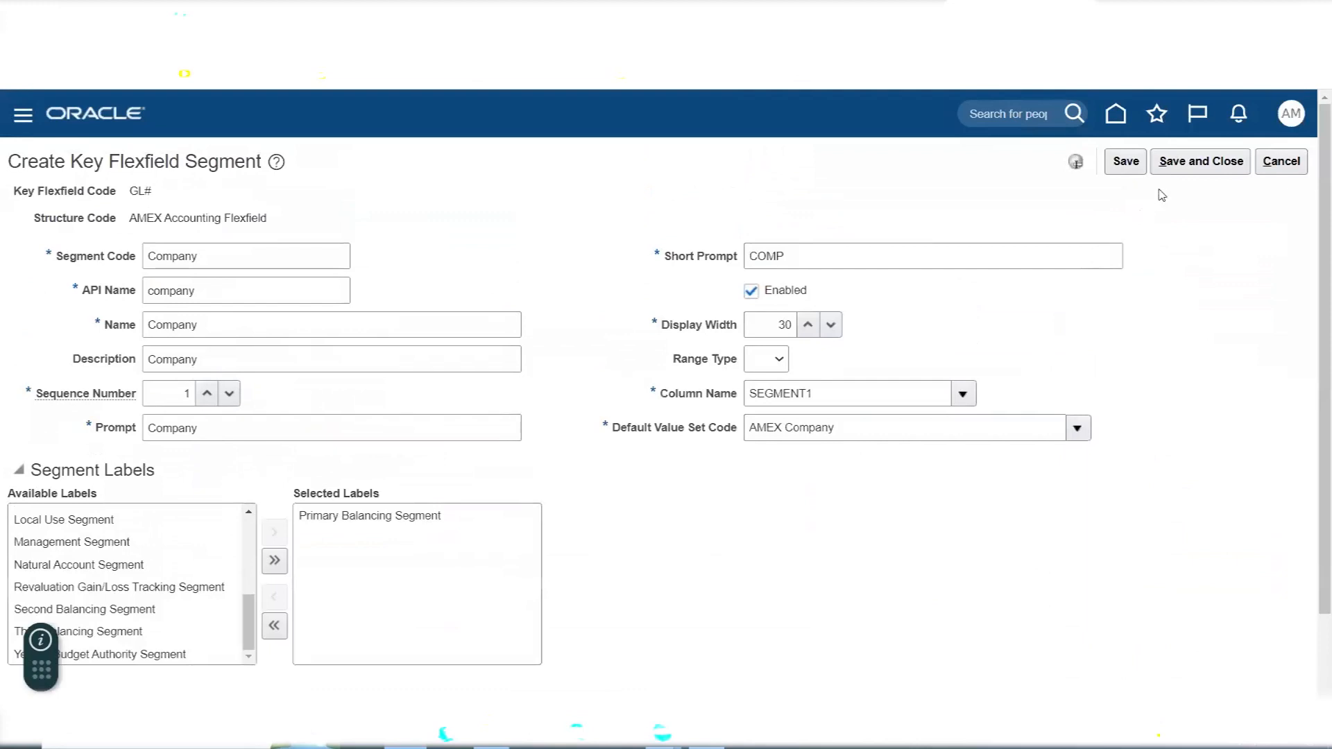
click(1185, 163)
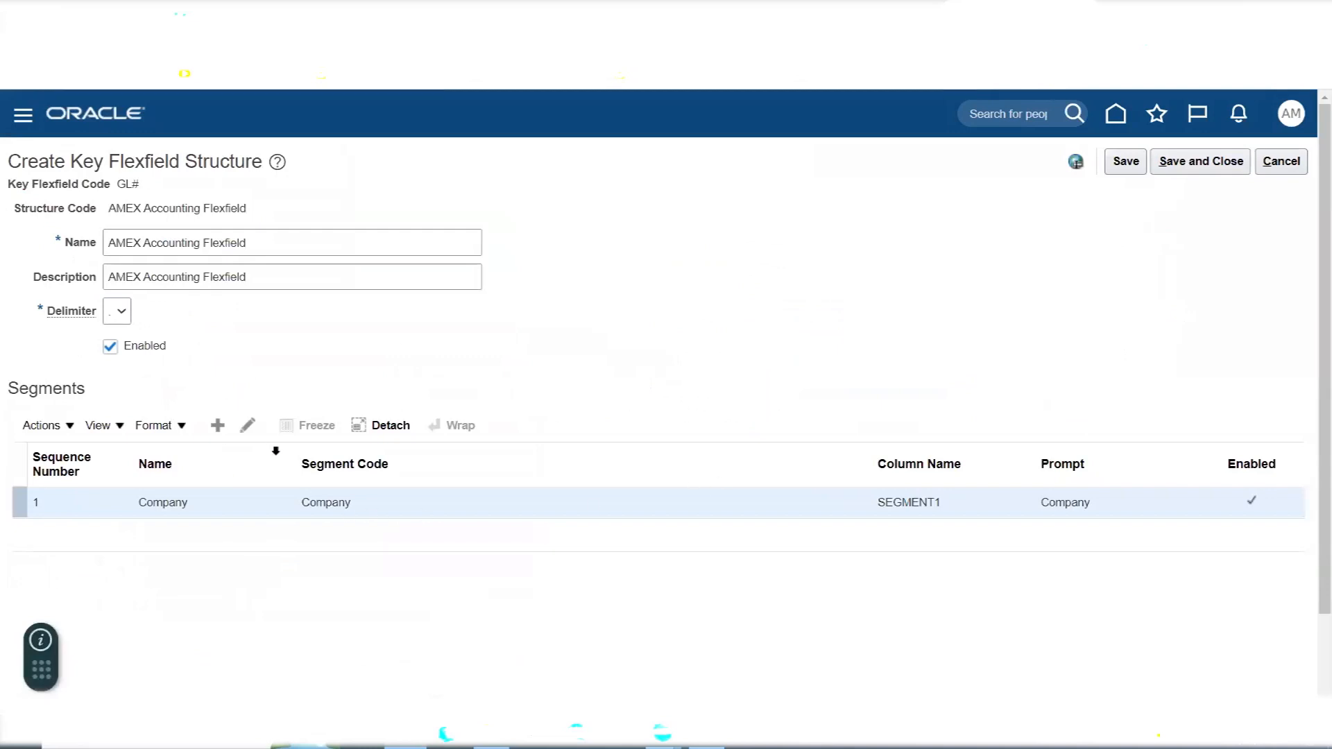
- Check the segment list in the Excel sheet and start a new flexfield segment with the segment code Department
key(alt+Tab)
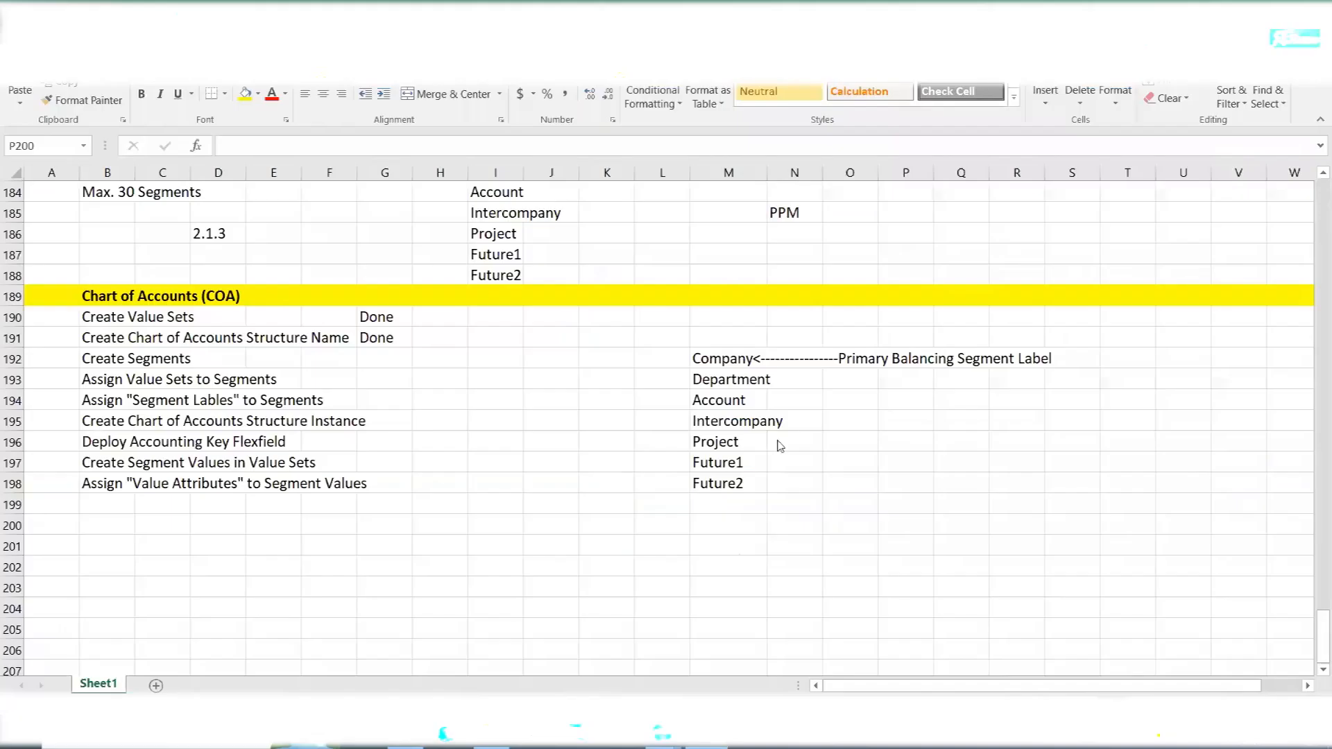
click(716, 375)
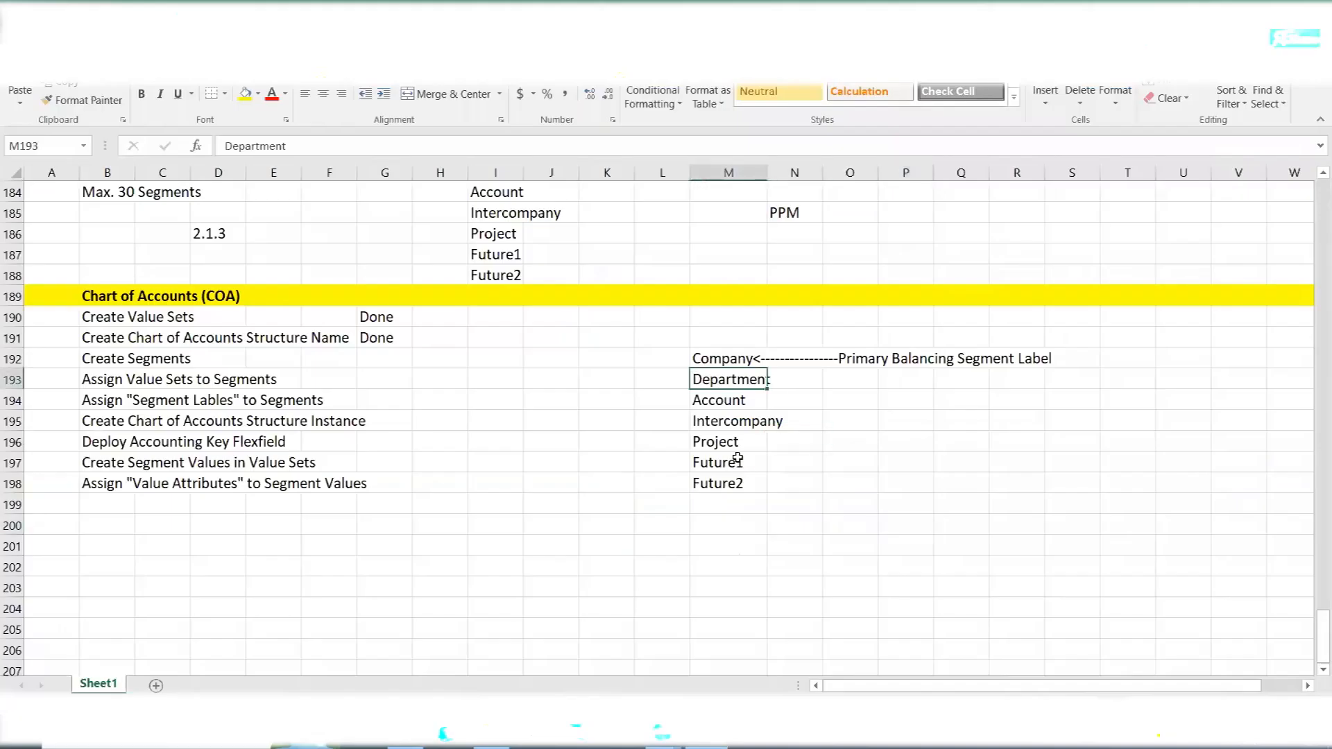
key(alt+Tab)
click(218, 425)
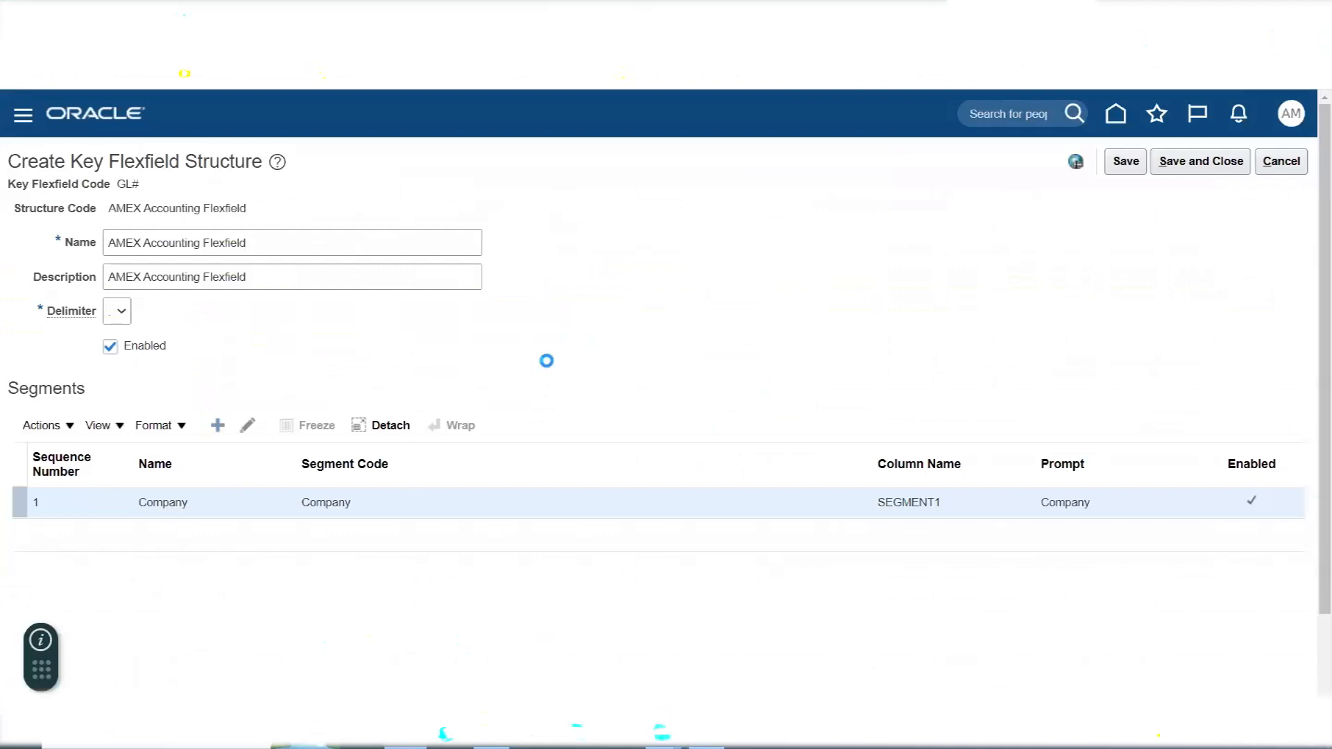
click(192, 256)
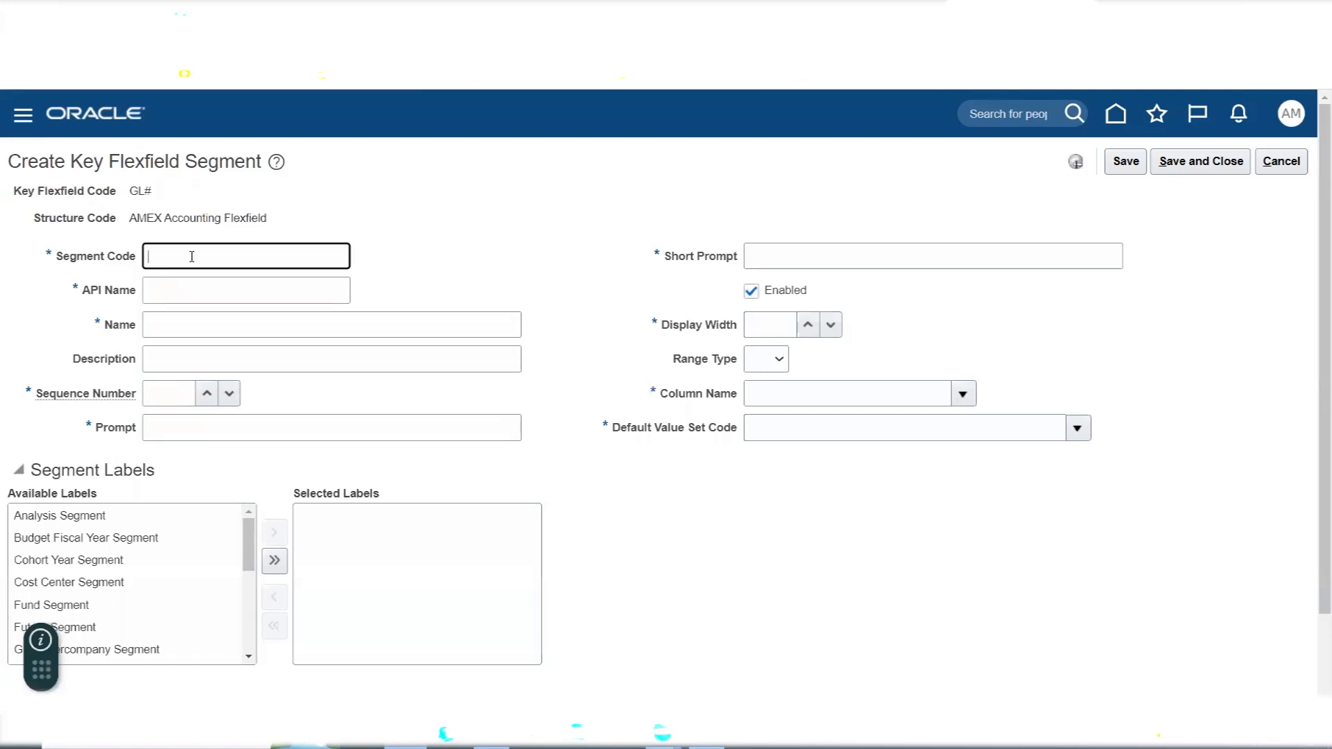
text(D)
key(BackSpace)
text(Department)
click(244, 291)
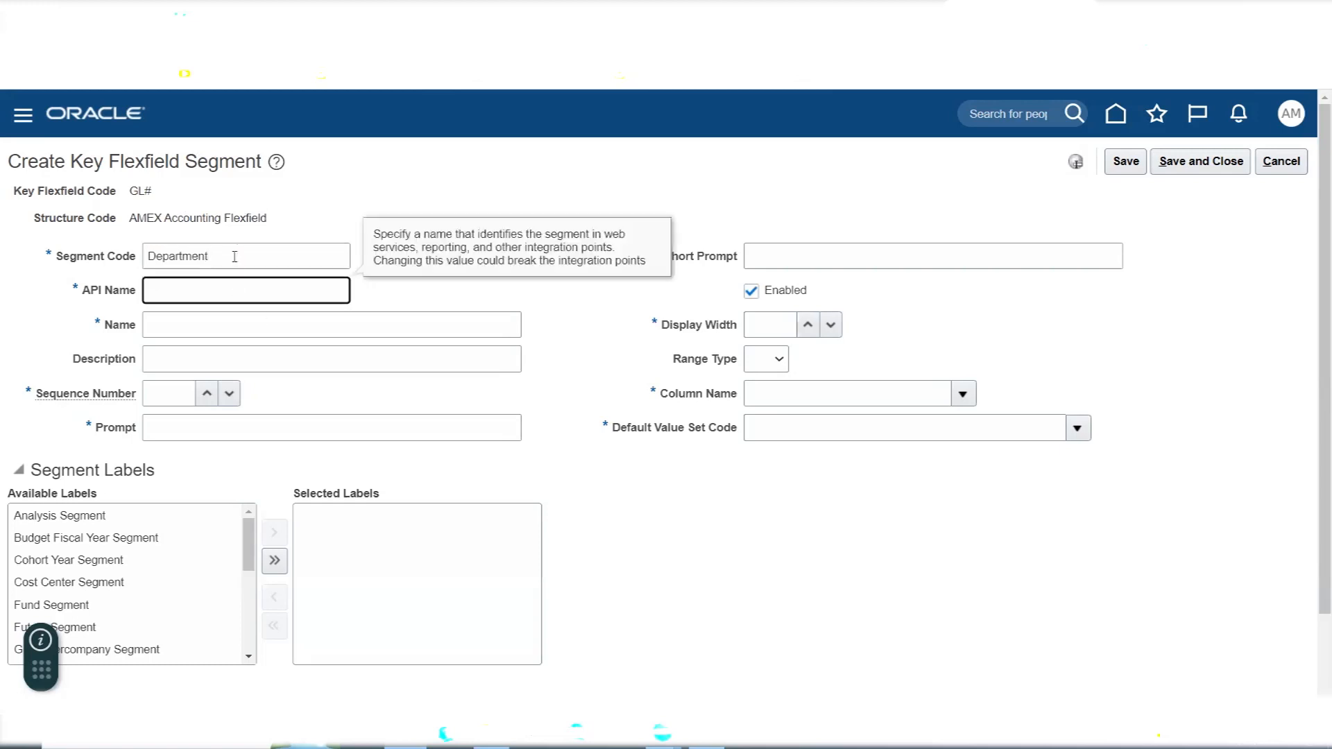
- Enter Department as the segment's name, description and prompt, and set its sequence number to 2
drag(235, 256, 104, 270)
key(ctrl+c)
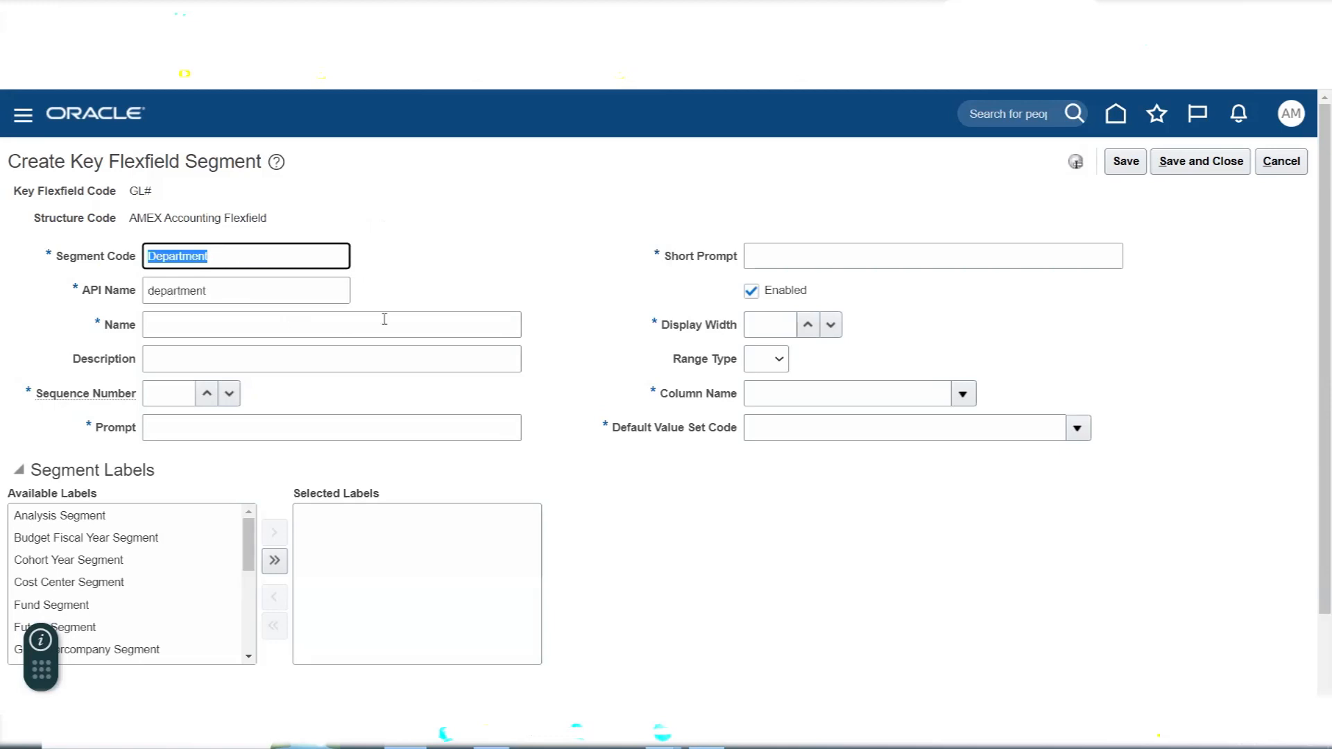
key(Tab)
click(384, 320)
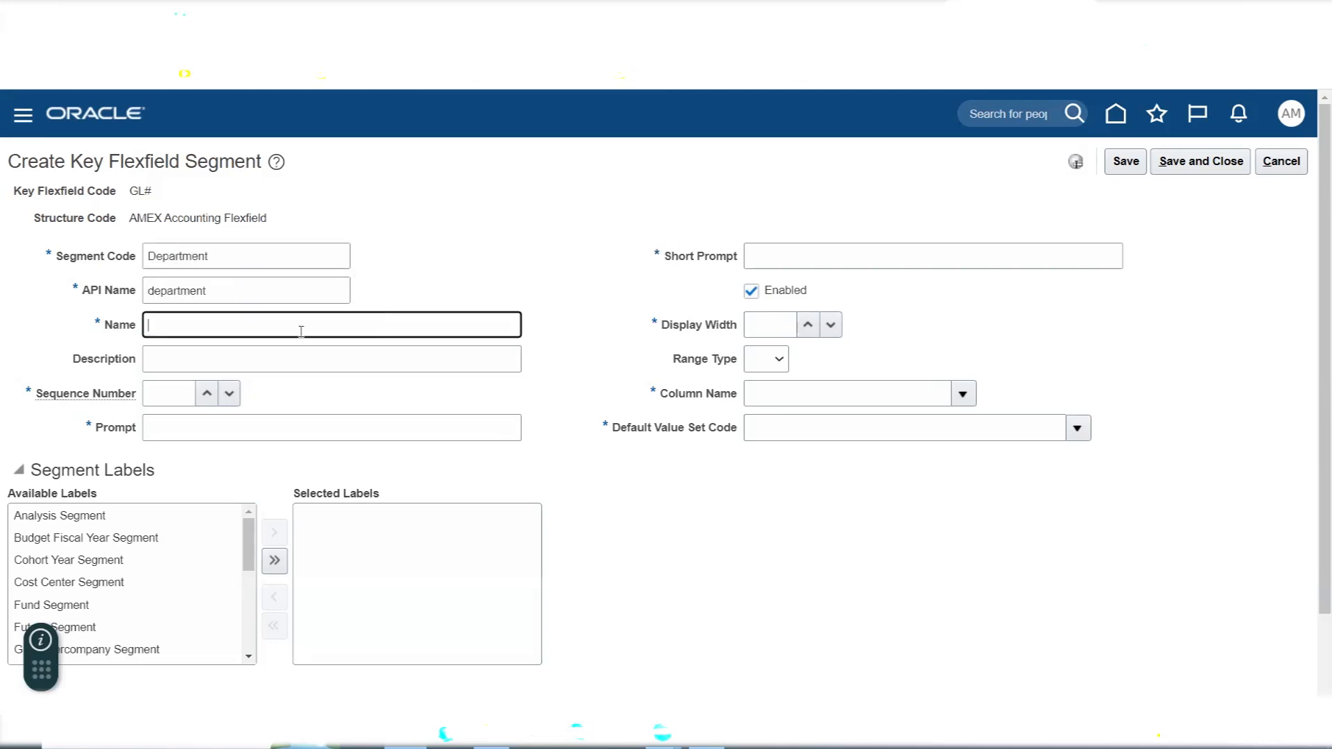
key(ctrl+v)
key(Tab)
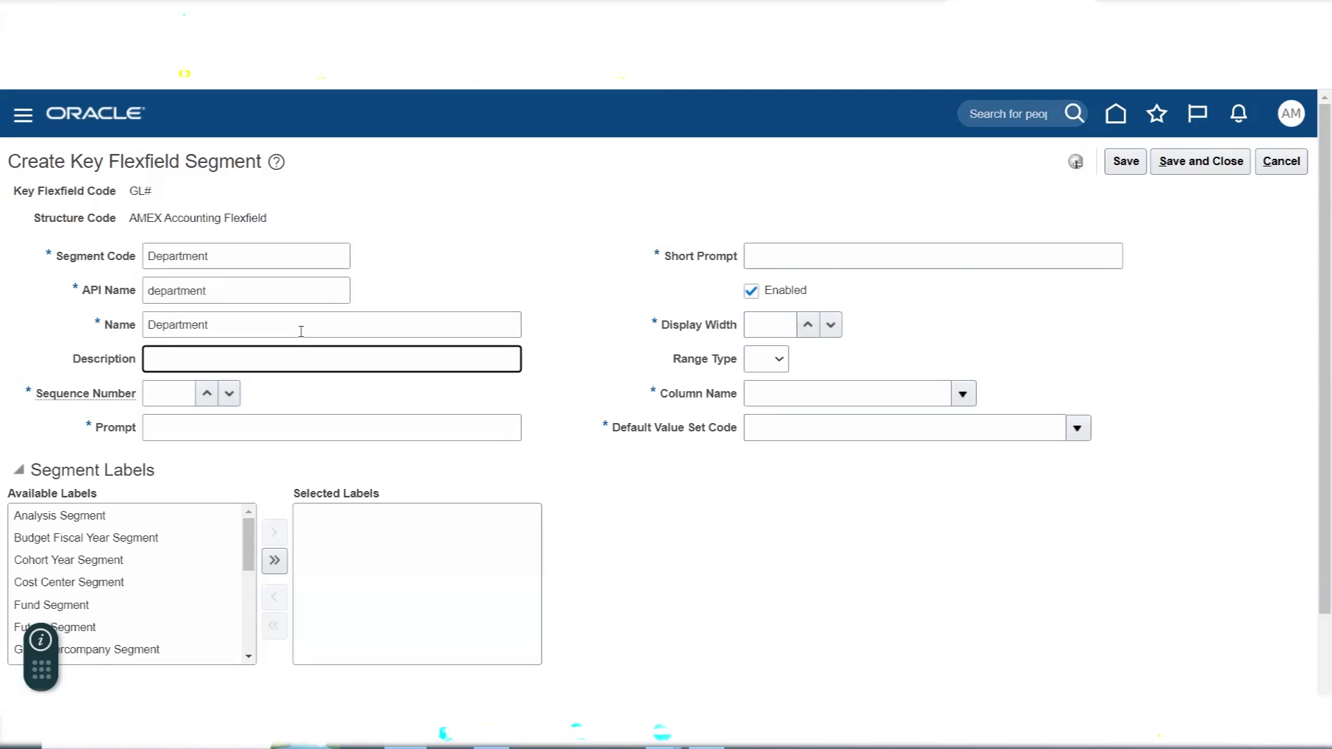
key(ctrl+v)
click(161, 393)
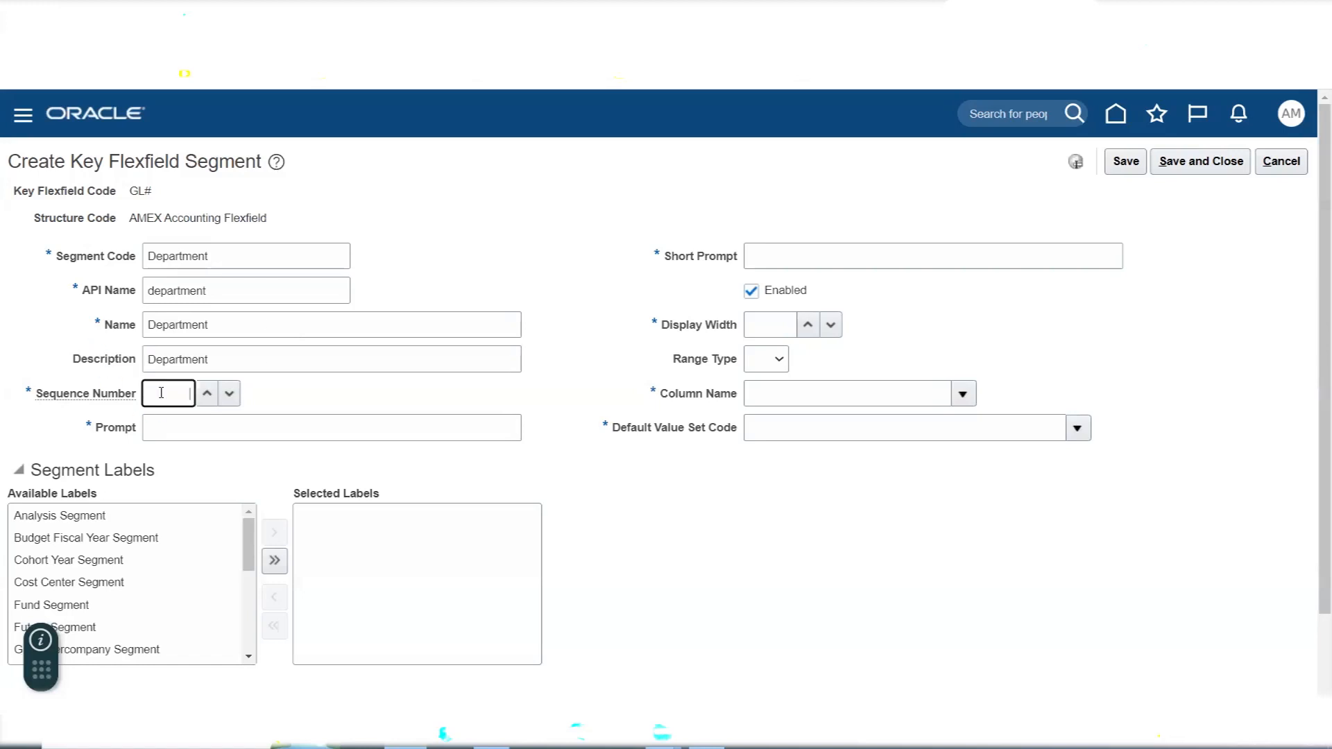
text(2)
key(Tab)
key(ctrl+v)
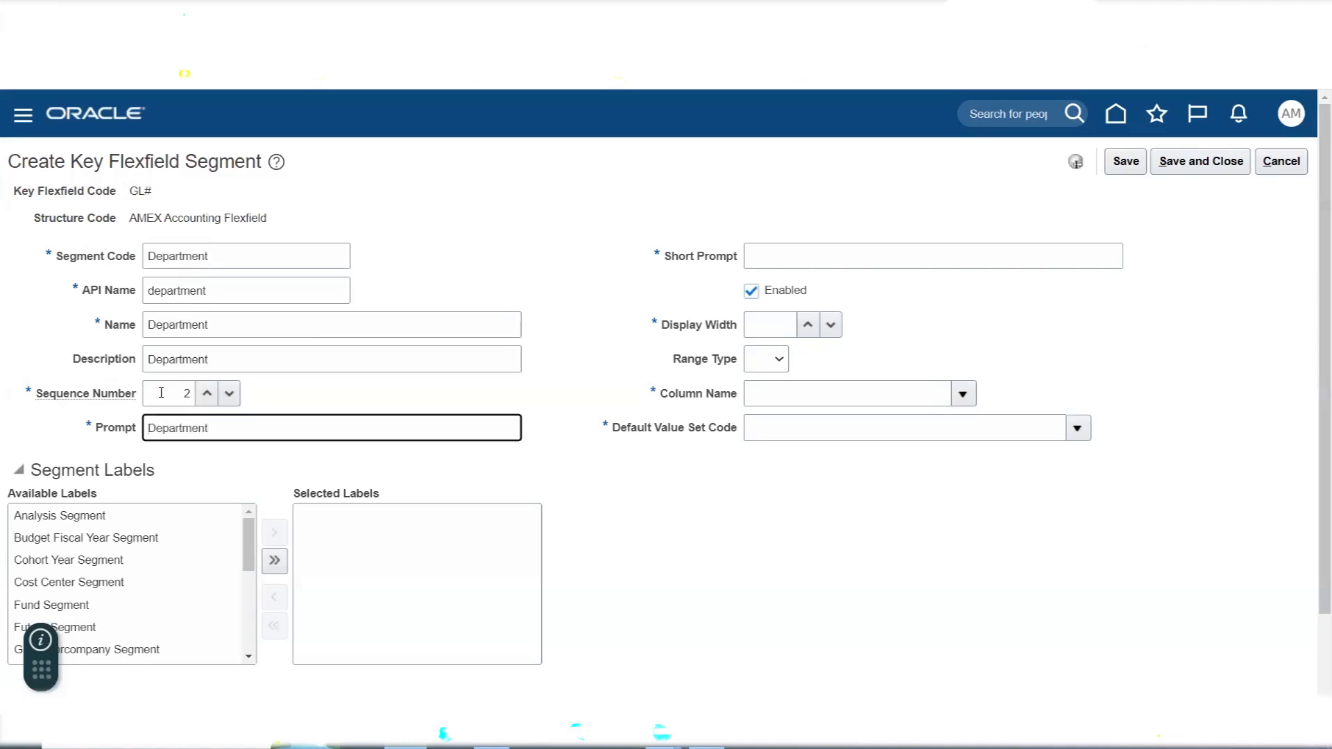
- Set the Department segment's short prompt to DEPT and its display width to 30
click(787, 248)
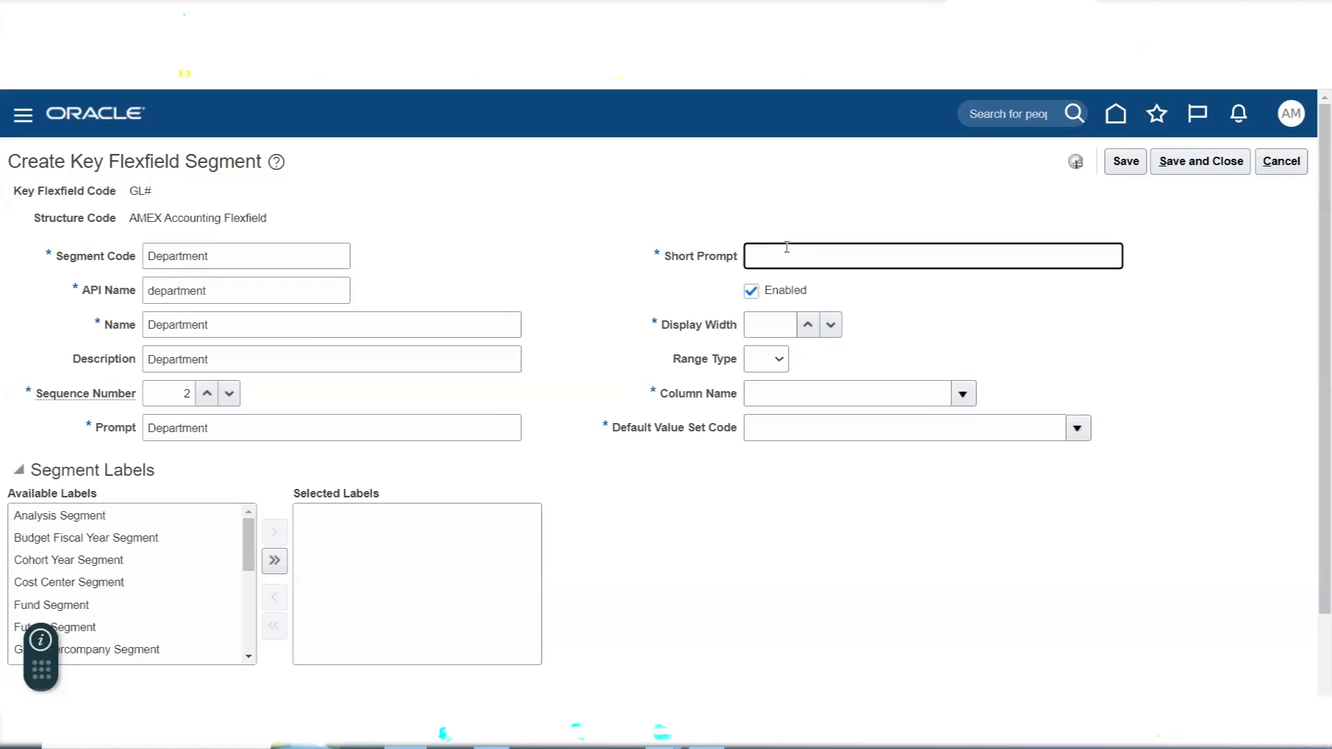
text(DEPT)
click(759, 322)
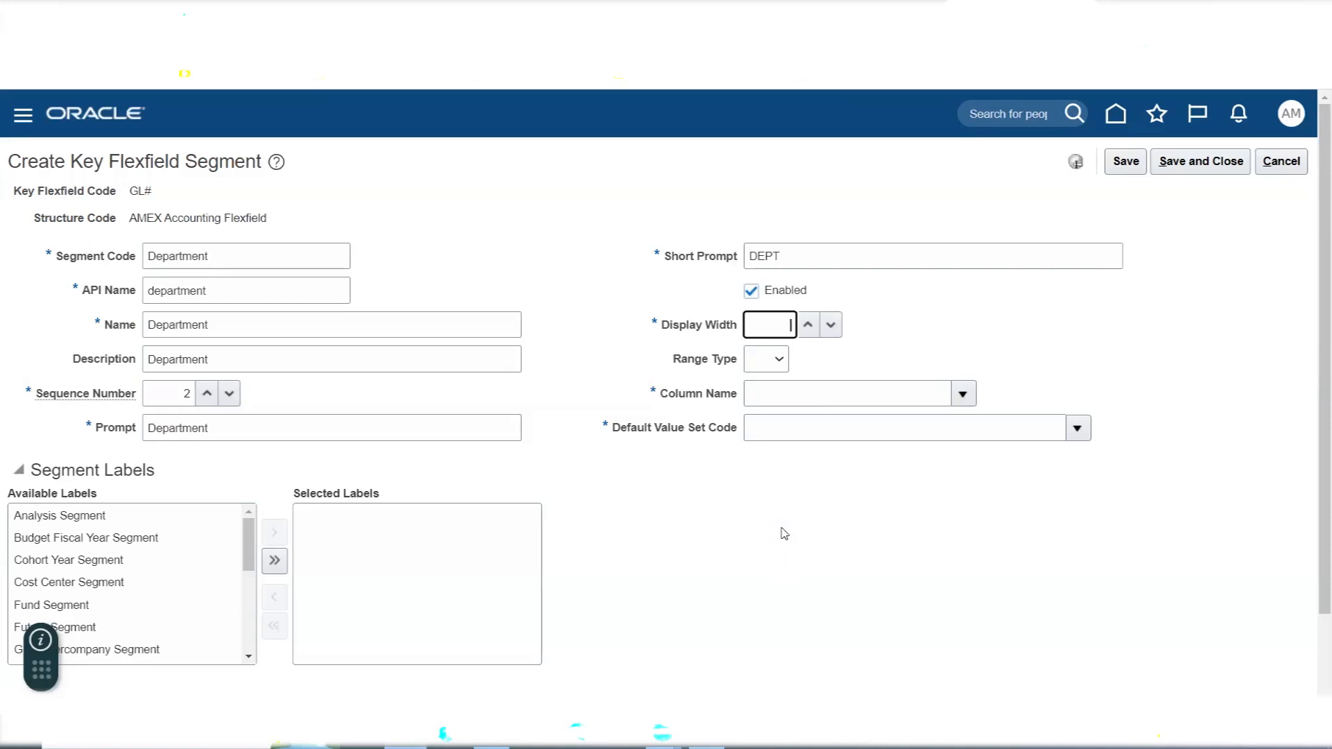
text(30)
click(770, 357)
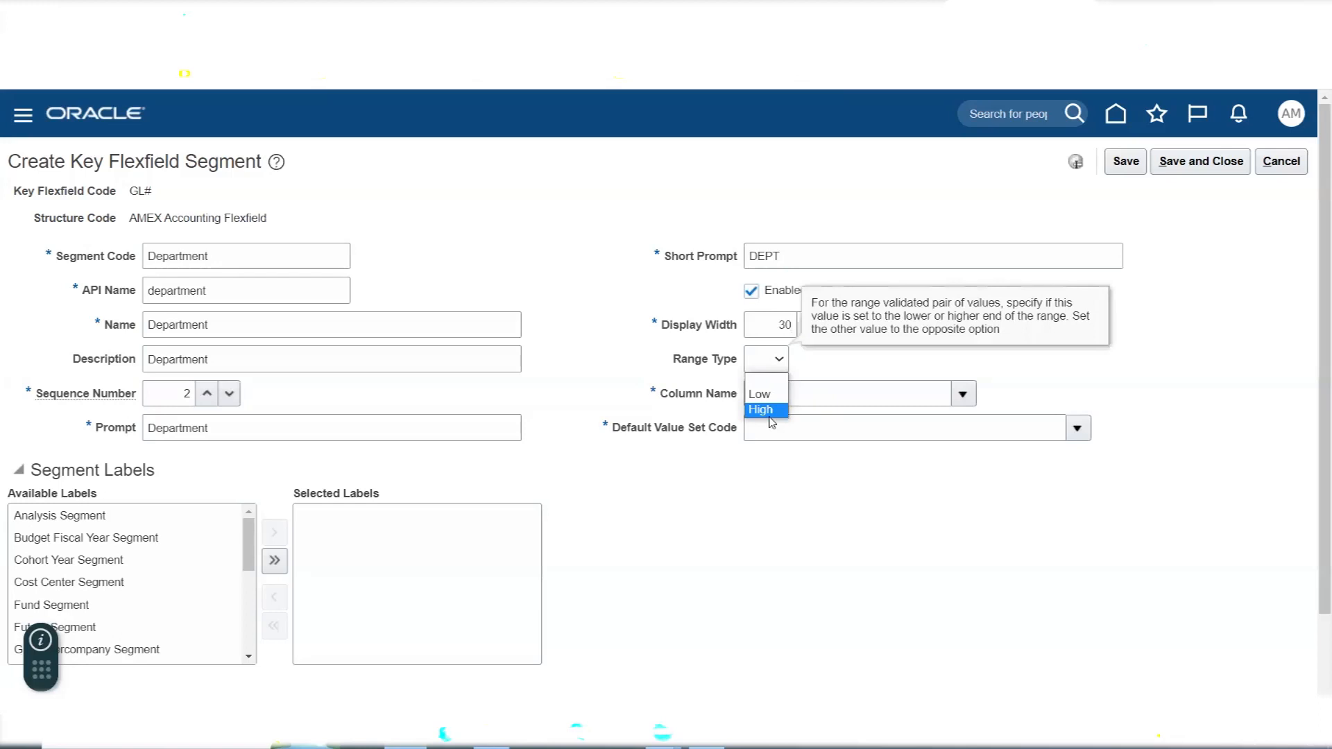
click(821, 369)
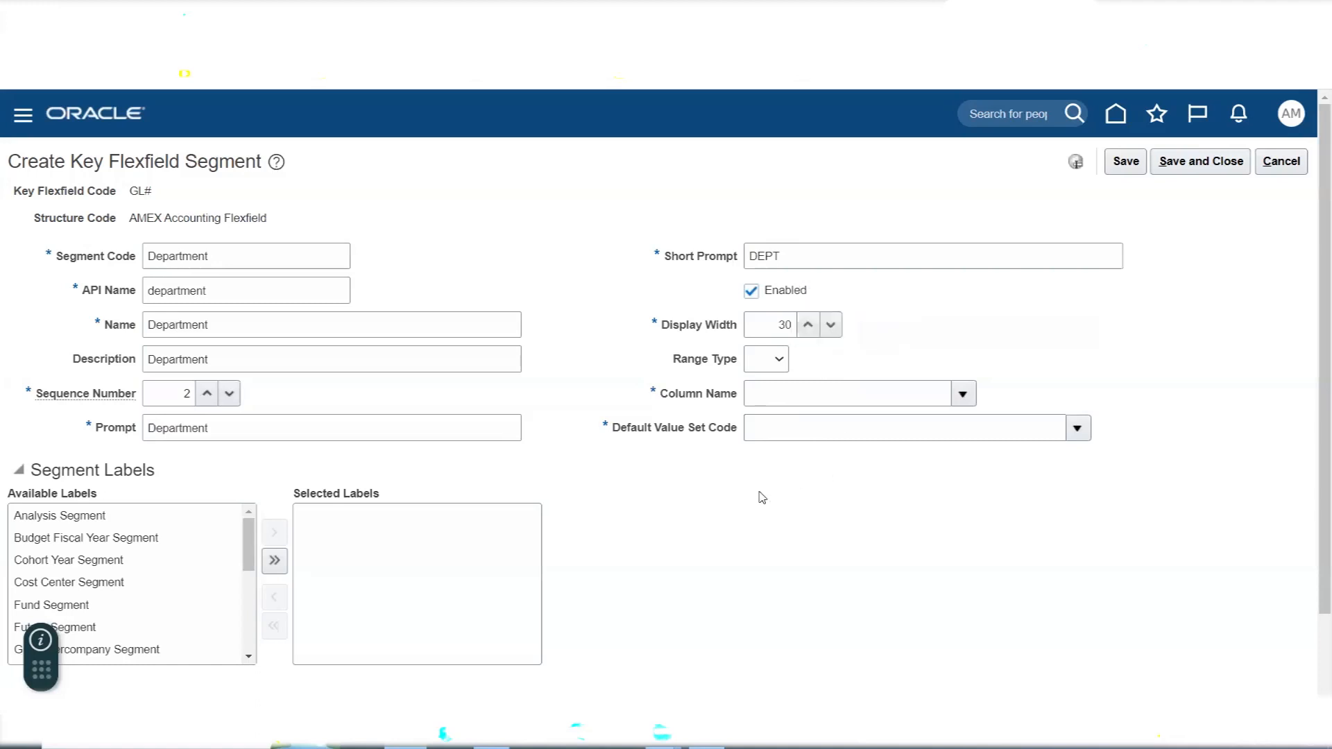
click(778, 359)
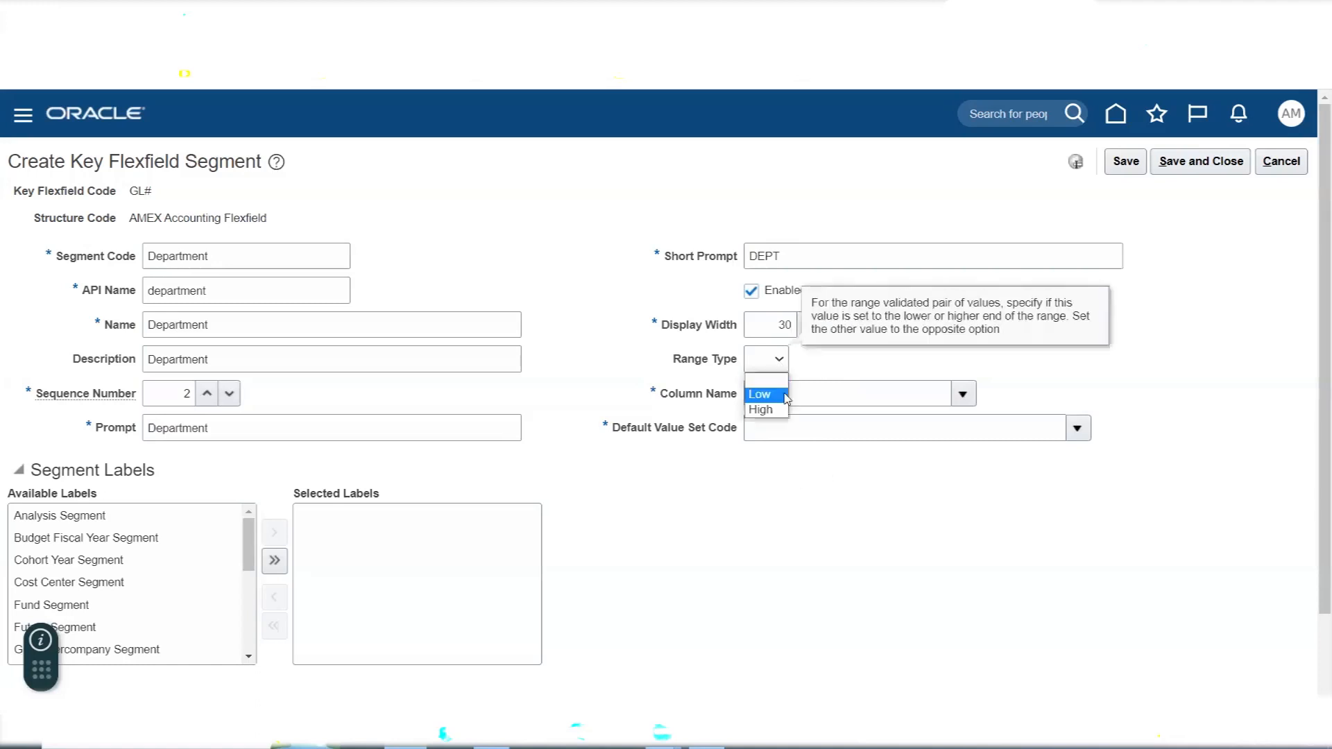
click(827, 360)
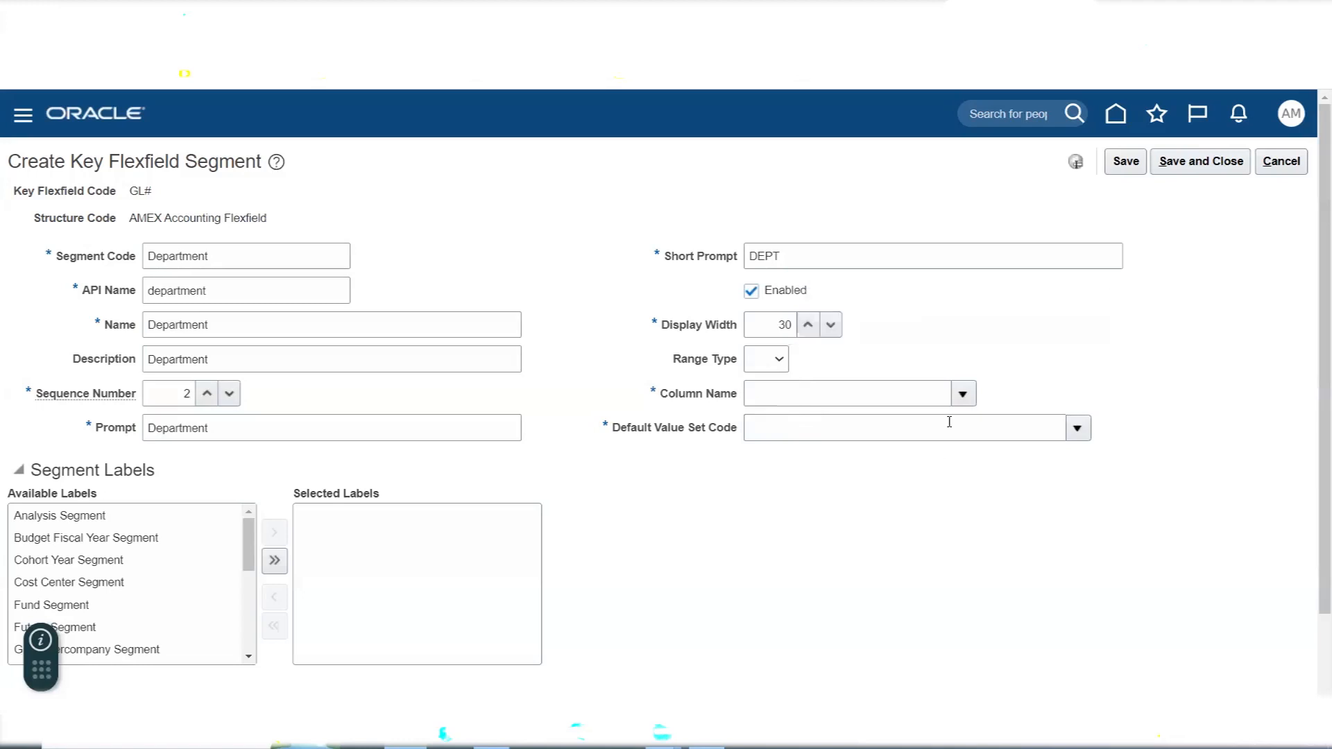
- Try SEGMENT1 as the Department segment's column name and set it to SEGMENT2 instead
click(961, 395)
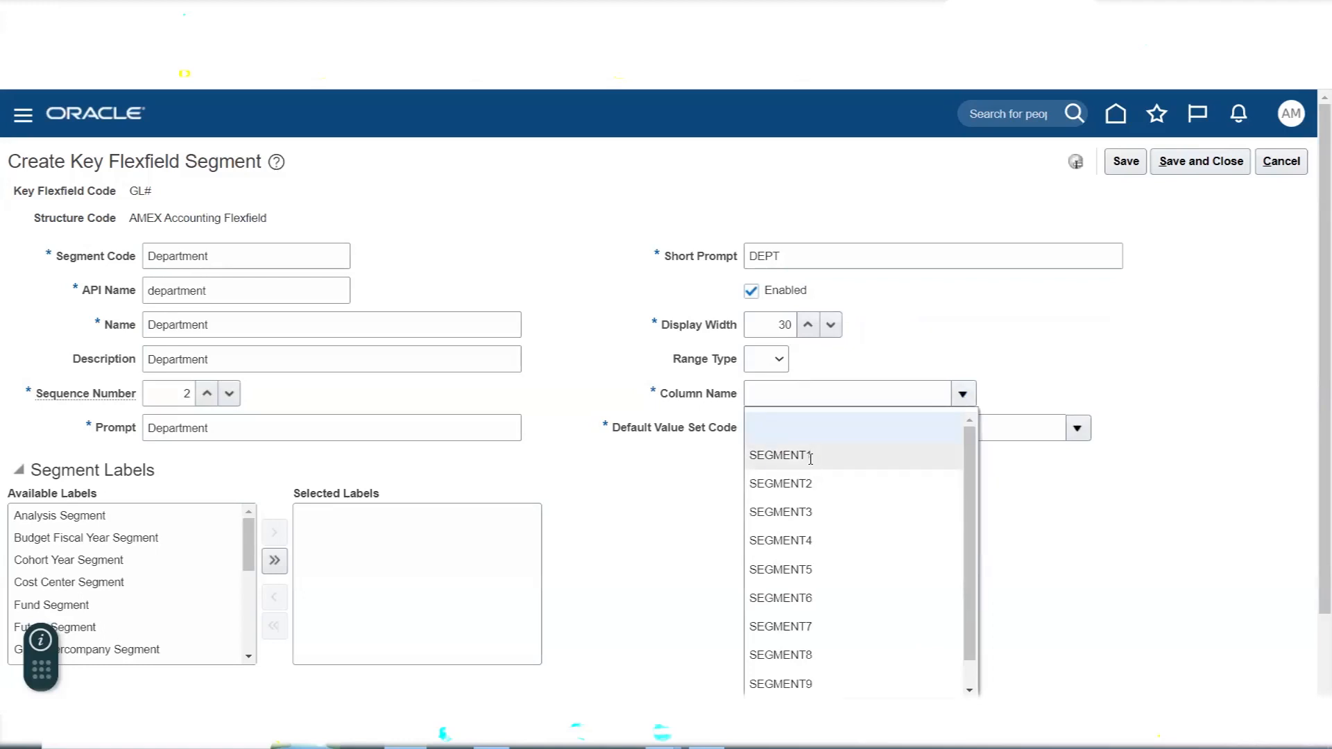
click(809, 455)
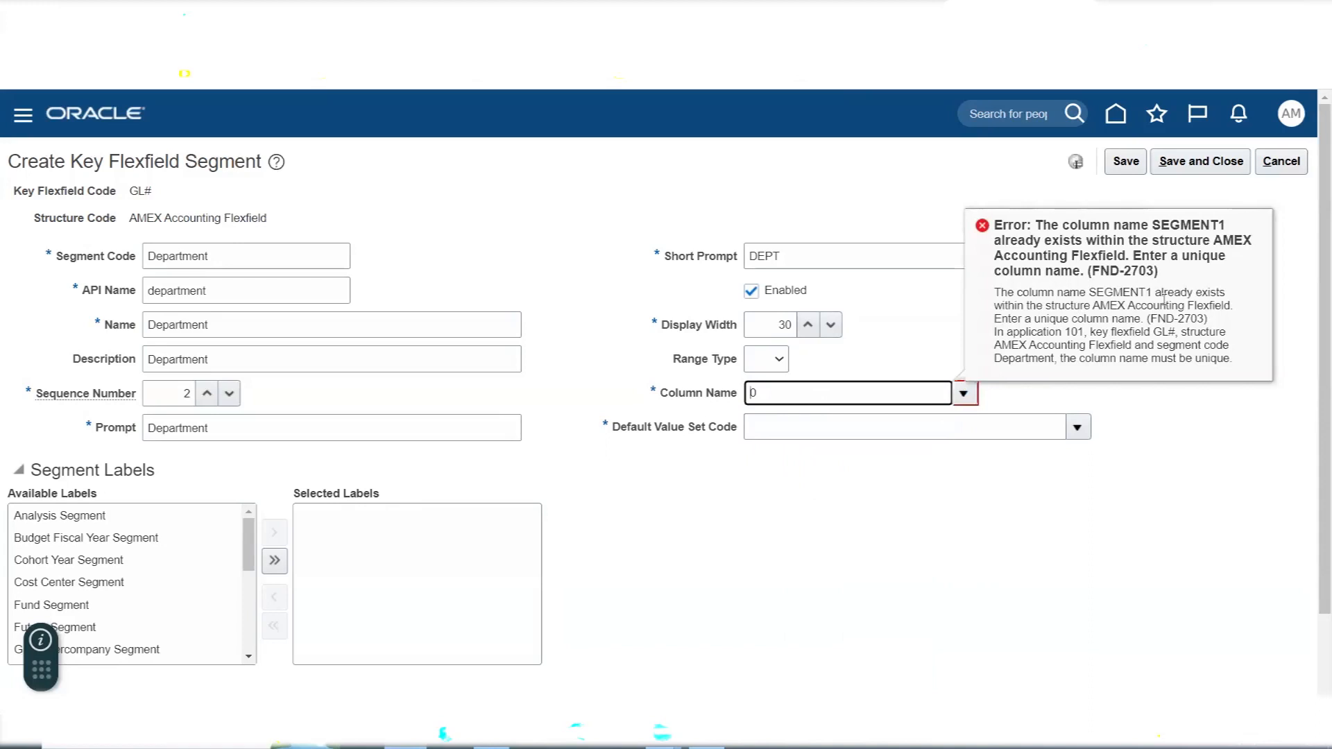
click(965, 393)
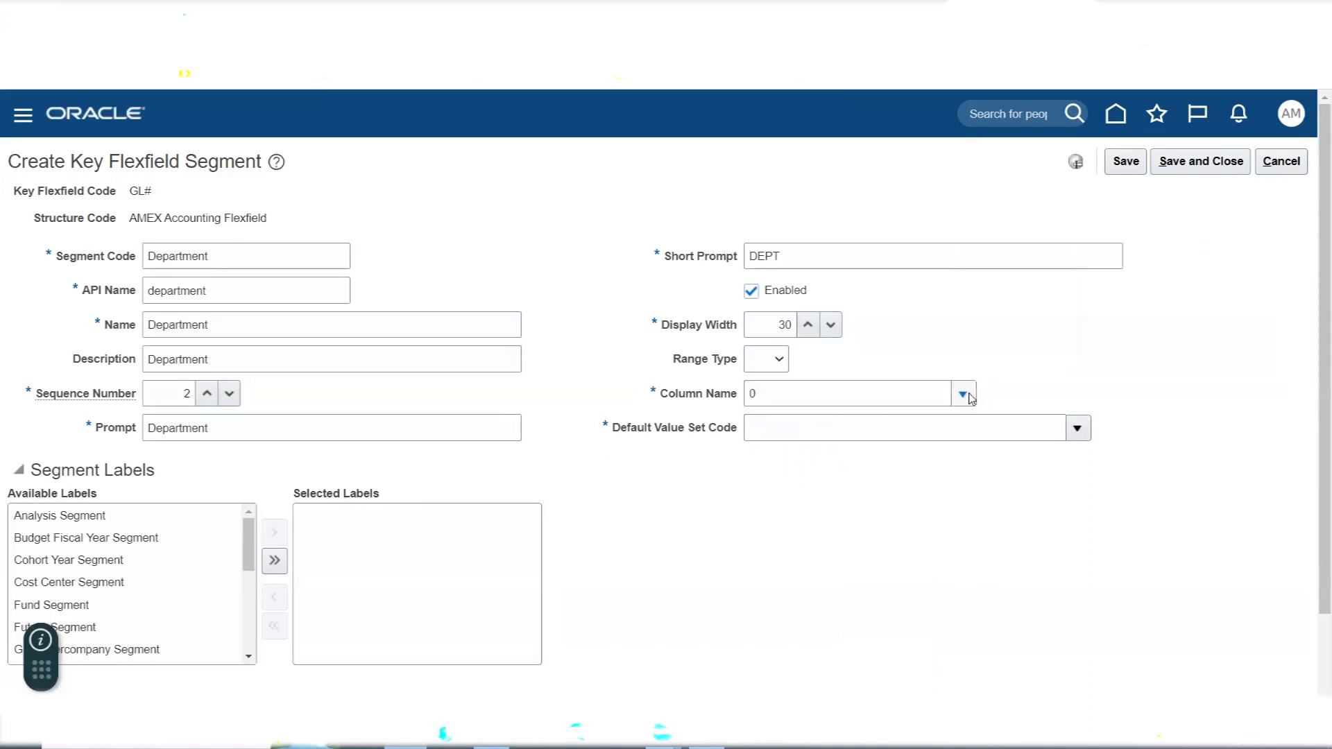
click(816, 482)
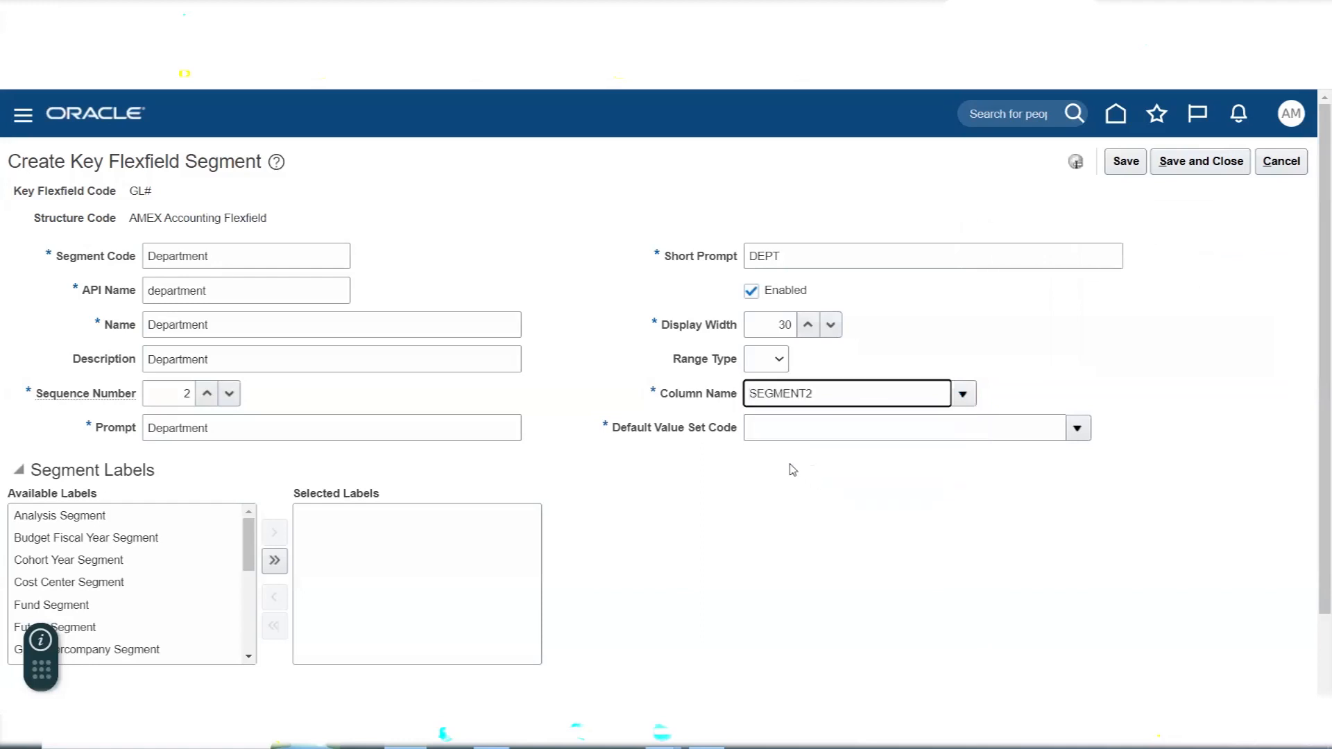
- Search the value sets for AMEX Dep and assign AMEX Department as the Department segment's default value set
click(1077, 428)
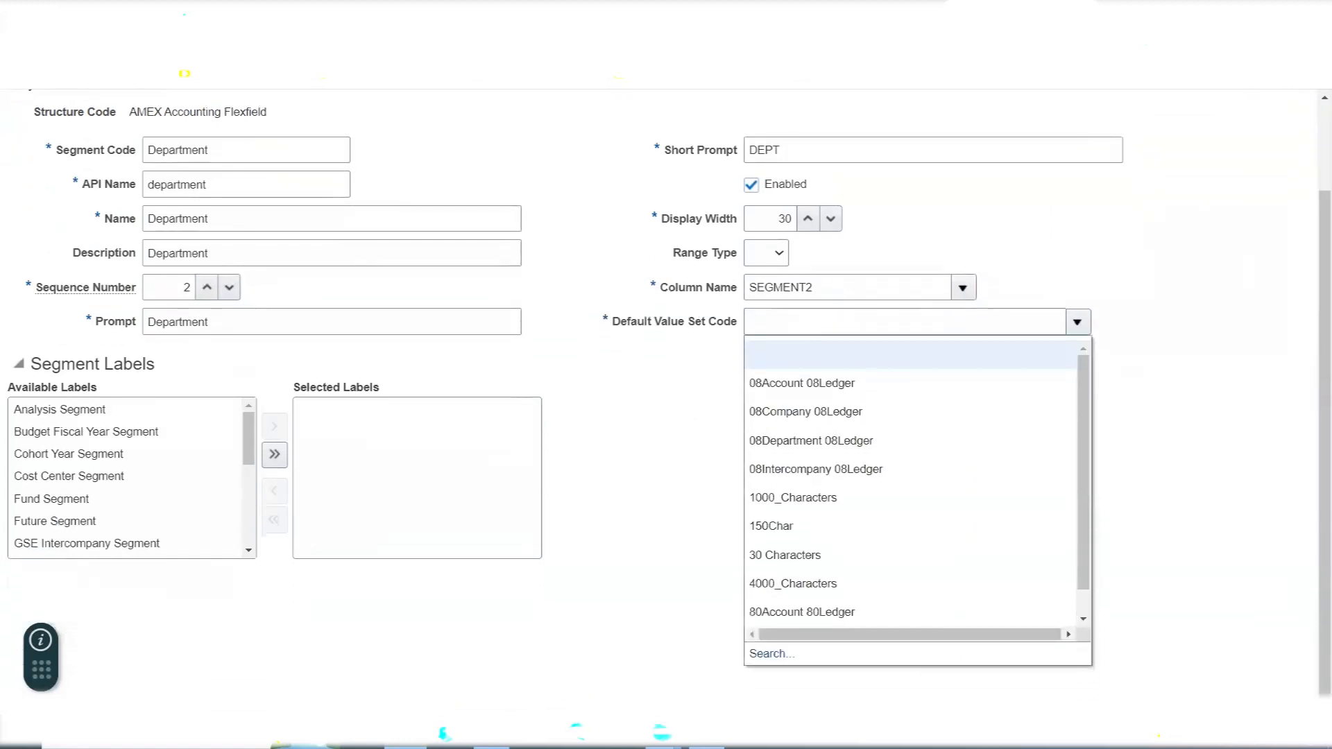
click(776, 660)
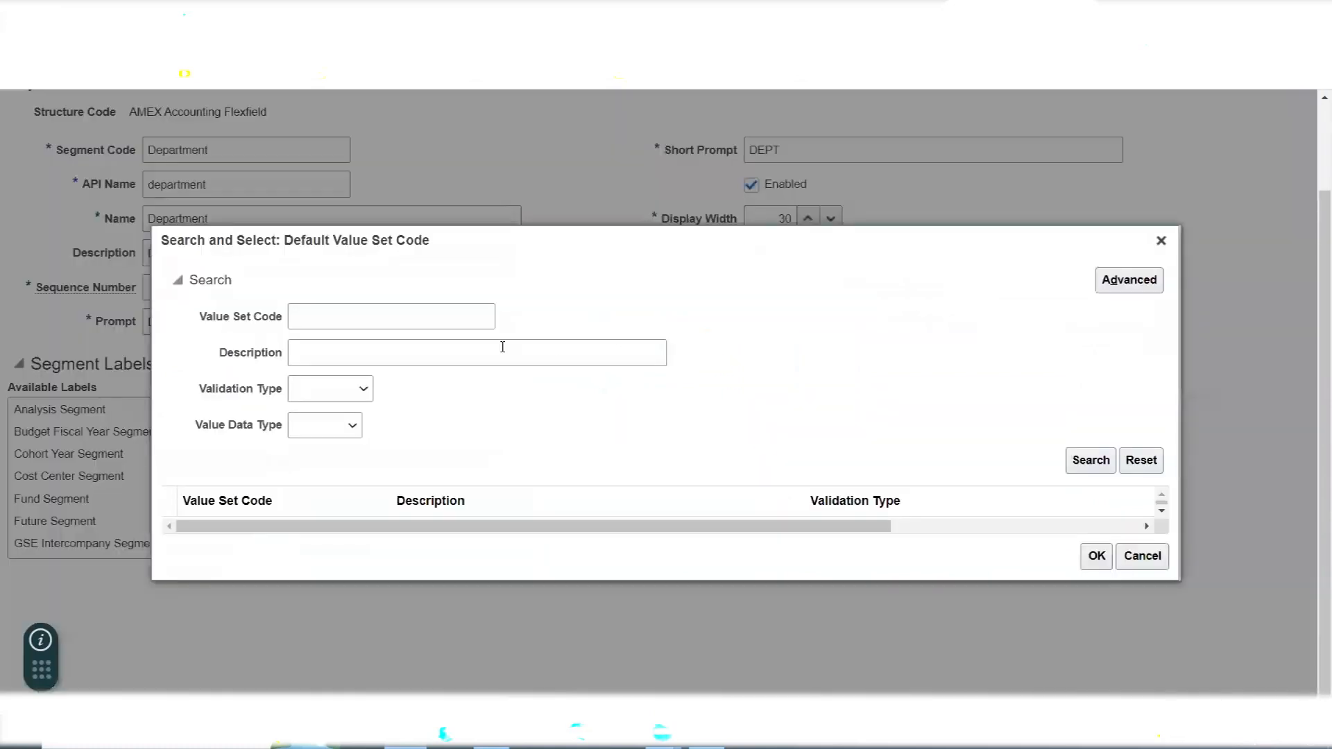
click(401, 316)
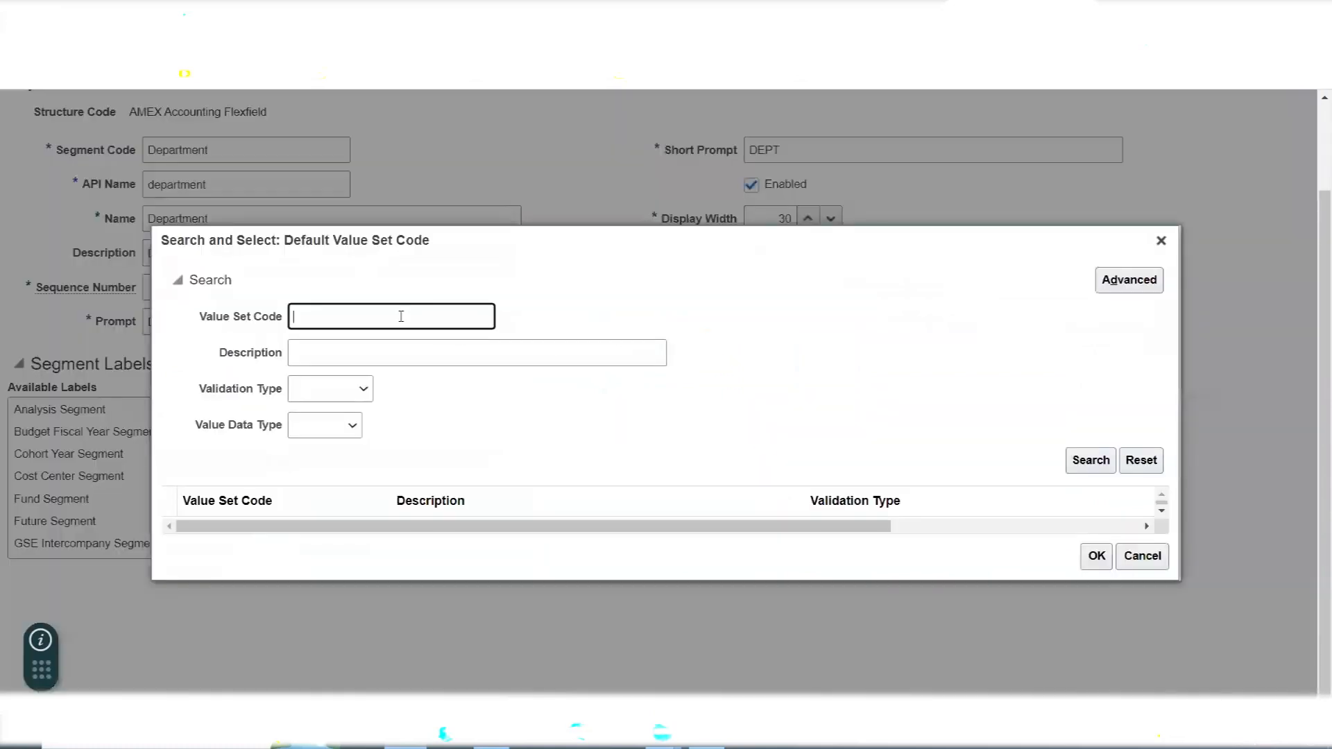
text(AMEX Dep)
click(1091, 460)
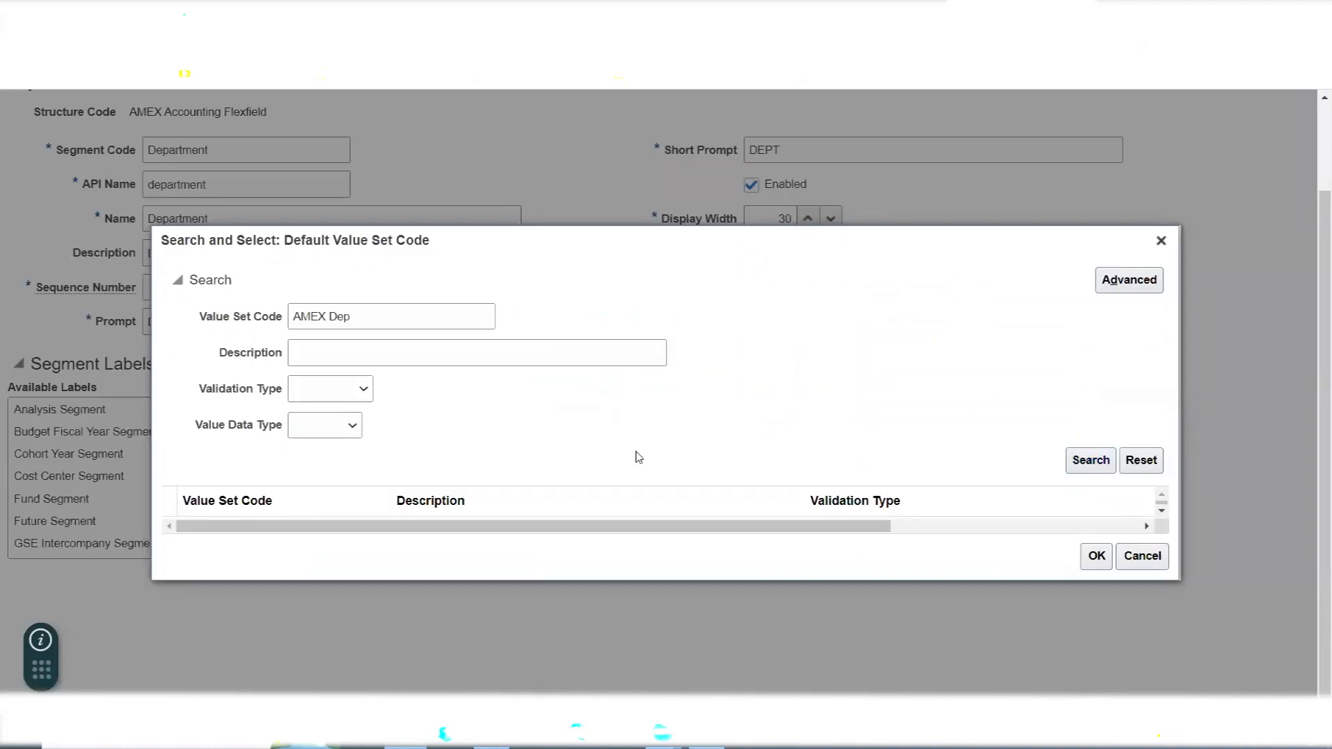
click(238, 513)
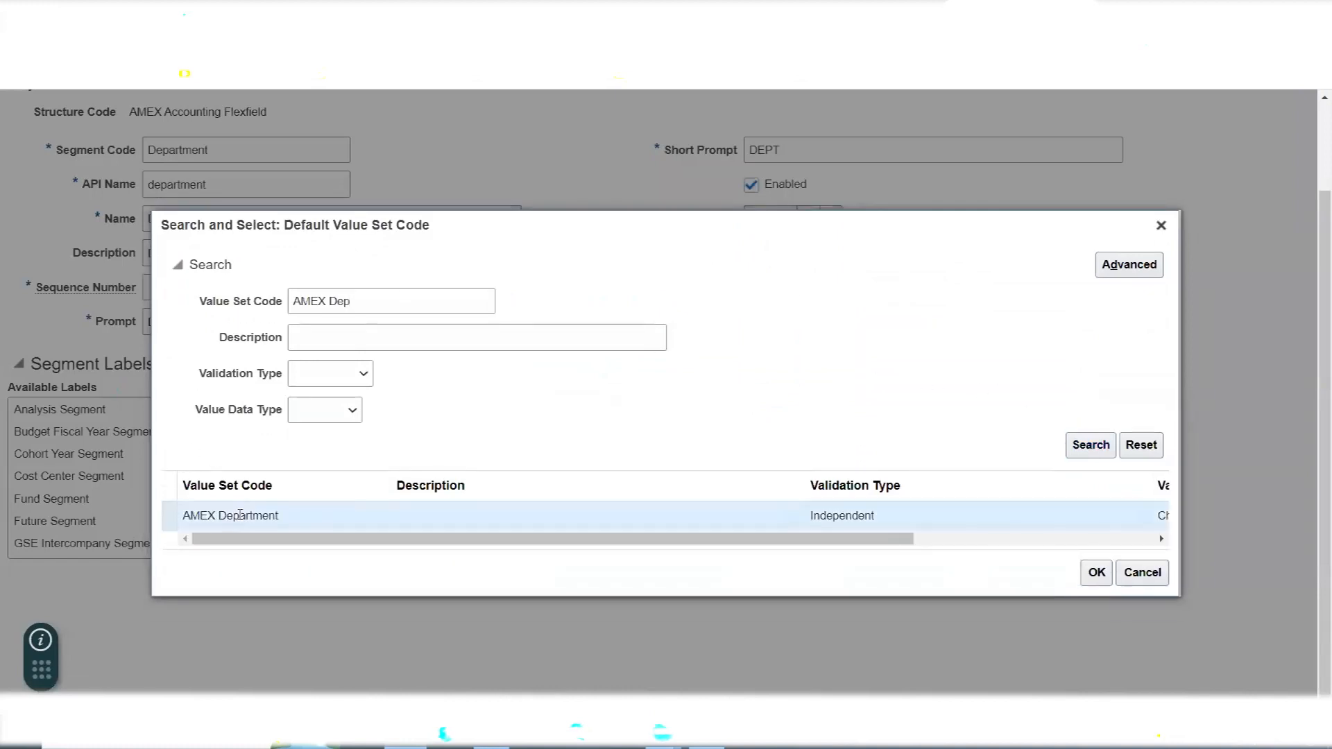
click(1095, 575)
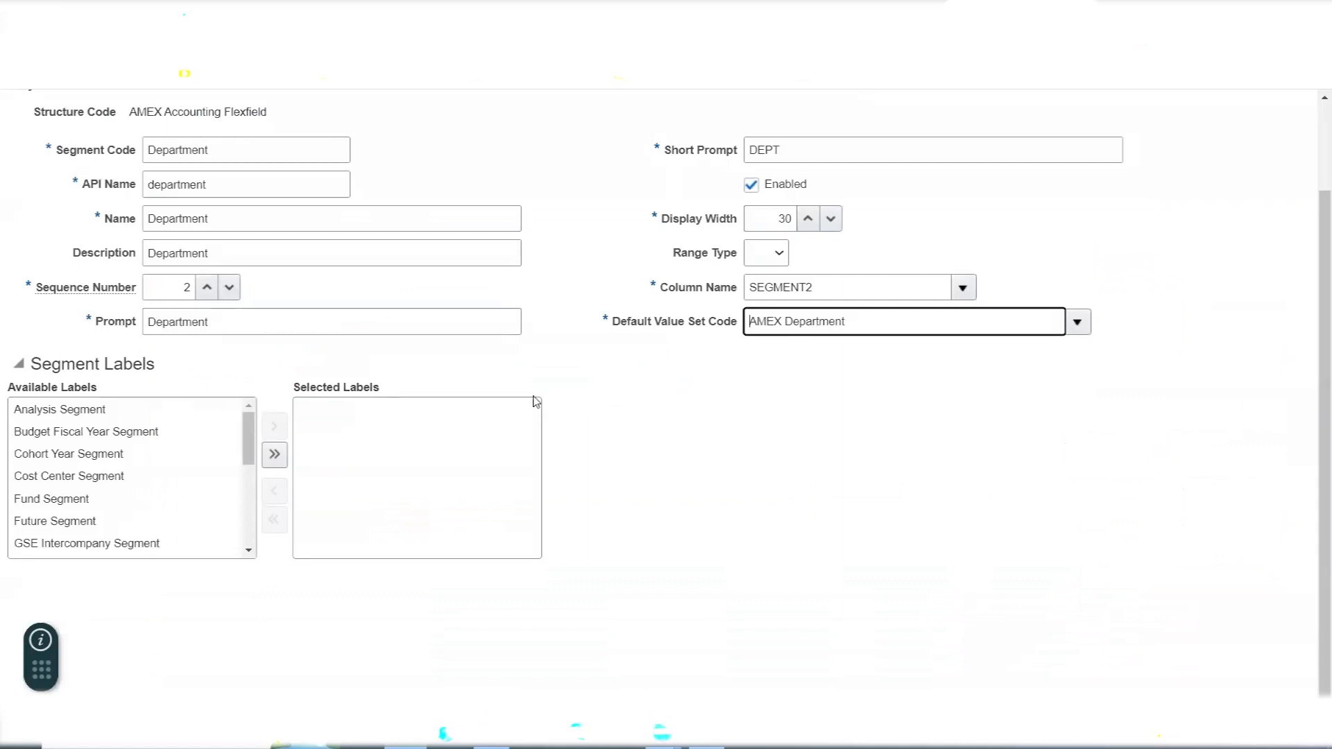
scroll(535, 401, up, 2)
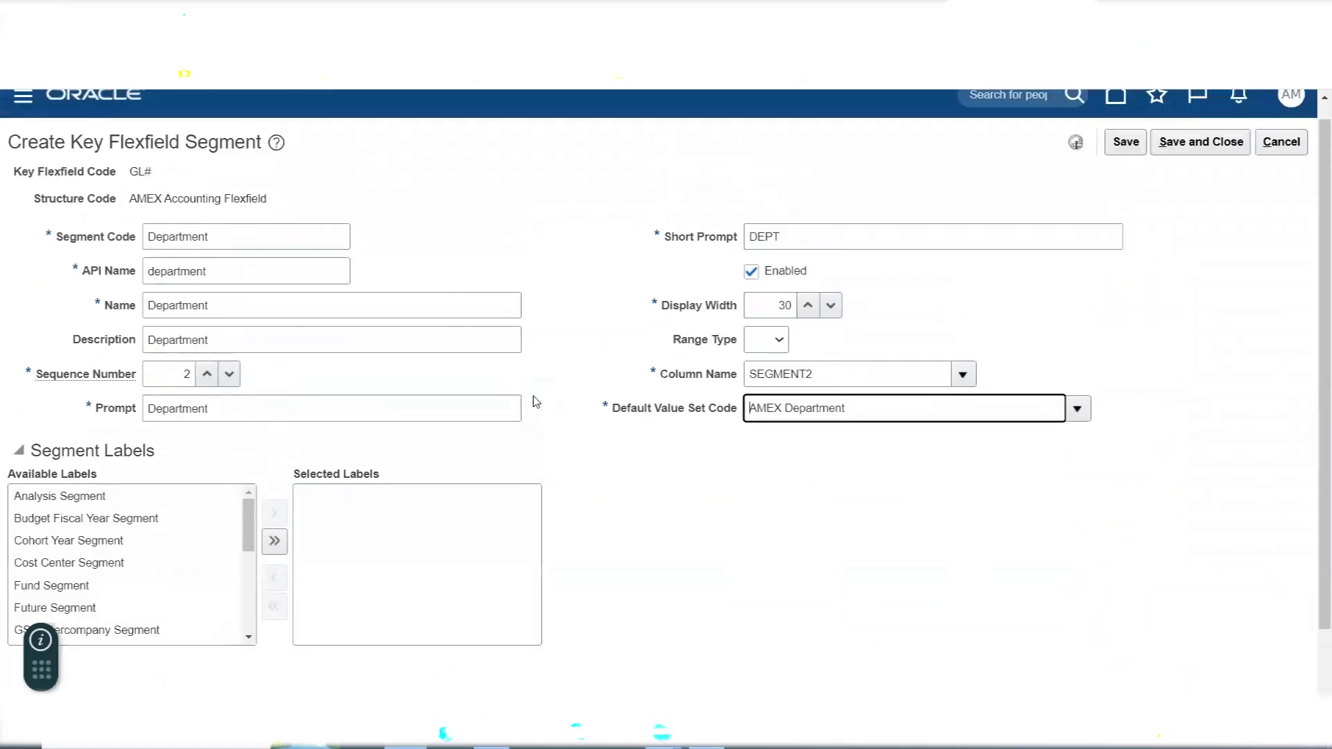
- Switch to the Excel notes and extend the Department entry in M193 with a dashed left arrow and "Cost Center Segment Label"
key(alt+Tab)
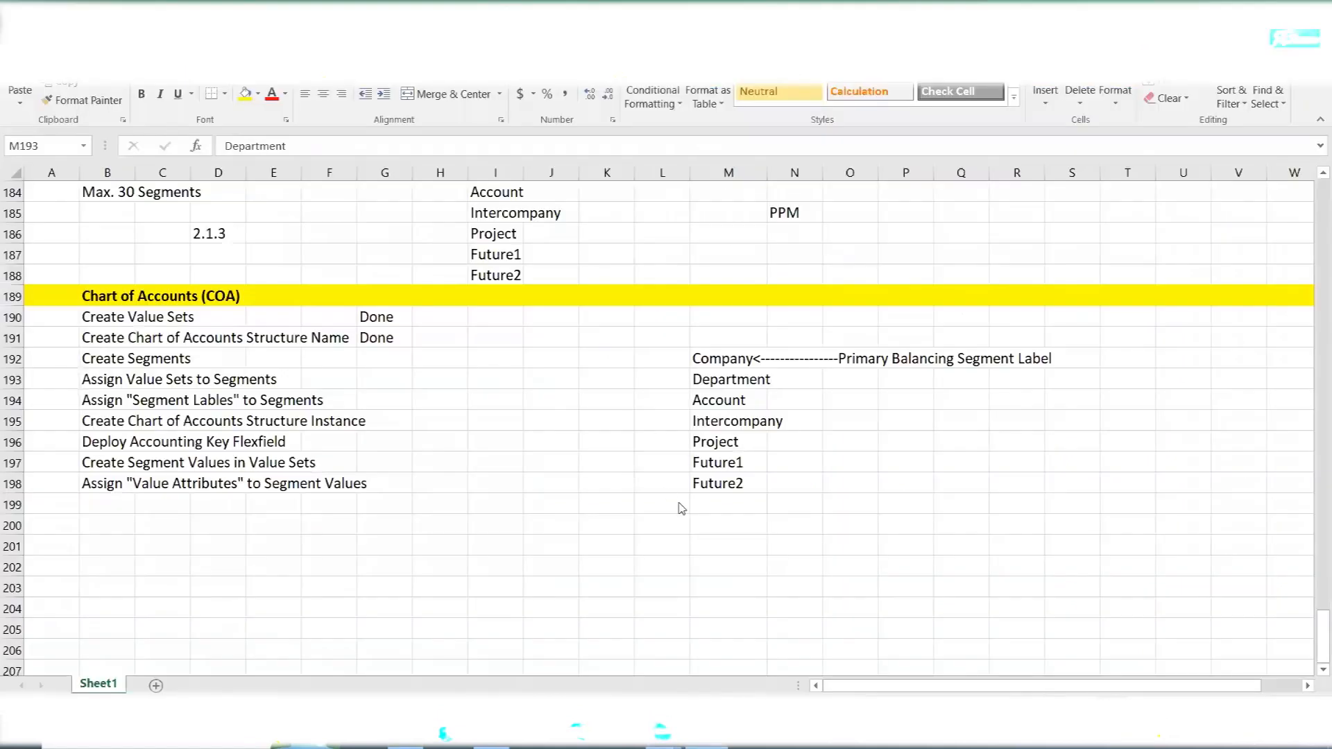
click(718, 378)
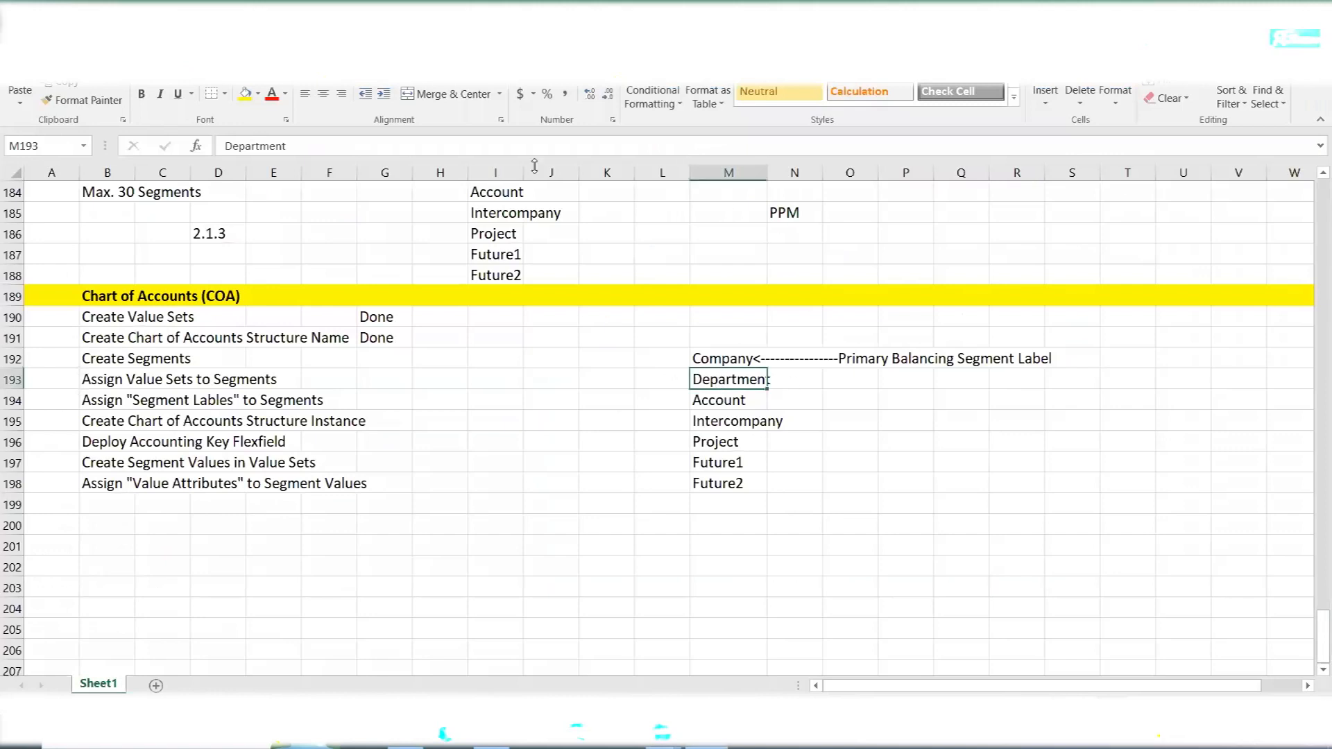
click(356, 145)
text(<--------------)
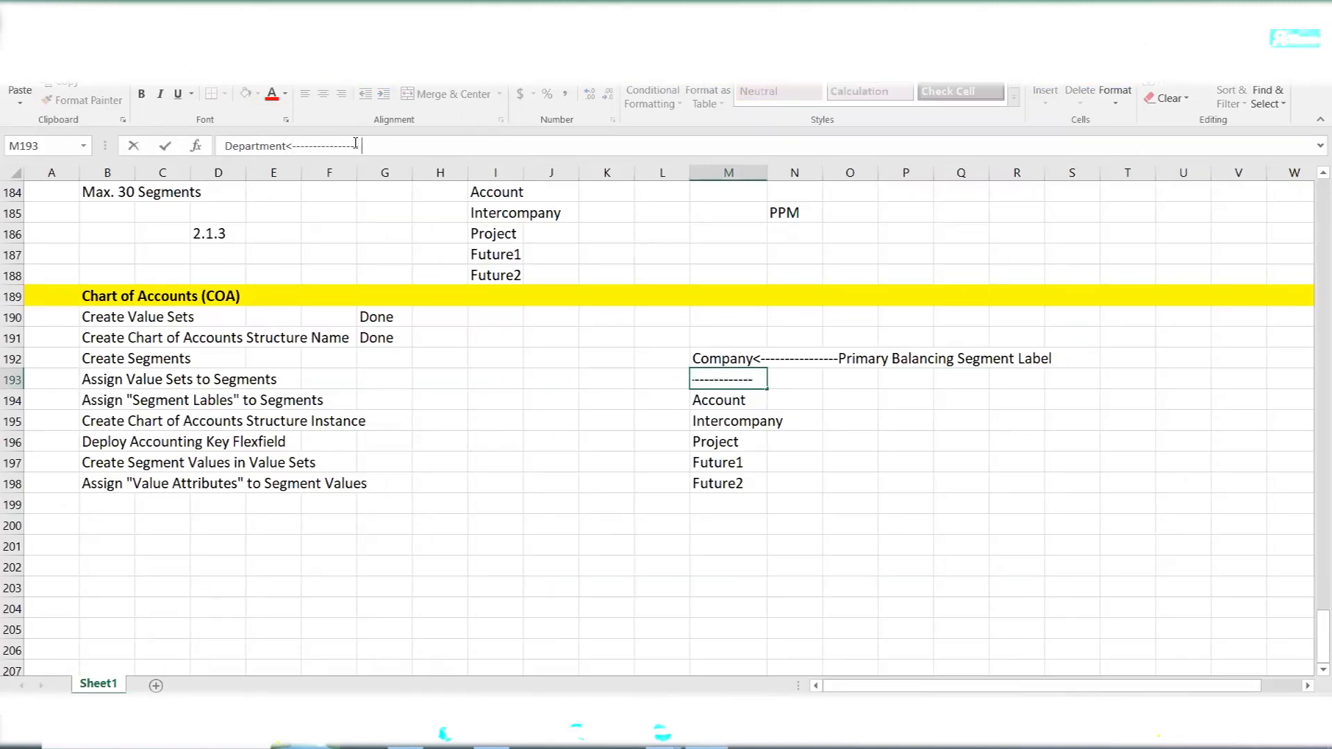
text(Cos)
text(t Center)
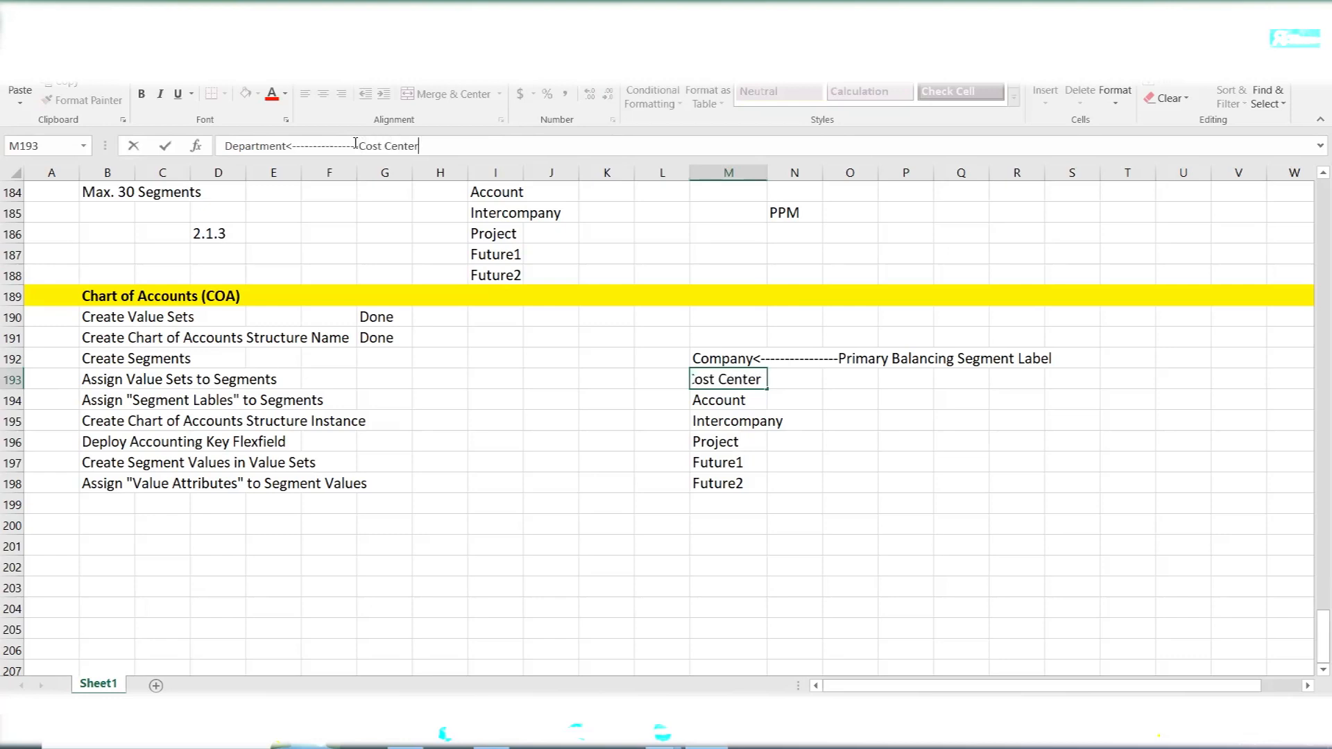
text( Segment Le)
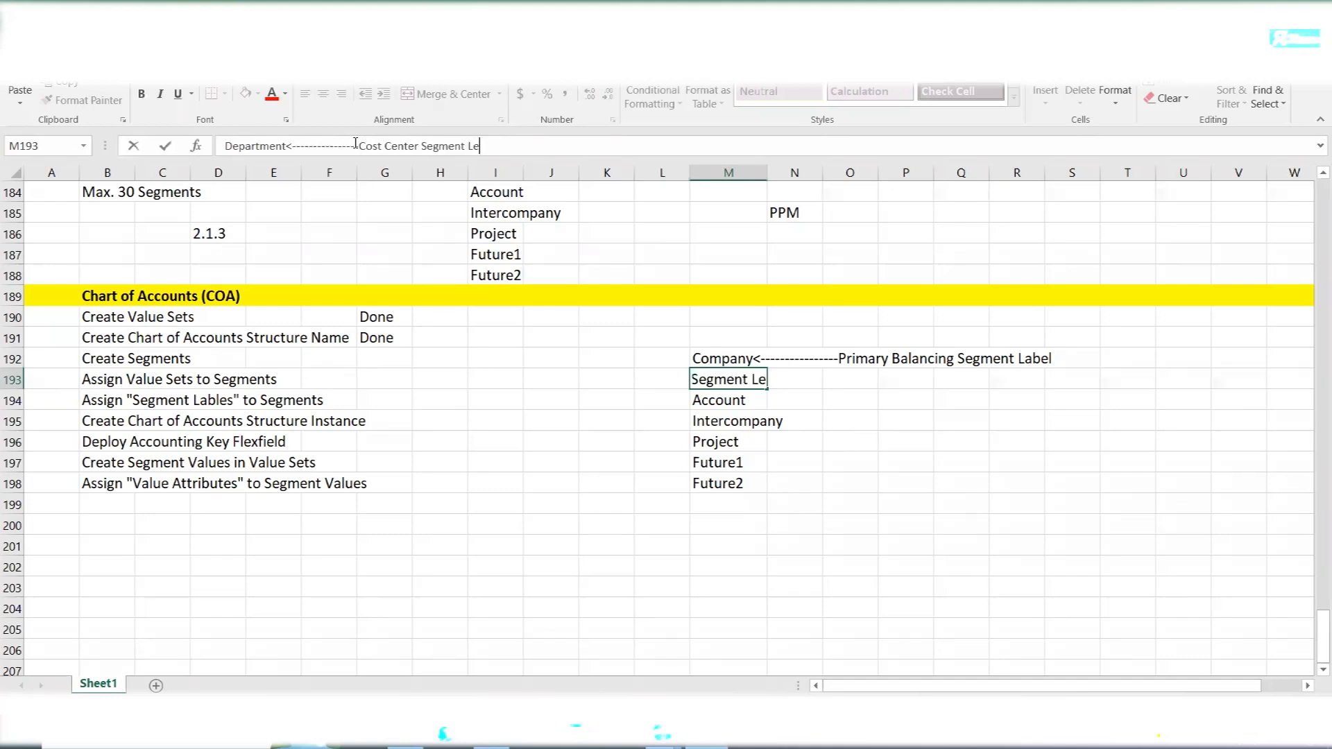
key(BackSpace)
text(abel)
click(803, 381)
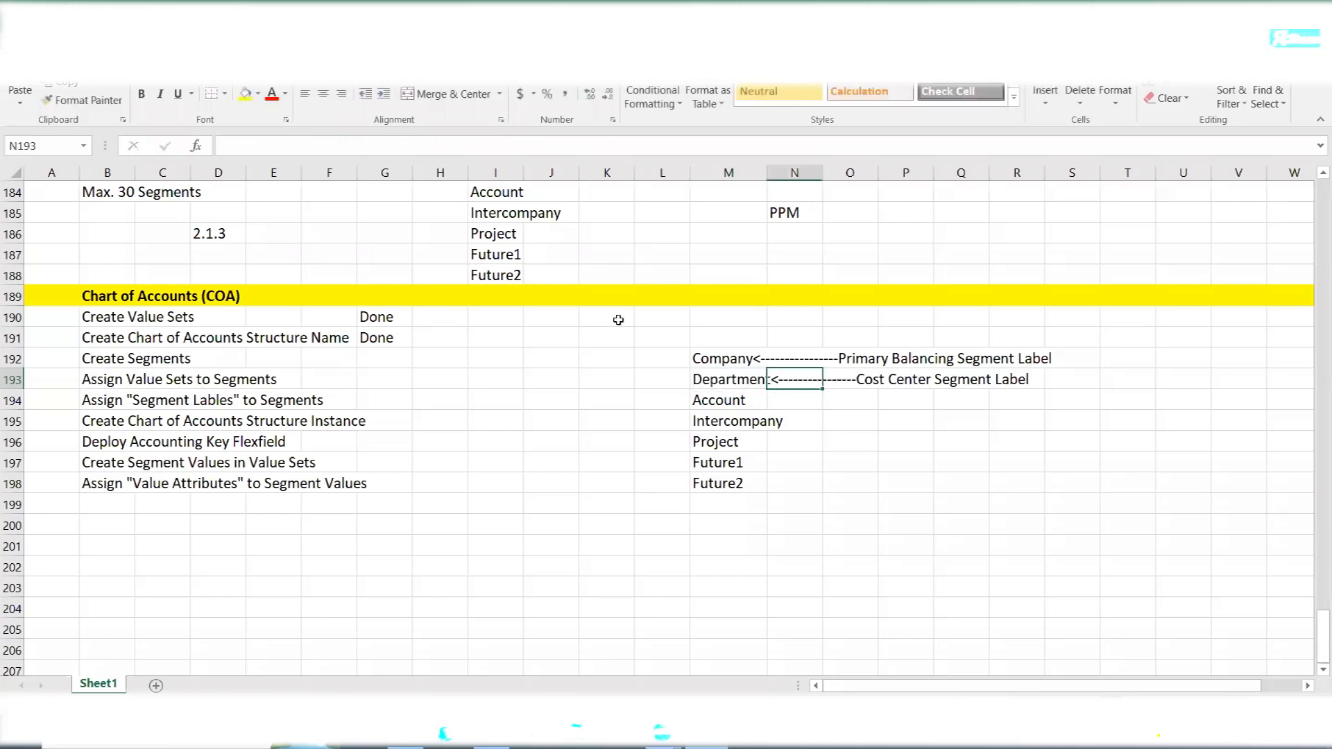
- Shorten the dashed arrow in the Department entry in M193 by removing several dashes
click(714, 383)
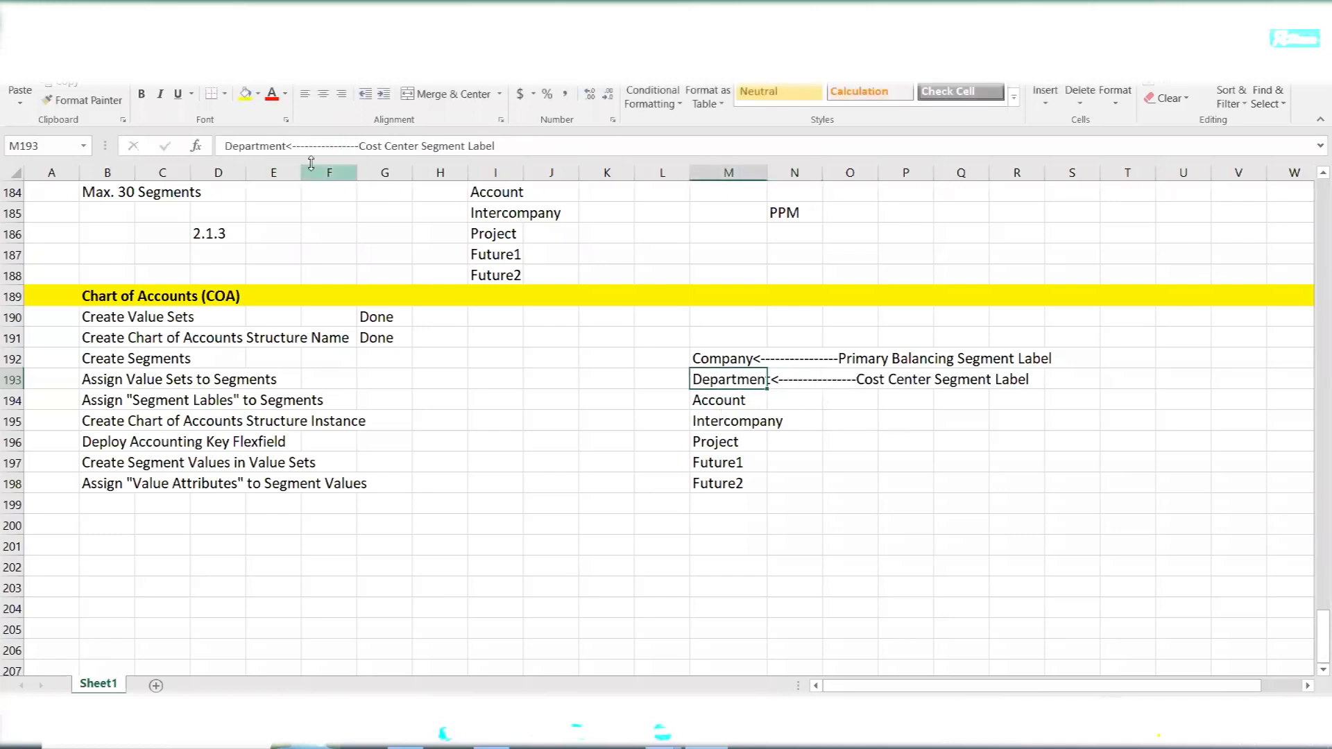
click(343, 146)
key(BackSpace)
key(BackSpace)
key(BackSpace)
key(BackSpace)
key(BackSpace)
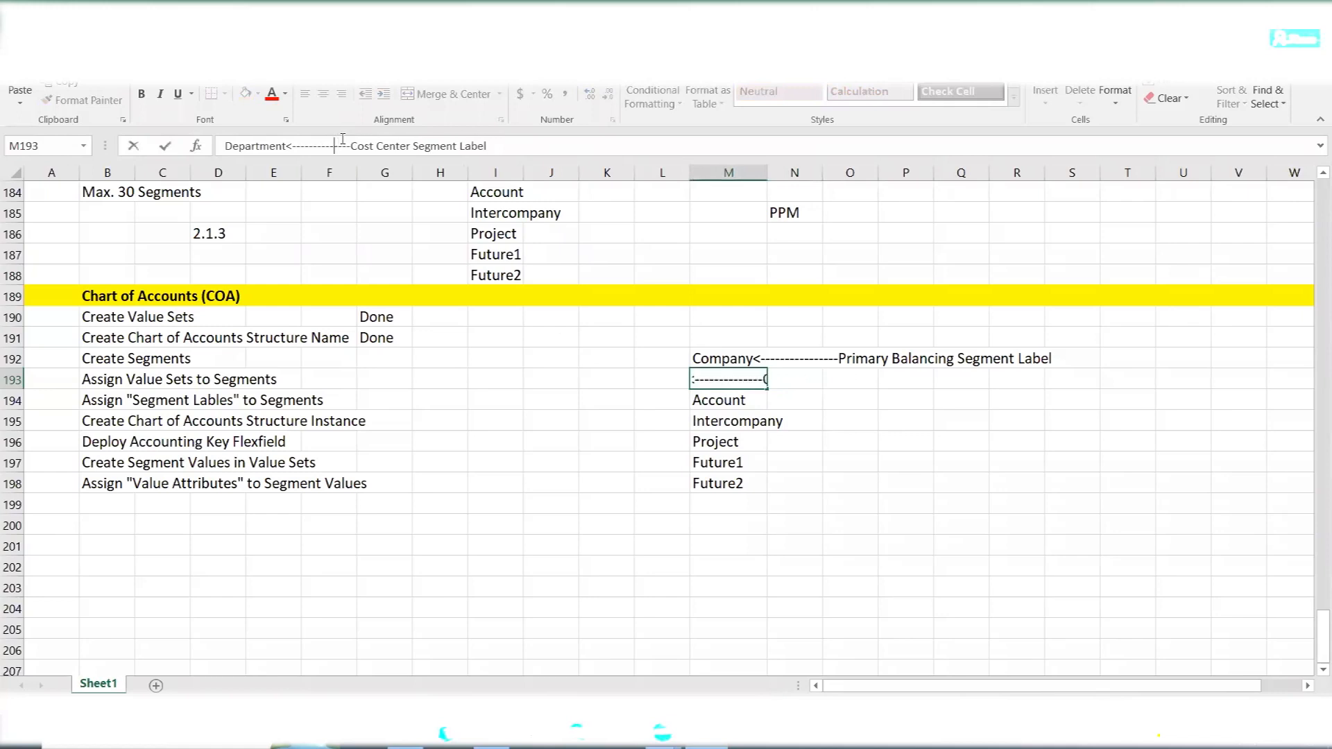
key(BackSpace)
key(Tab)
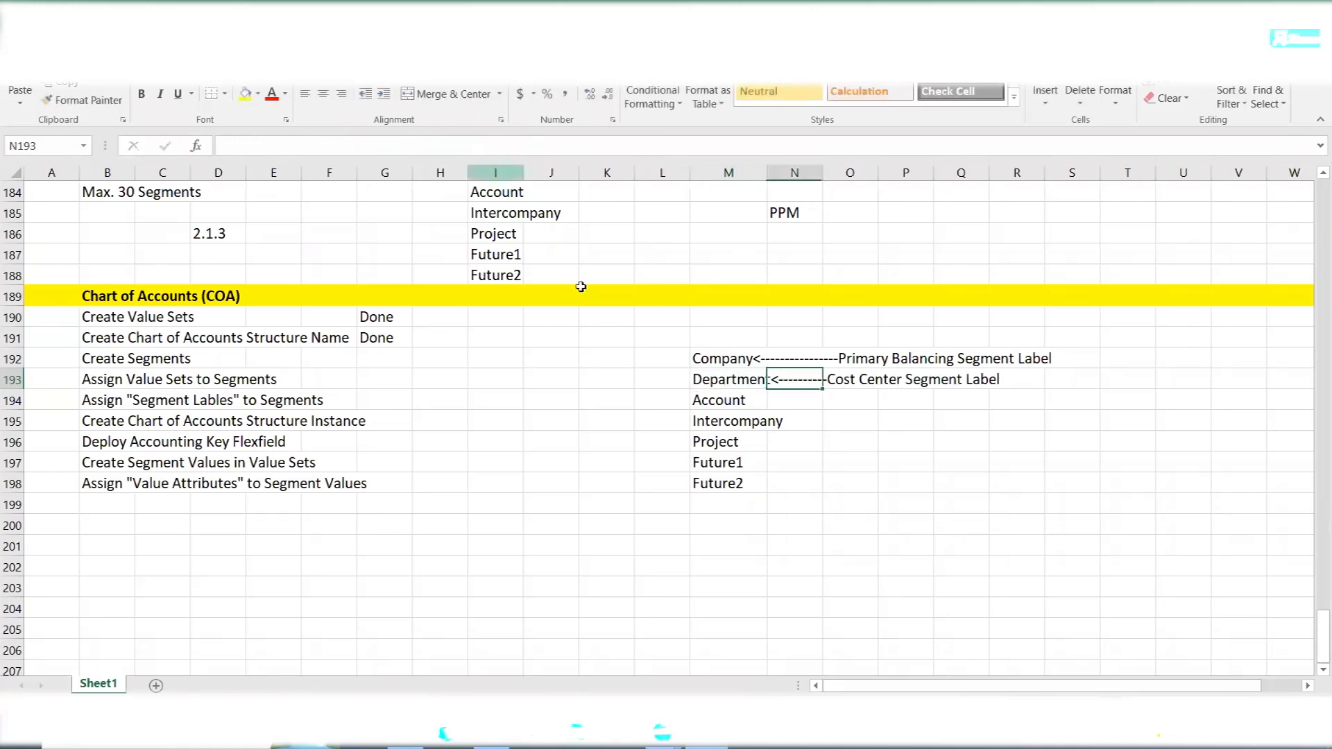
click(917, 588)
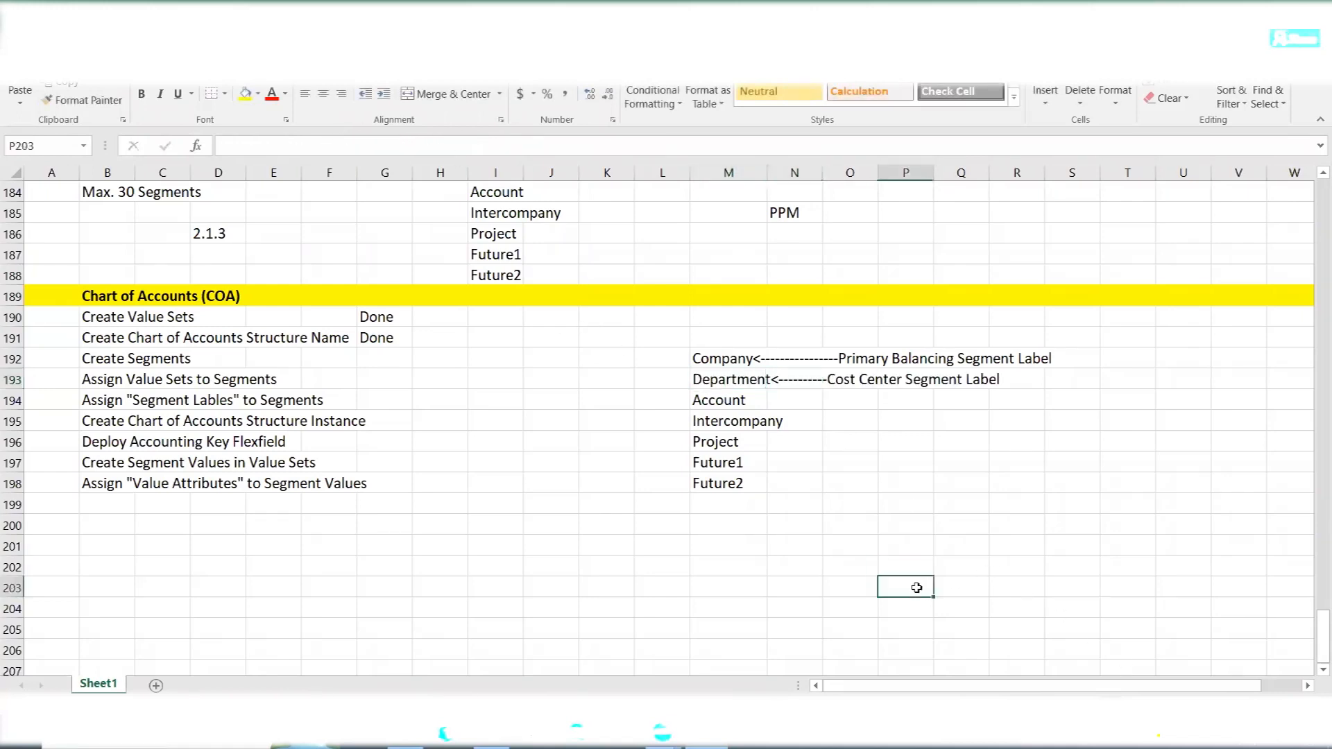
- Switch back to Oracle, assign the Cost Center Segment label to the Department segment, and save and close it
key(alt+Tab)
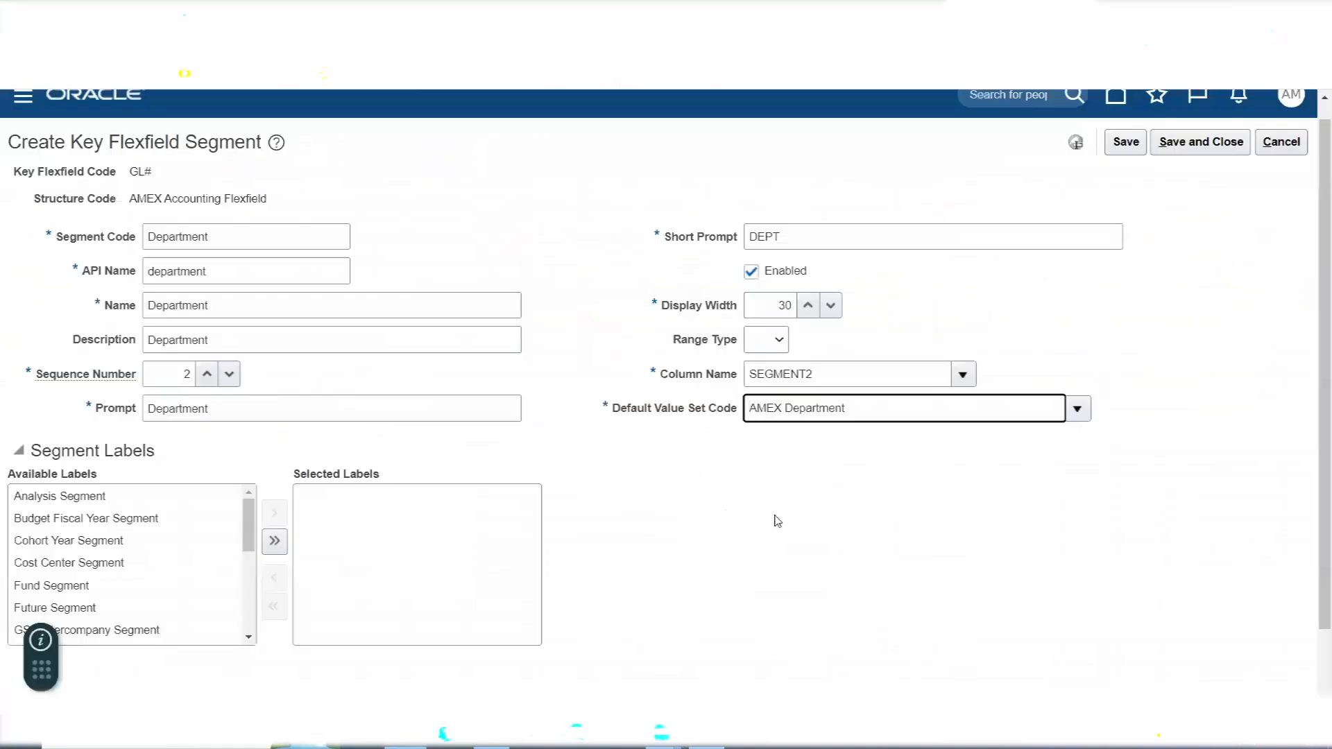
scroll(634, 458, down, 1)
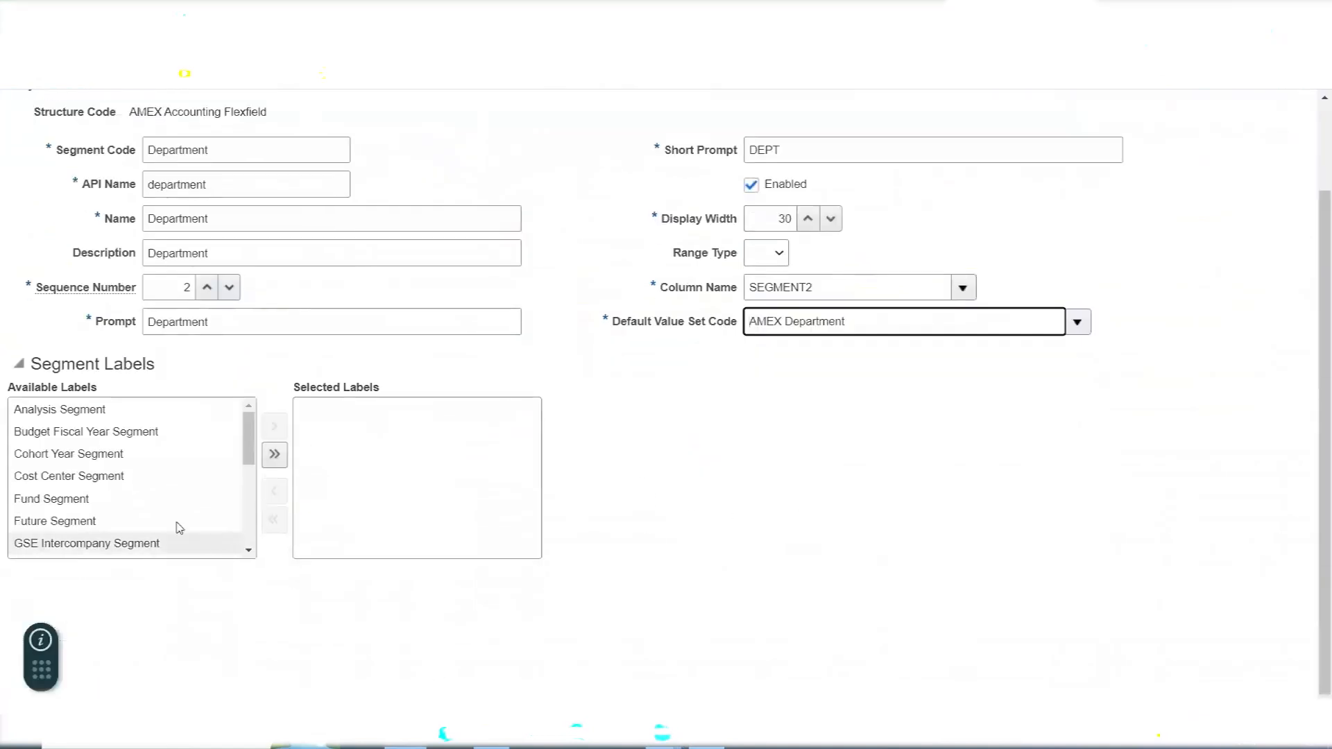
double_click(91, 478)
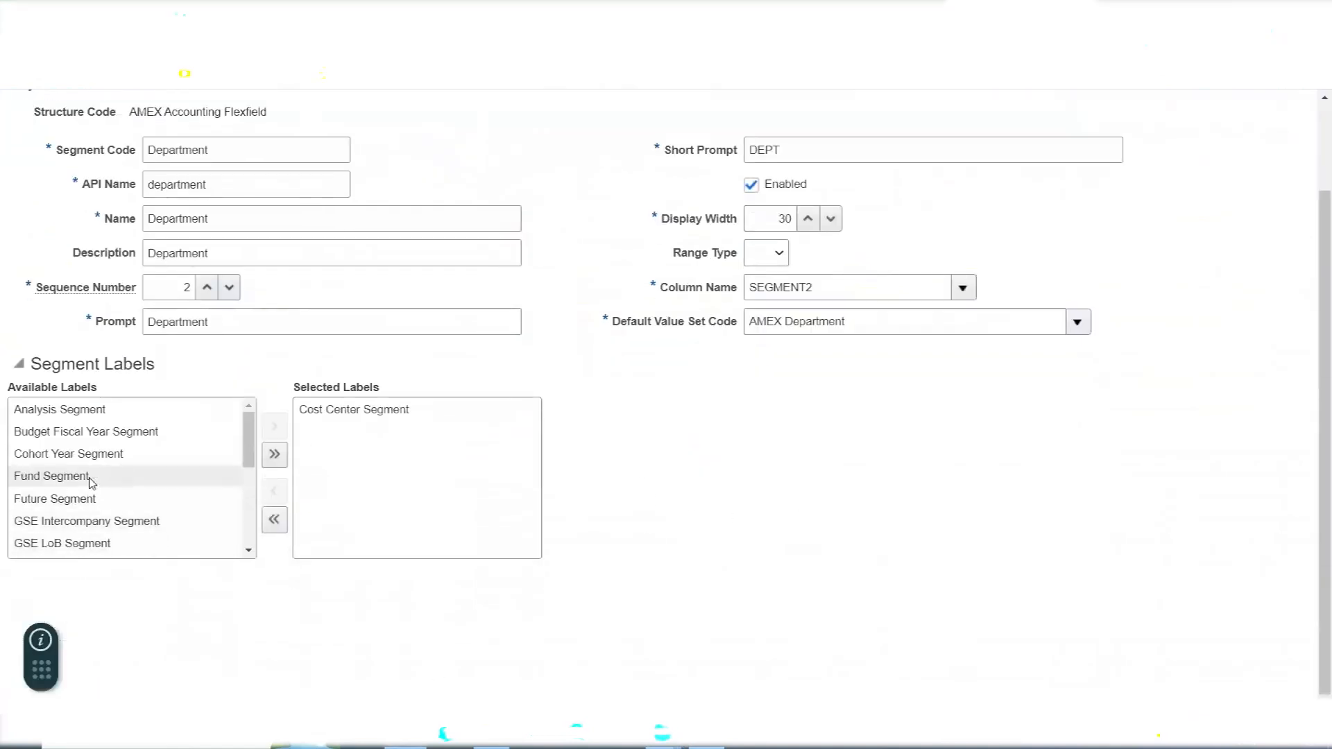
scroll(768, 466, up, 2)
click(1201, 161)
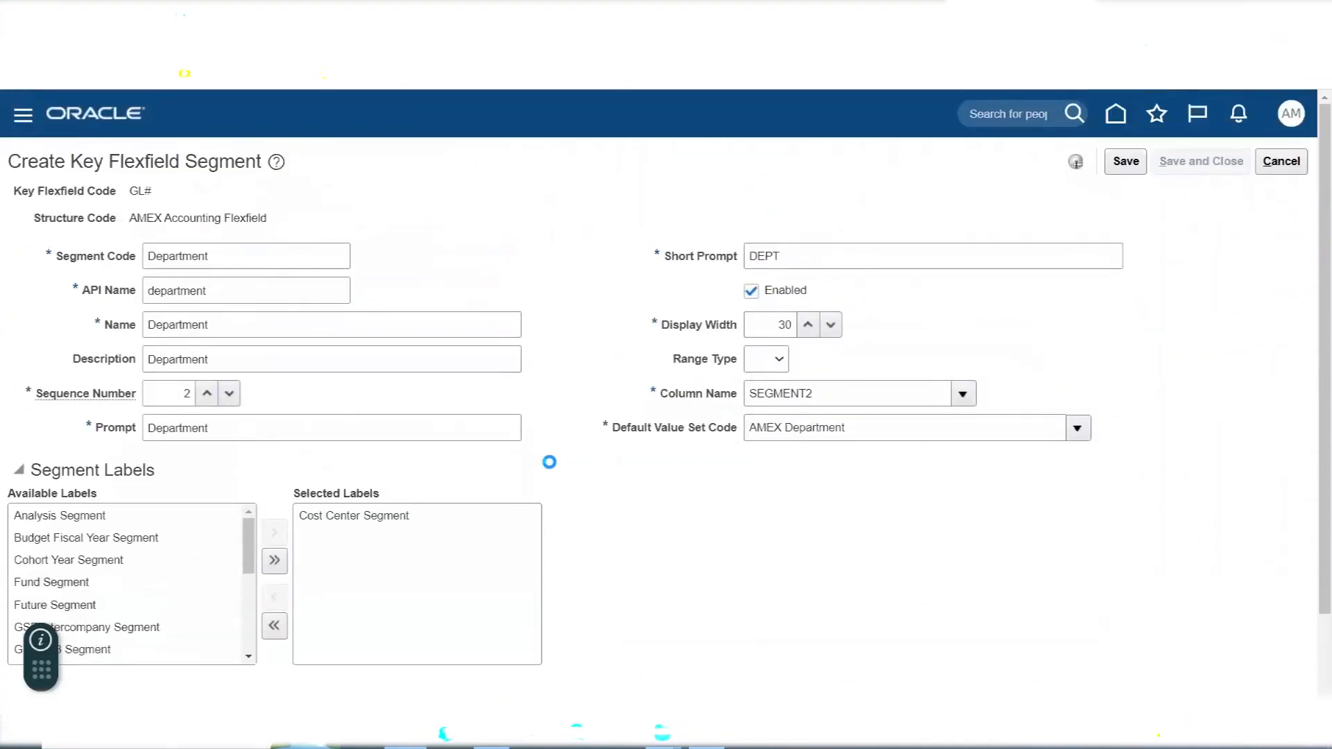
- Select the Account entry in the Excel notes, and add a new segment in Oracle with segment code Account
key(alt+Tab)
click(715, 398)
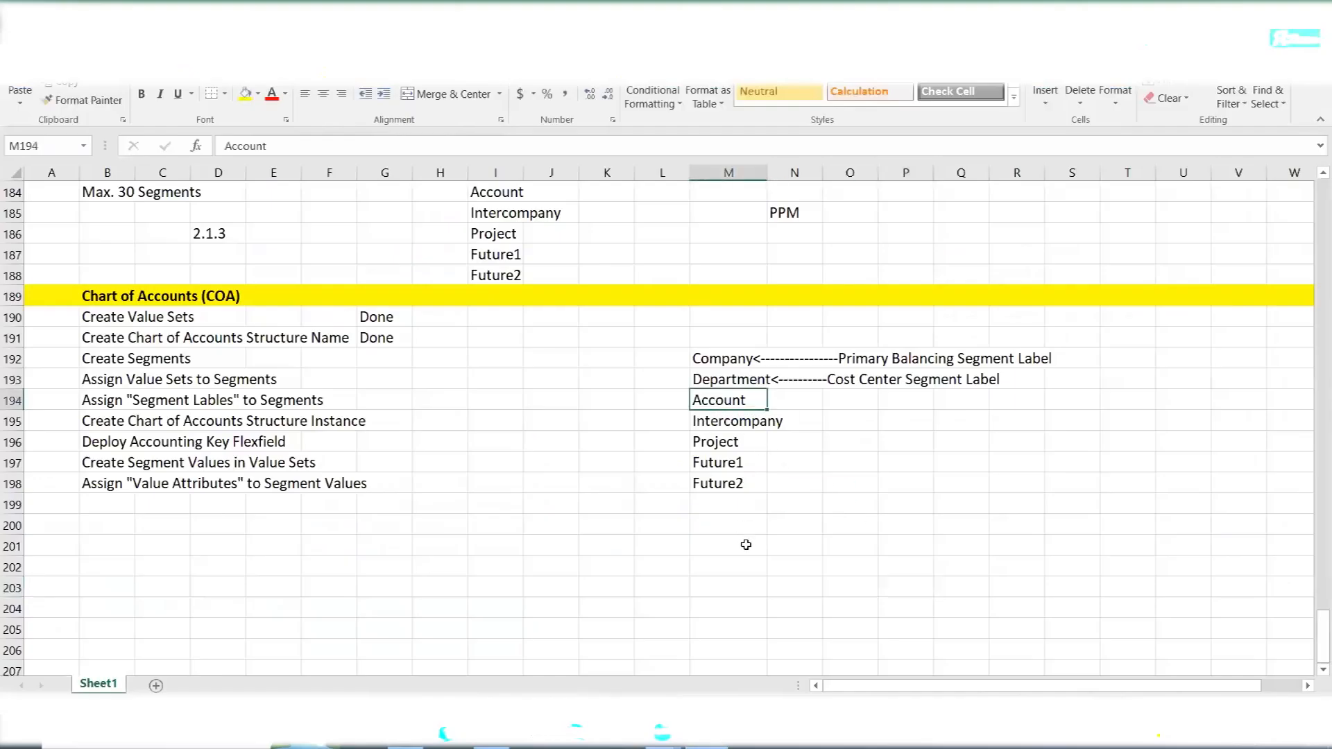
key(alt+Tab)
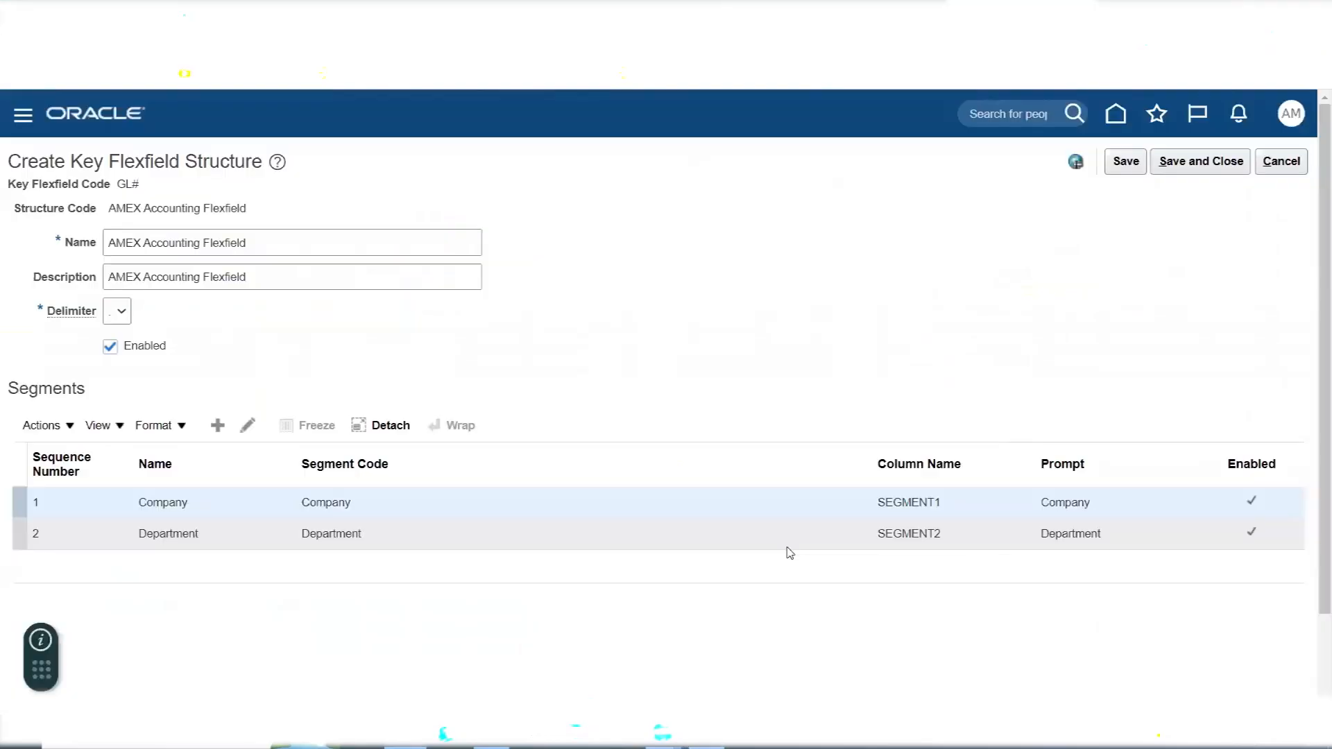
click(221, 427)
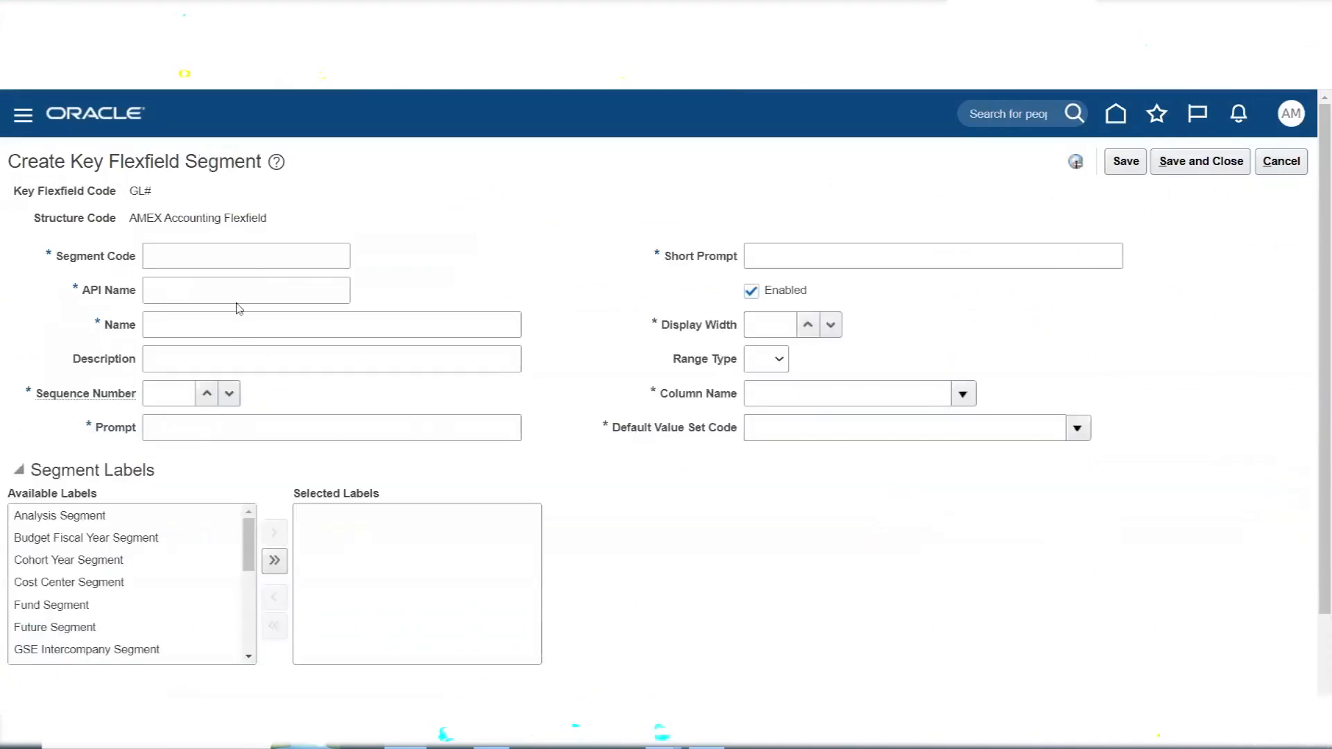
click(234, 258)
text(Account)
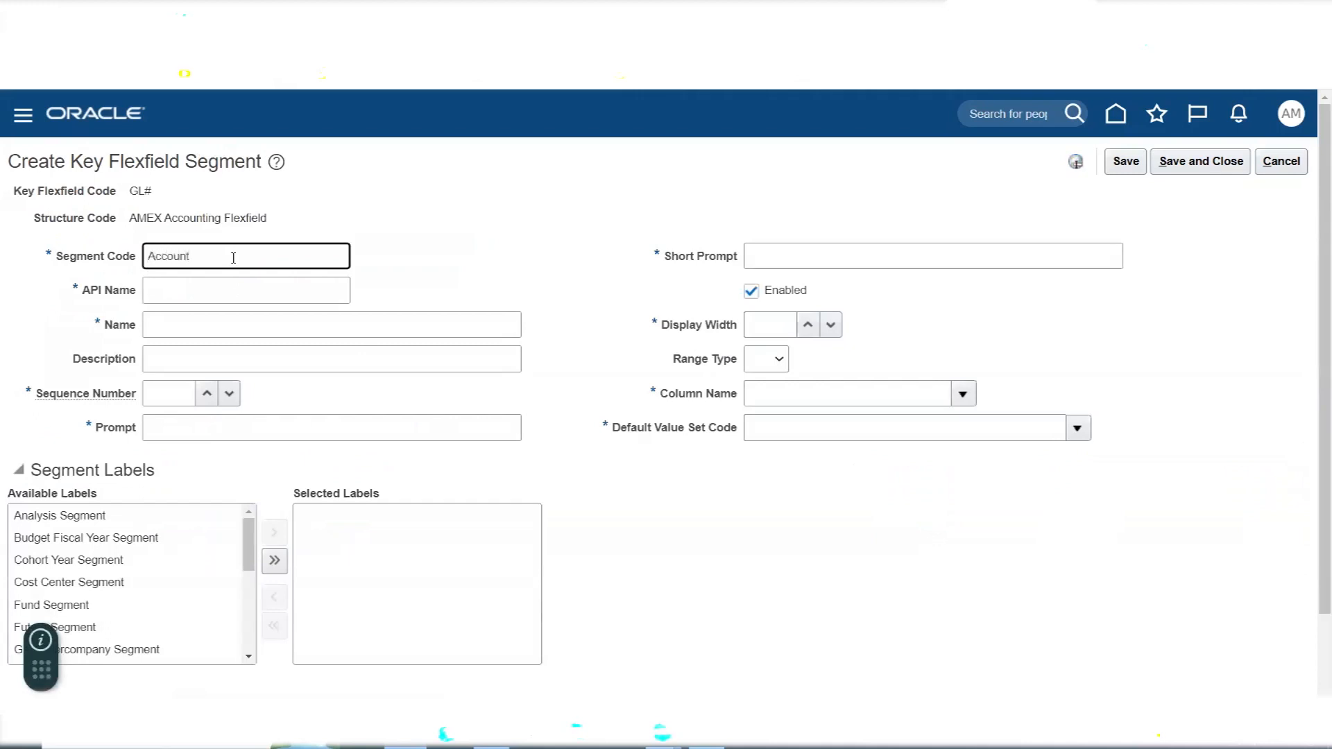
key(Tab)
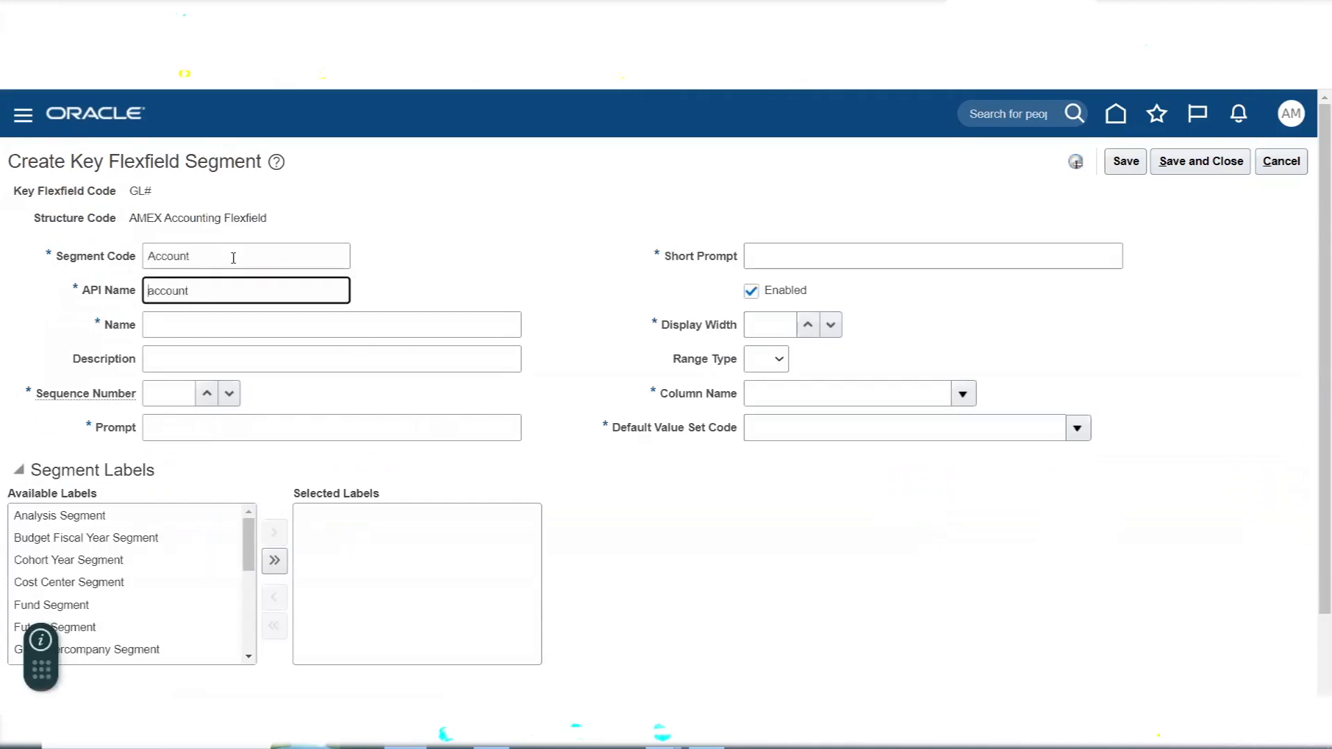
key(shift+Tab)
- Enter Account as the segment's name, description and prompt, and set its sequence number to 3
click(254, 323)
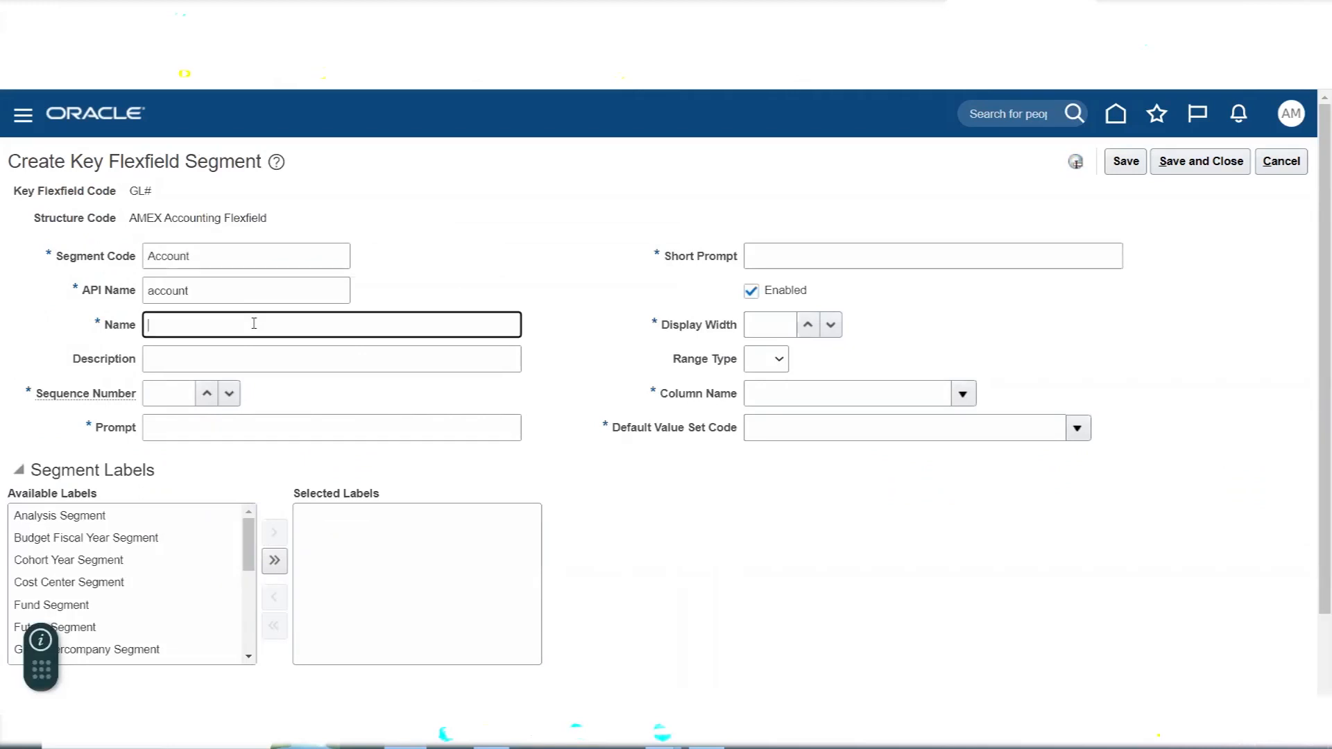
text(Account)
key(Tab)
text(Account)
key(Tab)
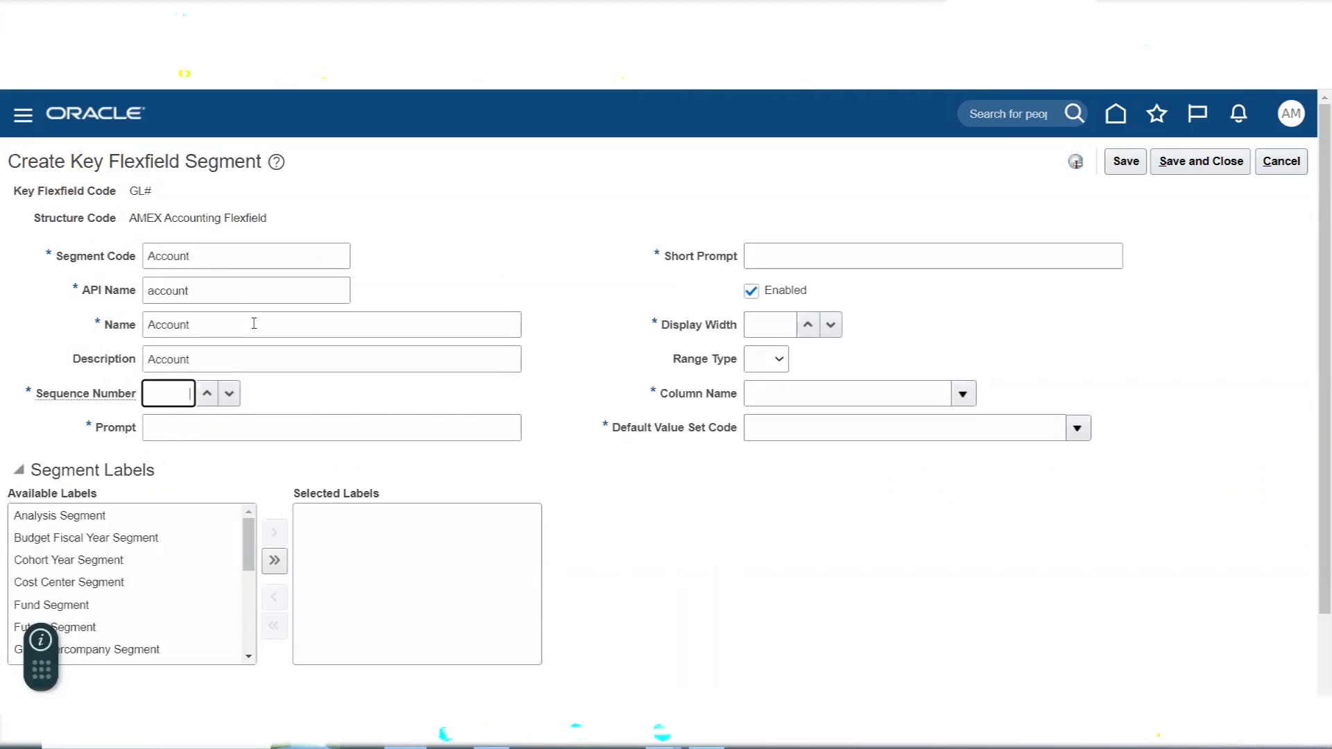
text(3)
key(Tab)
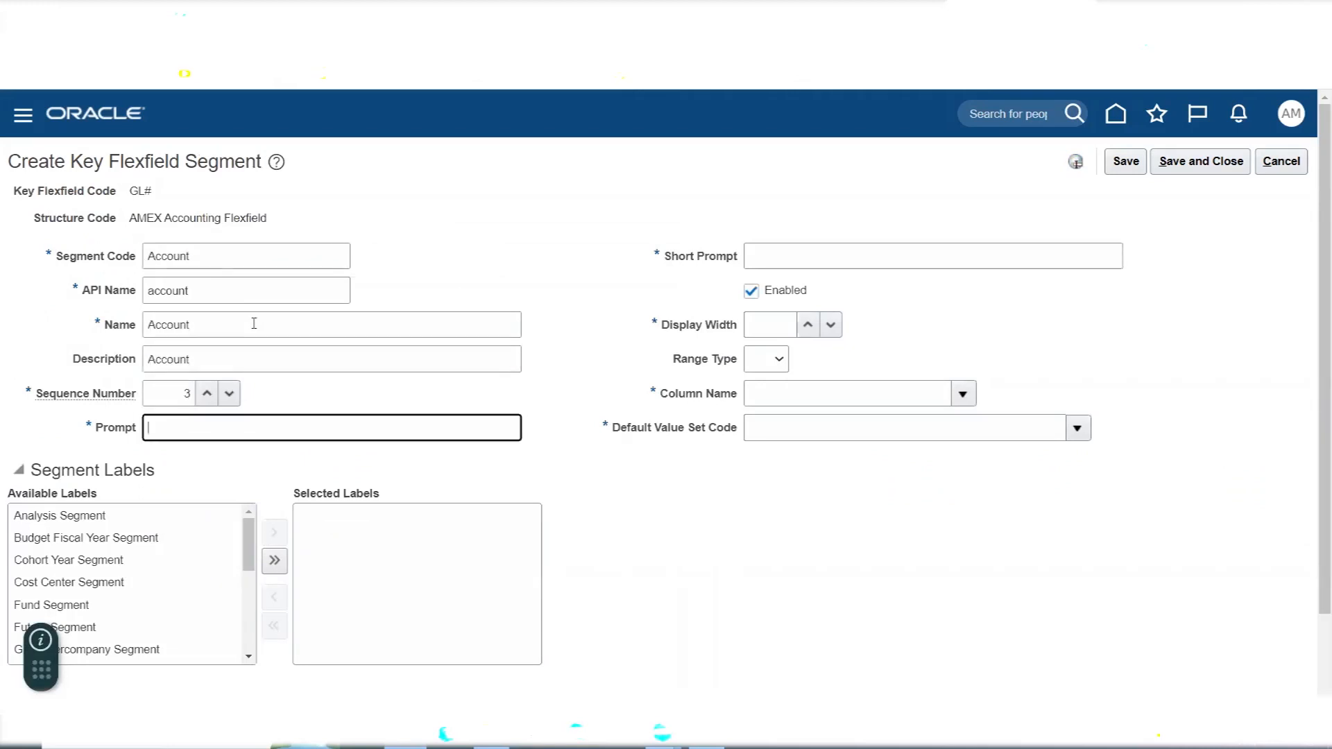
text(Account)
- Set the Account segment's short prompt to ACCT
click(767, 259)
text(Account)
key(BackSpace)
key(BackSpace)
key(BackSpace)
key(BackSpace)
key(BackSpace)
text(ACCT)
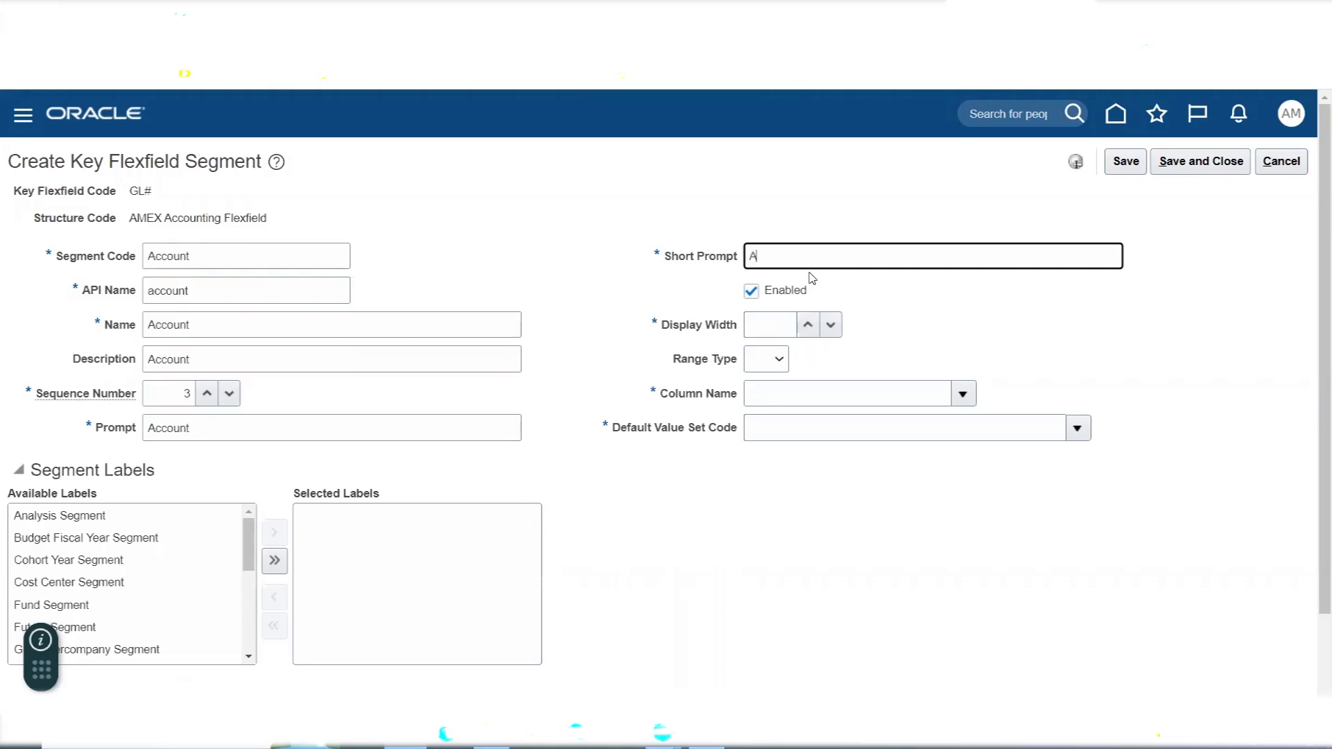
key(Tab)
key(Tab)
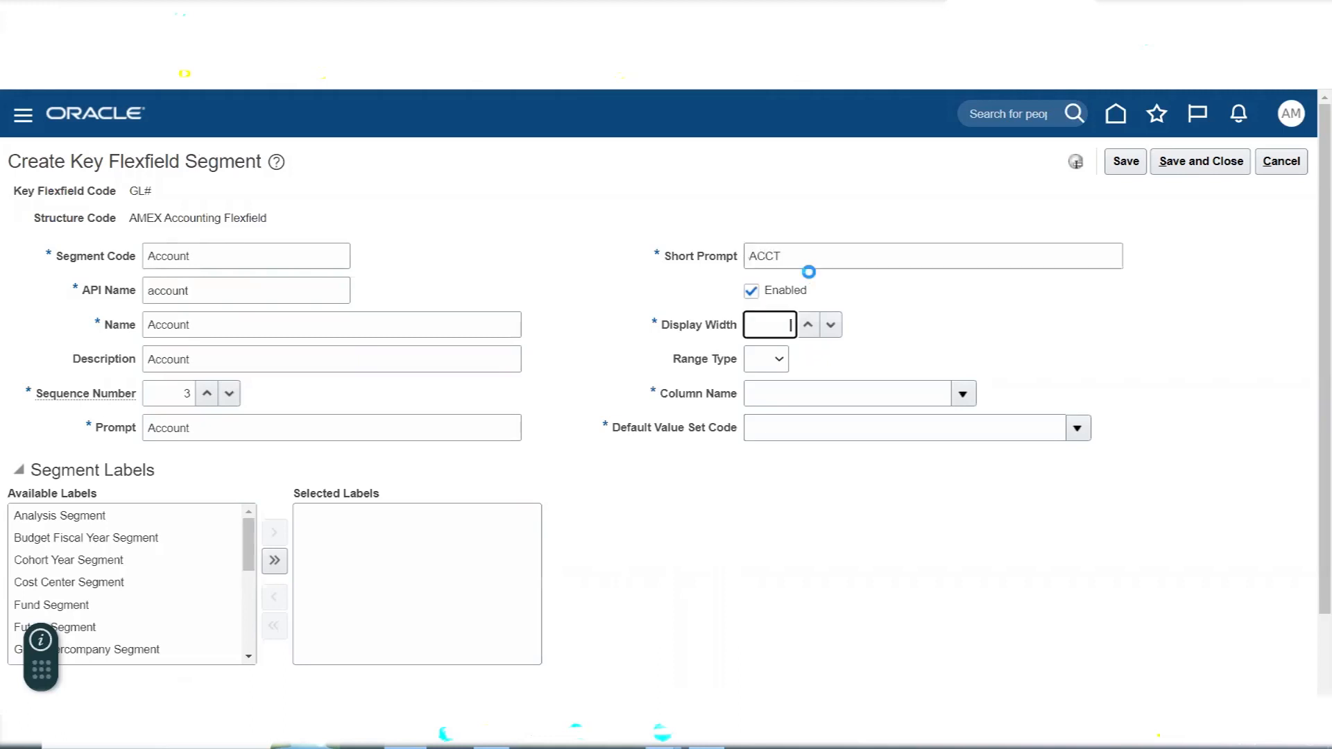
- Set the Account segment's display width to 30 and choose SEGMENT3 as its column name
text(30)
key(Tab)
key(Tab)
click(959, 398)
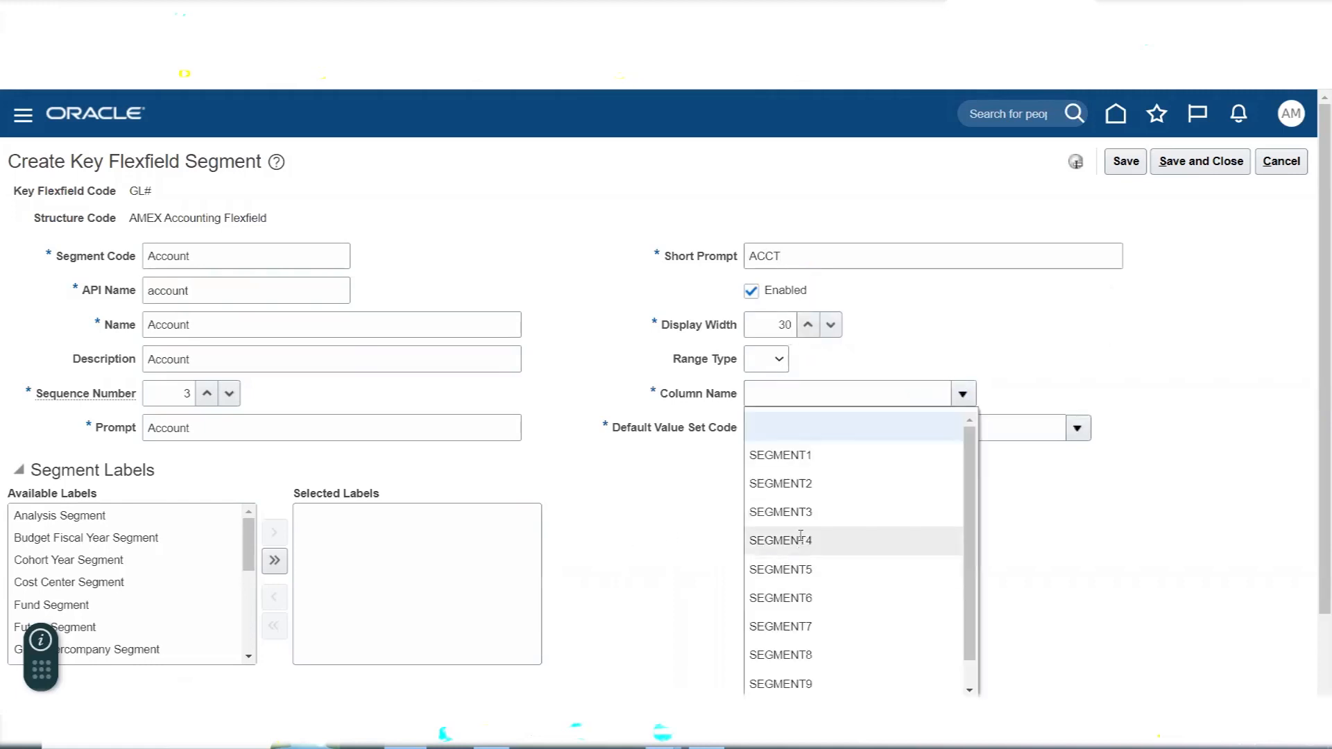
click(799, 514)
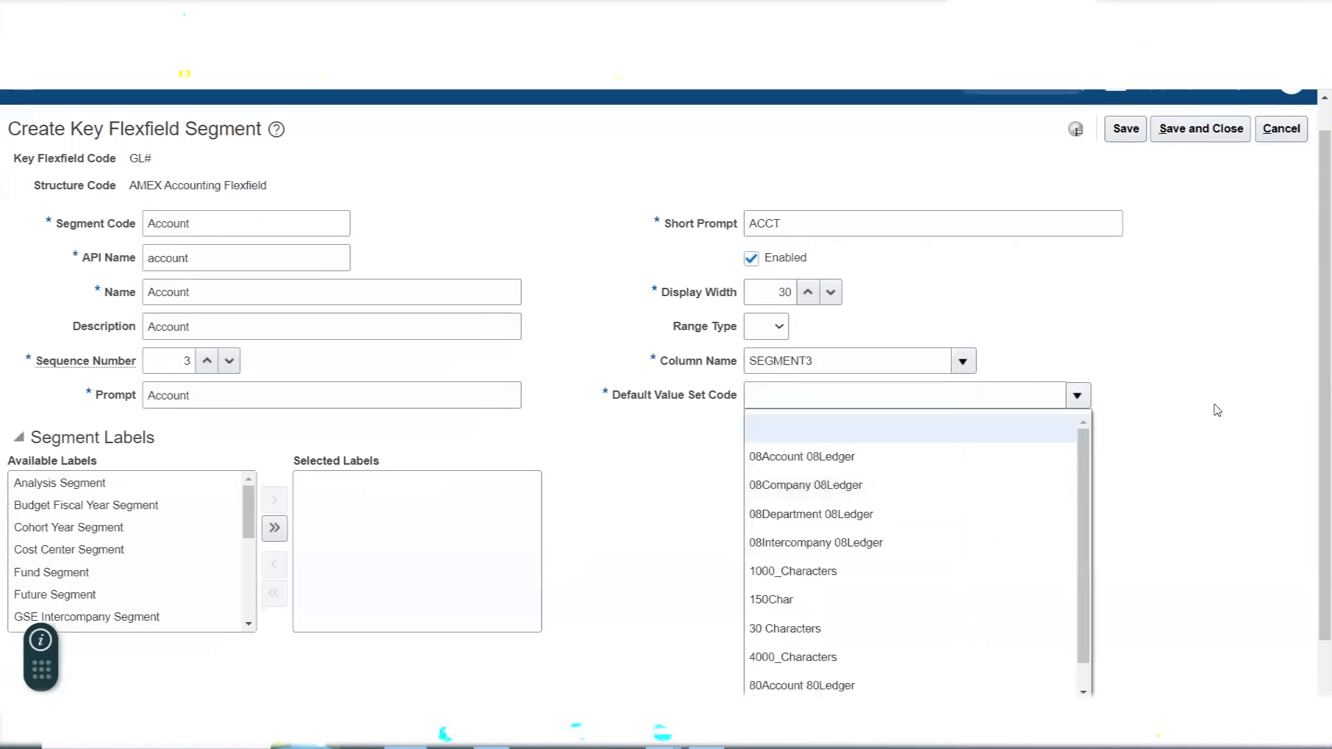
- Search the value sets for AMEX Acc and assign AMEX Account as the Account segment's default value set
scroll(1192, 478, down, 2)
click(770, 654)
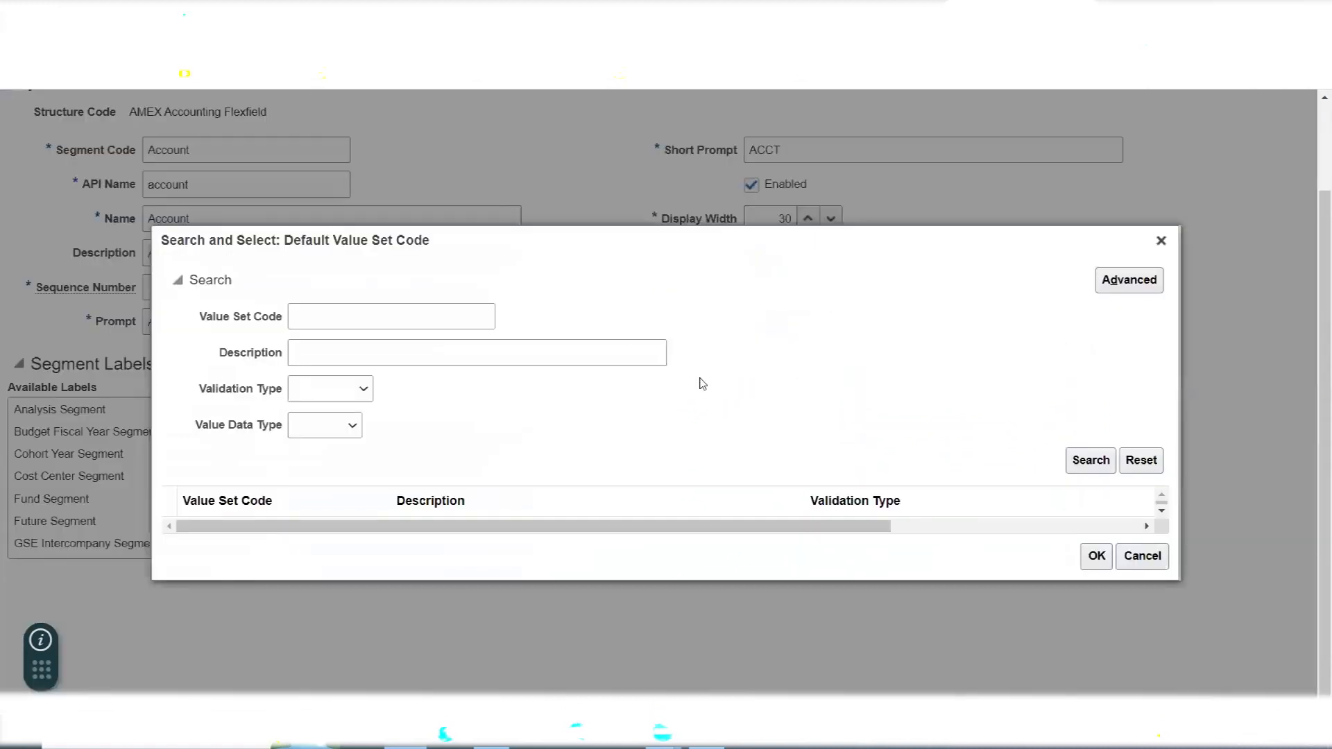
click(449, 311)
text(AMEX A)
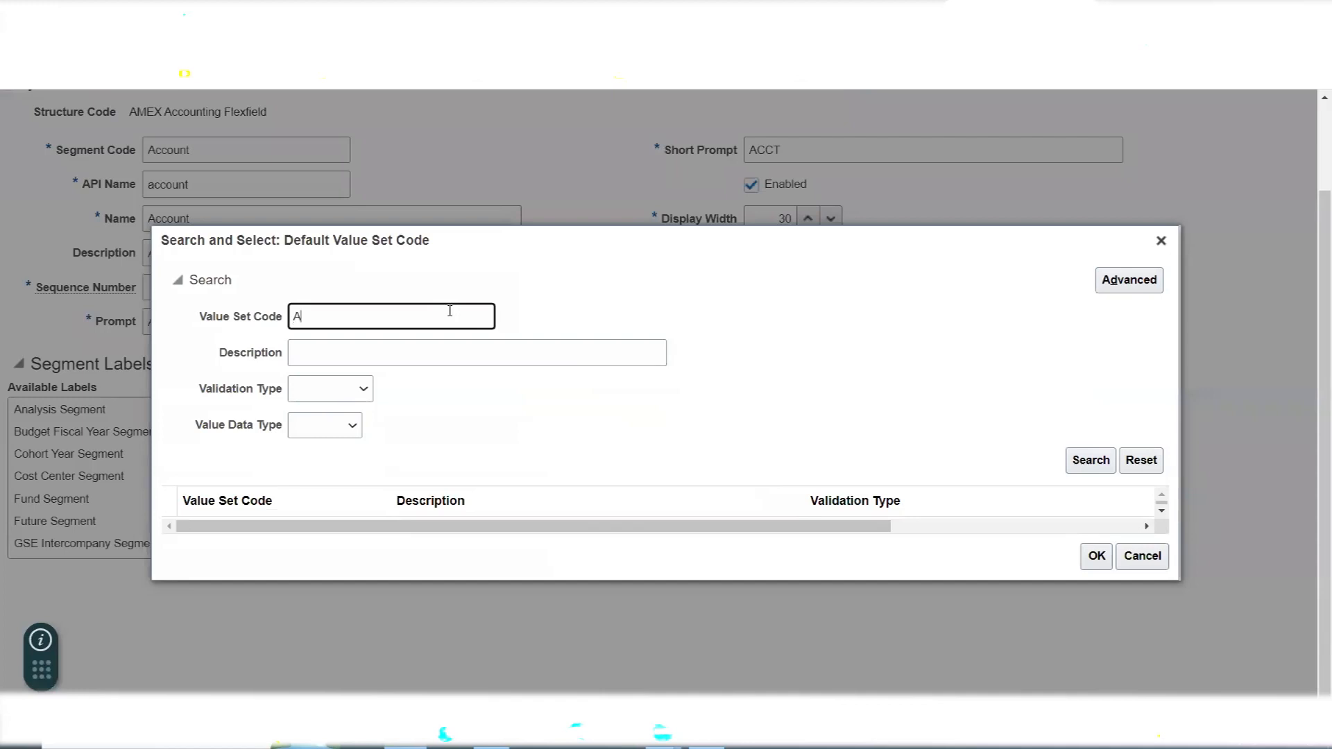
text(cc)
click(1091, 460)
click(361, 526)
click(1097, 573)
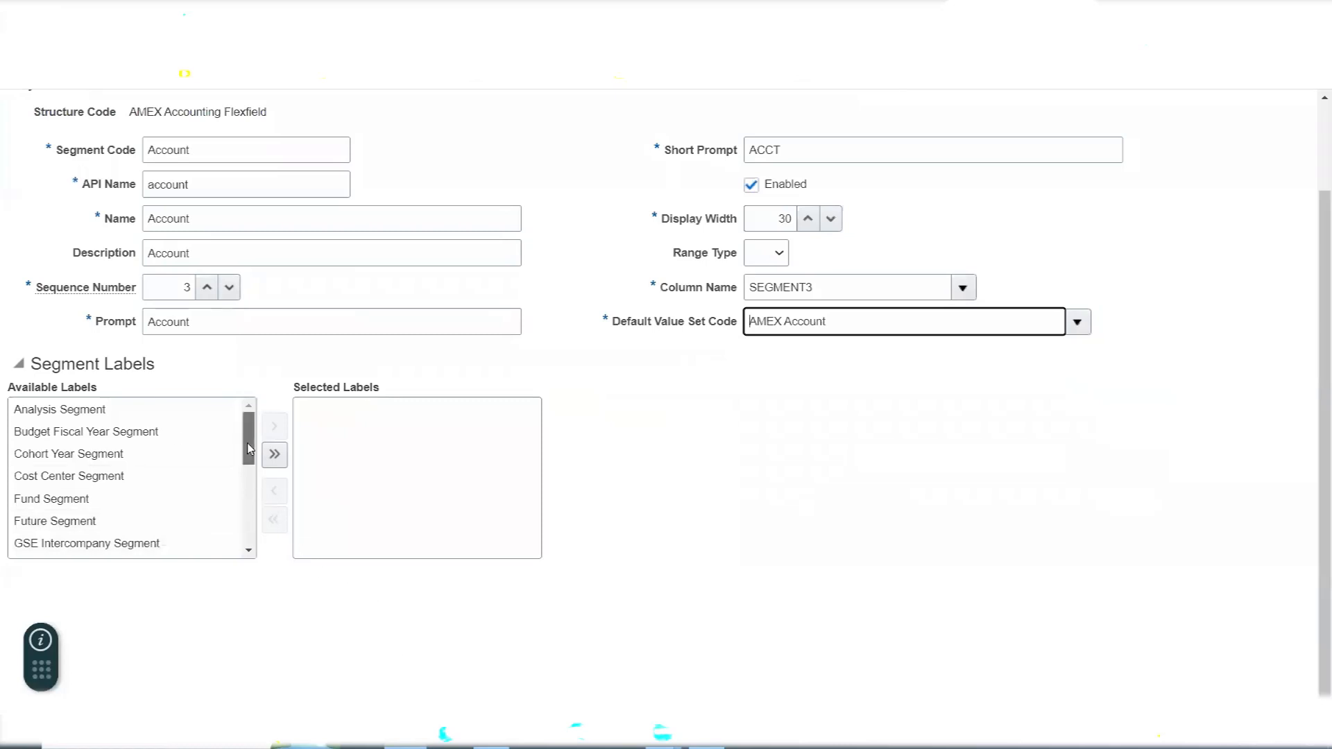
- Switch to the Excel notes and extend the Account entry in M194 with a dashed left arrow and "Natural Account Segment Label"
key(alt+Tab)
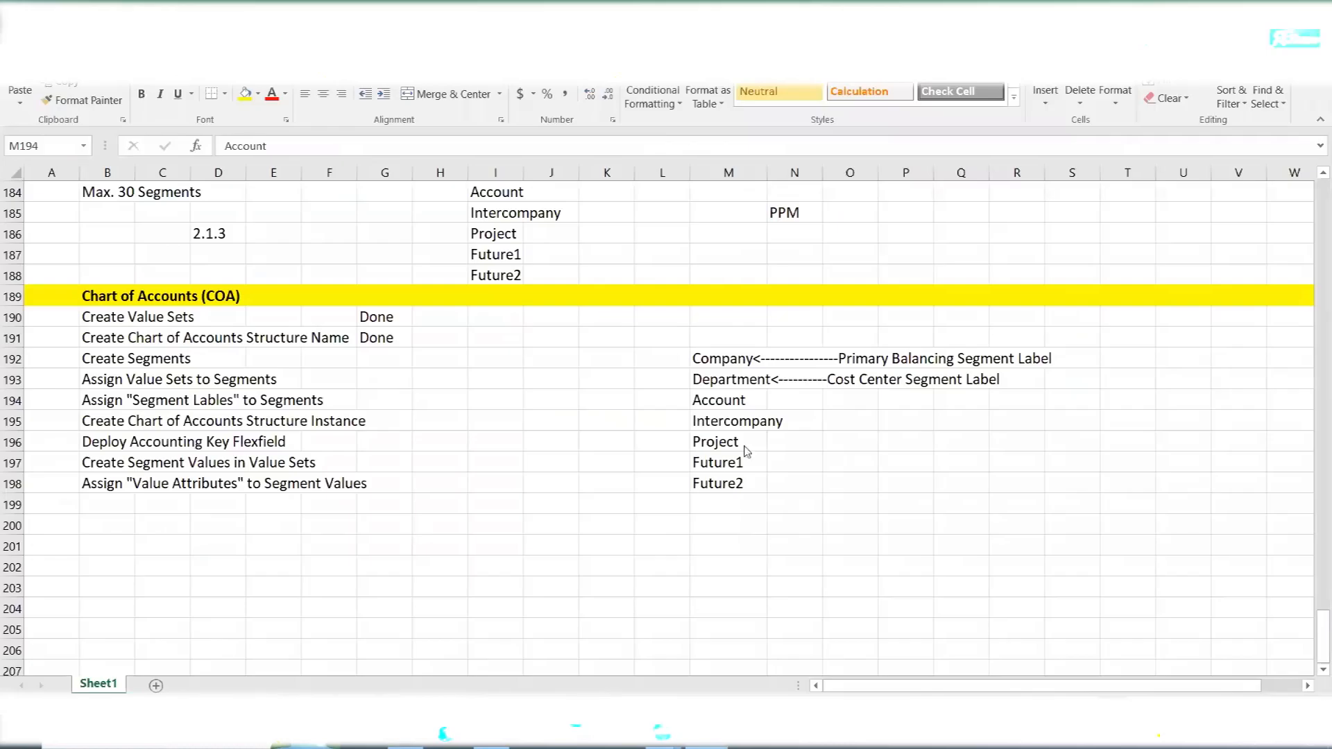
click(712, 395)
click(333, 148)
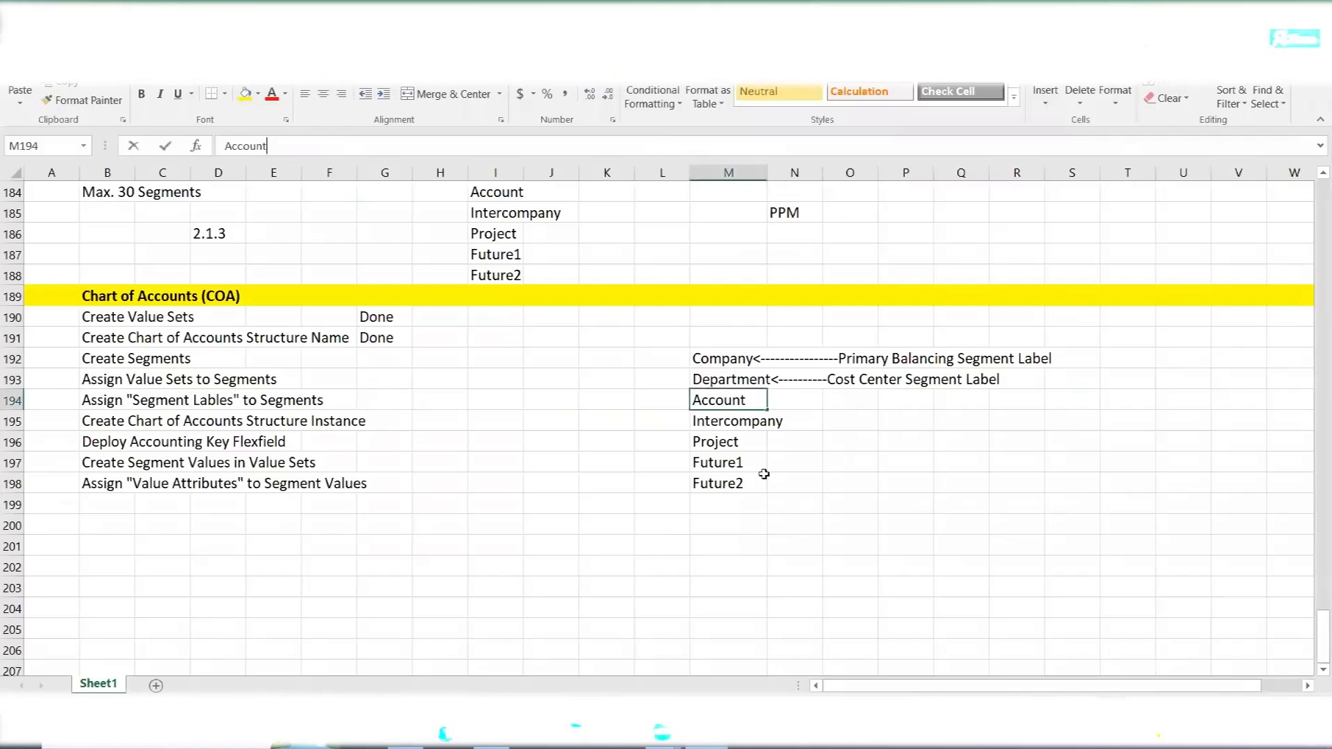
text(<)
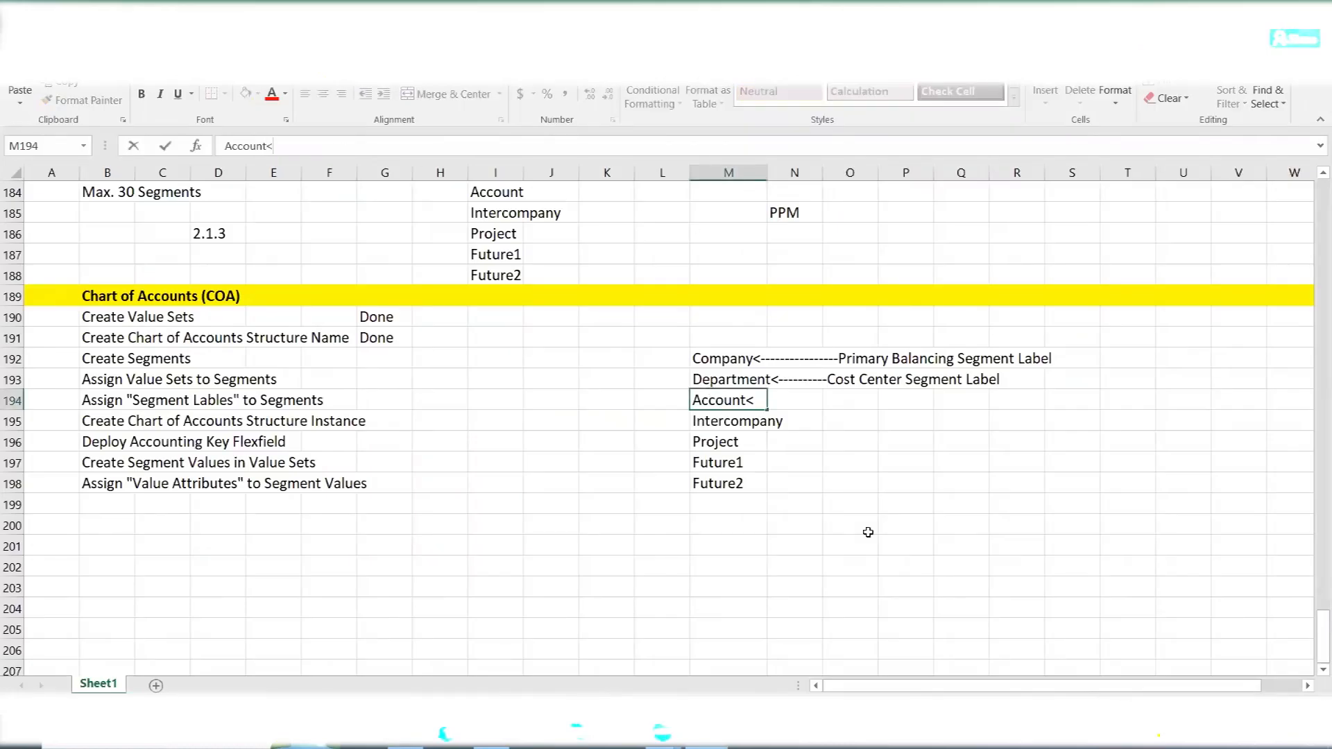
text(-------------Natural Account)
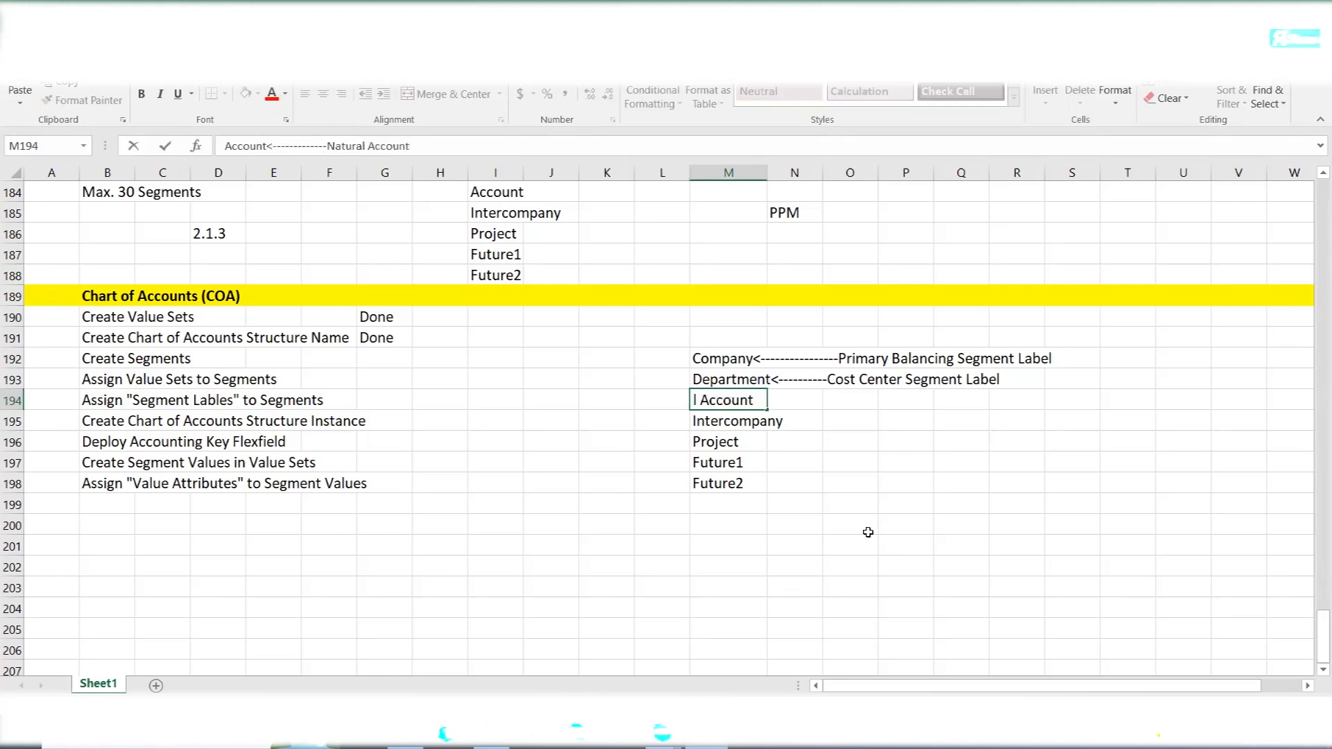
text( Segment Label)
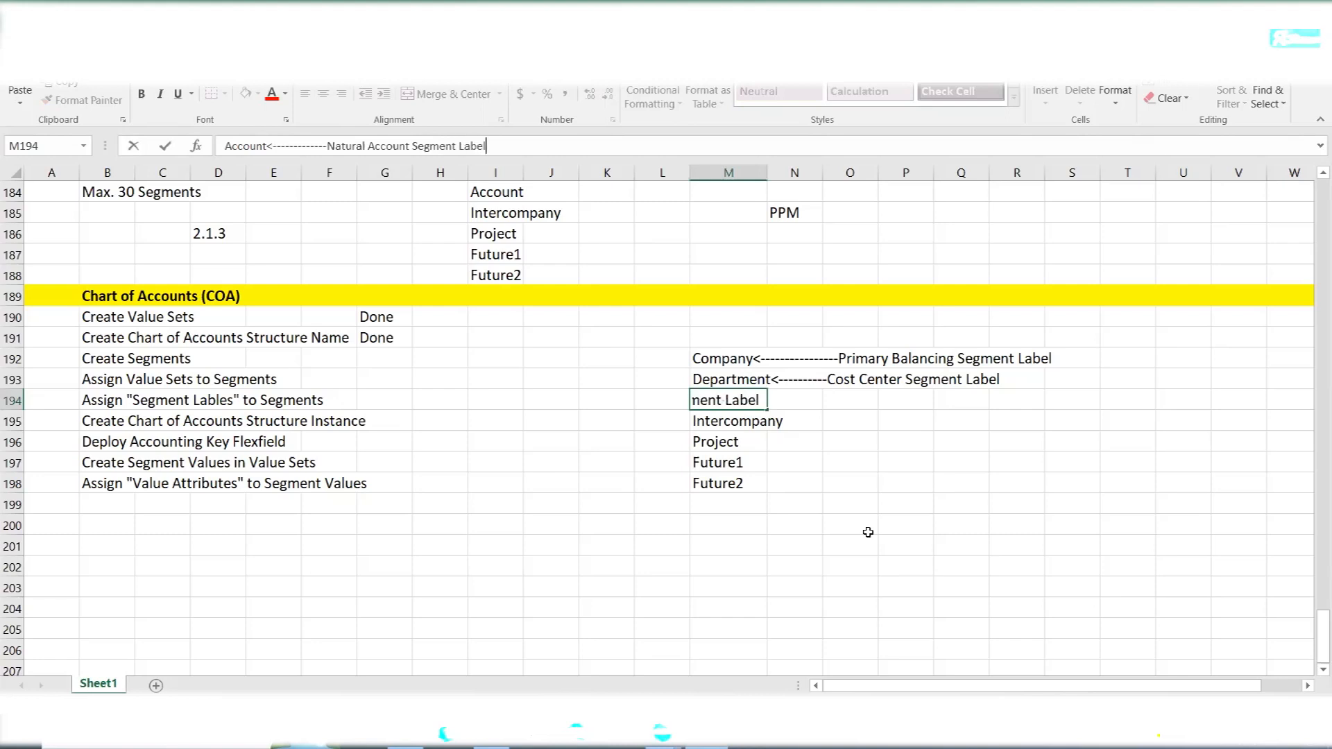
key(Tab)
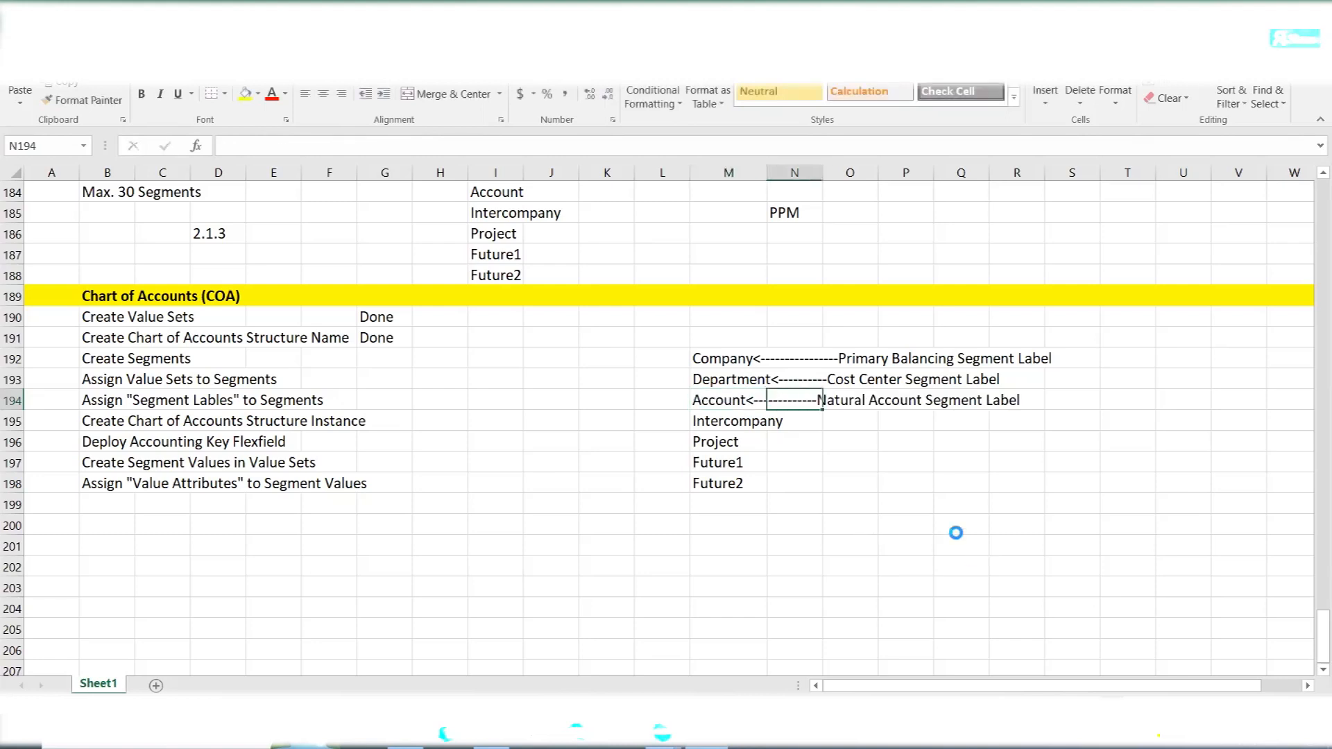
- Lengthen the dashed arrow between Account and Natural Account Segment Label in M194 by two dashes
click(722, 401)
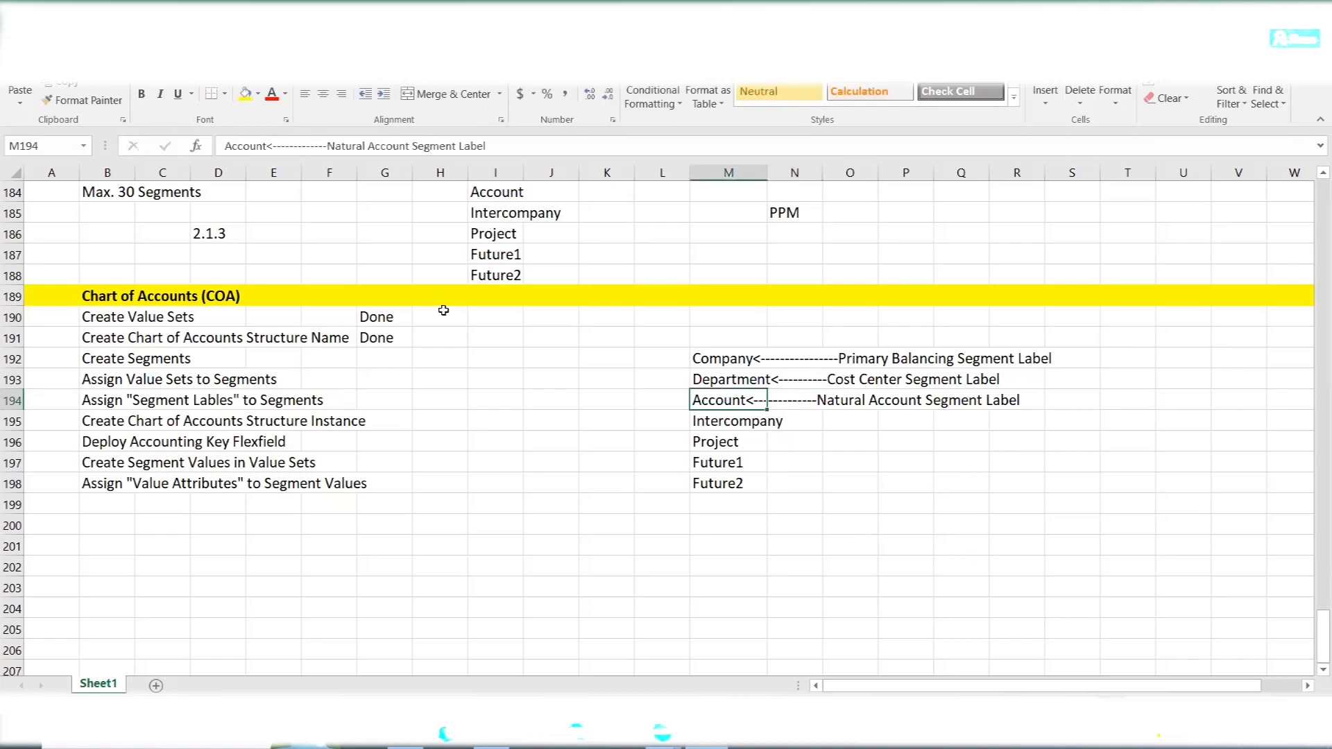
click(303, 147)
text(--)
key(Tab)
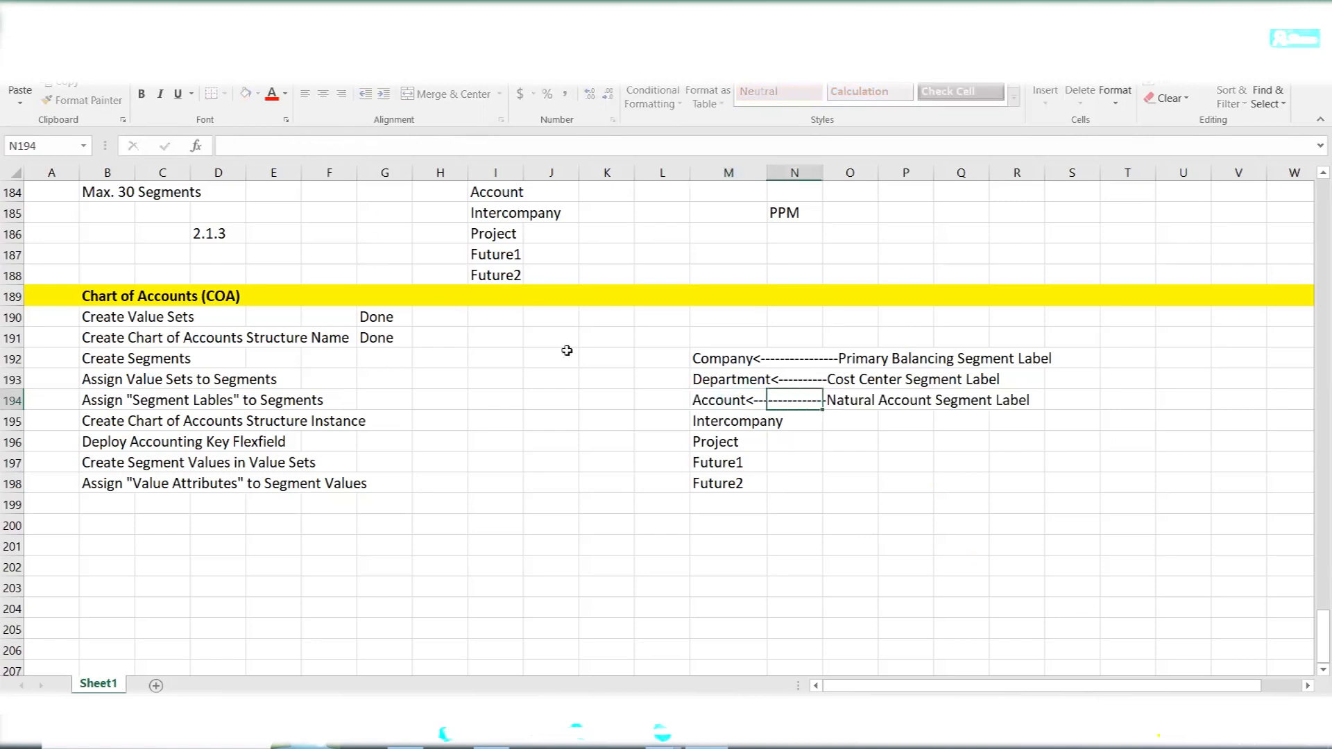
click(817, 466)
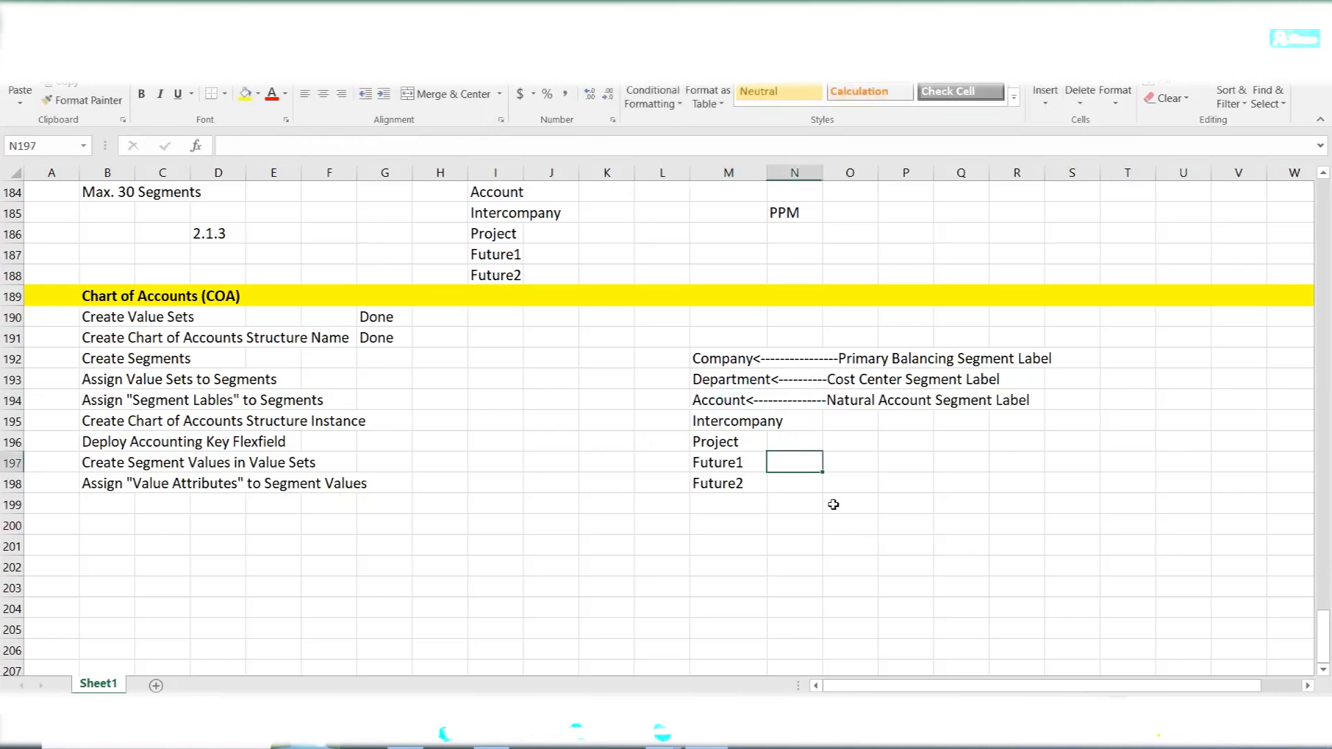
- Switch to Oracle, assign the Natural Account Segment label to the Account segment, and save and close it
key(alt+Tab)
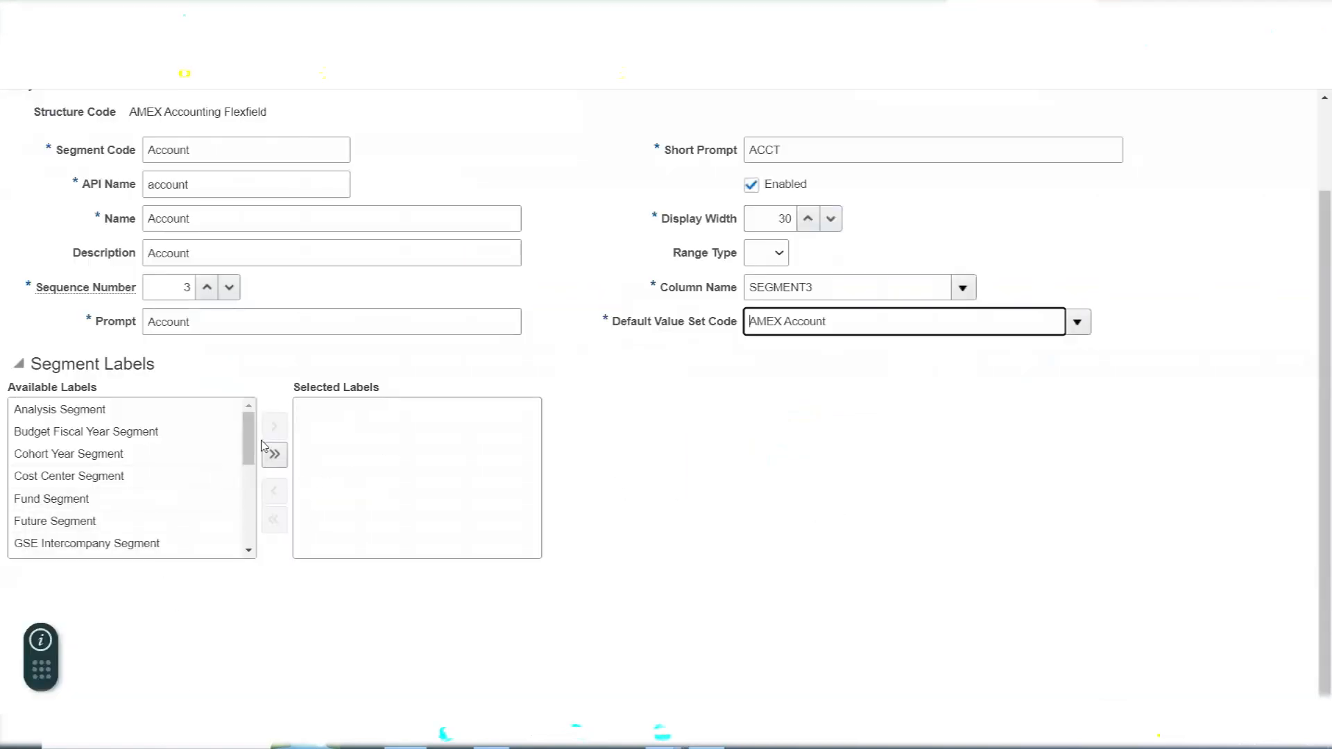
drag(250, 434, 251, 500)
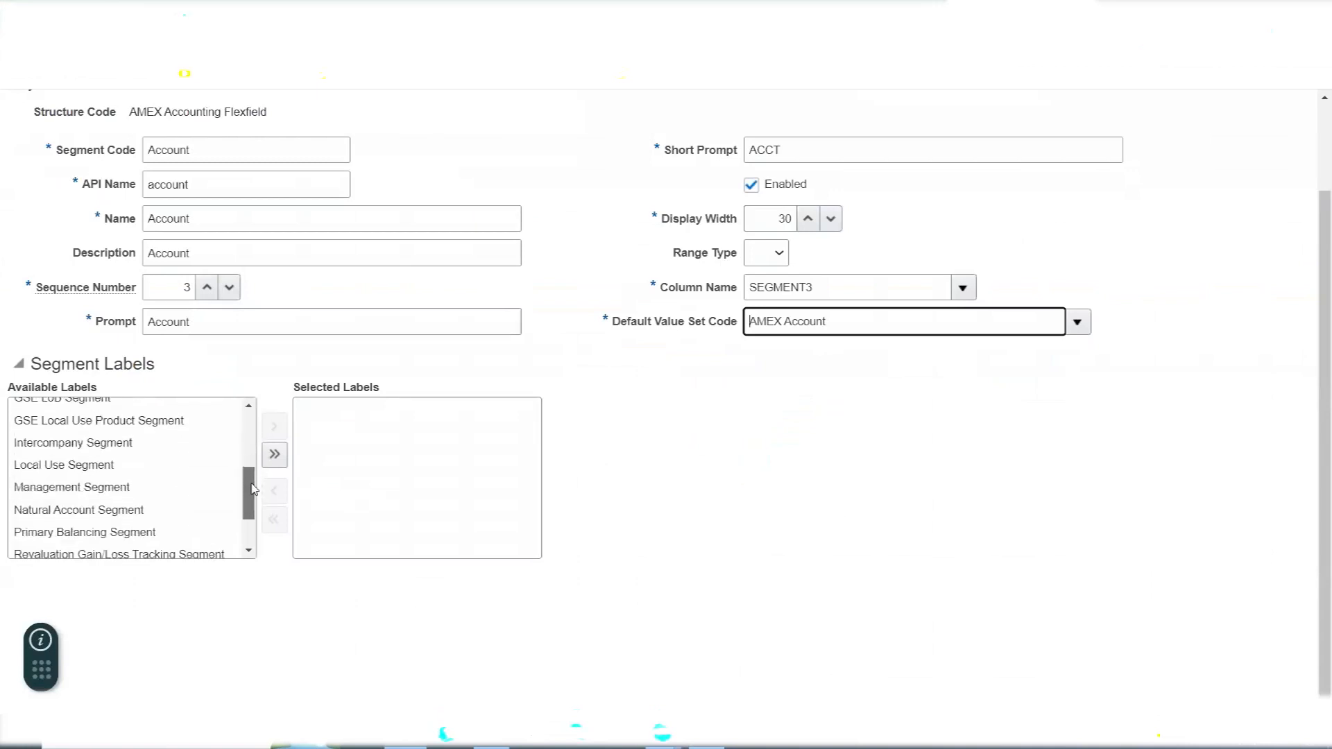
double_click(140, 510)
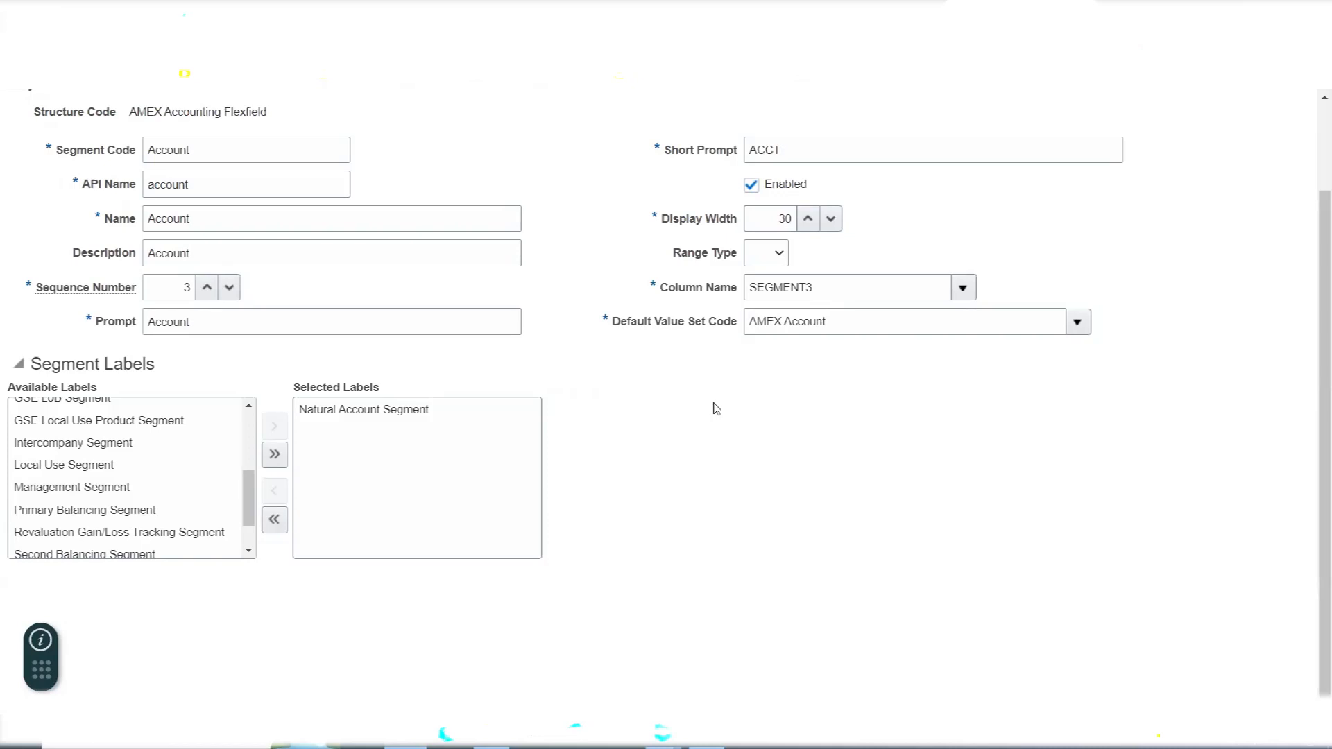
scroll(695, 425, up, 2)
click(1201, 161)
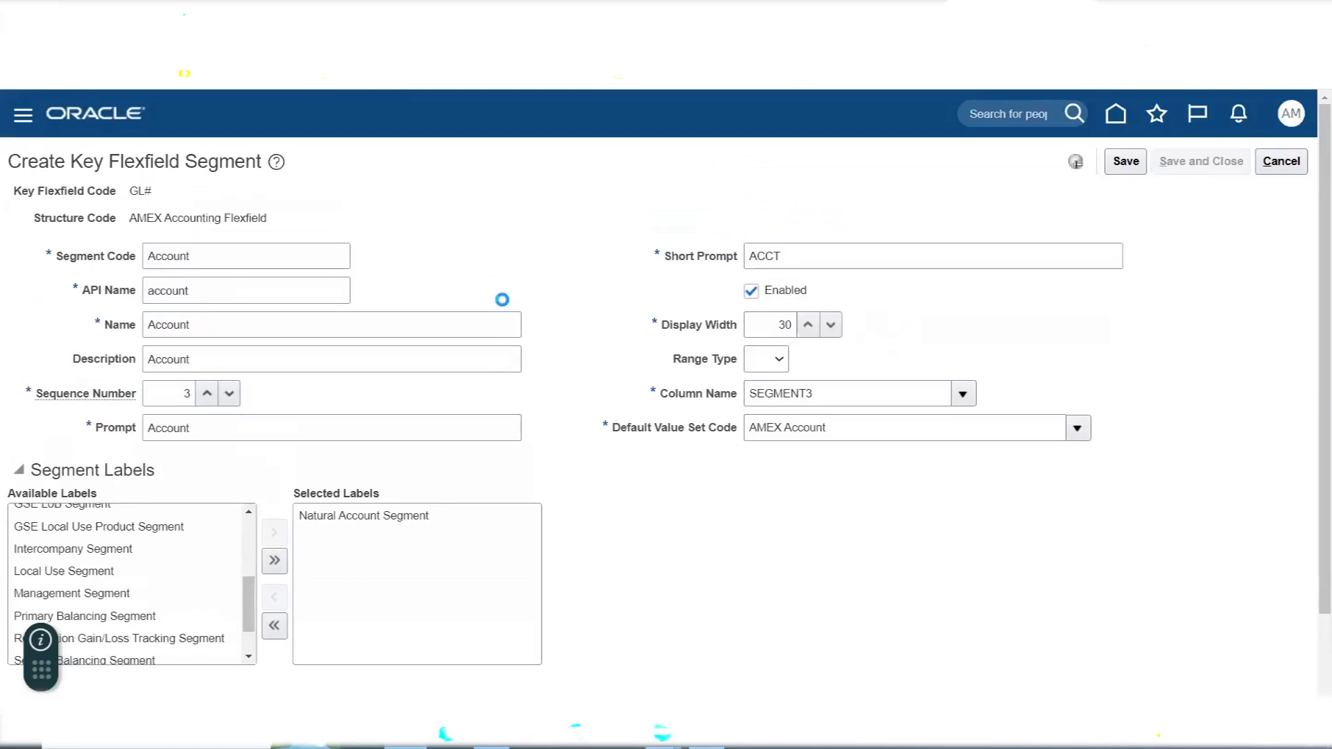
- Look up the Intercompany entry in the Excel notes and start creating a new key flexfield segment in Oracle
key(alt+Tab)
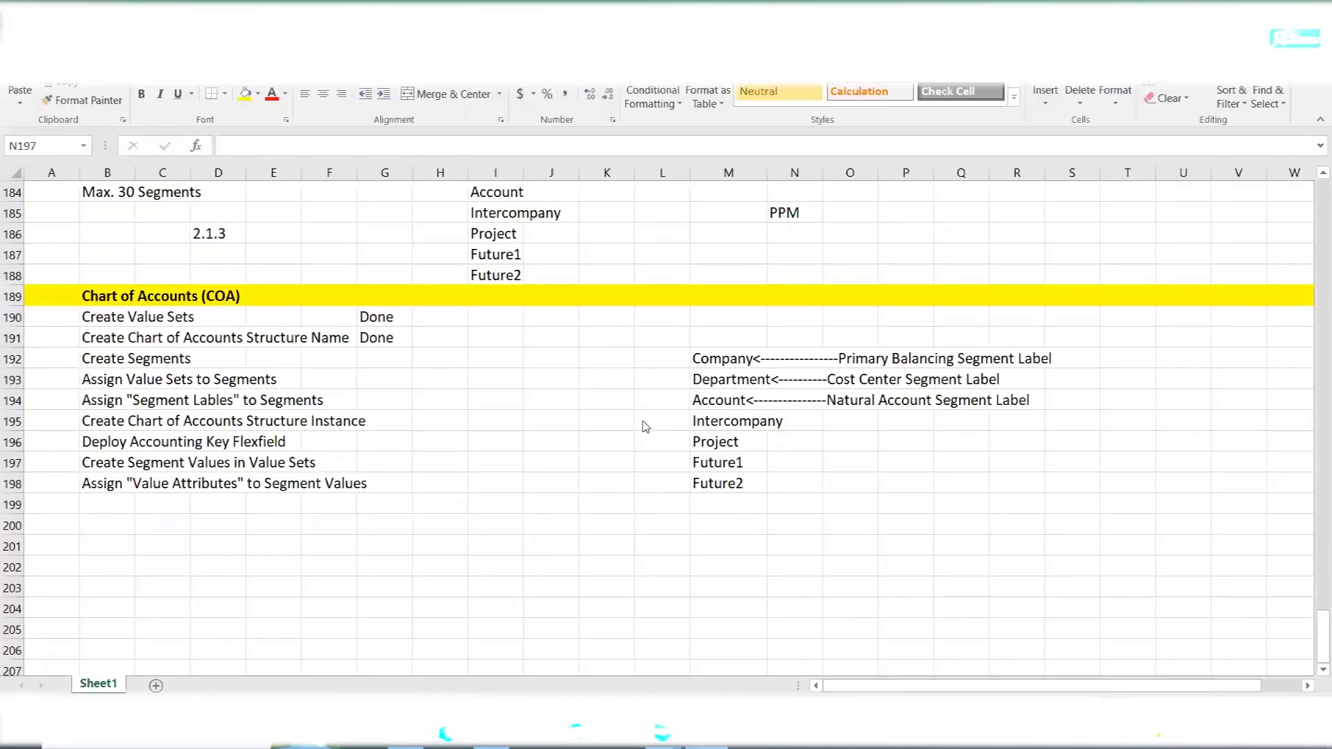
click(705, 414)
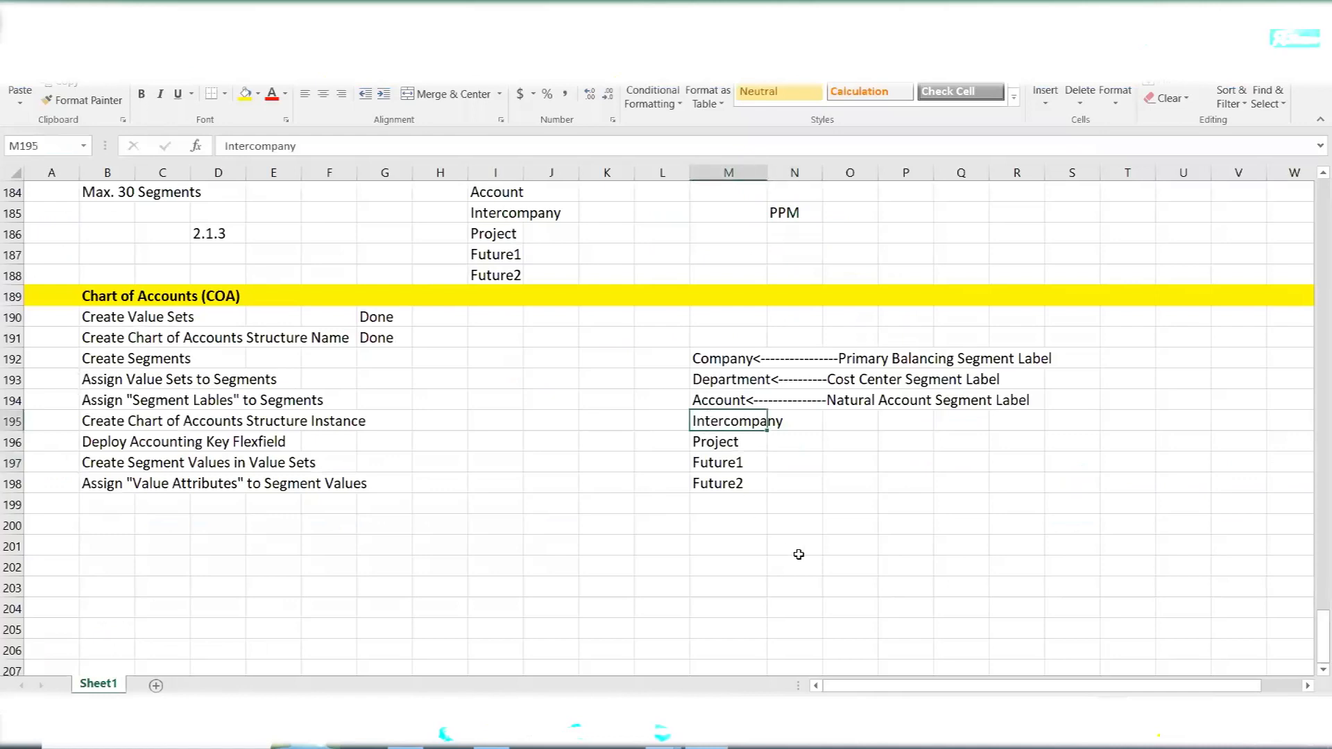
key(alt+Tab)
click(222, 429)
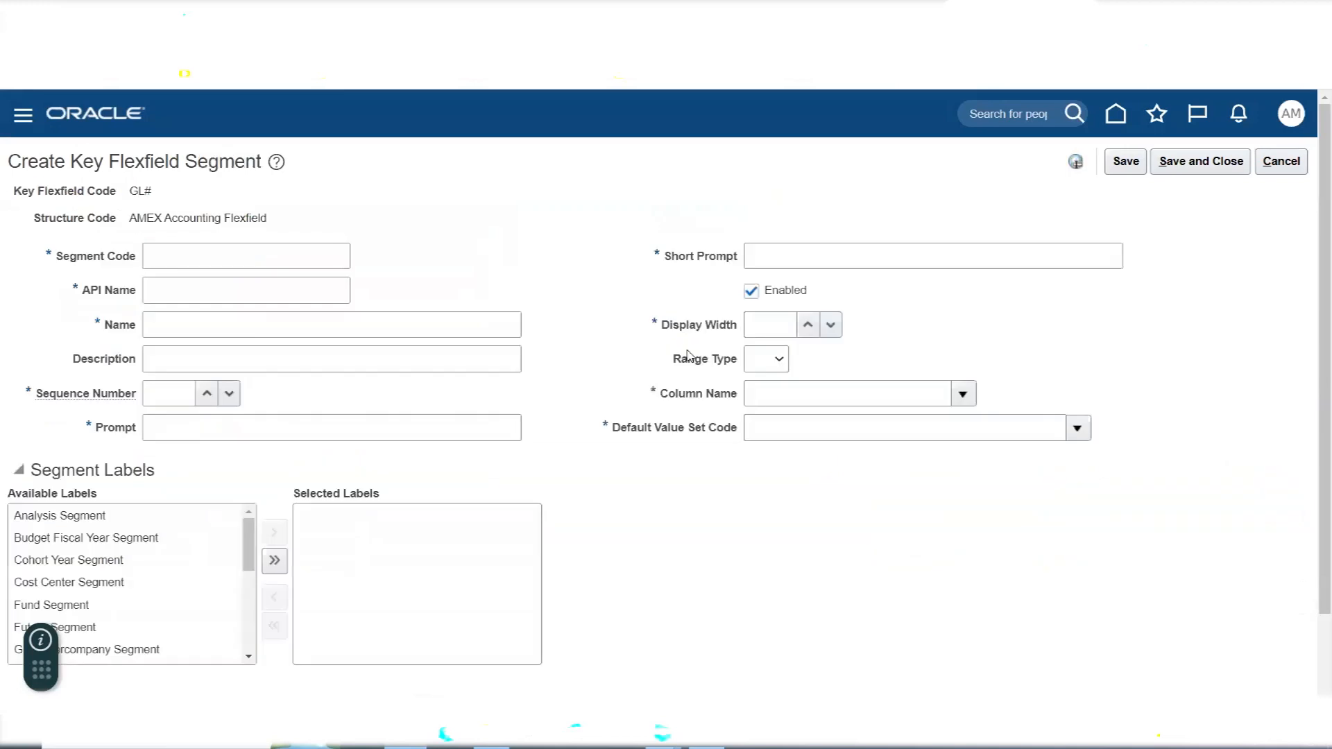
- Enter Intercompany as the new segment's code, name and description
click(160, 262)
text(Interco)
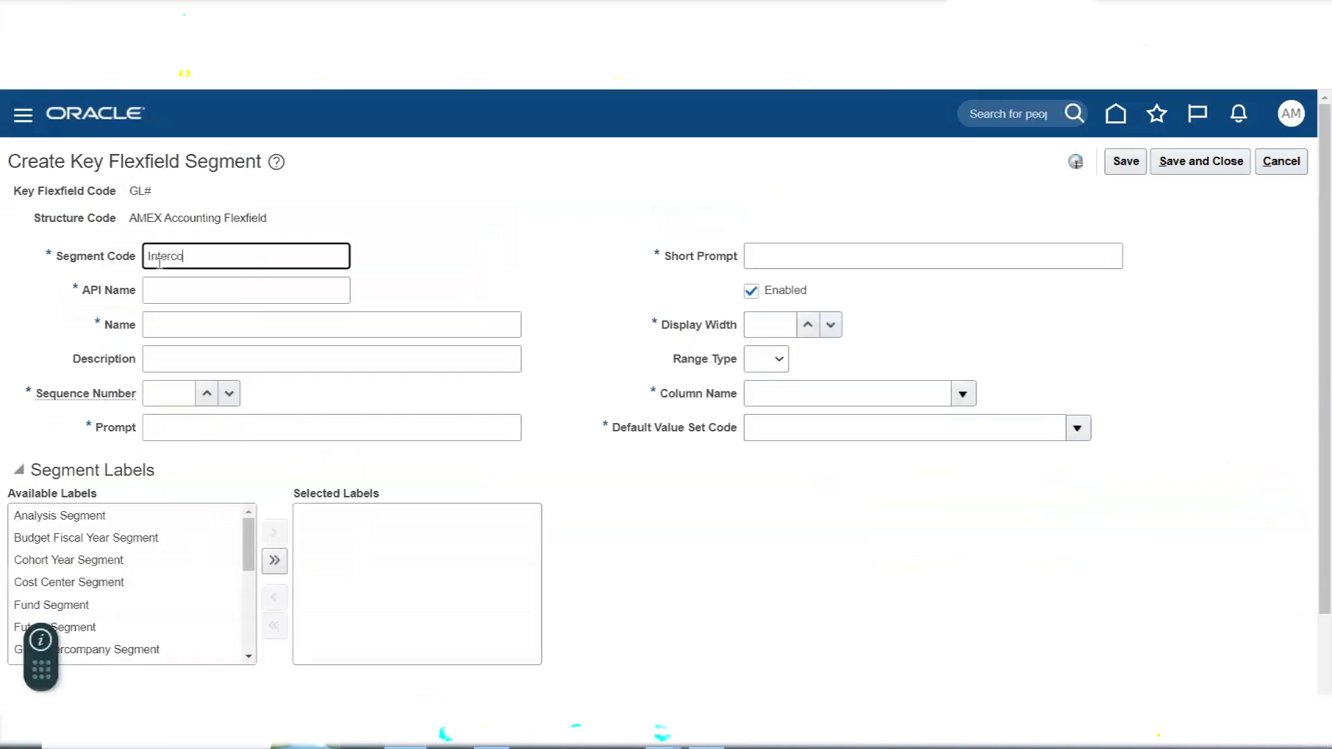
text(mpany)
key(Tab)
key(shift+Tab)
key(ctrl+c)
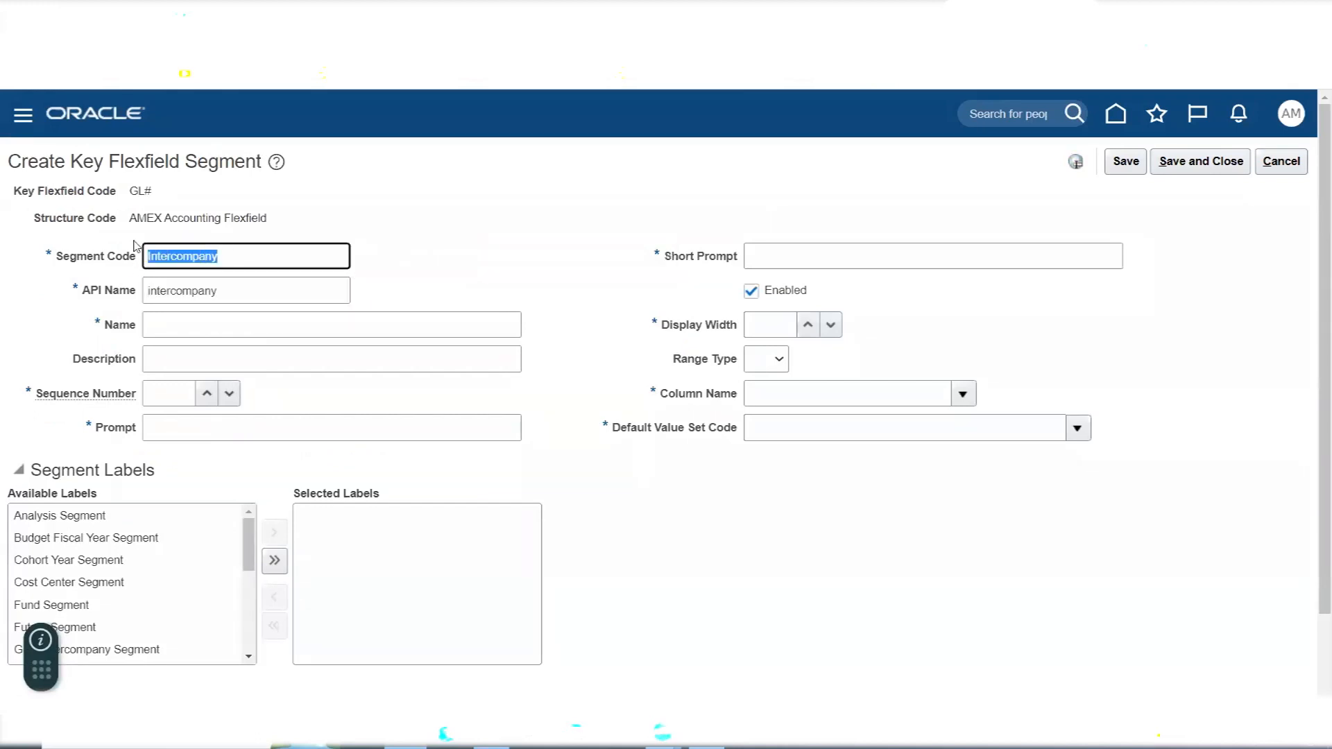
click(176, 326)
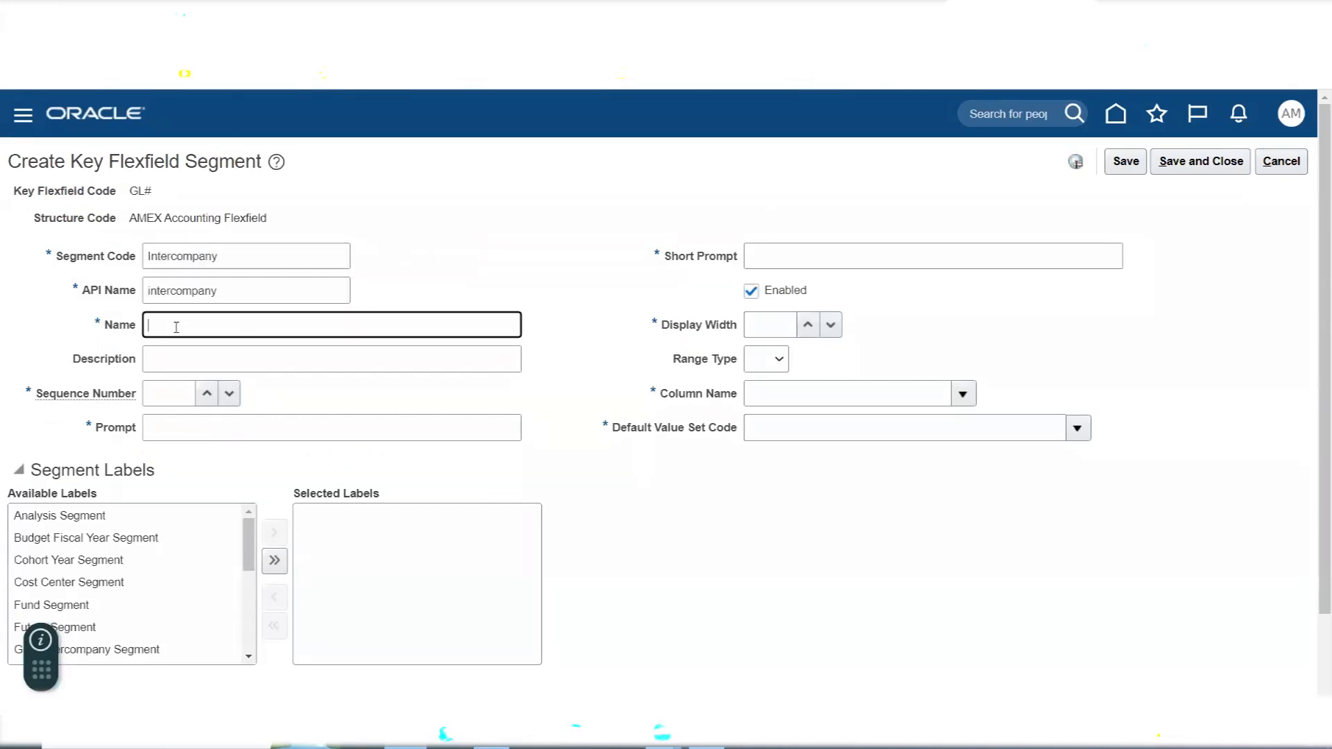
key(ctrl+v)
key(Tab)
key(ctrl+v)
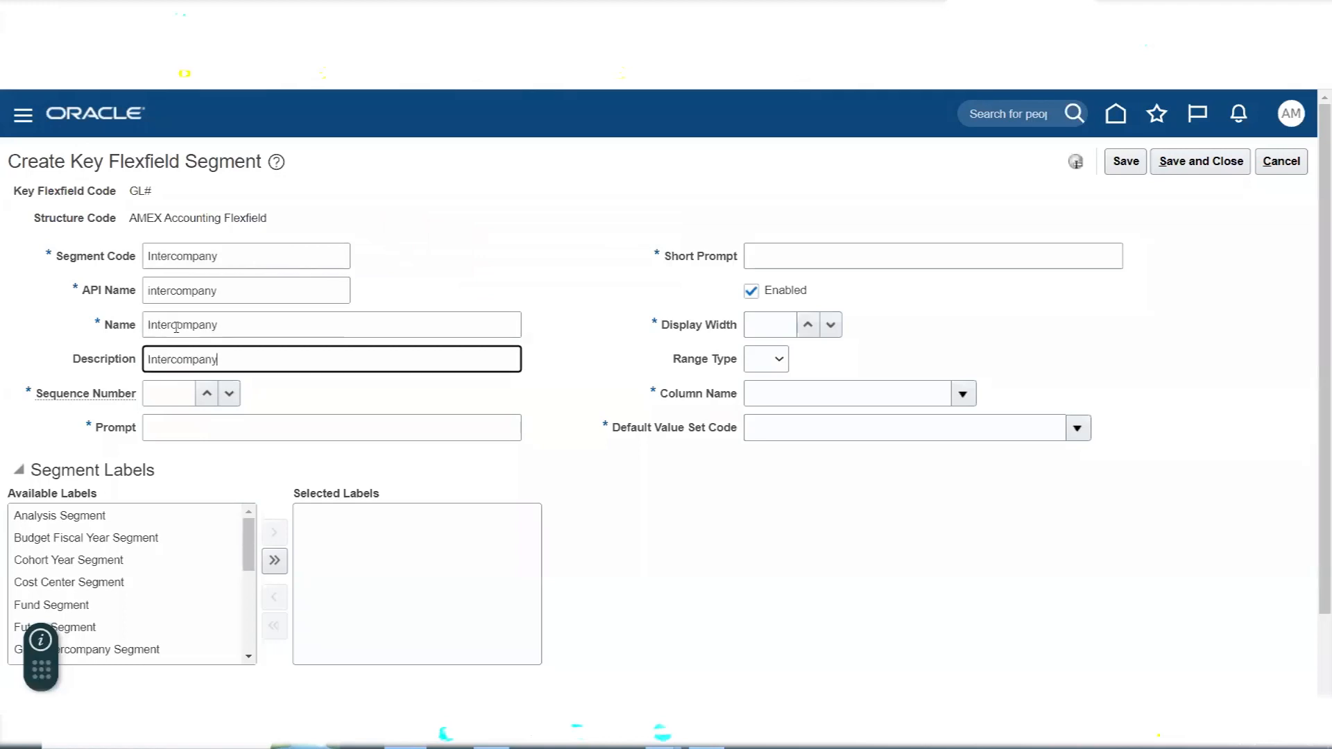
- Give the Intercompany segment sequence number 4, the prompt Intercompany and the short prompt INTR
click(175, 387)
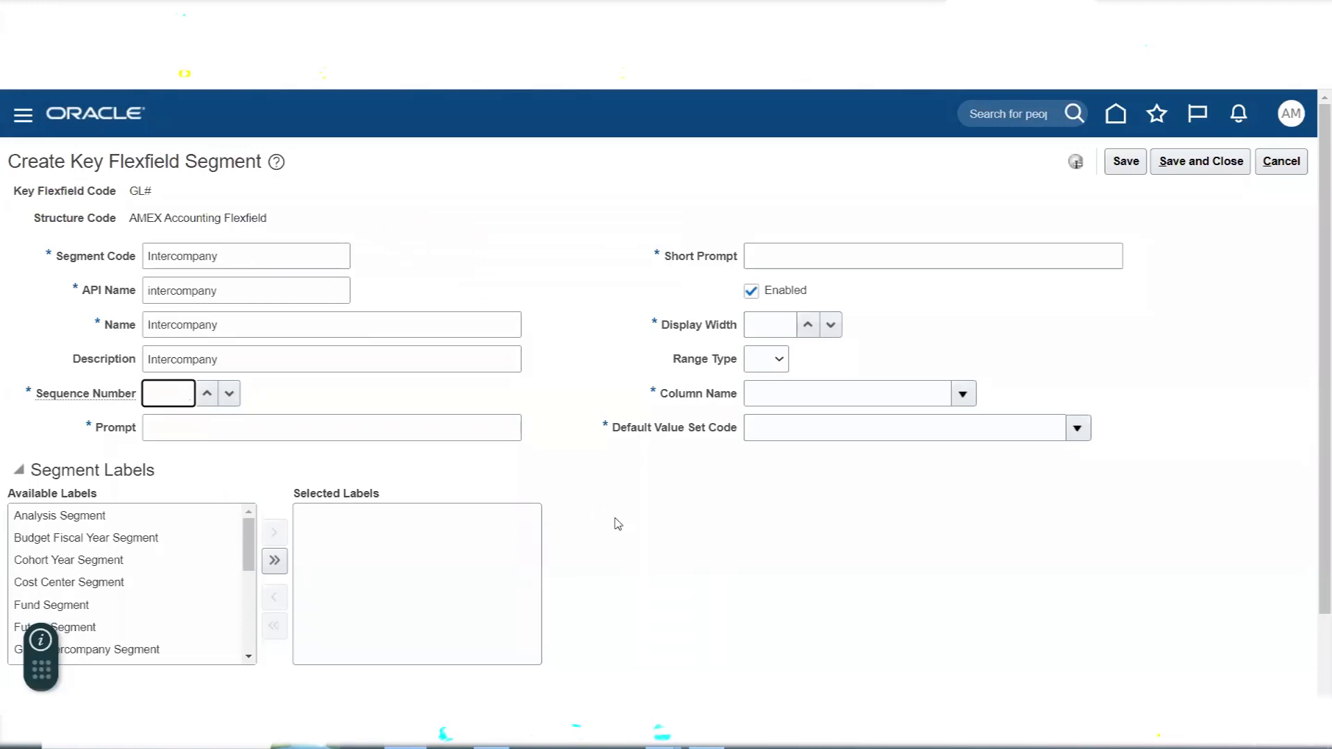
key(Tab)
key(ctrl+v)
click(877, 257)
text(INTR)
key(Tab)
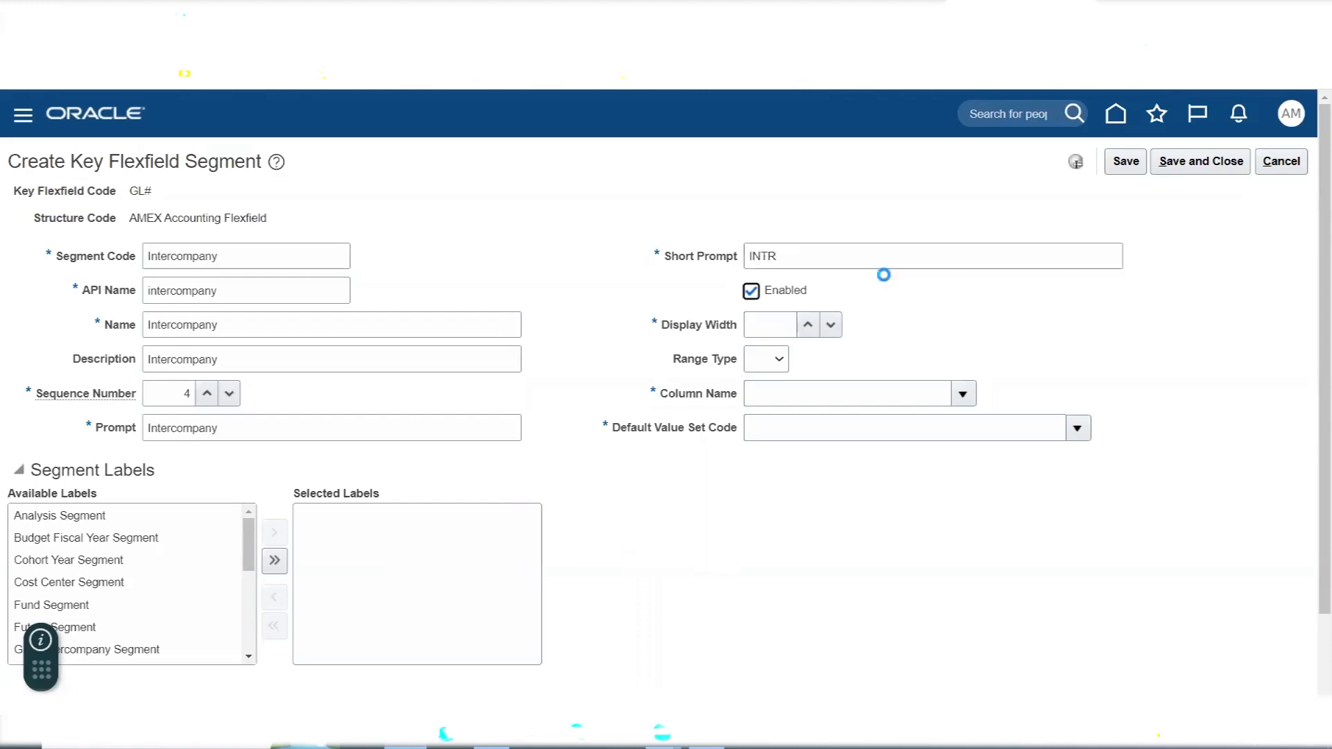
- Set the Intercompany segment's display width to 30 and choose SEGMENT4 as its column name
click(780, 321)
text(30)
key(Tab)
click(809, 406)
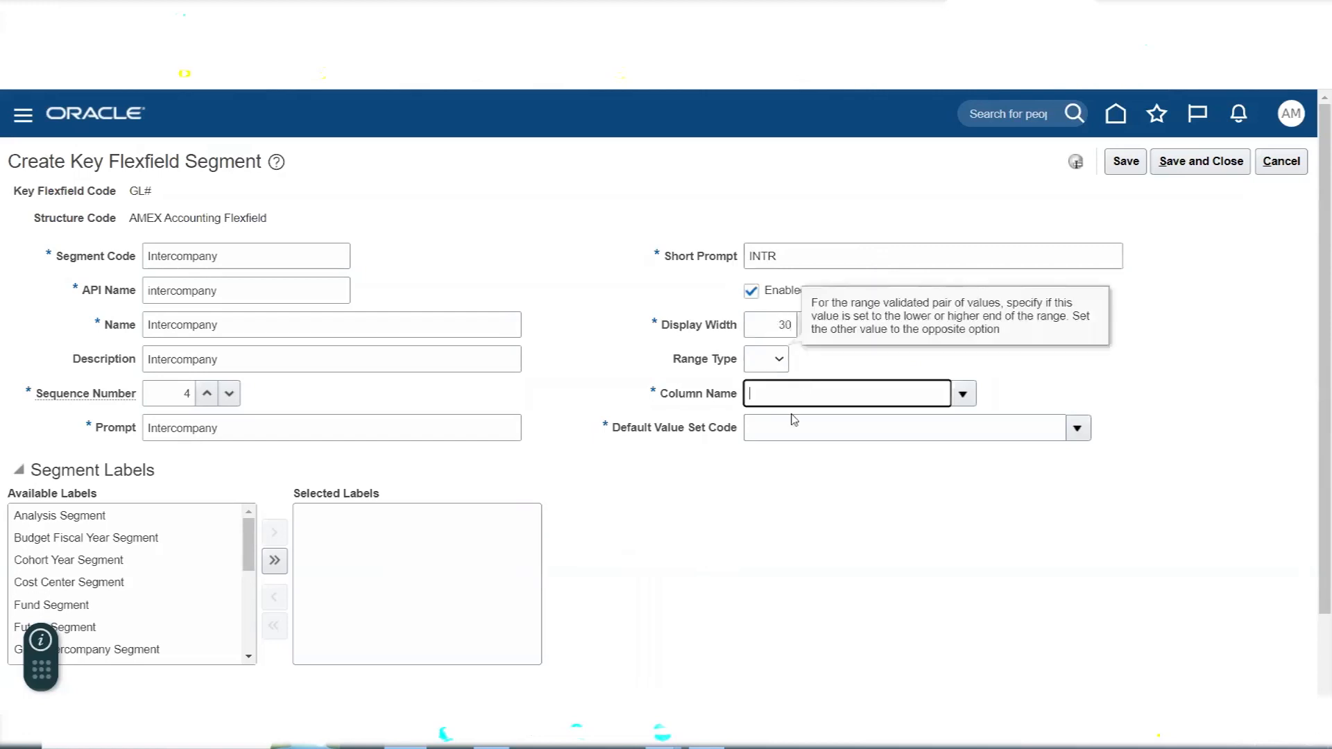
click(964, 395)
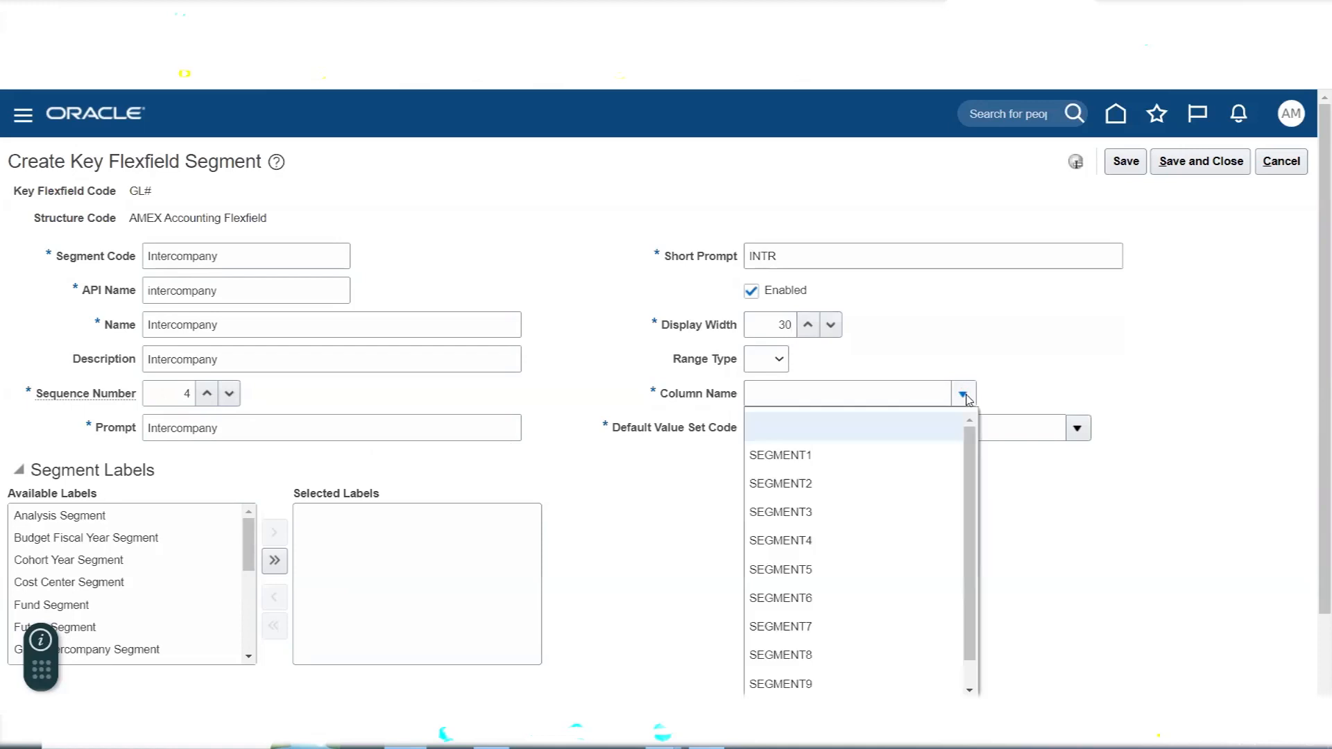
click(819, 539)
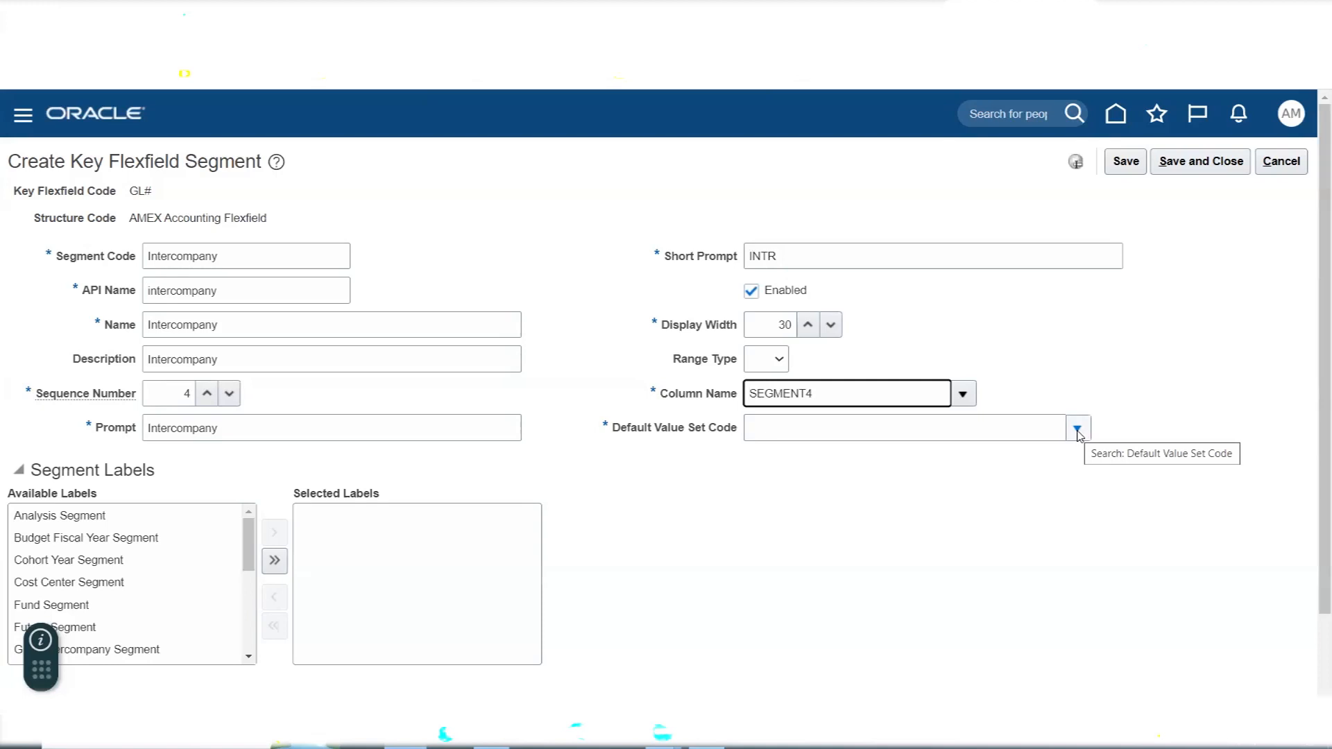
- Open the default value set choices for the Intercompany segment
click(1078, 430)
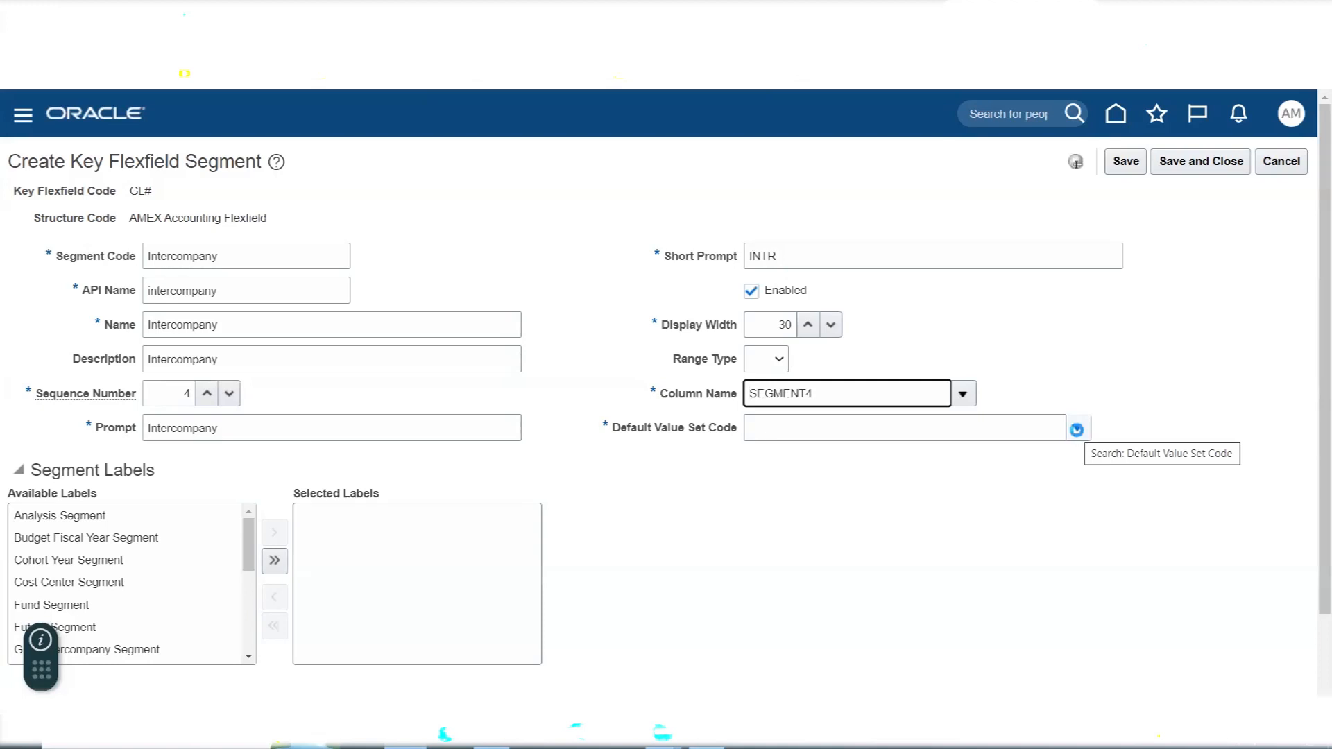
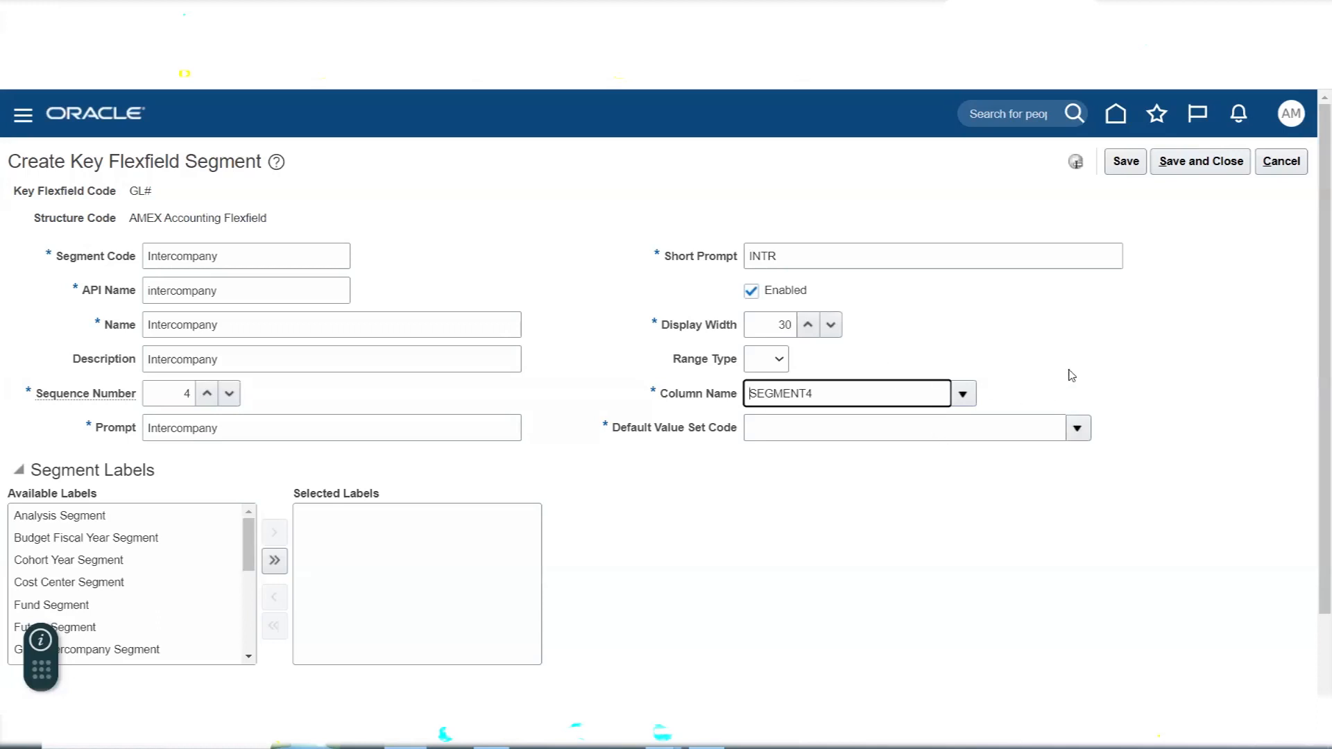
- Search the value sets for AMEX iNTER and assign AMEX Intercompany as the Intercompany segment's default value set
click(1078, 345)
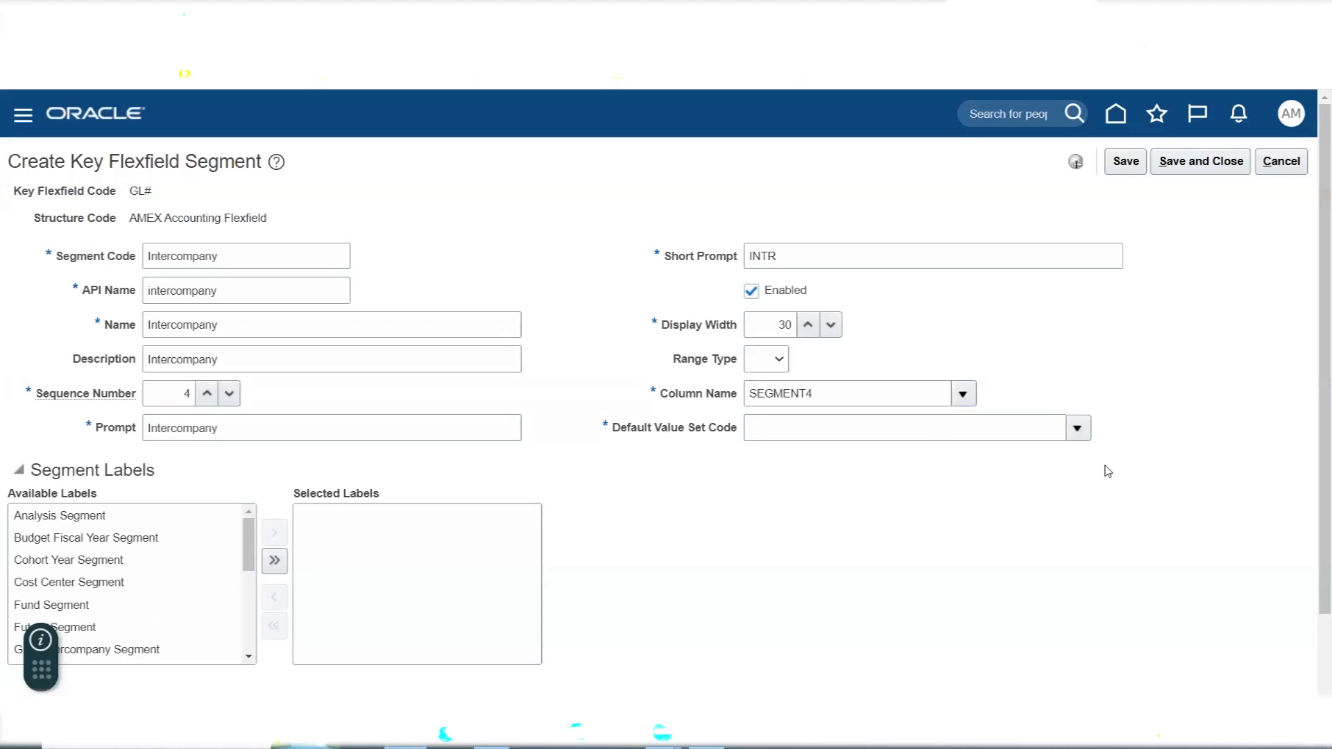
click(1077, 428)
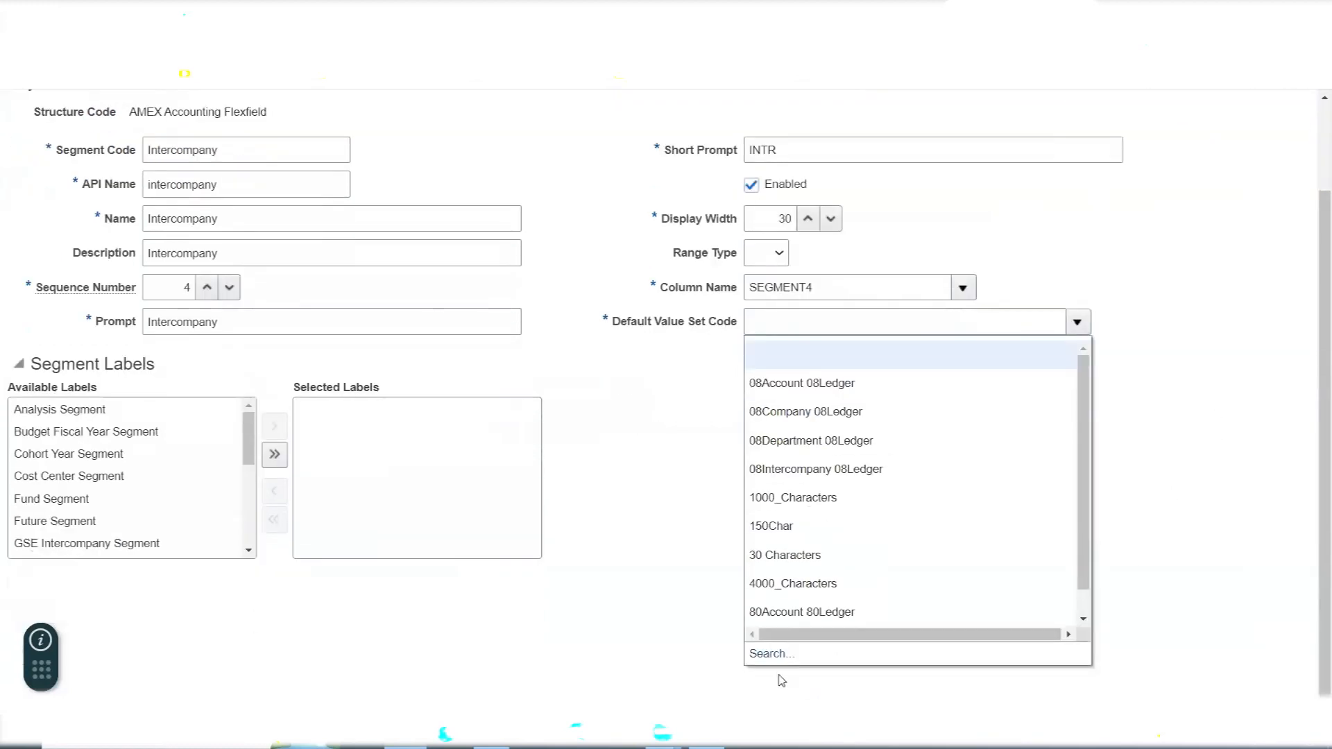
click(770, 653)
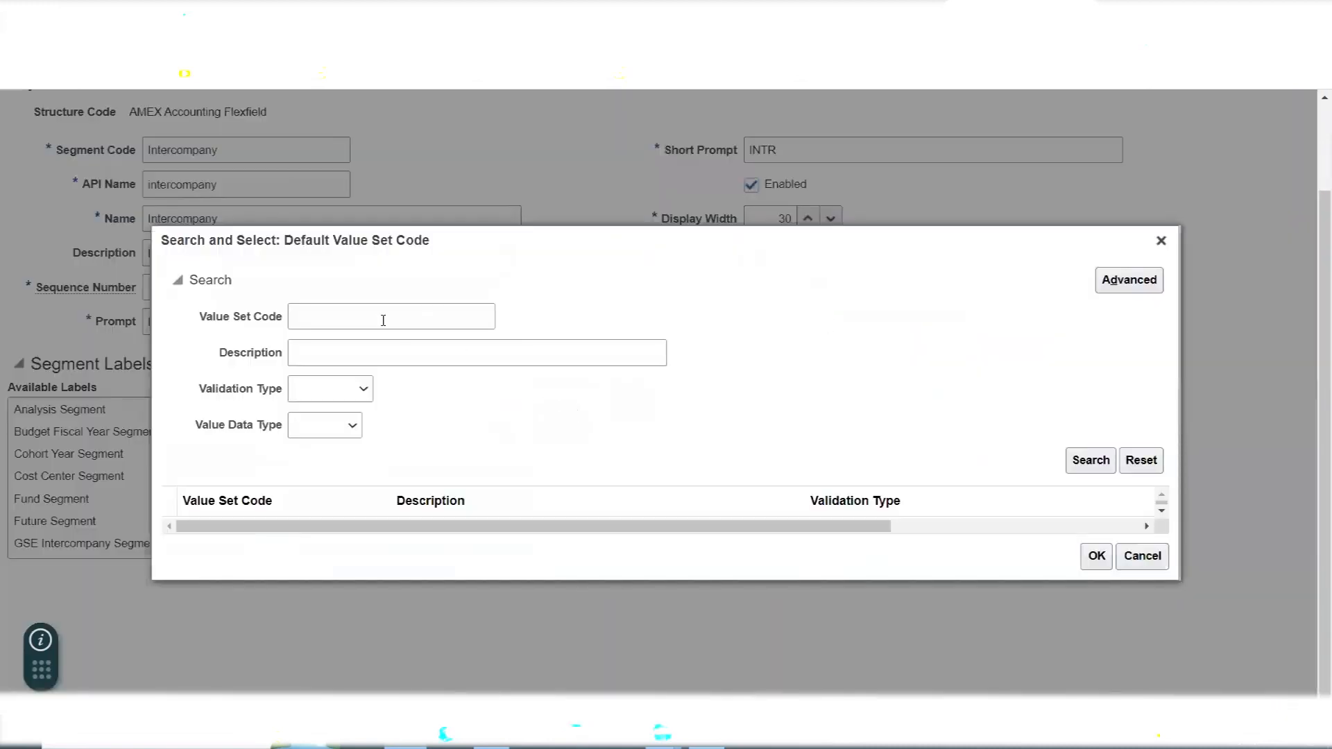
click(383, 320)
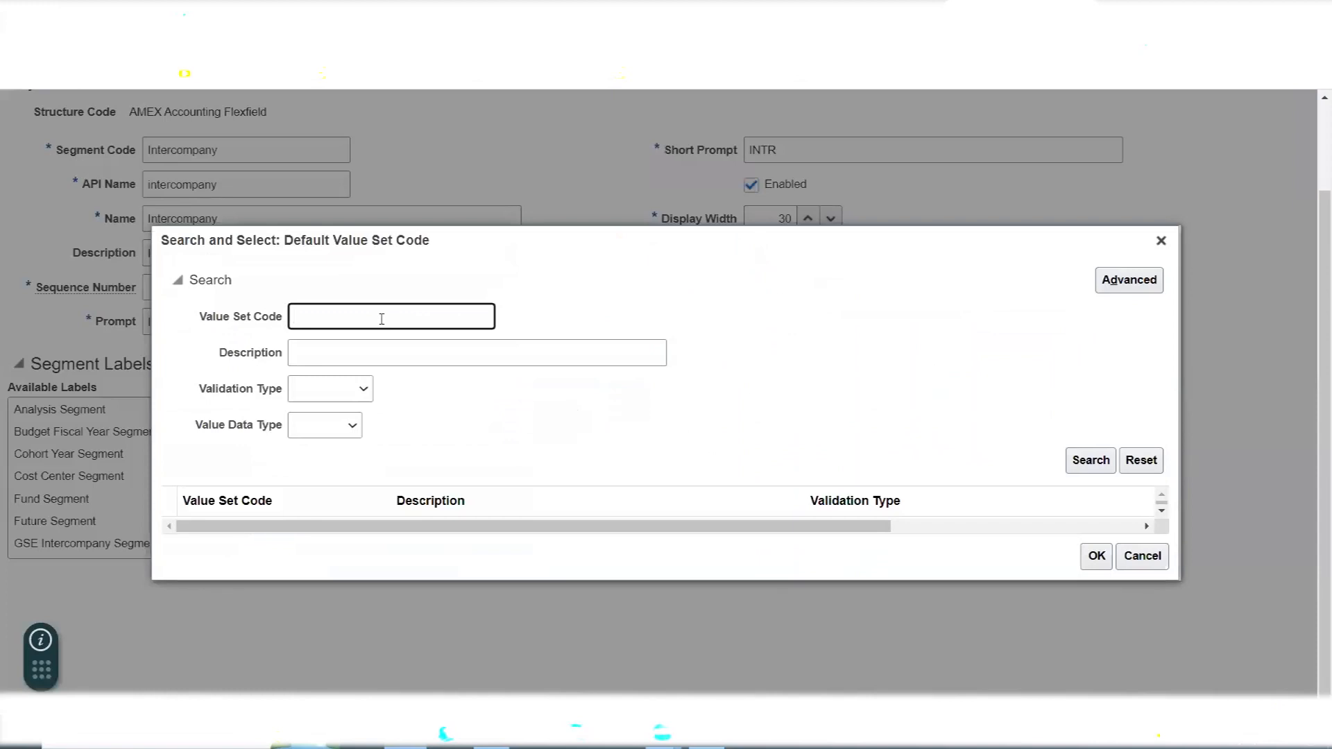
text(TER)
click(1109, 463)
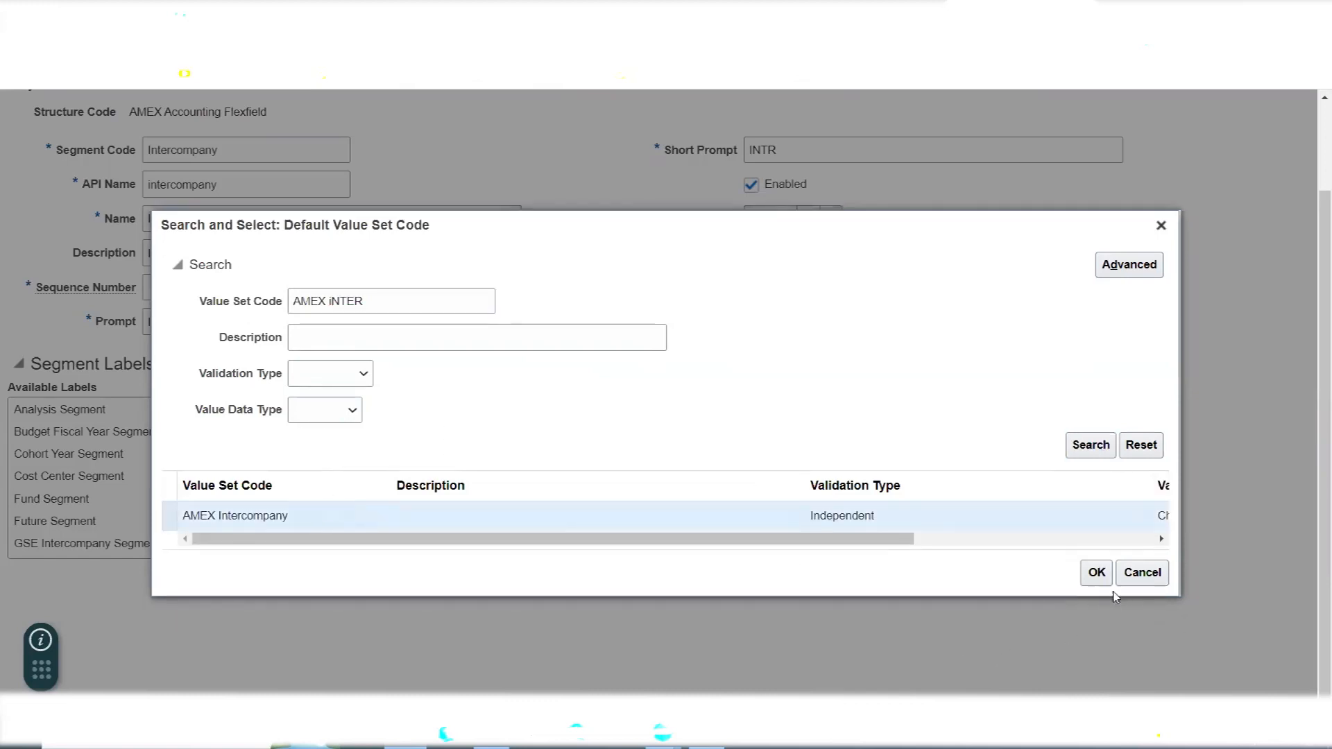
click(1097, 572)
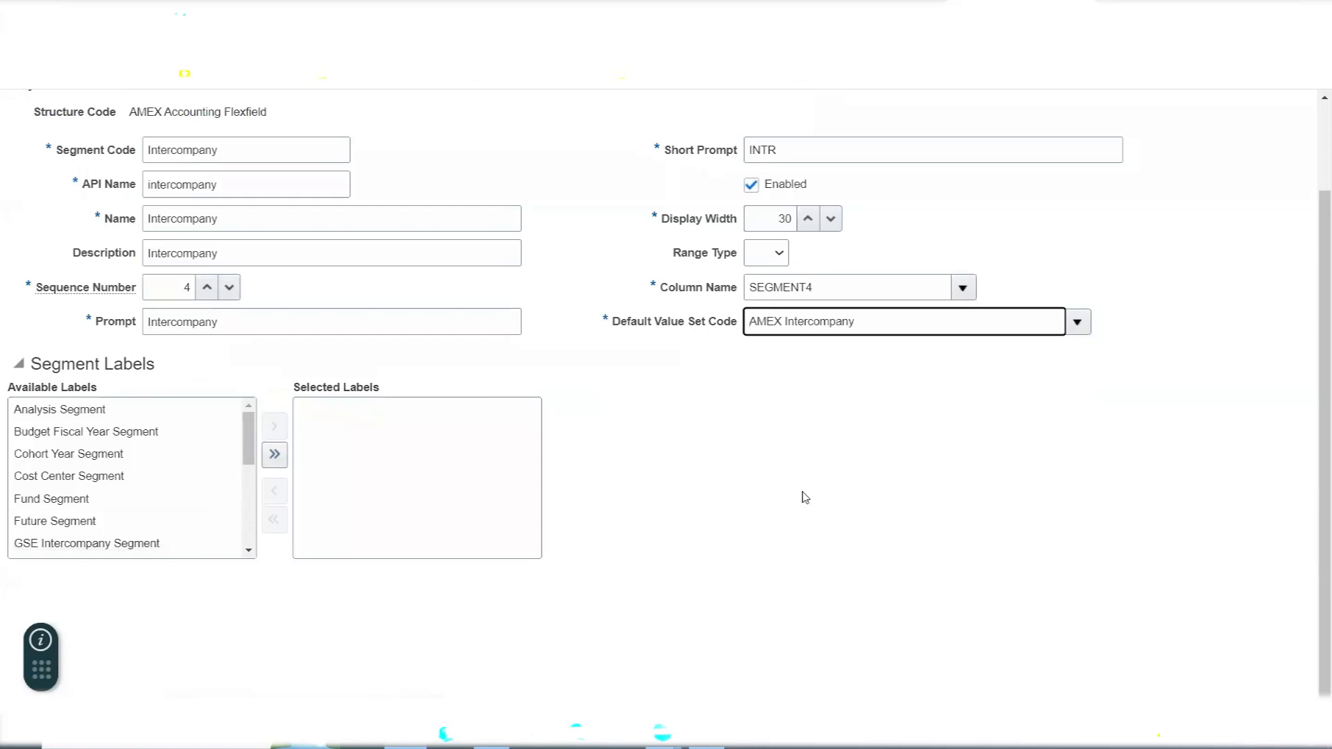
- Switch to the Excel notes and append a dashed arrow and "Intercompany Segment Label" to the Intercompany entry in M195
key(alt+Tab)
click(739, 429)
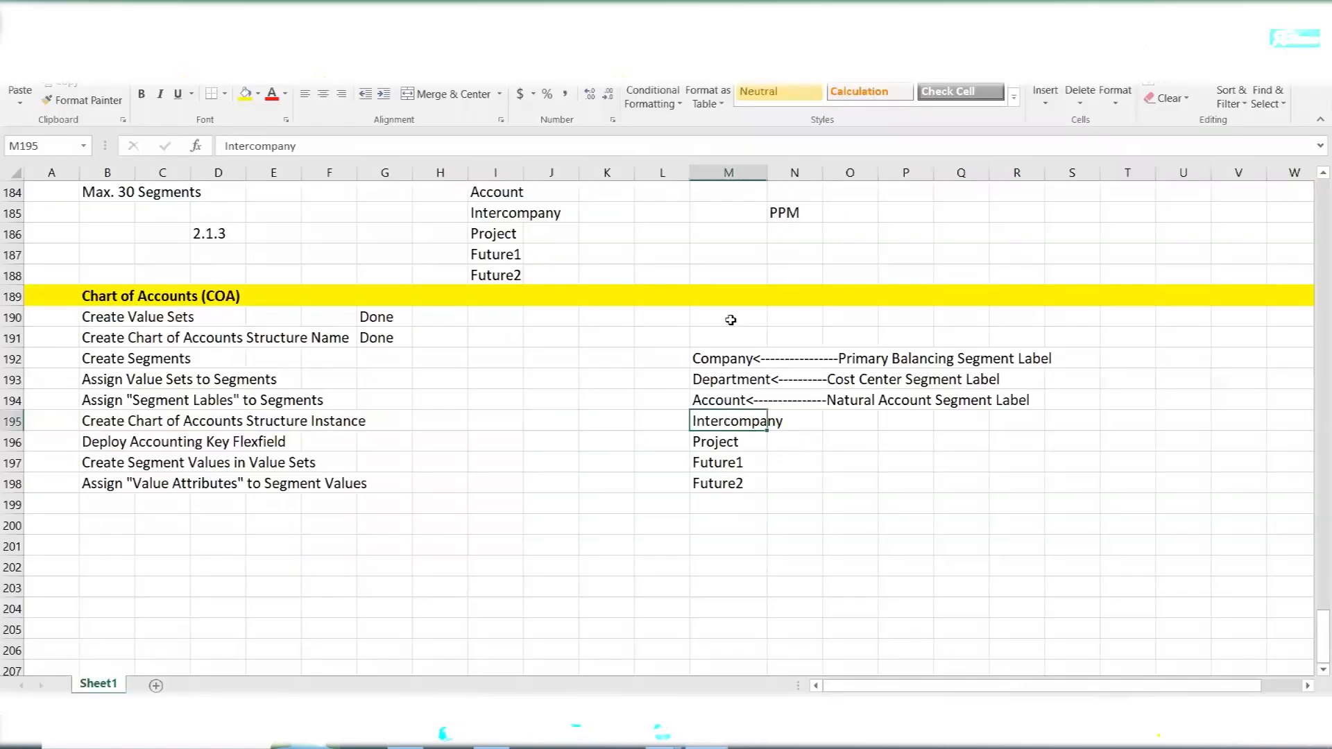
click(339, 148)
text(<---------------iNTER)
key(BackSpace)
key(BackSpace)
key(BackSpace)
key(BackSpace)
text(ntercompany Segment Labe)
key(Tab)
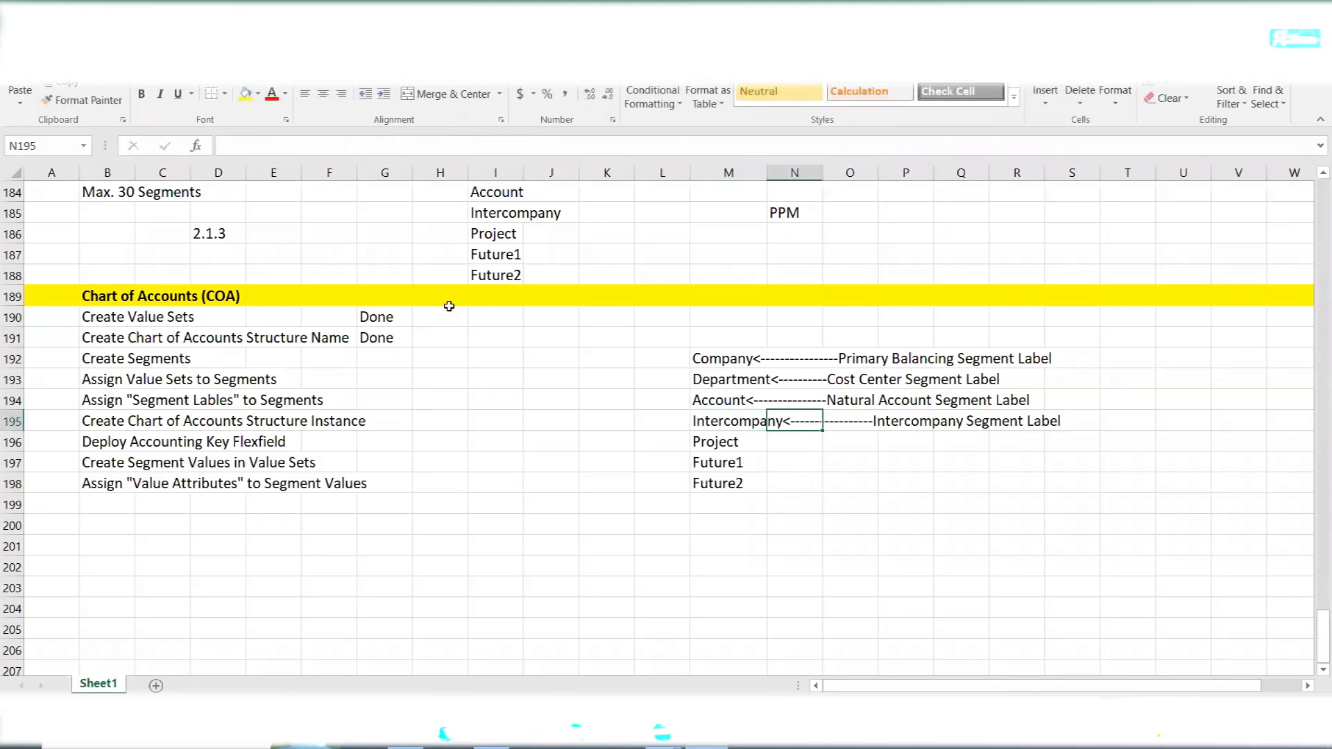
- Shorten the dashed arrow in the Intercompany note and select the four labelled segment rows, M192 to S195
click(729, 418)
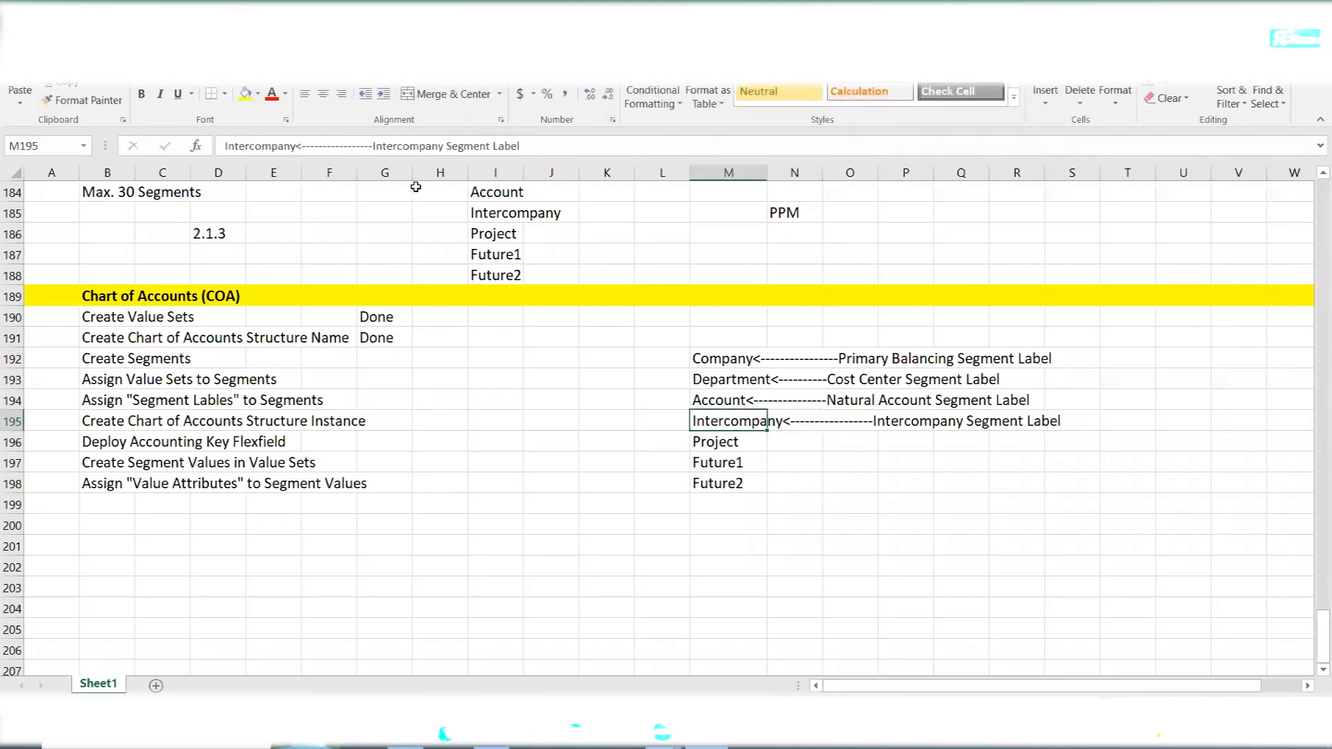
click(347, 145)
key(BackSpace)
key(BackSpace)
key(BackSpace)
key(BackSpace)
key(BackSpace)
key(BackSpace)
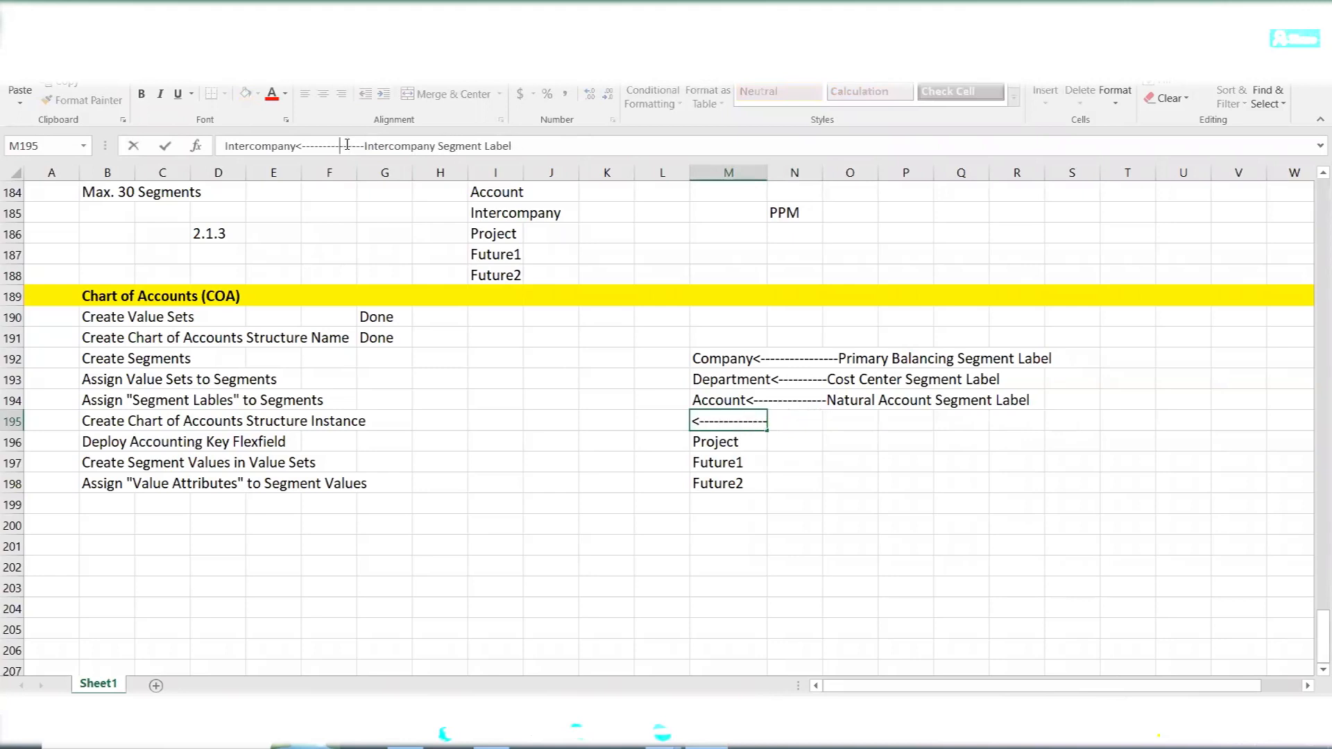
click(721, 607)
drag(713, 357, 1048, 418)
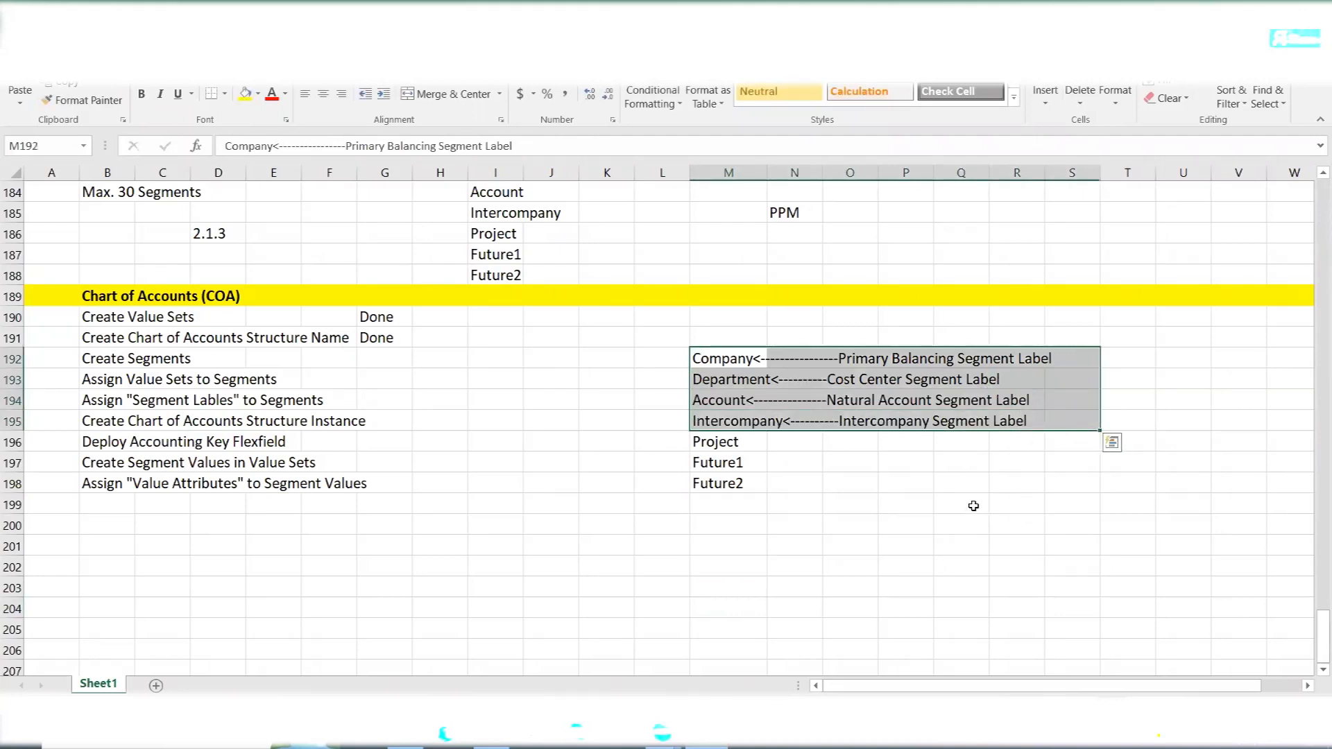
- Switch back to Oracle Fusion, assign the Intercompany Segment label to the segment, and save and close it
key(alt+Tab)
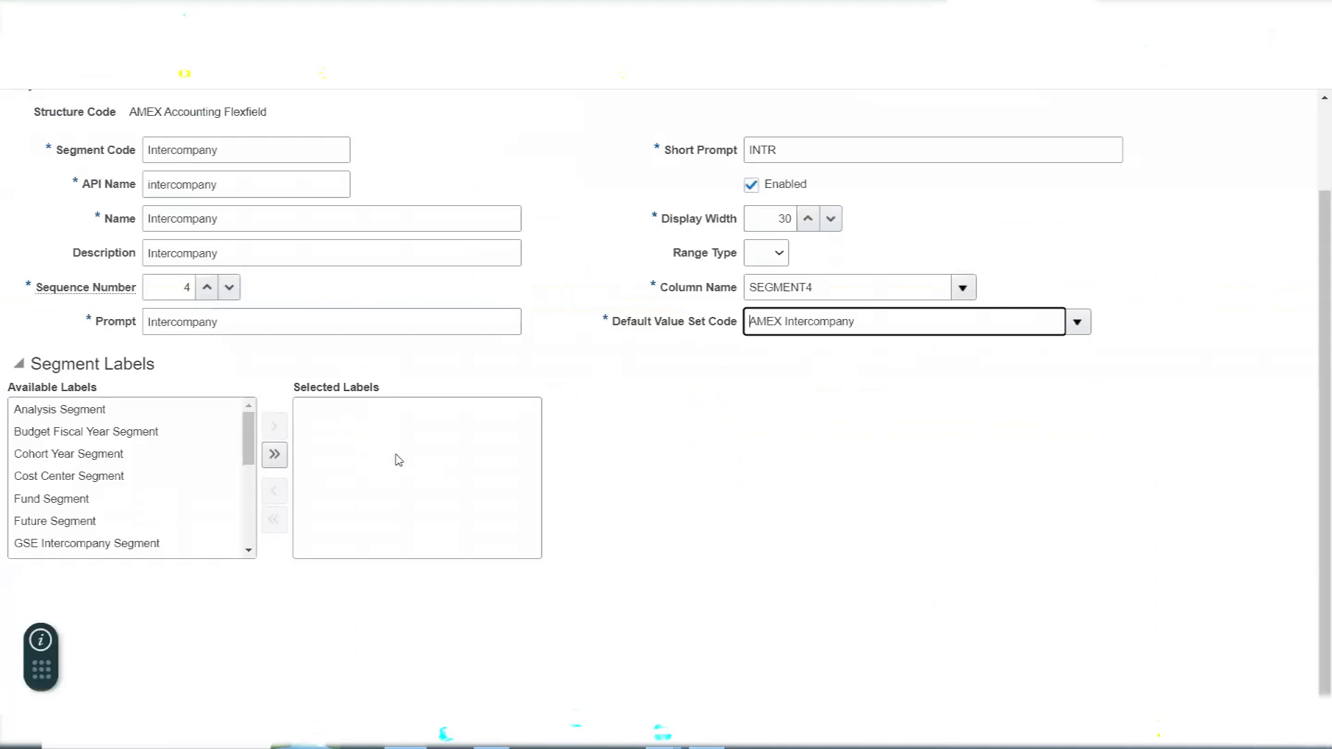
drag(250, 430, 238, 476)
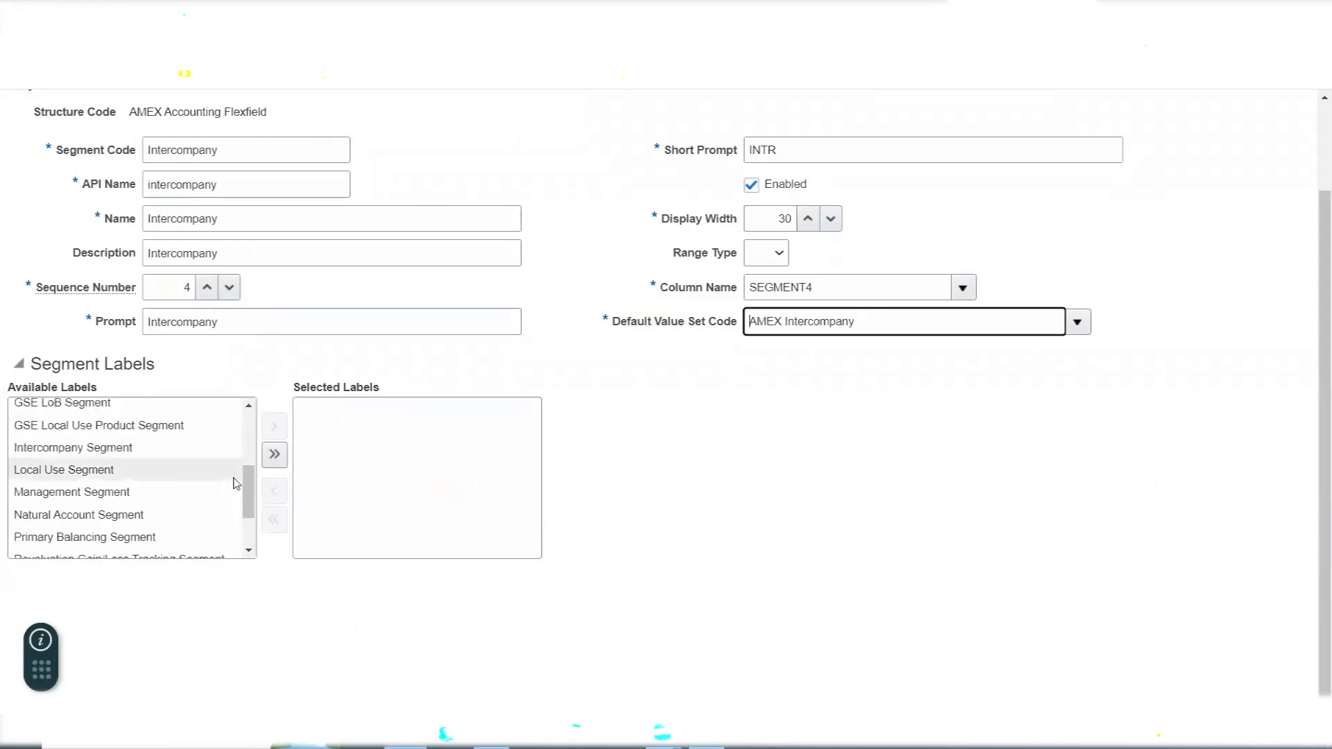
double_click(73, 447)
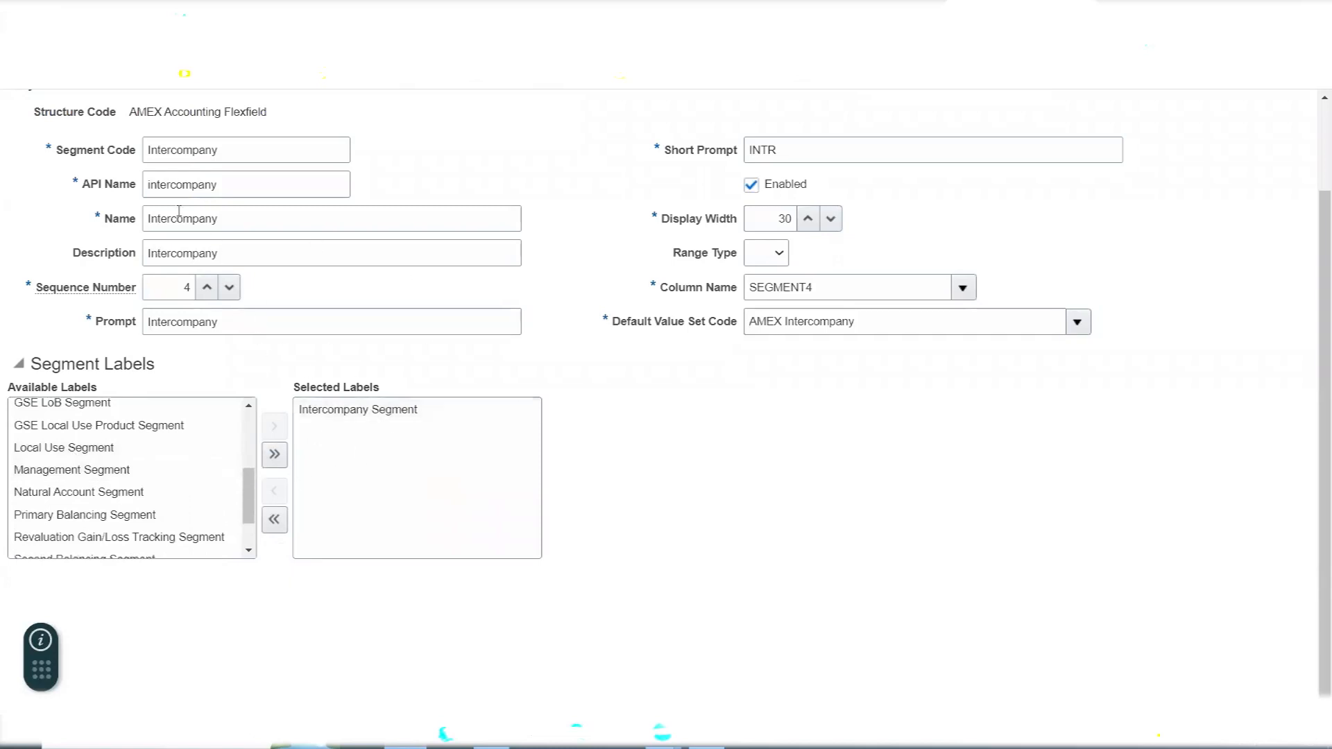
scroll(611, 333, up, 3)
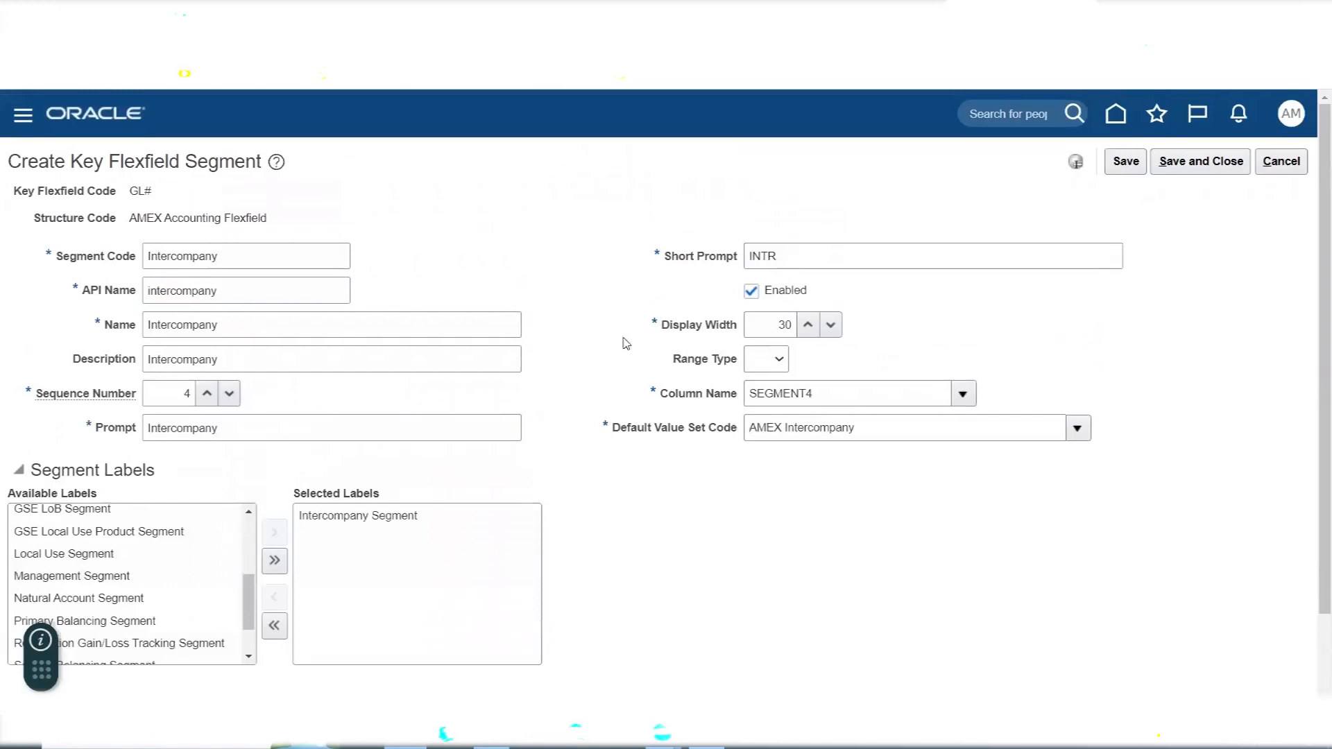
click(1192, 173)
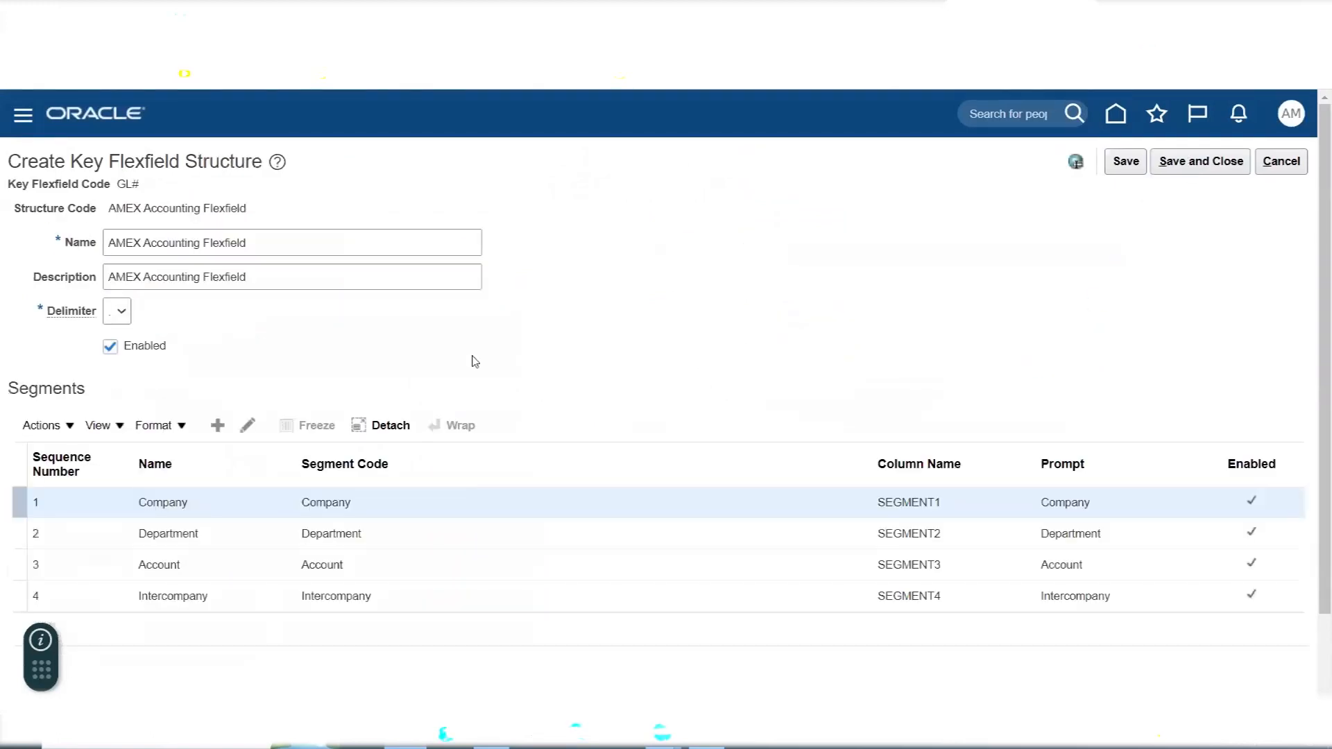
- Check the remaining segments in the Excel notes and add a segment in Oracle Fusion with Project as its code, name and description
key(alt+Tab)
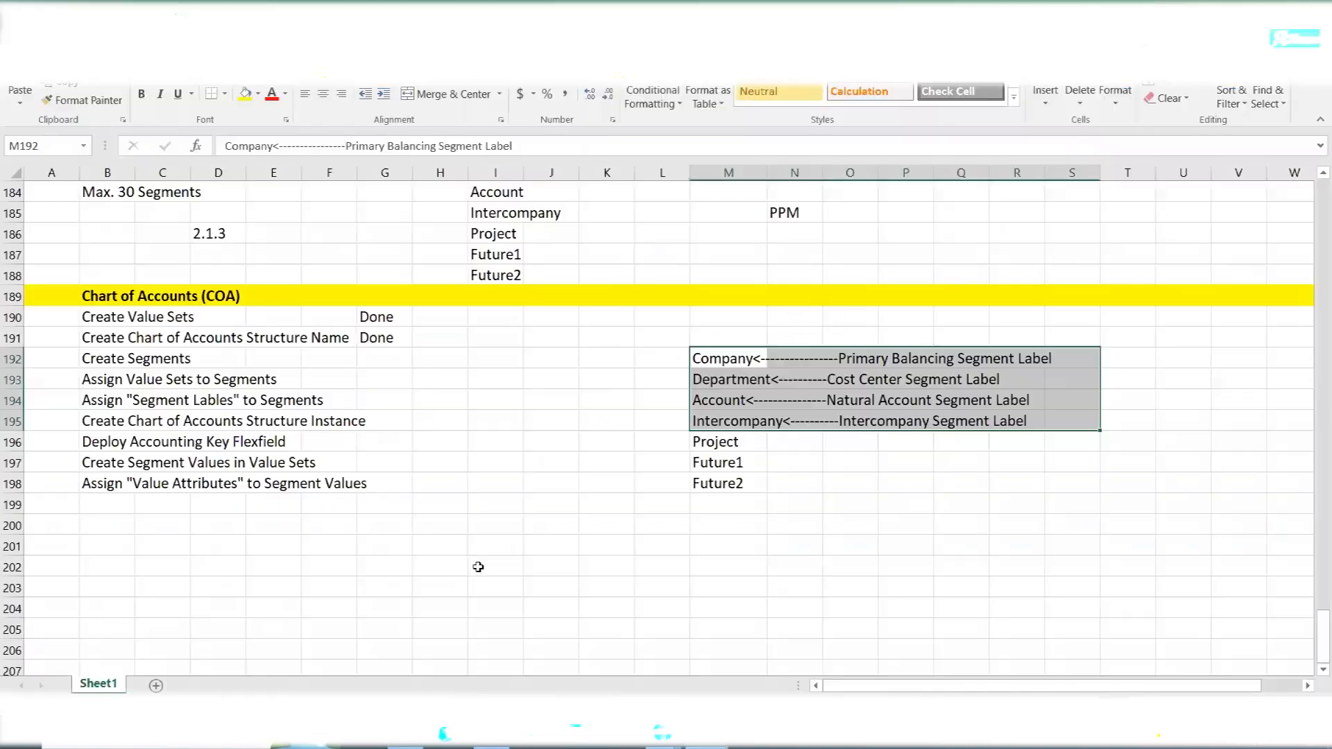
drag(701, 444, 735, 488)
key(alt+Tab)
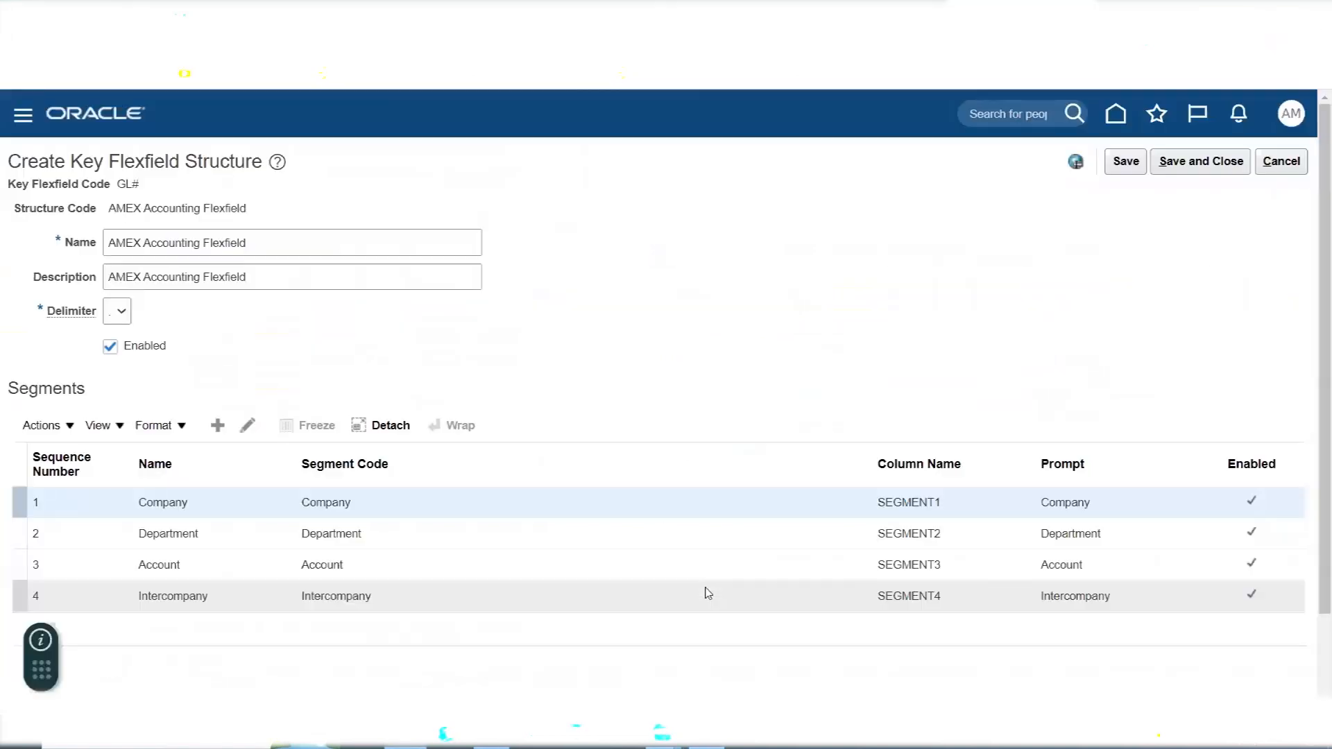
click(217, 425)
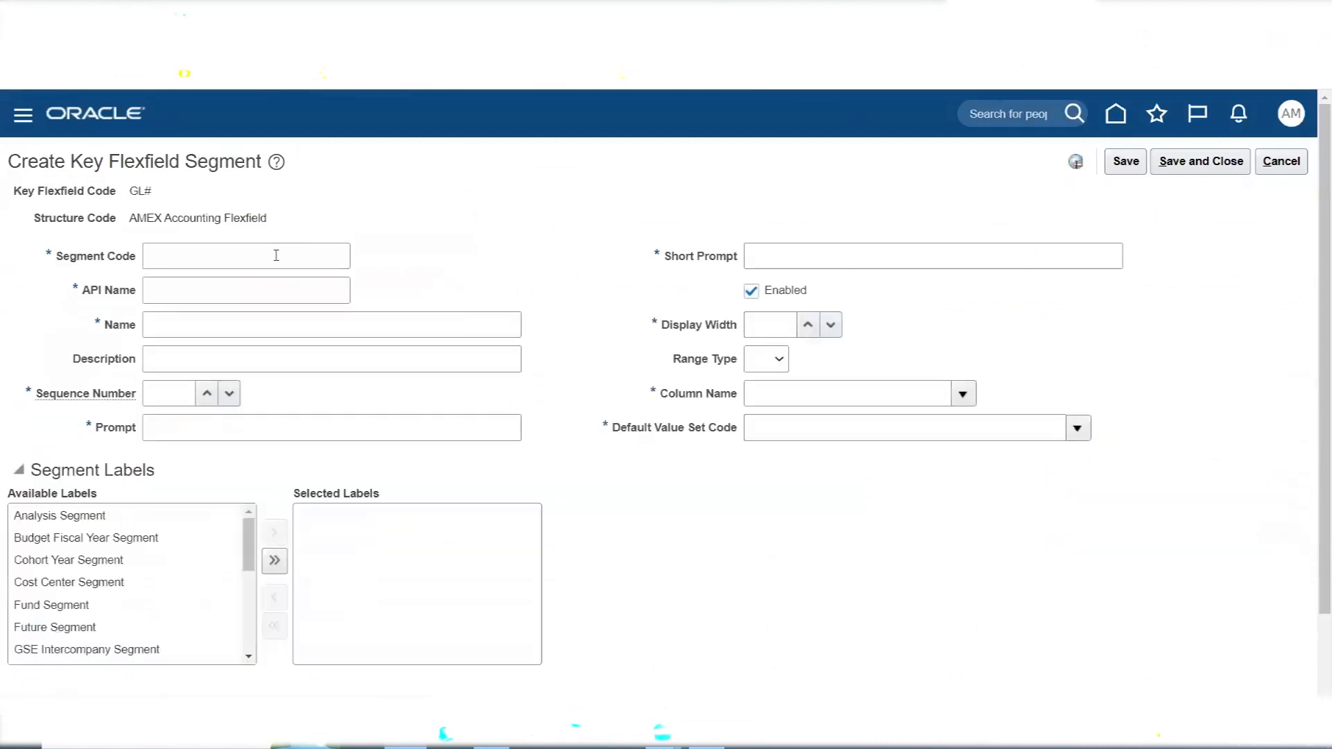
click(277, 255)
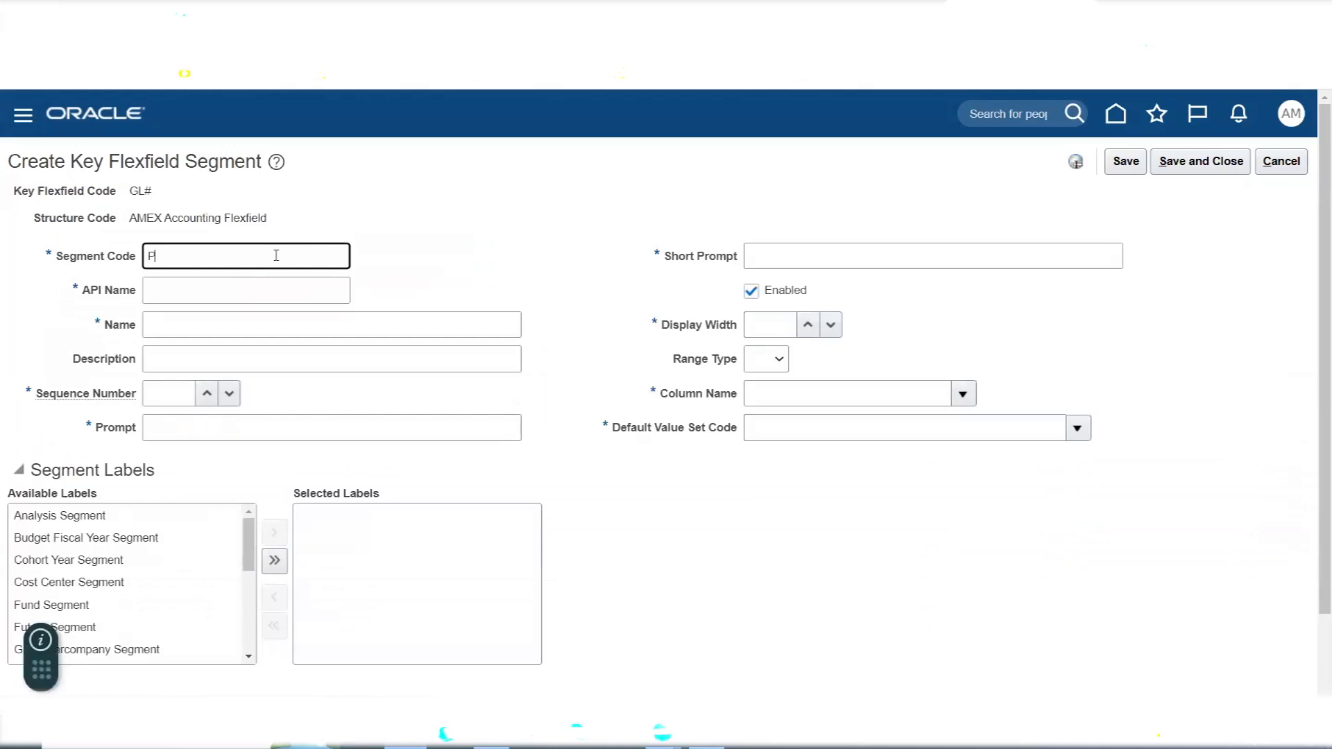
text(Project)
key(Tab)
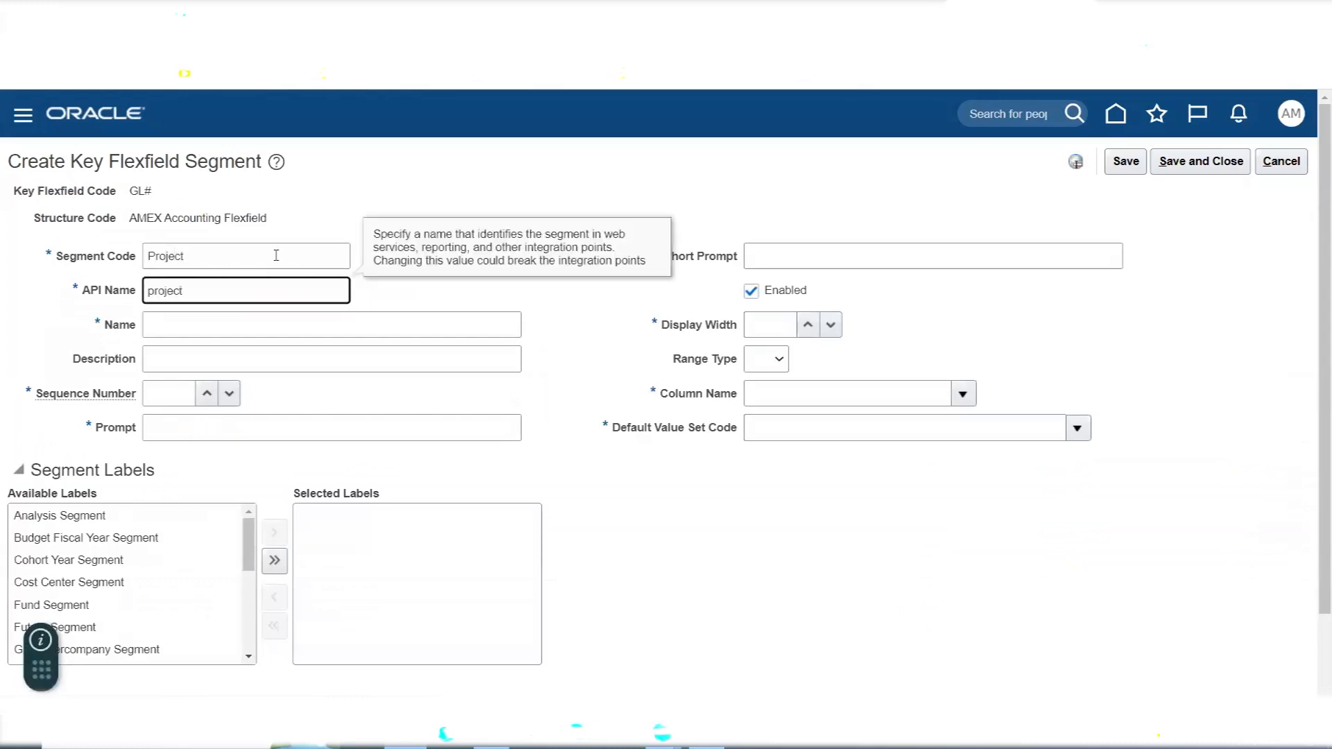
click(179, 335)
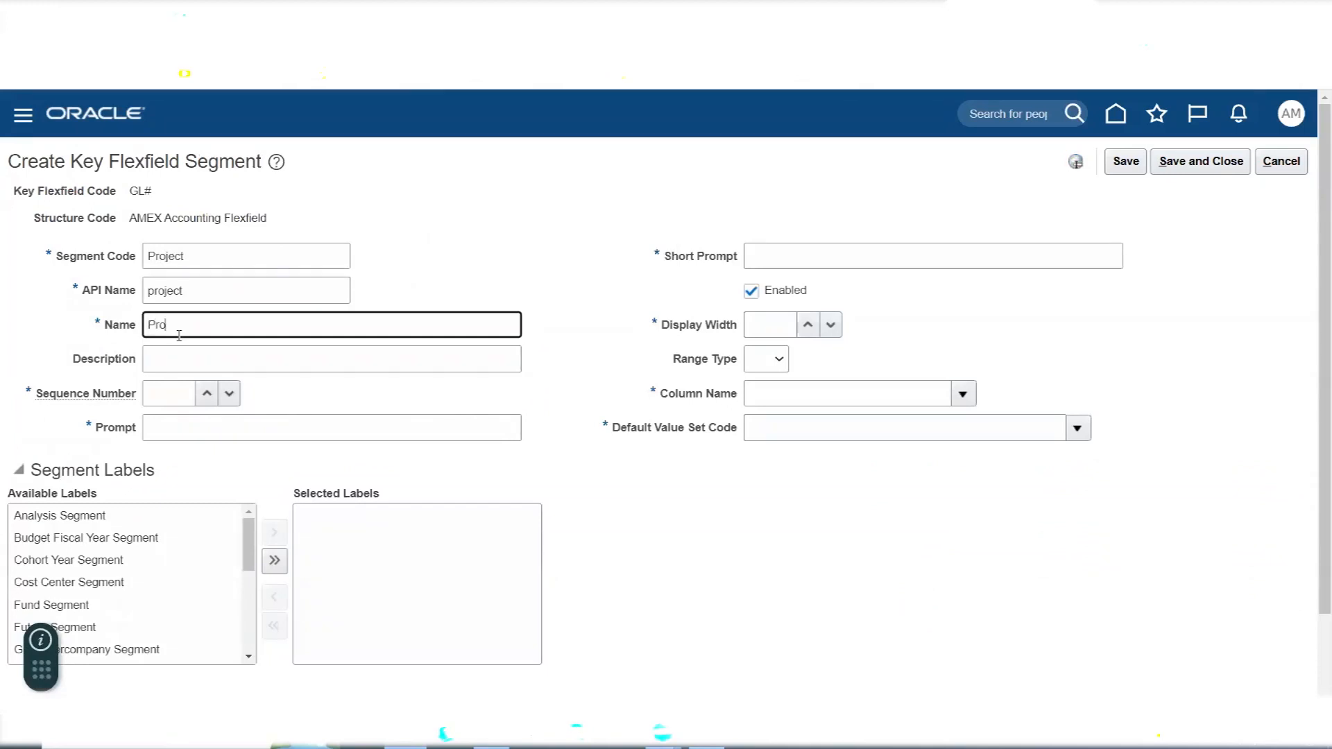
drag(179, 336, 74, 329)
key(ctrl+c)
click(129, 359)
key(ctrl+v)
key(Tab)
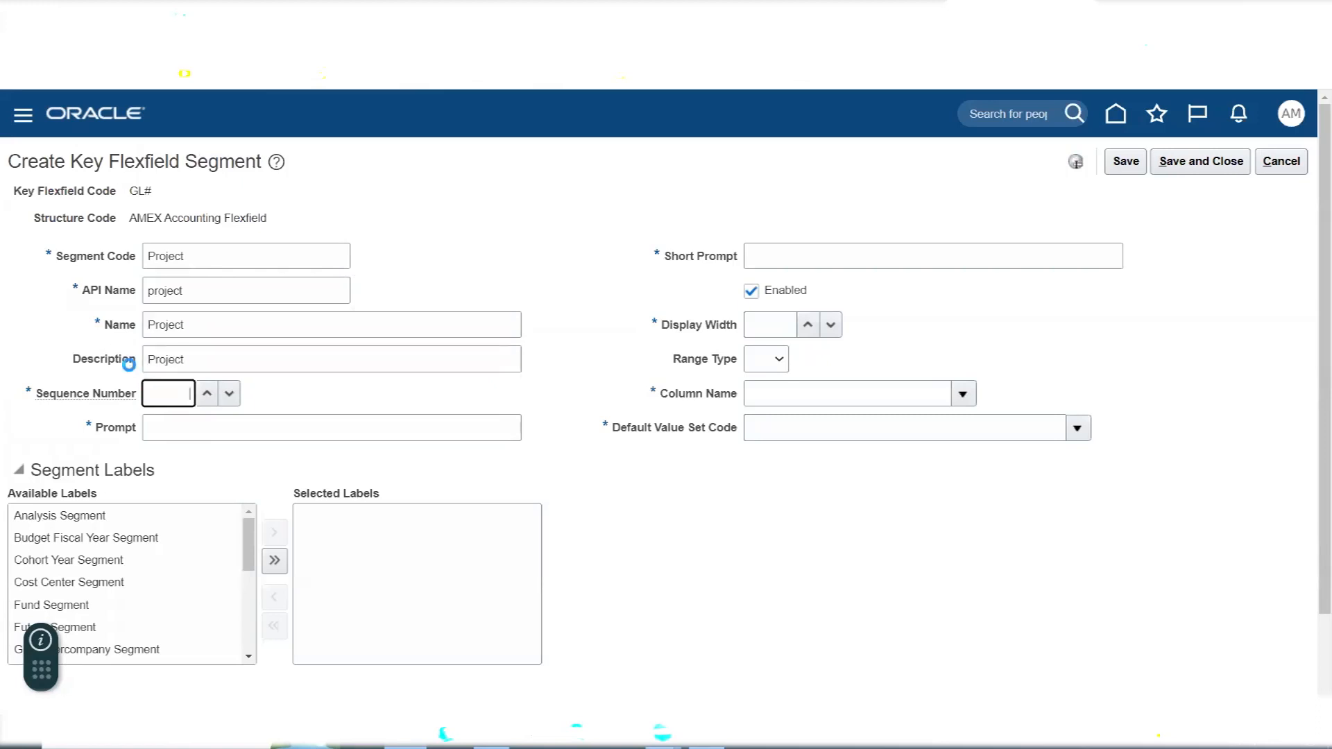
- Give the Project segment sequence number 5, the prompt Project and the short prompt PRJT
key(Tab)
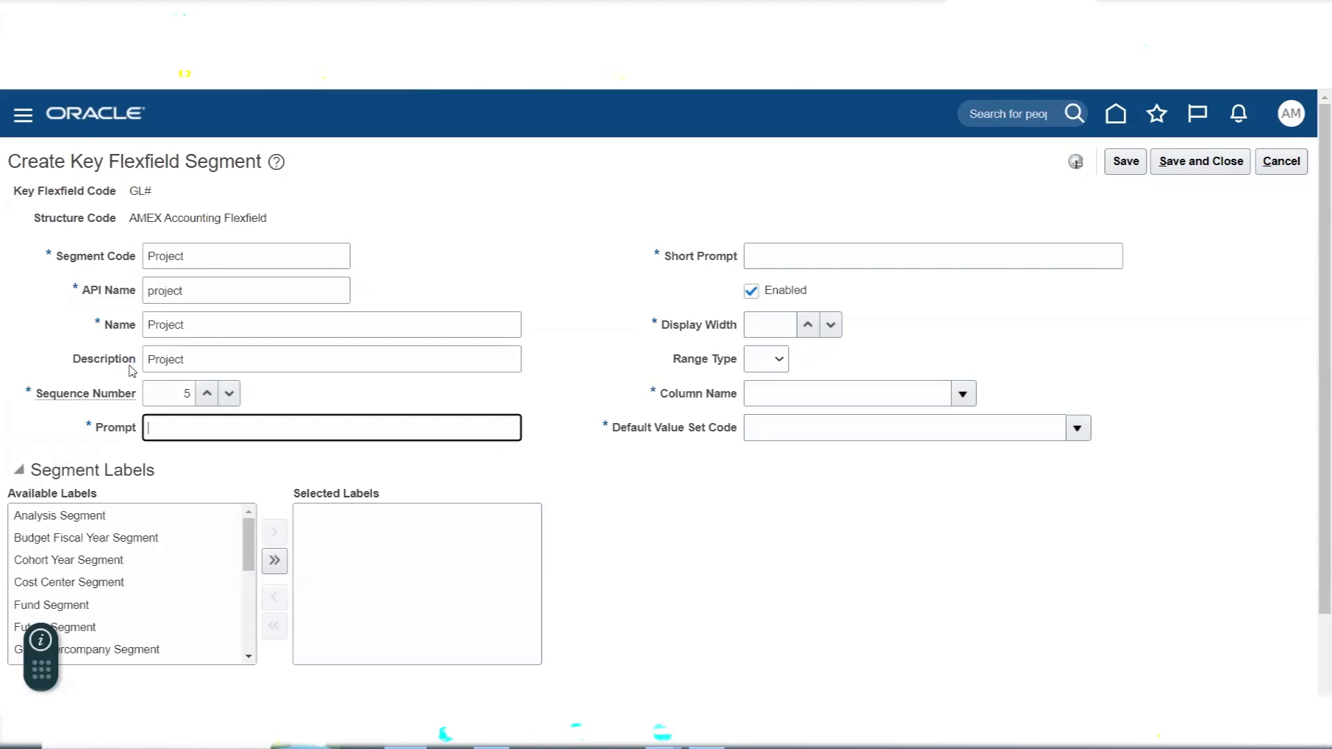
key(ctrl+v)
key(Tab)
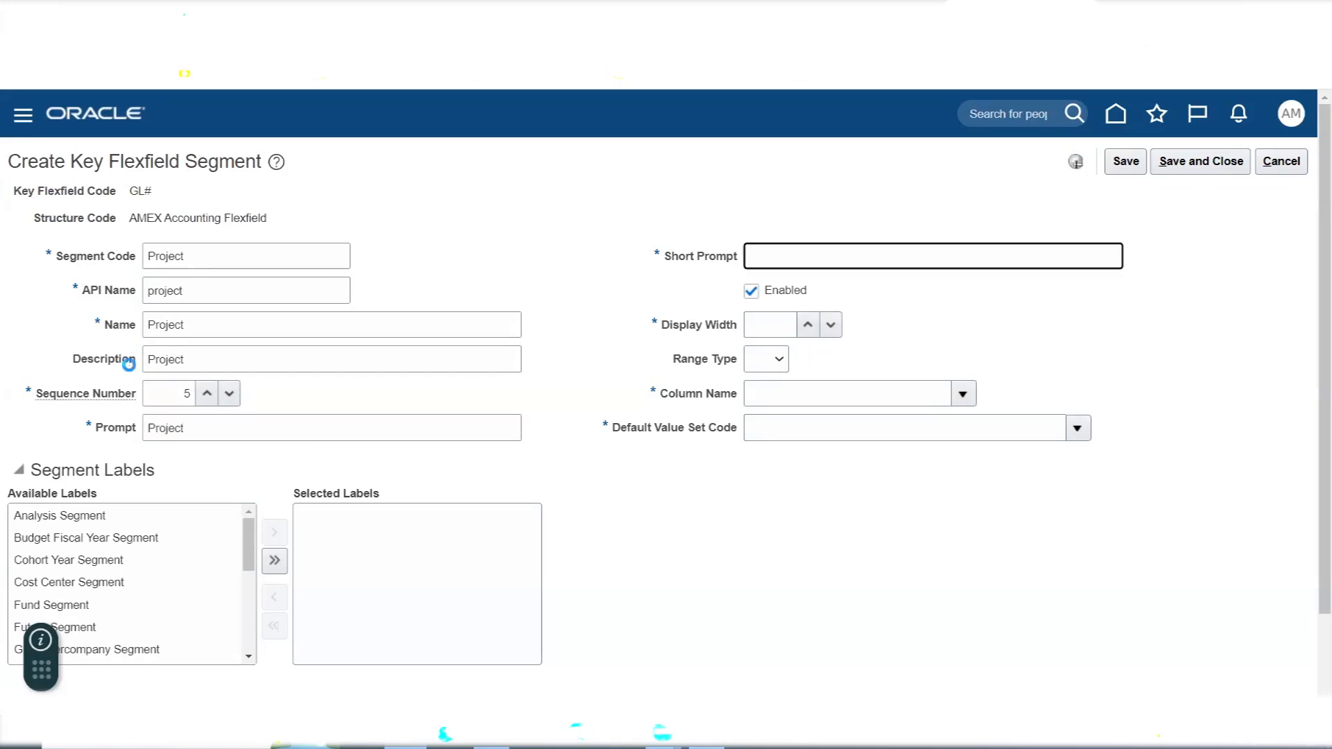
text(PRJT)
- Set the Project segment's display width to 30 and choose SEGMENT5 as its column name
key(Tab)
key(Tab)
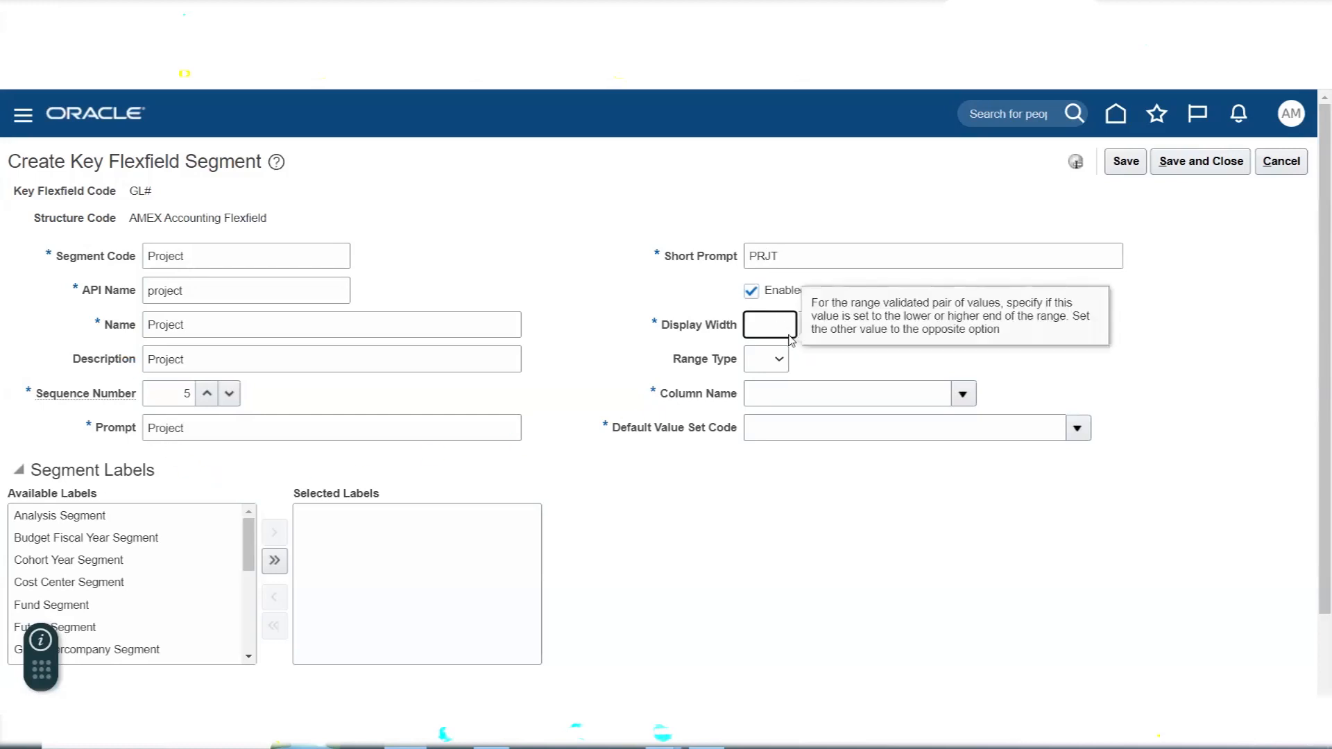
text(30)
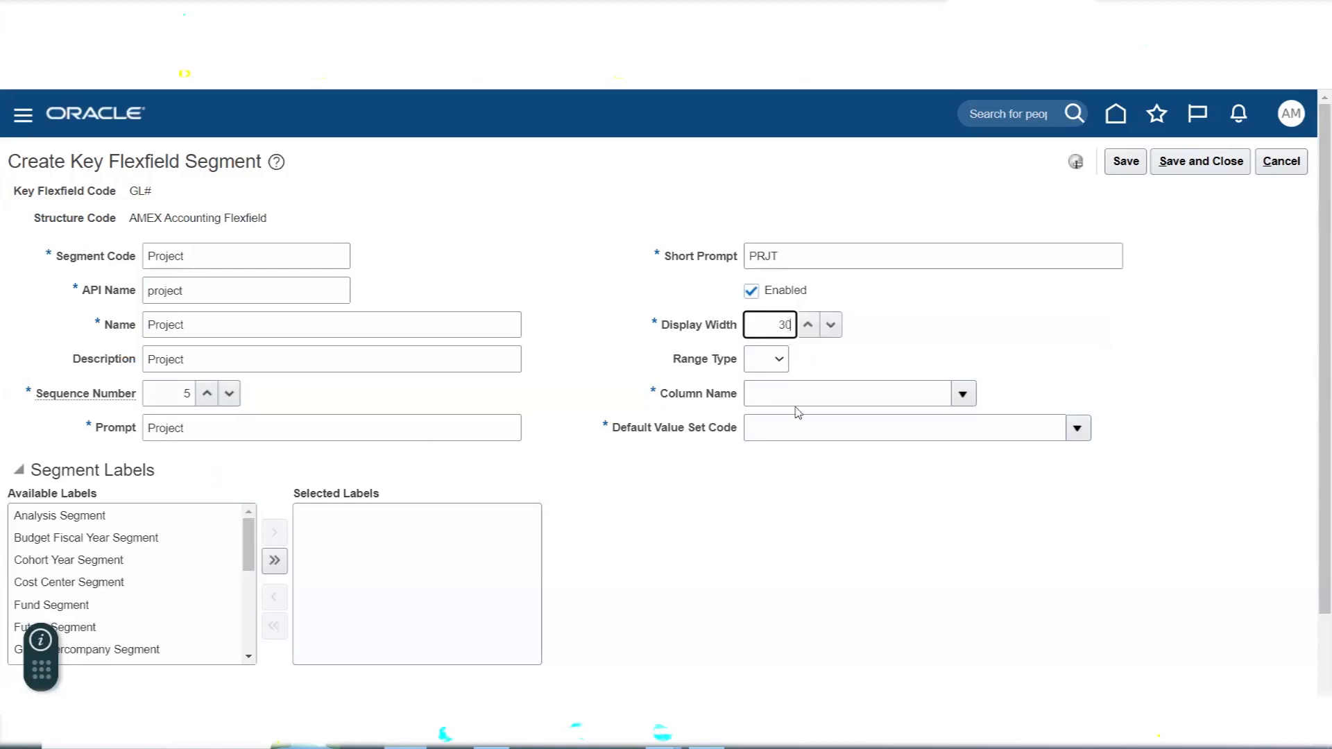
key(Tab)
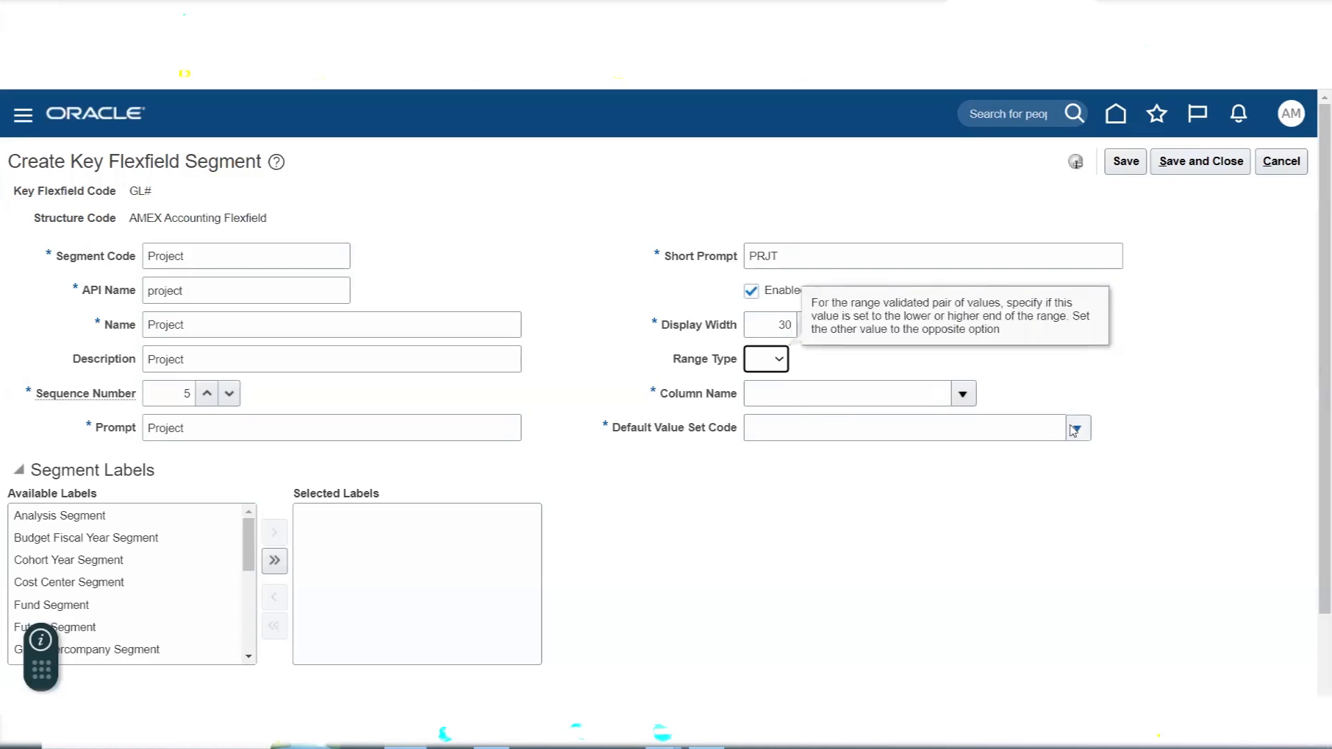
click(963, 395)
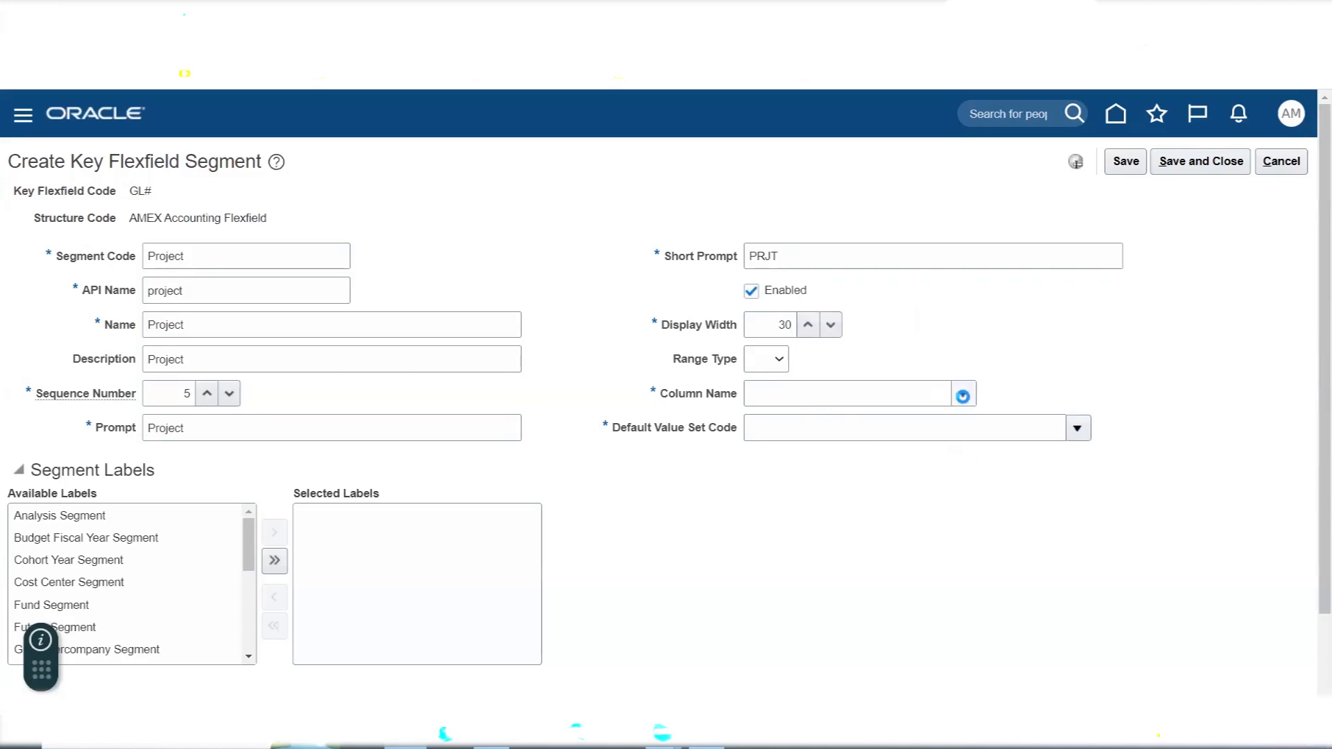
click(962, 395)
click(803, 564)
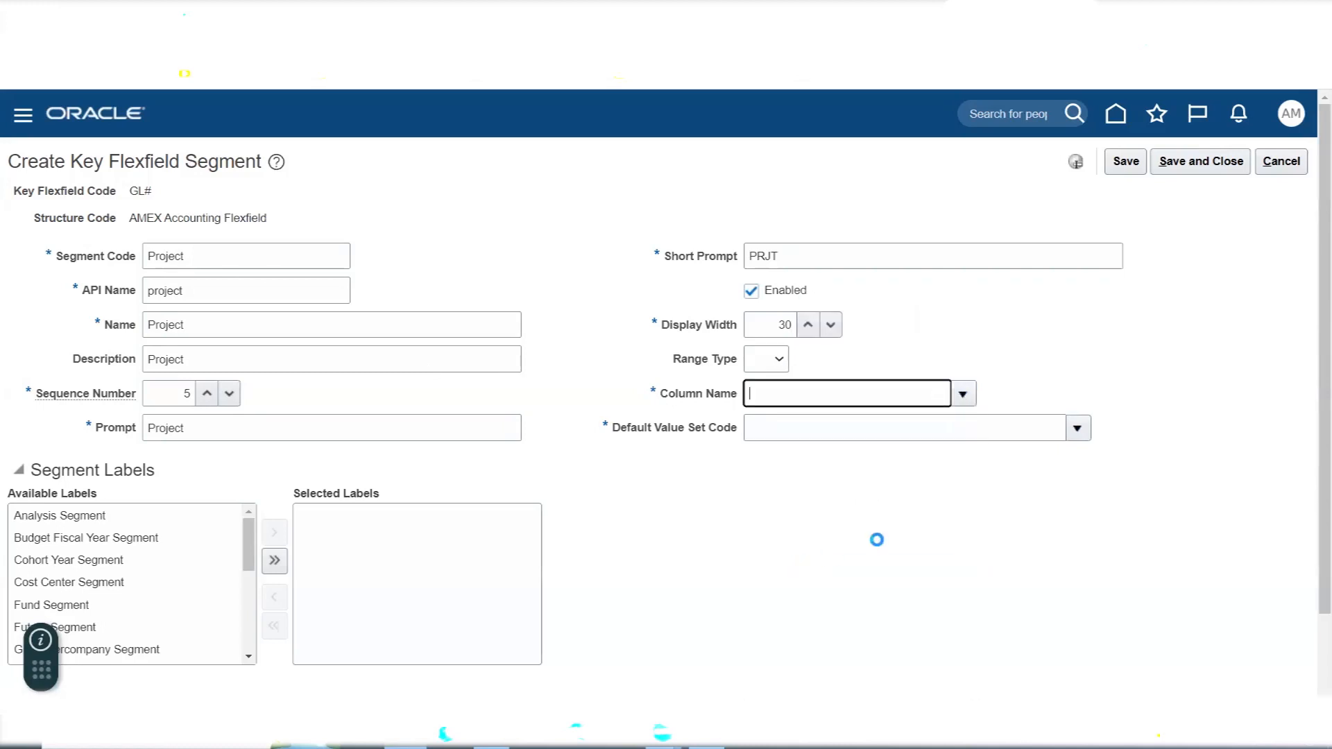
- Search value sets for AMEX P, choose AMEX Project as the Project segment's default value set, and save and close the segment
click(1077, 432)
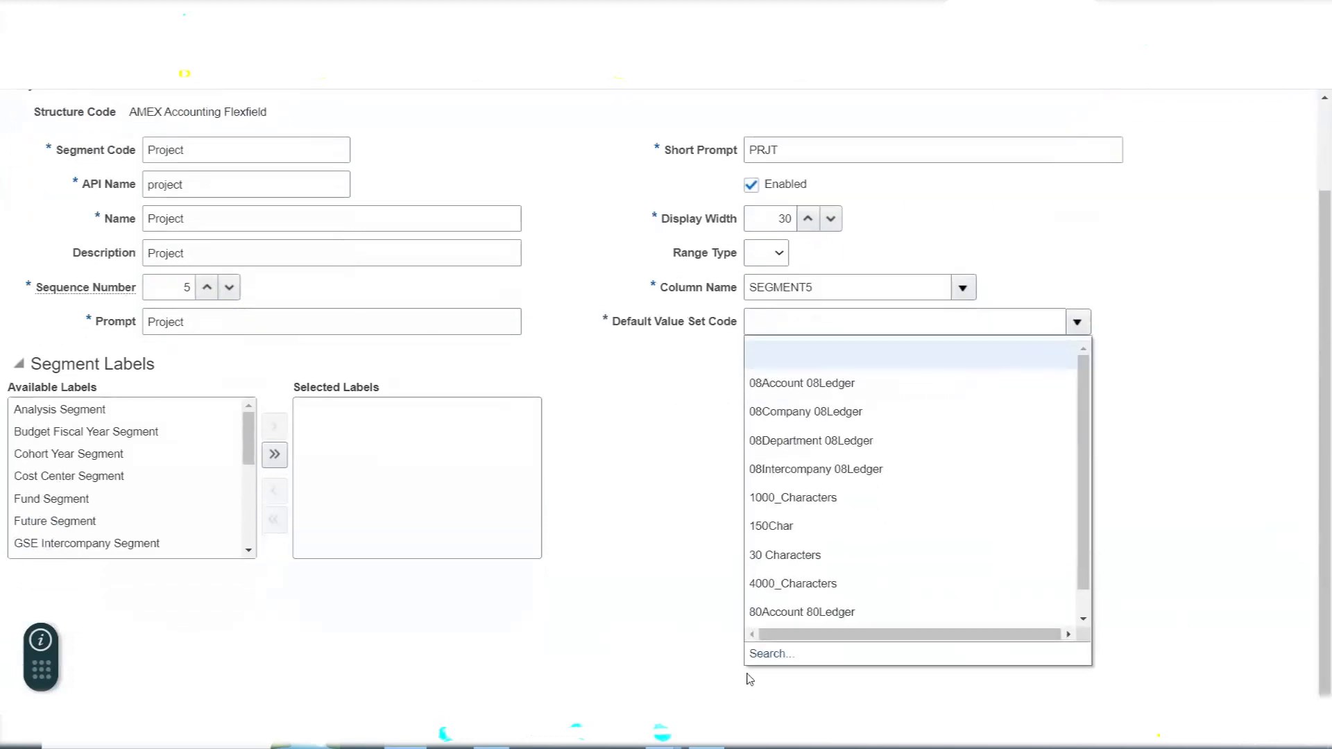
click(763, 656)
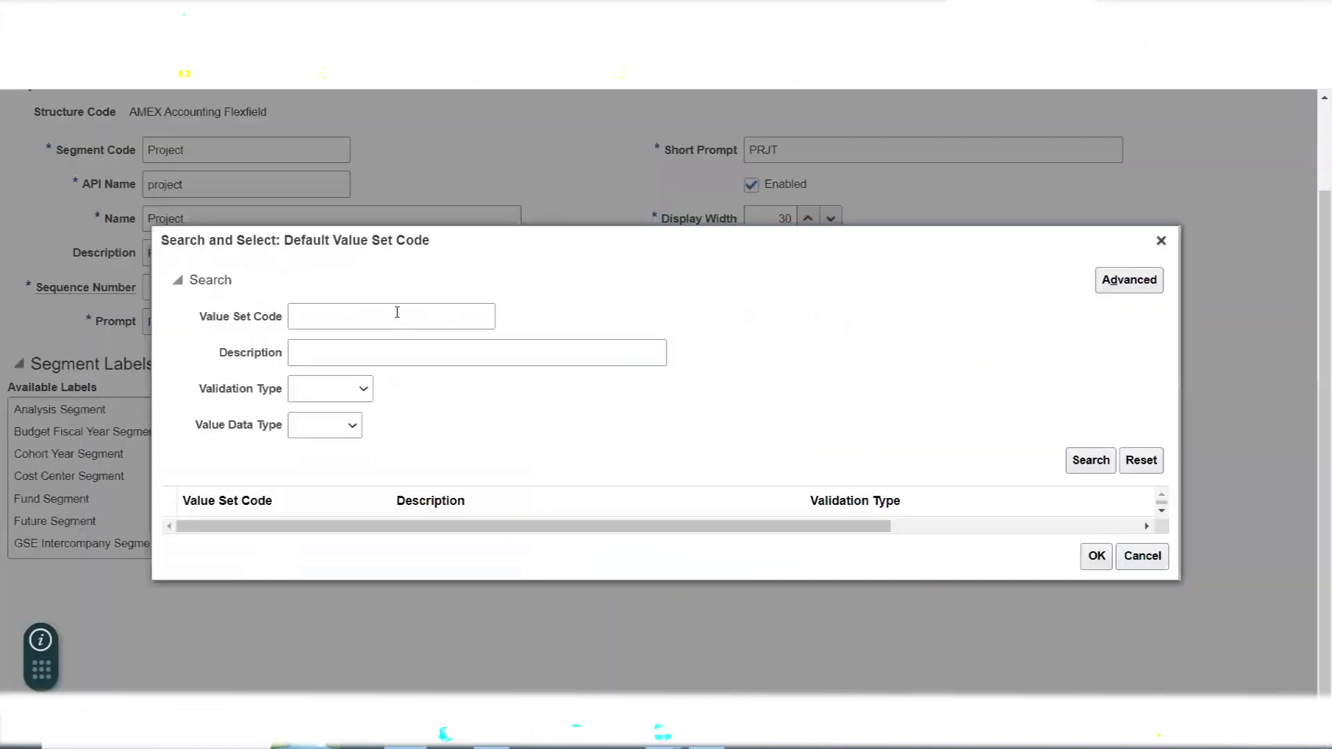
click(397, 313)
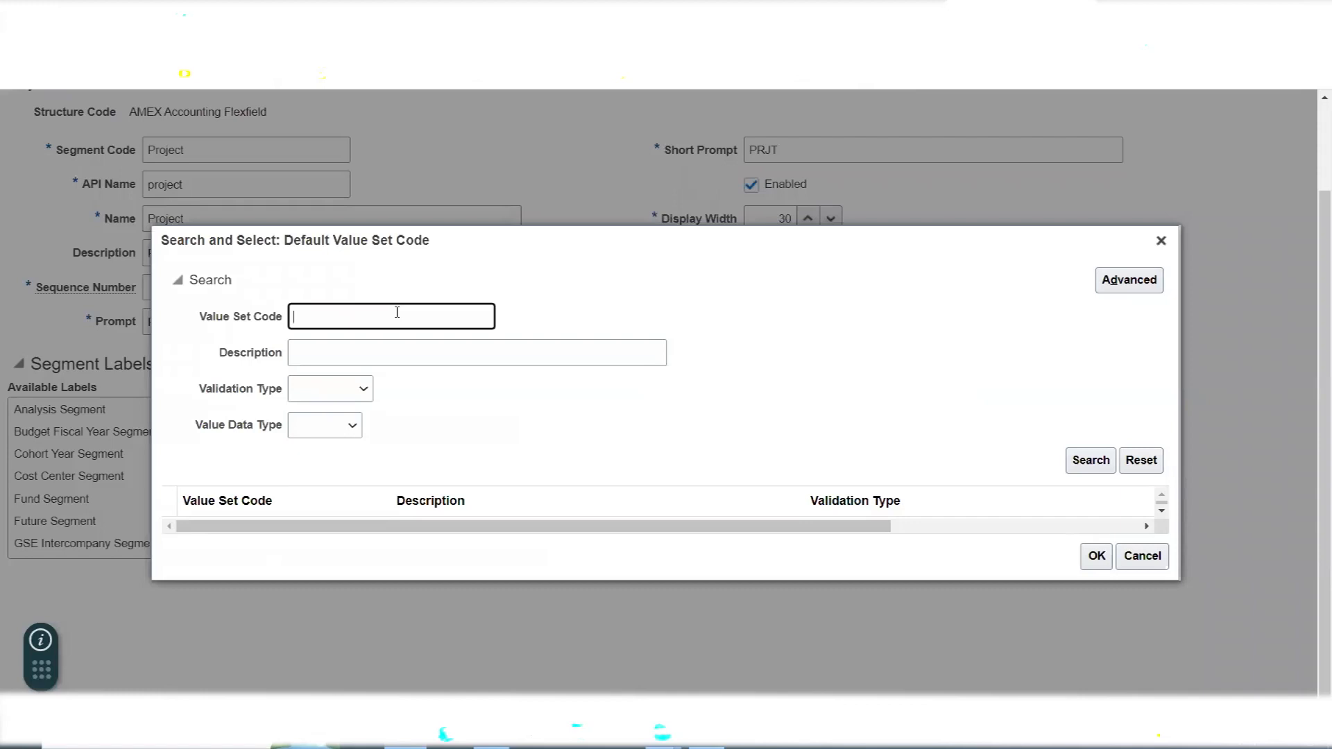
text(AME)
click(1091, 460)
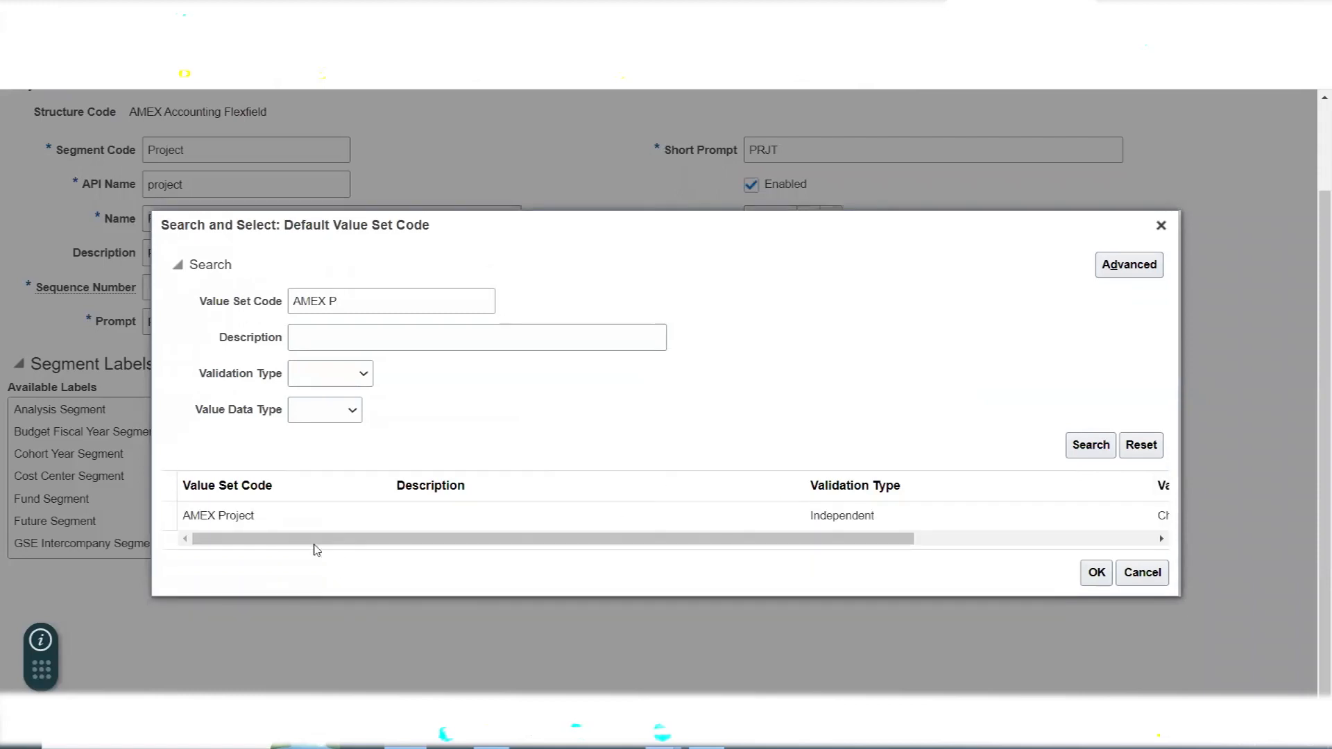
click(263, 513)
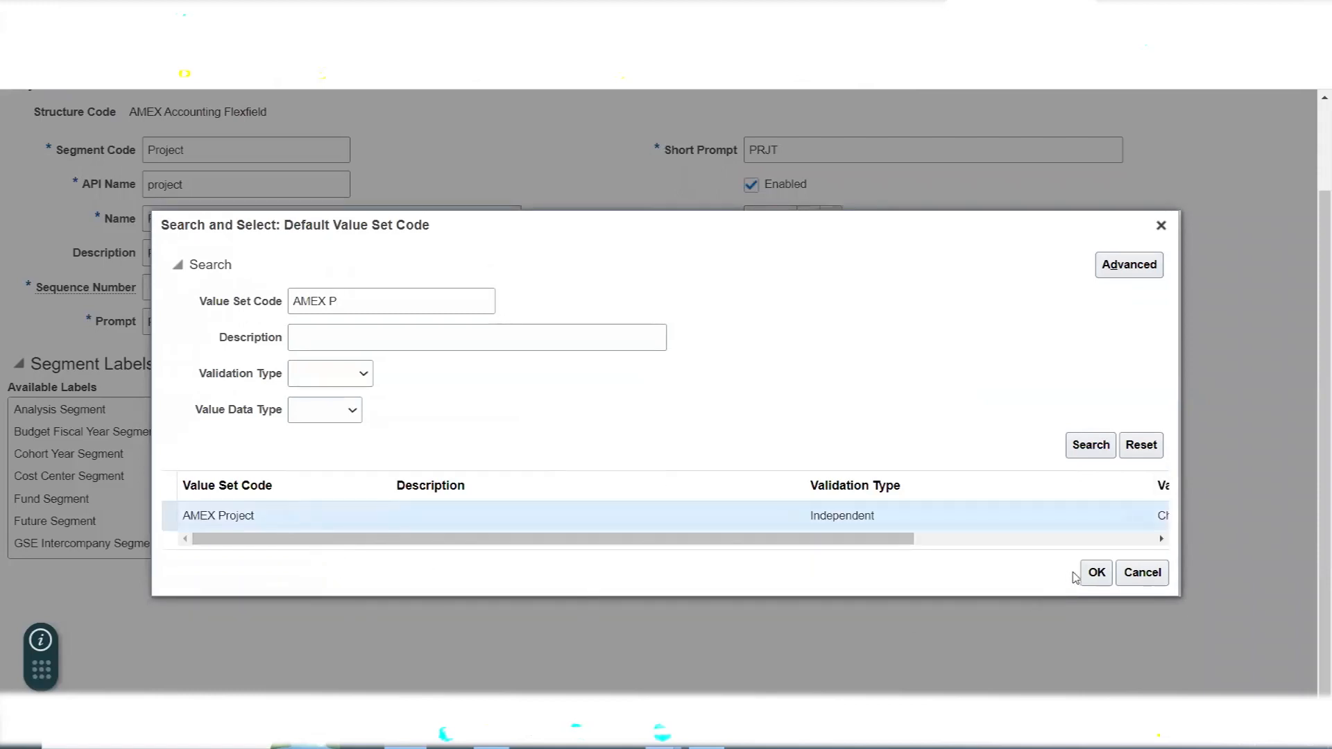
click(1095, 572)
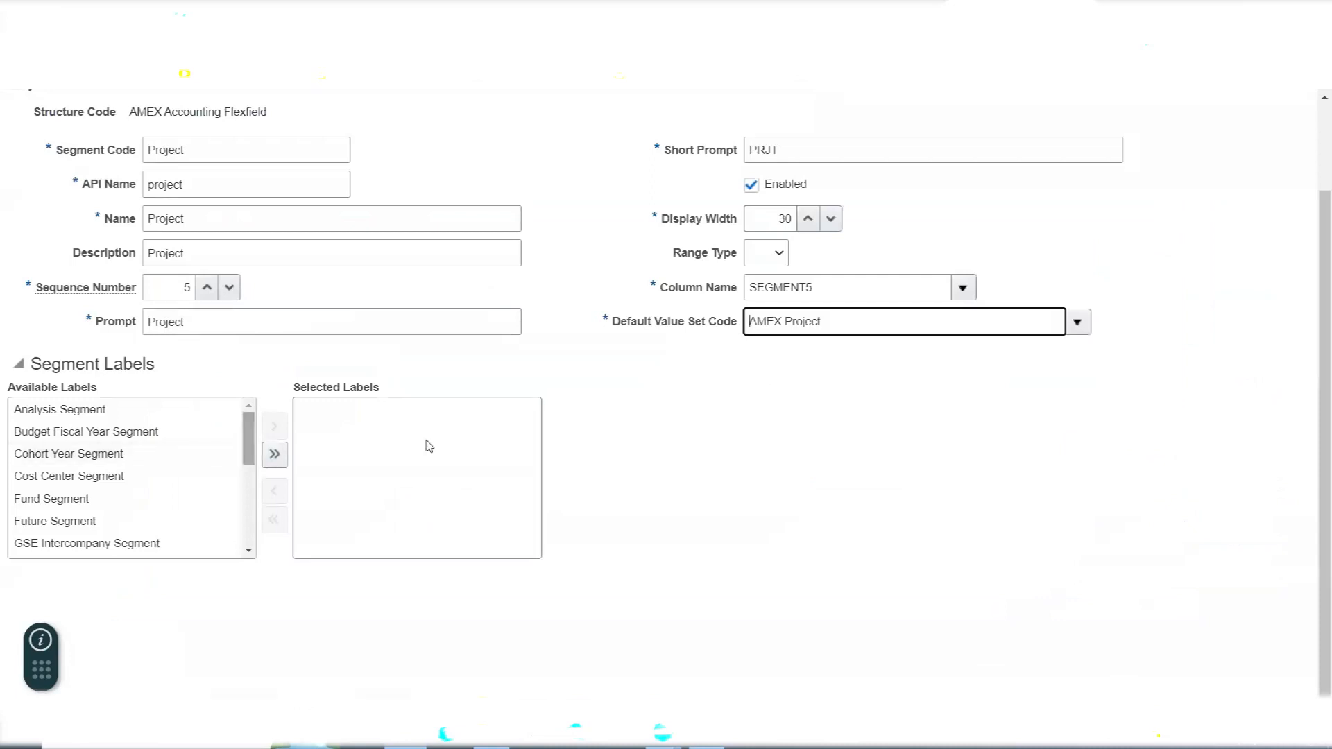
scroll(660, 419, up, 2)
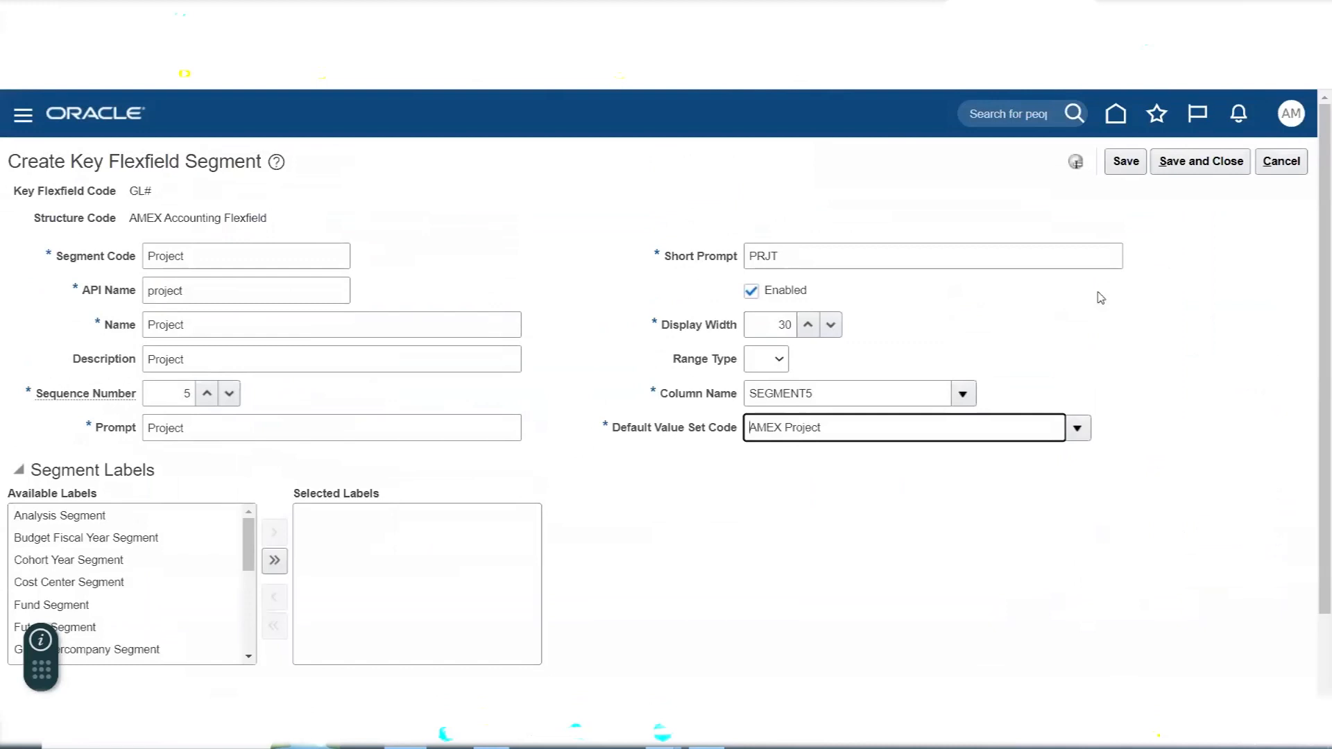
click(1205, 162)
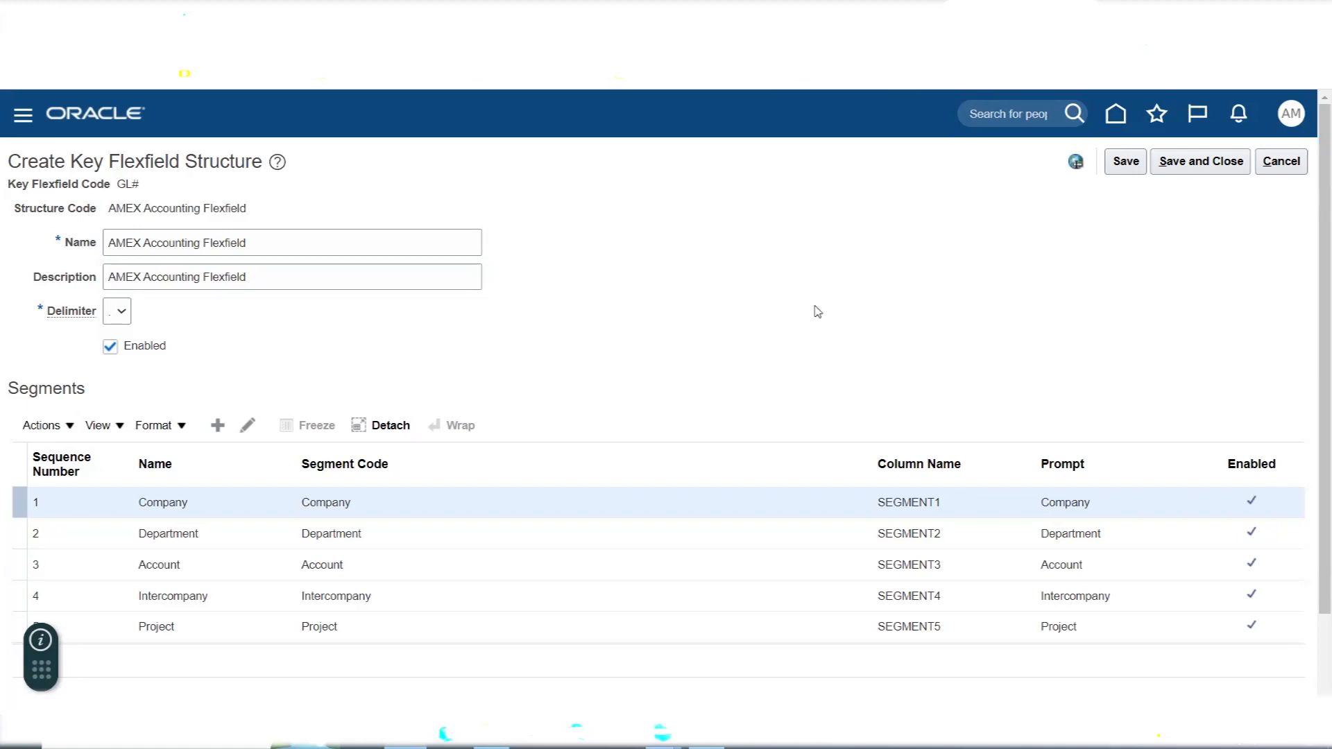
- Check the next segment in the Excel notes, switch back to Oracle Fusion, and add a segment with the code Future1
key(alt+Tab)
click(715, 468)
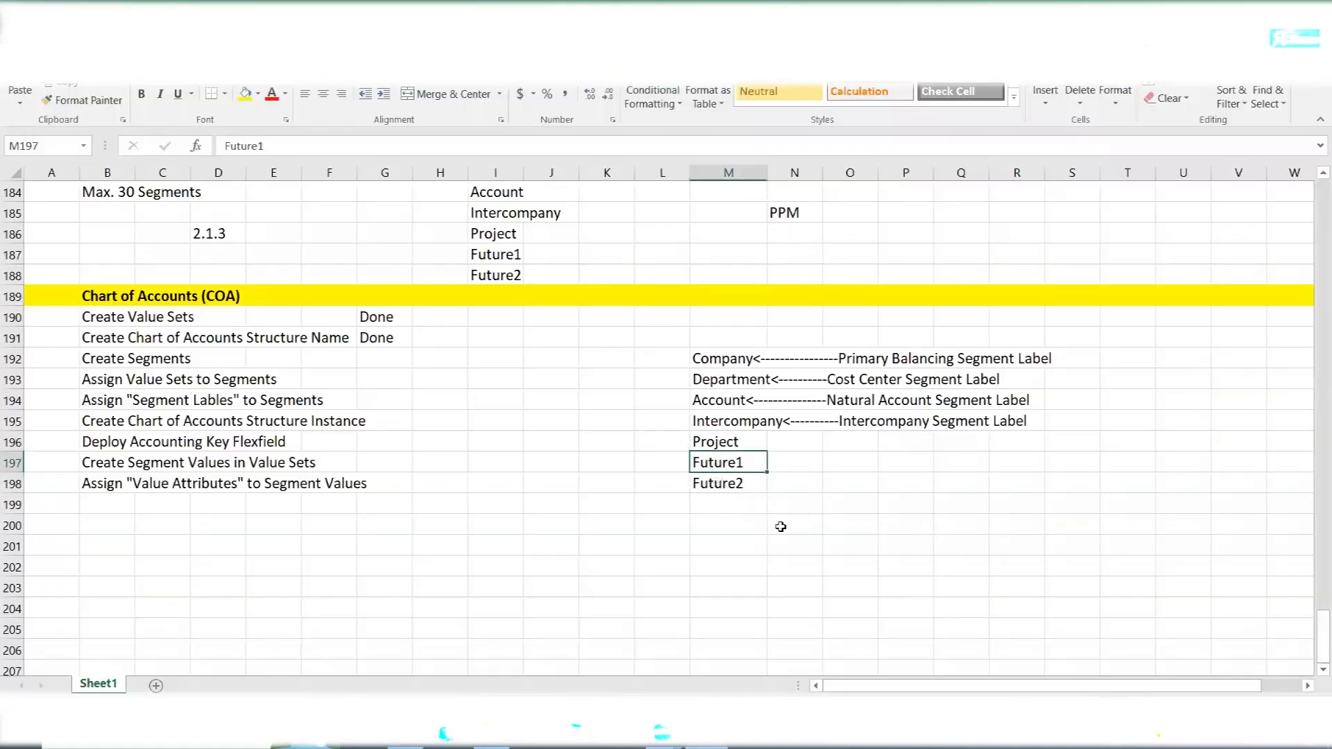
key(alt+Tab)
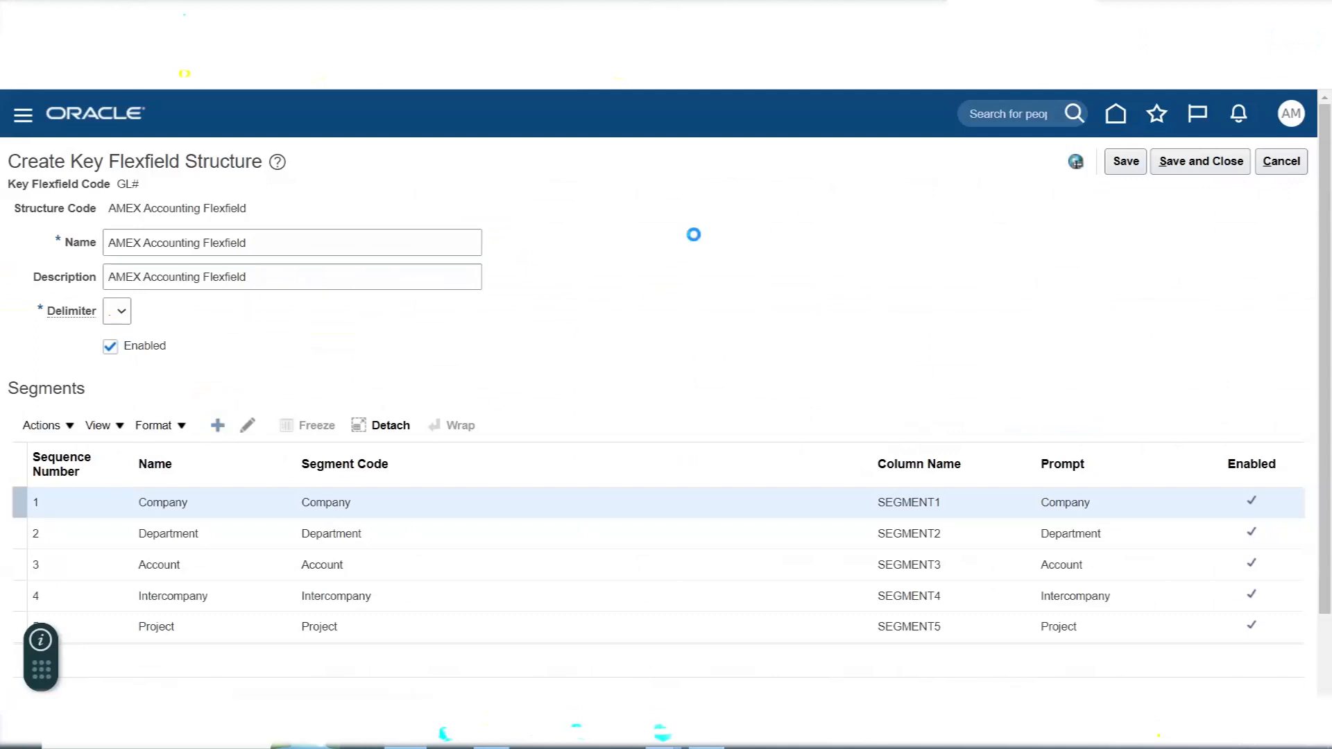
click(231, 266)
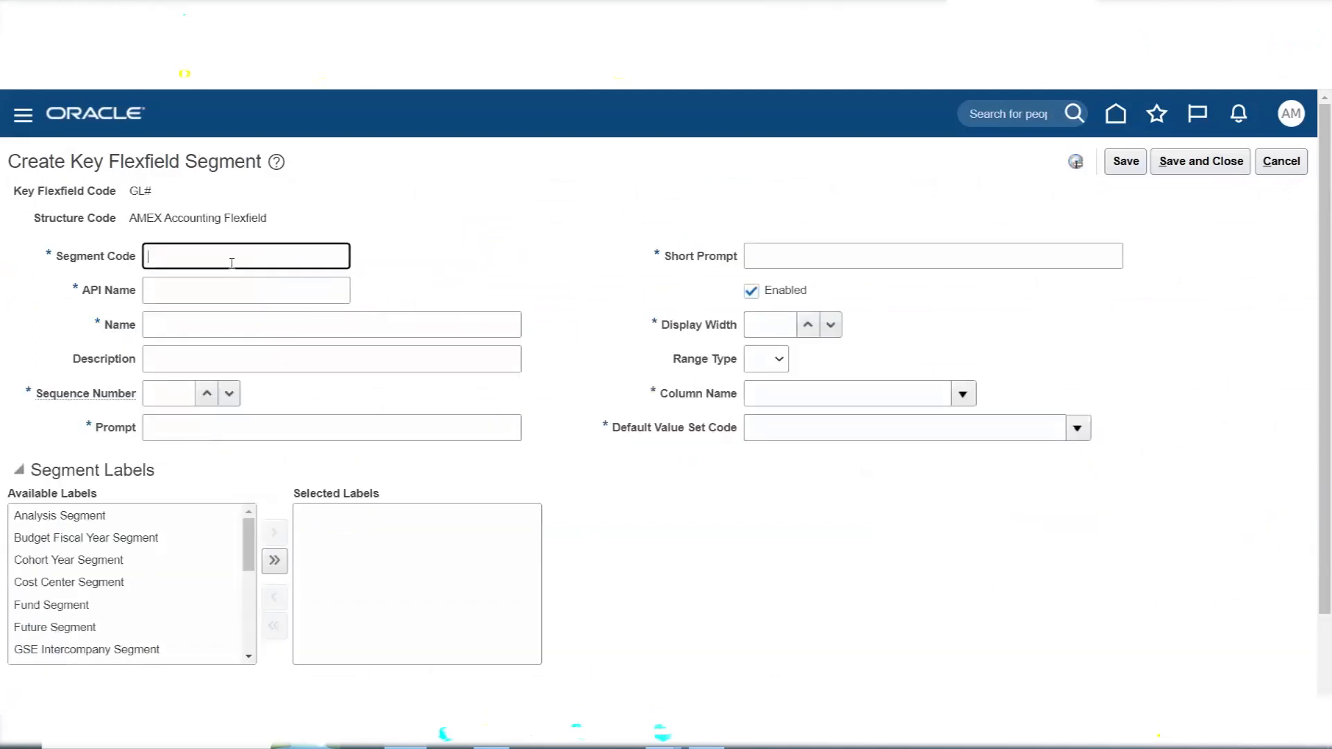
text(Future)
key(Tab)
- Copy the segment code Future1 into the new segment's name and description
click(123, 256)
key(ctrl+c)
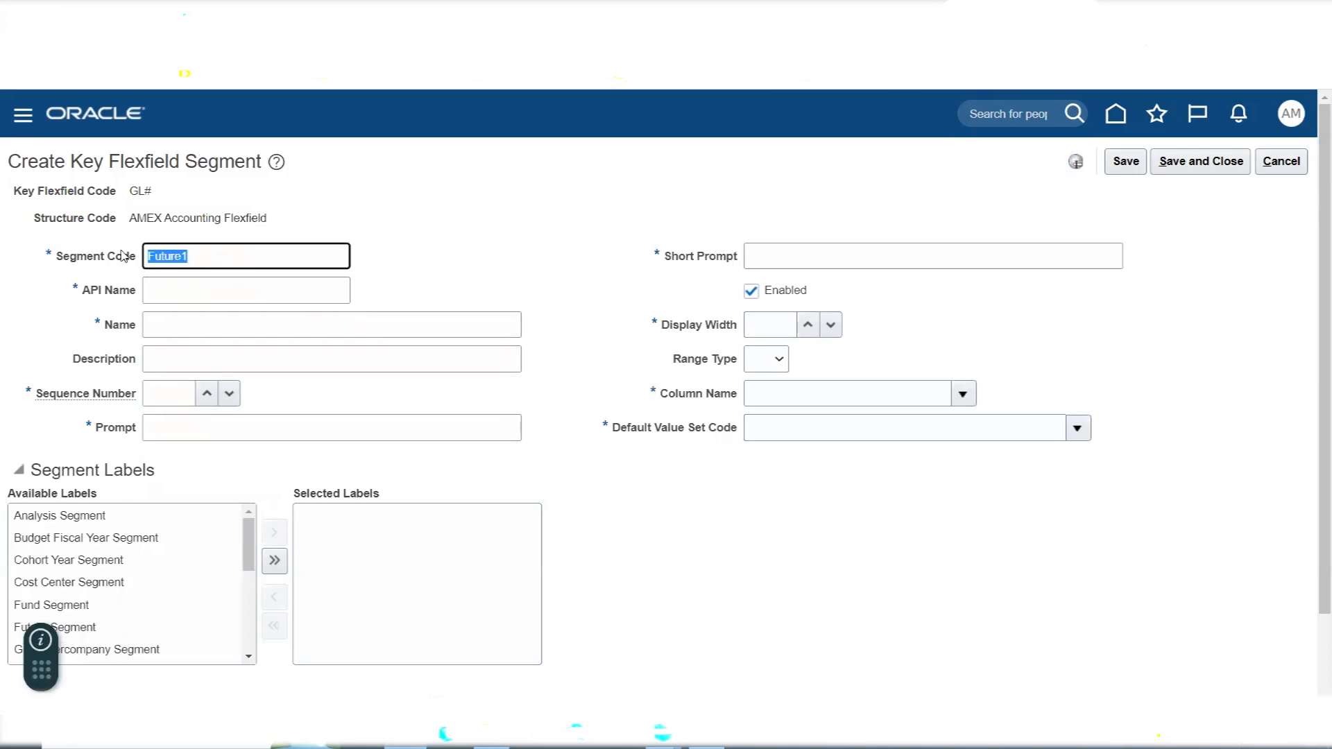
click(413, 269)
click(198, 332)
key(ctrl+v)
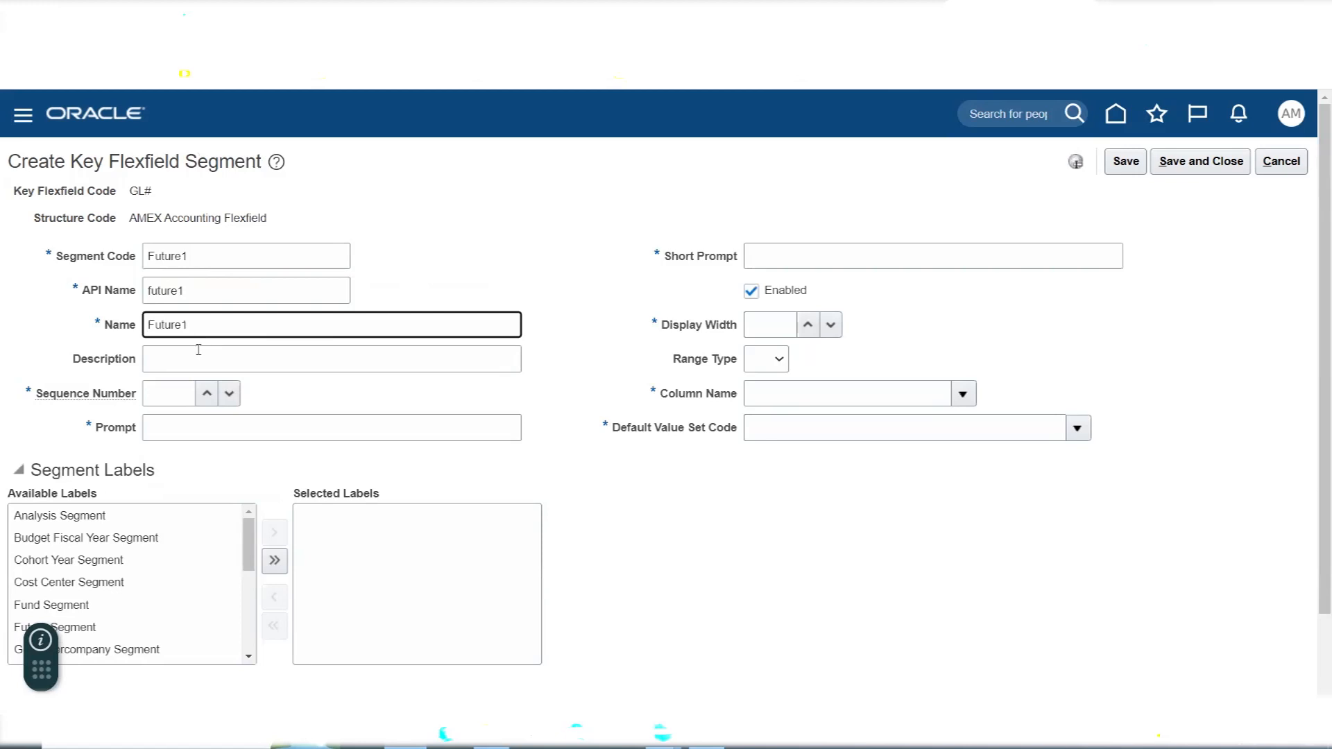
click(198, 350)
key(ctrl+v)
key(Tab)
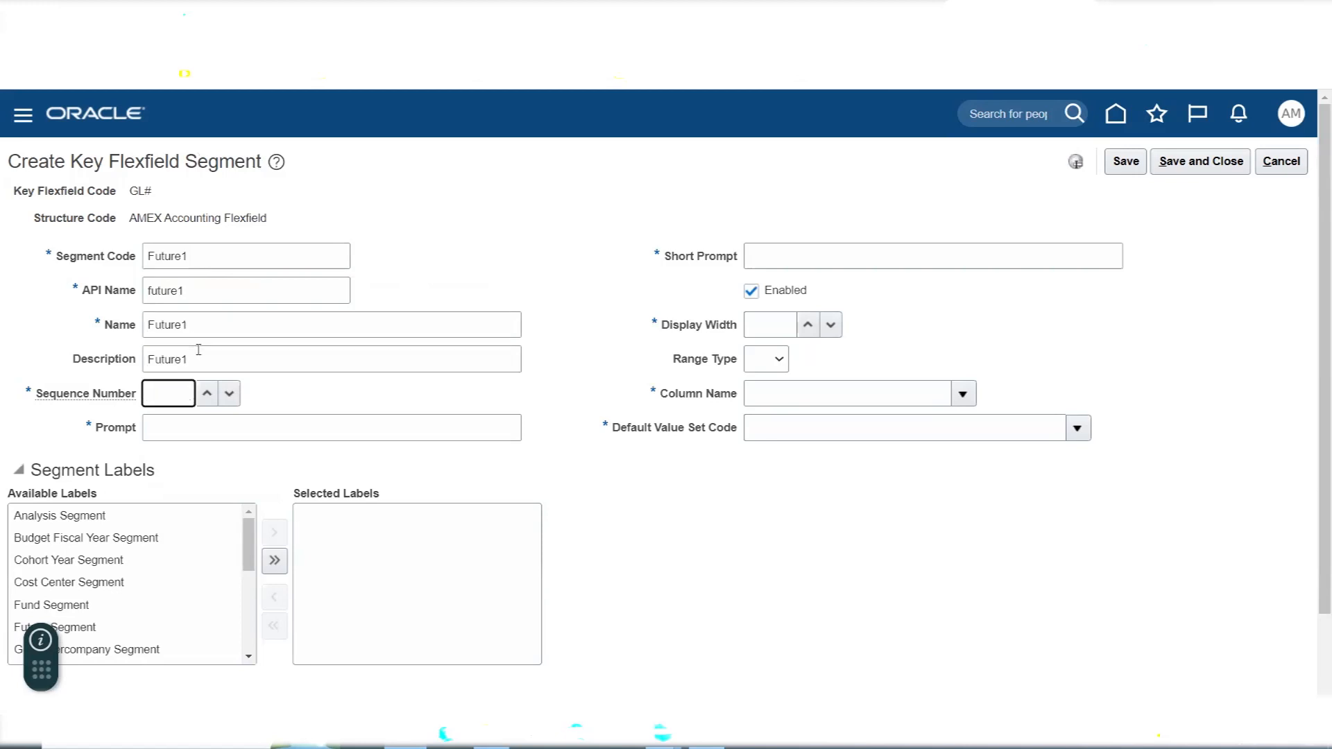
- Give the Future1 segment sequence number 6, the prompt Future1 and the short prompt FUT1
text(6)
key(Tab)
key(ctrl+v)
key(Tab)
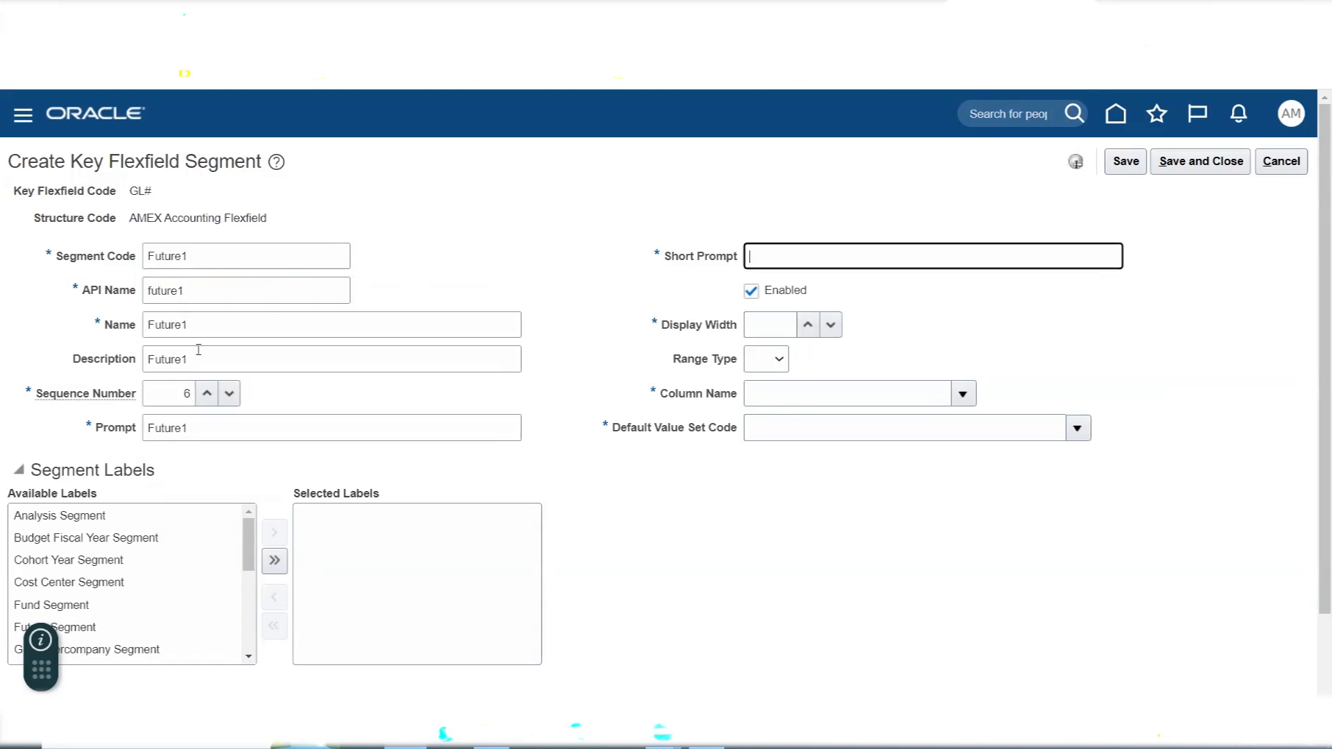
key(Tab)
- Set the Future1 segment's display width to 30 and choose SEGMENT6 as its column name
key(Tab)
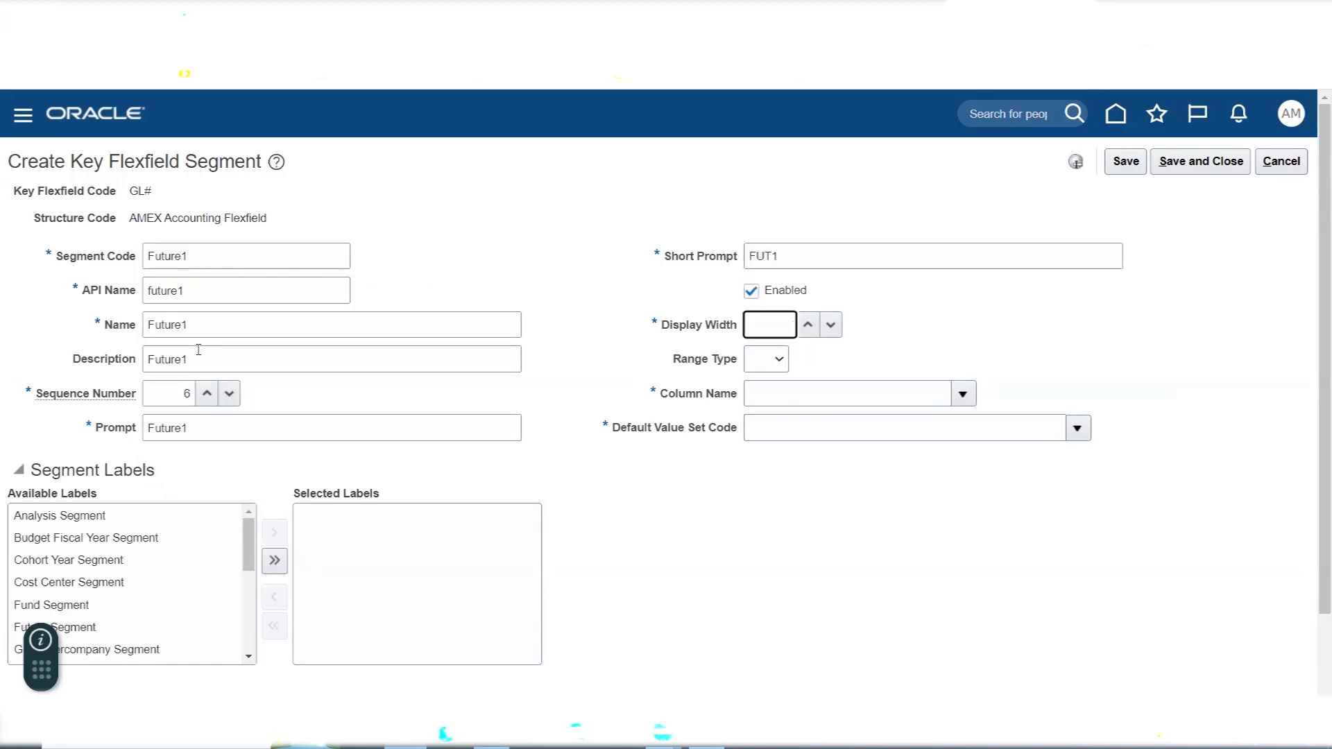
key(Tab)
key(Tab)
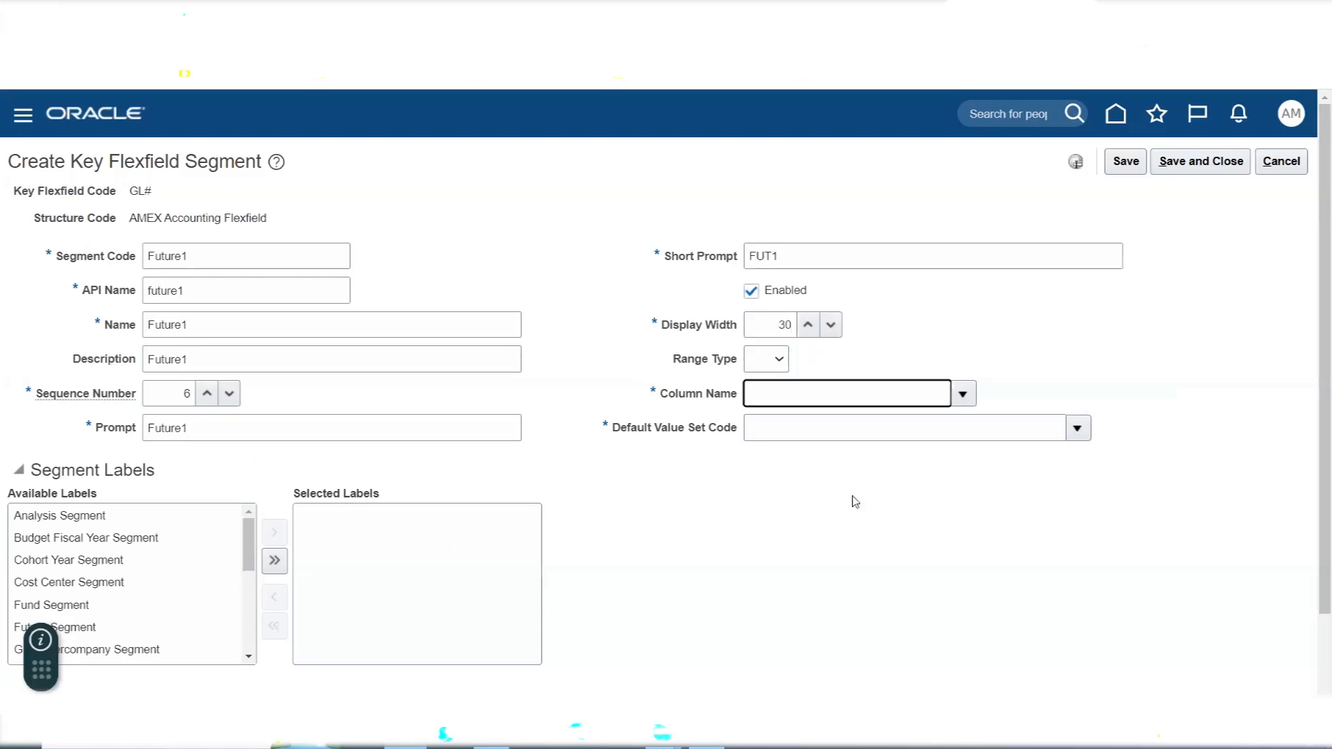
click(966, 392)
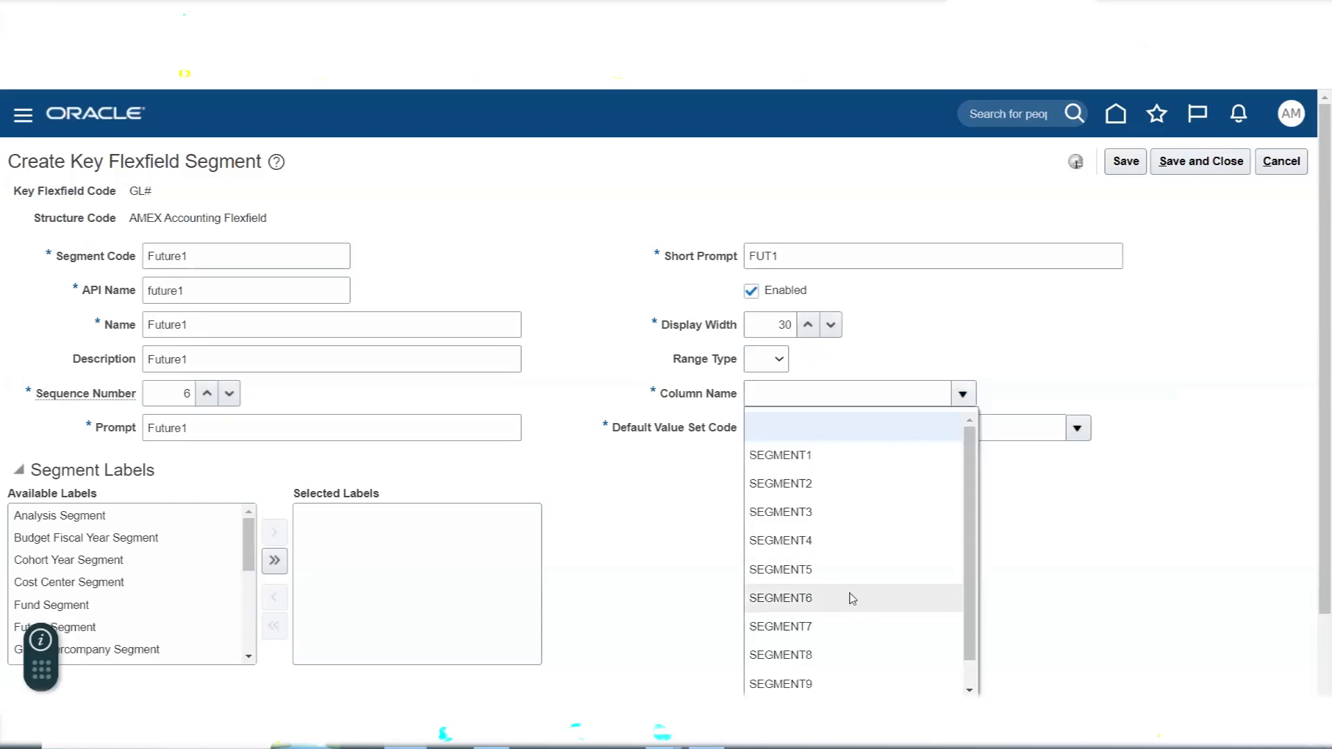
click(846, 598)
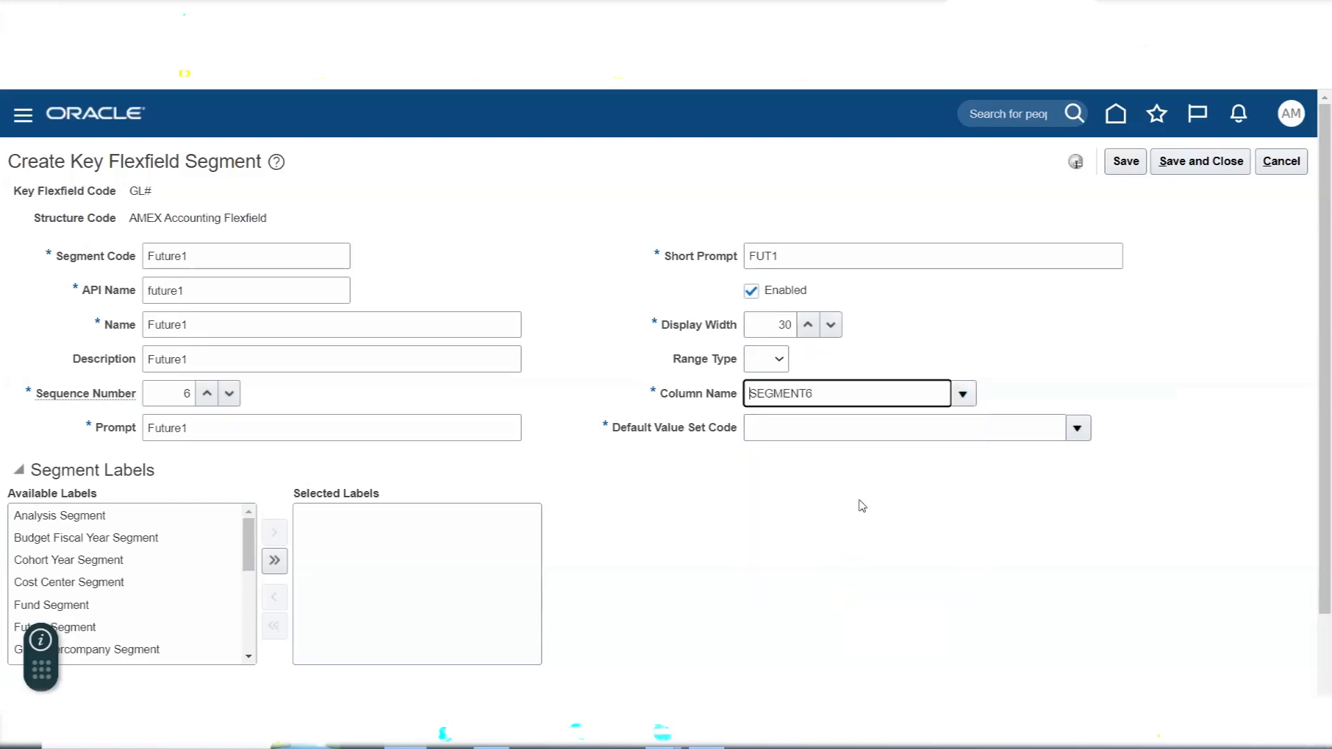
- Search value sets for AMEX FU, choose AMEX Future1 as the Future1 segment's default value set, and save and close the segment
click(1080, 429)
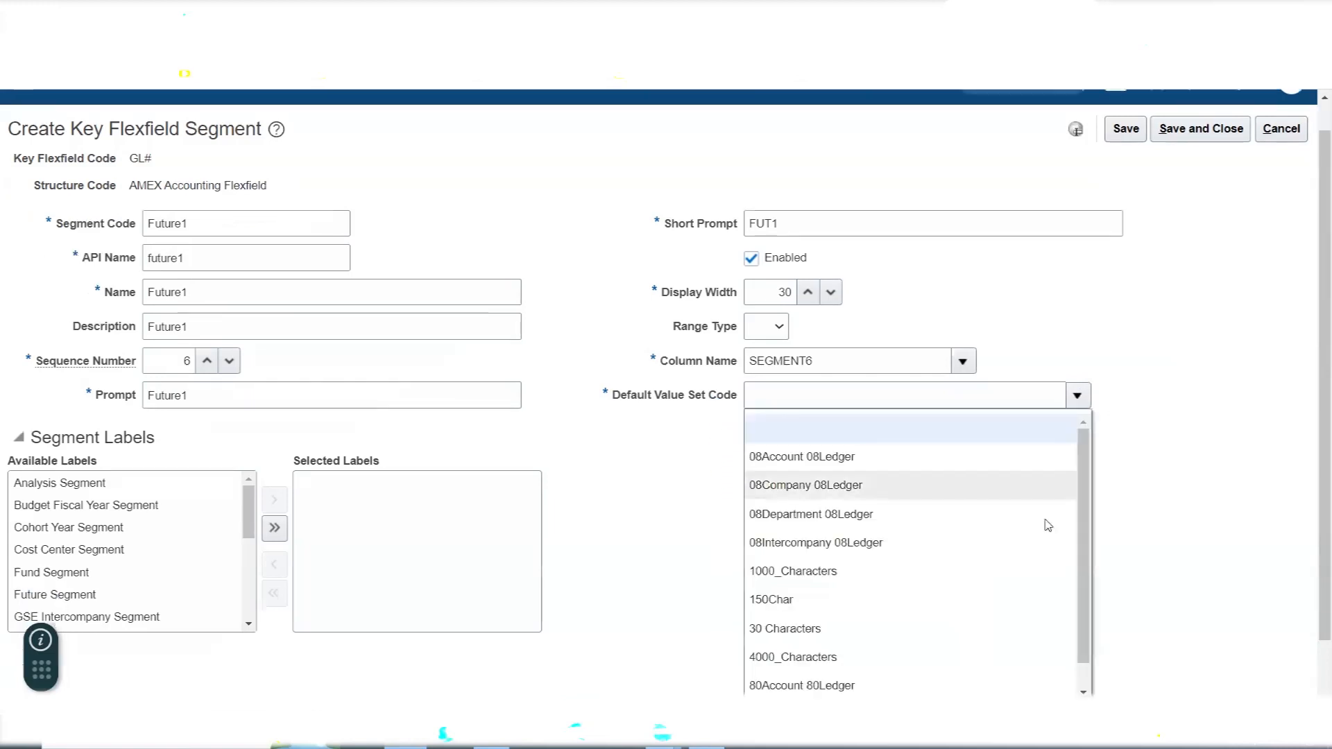
scroll(1232, 421, down, 2)
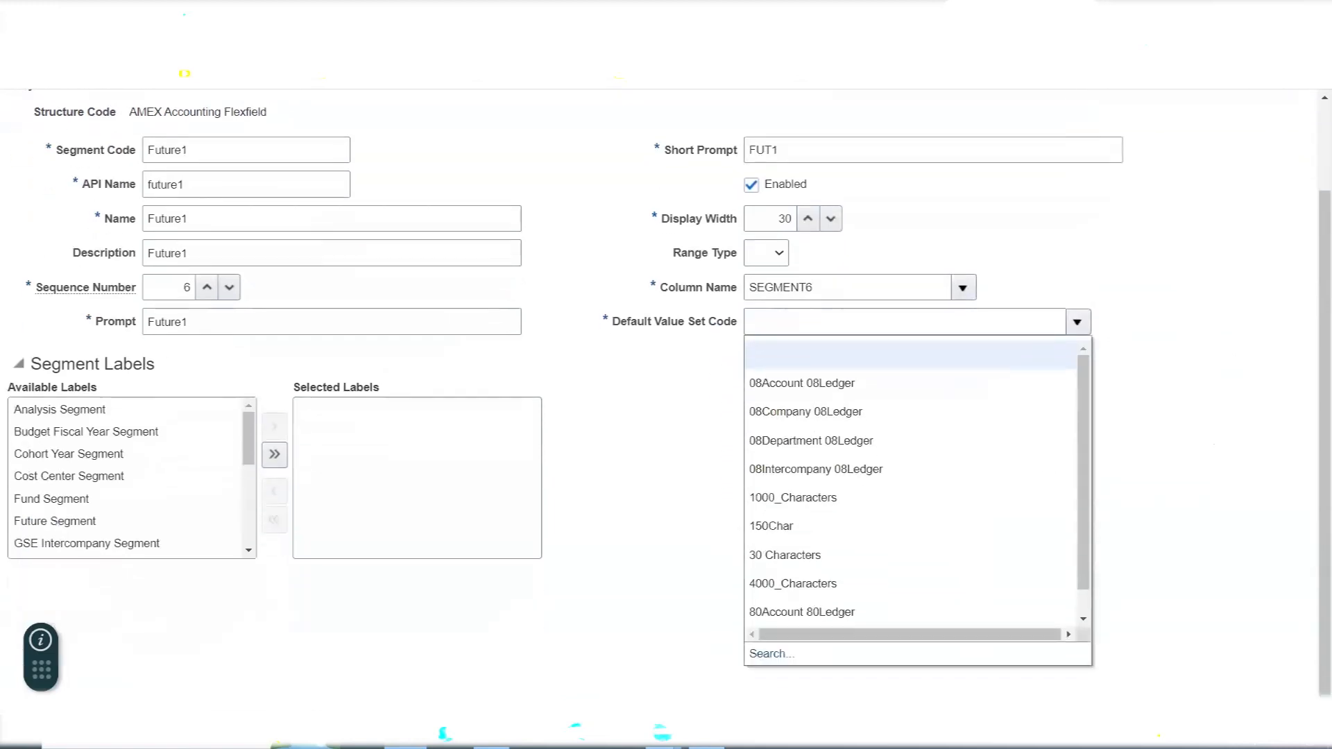
click(771, 654)
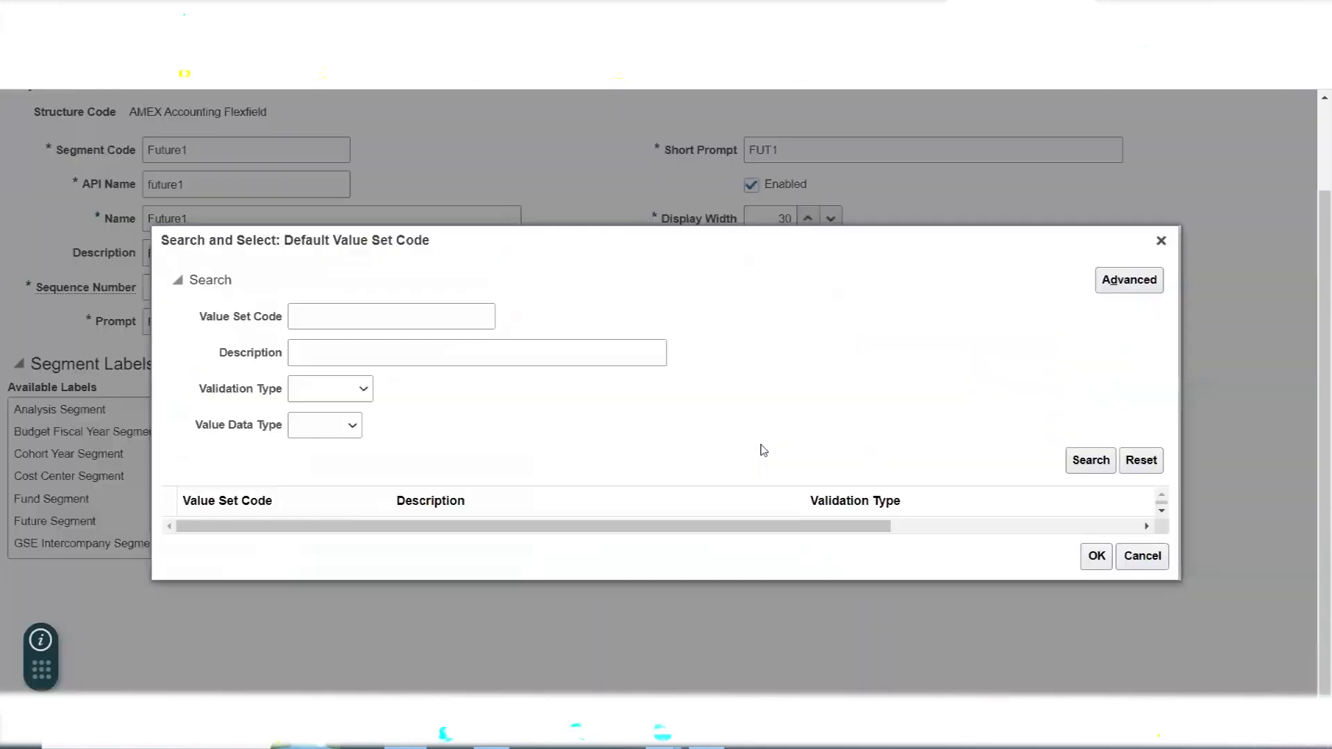
click(330, 314)
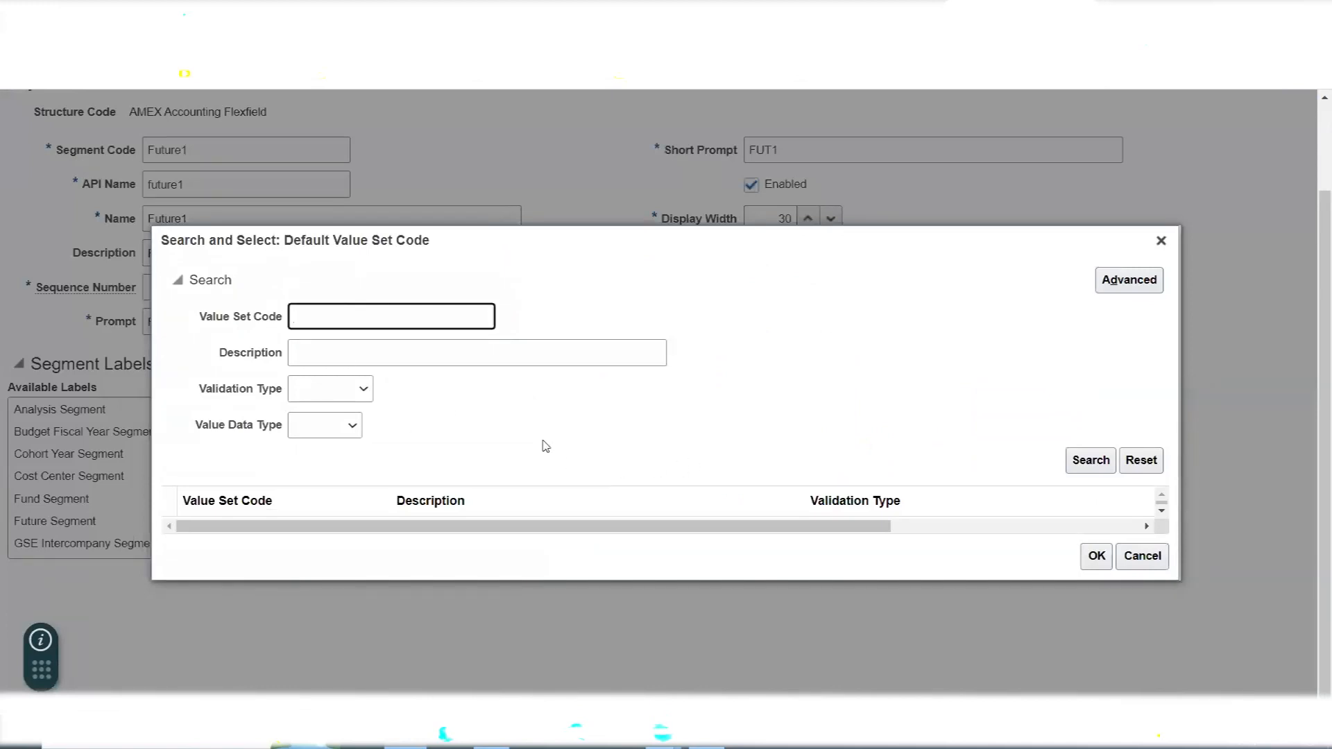
text(AMEX FU)
click(1088, 462)
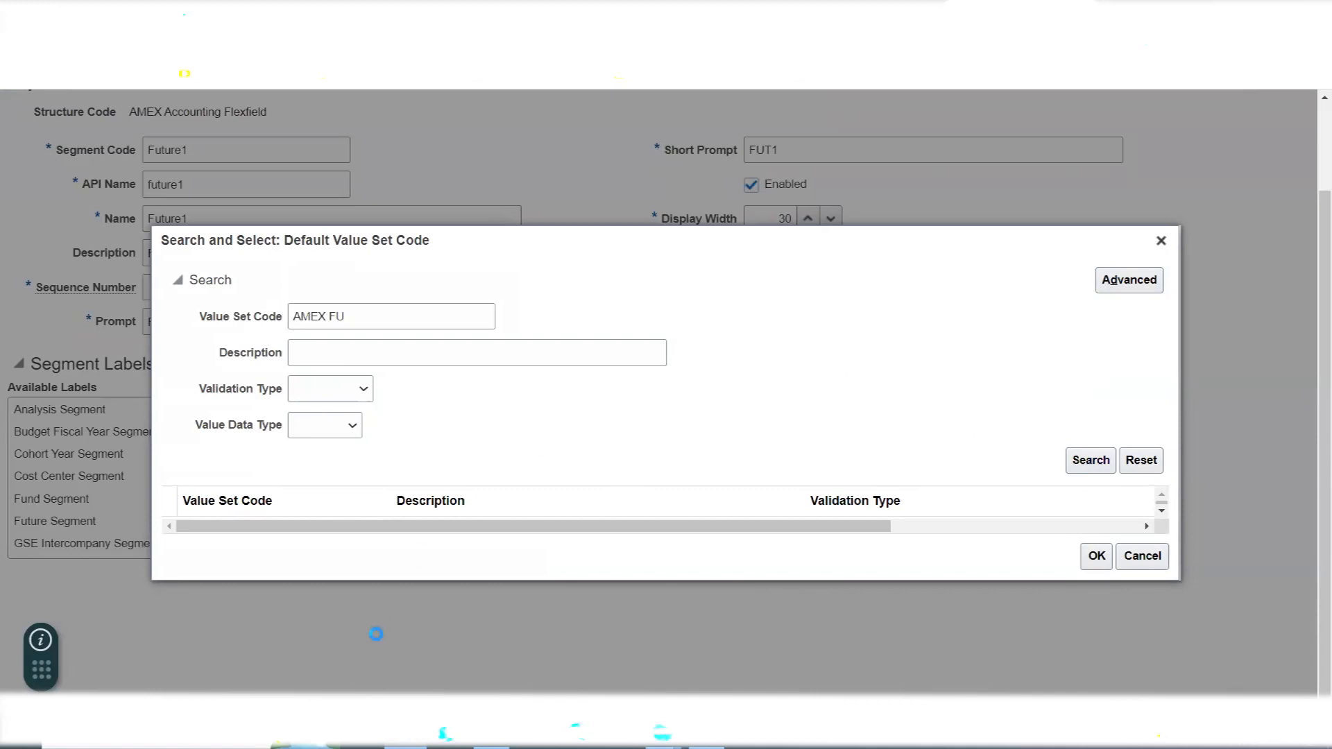
click(220, 500)
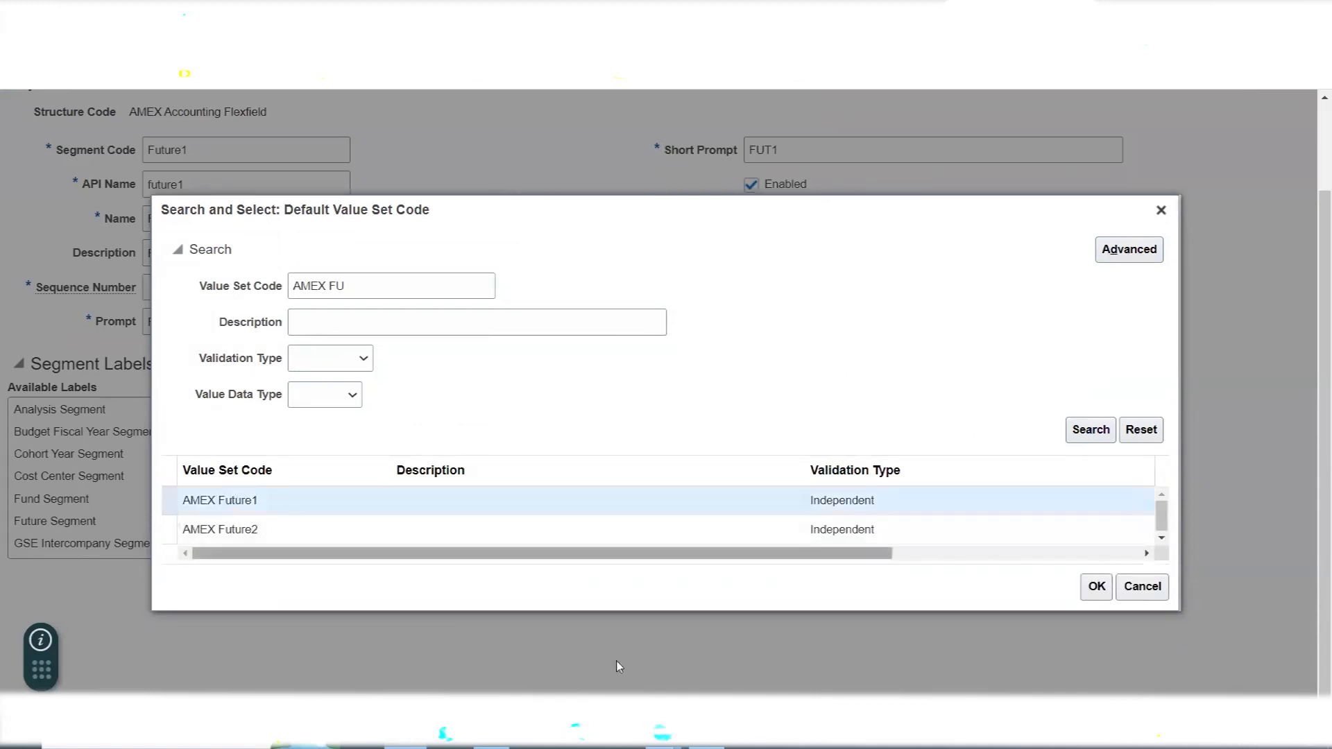
click(1095, 588)
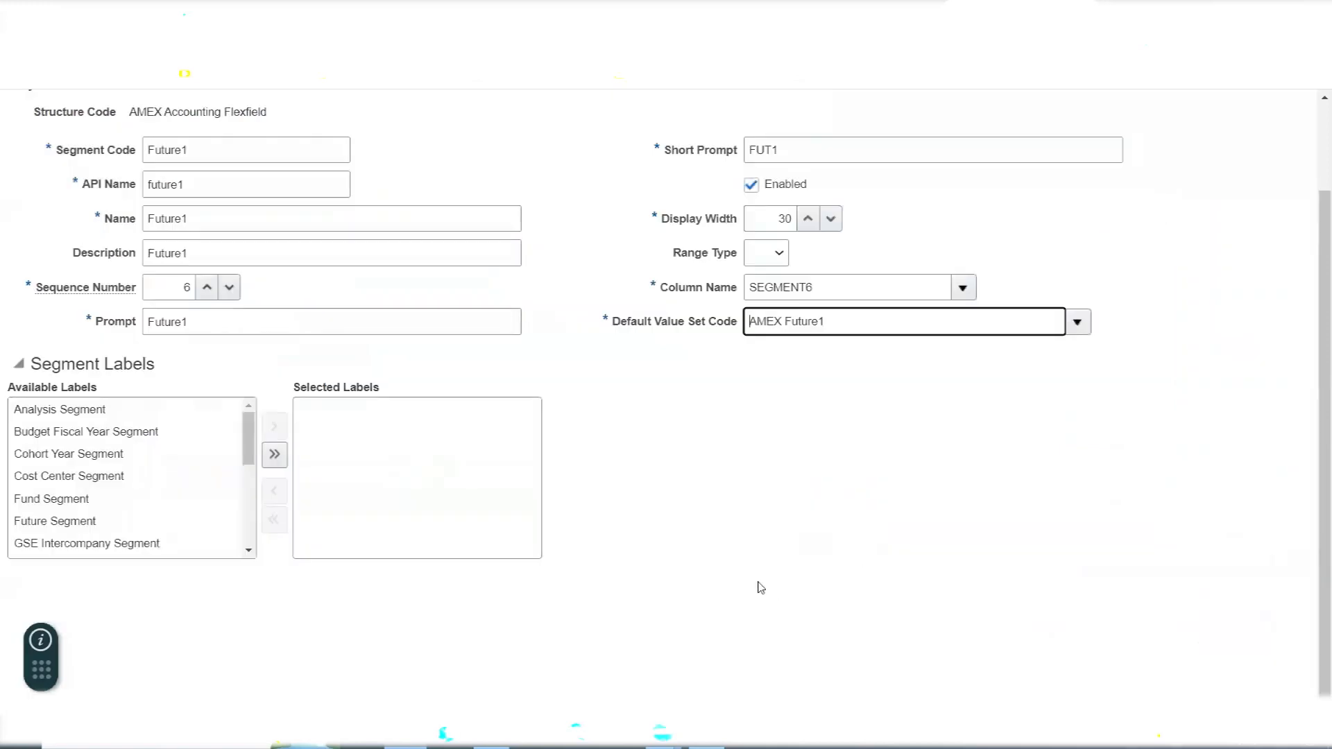
scroll(760, 586, up, 1)
click(1200, 161)
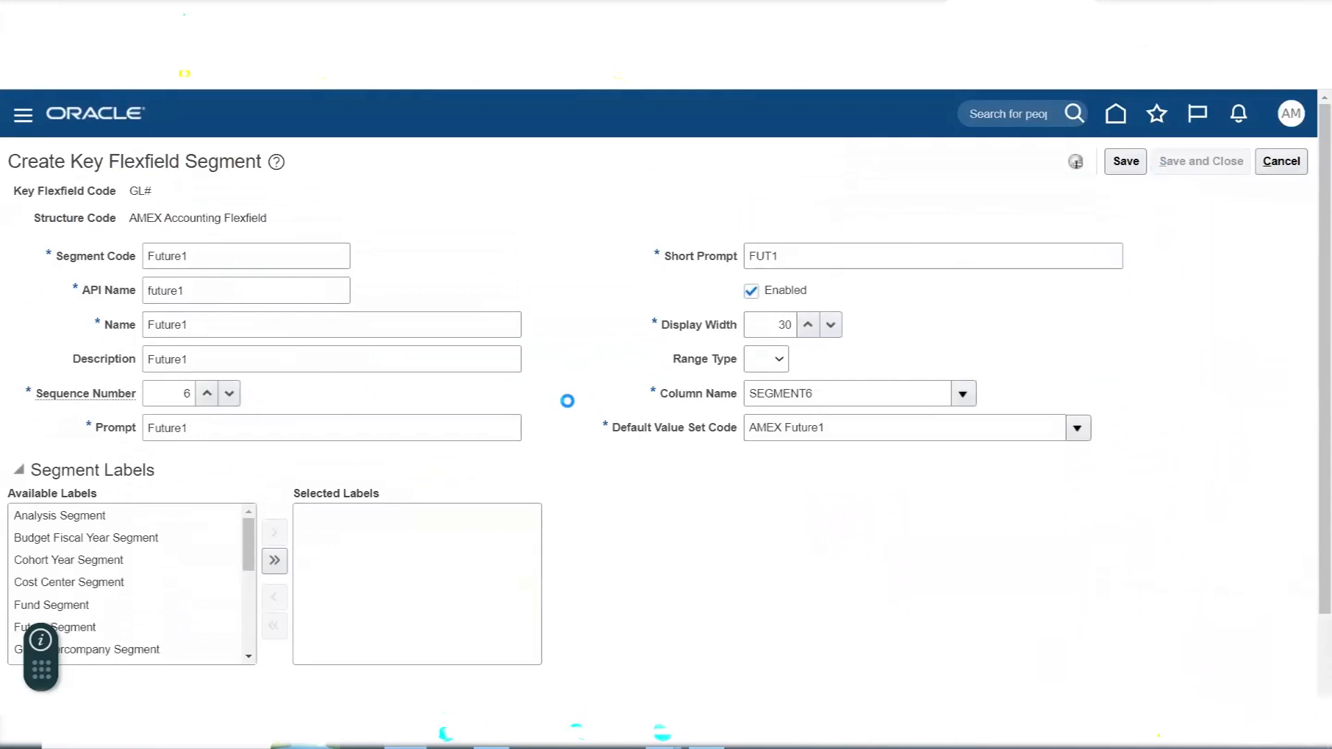
- Add another segment to the AMEX Accounting Flexfield with Future2 as its code and name, leaving the description empty
click(217, 425)
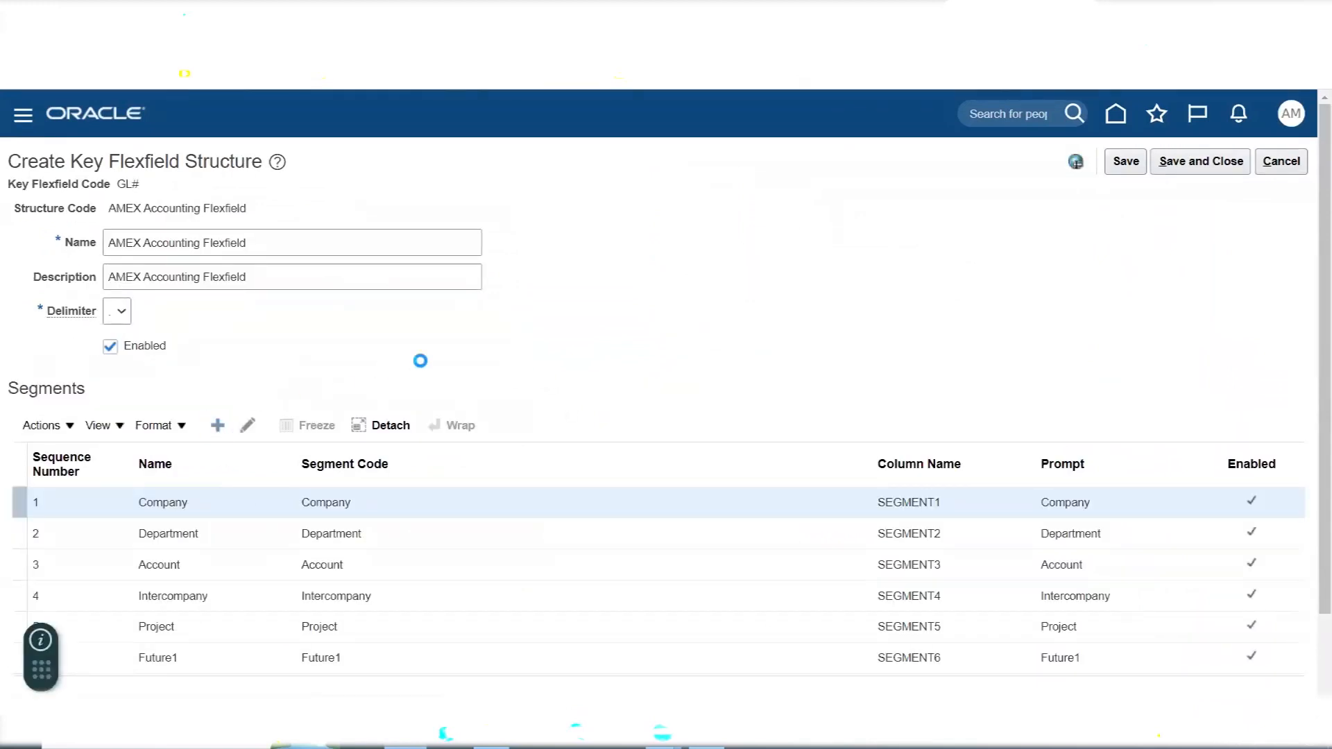
click(279, 257)
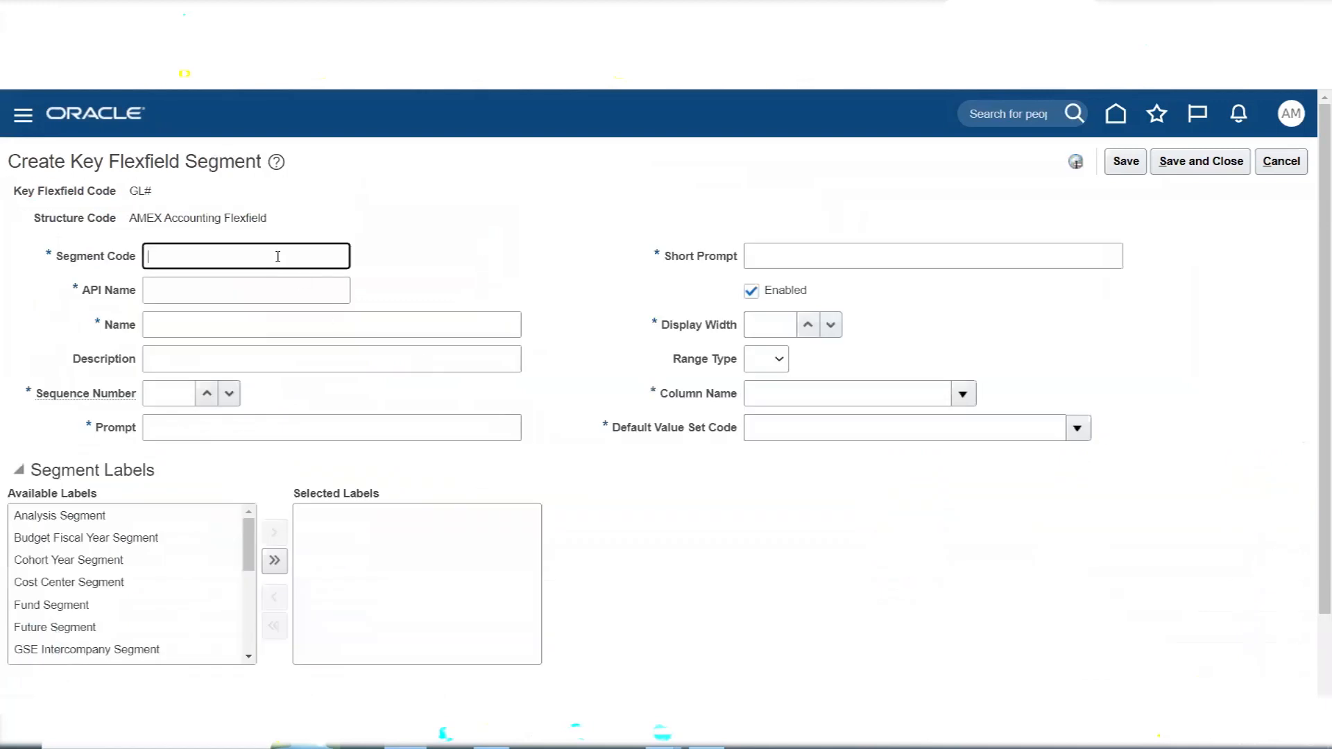
text(Future)
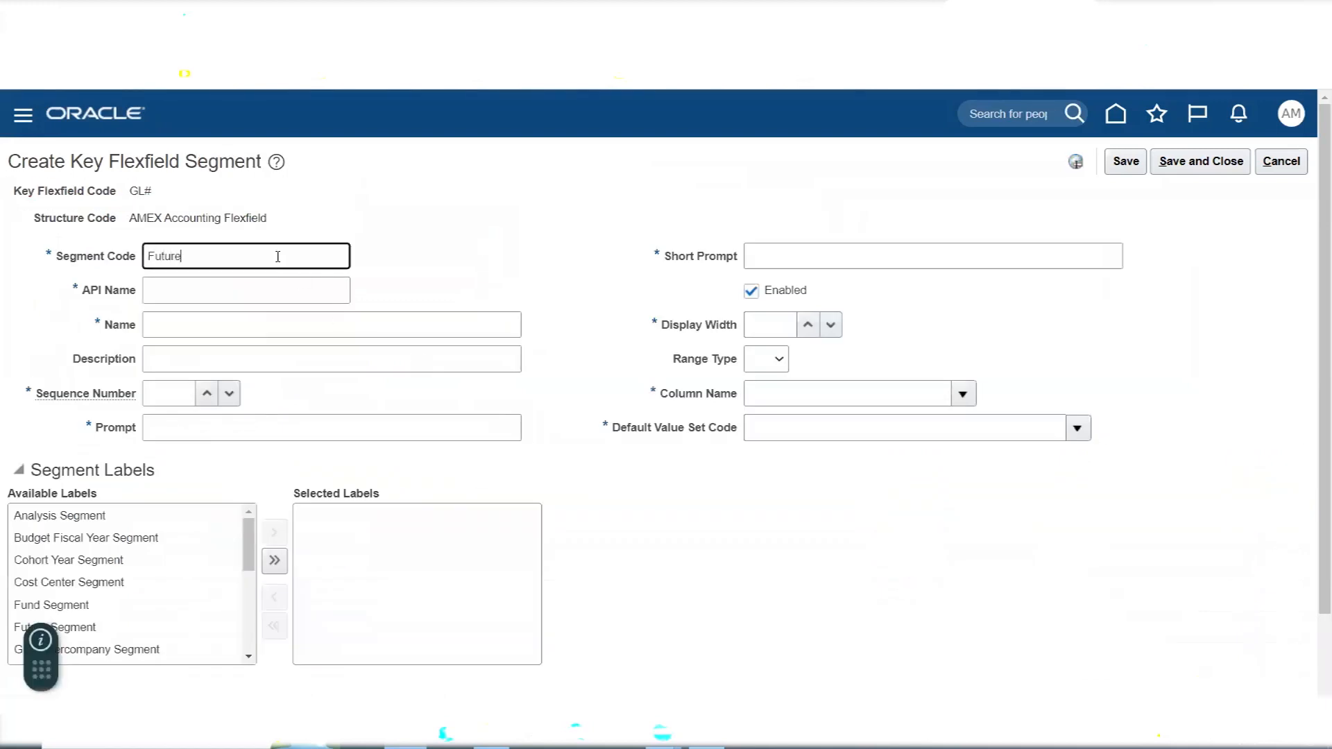
text(2)
key(Tab)
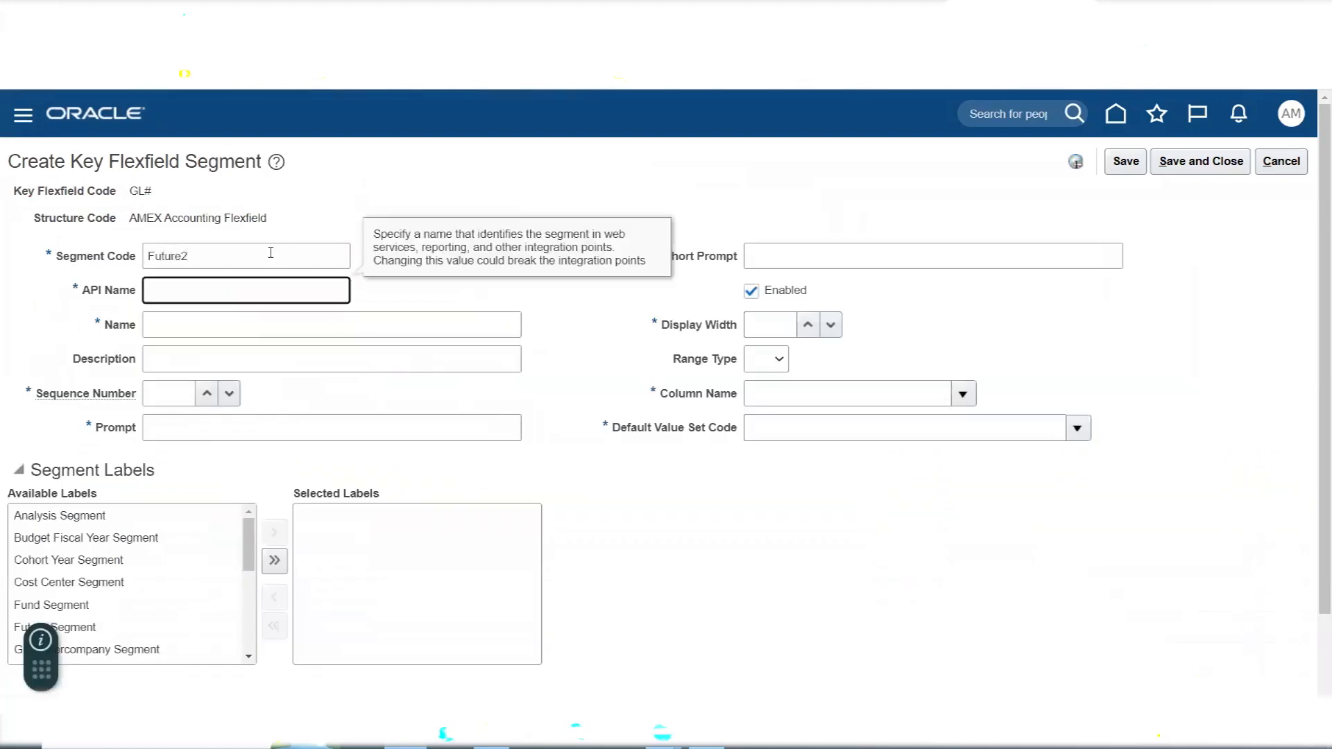
click(106, 260)
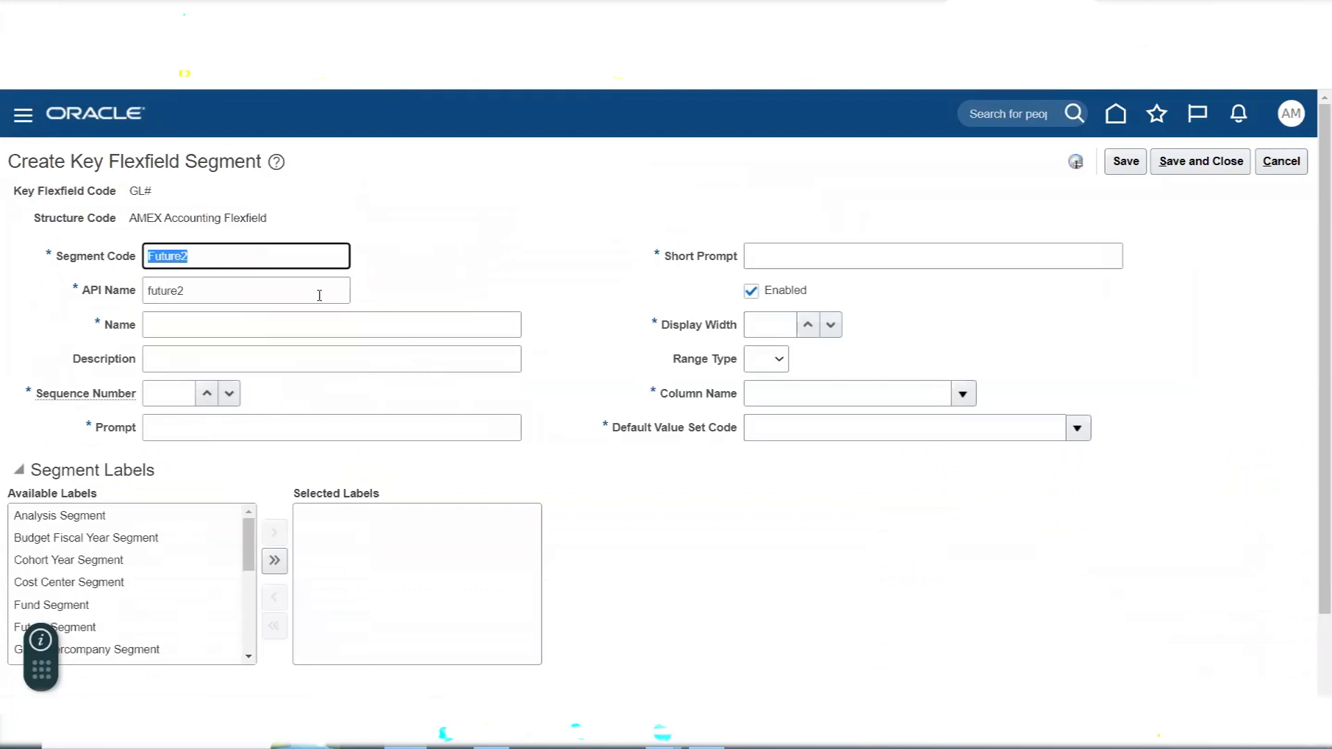
click(355, 324)
text(Future2)
key(Tab)
key(Tab)
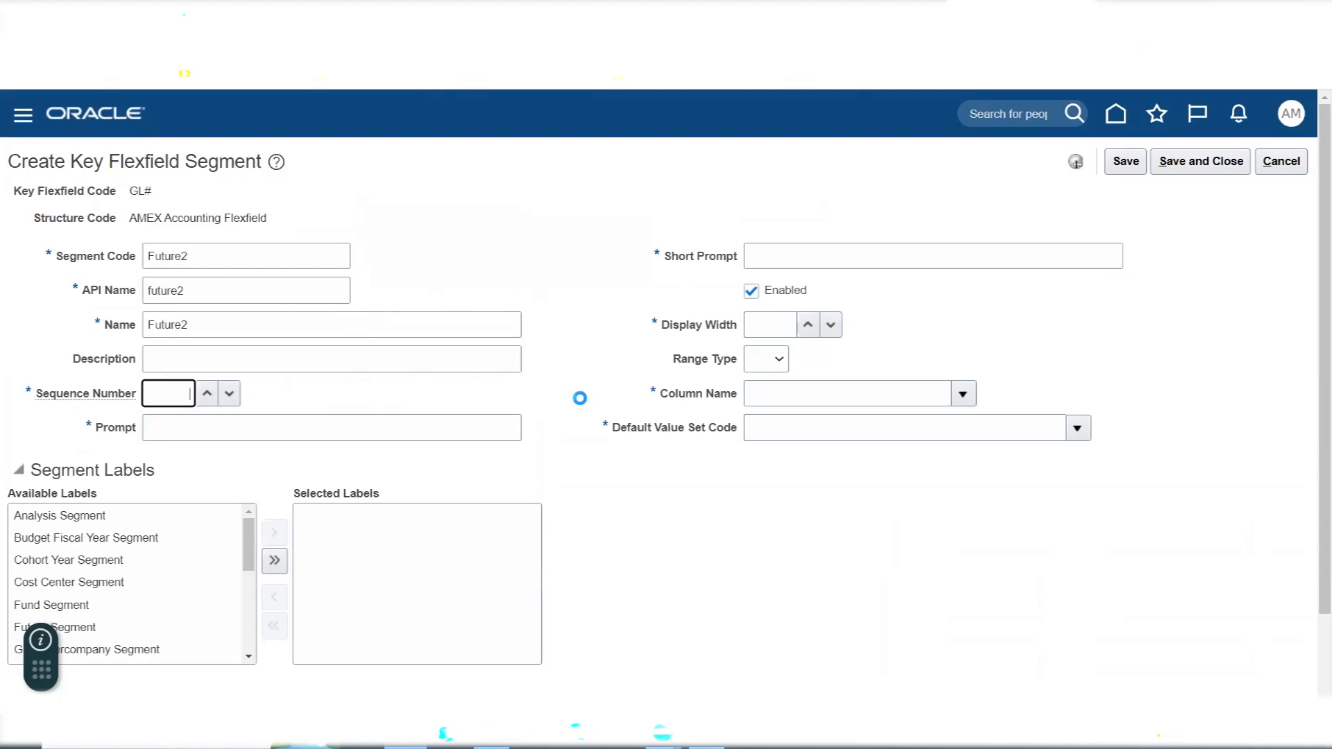
- Give the Future2 segment sequence number 7, the prompt Future2 and the short prompt FUT2
text(7)
key(Tab)
text(Future2)
key(Tab)
text(FUT)
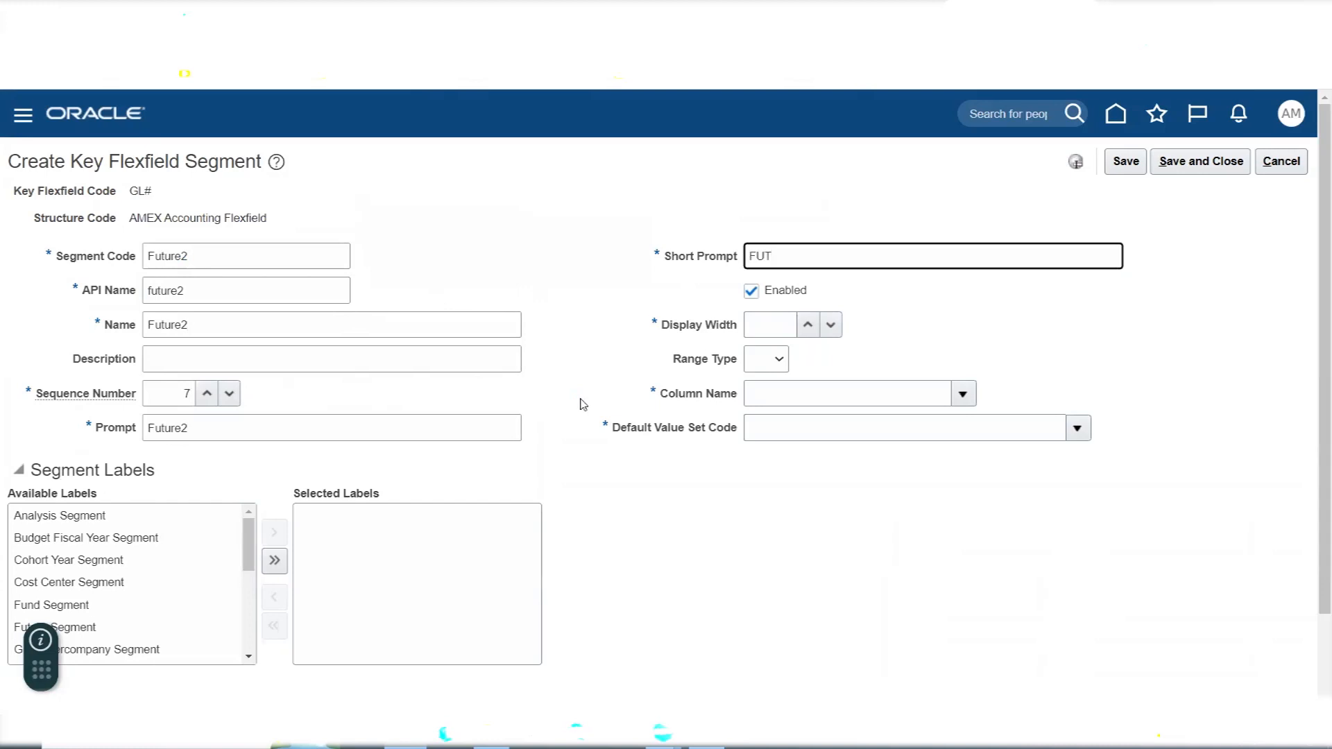
text(2)
key(Tab)
key(Tab)
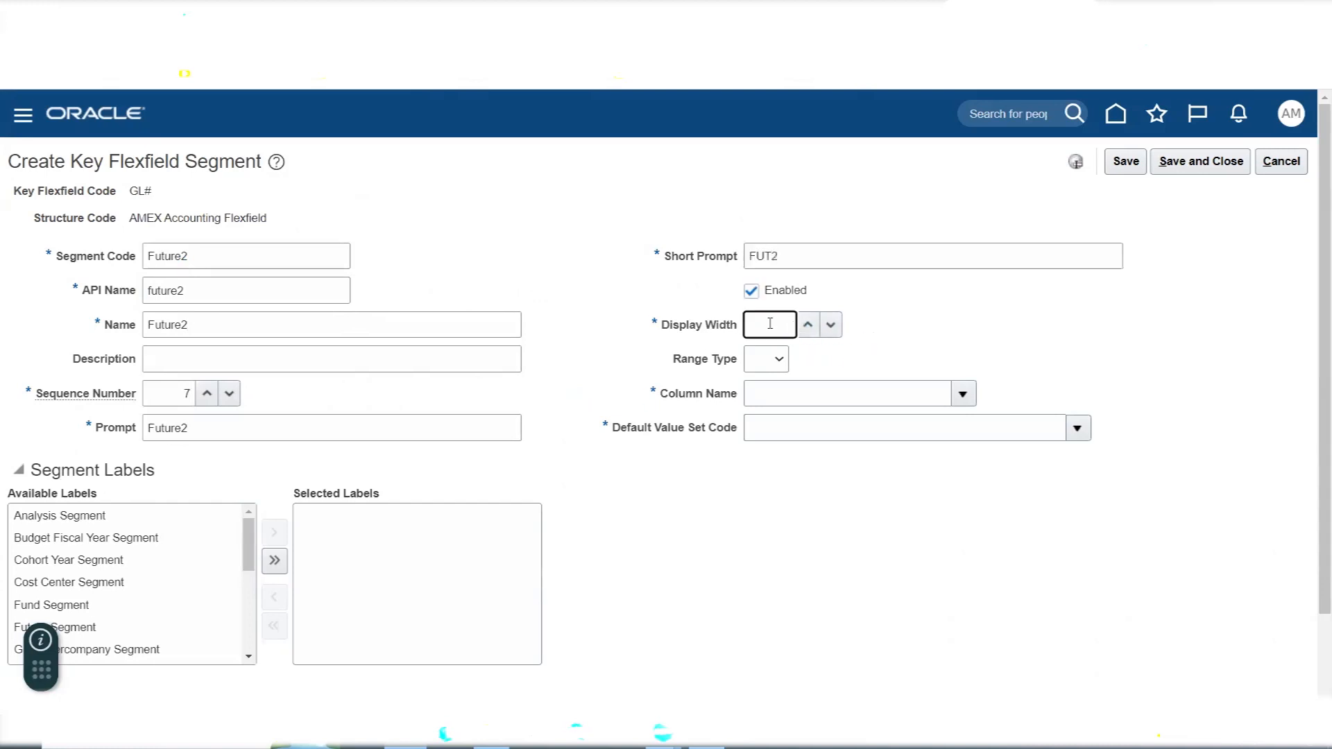
- Set the Future2 segment's display width to 30 and choose SEGMENT7 as its column name
text(30)
click(962, 394)
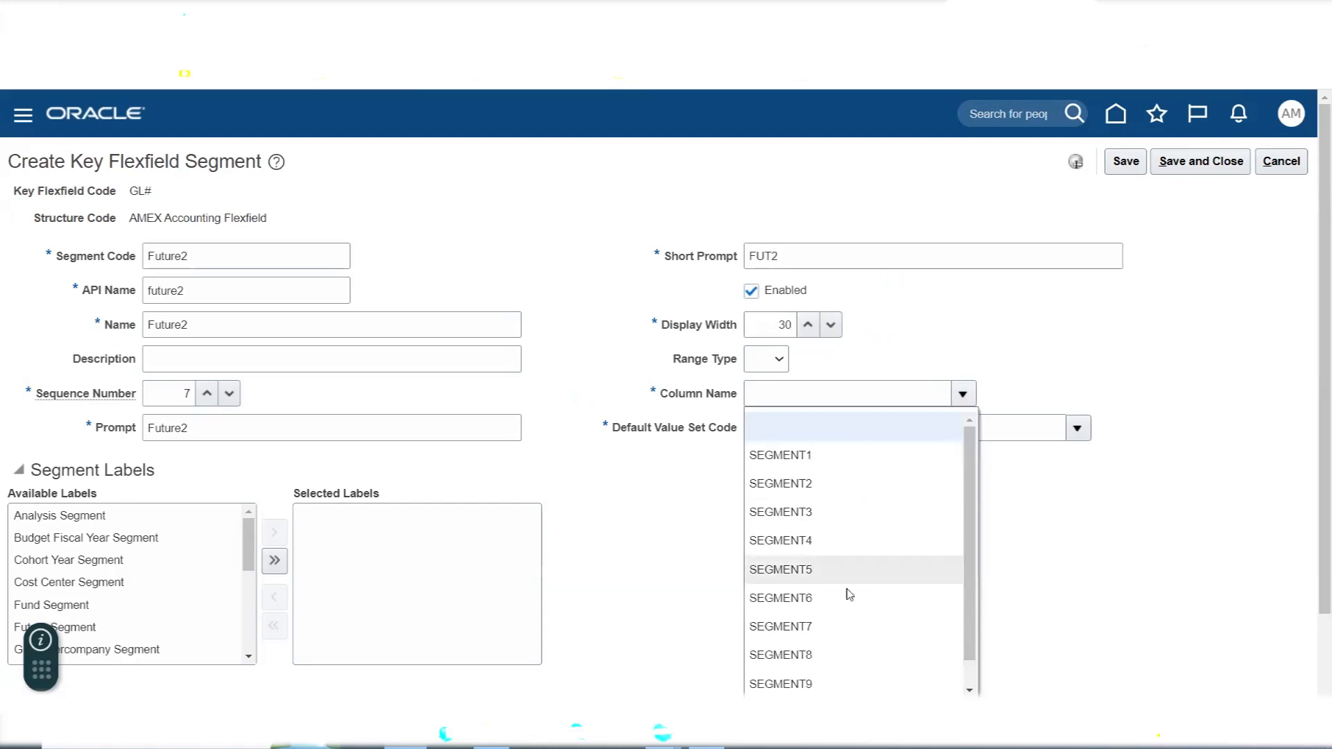
click(835, 626)
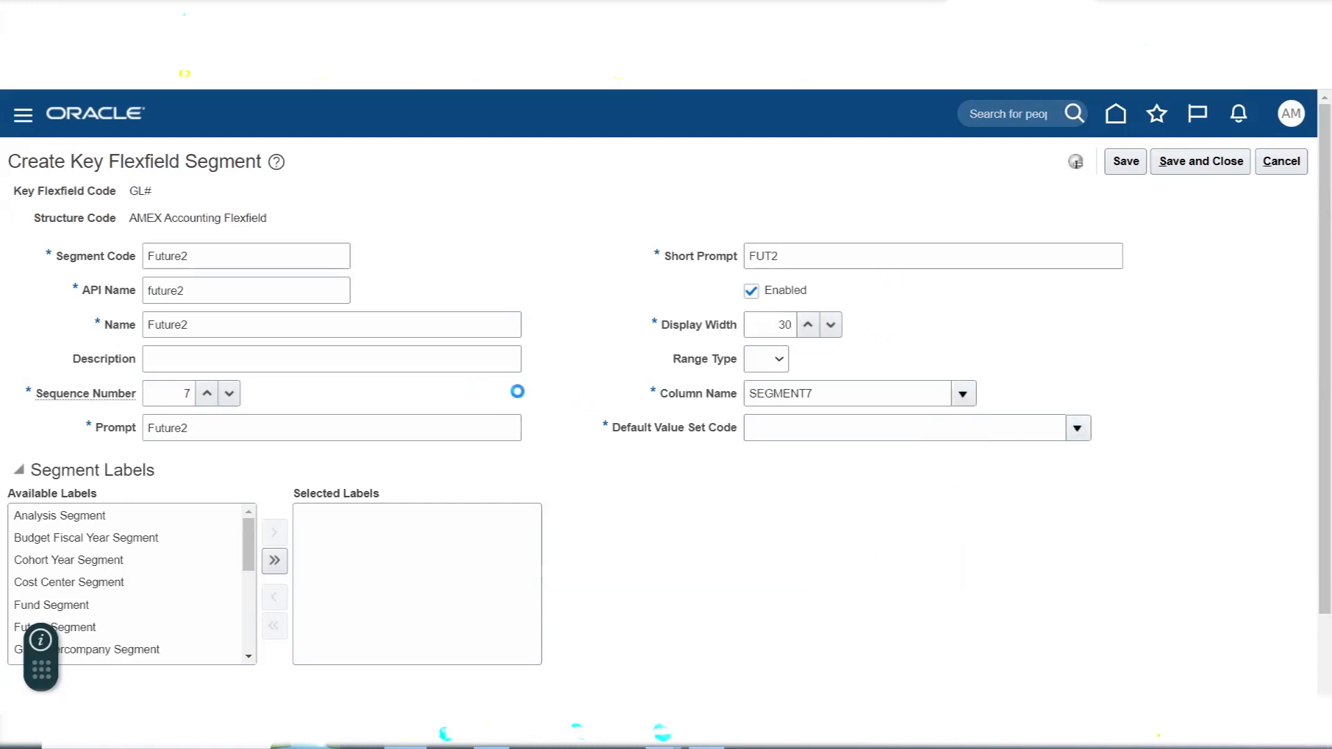
- Search value sets for AMEX F, choose AMEX Future2 as the Future2 segment's default value set, and save and close the segment
click(1077, 428)
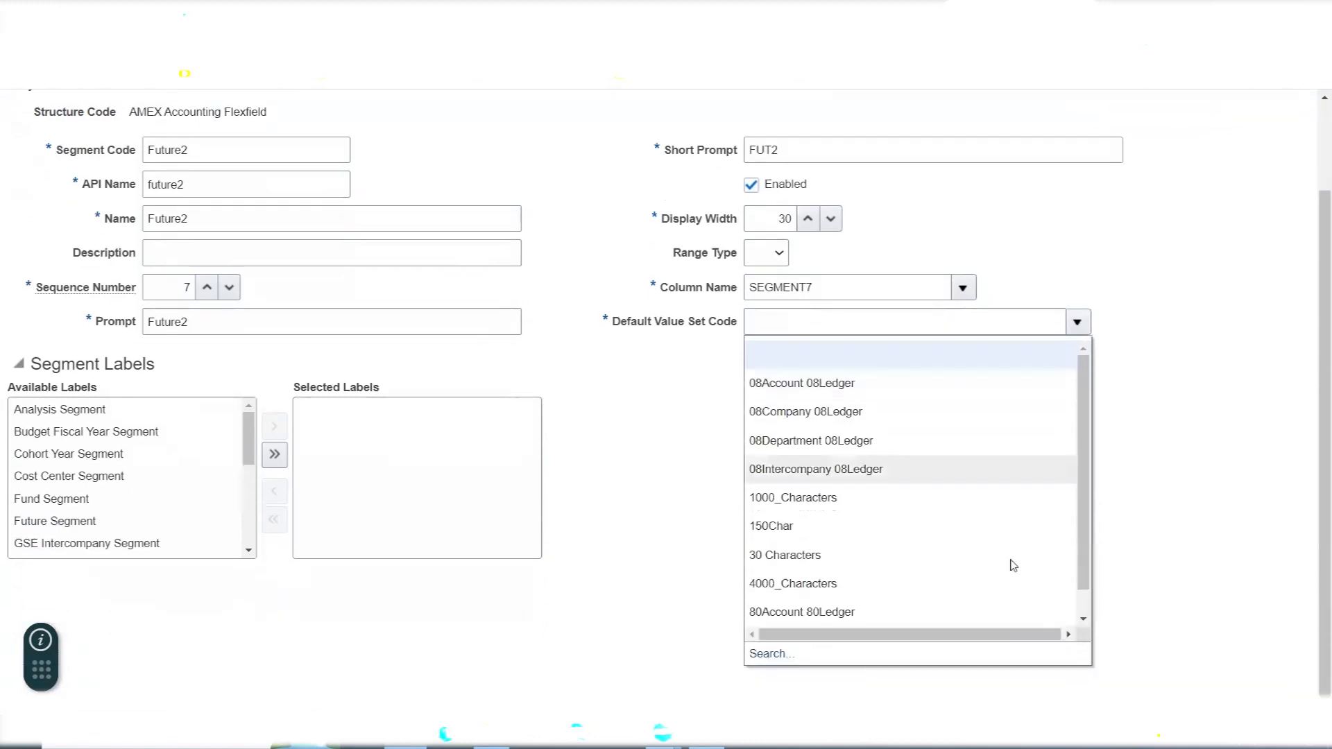
click(780, 653)
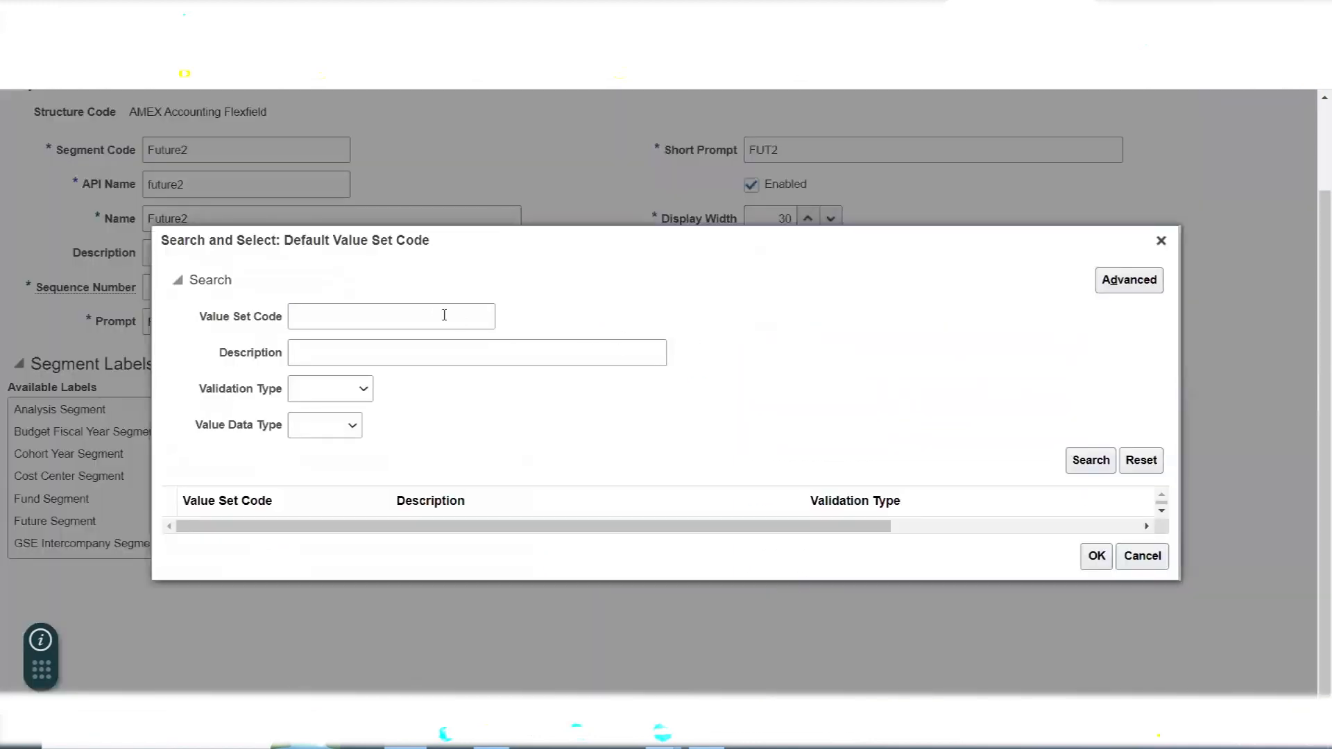
click(435, 311)
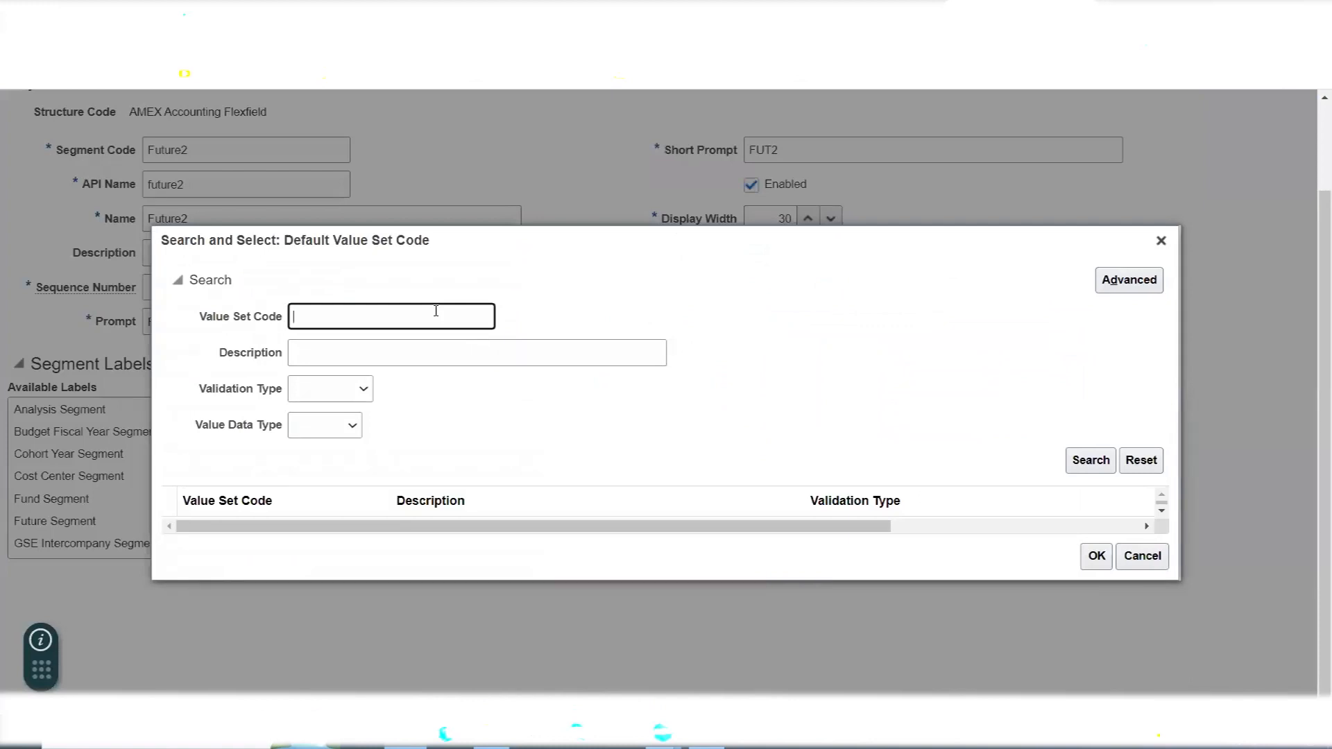
text(AMEX F)
click(1069, 455)
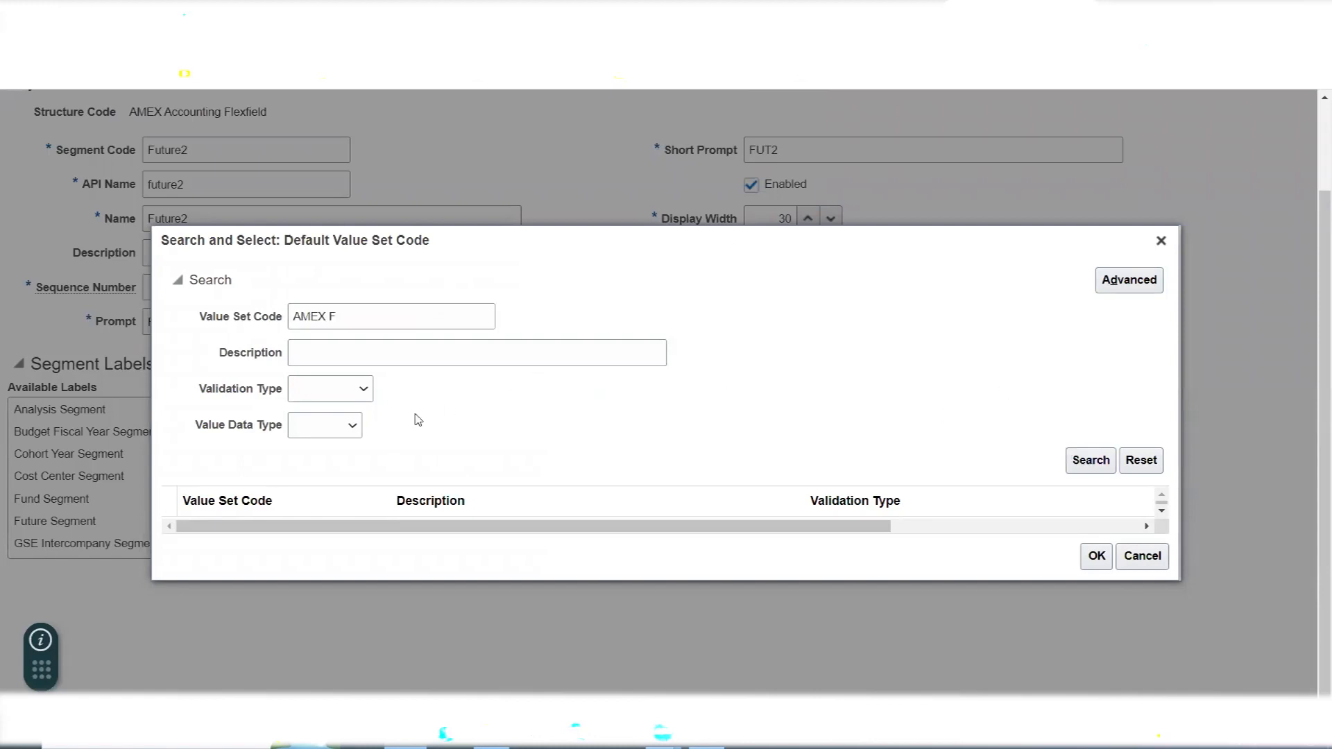
click(218, 529)
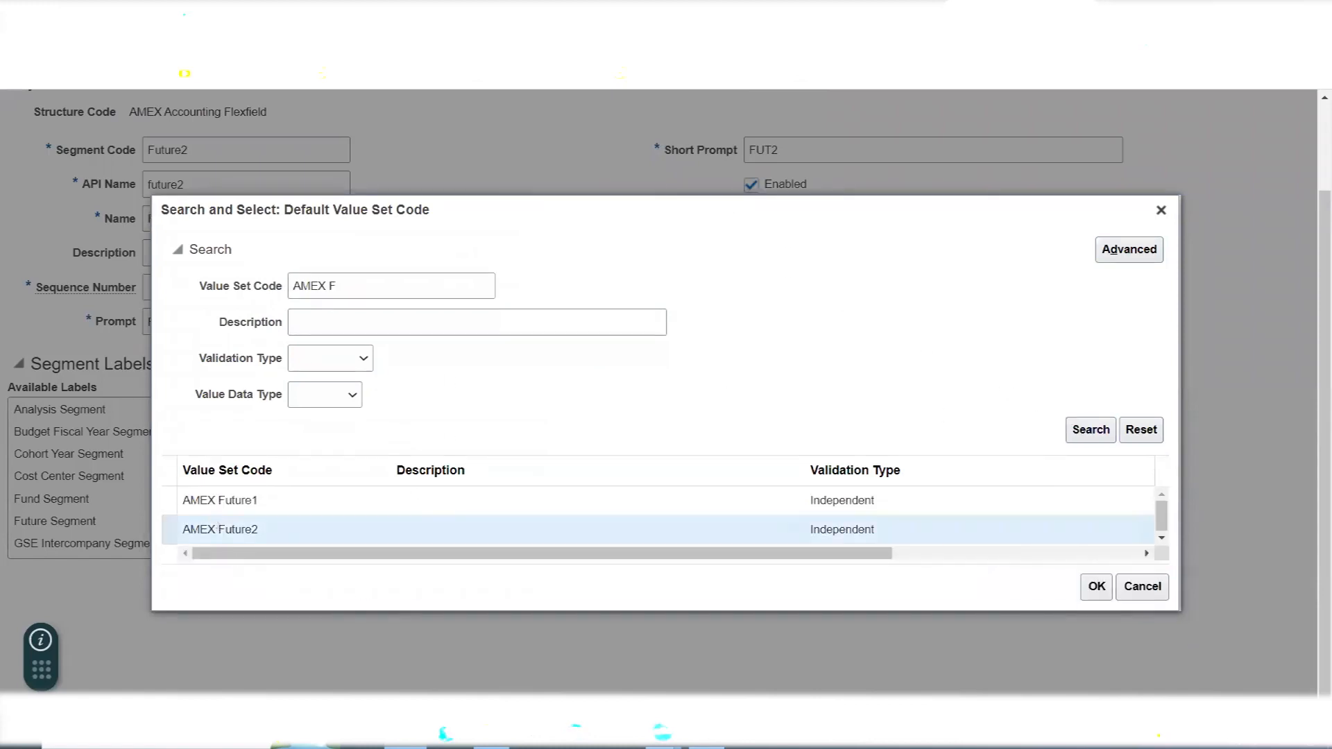
click(1096, 588)
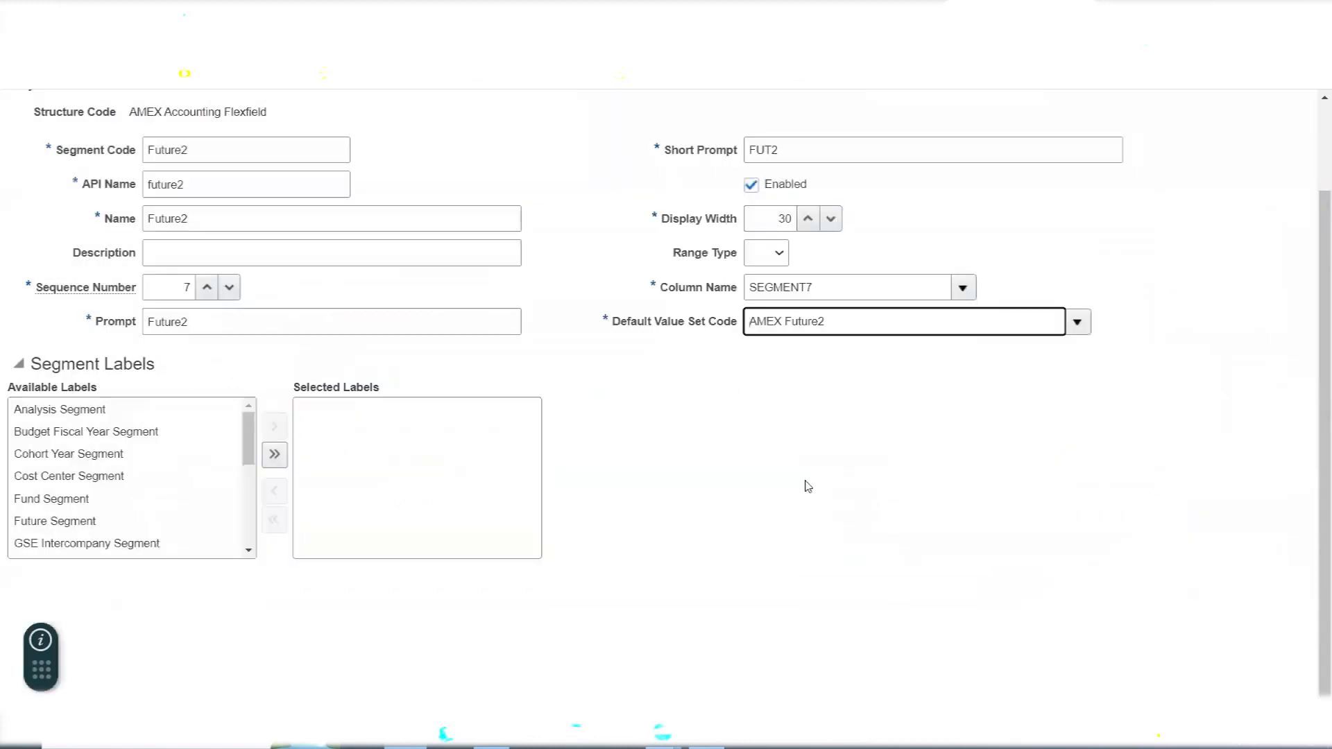
scroll(812, 486, up, 3)
click(1228, 158)
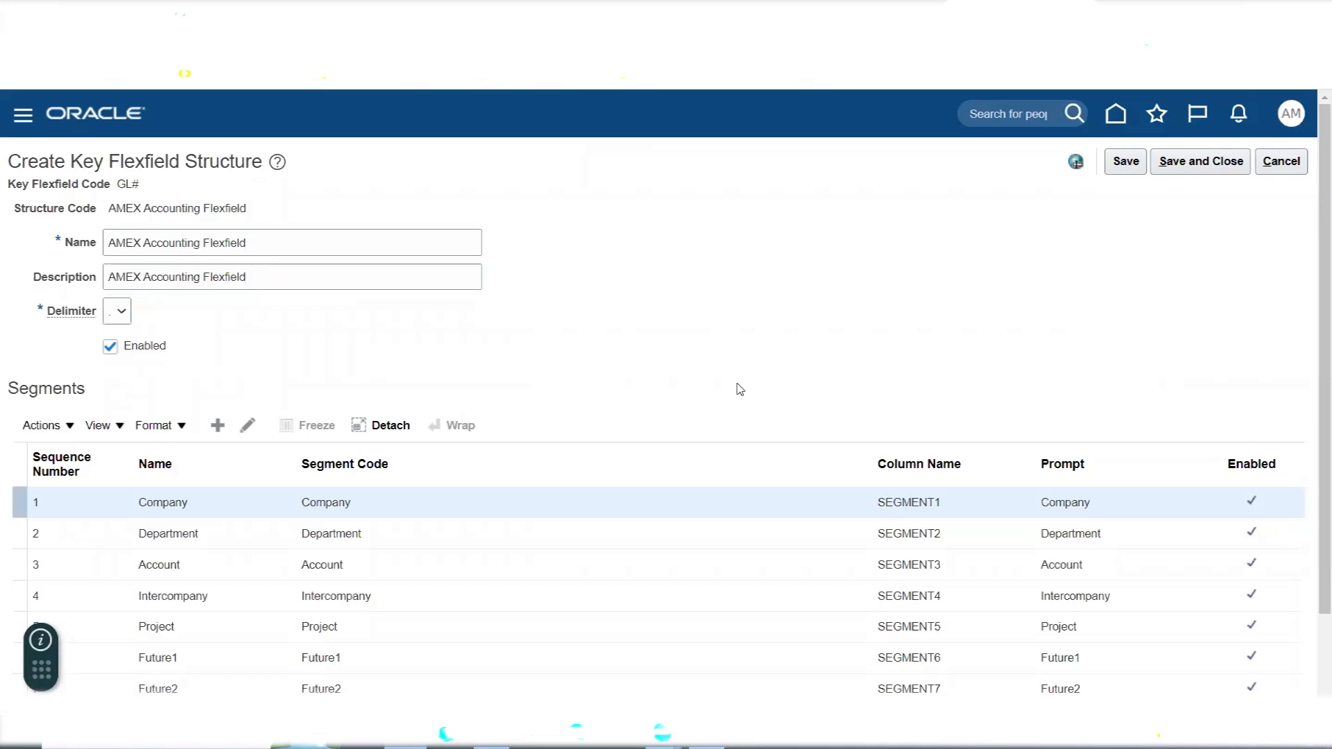
- Switch to the Excel notes and add a bold Segment Labels heading in cell P191 above the label list
key(alt+Tab)
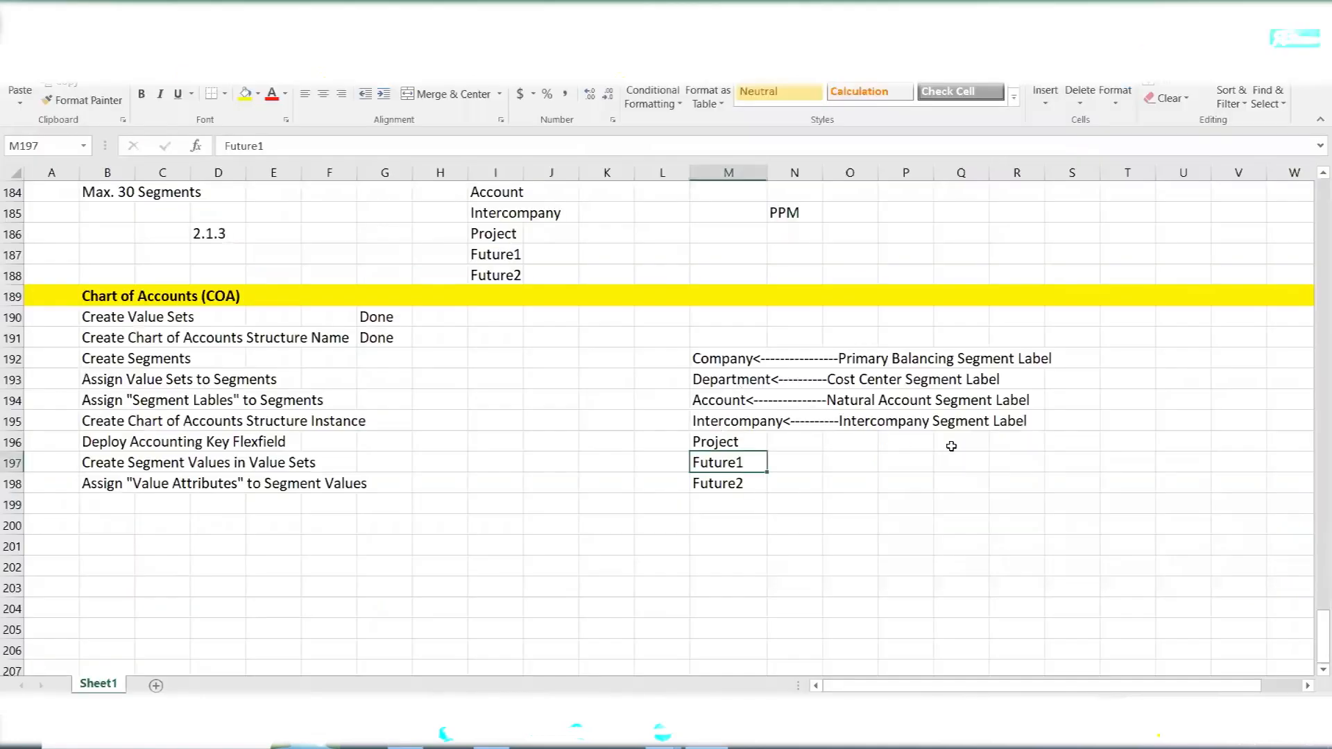
click(894, 346)
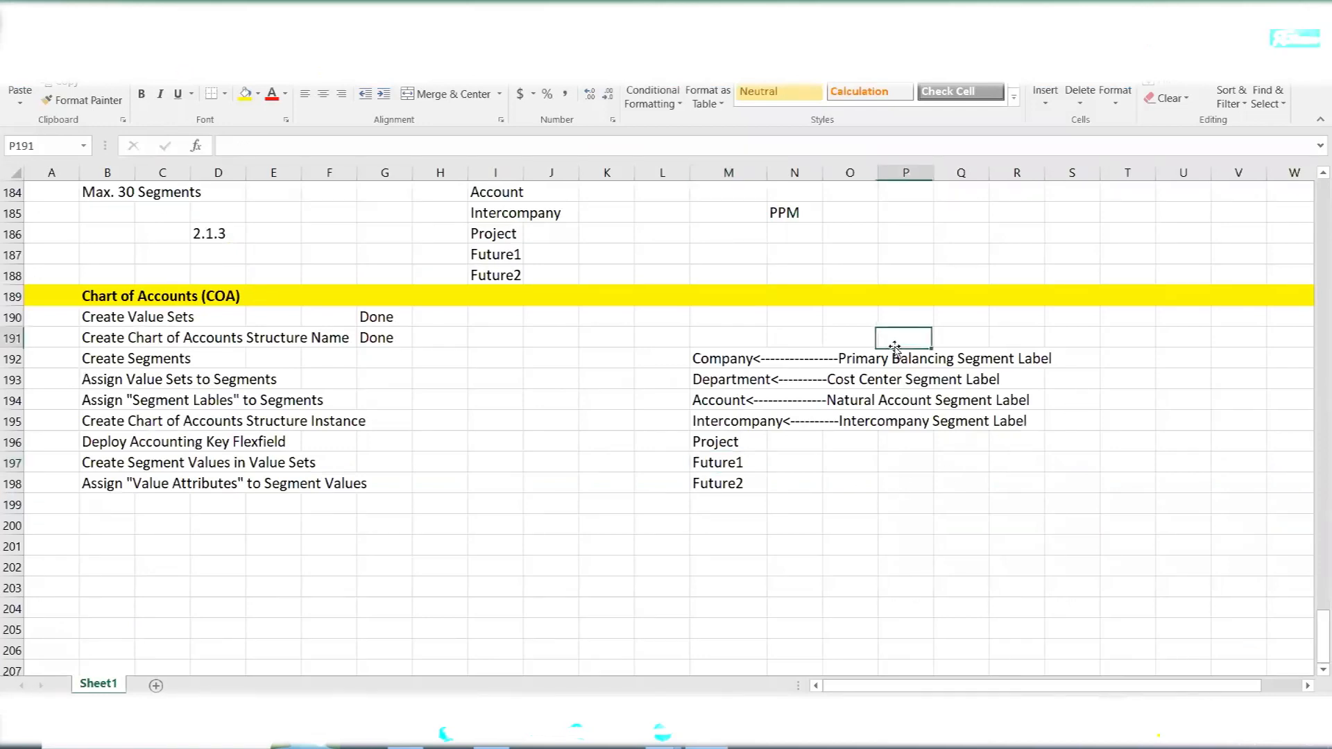
text(Segment Labels)
key(ctrl+Return)
key(ctrl+b)
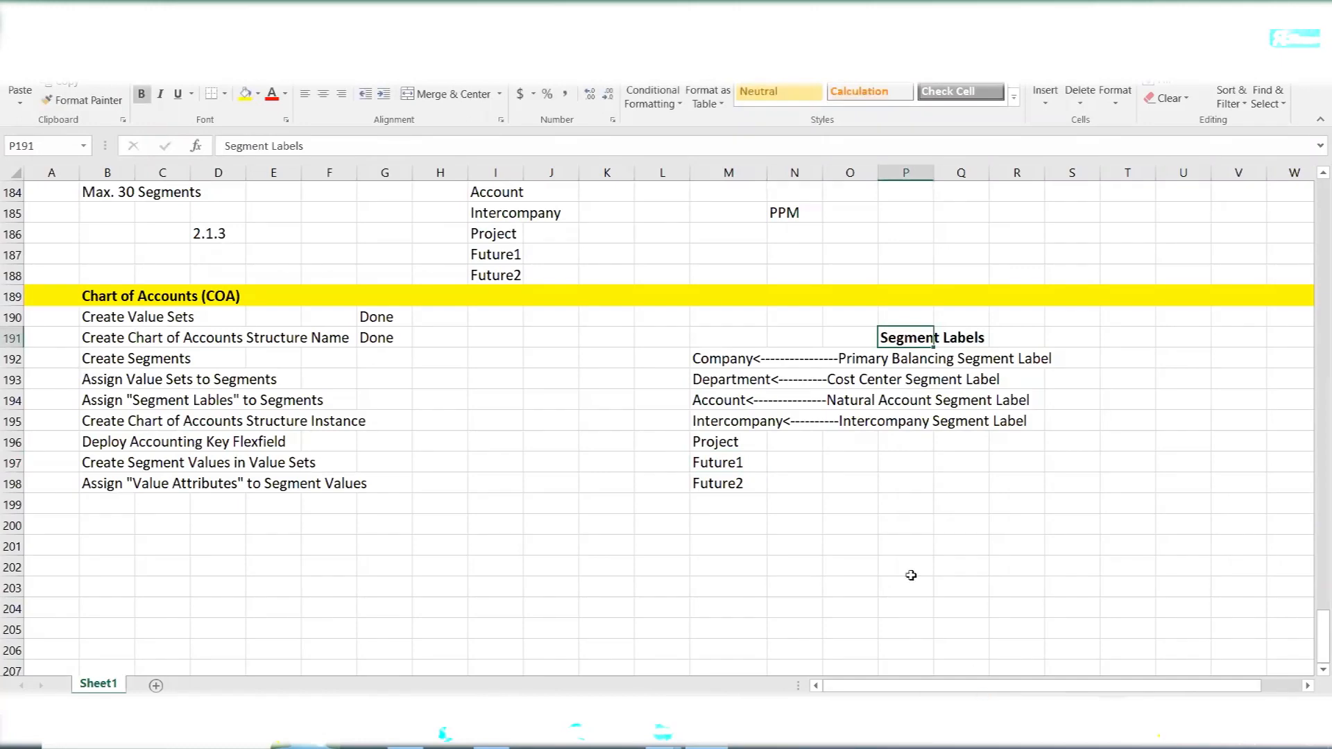
- Switch back to Oracle and save and close the AMEX Accounting Flexfield structure
key(alt+Tab)
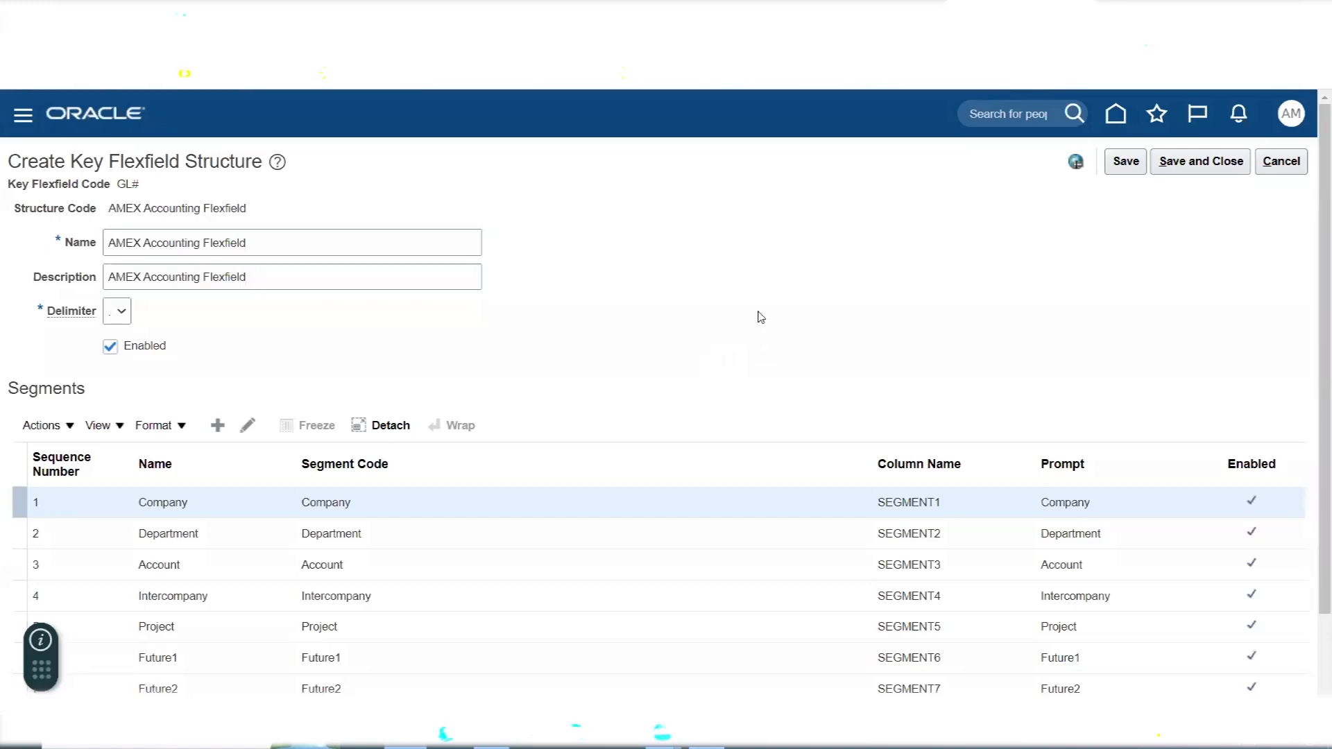
click(1206, 167)
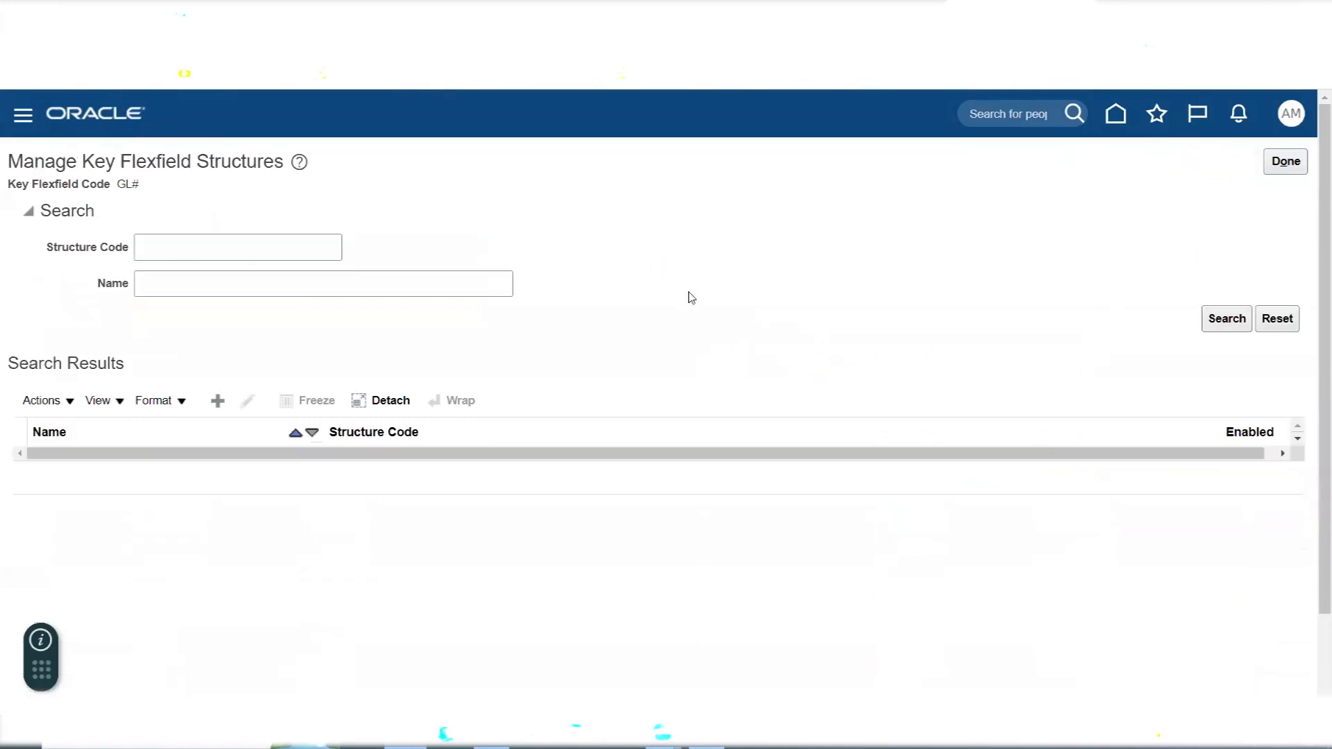
- Review the Chart of Accounts checklist in the Excel notes, from Create Value Sets through Create Chart of Accounts Structure Instance
key(alt+Tab)
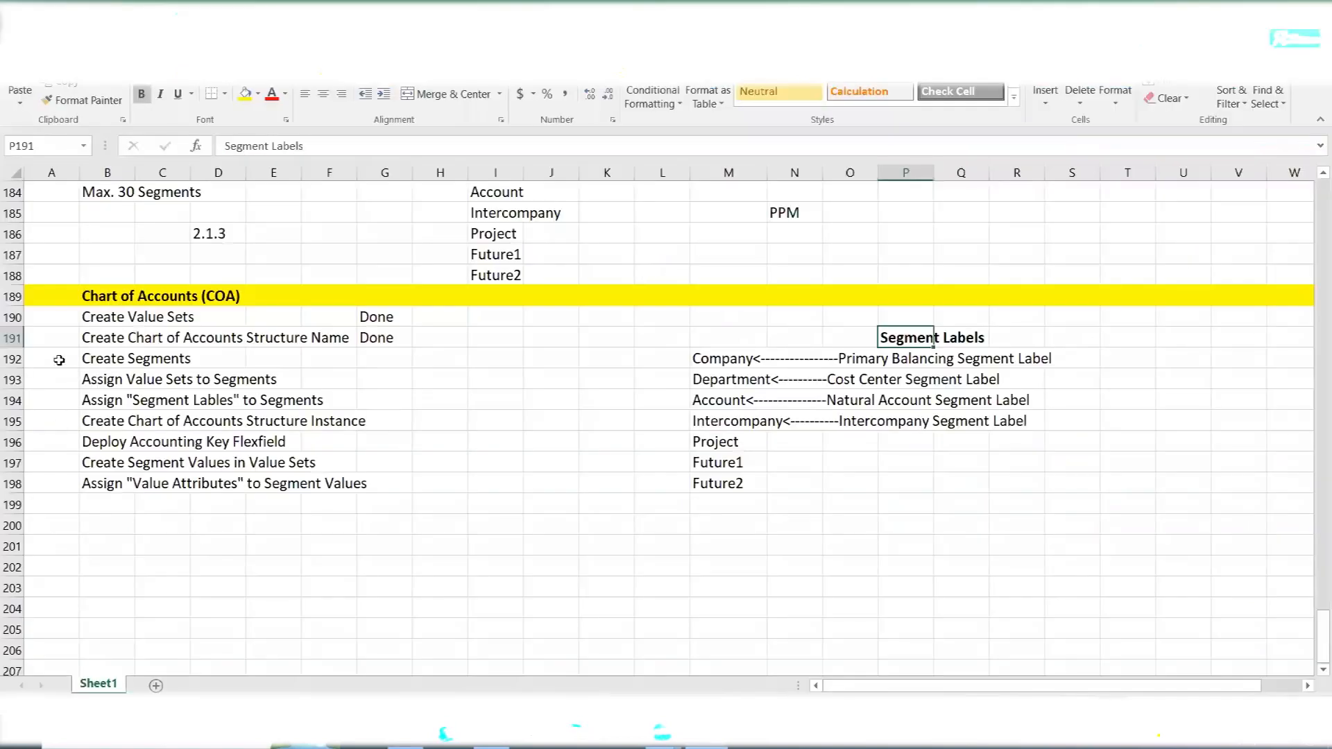
click(116, 319)
drag(134, 338, 347, 338)
drag(105, 360, 184, 359)
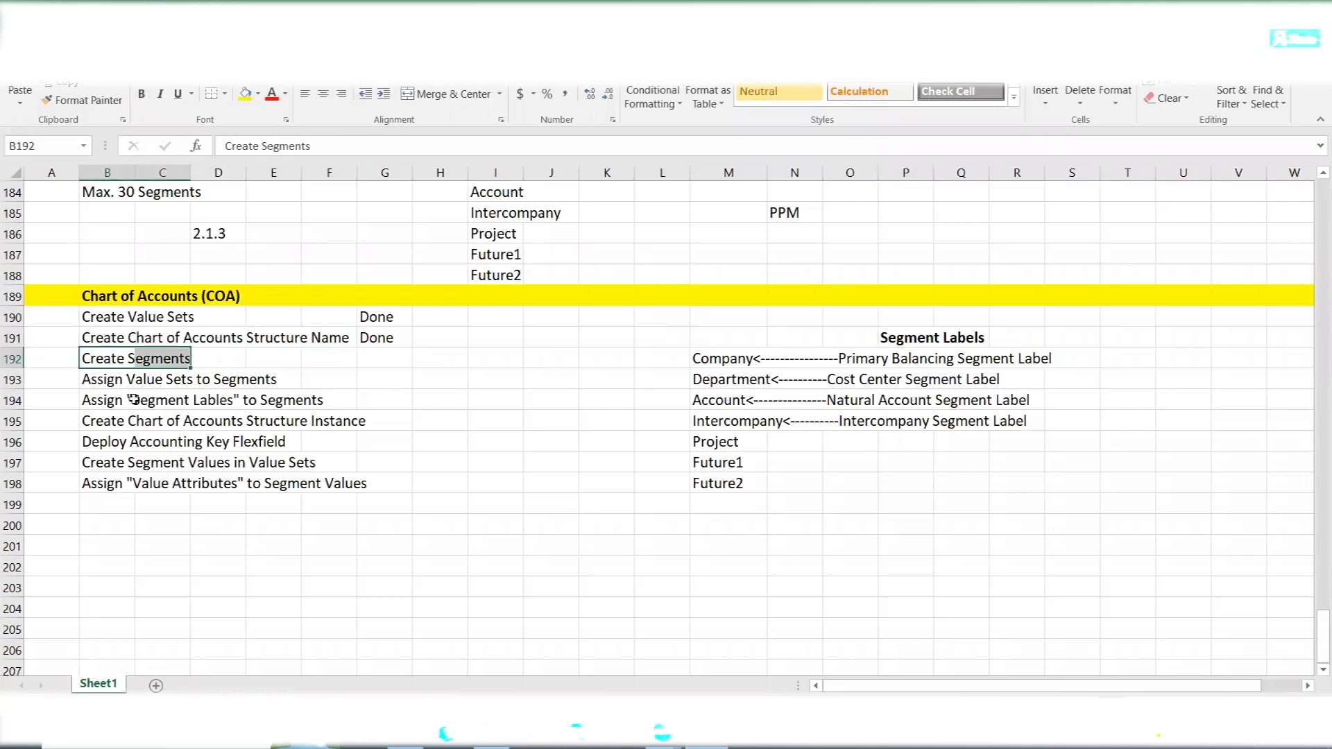
drag(95, 378, 281, 379)
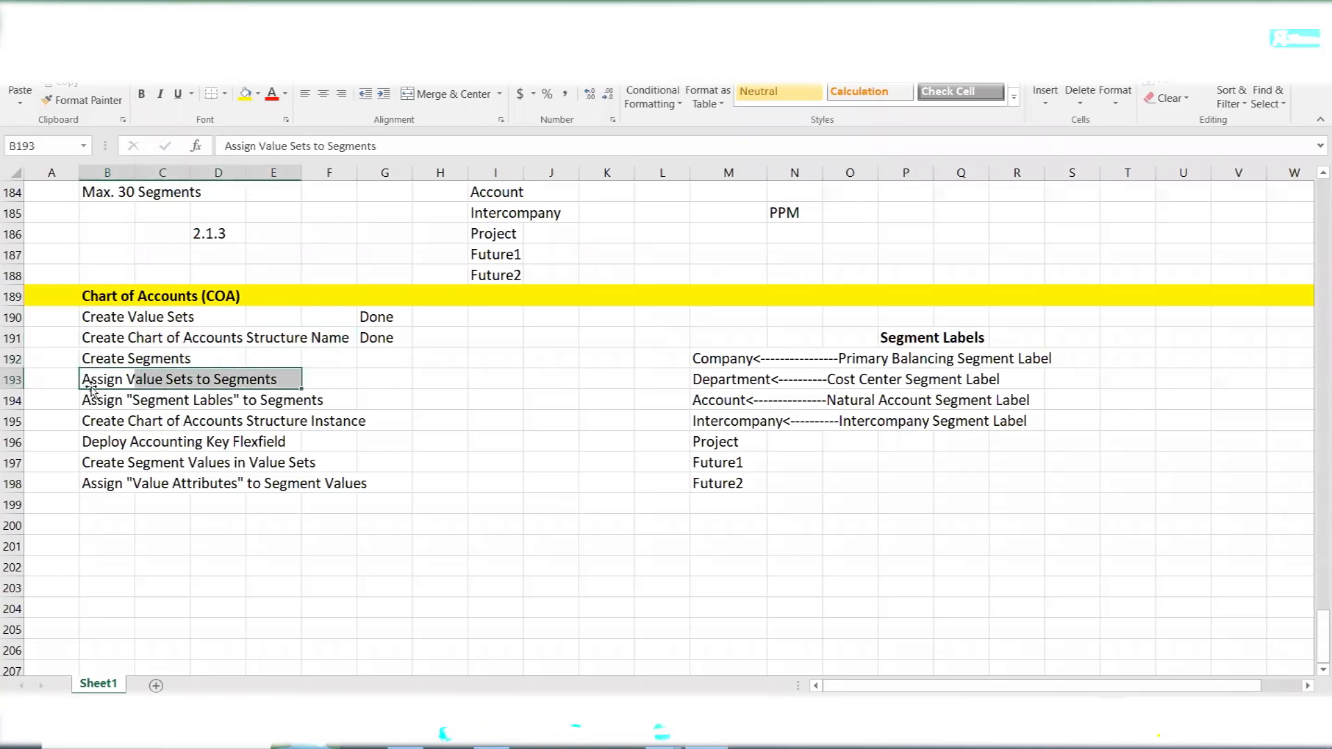
drag(87, 399, 306, 410)
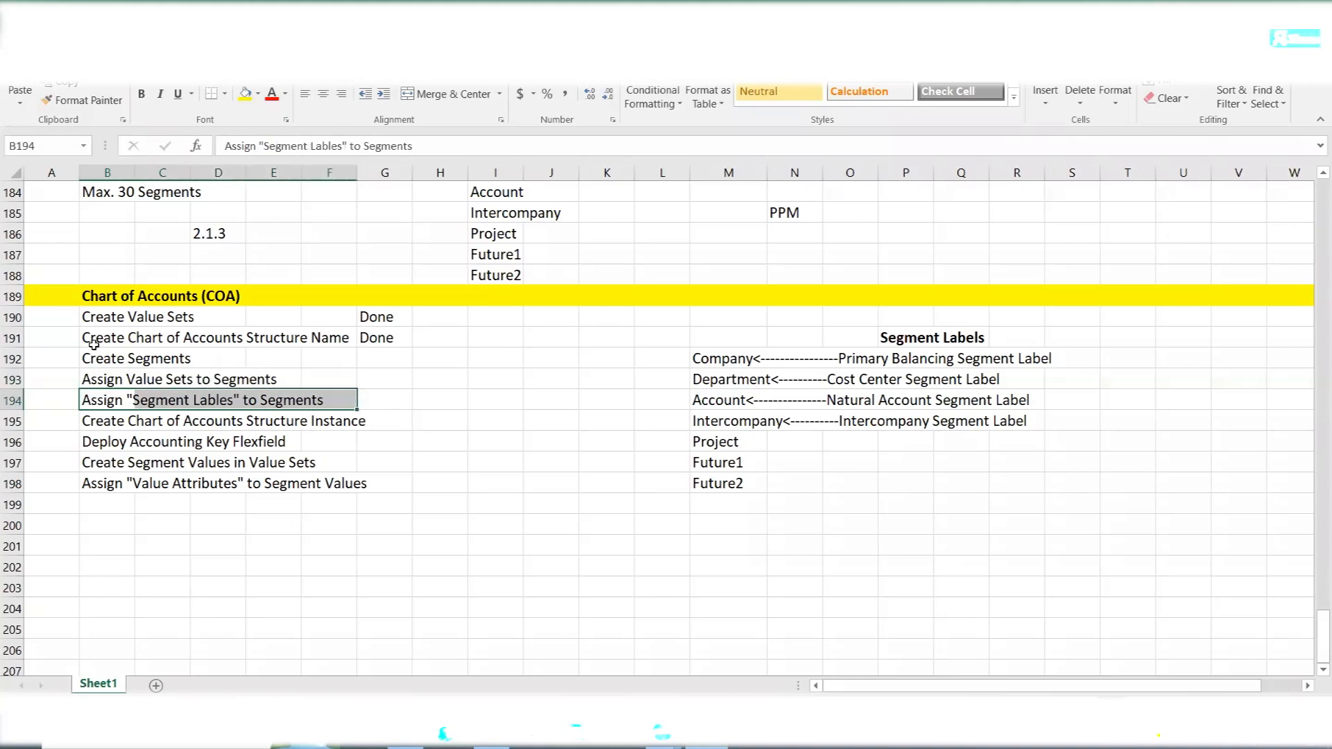
drag(87, 319, 339, 405)
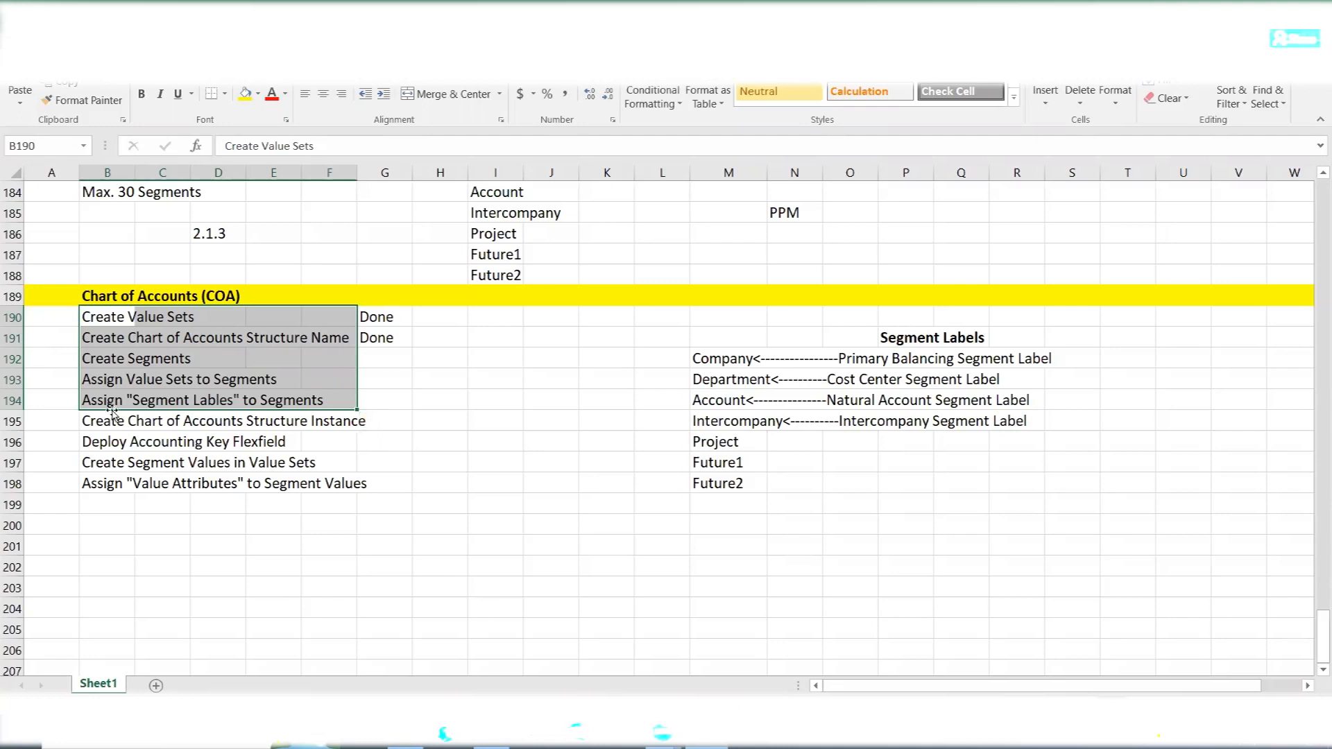
drag(105, 422, 361, 427)
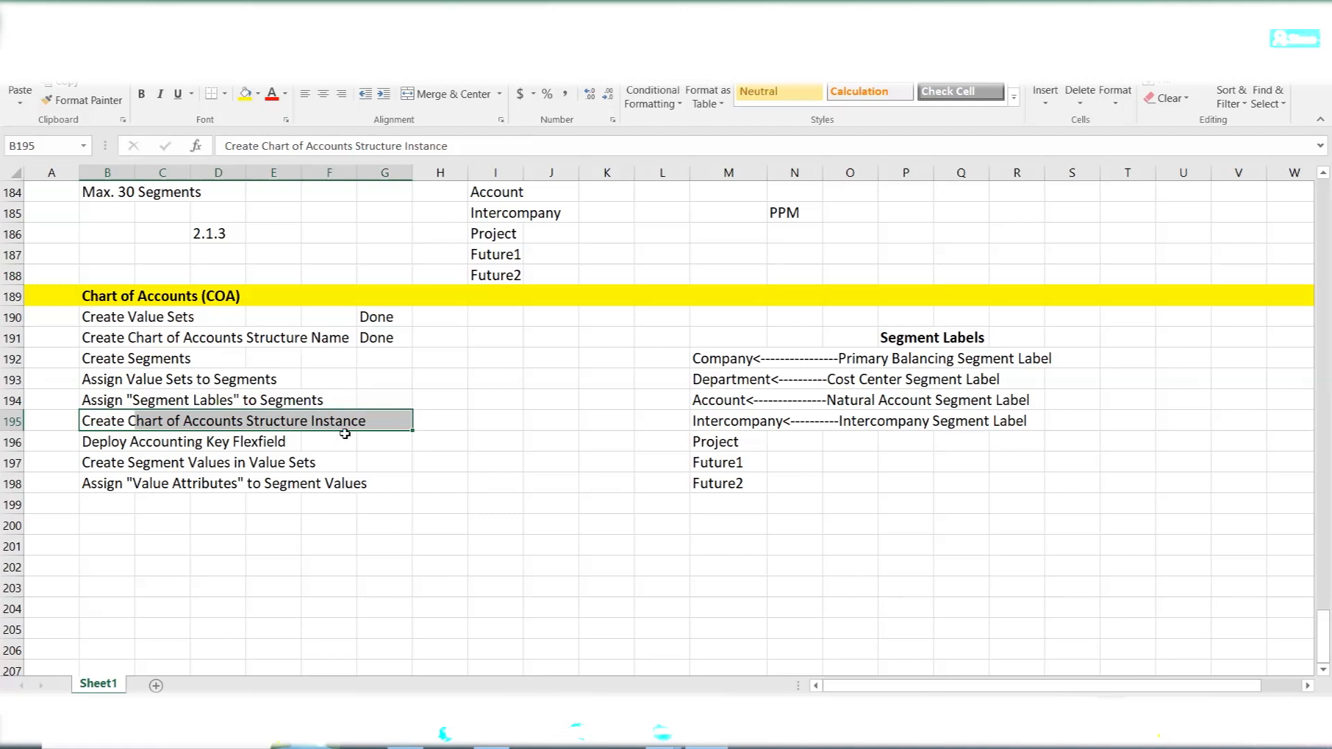
- Switch back to Oracle and close the structure management pages to return to the AMEX Implementation Project's task list
key(alt+Tab)
click(1283, 163)
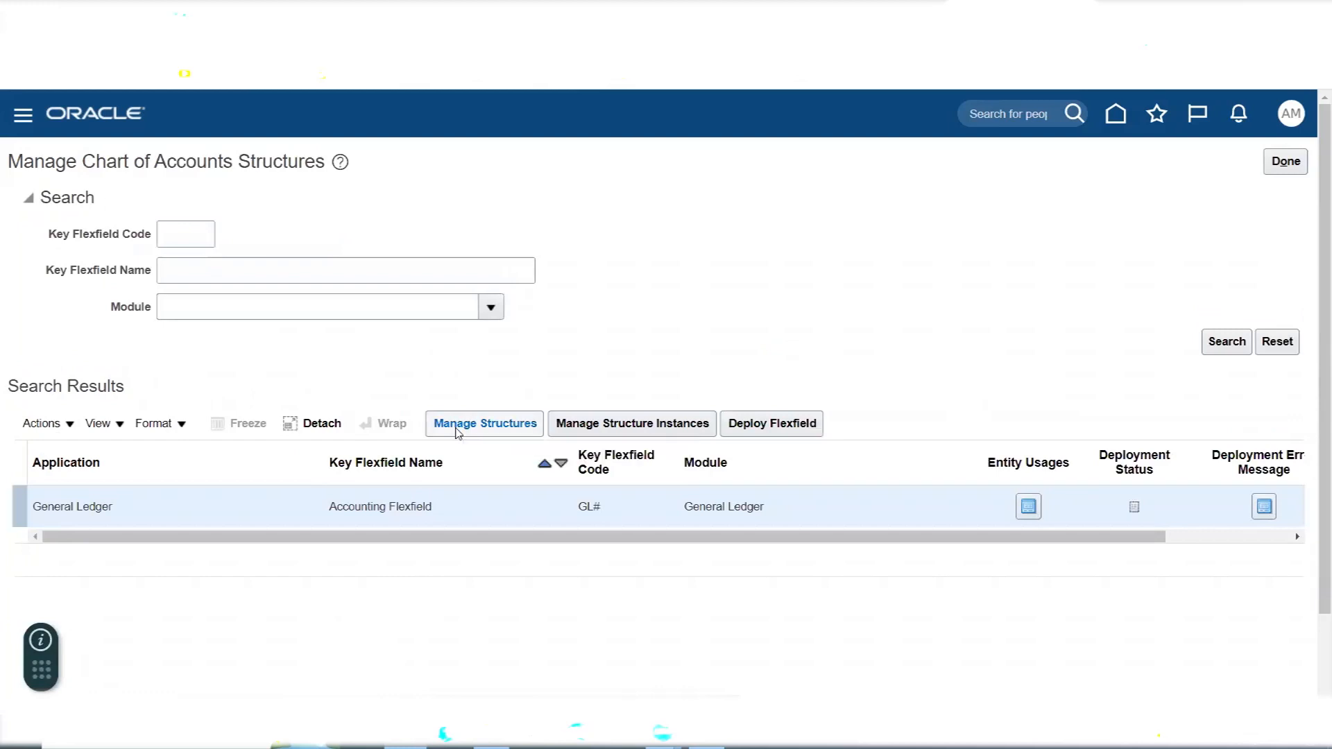
key(alt+Tab)
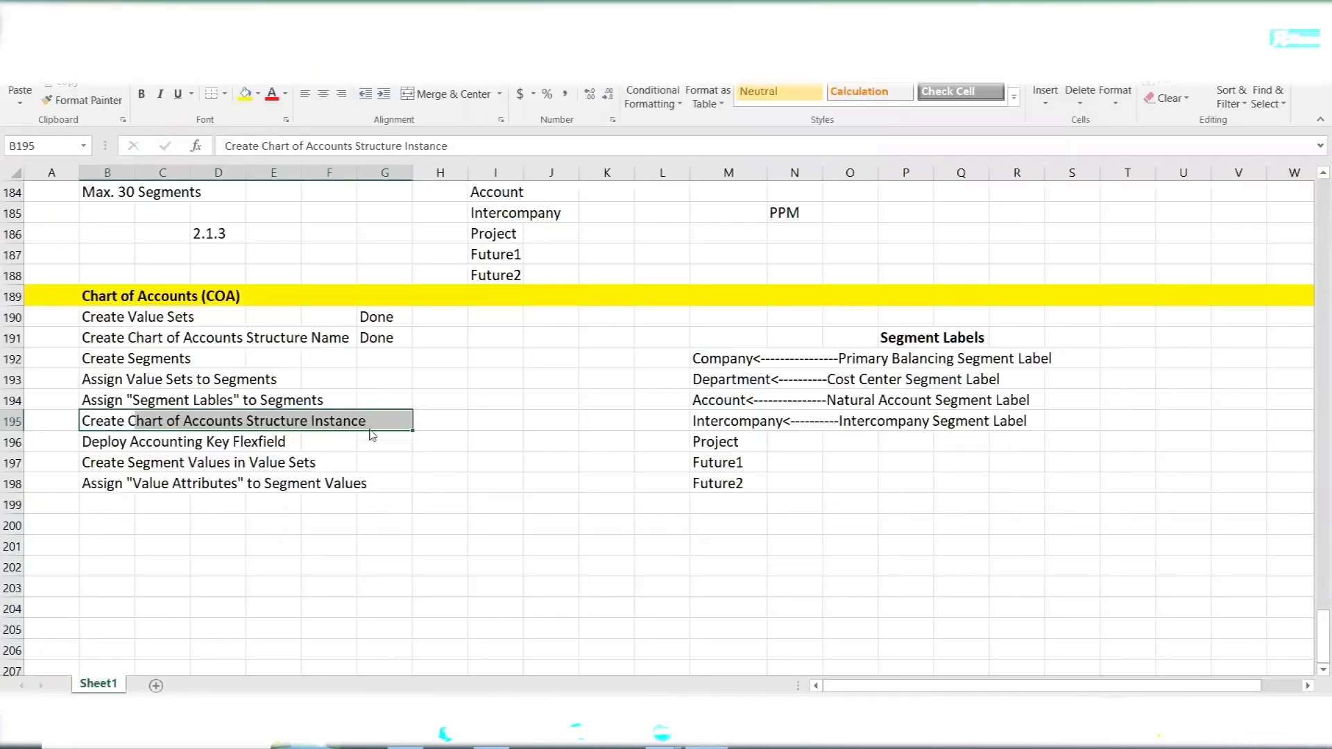
key(alt+Tab)
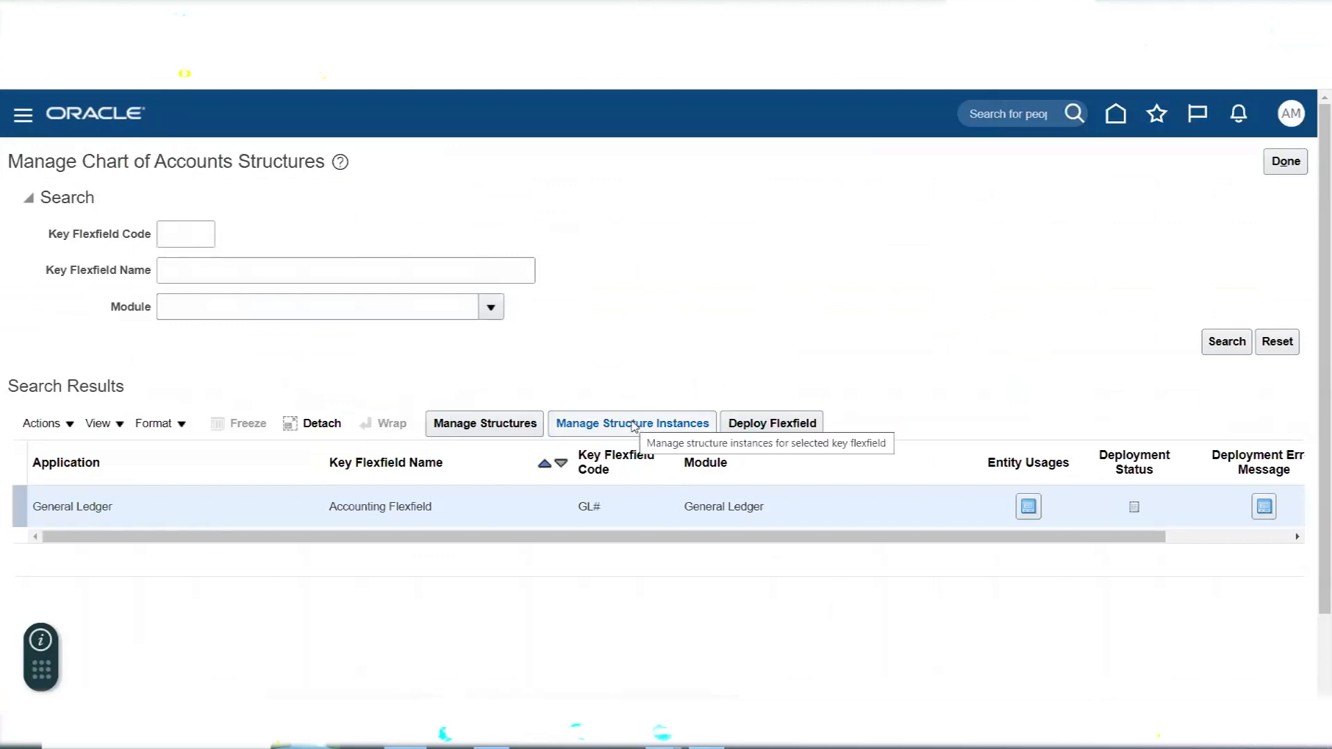
click(1285, 161)
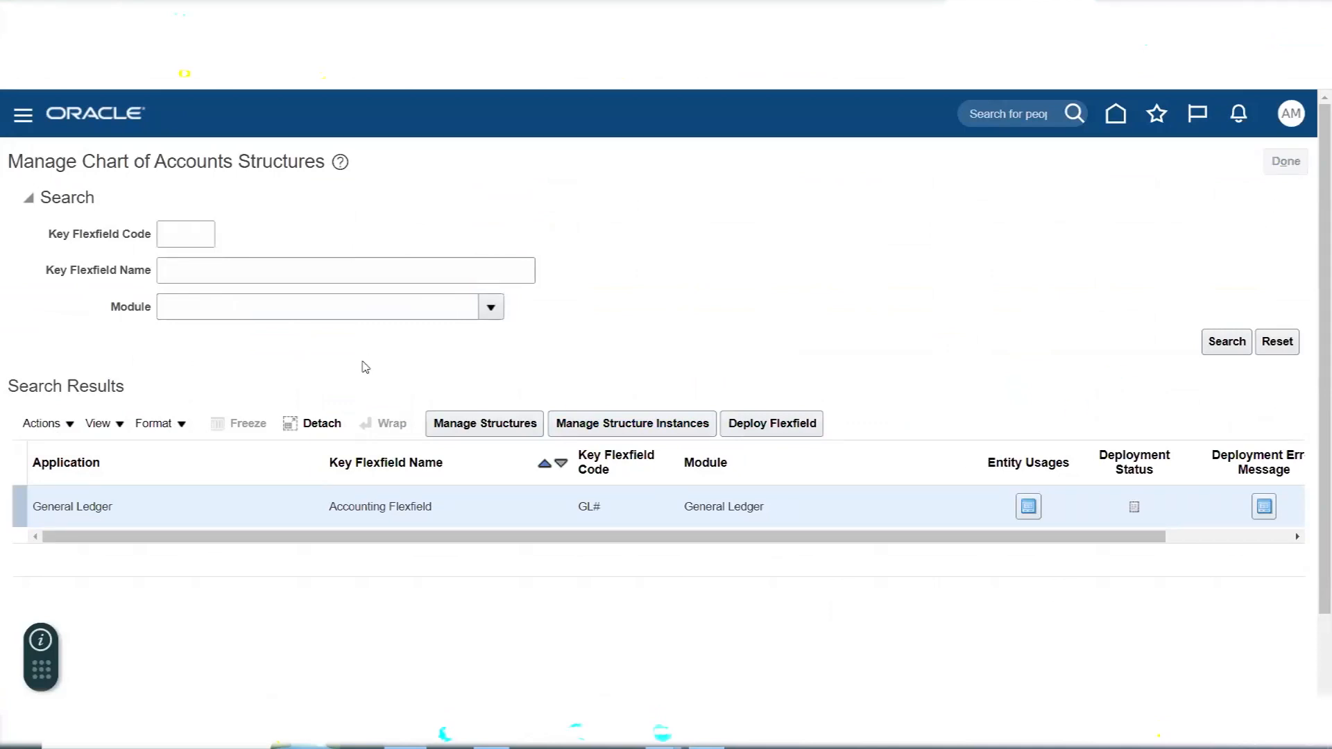
- Go to the Manage Chart of Accounts Structure Instances task and manage the structure instances of the General Ledger Accounting Flexfield
click(267, 529)
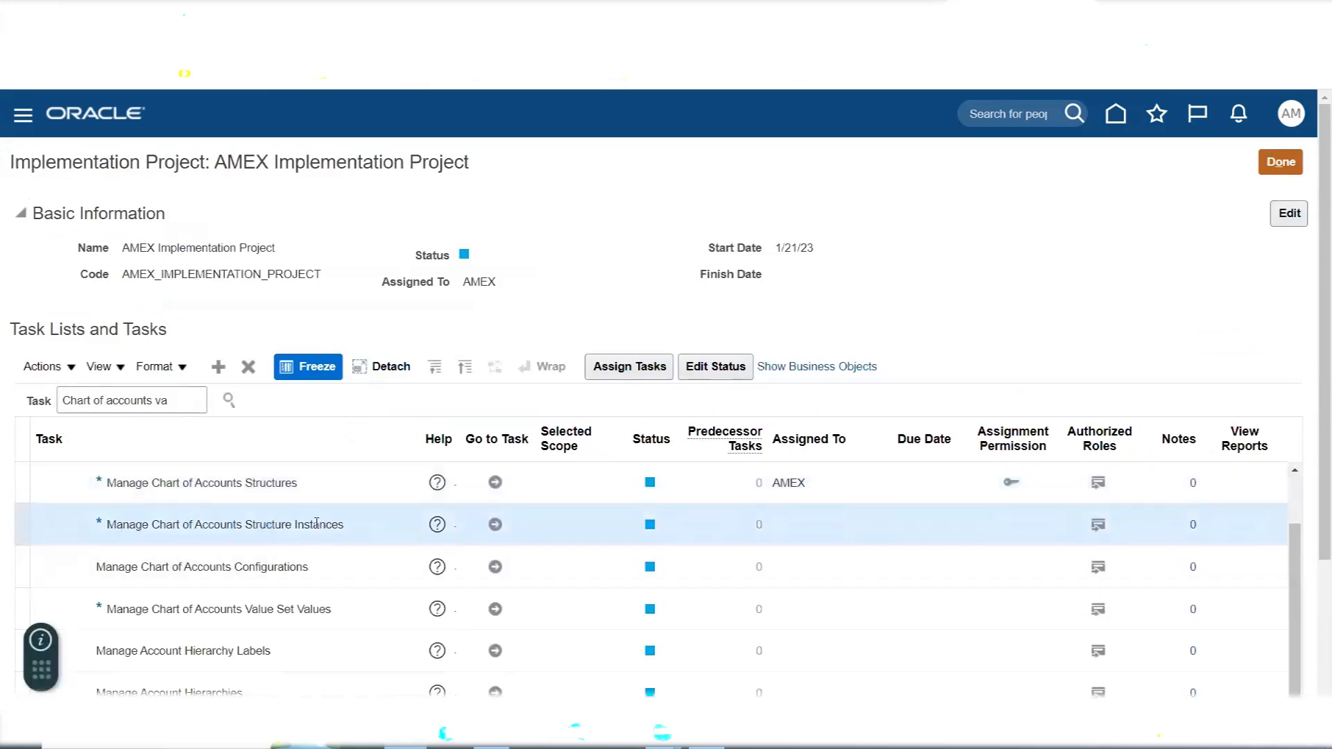
click(254, 484)
click(269, 523)
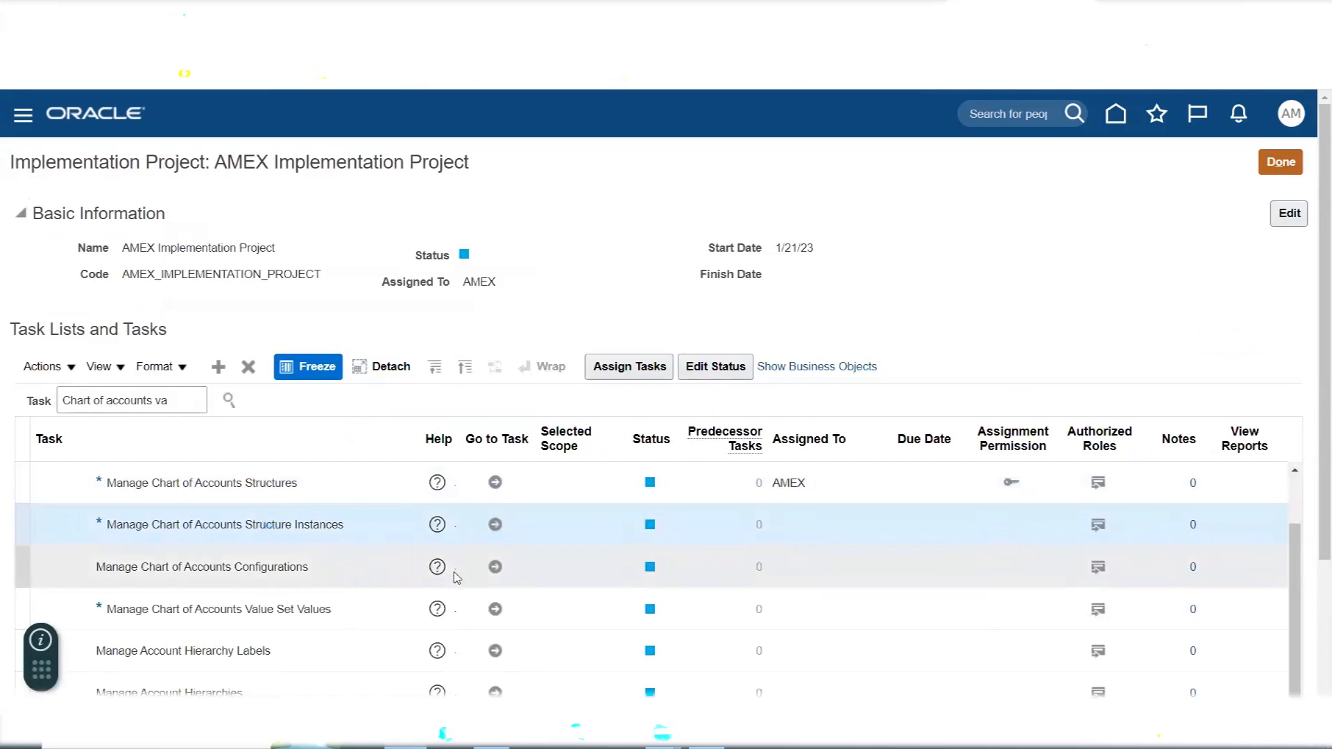
click(495, 526)
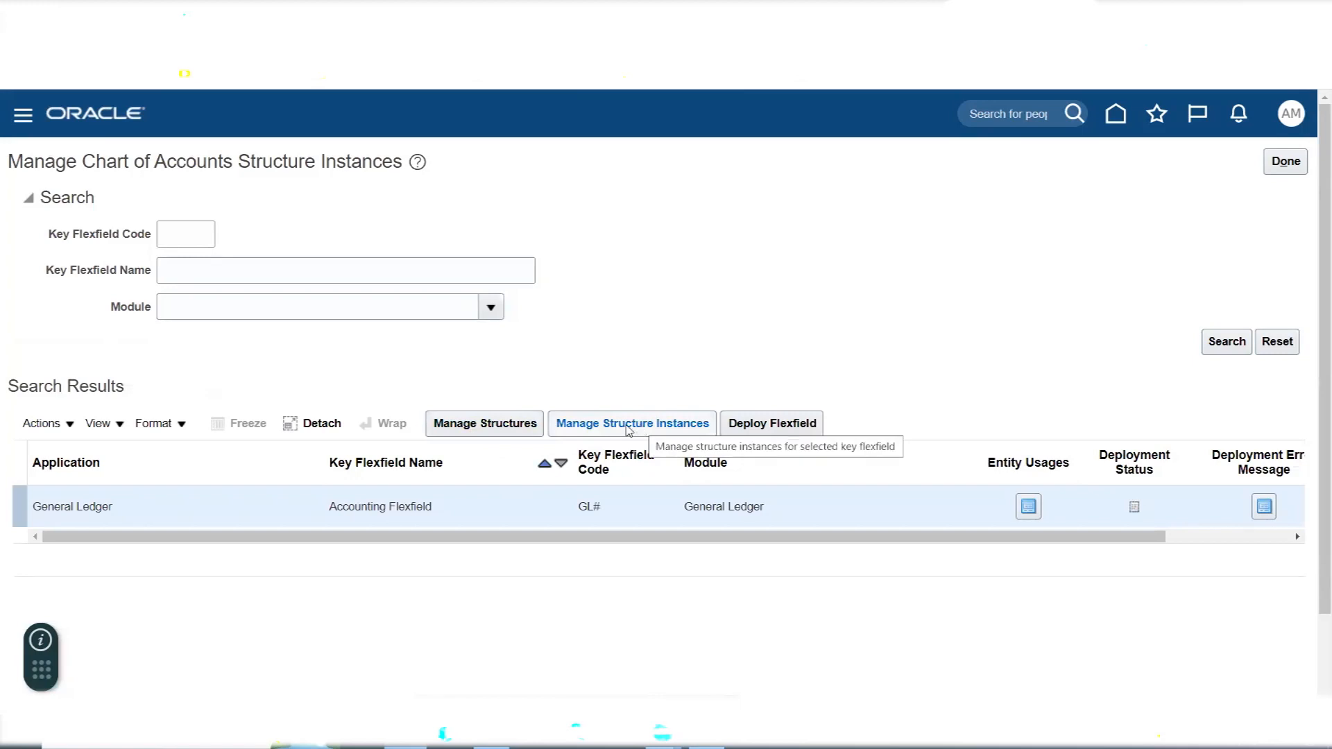
click(628, 427)
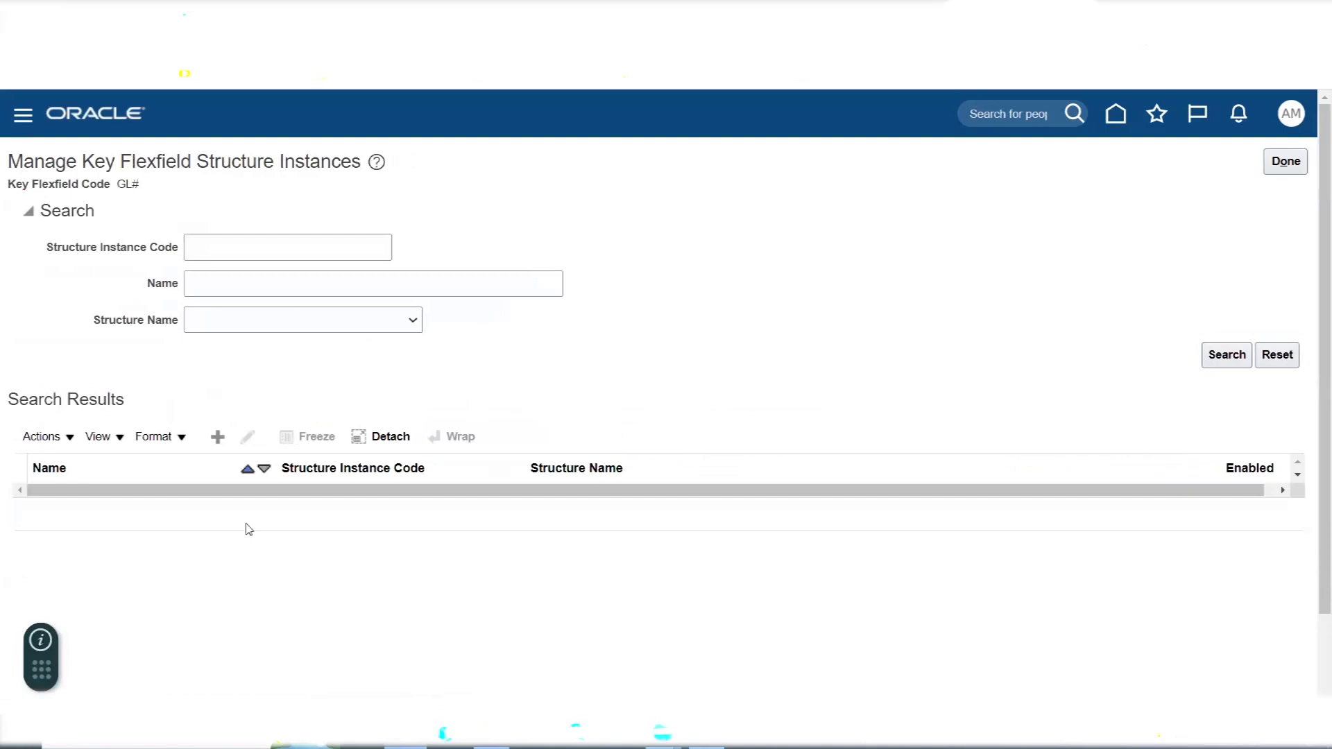
- Create a new key flexfield structure instance with the code AMEX Accounting Flex
click(213, 444)
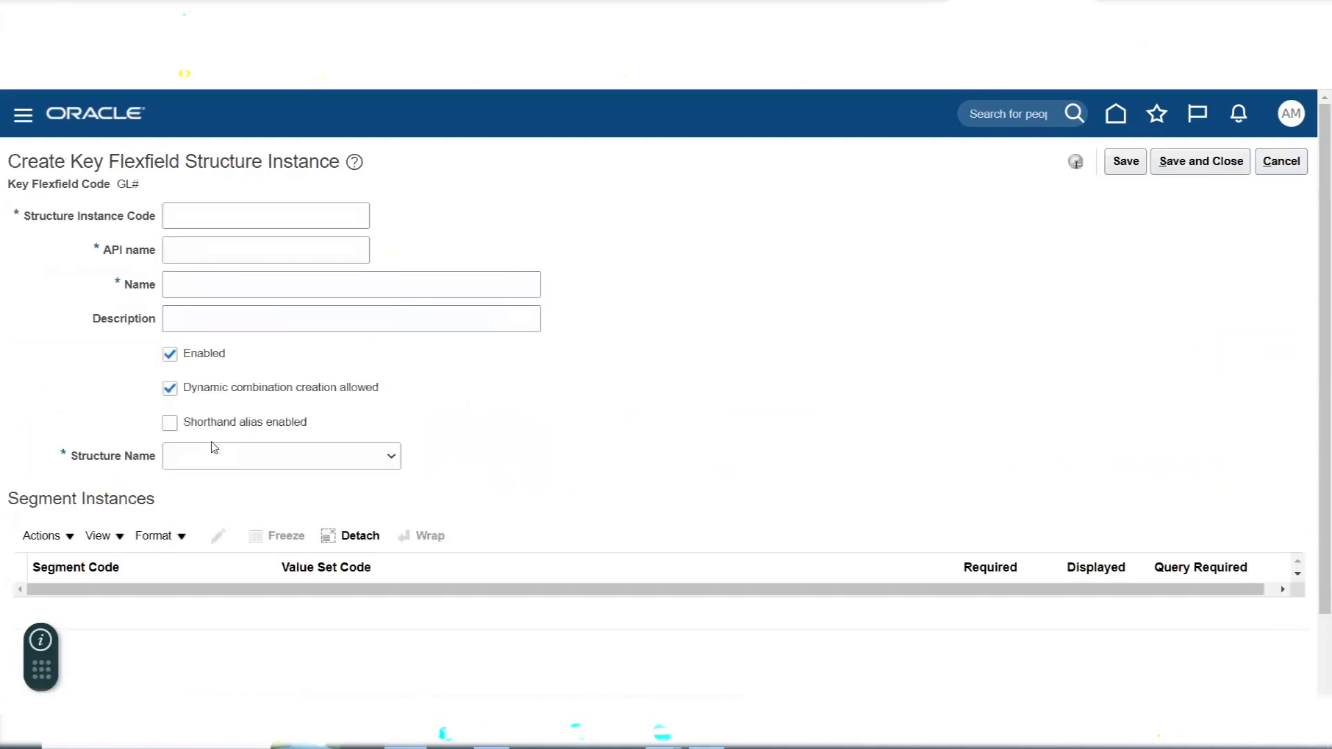
click(247, 224)
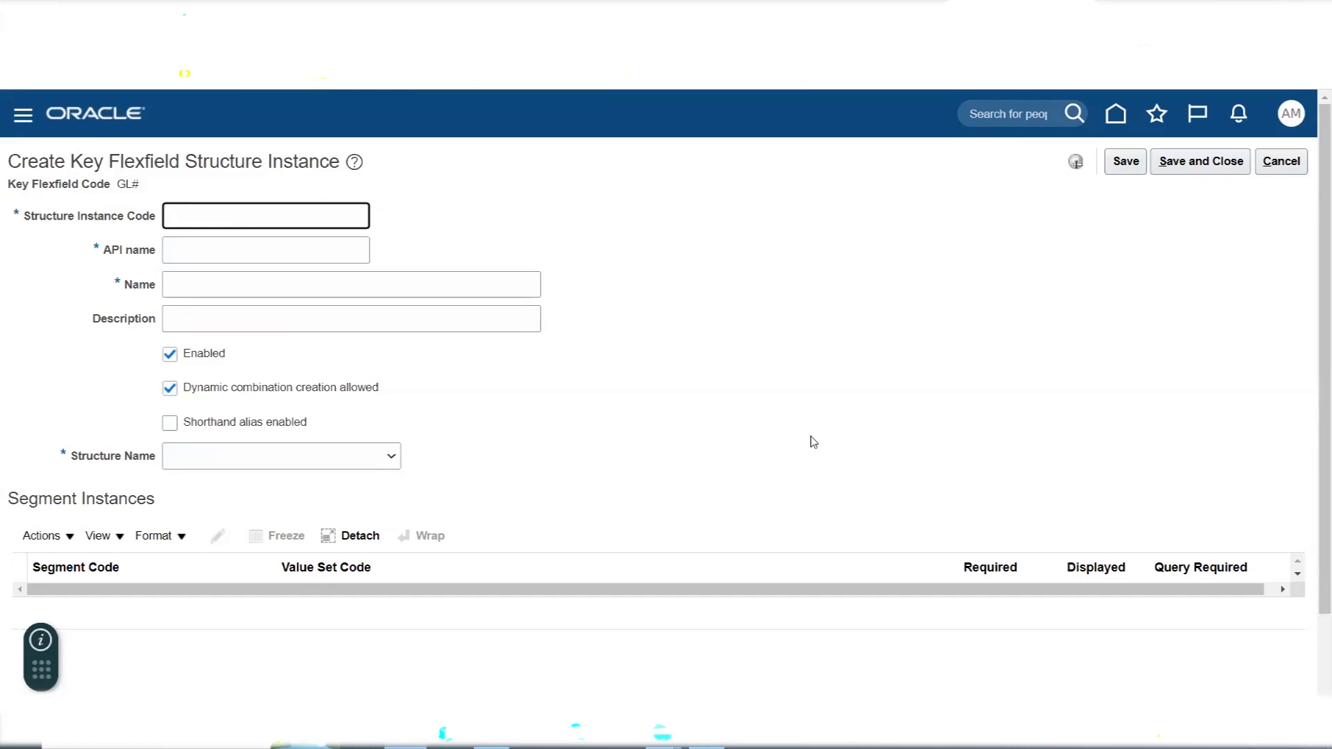
text(AMEX Accounting Flex)
key(Tab)
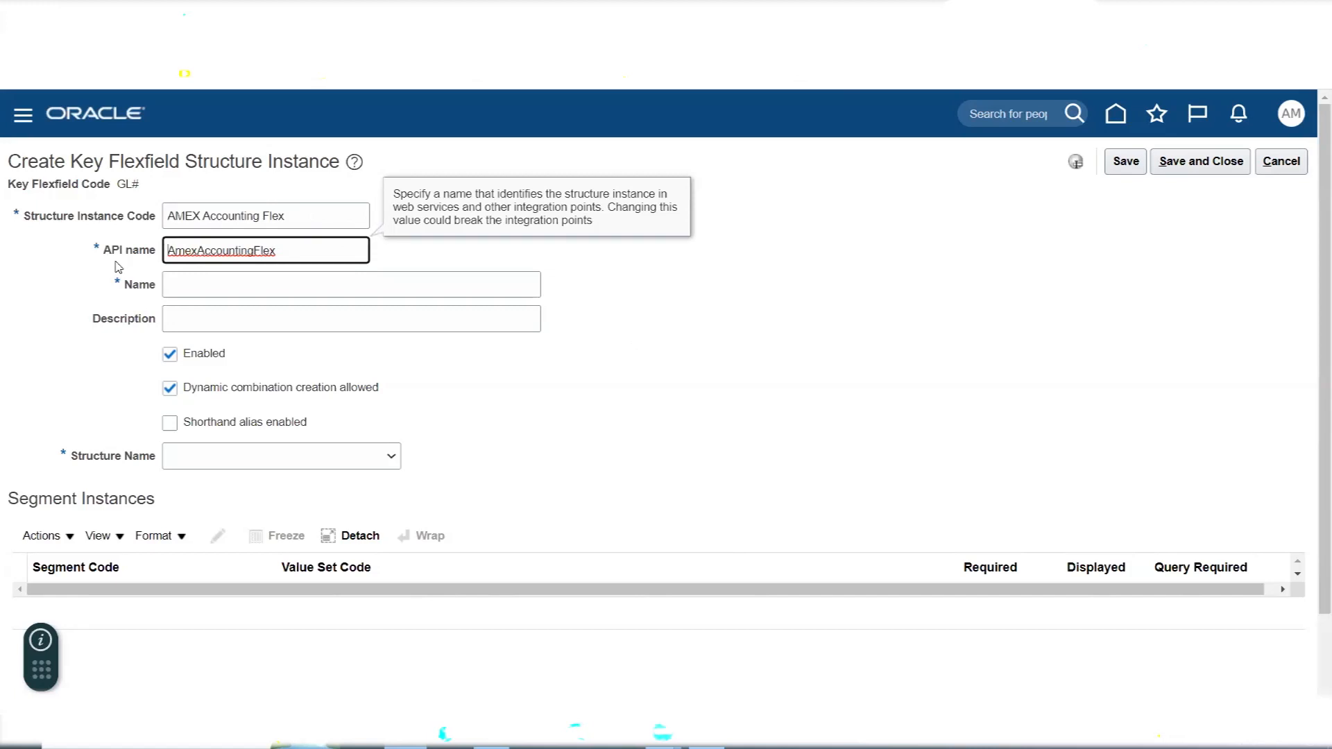
- Copy the structure instance code AMEX Accounting Flex into the instance's name and description
click(290, 217)
drag(290, 217, 41, 241)
key(ctrl+c)
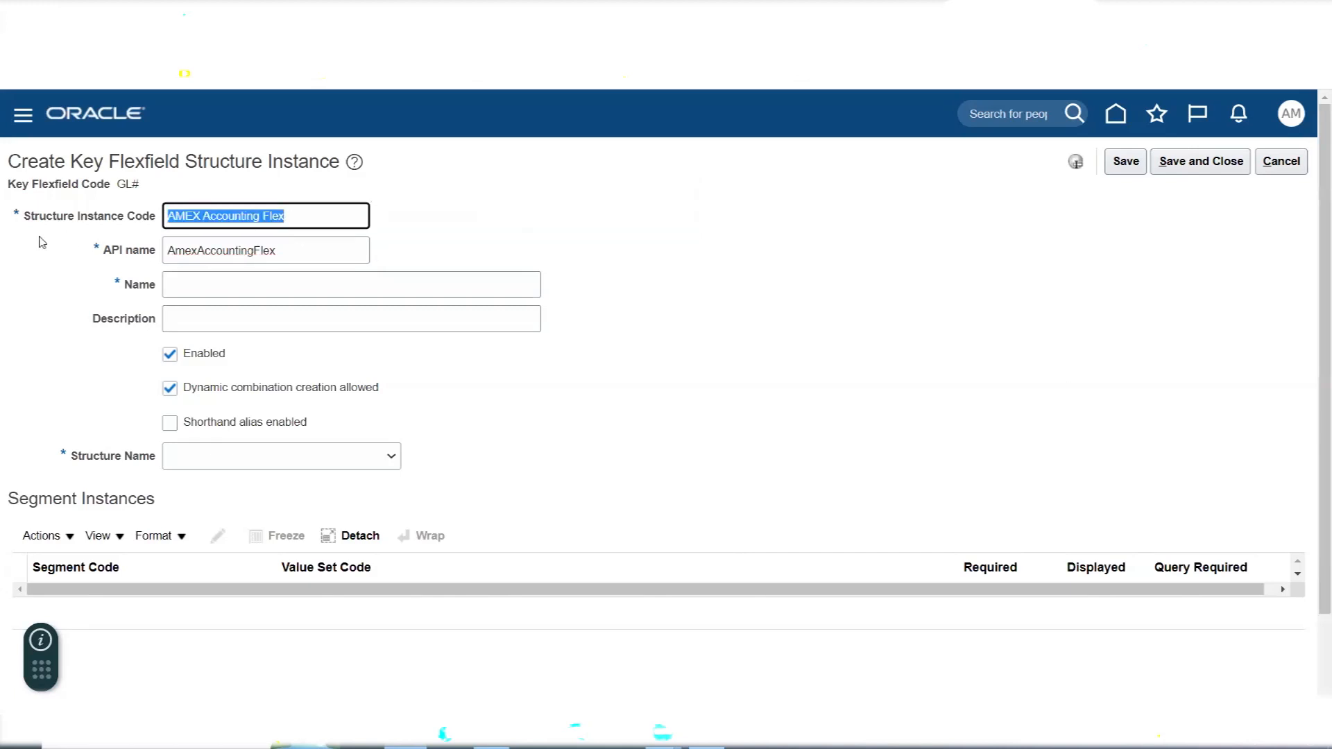
click(194, 291)
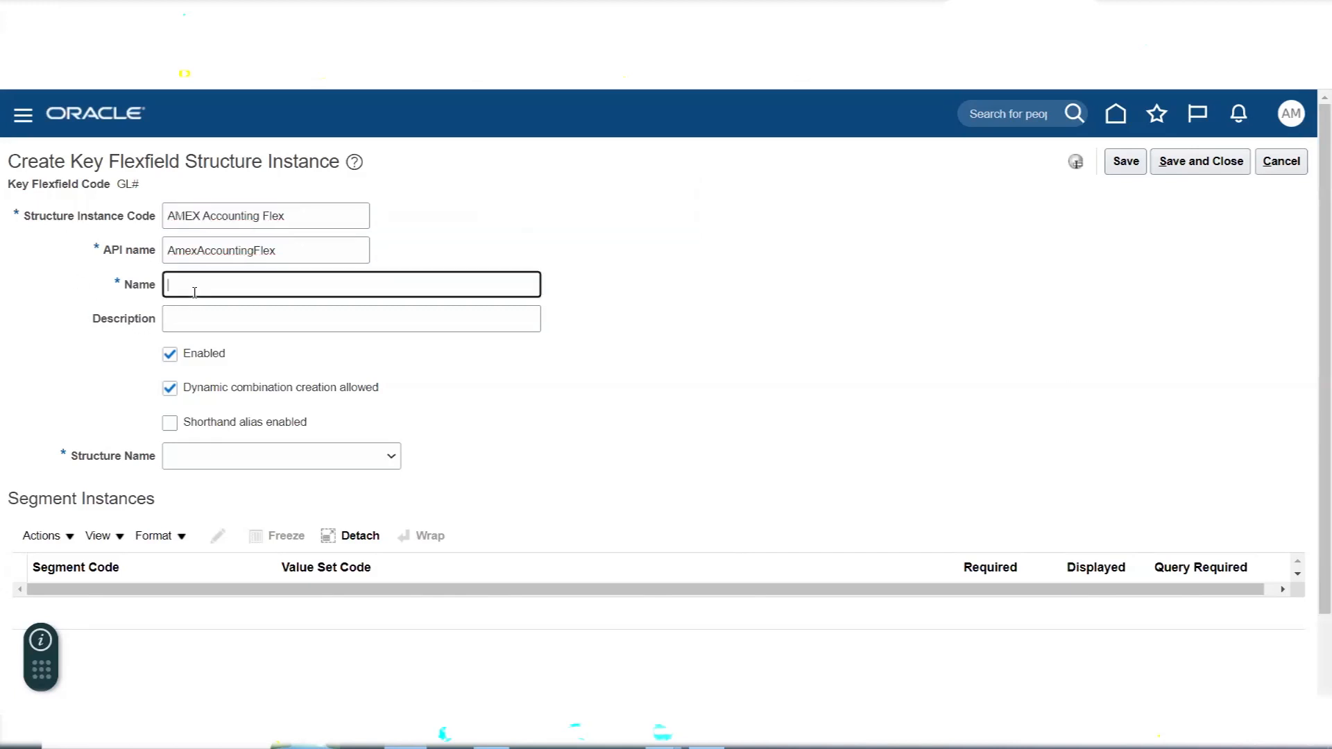
key(ctrl+v)
key(Tab)
key(ctrl+v)
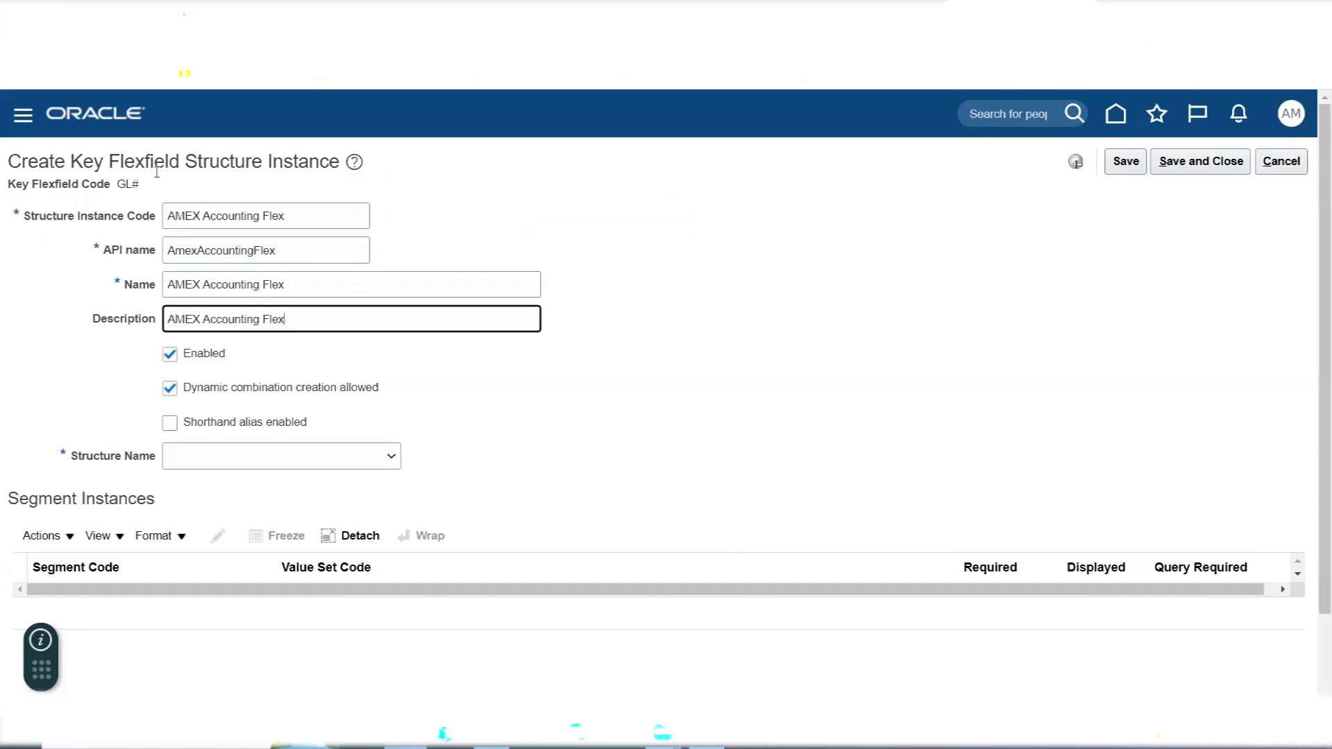
- Assign the AMEX Accounting Flexfield structure to the structure instance and review its segment instances
click(385, 459)
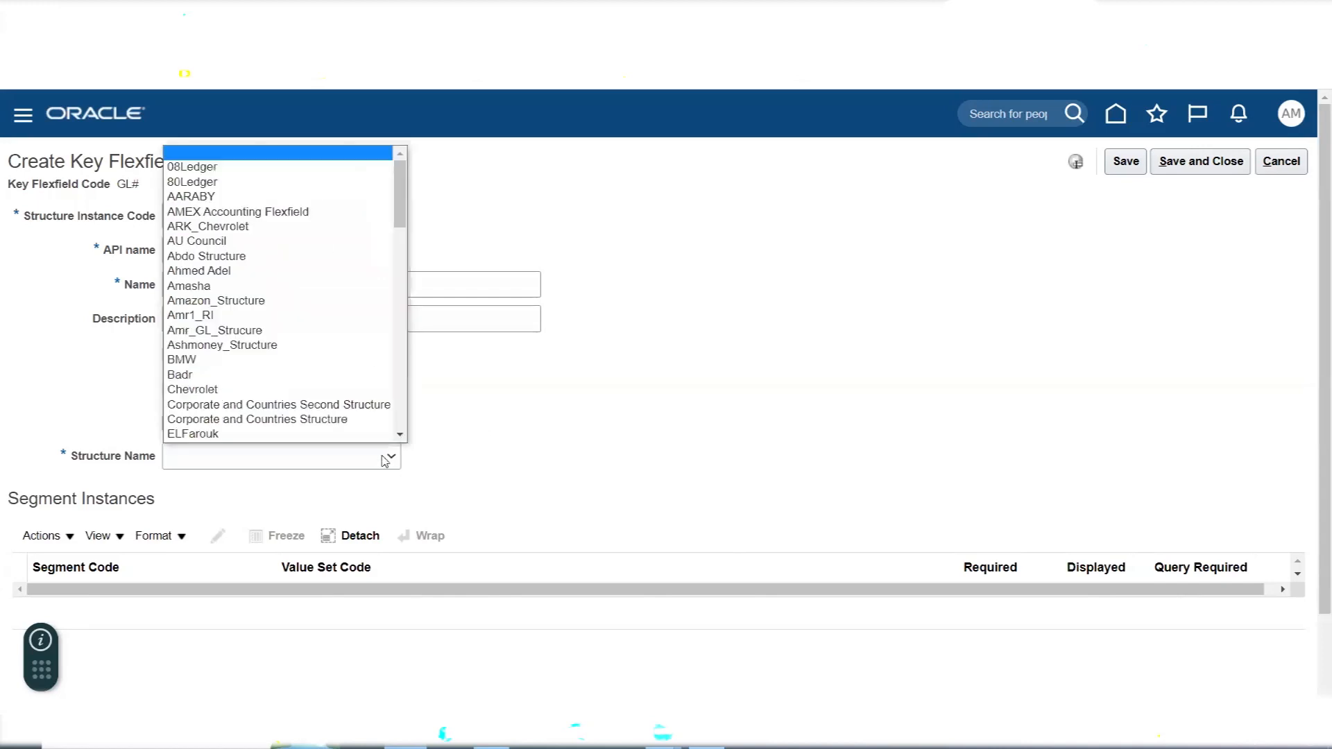
click(246, 212)
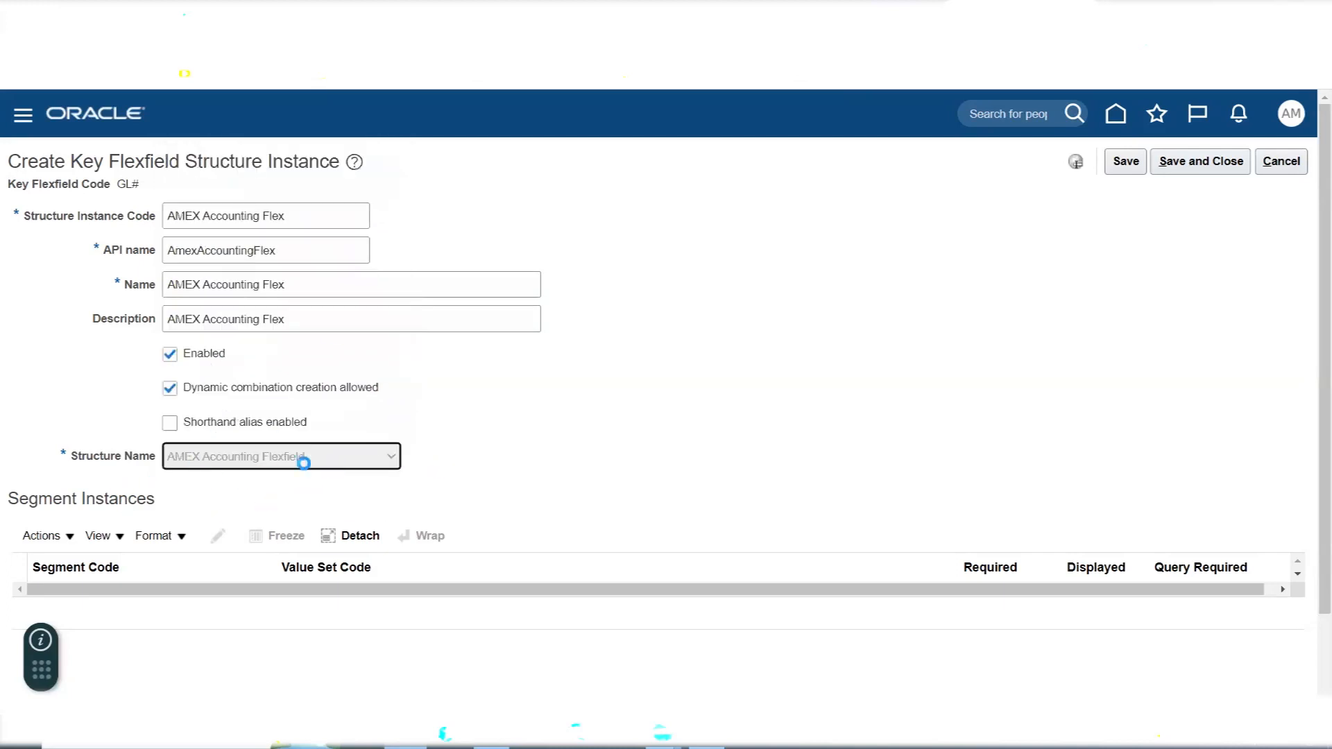
scroll(593, 412, down, 2)
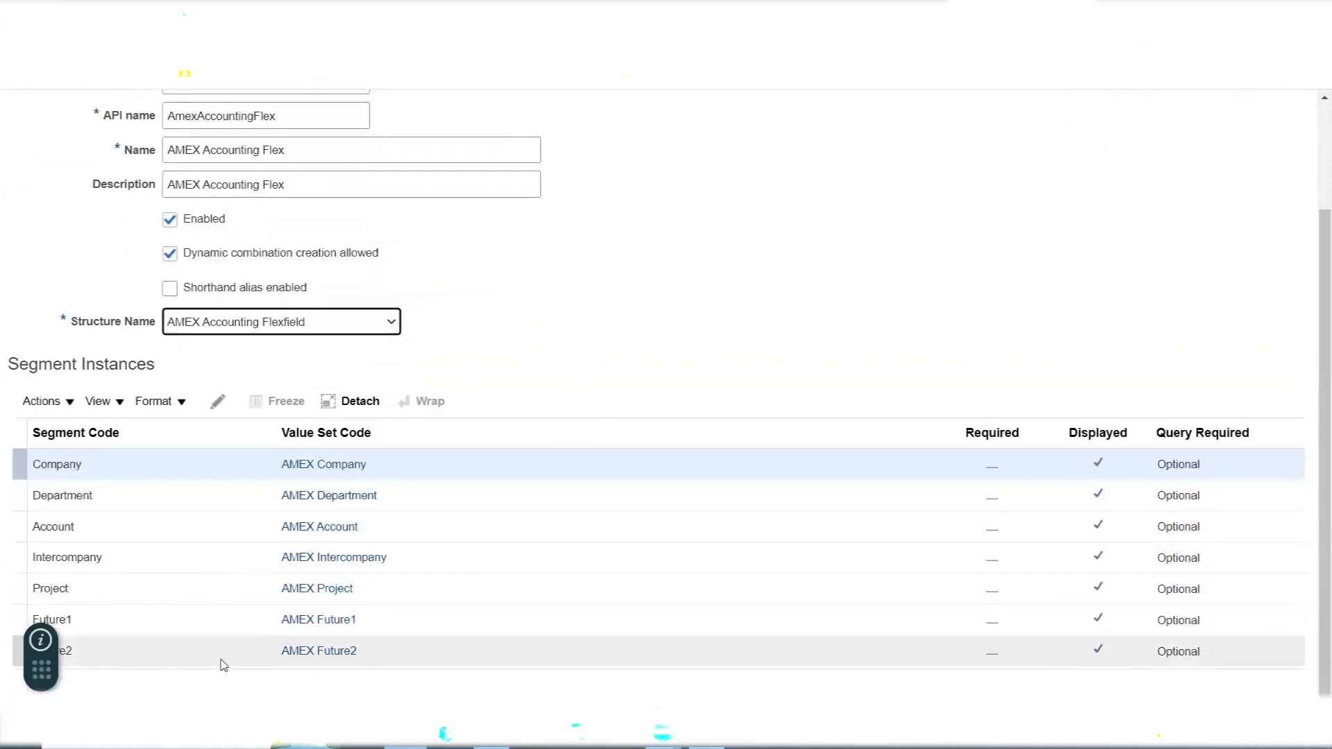
scroll(223, 662, up, 2)
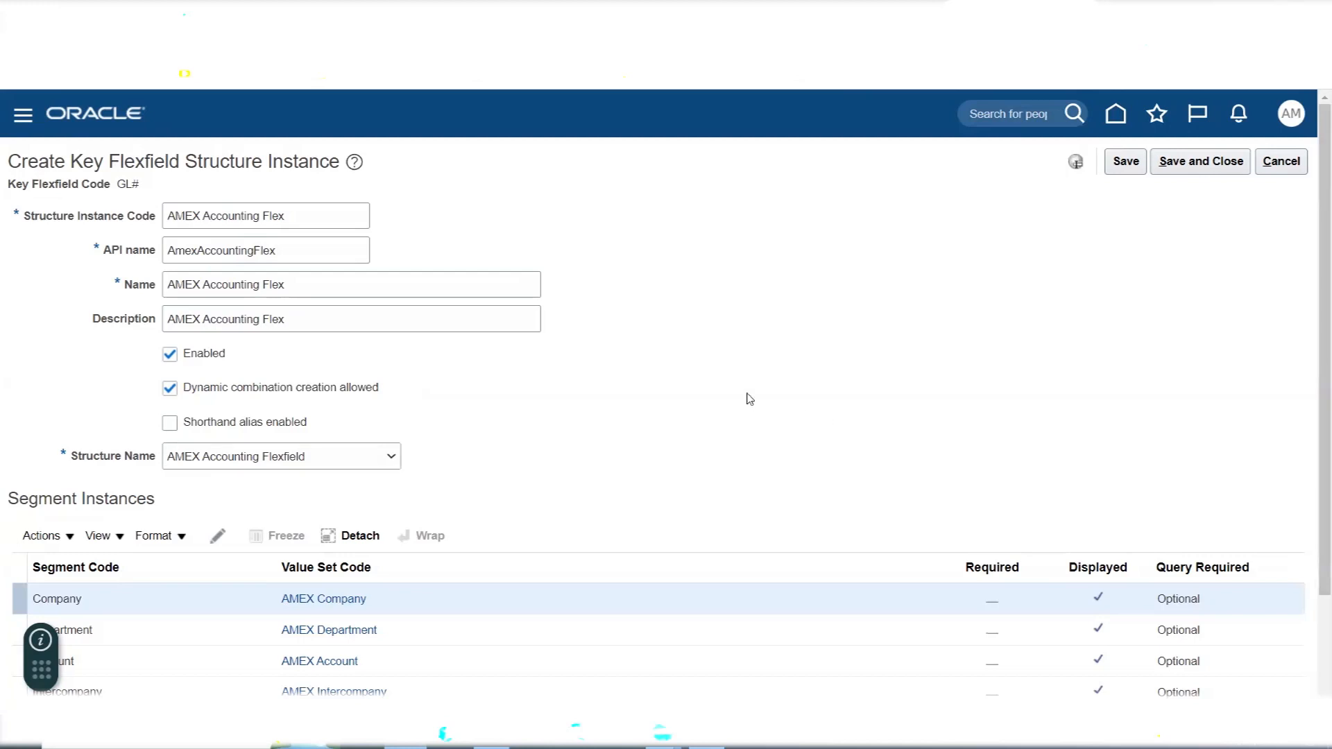
scroll(832, 423, down, 3)
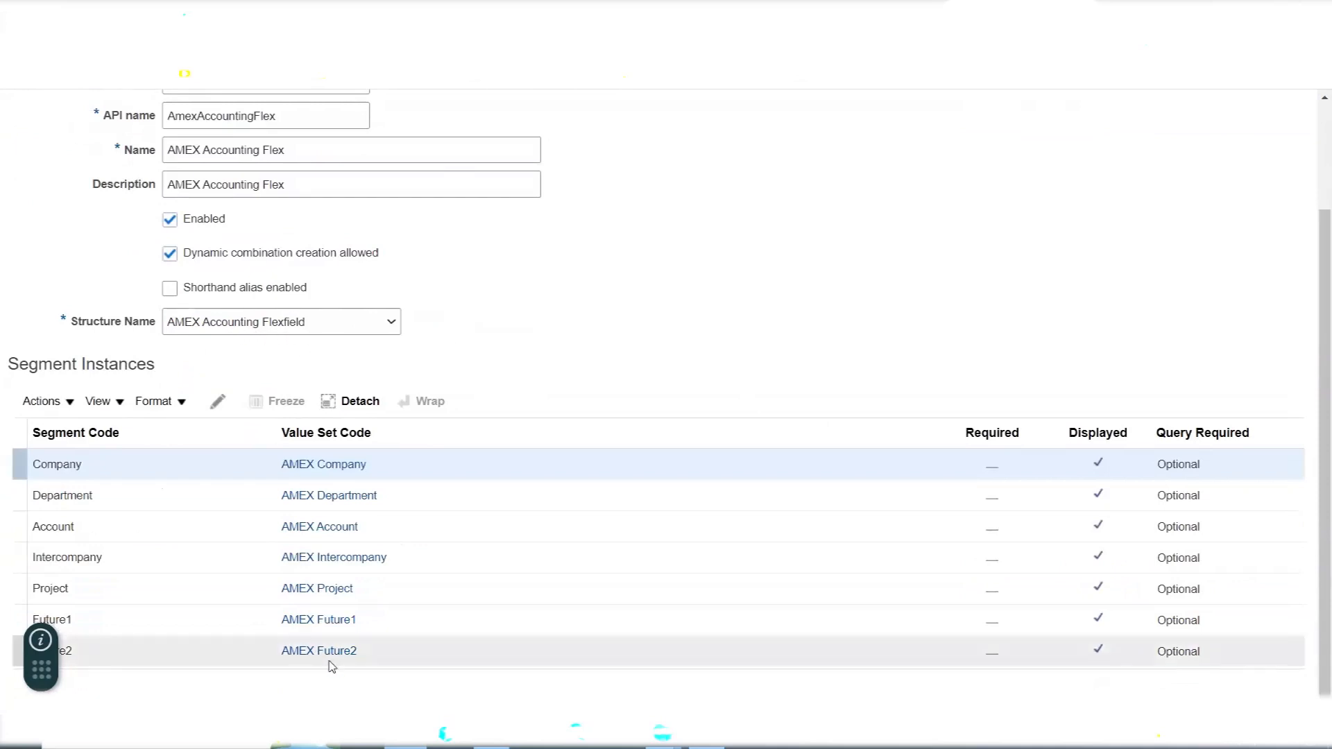
scroll(446, 505, up, 2)
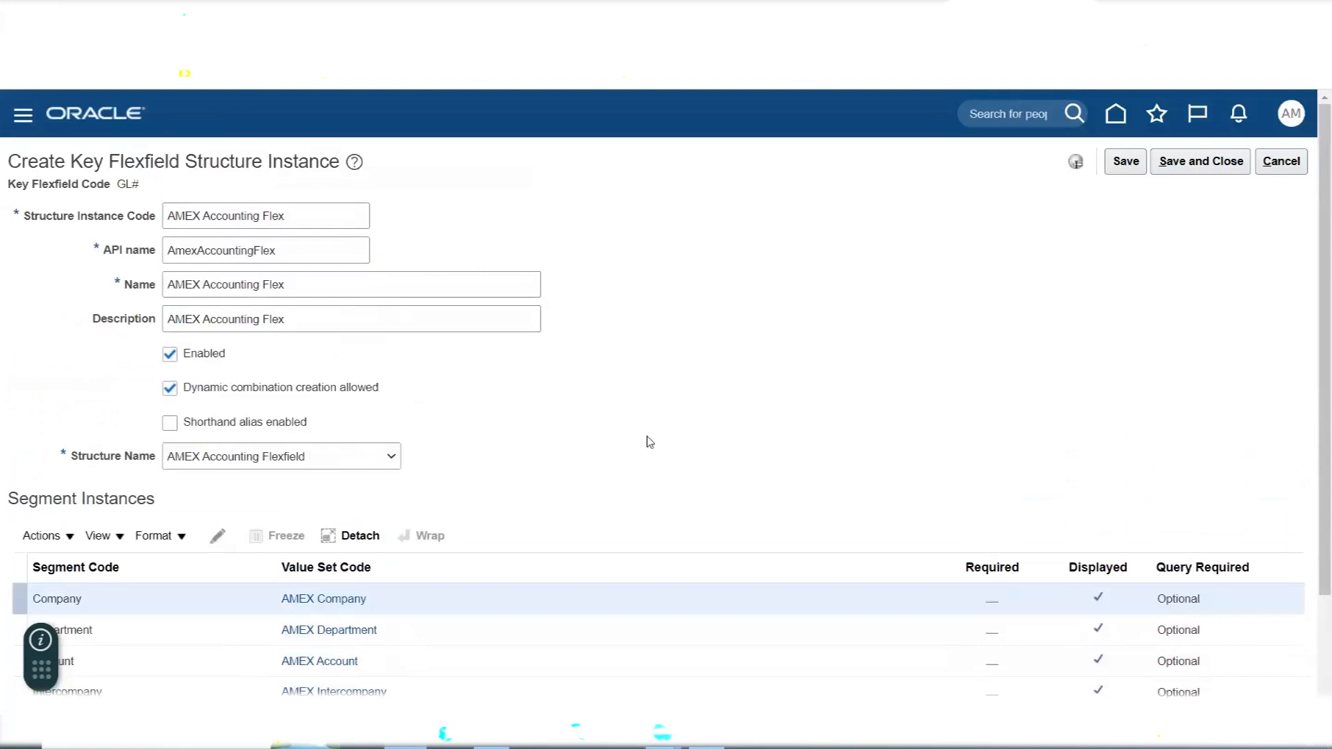
scroll(687, 440, down, 2)
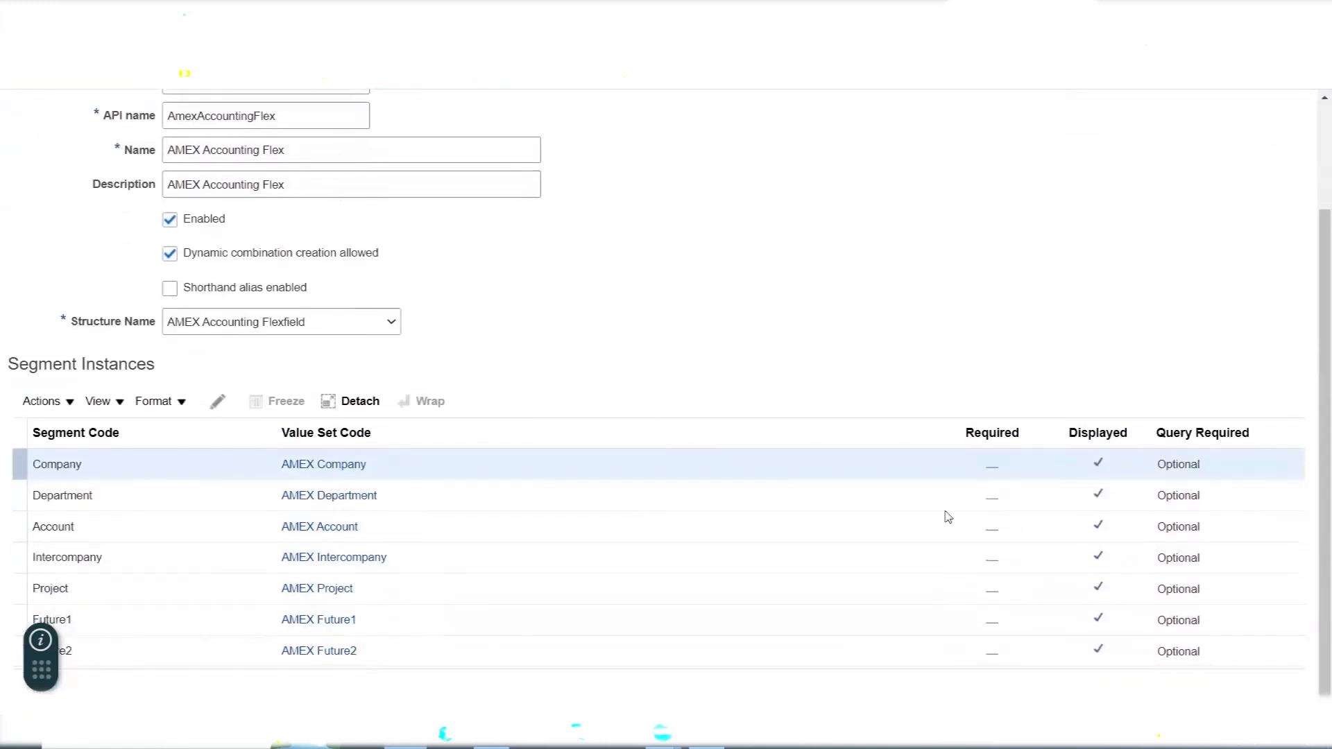
- Edit the Company segment instance to make it required
click(984, 431)
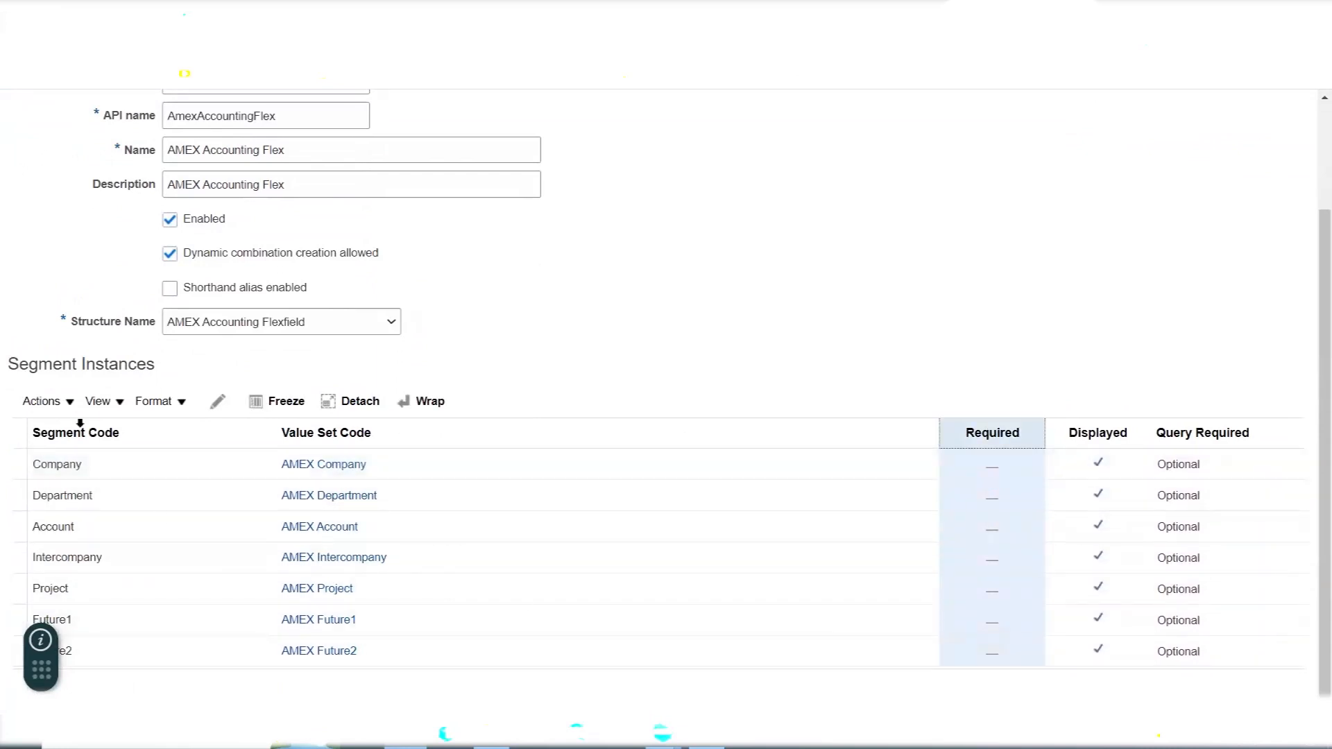
click(95, 471)
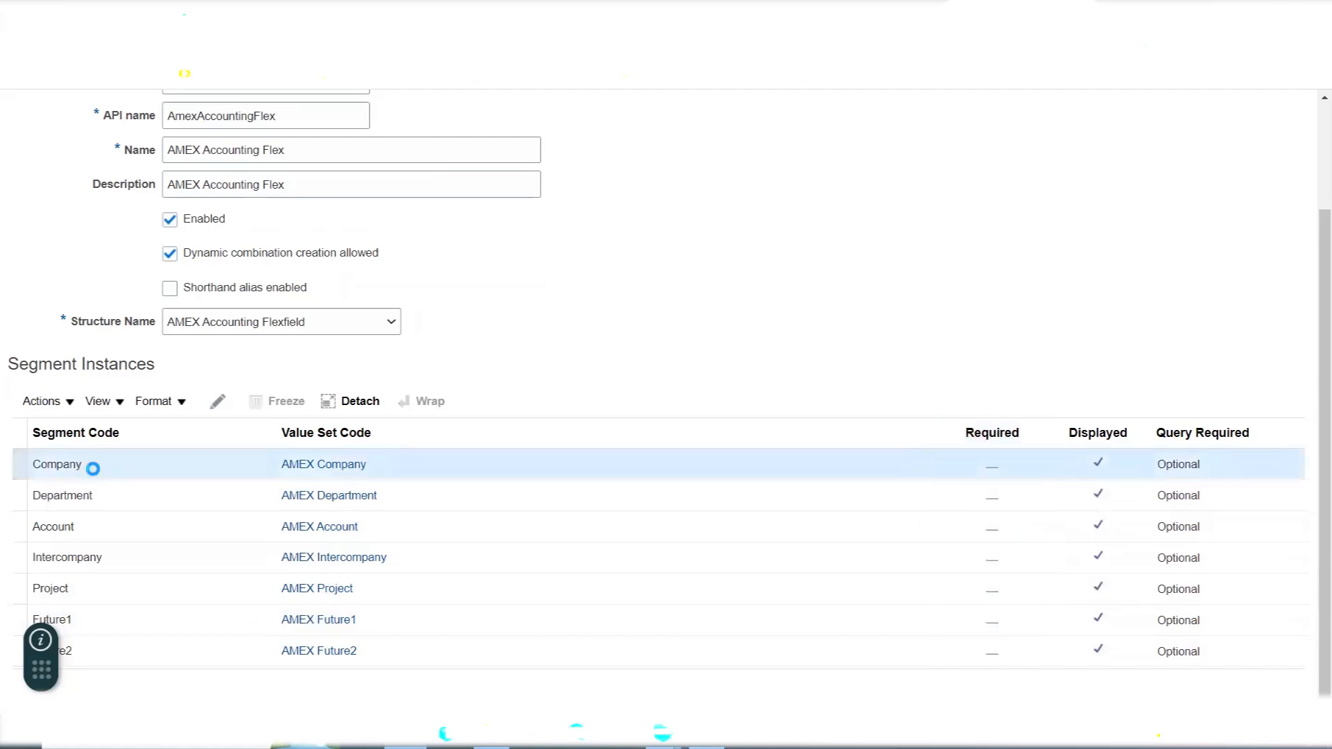
click(217, 405)
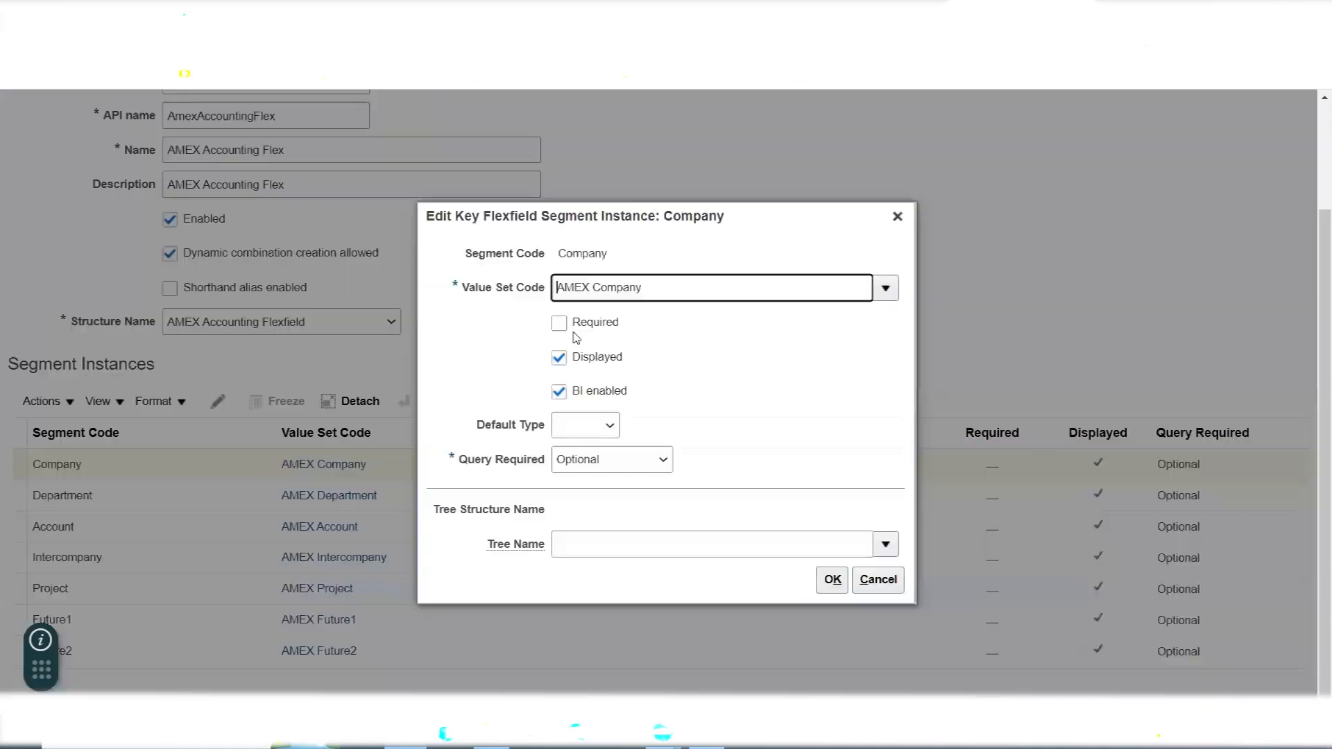
click(557, 324)
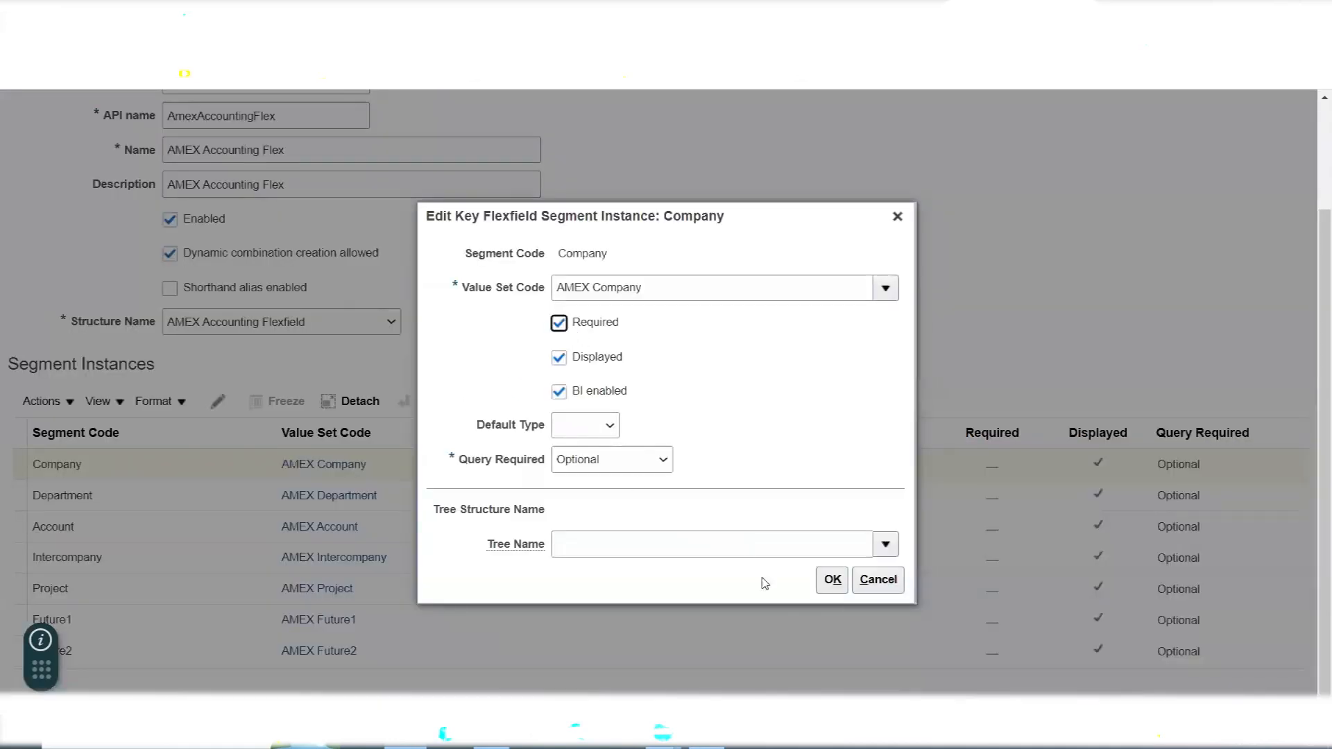
click(832, 587)
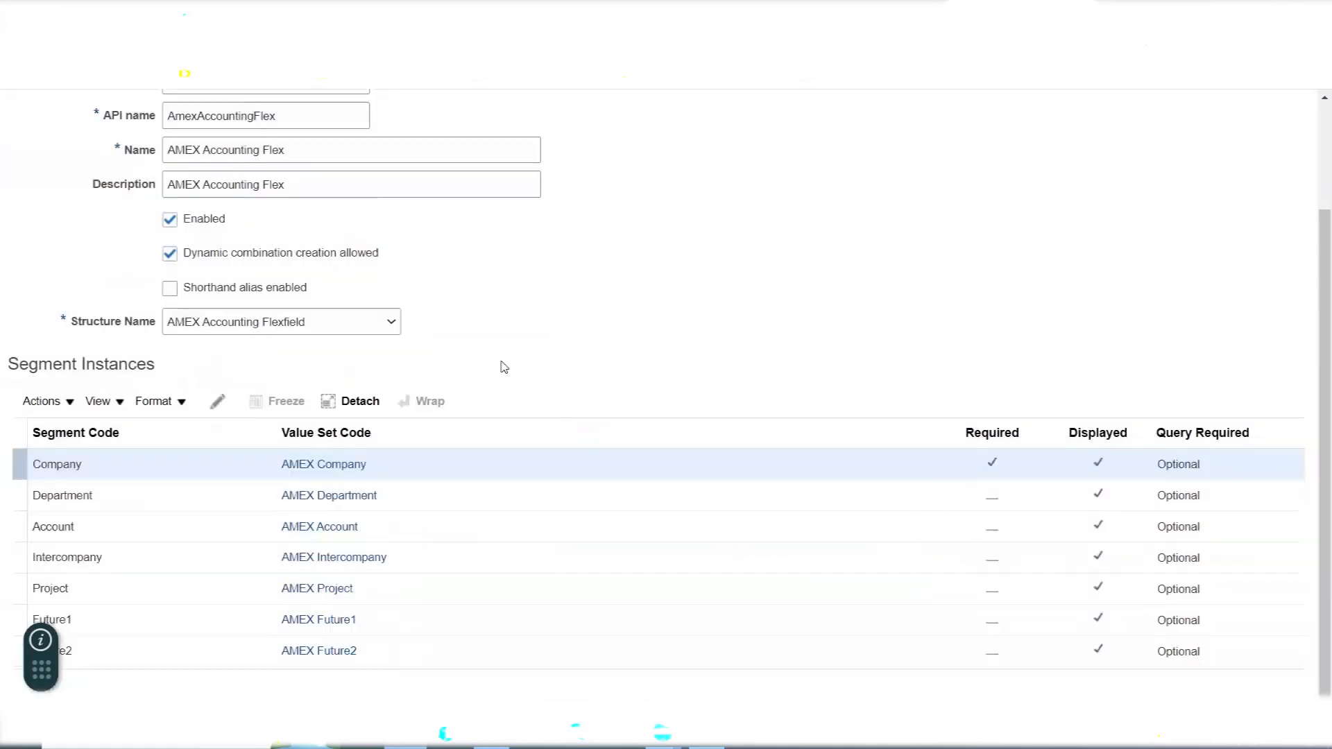
- Make the Department and Account segment instances required
click(110, 501)
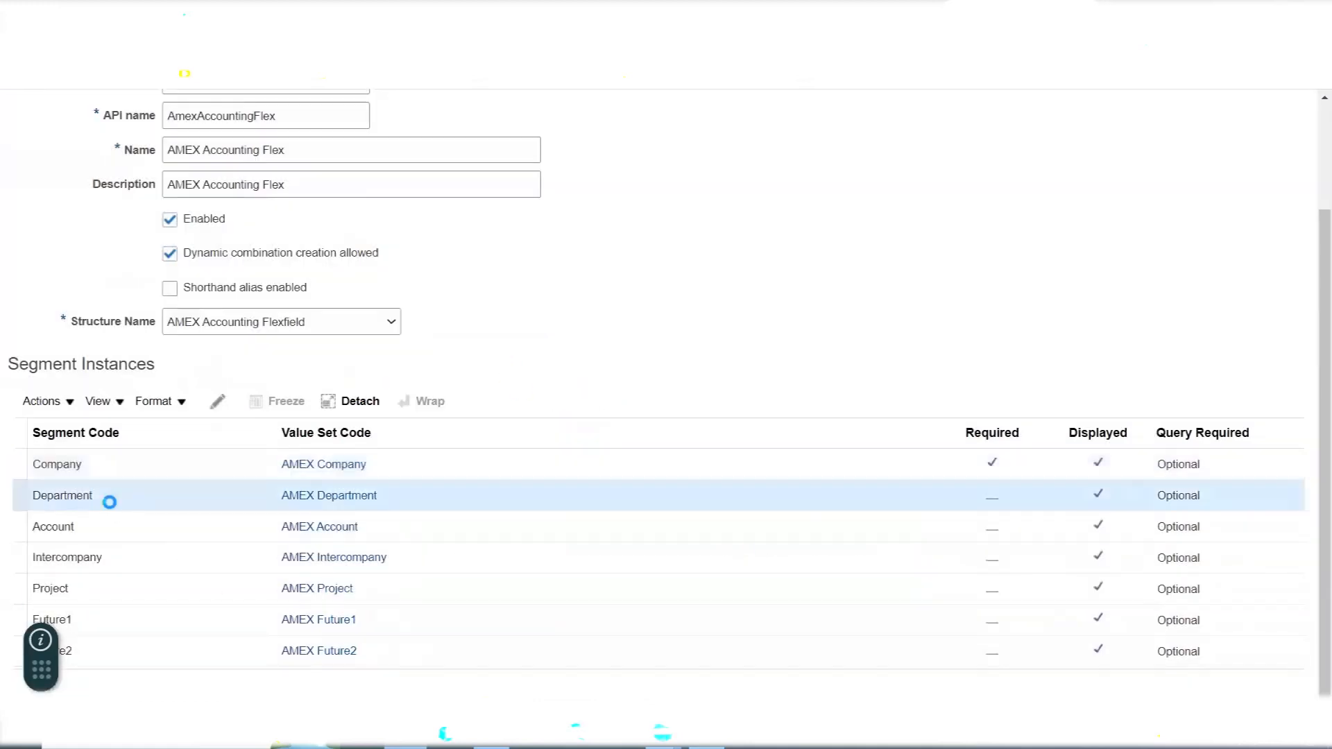
click(217, 401)
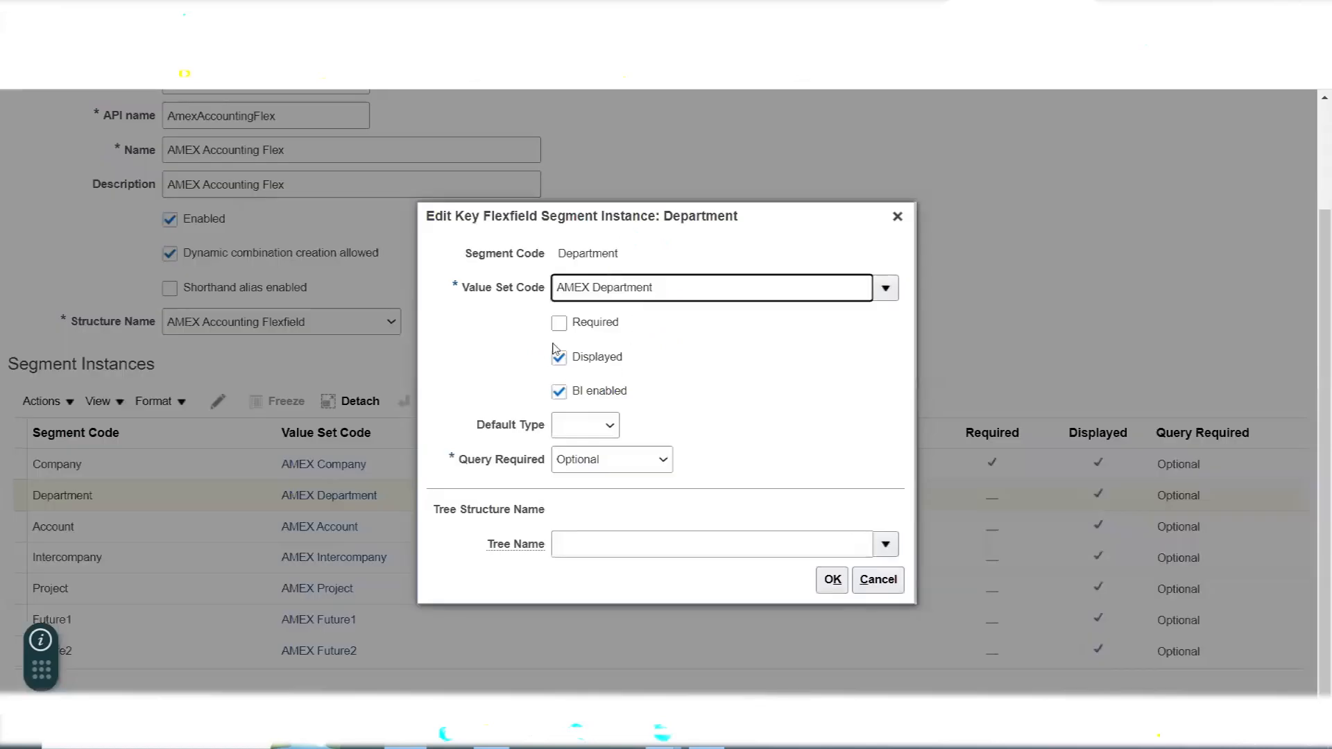
click(559, 323)
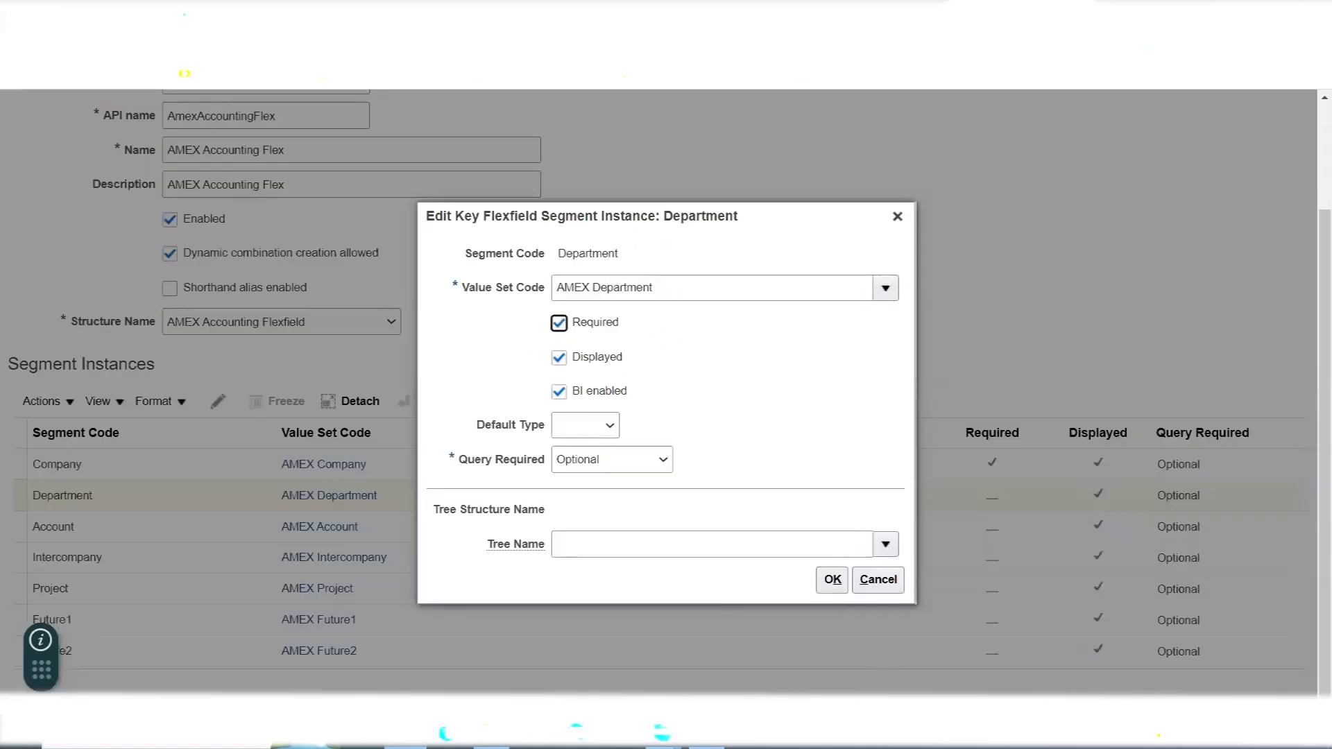
click(832, 582)
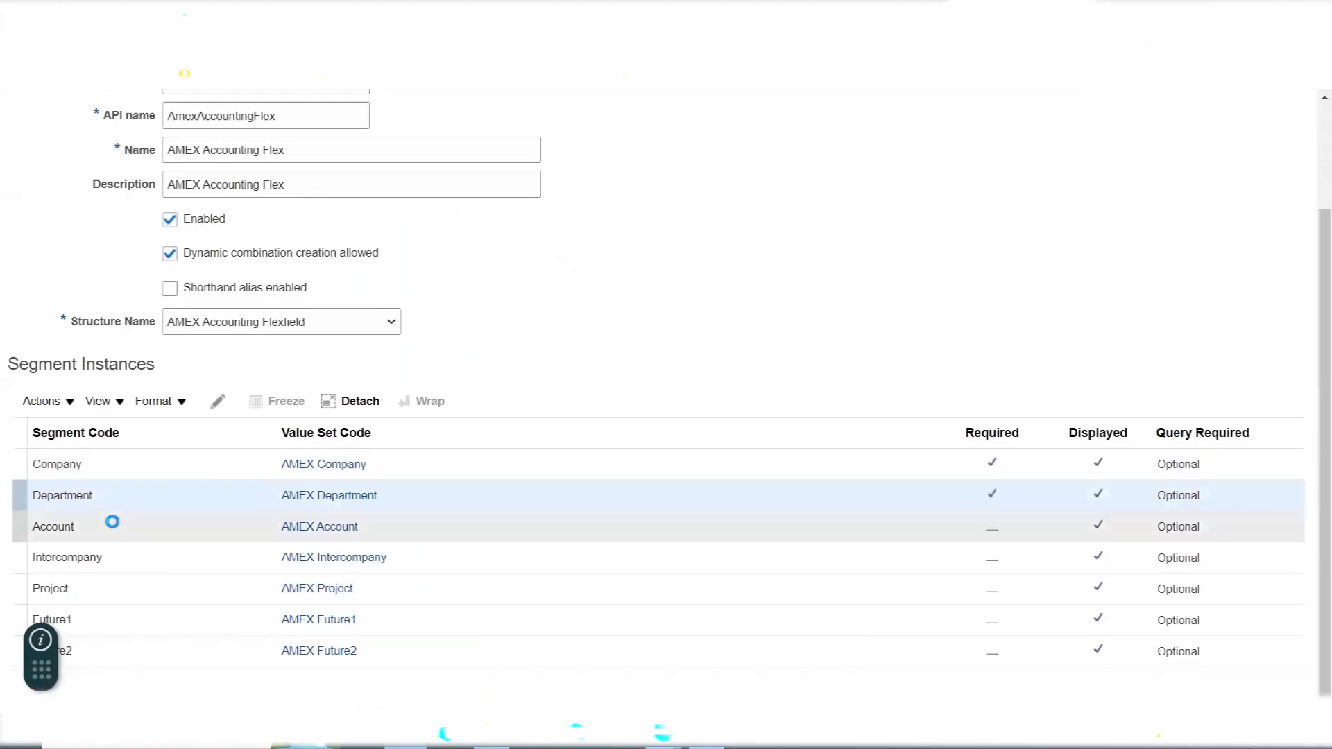
click(115, 528)
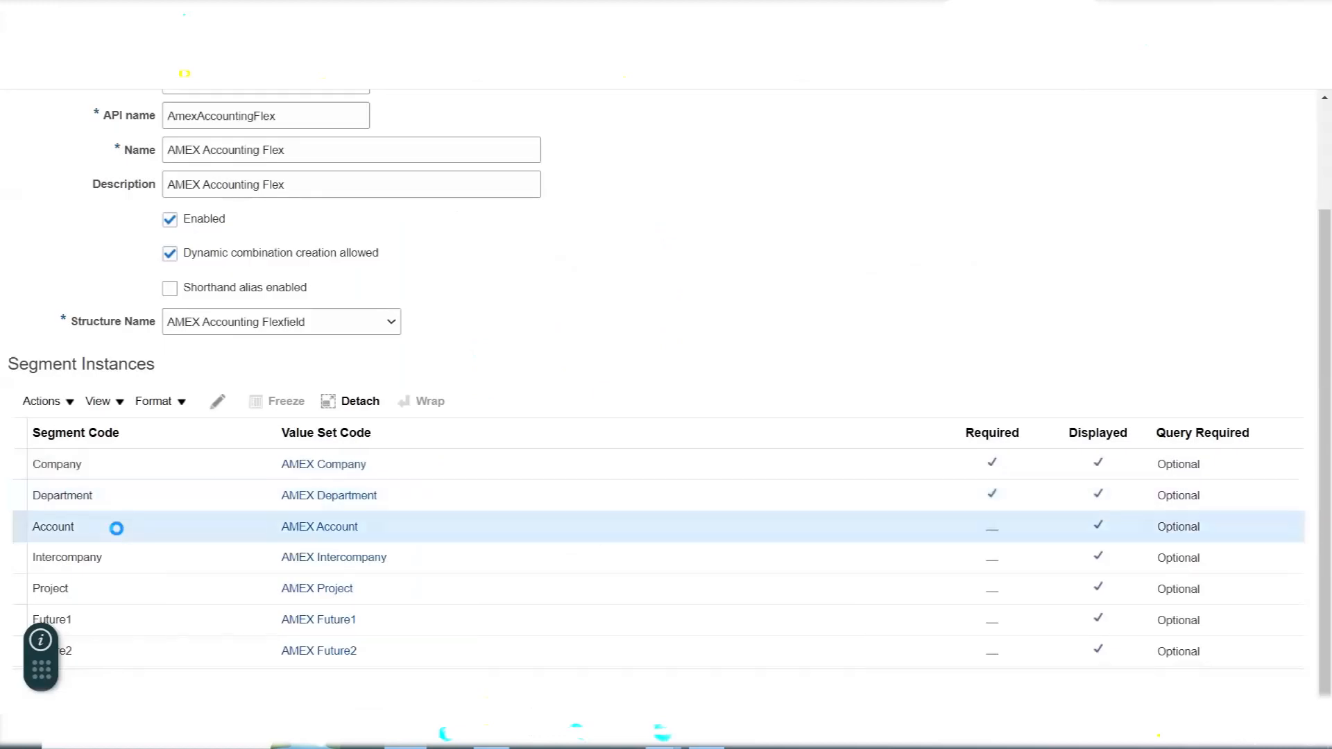
click(217, 401)
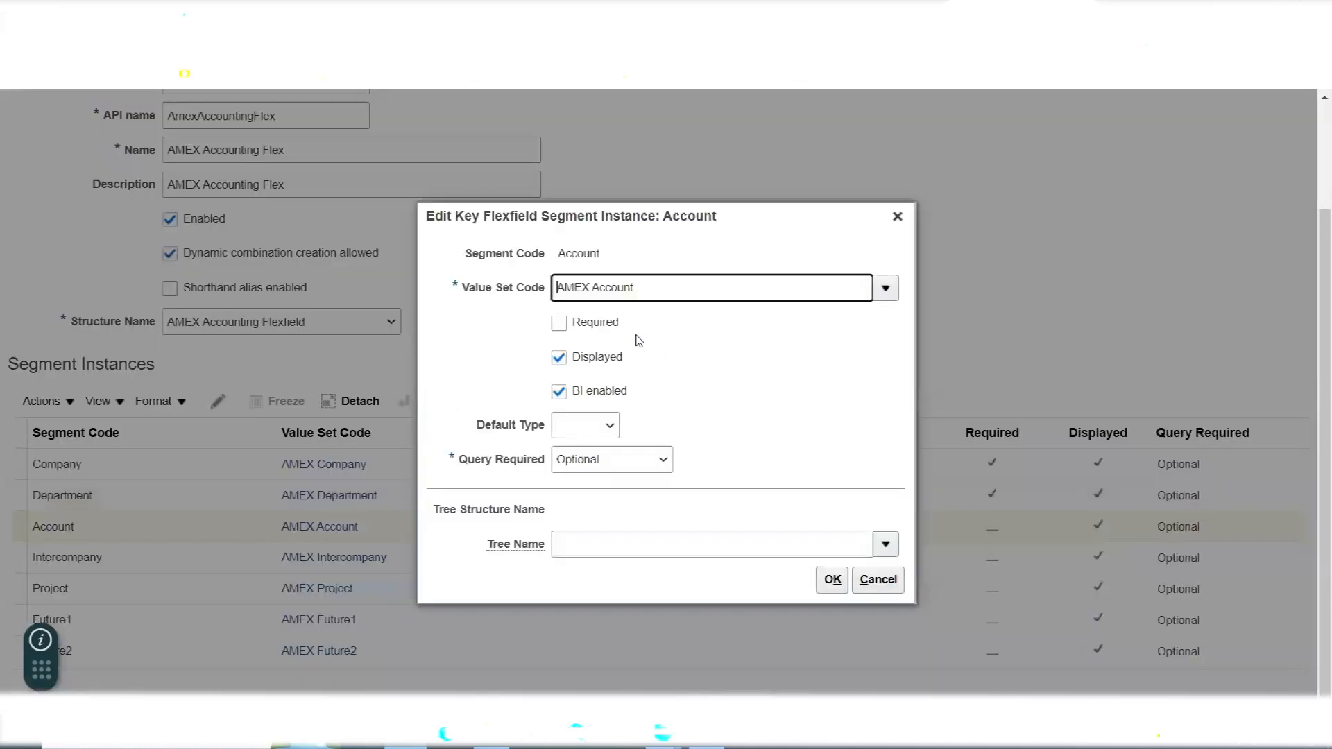
click(559, 323)
click(832, 579)
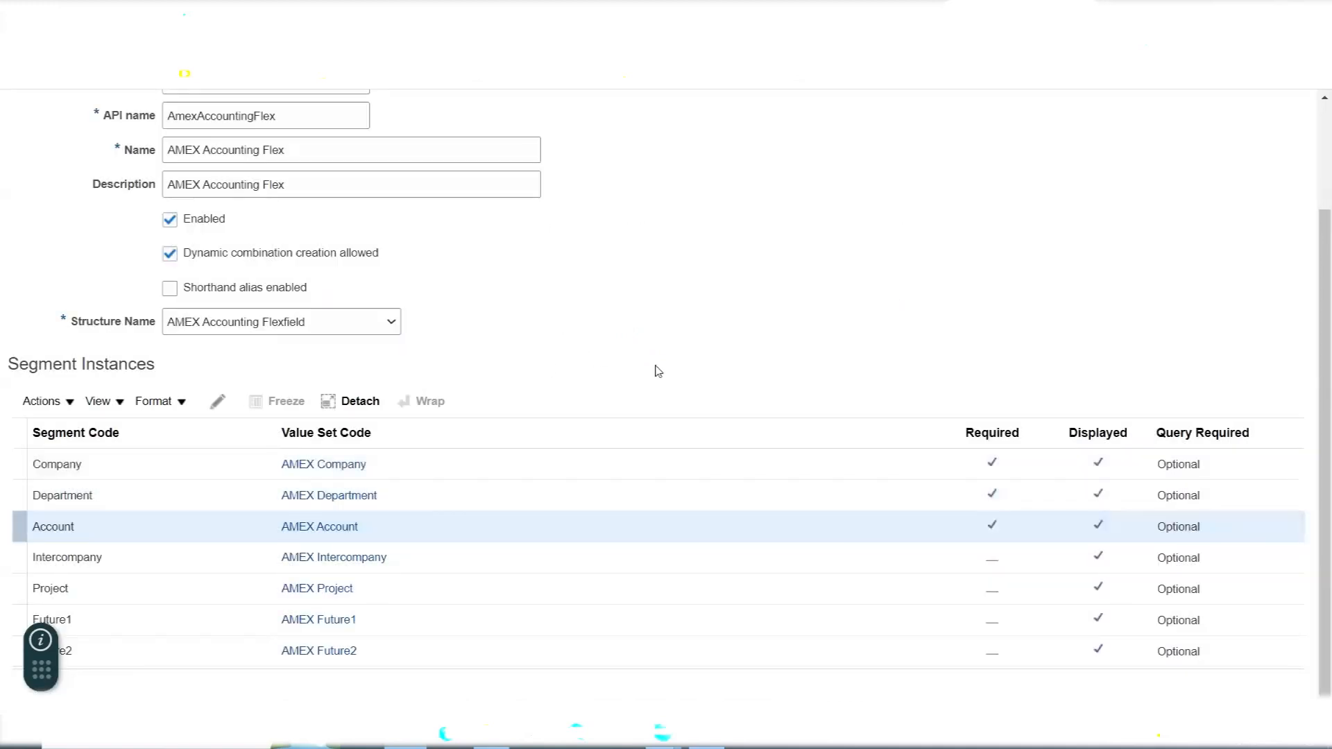
- Make the Intercompany and Project segment instances required
click(122, 563)
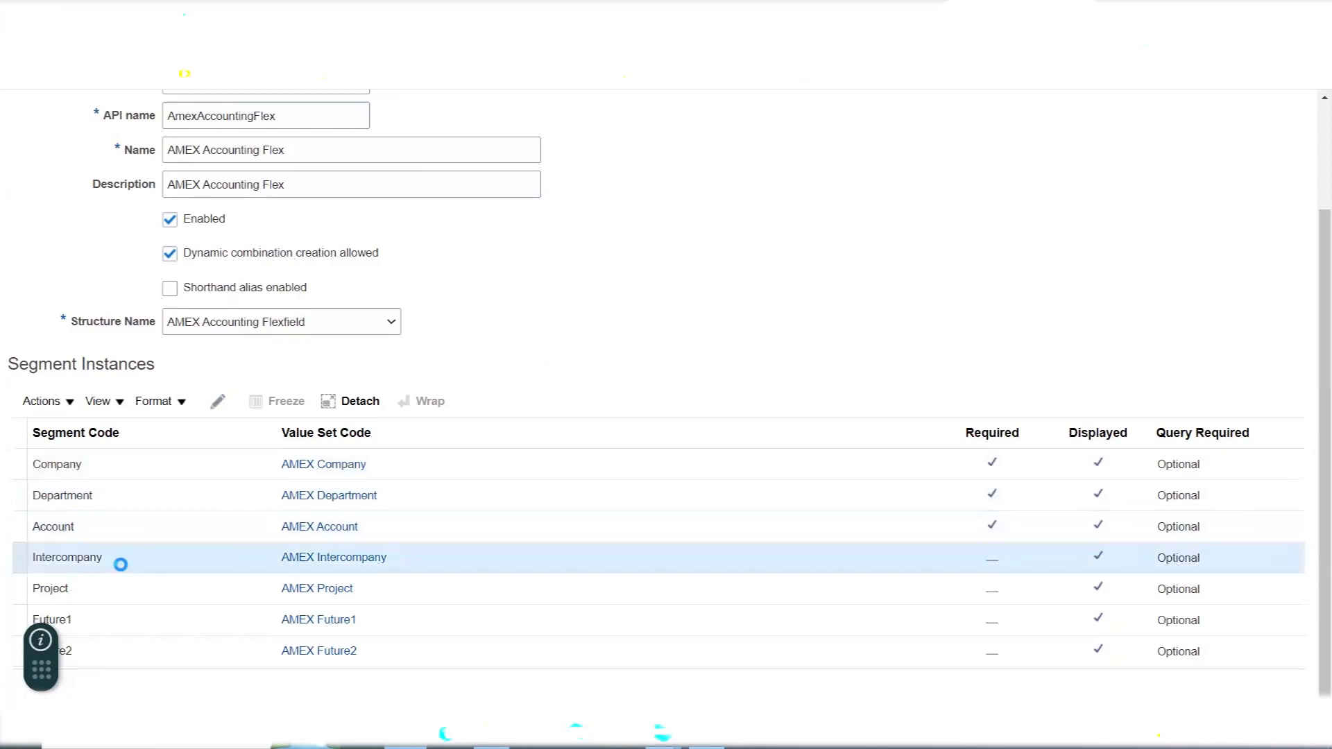
click(217, 402)
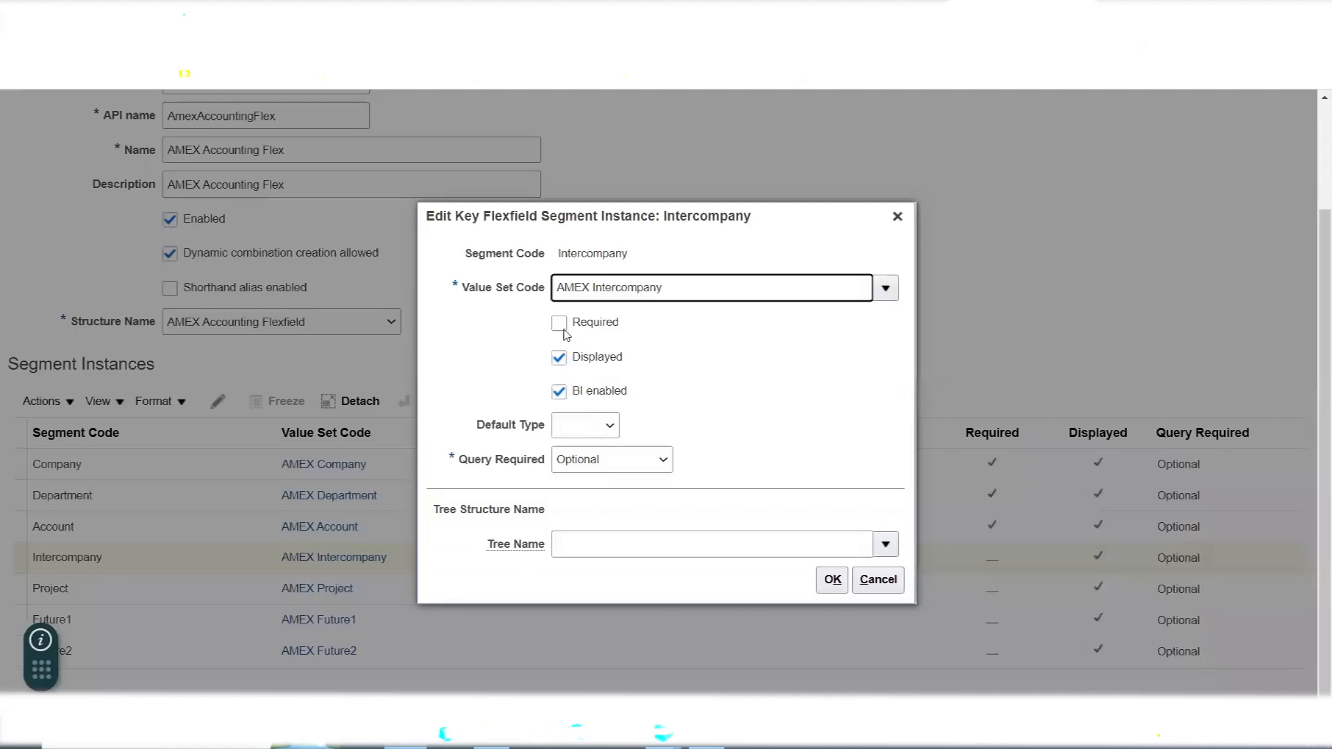
click(564, 333)
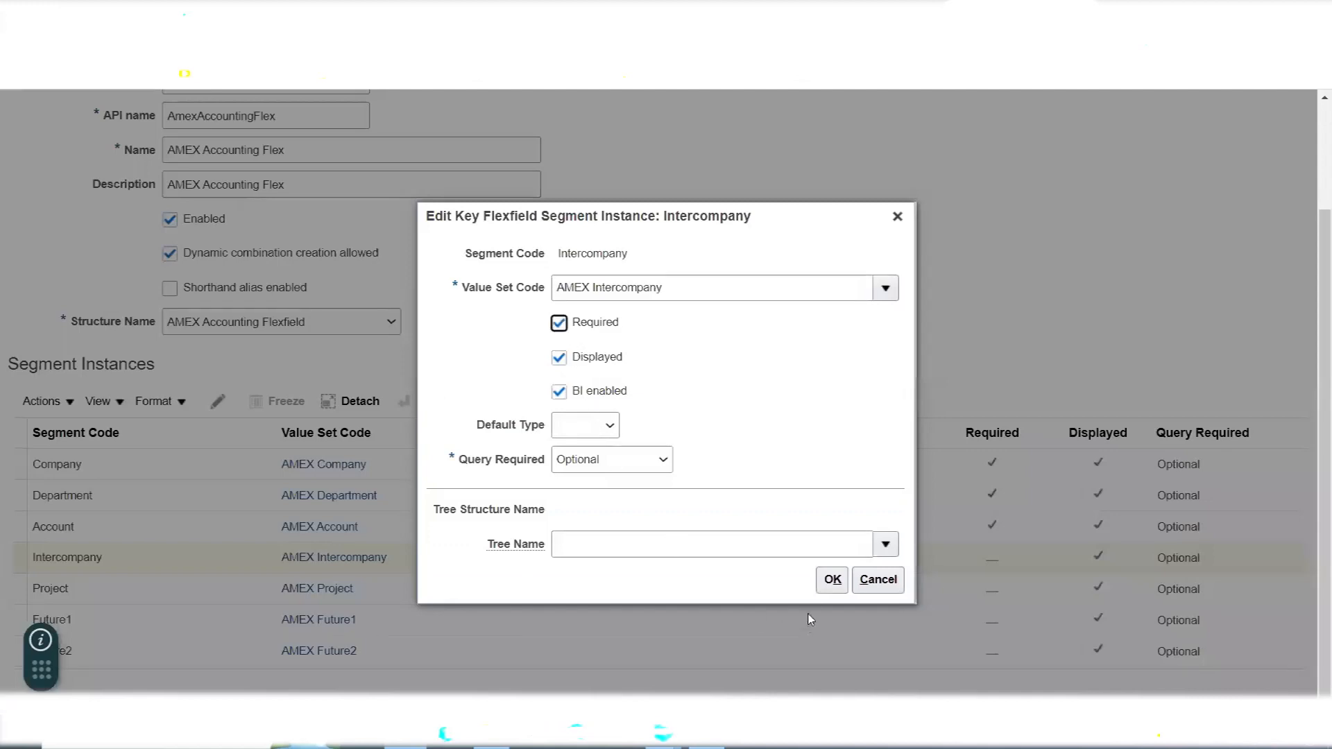
click(833, 580)
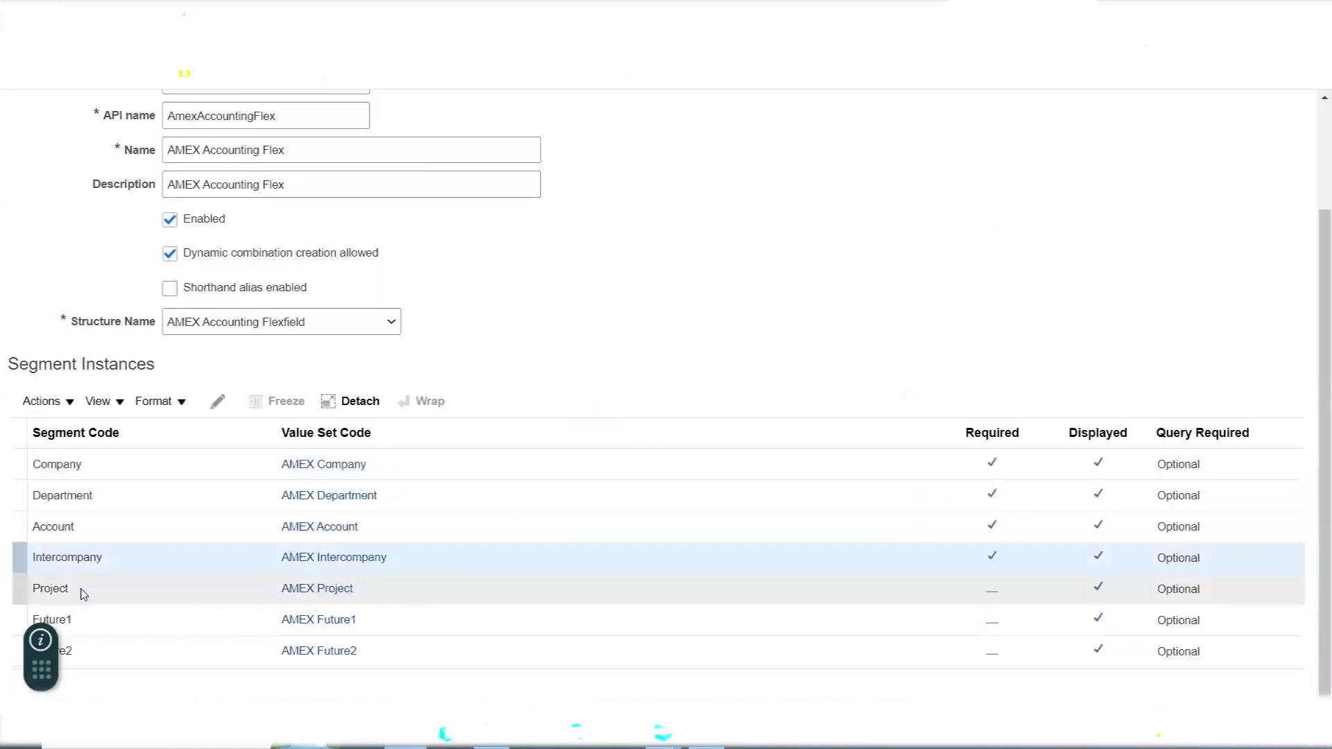
click(80, 590)
click(218, 403)
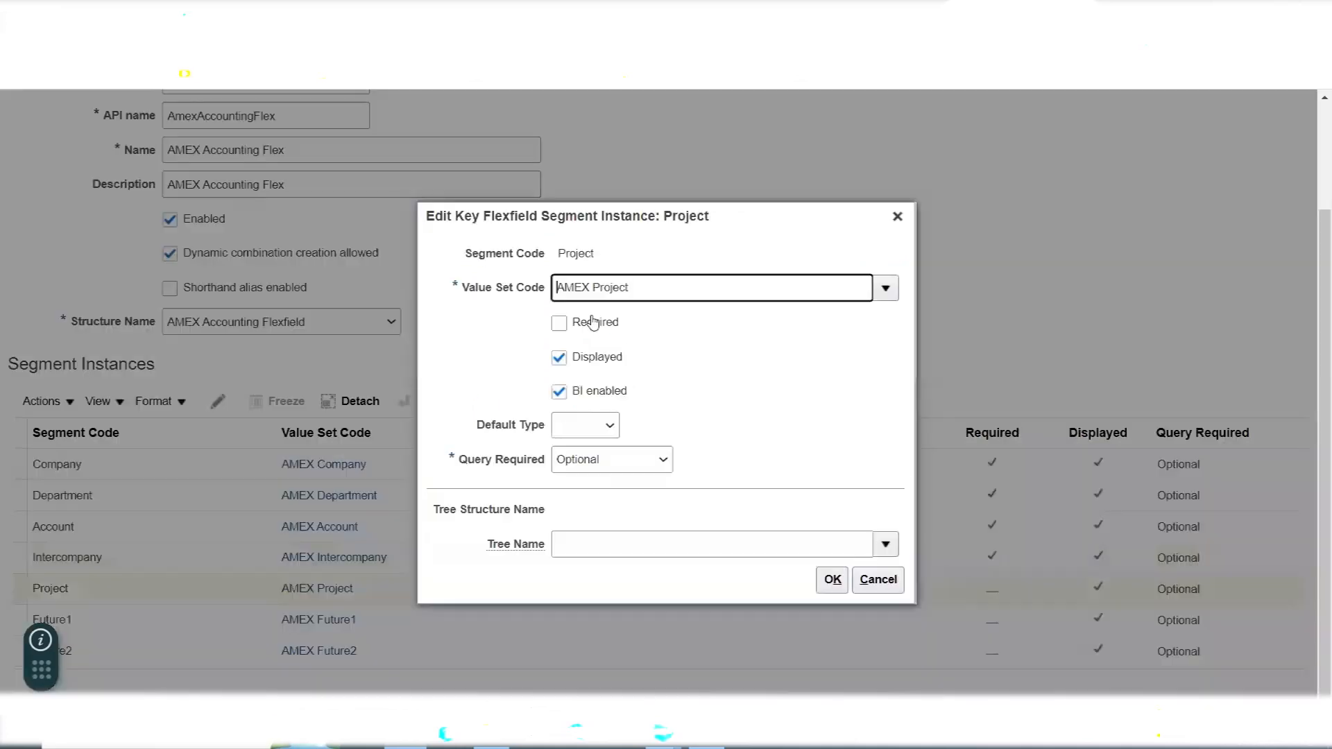
click(560, 323)
click(830, 582)
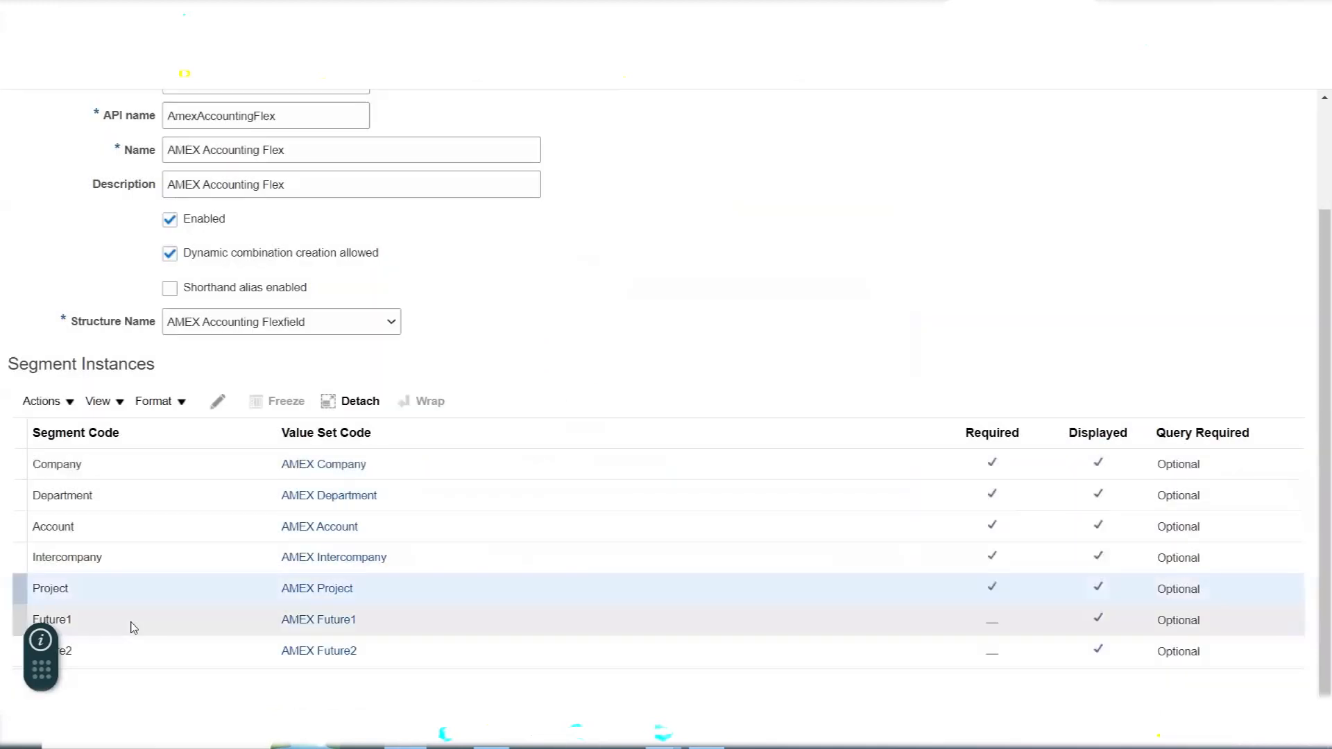
- Make the Future1 and Future2 segment instances required
click(131, 621)
click(219, 403)
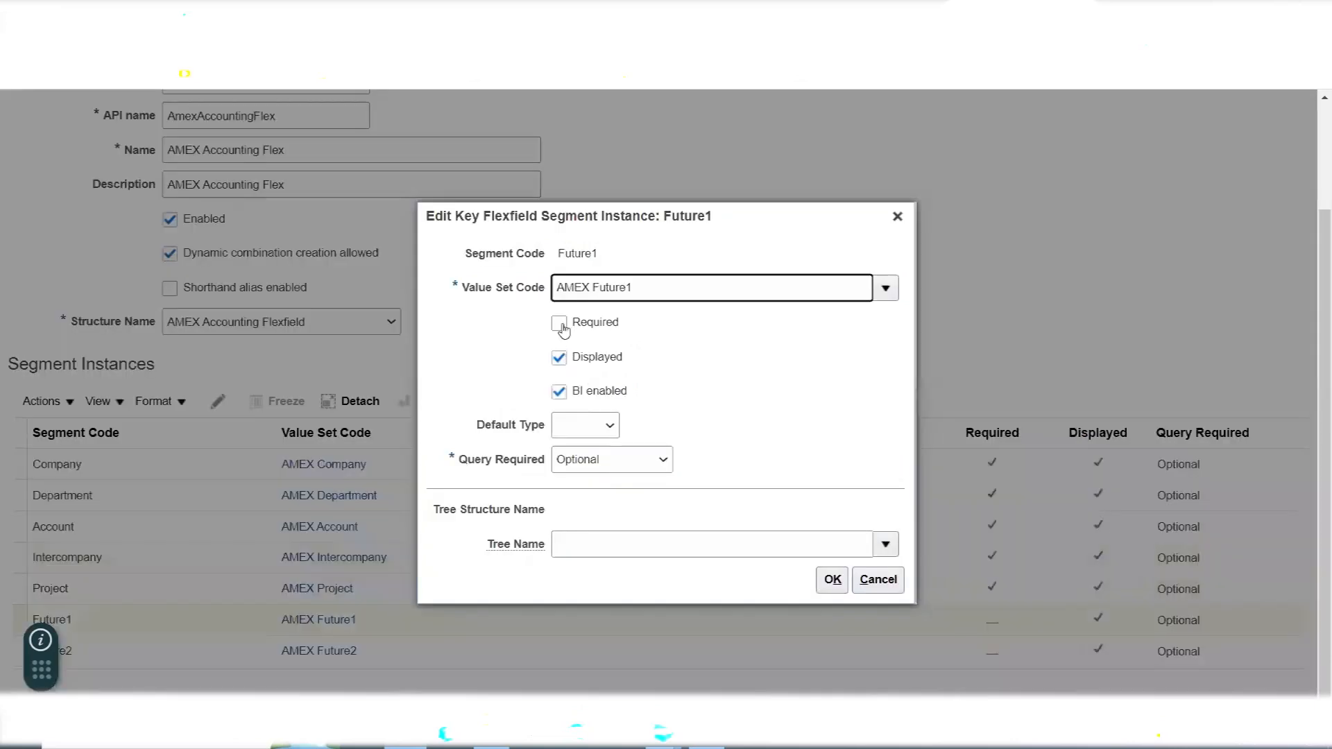
click(559, 323)
click(832, 580)
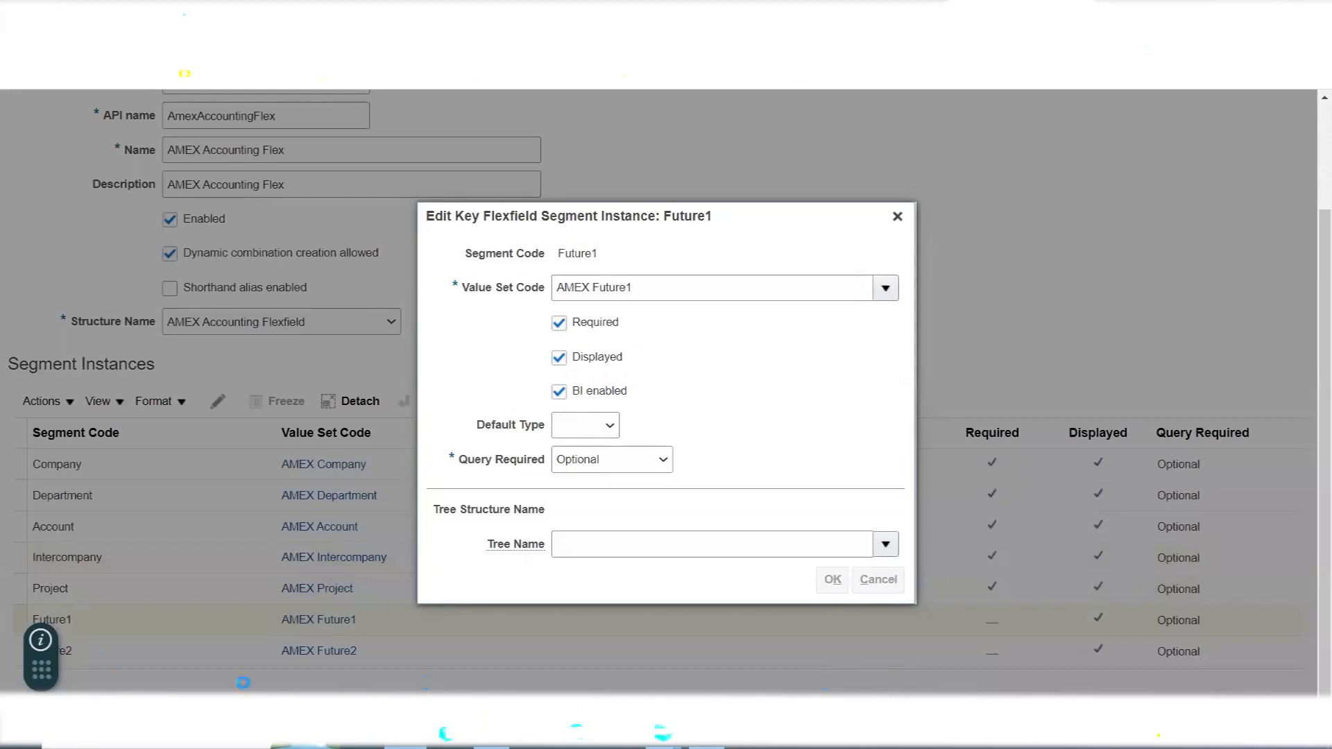
click(107, 652)
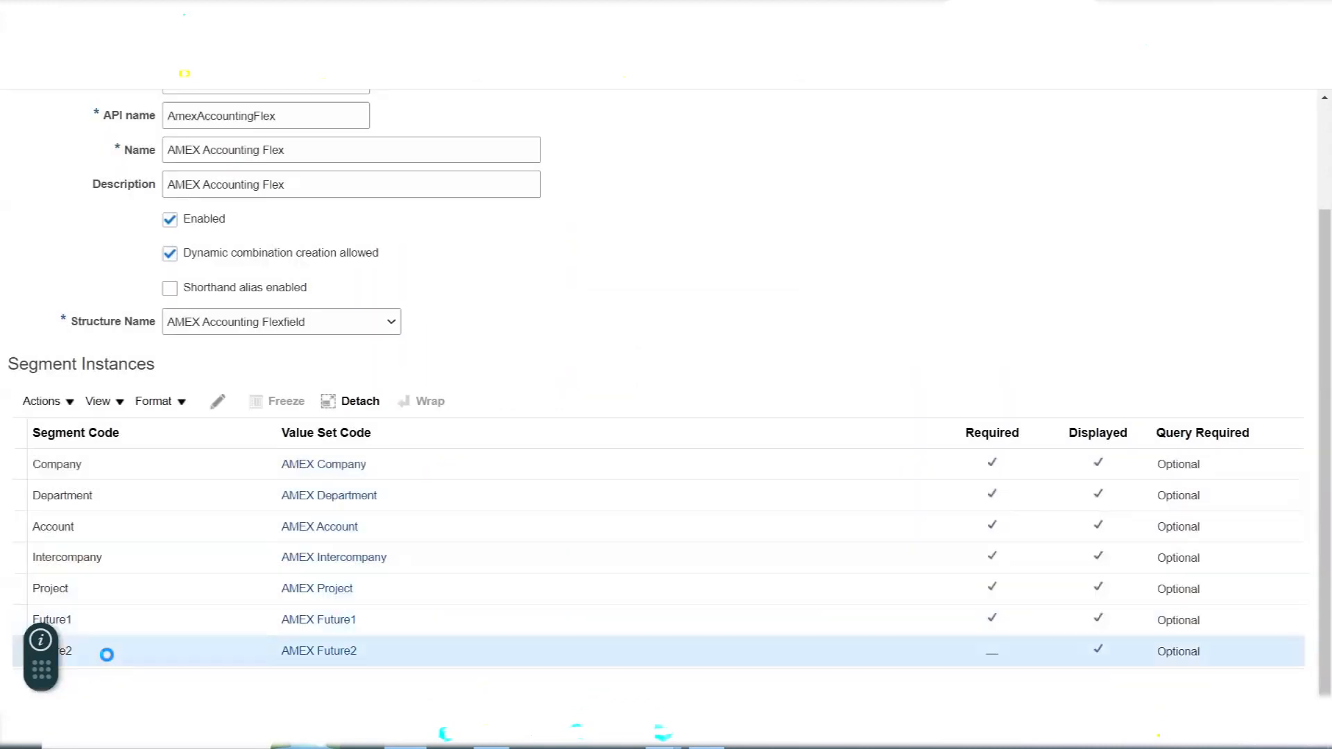
click(219, 403)
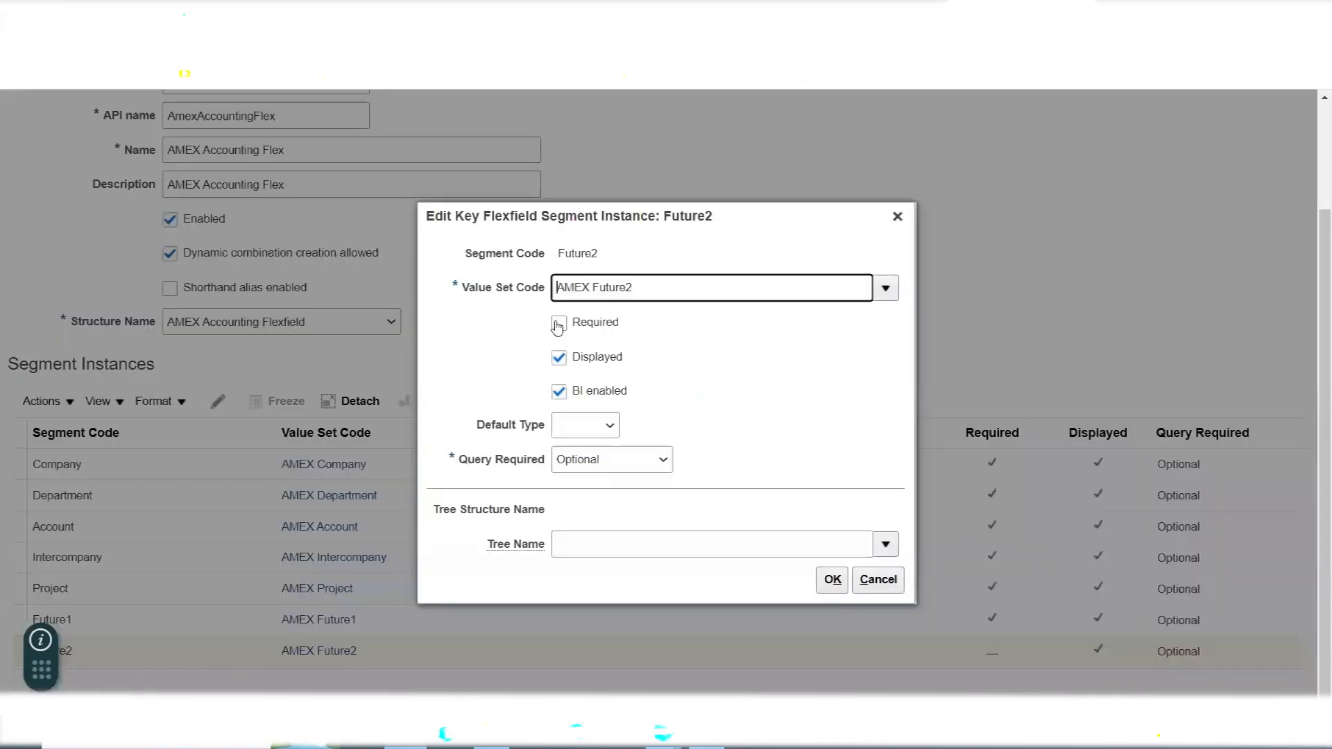
click(559, 323)
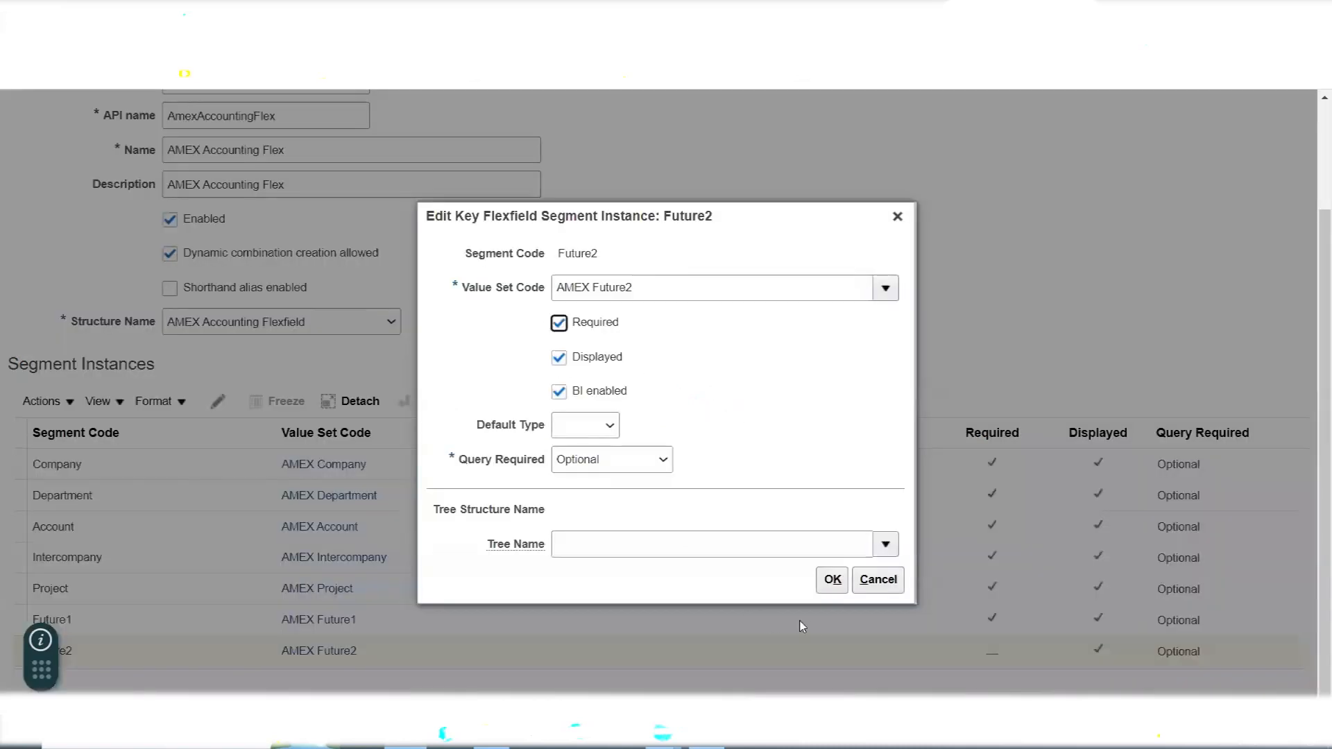
click(832, 579)
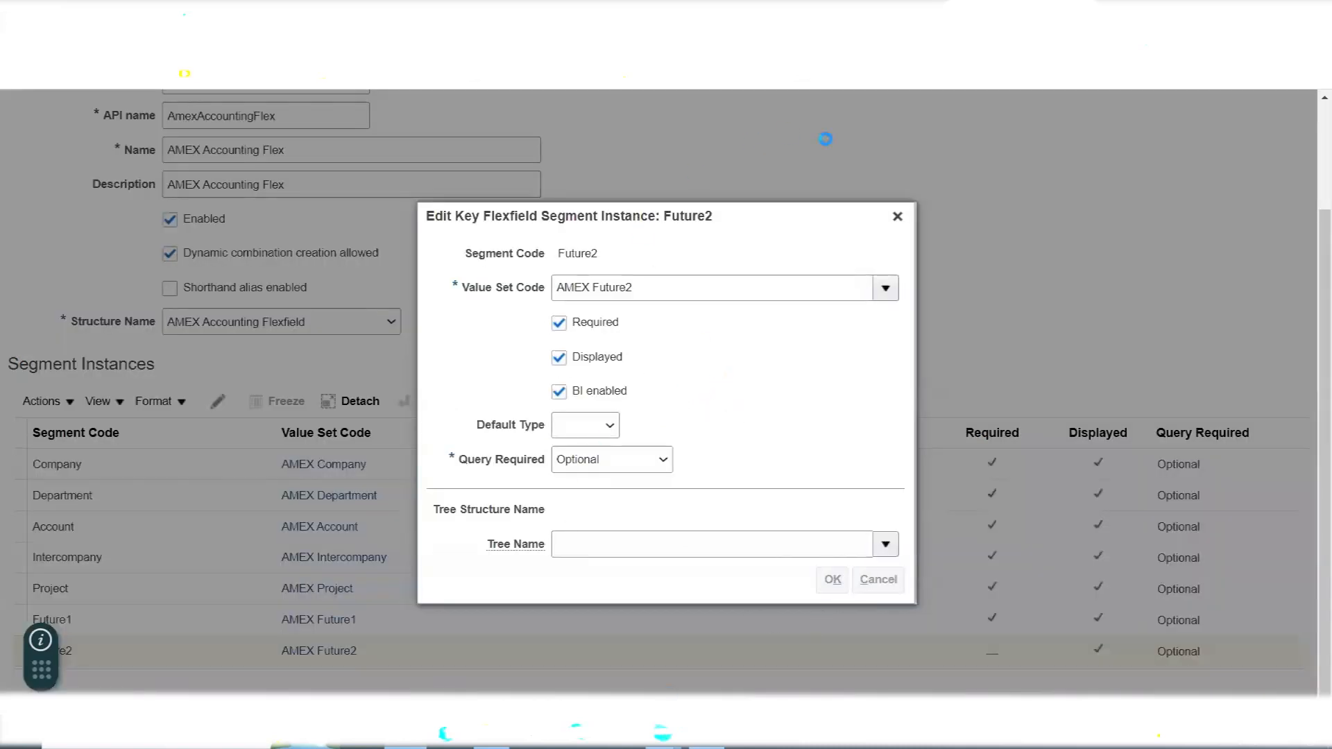
- Save and close the AMEX Accounting Flex structure instance, and return to the Manage Chart of Accounts Structure Instances page
scroll(627, 391, up, 3)
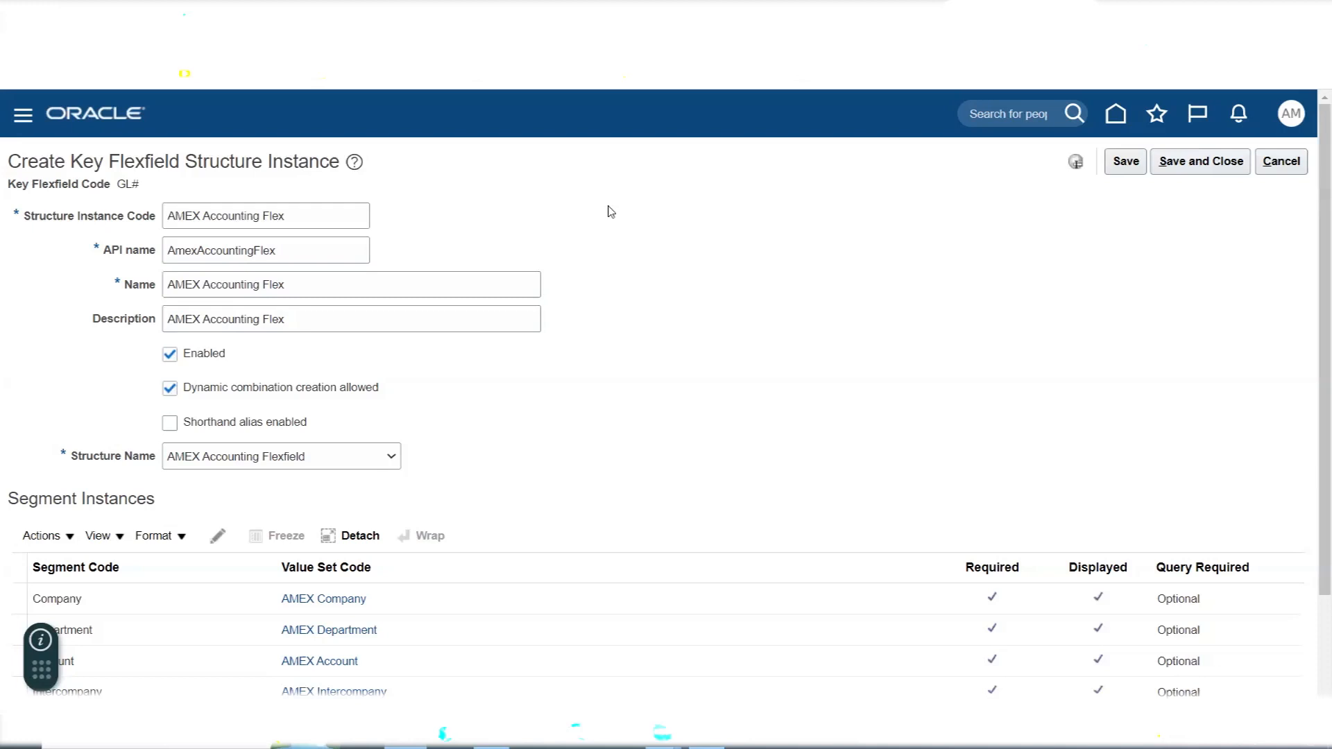
scroll(805, 377, down, 2)
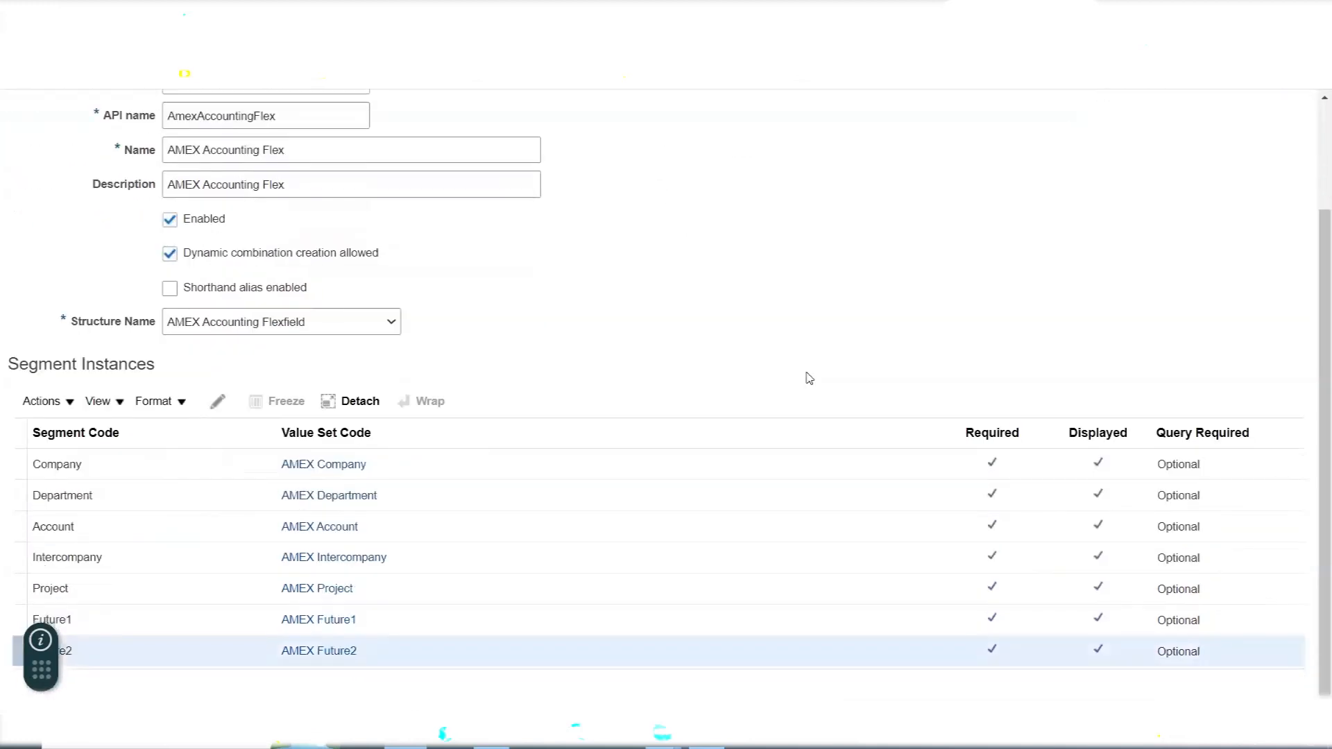
scroll(878, 378, up, 2)
click(1198, 162)
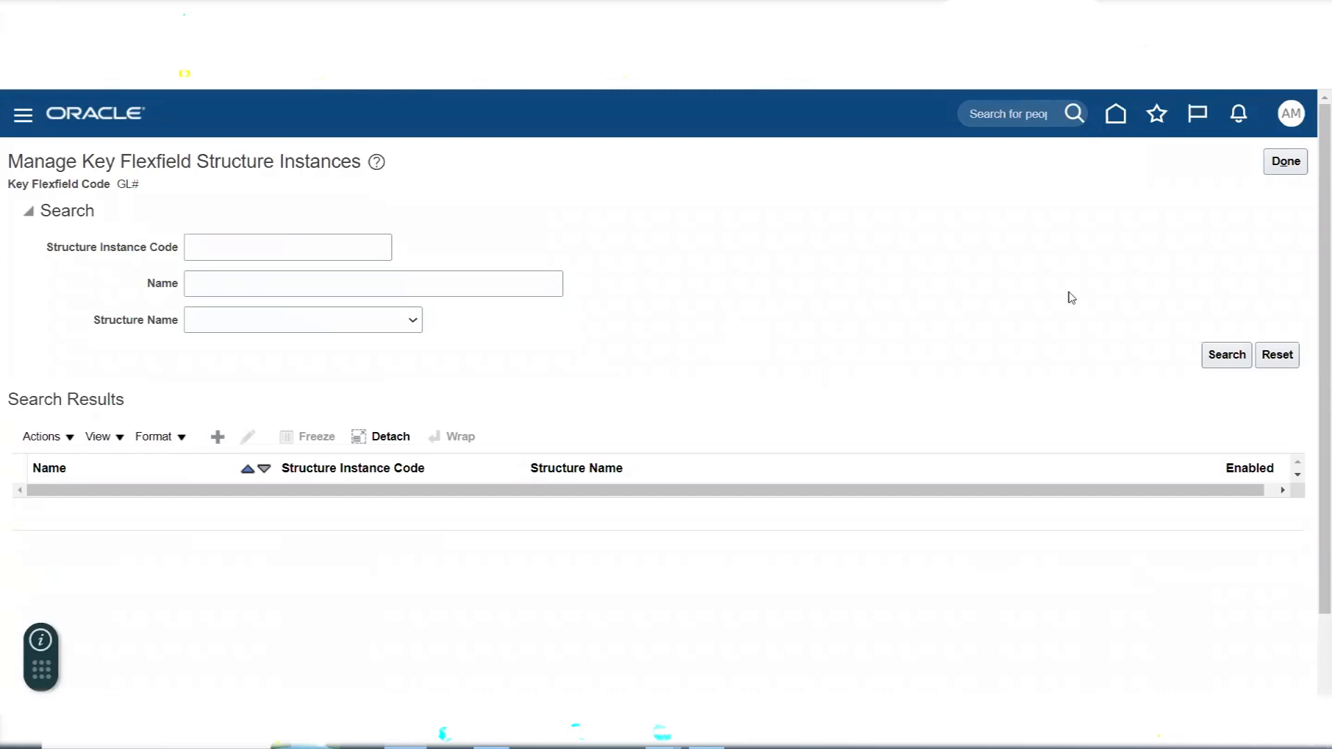
click(1285, 162)
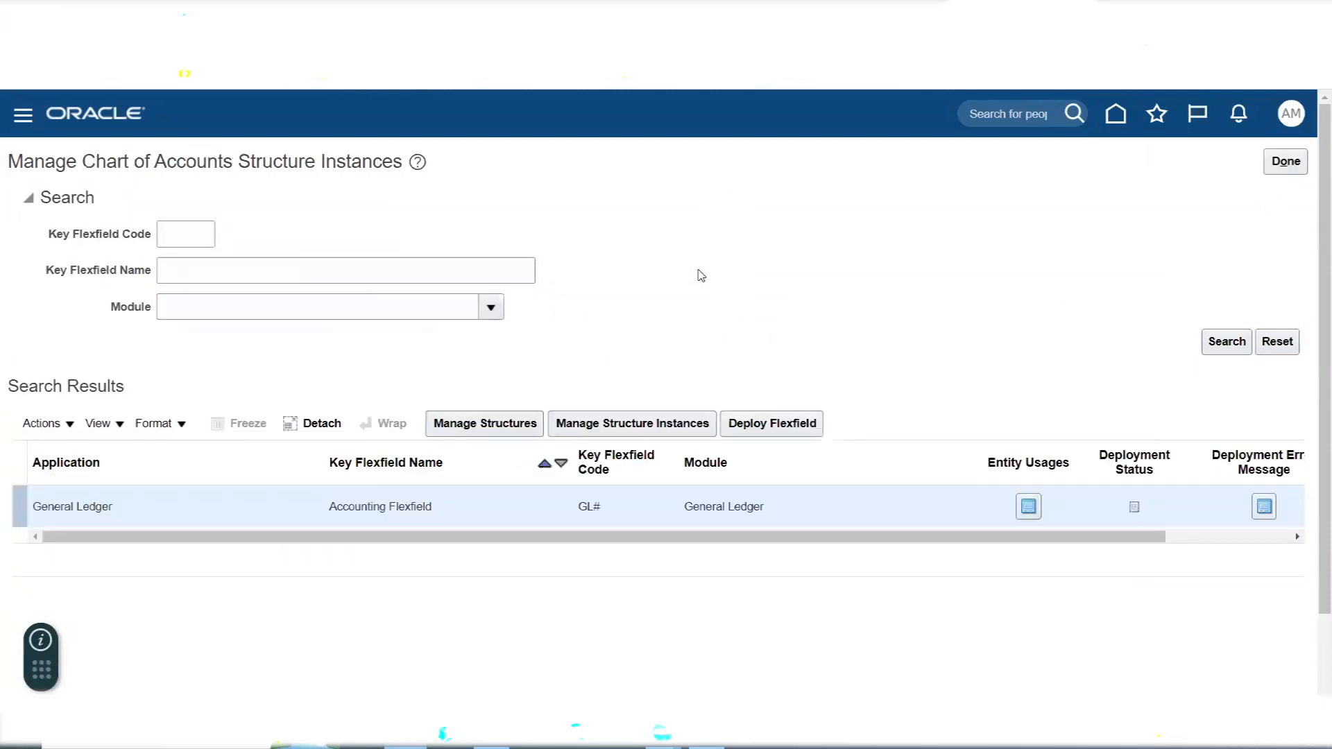
- Switch to the Excel notes and colour the Company and Account segment label rows red
key(alt+Tab)
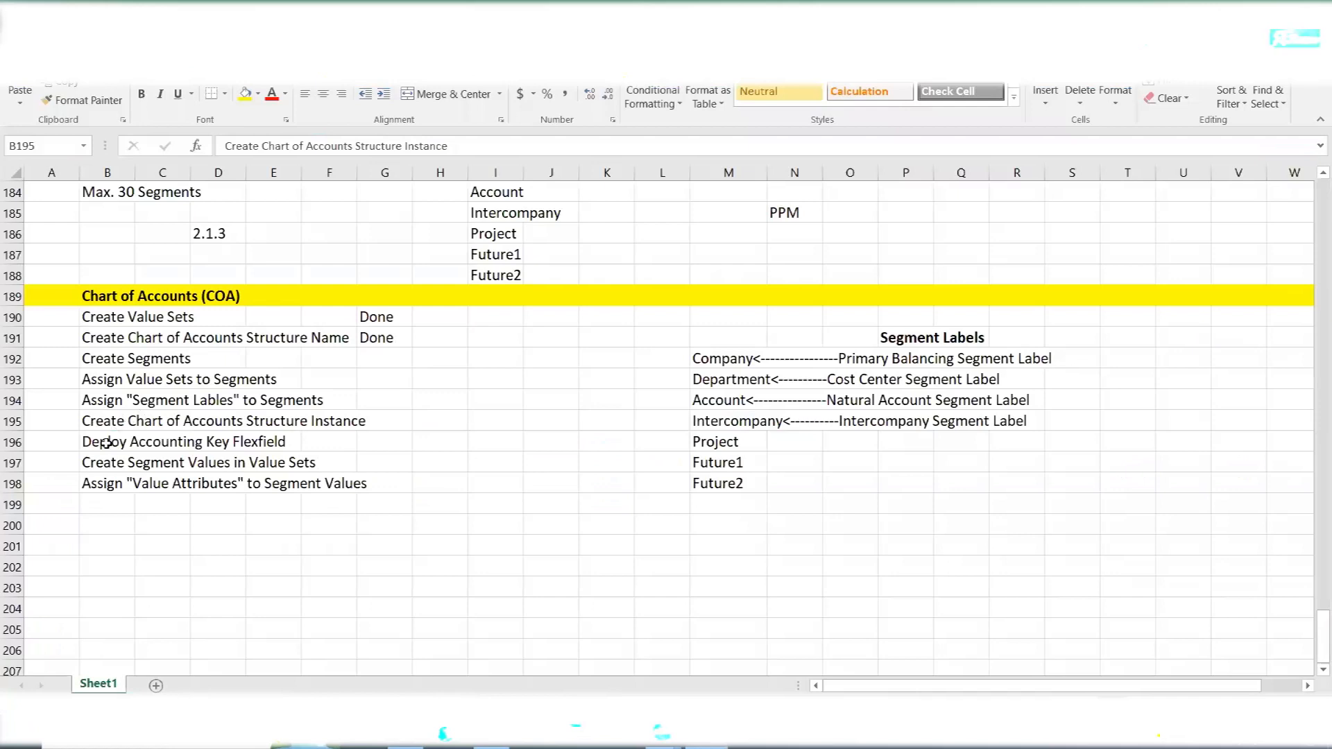
drag(104, 447, 266, 432)
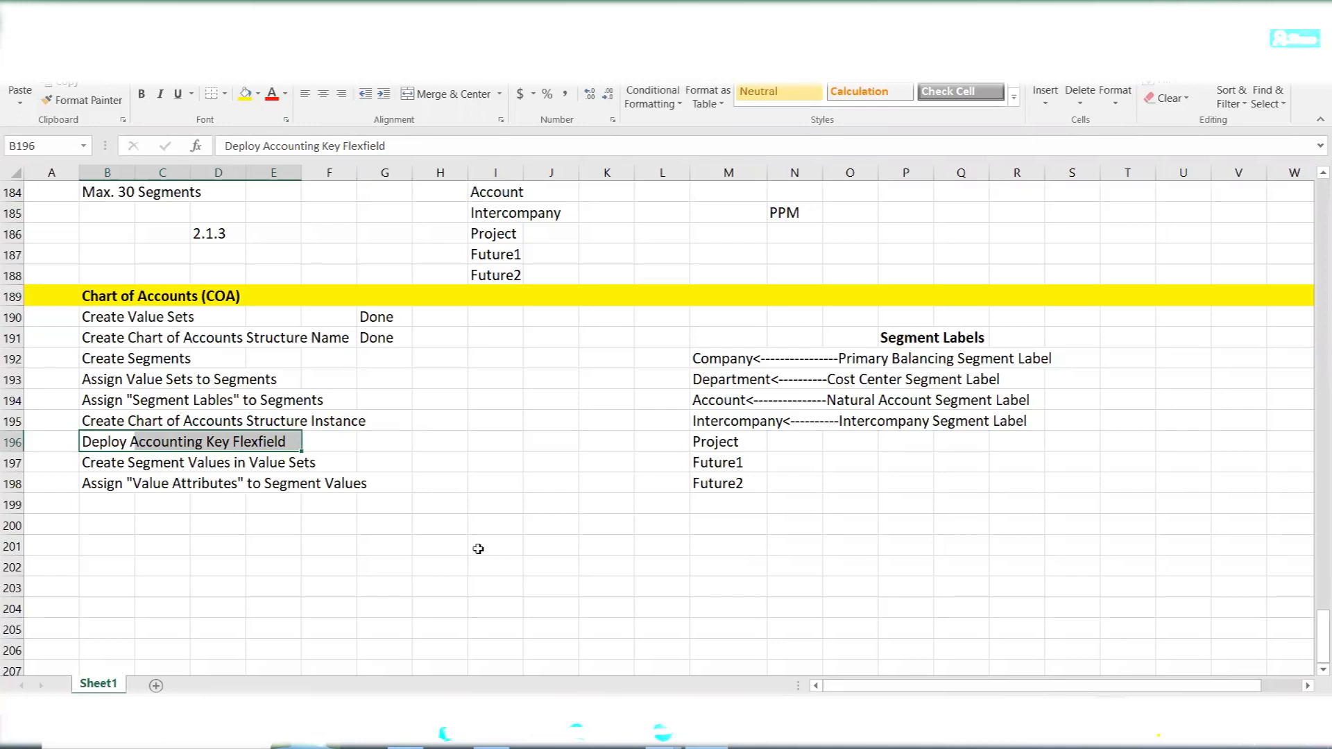
drag(727, 361, 1047, 359)
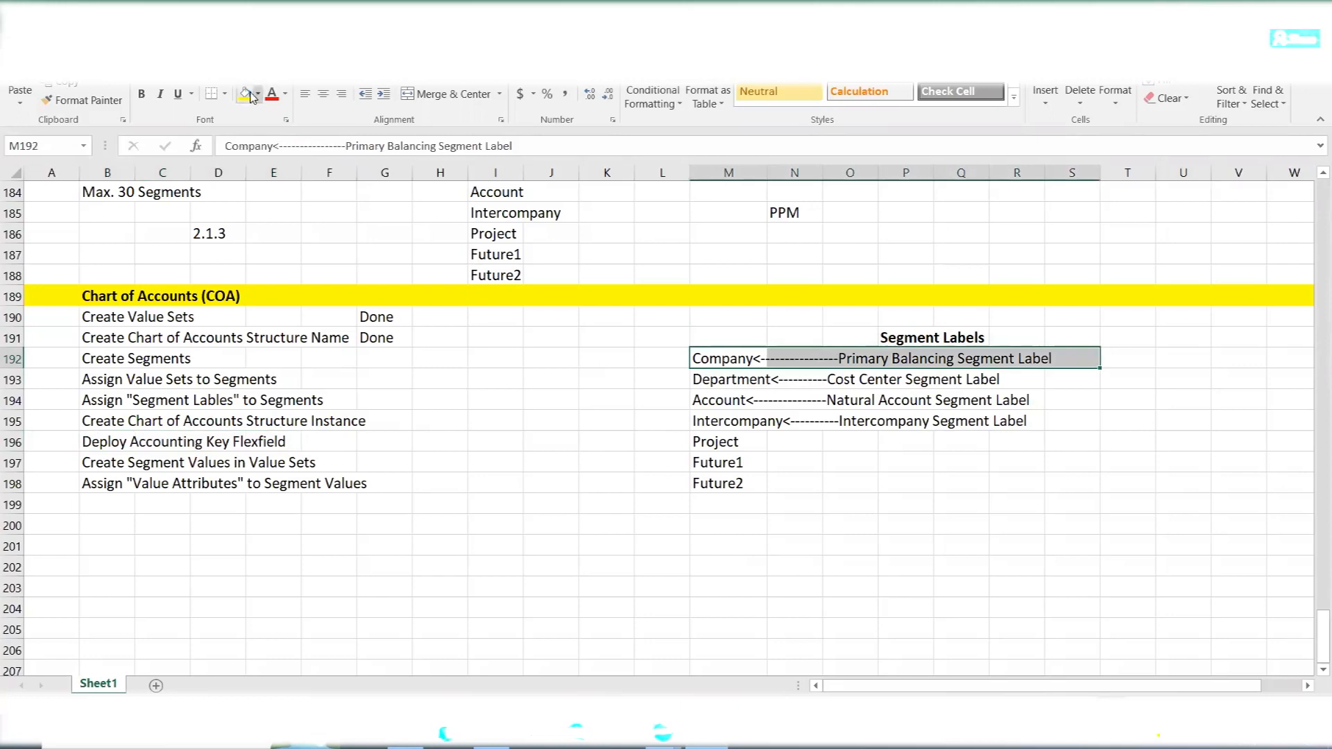
click(270, 103)
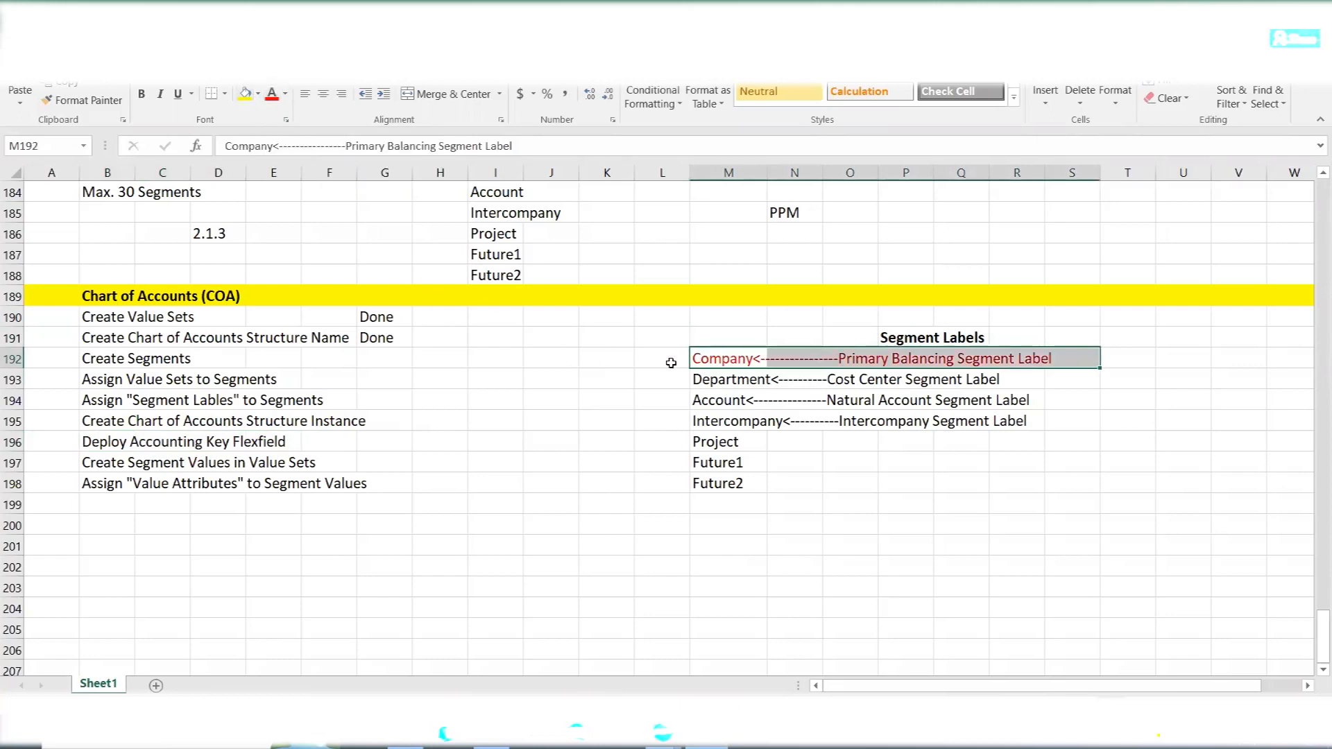
drag(709, 403, 1027, 392)
click(271, 97)
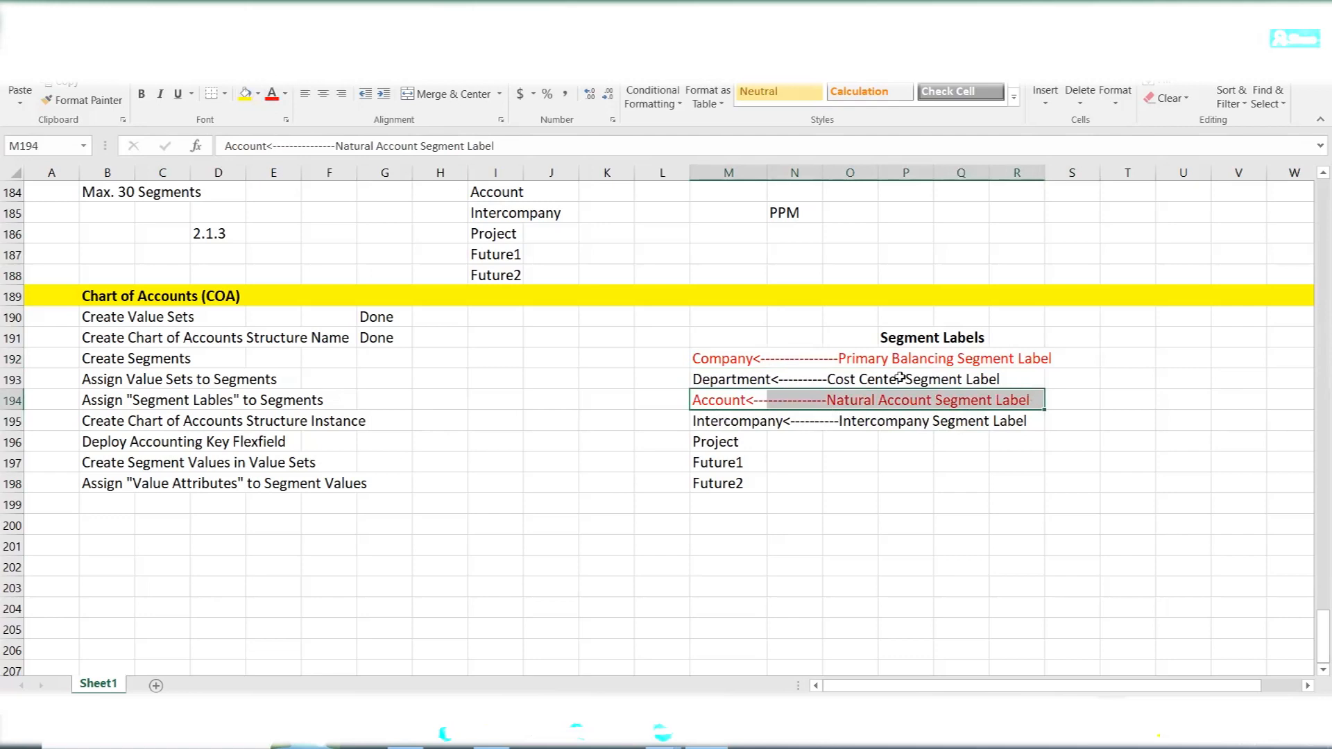
- Review the Company and Account entries and their Primary Balancing and Natural Account segment labels
click(745, 357)
click(739, 399)
click(717, 359)
click(726, 397)
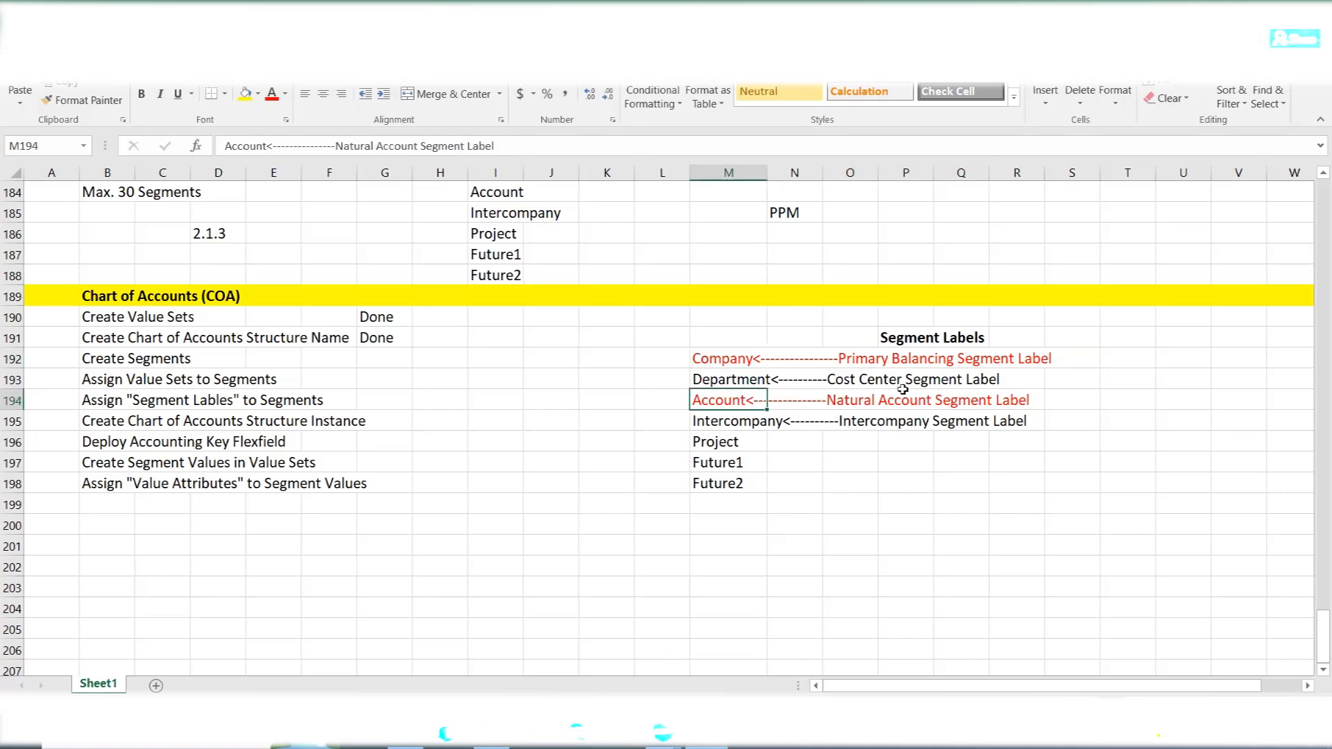
click(862, 358)
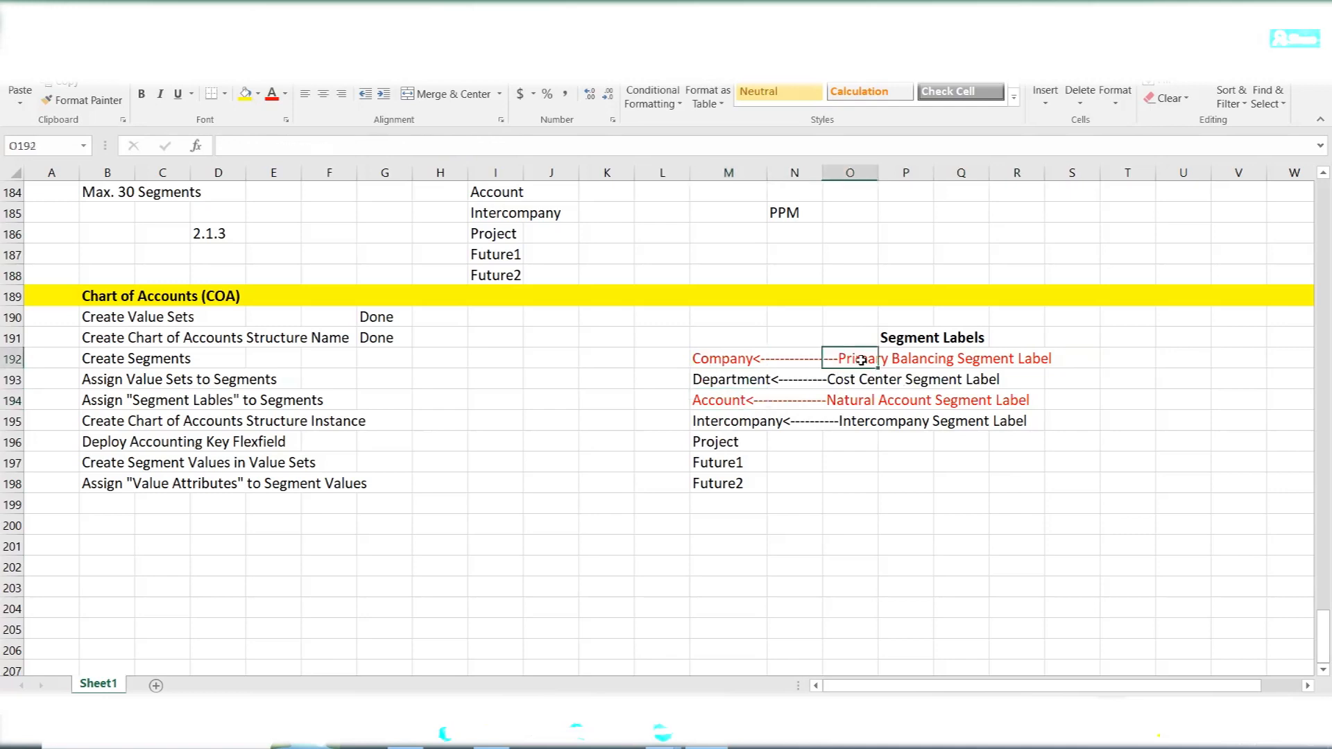
click(851, 400)
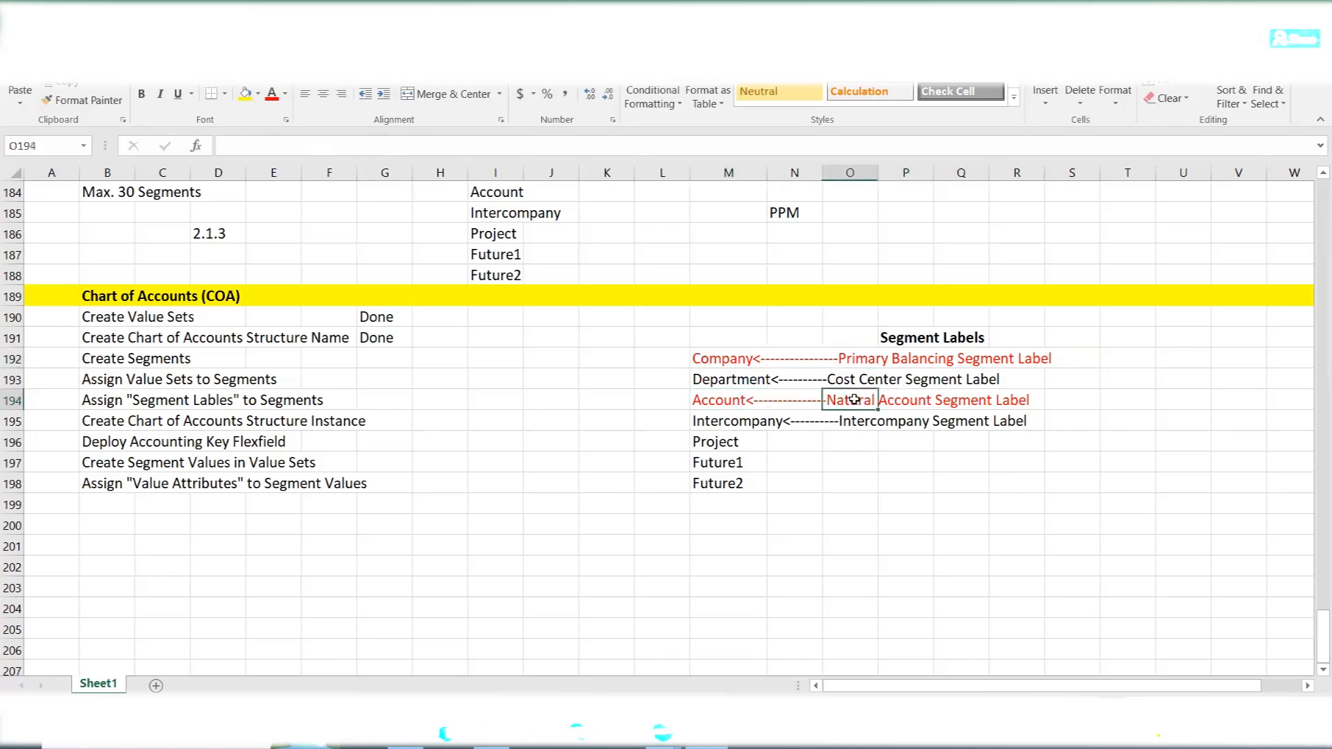
click(721, 359)
click(725, 403)
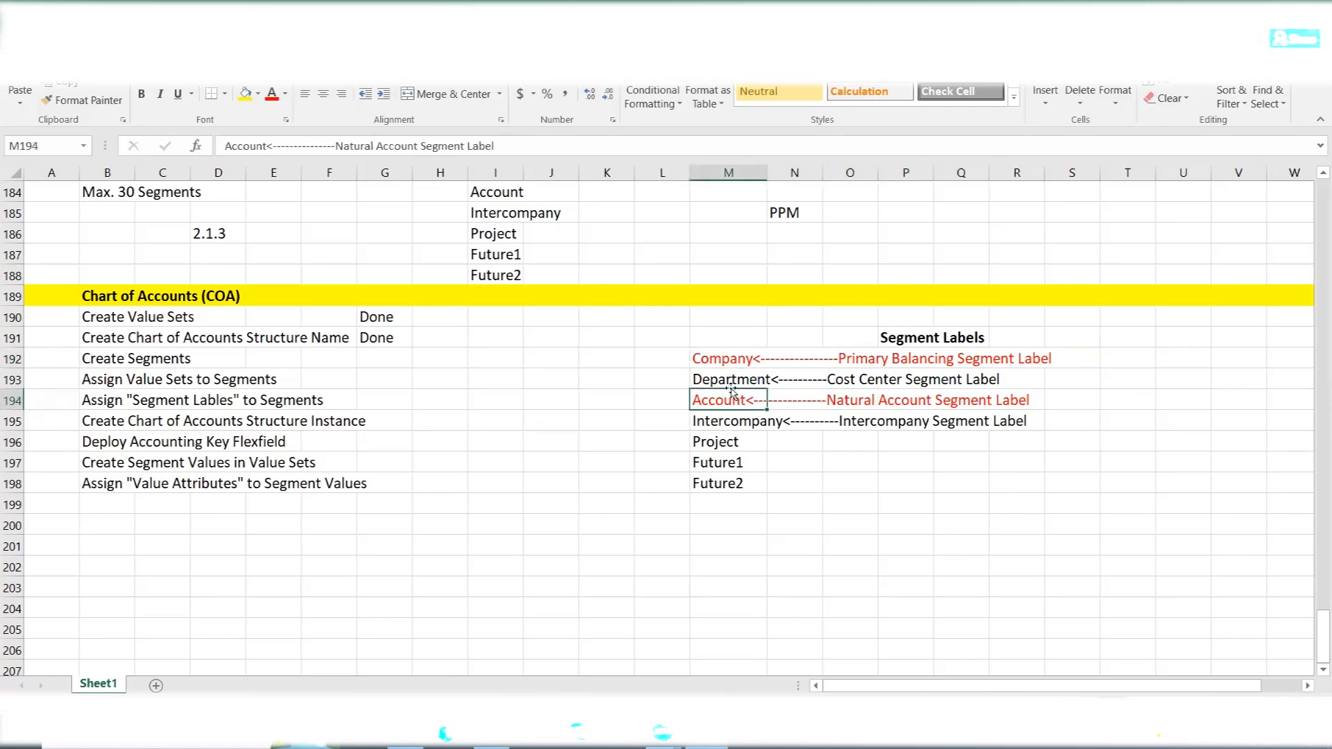
click(737, 531)
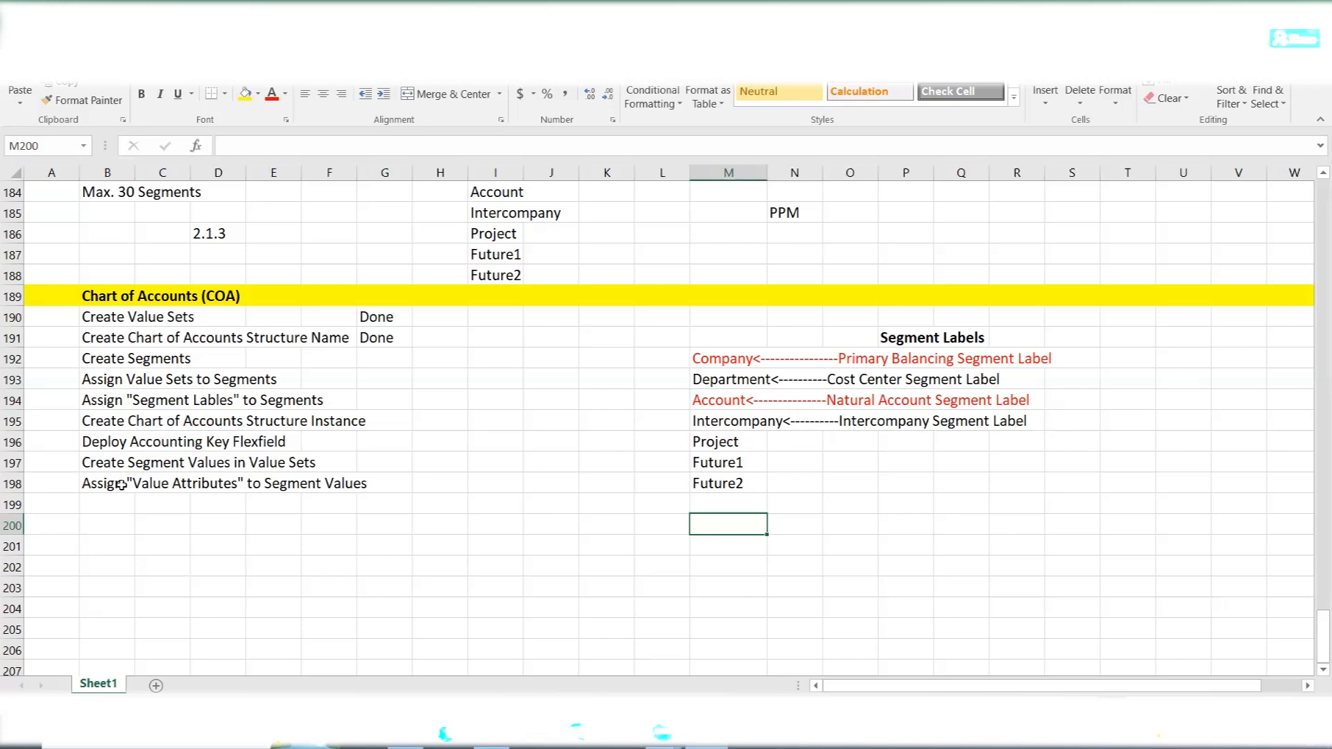
- Check the Deploy Accounting Key Flexfield task in the Excel notes against the Accounting Flexfield row in Oracle, ending in Oracle
click(99, 444)
drag(99, 443, 289, 446)
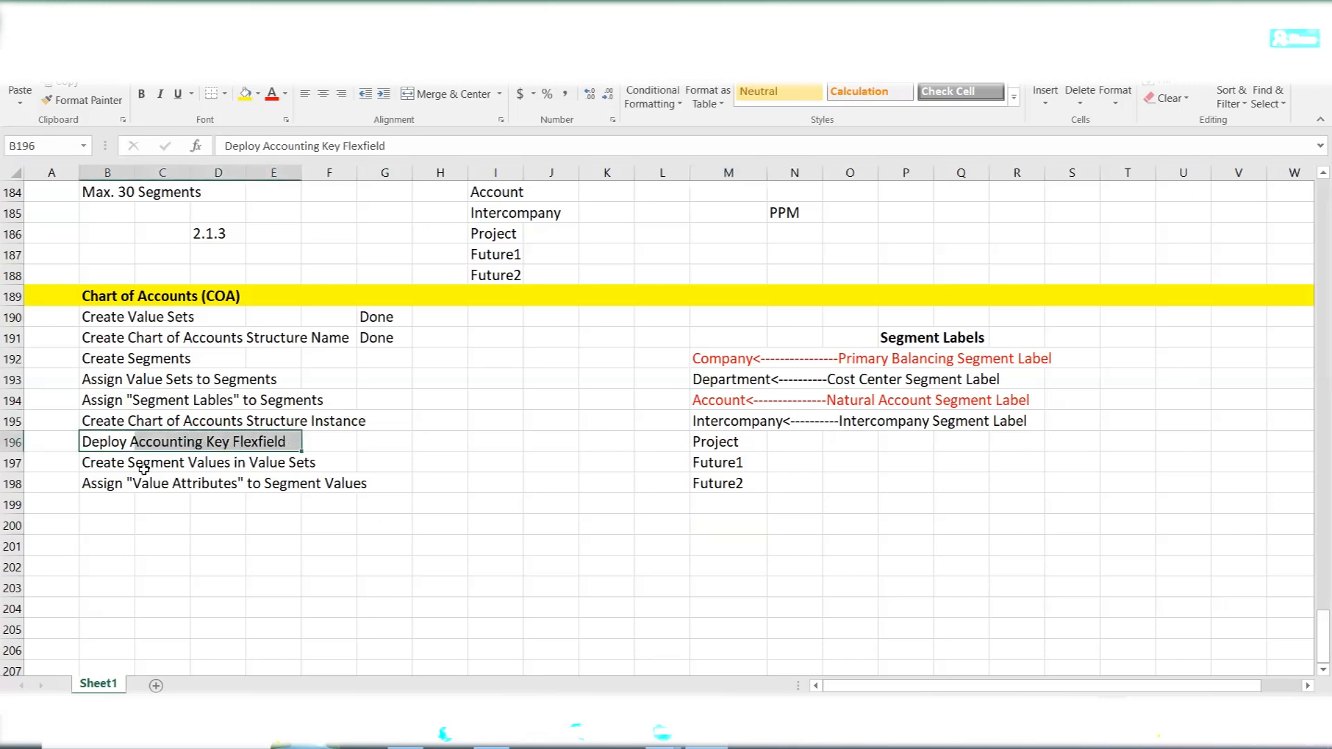
key(alt+Tab)
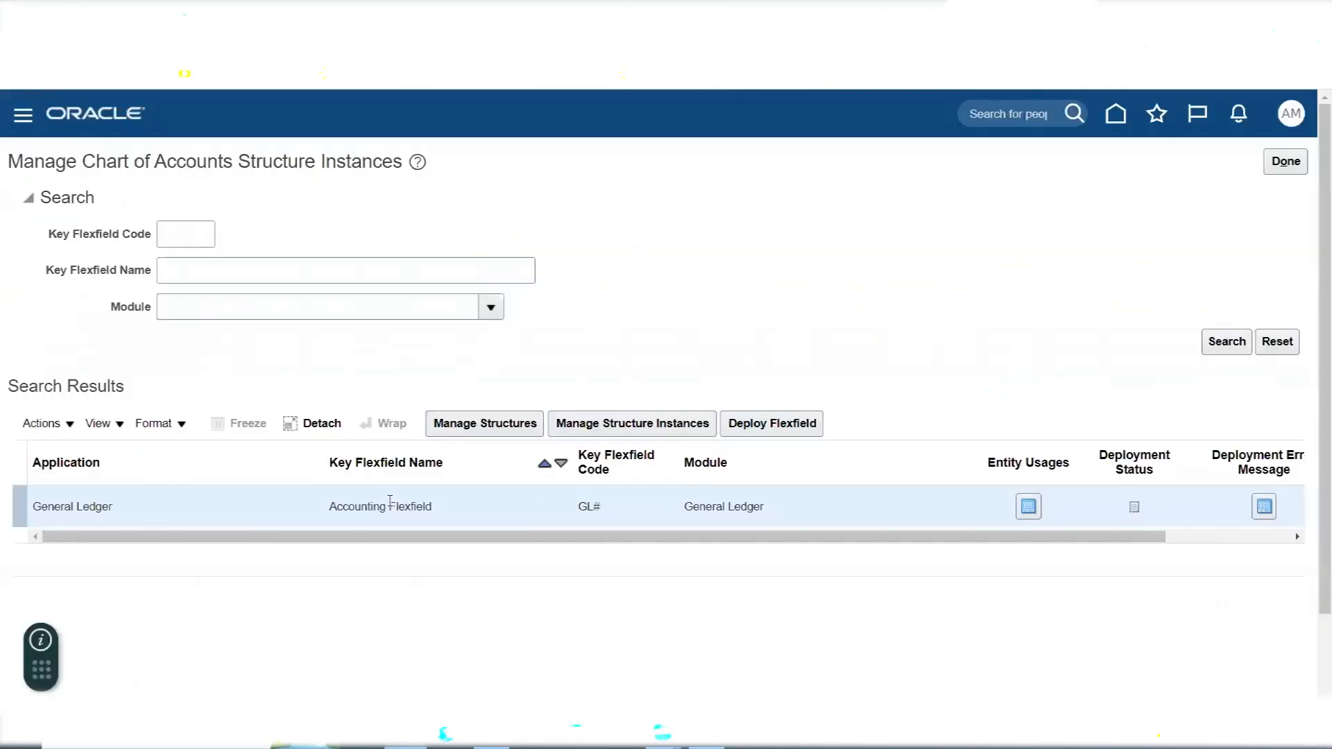
triple_click(392, 505)
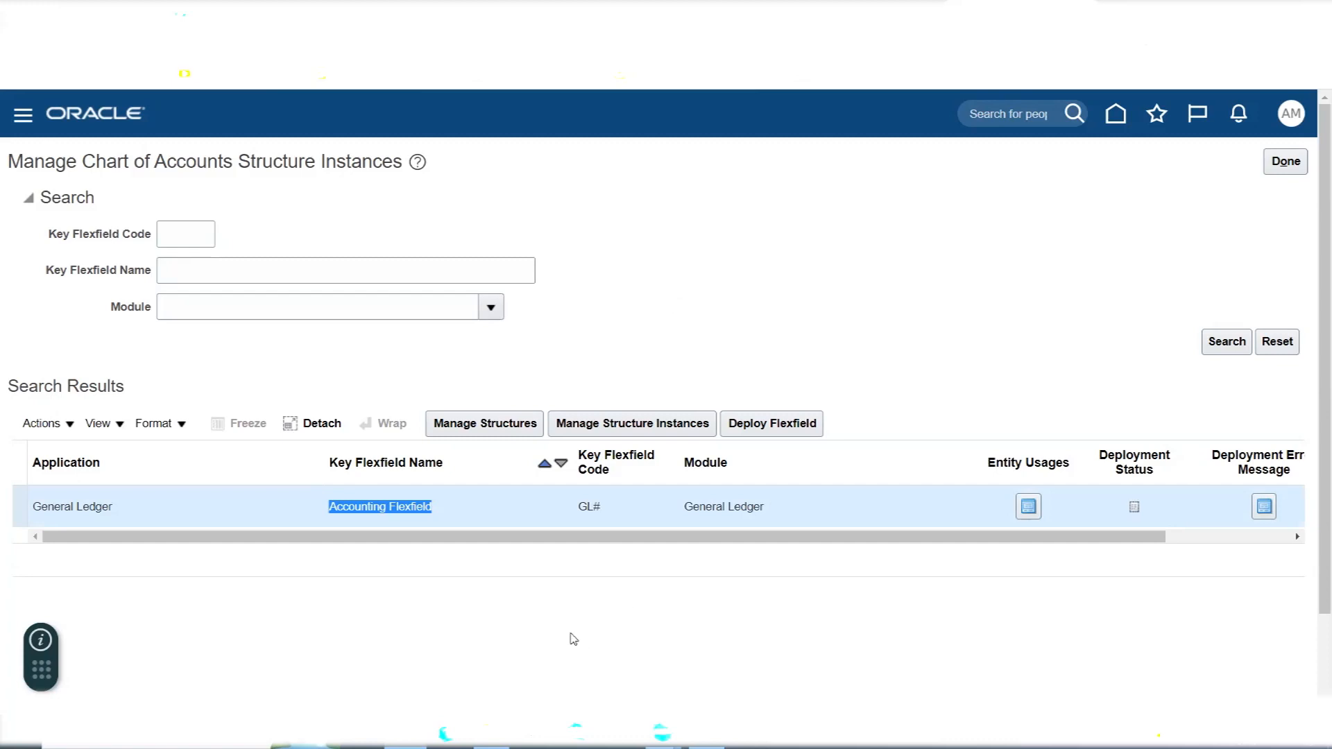
triple_click(373, 507)
key(alt+Tab)
key(alt+Tab)
triple_click(375, 517)
key(alt+Tab)
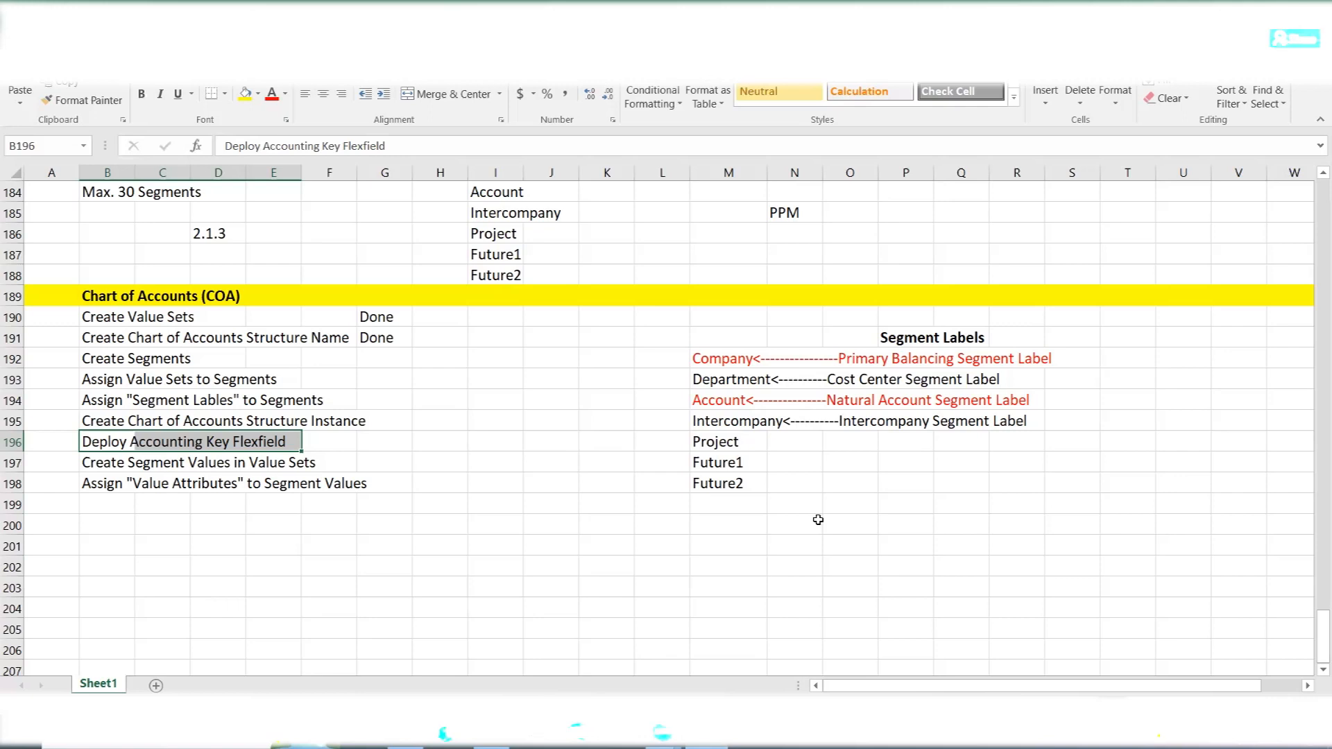
key(alt+Tab)
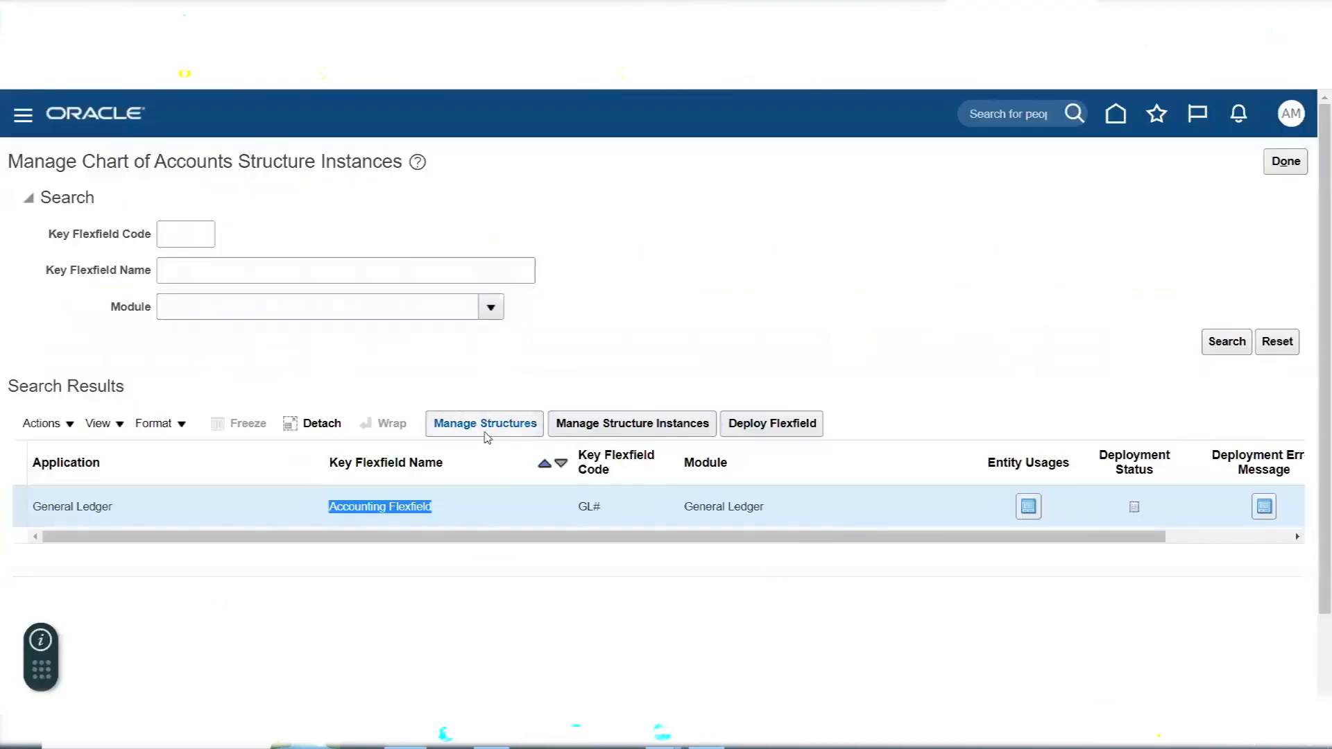
- Search the key flexfield structures for structure code AMEX and open the AMEX Accounting Flexfield structure for editing
click(489, 427)
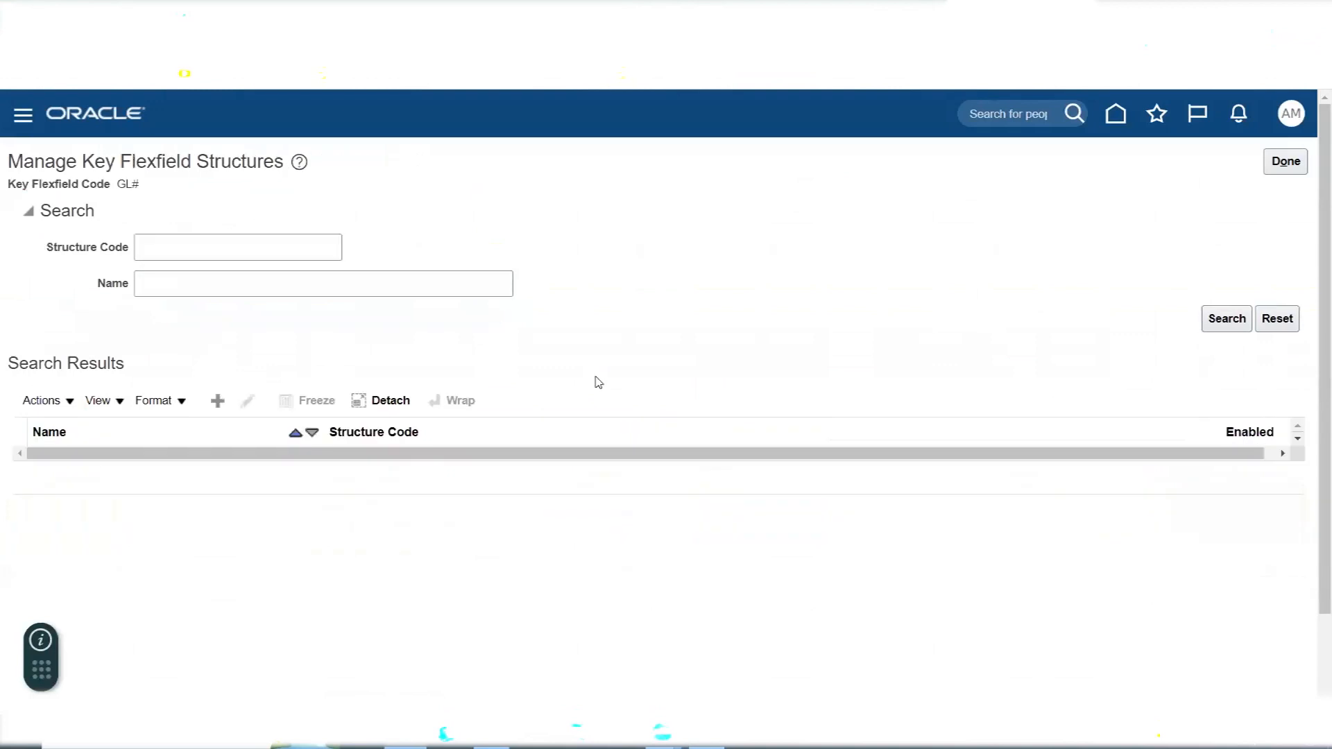
click(225, 247)
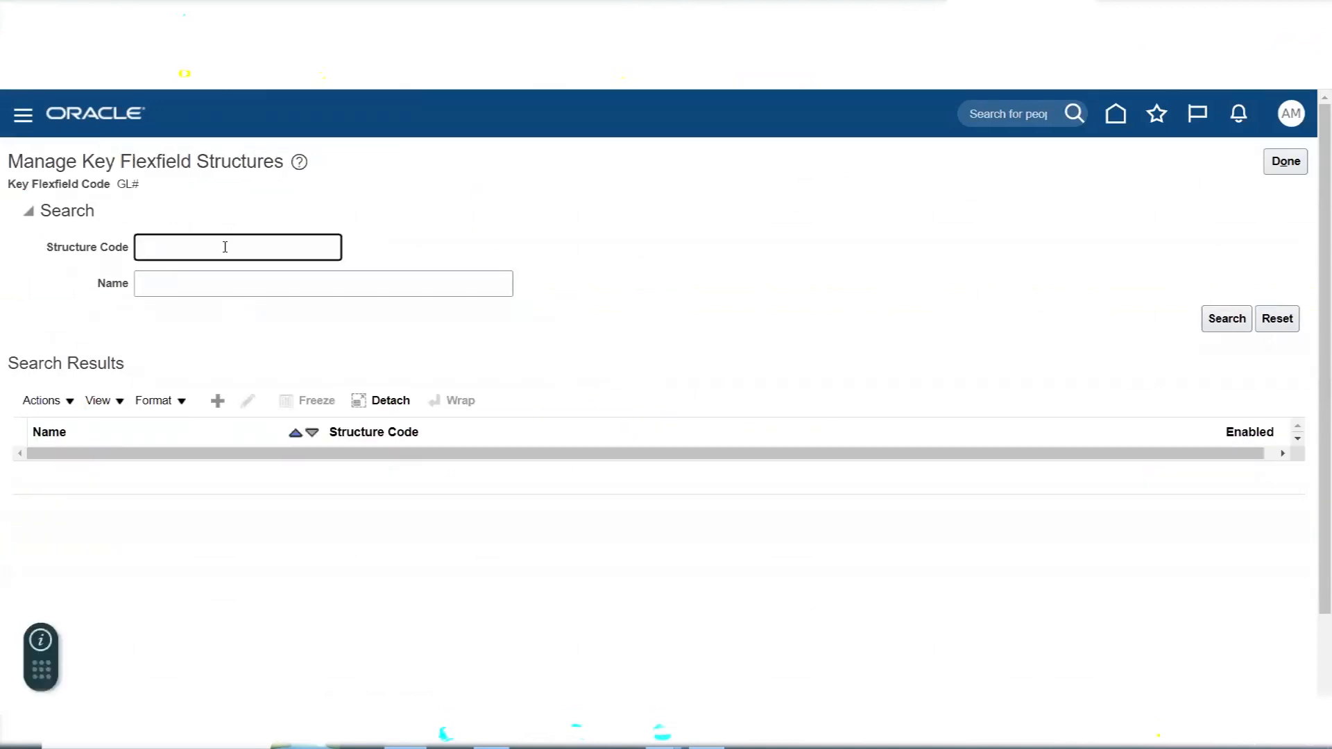
text(A)
key(BackSpace)
text(AMEX)
key(Return)
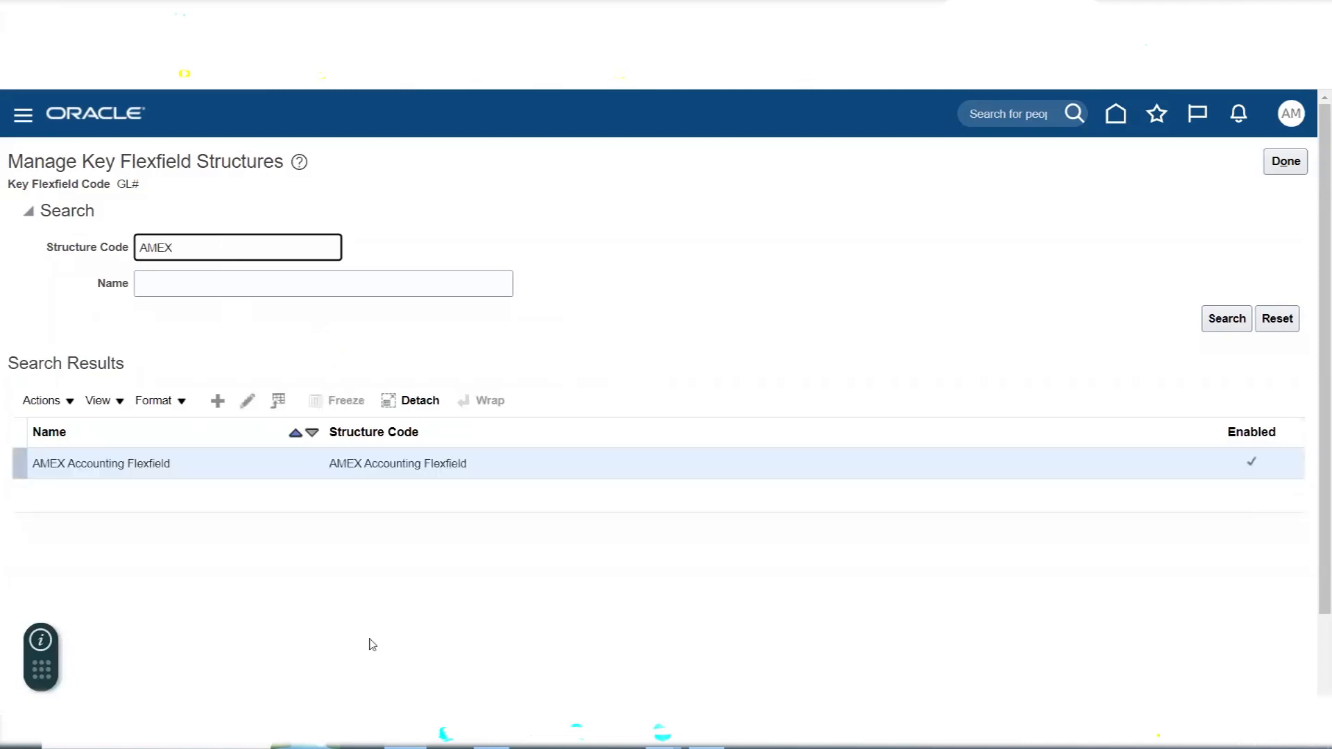
click(247, 402)
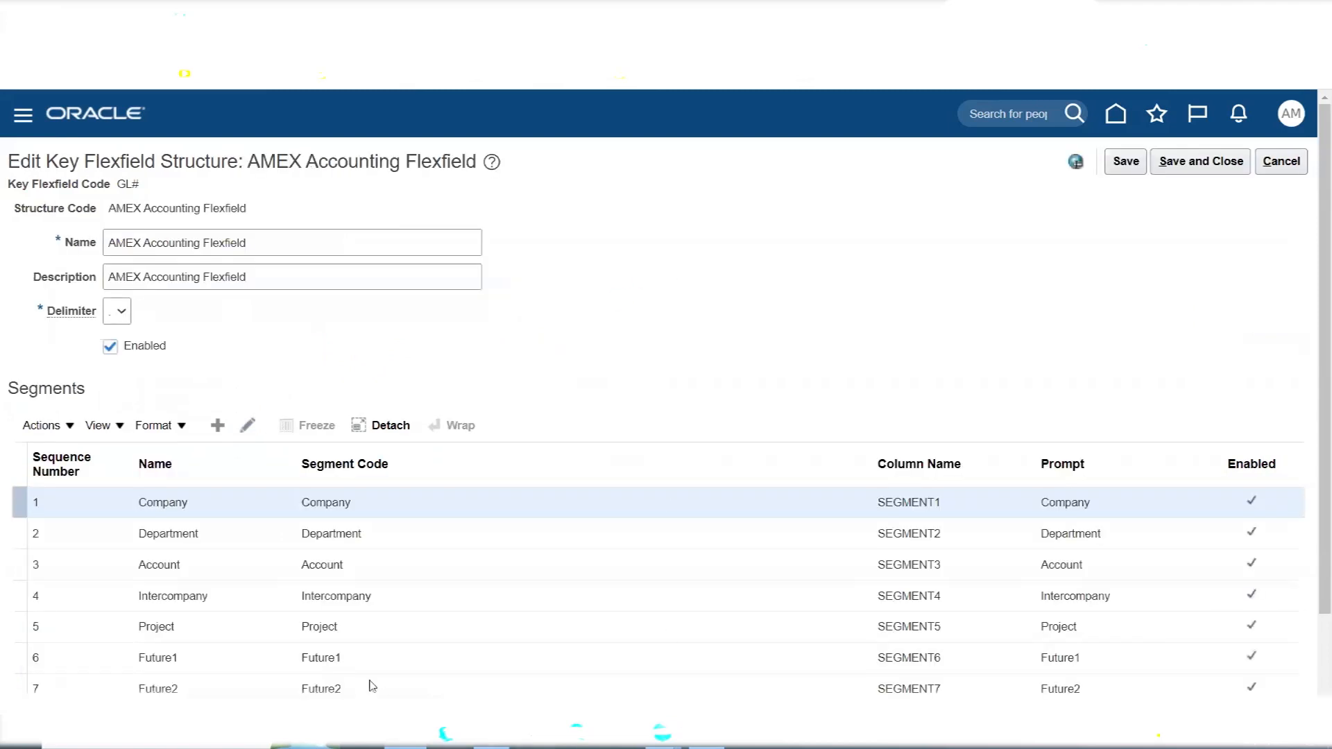
- Remove the Primary Balancing Segment label from the Company segment, save and close the segment and structure, and leave the structures page
click(184, 501)
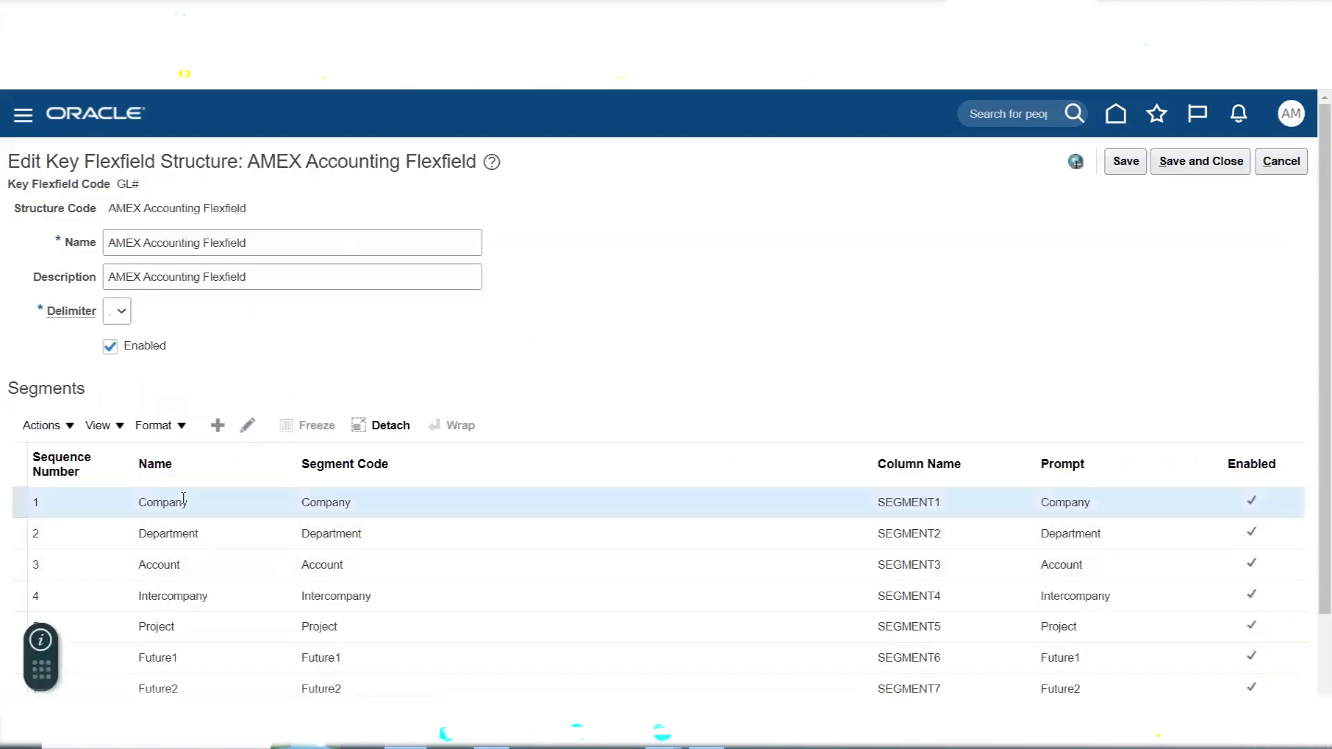
click(248, 425)
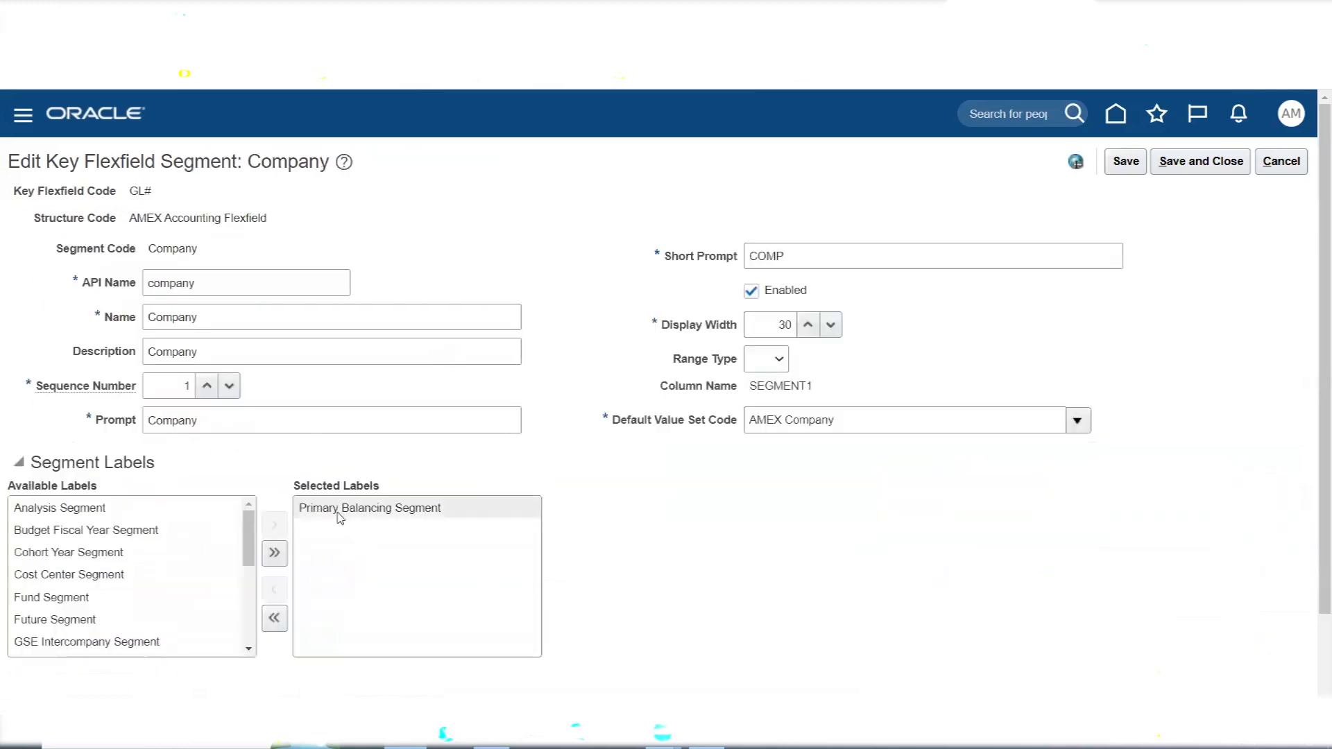
mouse_move(340, 518)
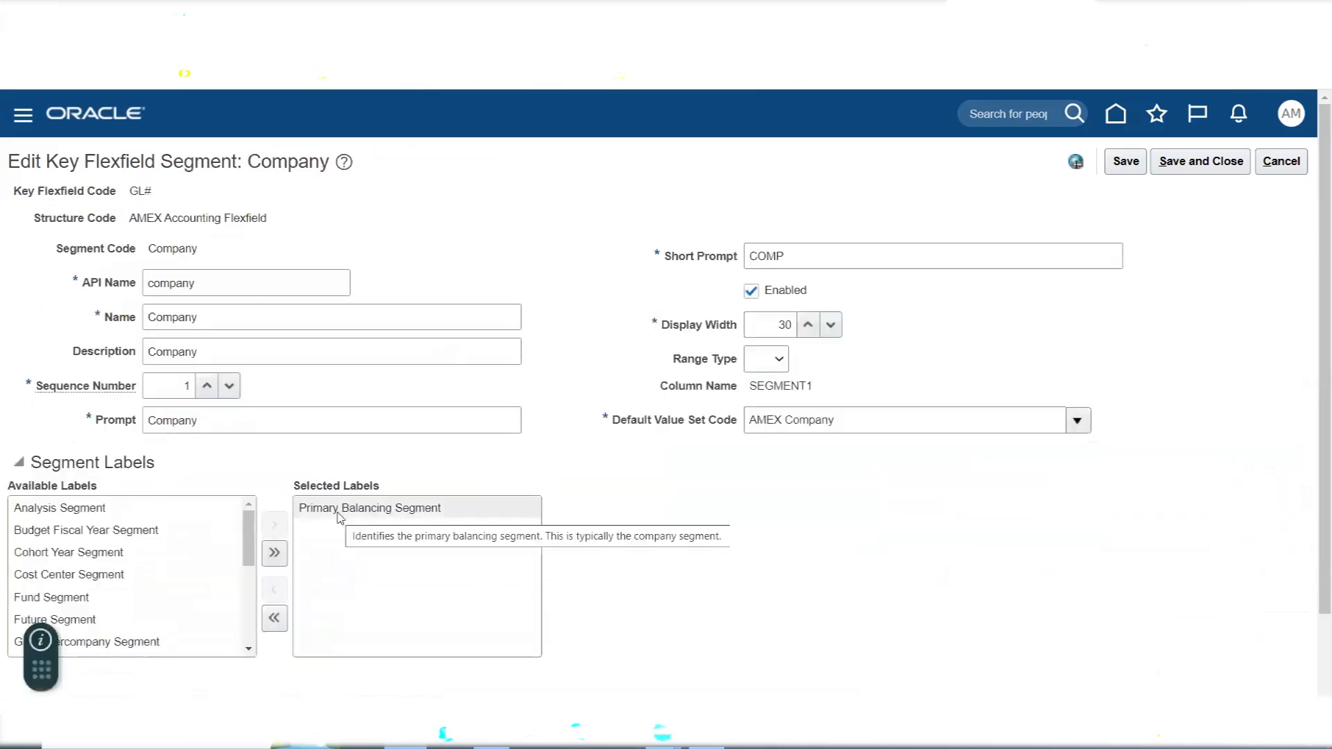
double_click(339, 513)
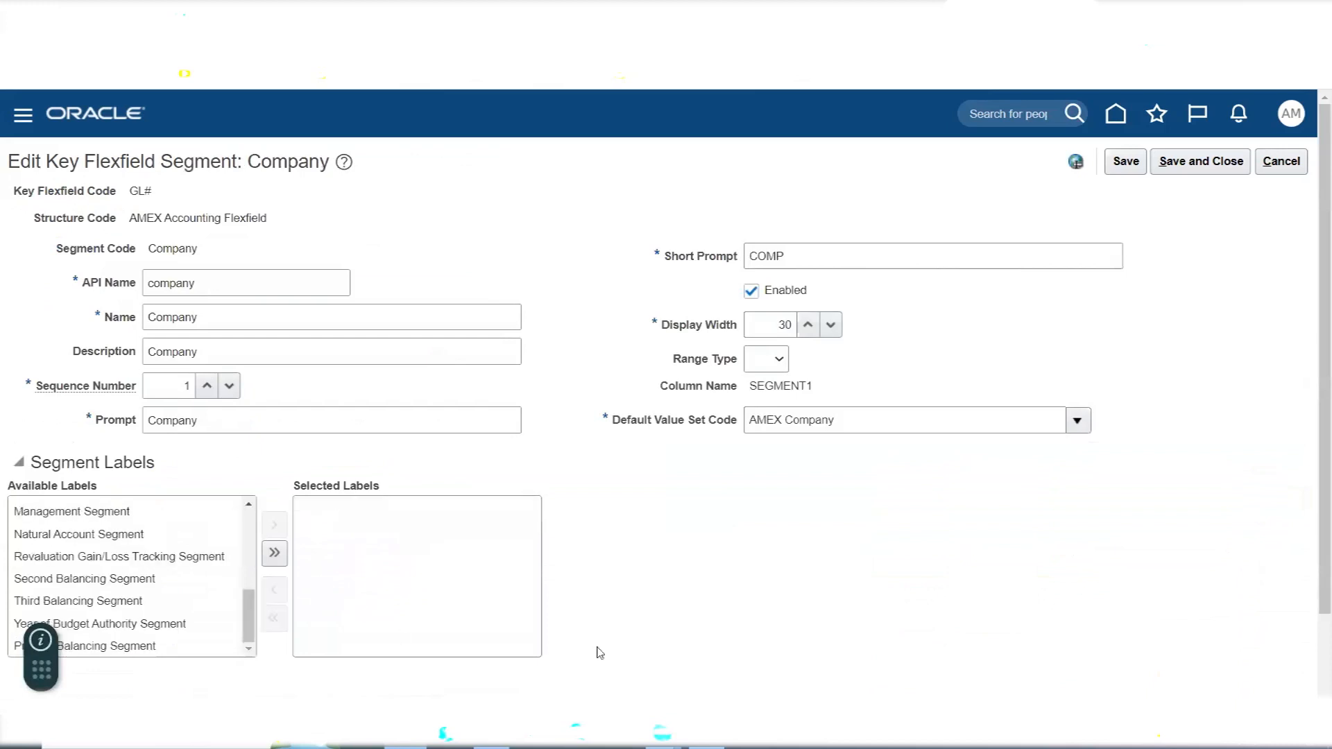
click(1195, 167)
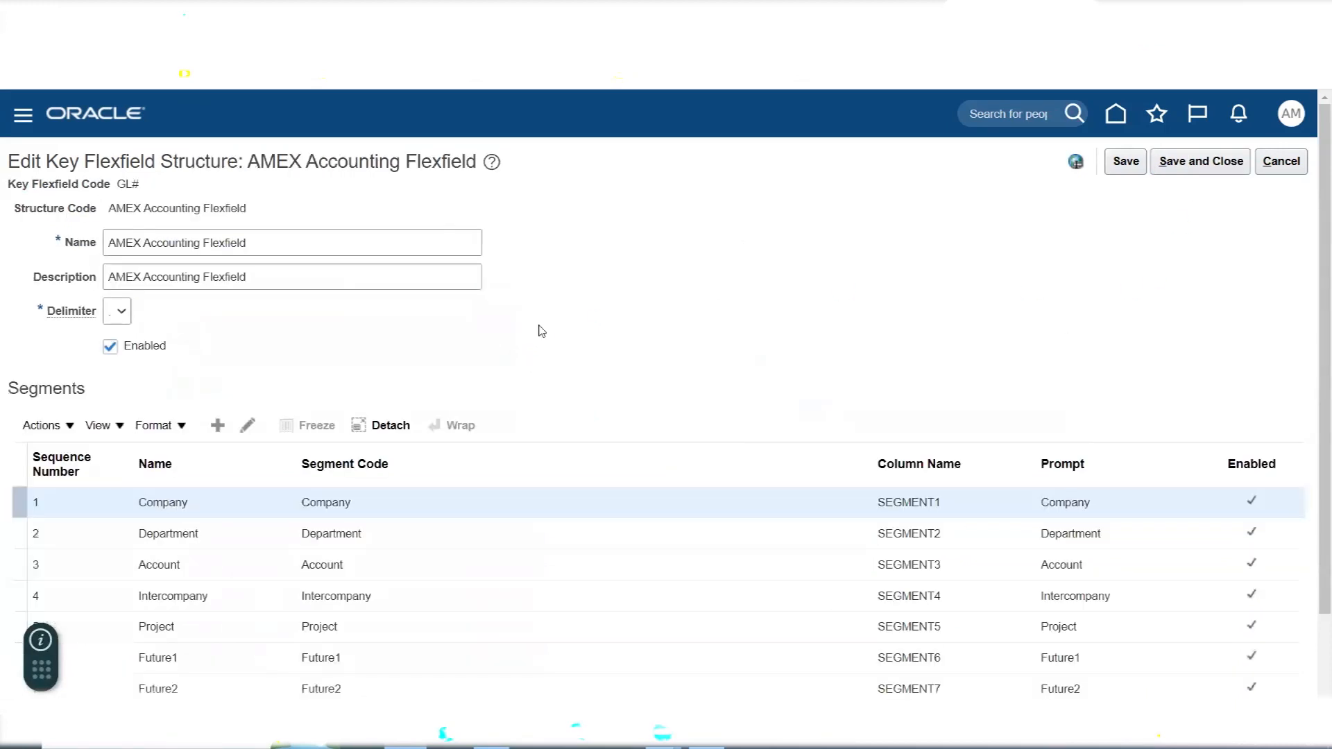
click(1200, 164)
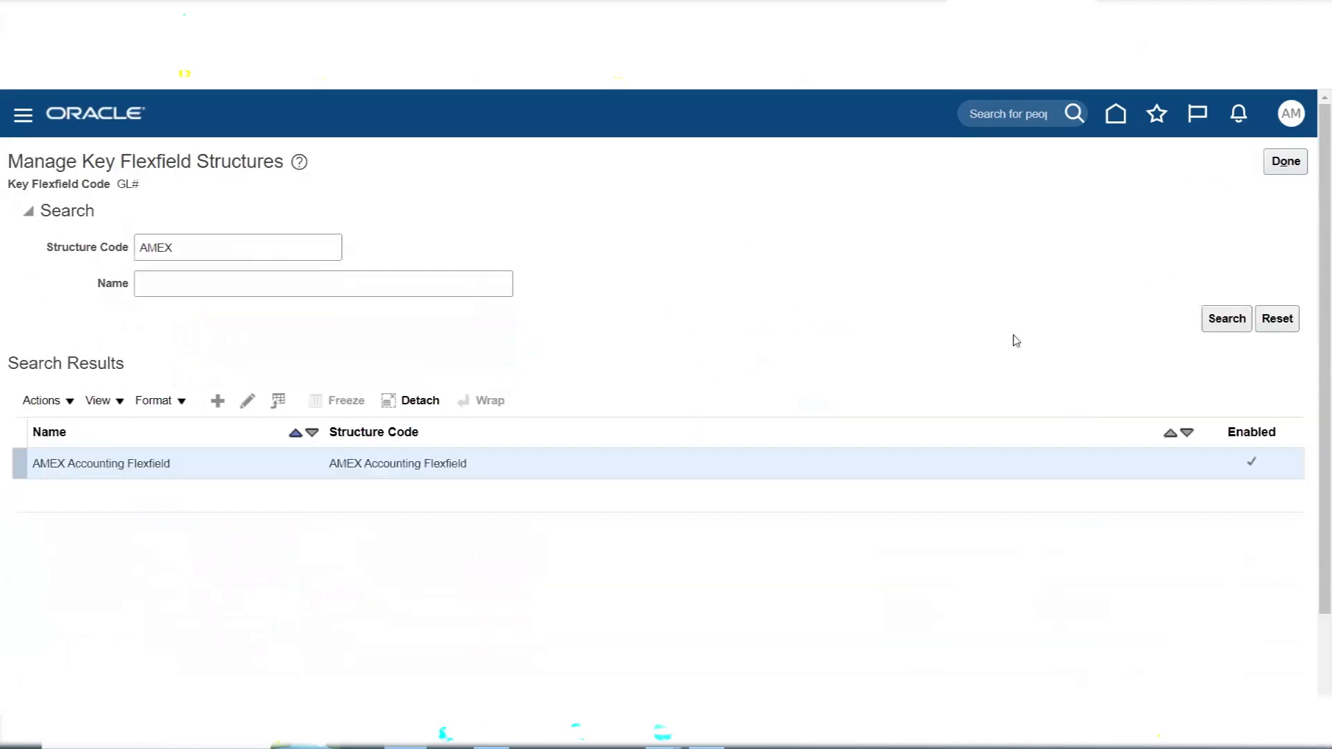
click(1283, 165)
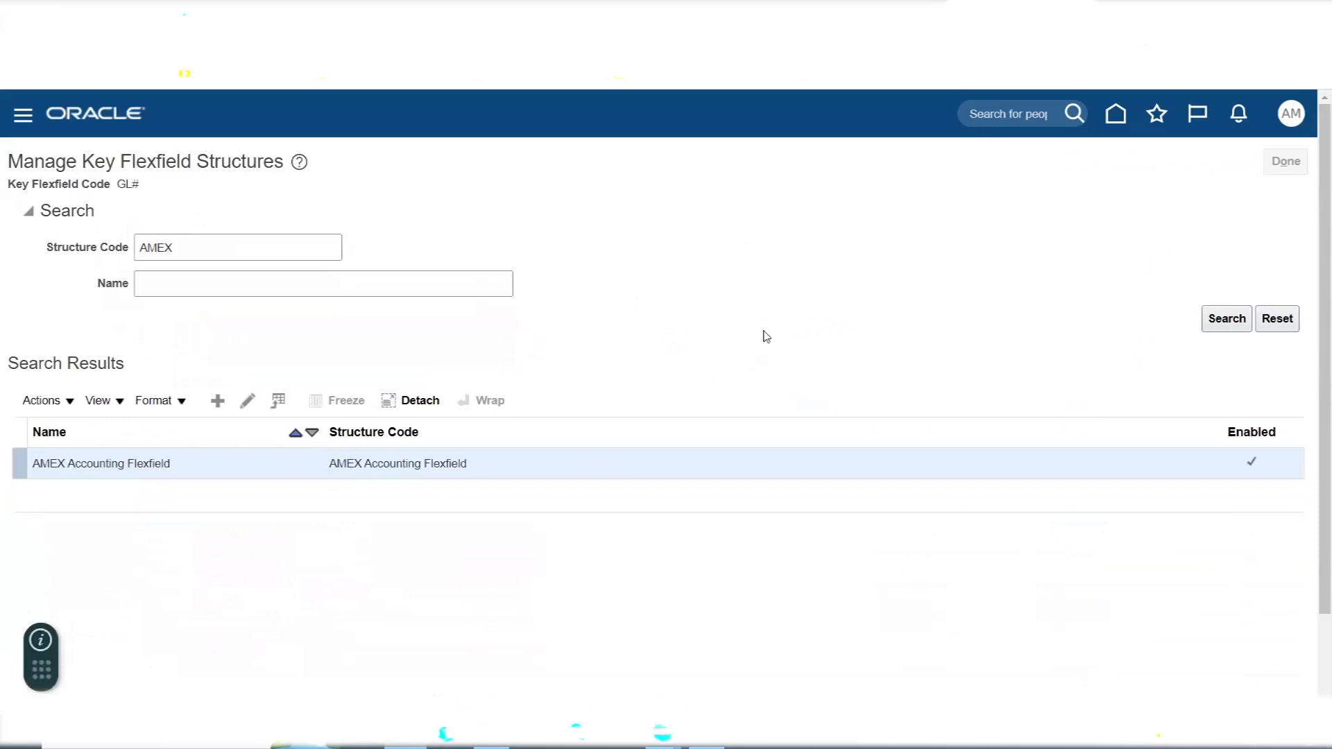
- Try to deploy the Accounting Flexfield and expand the Flexfield Metadata Validation details
scroll(643, 306, down, 2)
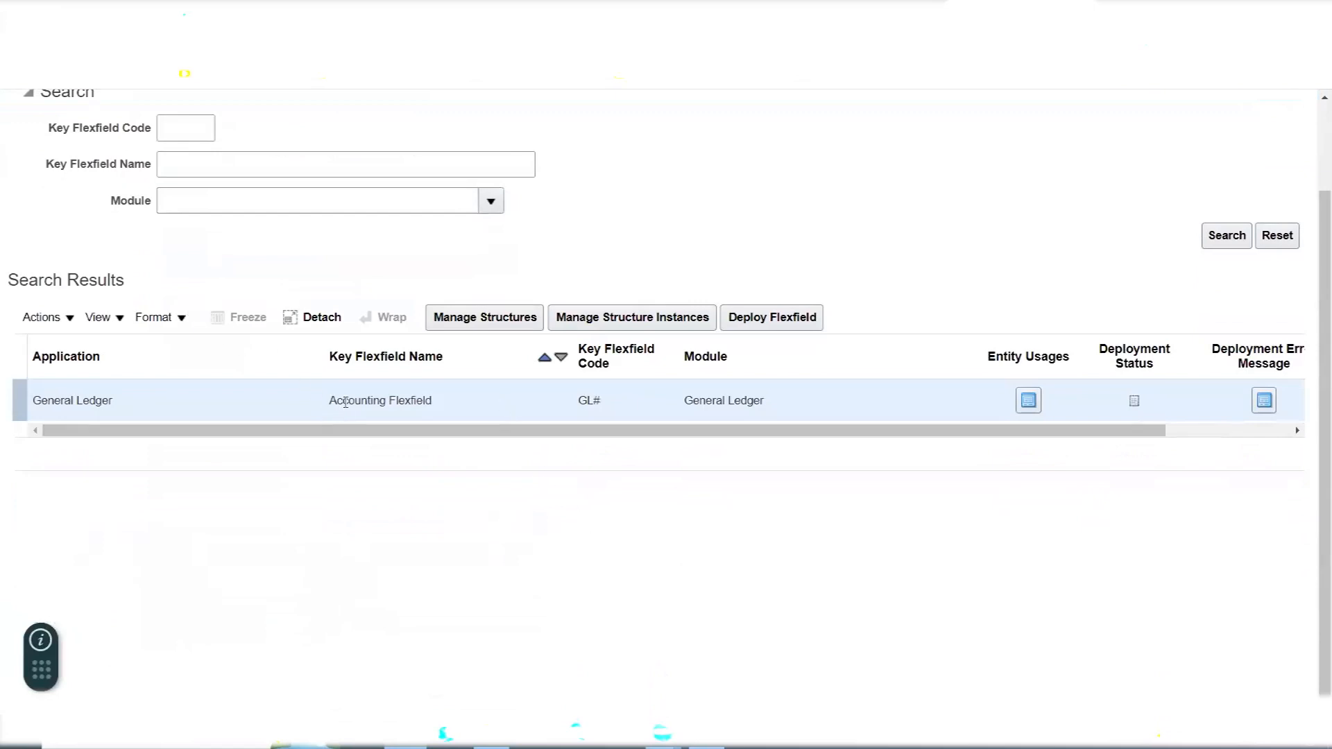
click(776, 321)
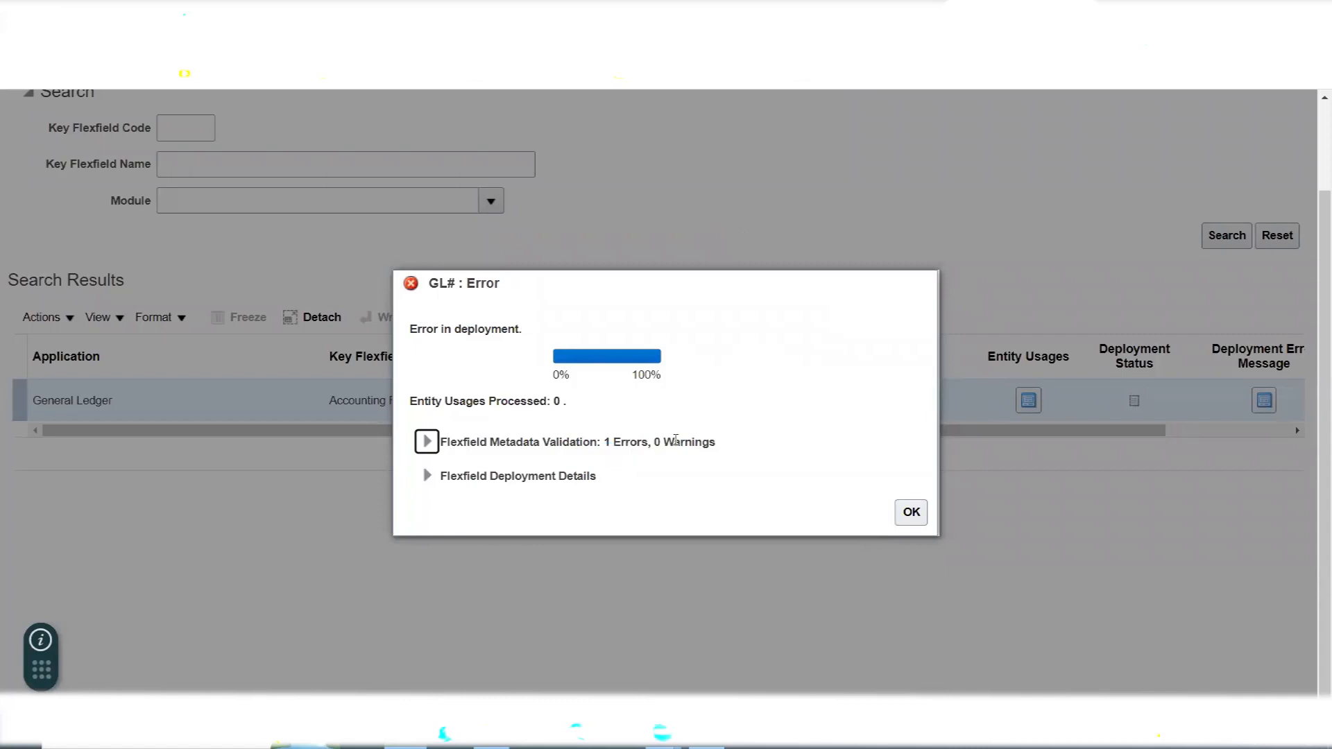
click(428, 441)
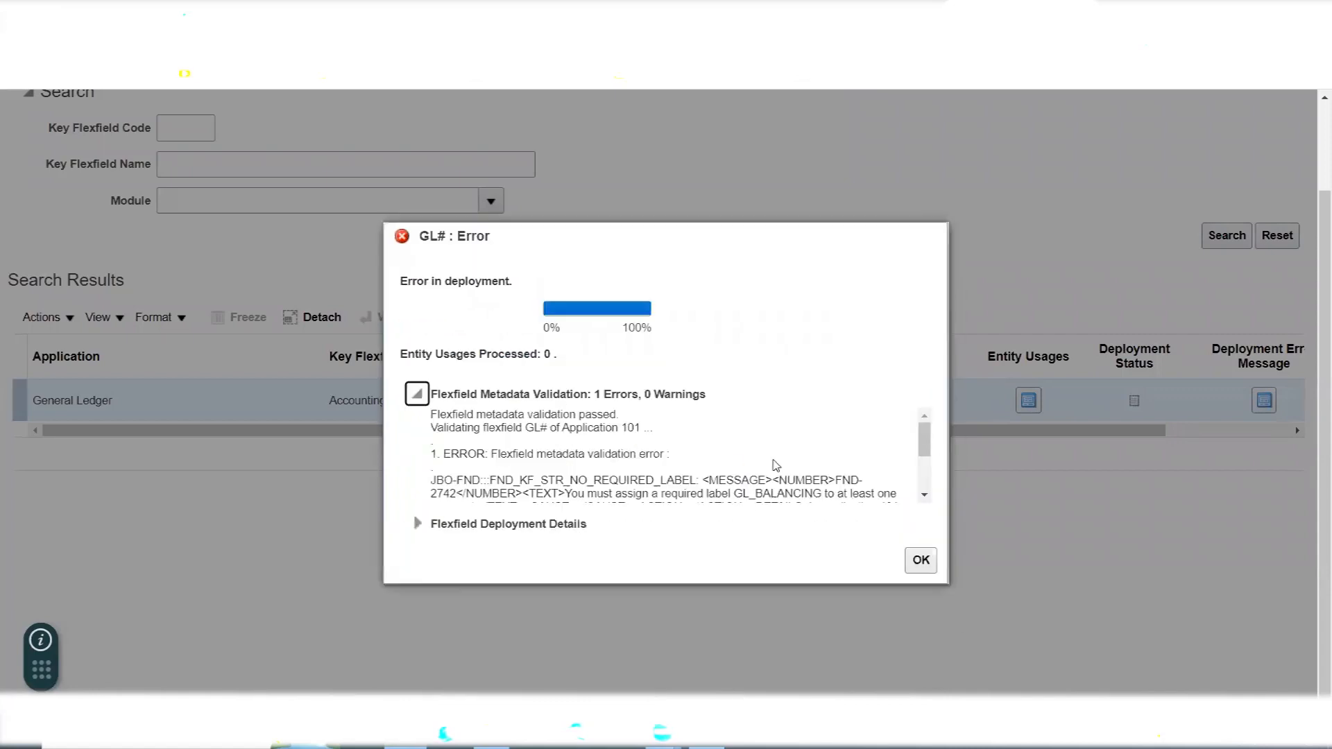
- Read the full flexfield metadata validation message, including the required label, the affected structure and the action needed
scroll(776, 465, down, 3)
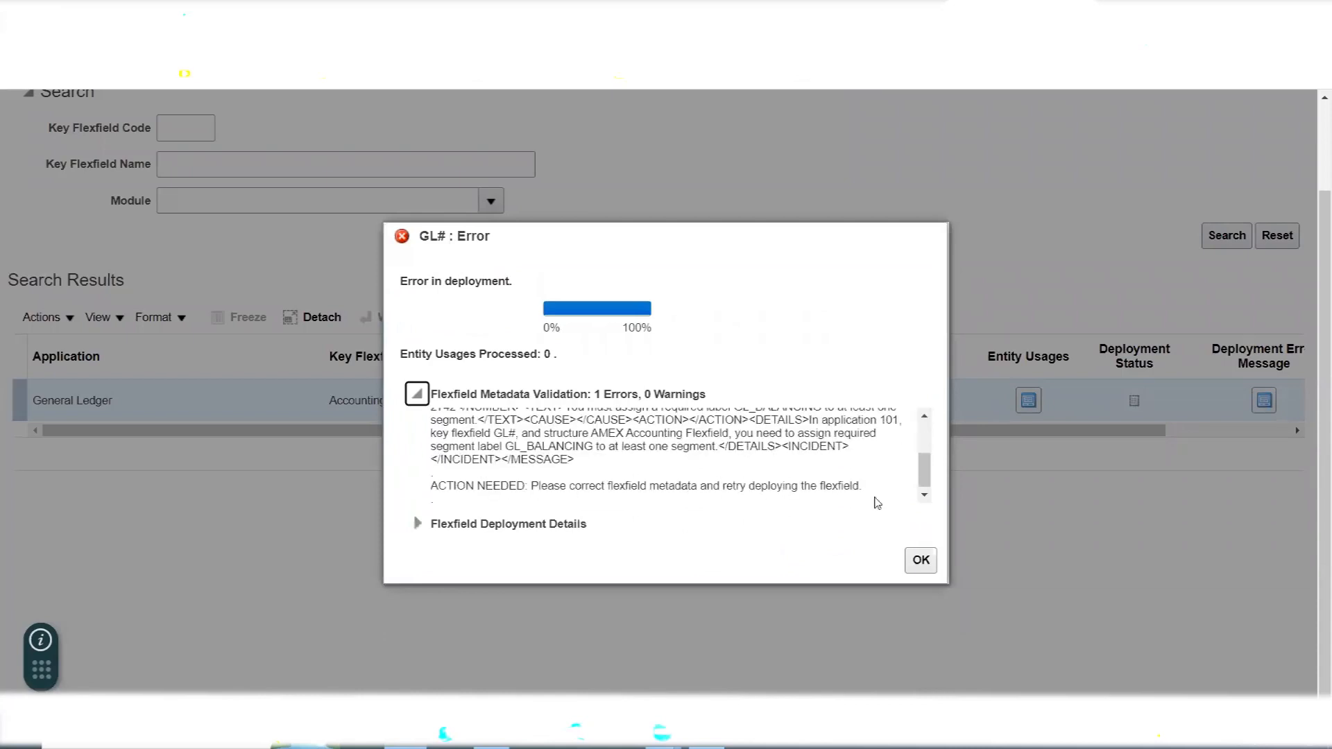
scroll(925, 419, up, 2)
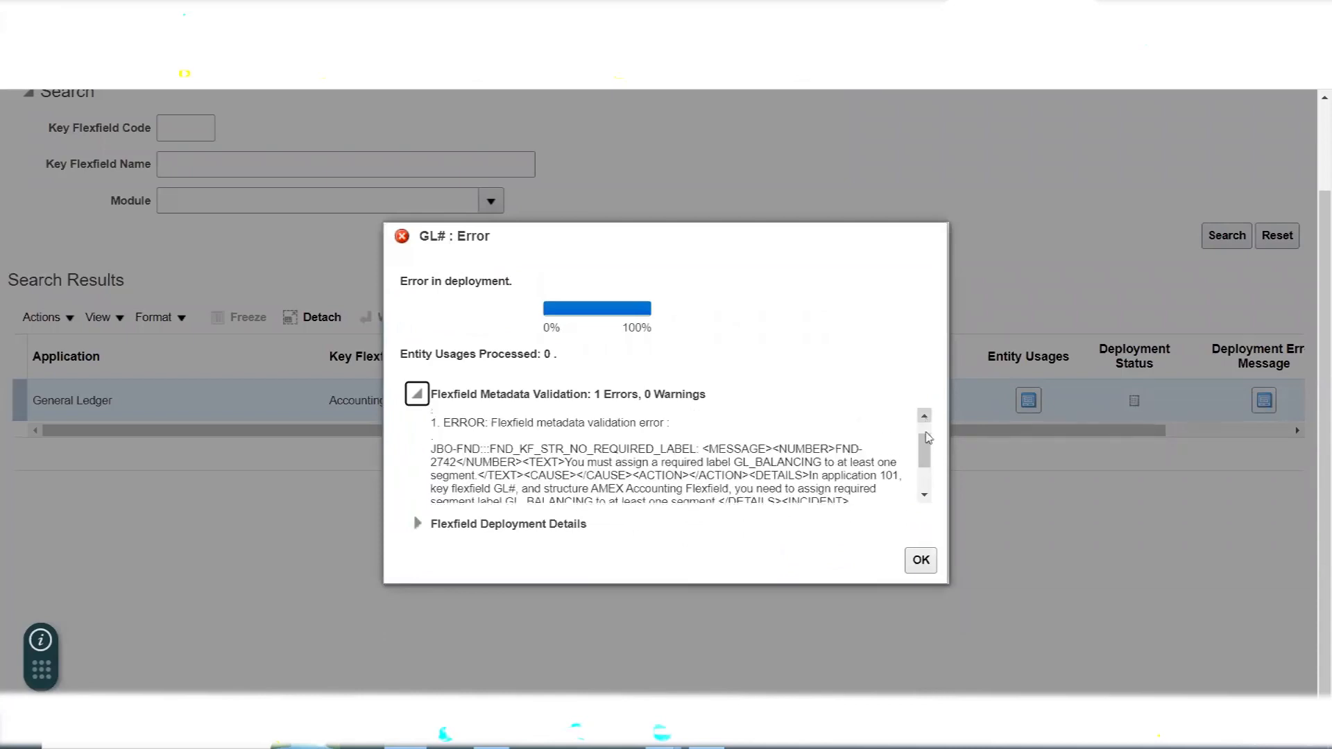
click(925, 495)
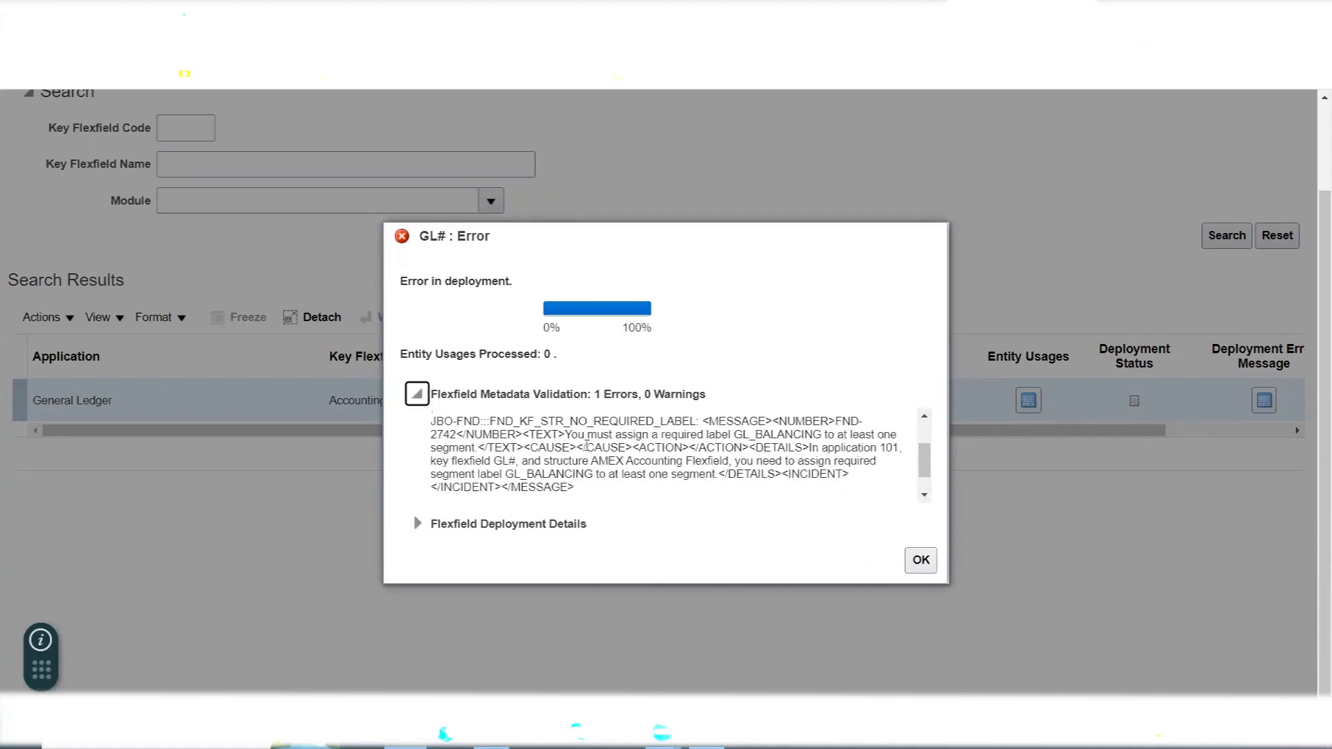
drag(567, 435, 823, 435)
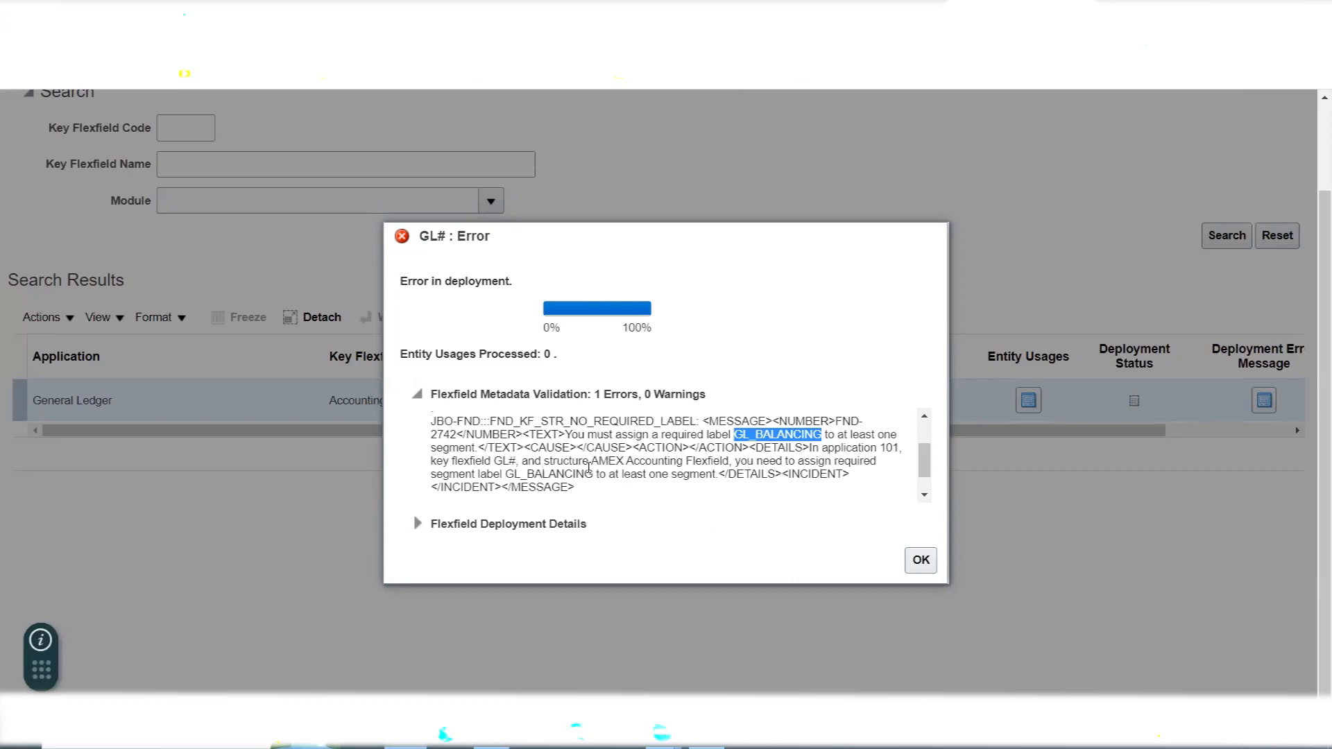
drag(591, 462, 728, 461)
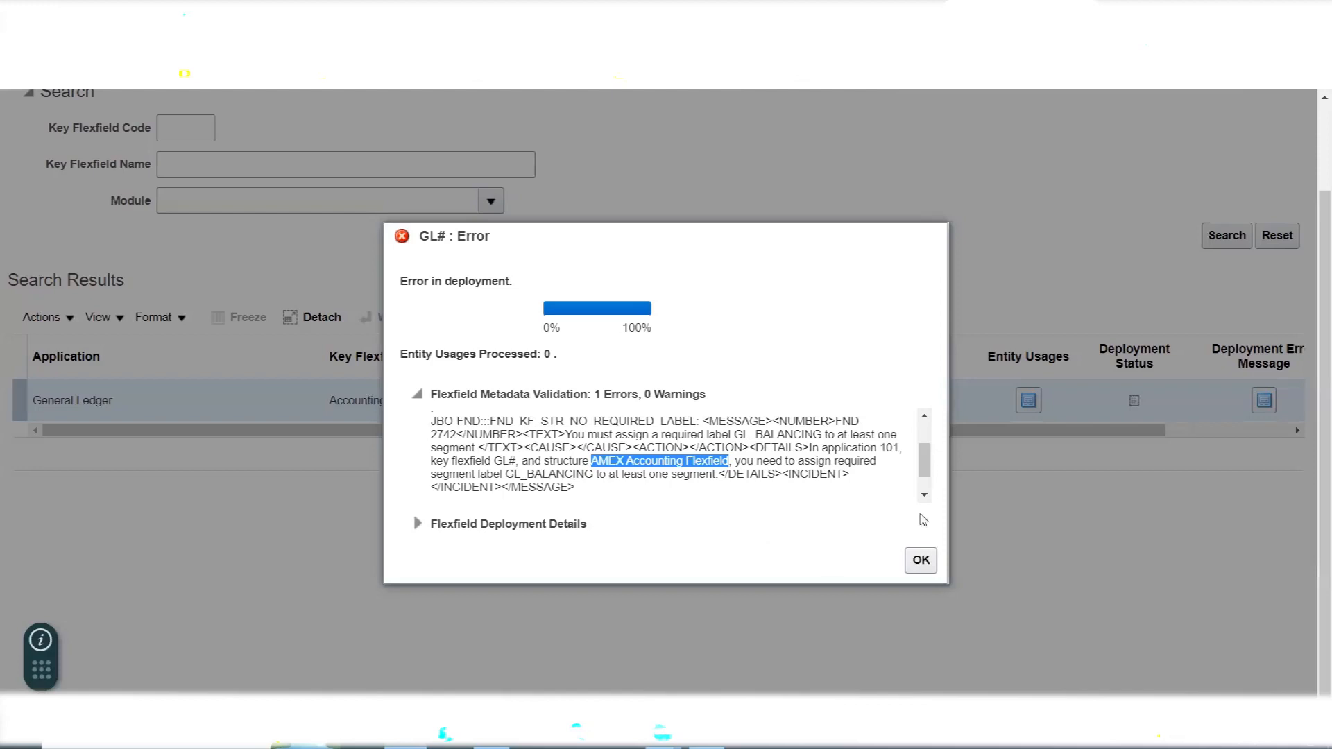
click(925, 495)
click(924, 496)
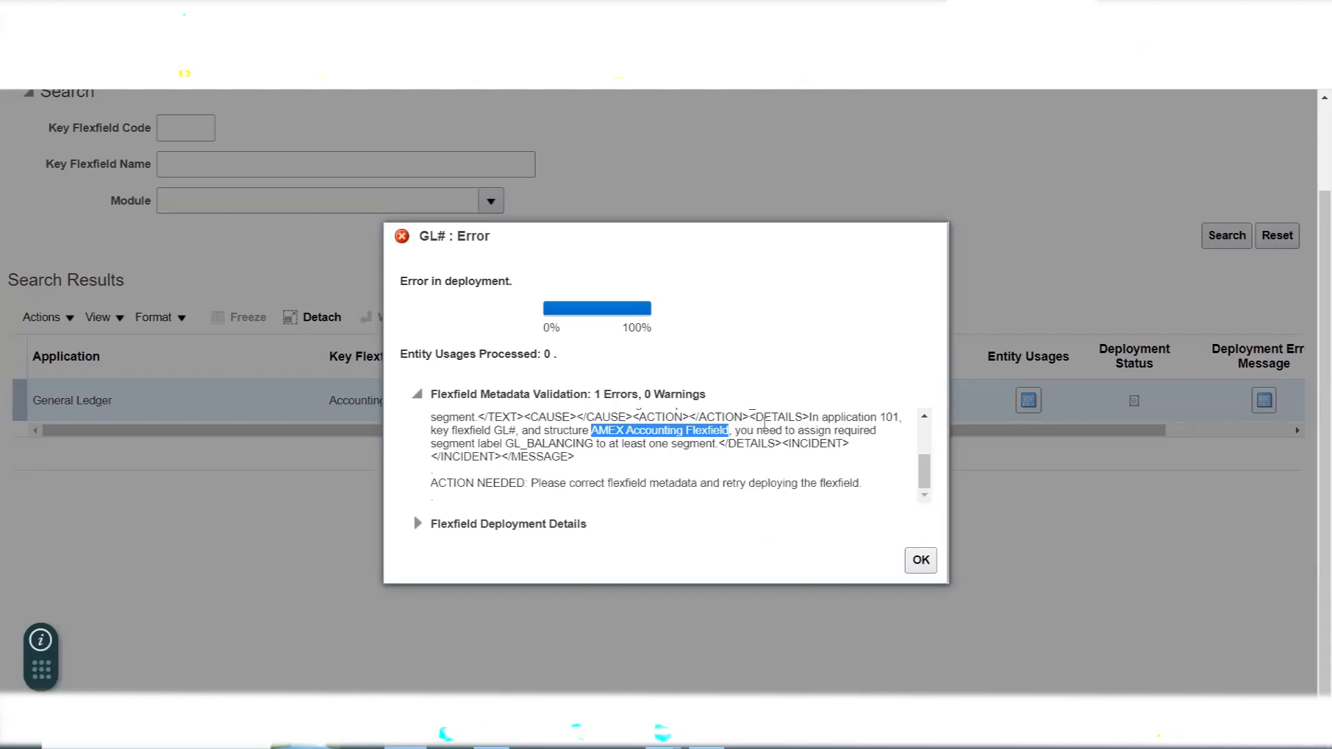
- Collapse and re-expand the Flexfield Metadata Validation details, reread the error text through to the action needed, and dismiss the deployment error
drag(925, 474, 925, 468)
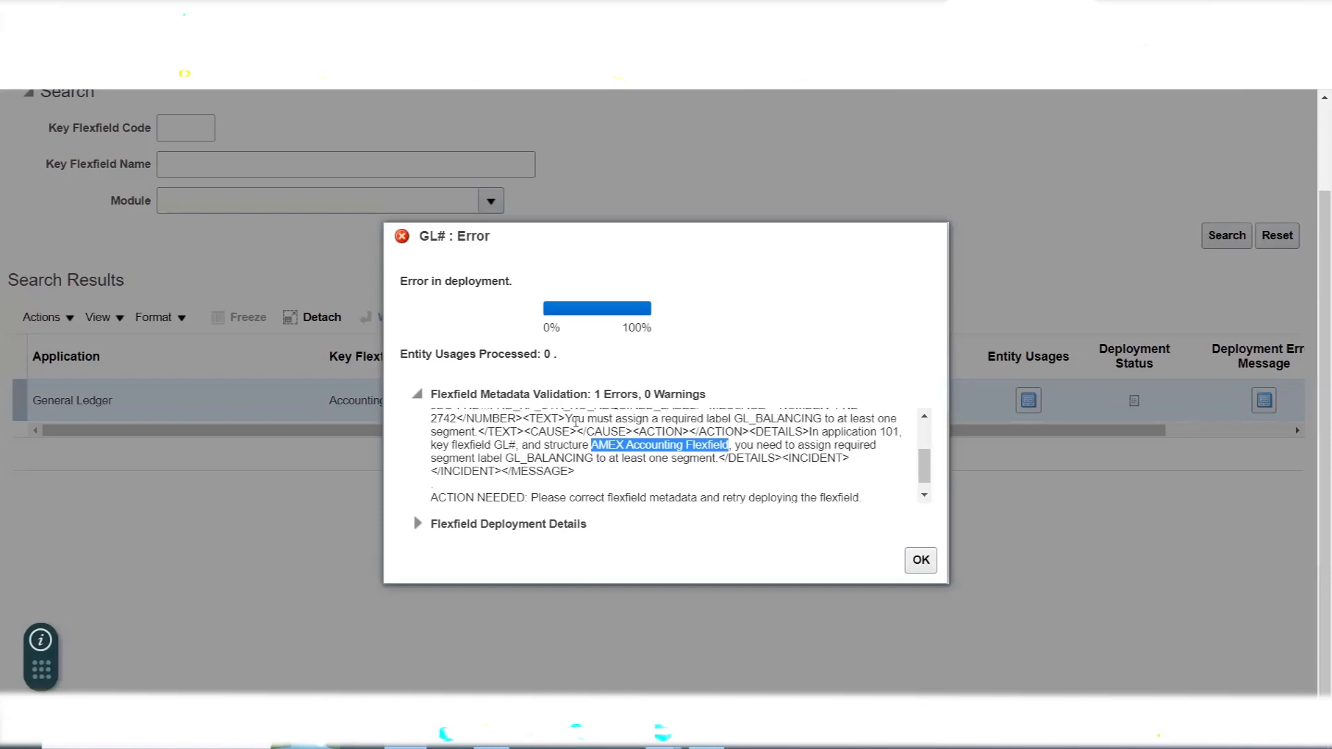
click(417, 395)
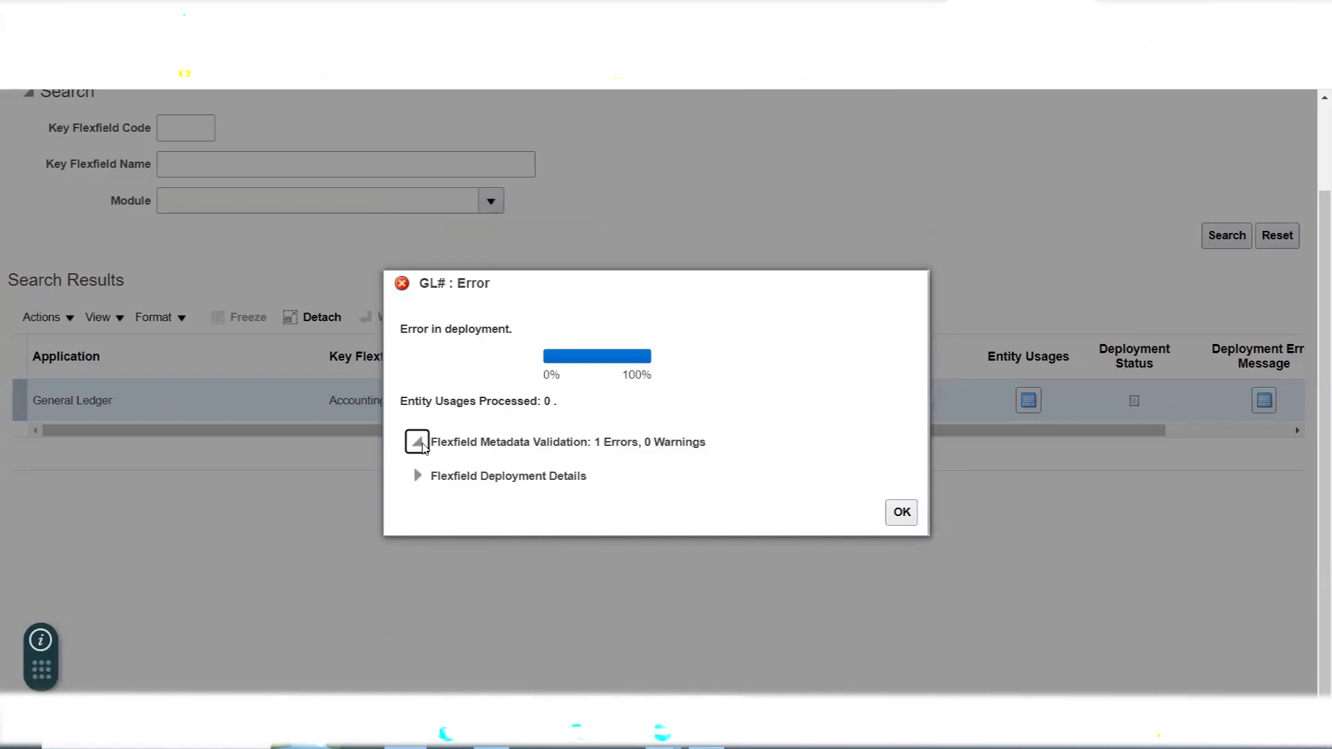
click(415, 443)
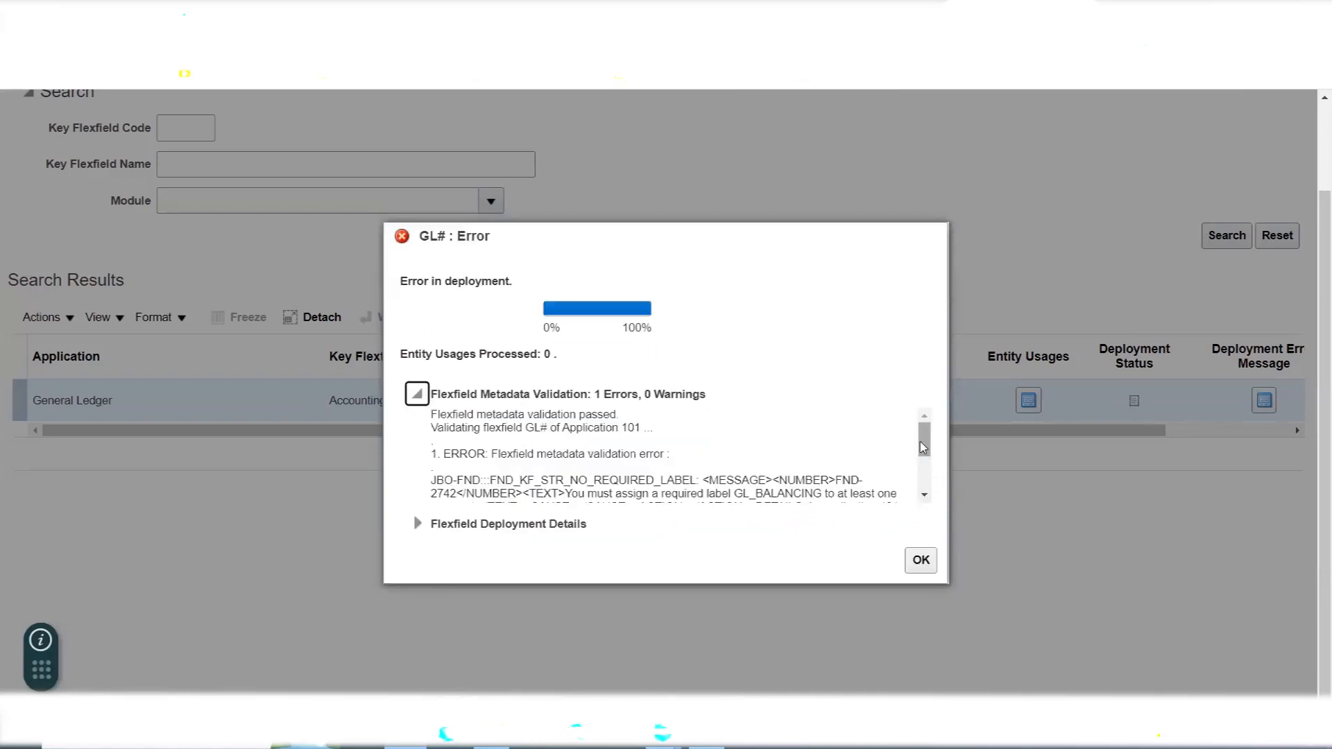
drag(925, 447, 927, 455)
scroll(927, 455, down, 1)
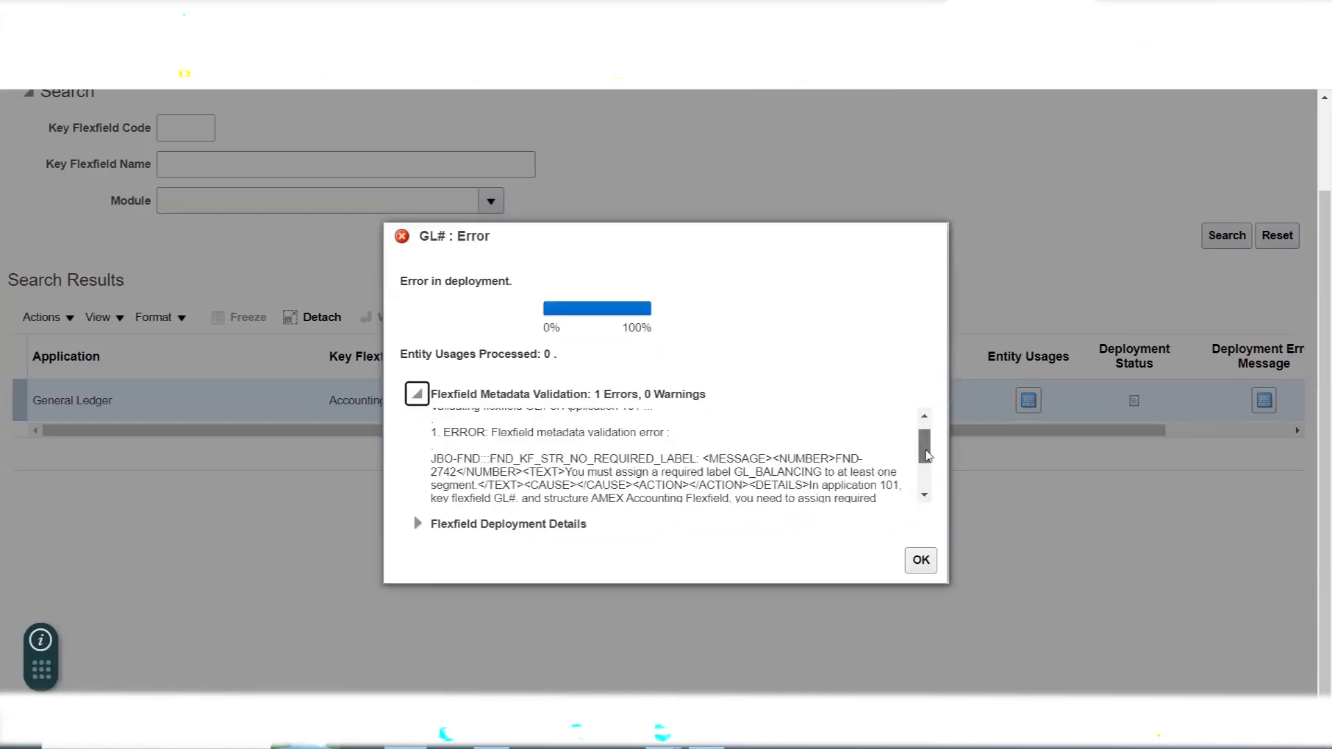
drag(927, 455, 927, 482)
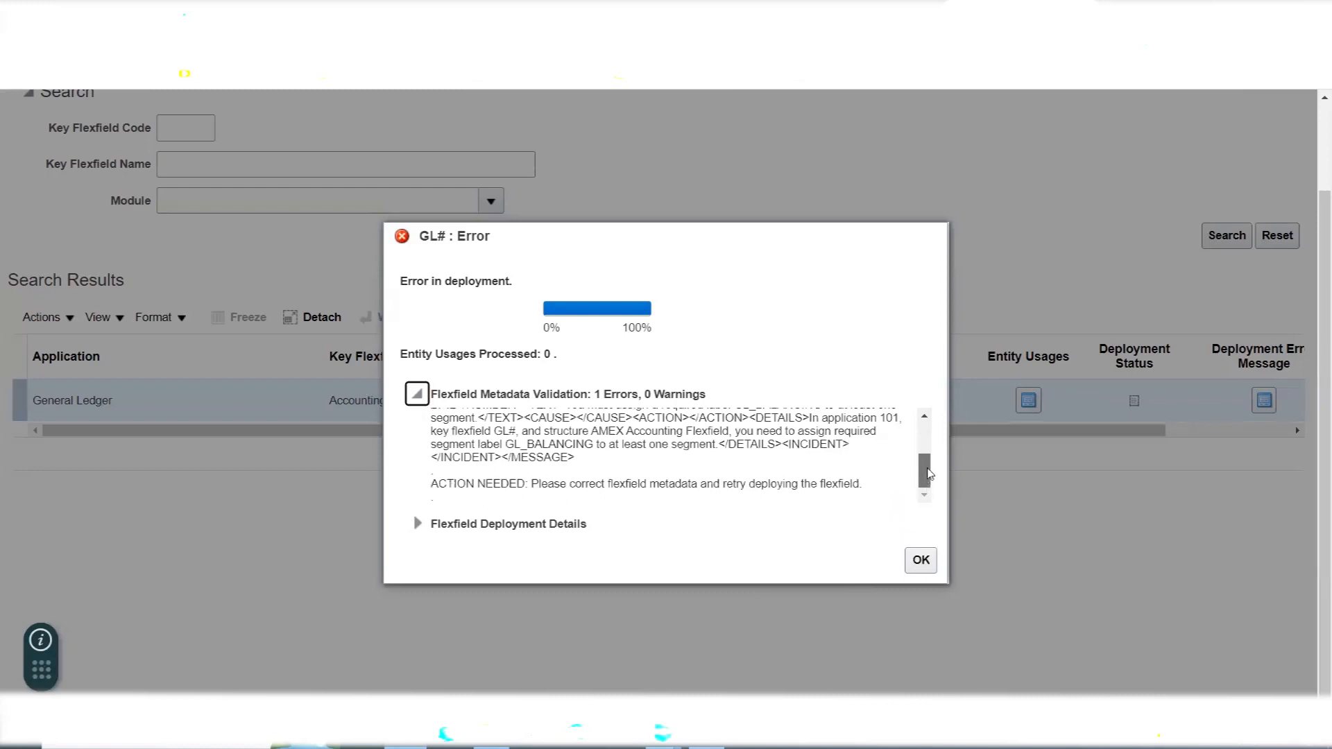
drag(927, 479, 929, 473)
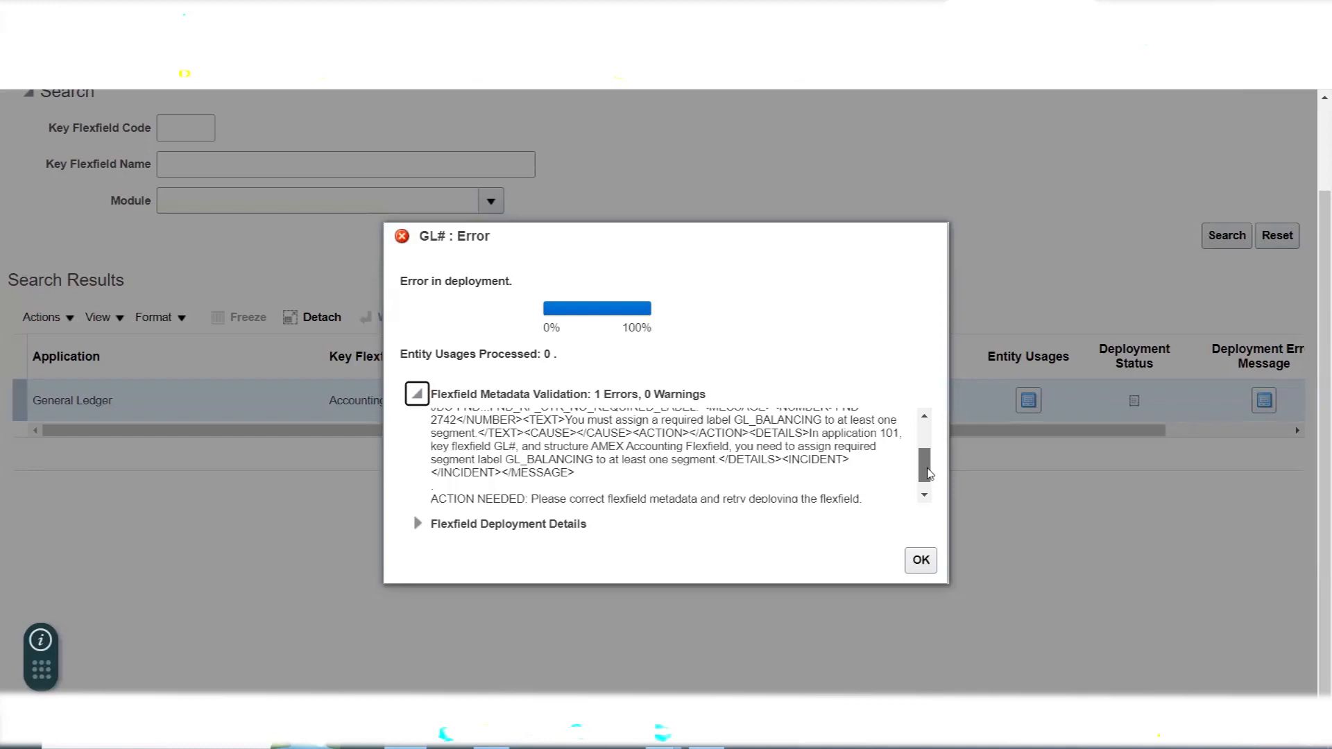
drag(929, 474, 929, 474)
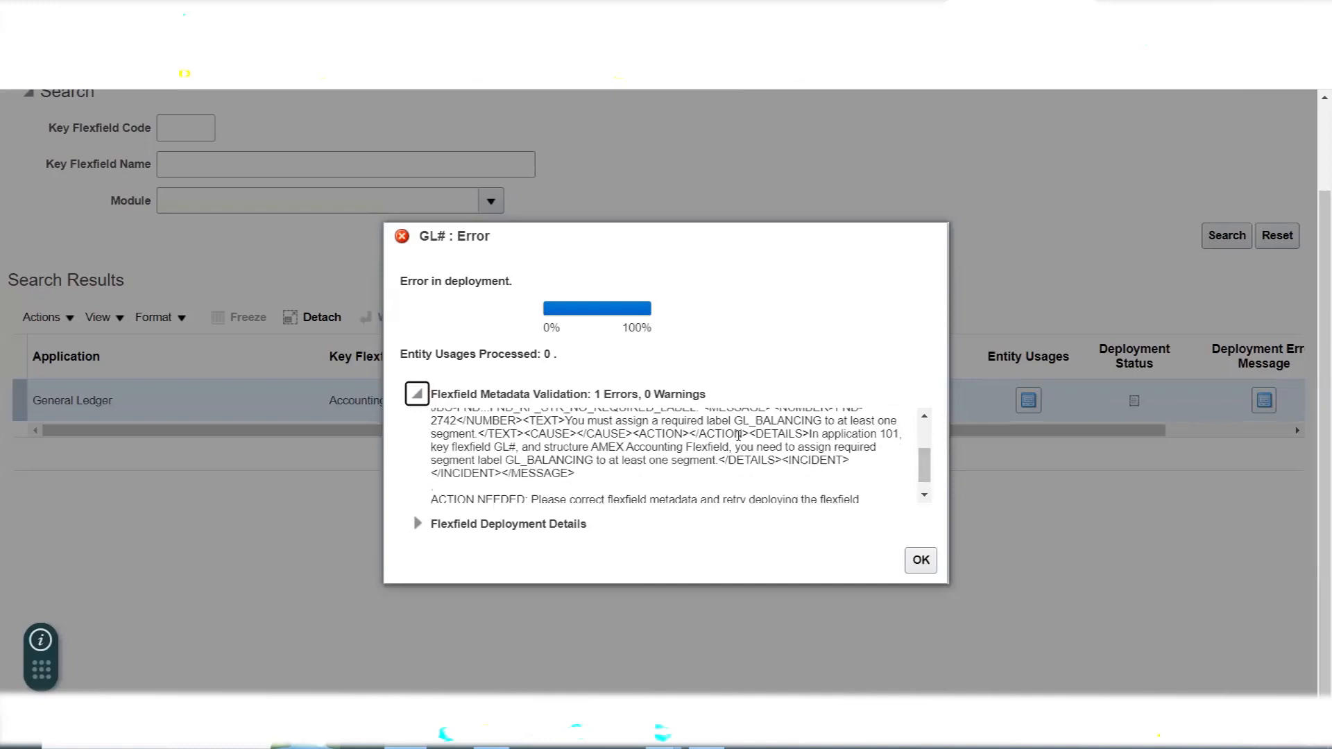
triple_click(687, 421)
click(577, 442)
drag(566, 421, 701, 419)
scroll(898, 435, up, 3)
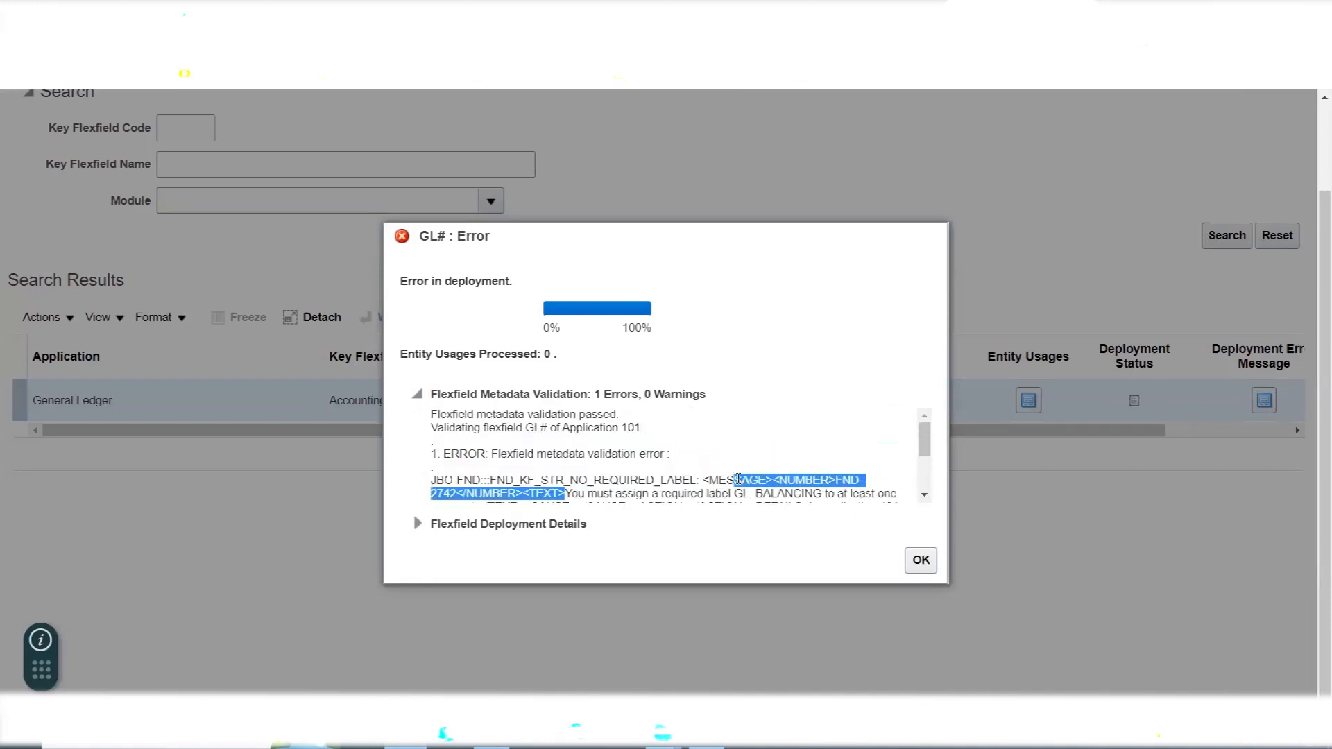
scroll(898, 435, down, 3)
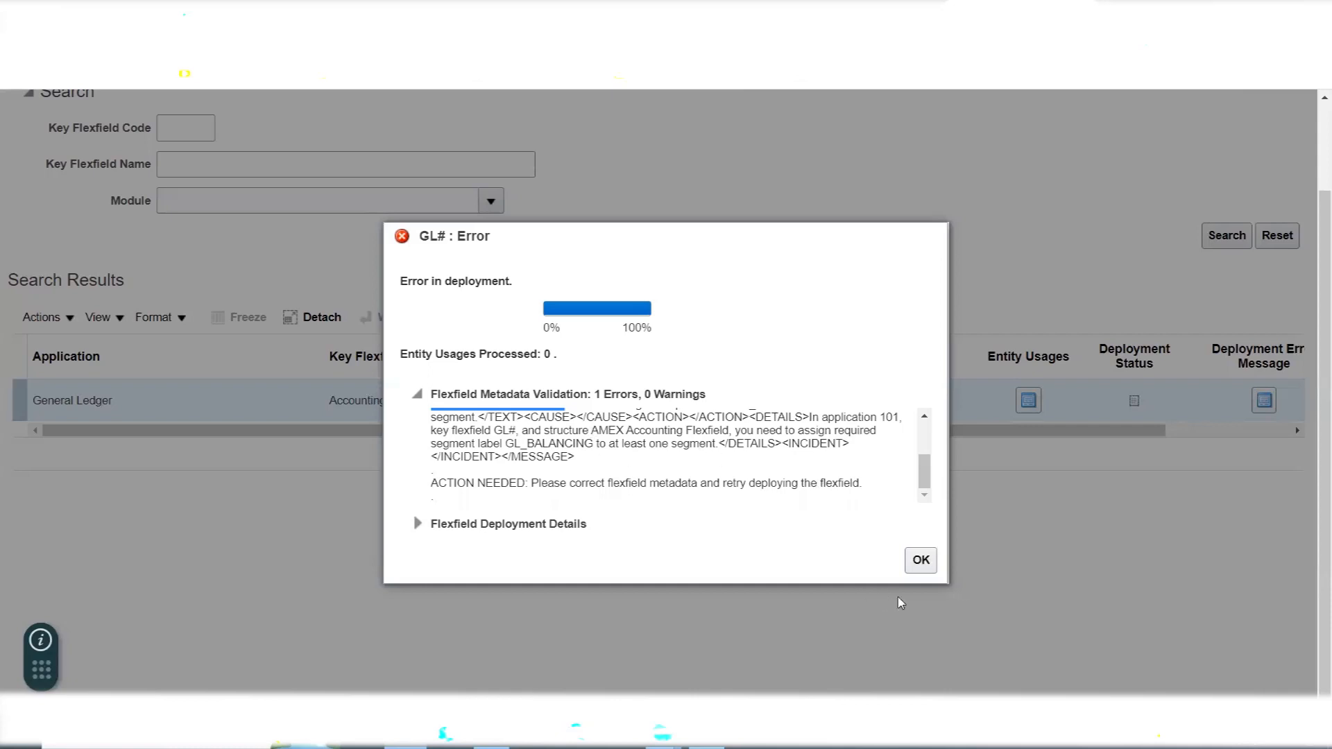
click(927, 566)
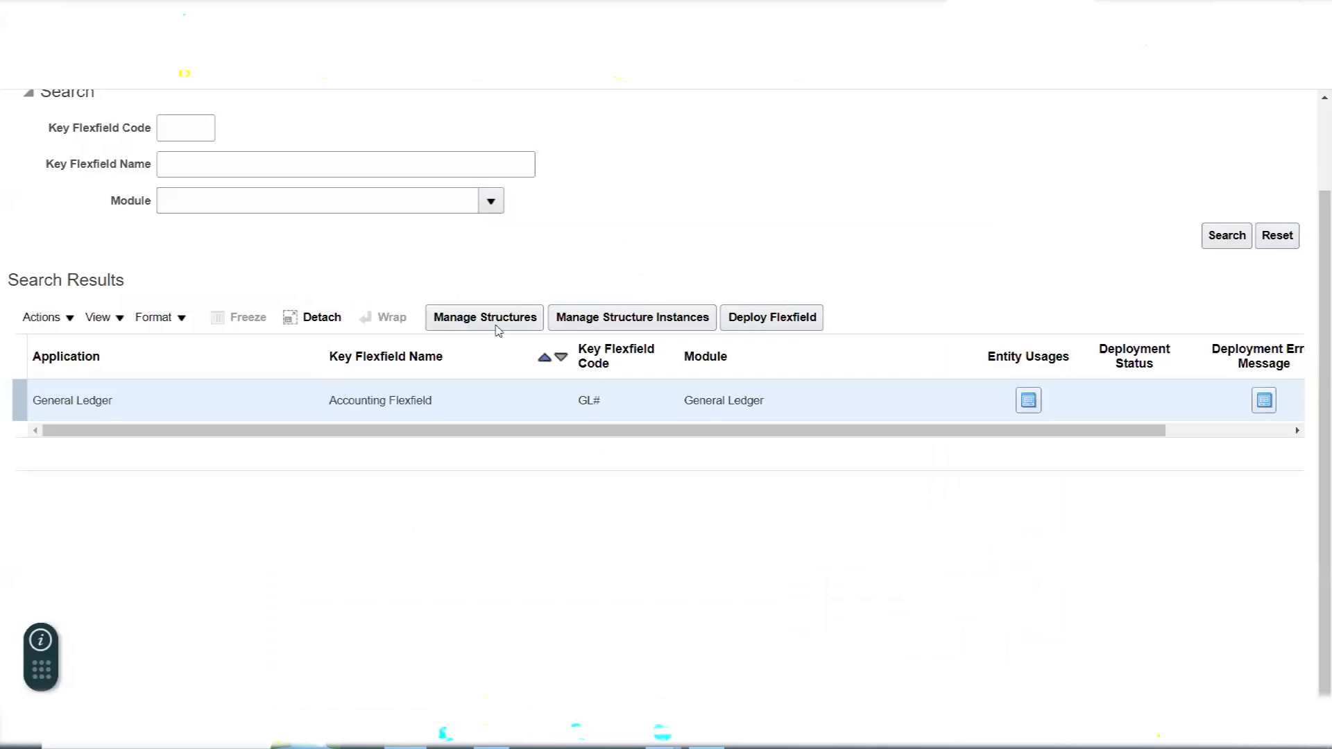
- Search the Accounting Flexfield's structures for structure code AMEX and open the AMEX Accounting Flexfield structure for editing
click(498, 330)
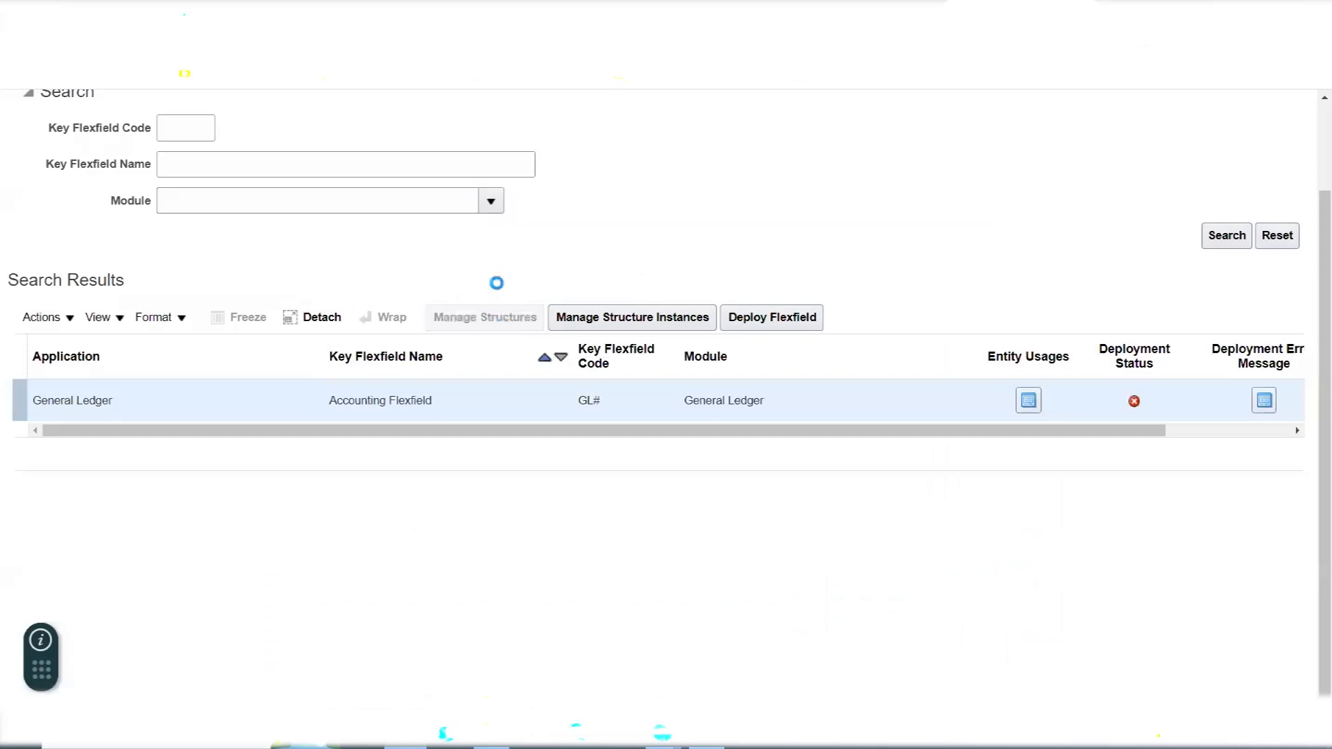
click(288, 251)
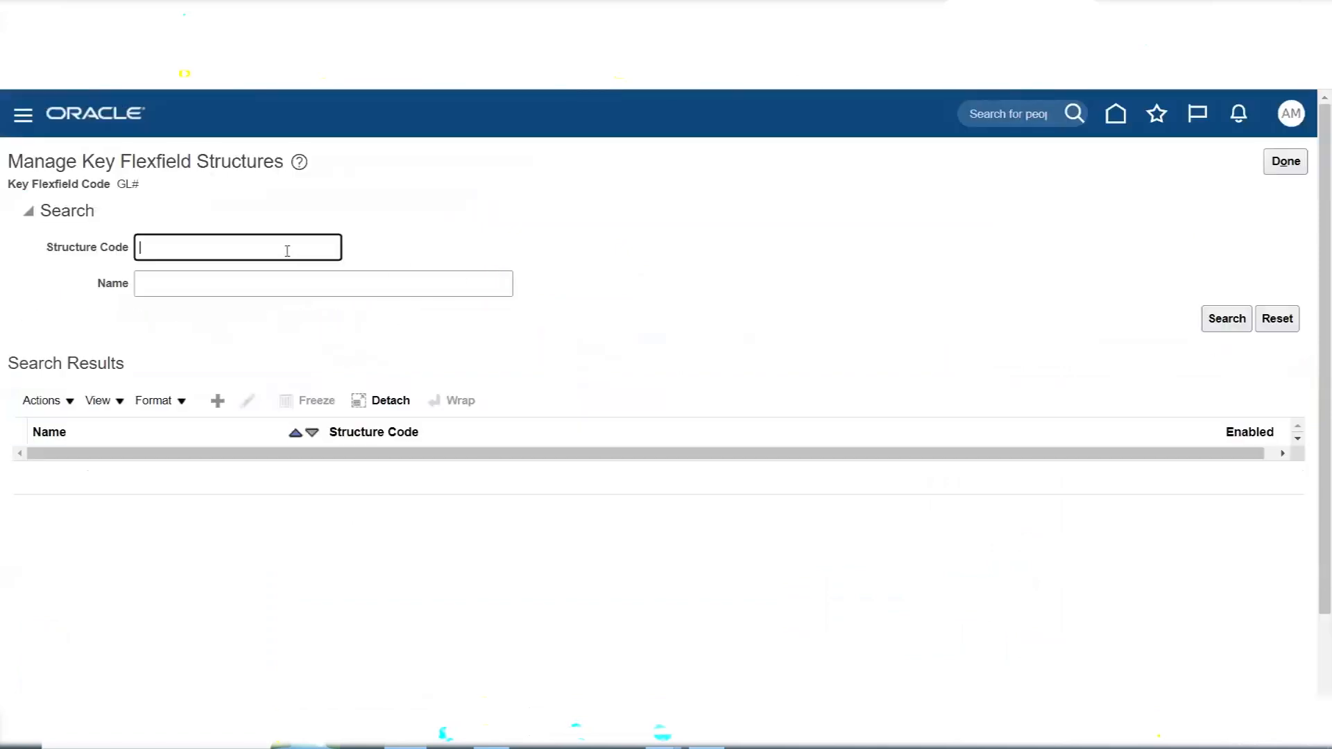
text(AMEX)
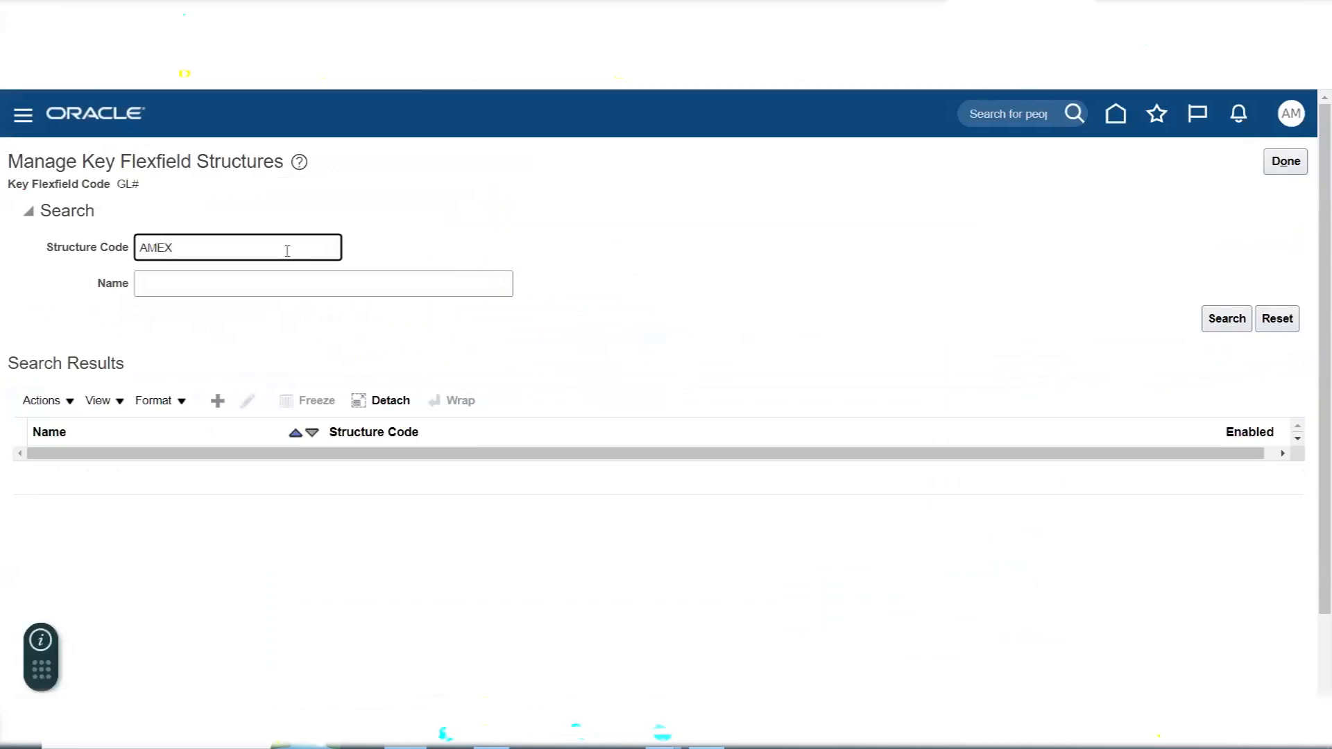
key(Return)
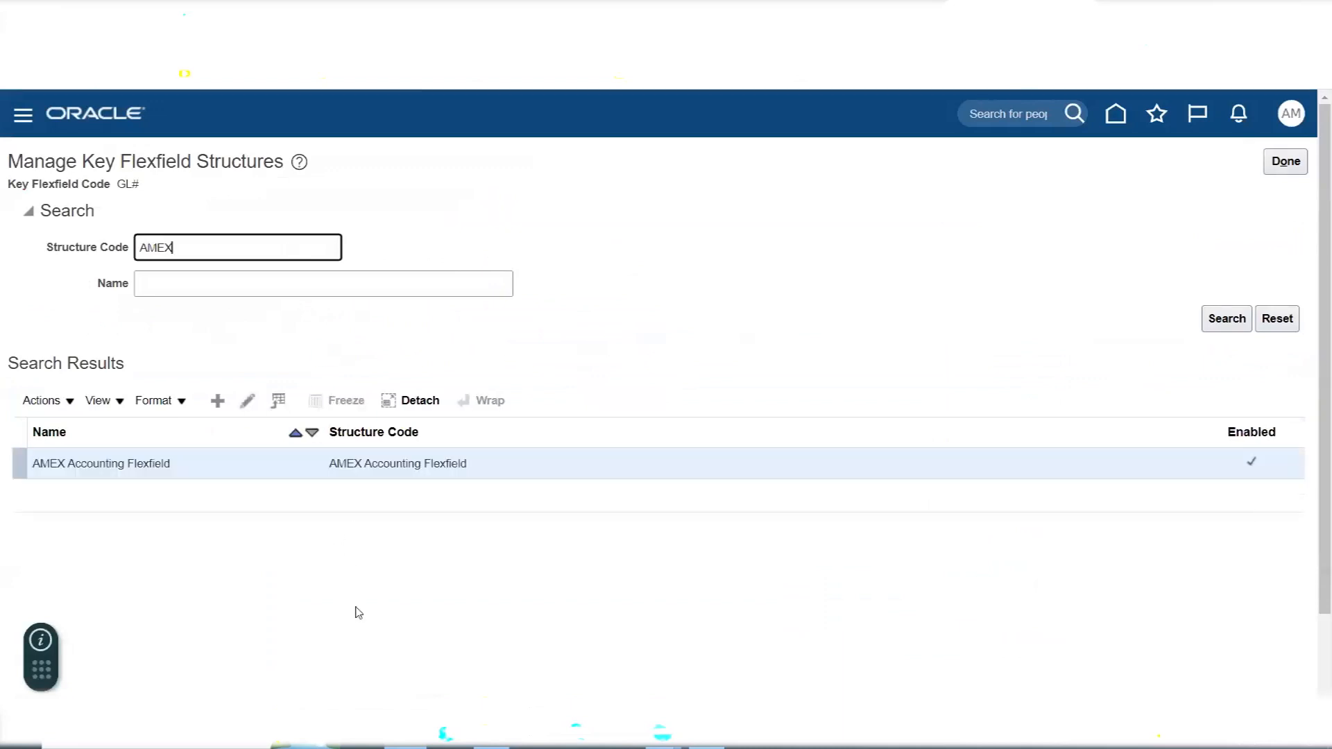
click(248, 400)
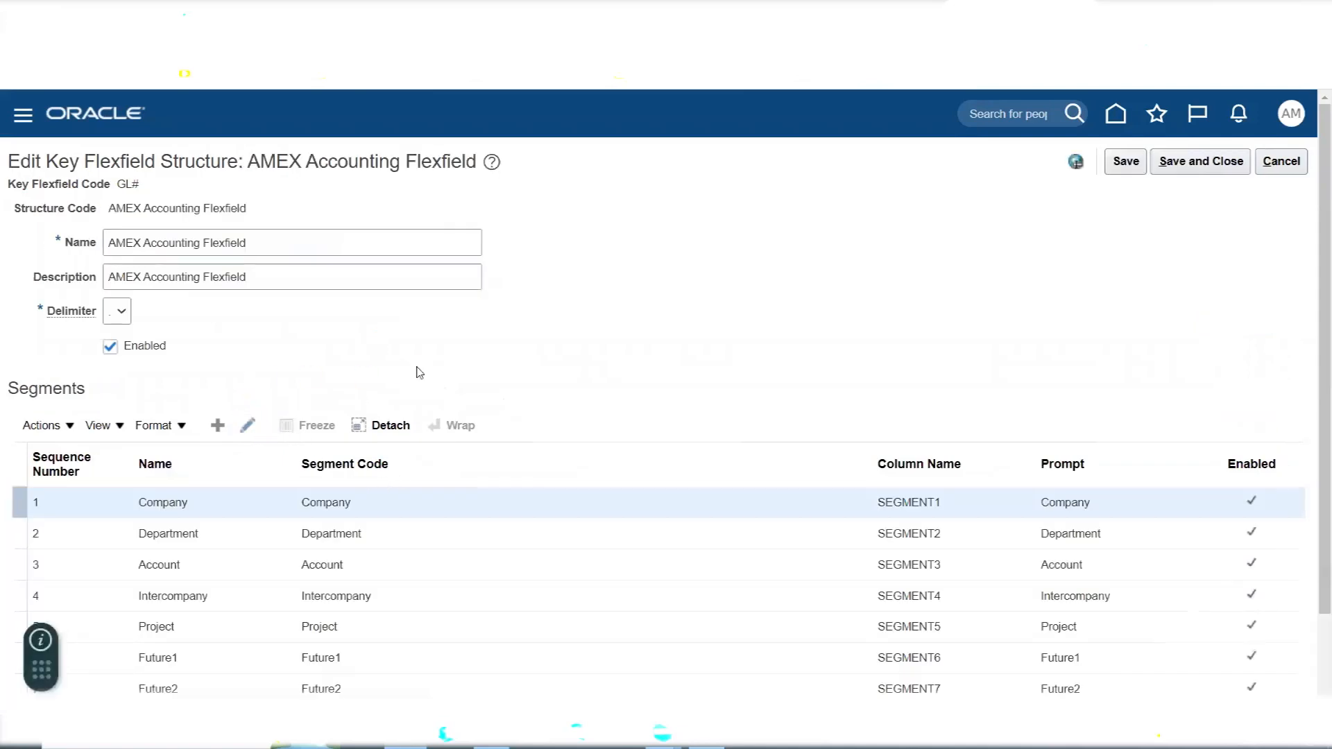
- Assign the Primary Balancing Segment label to the Company segment, then save and close the segment
drag(249, 553, 245, 627)
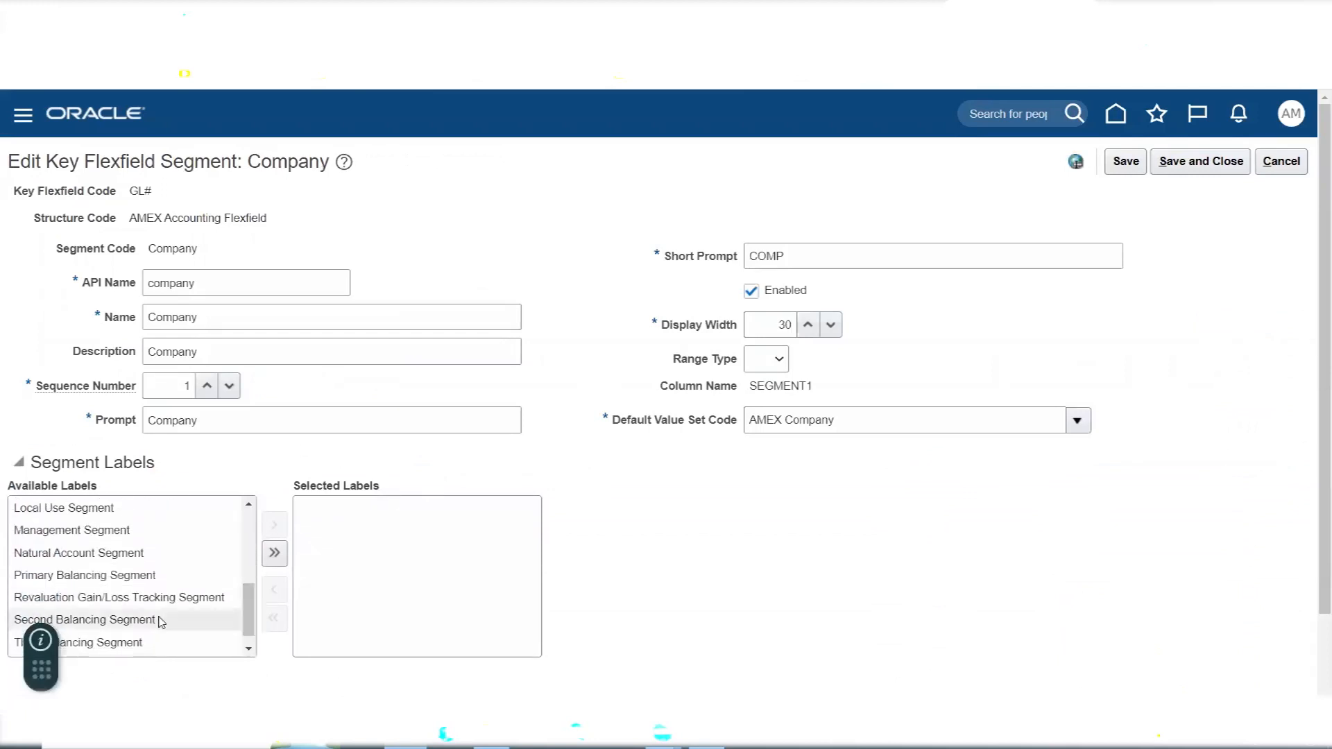
double_click(114, 578)
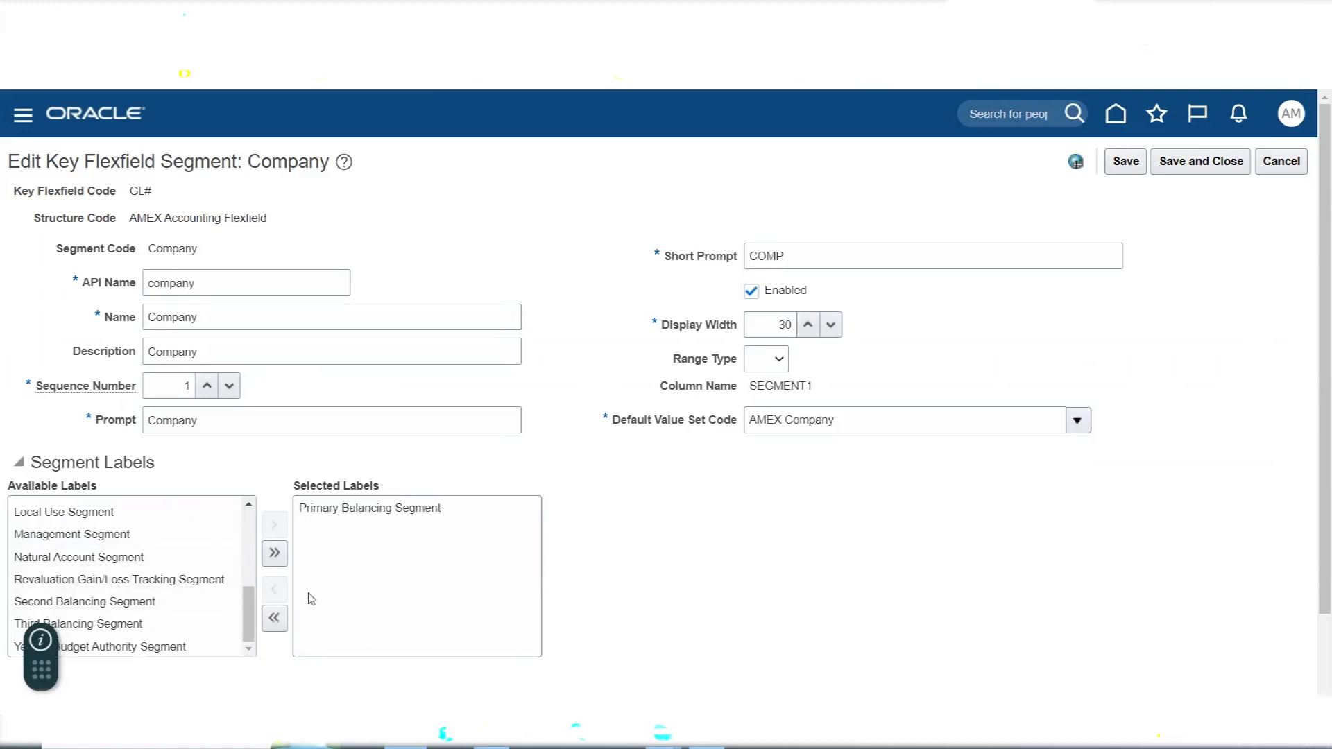
click(1196, 163)
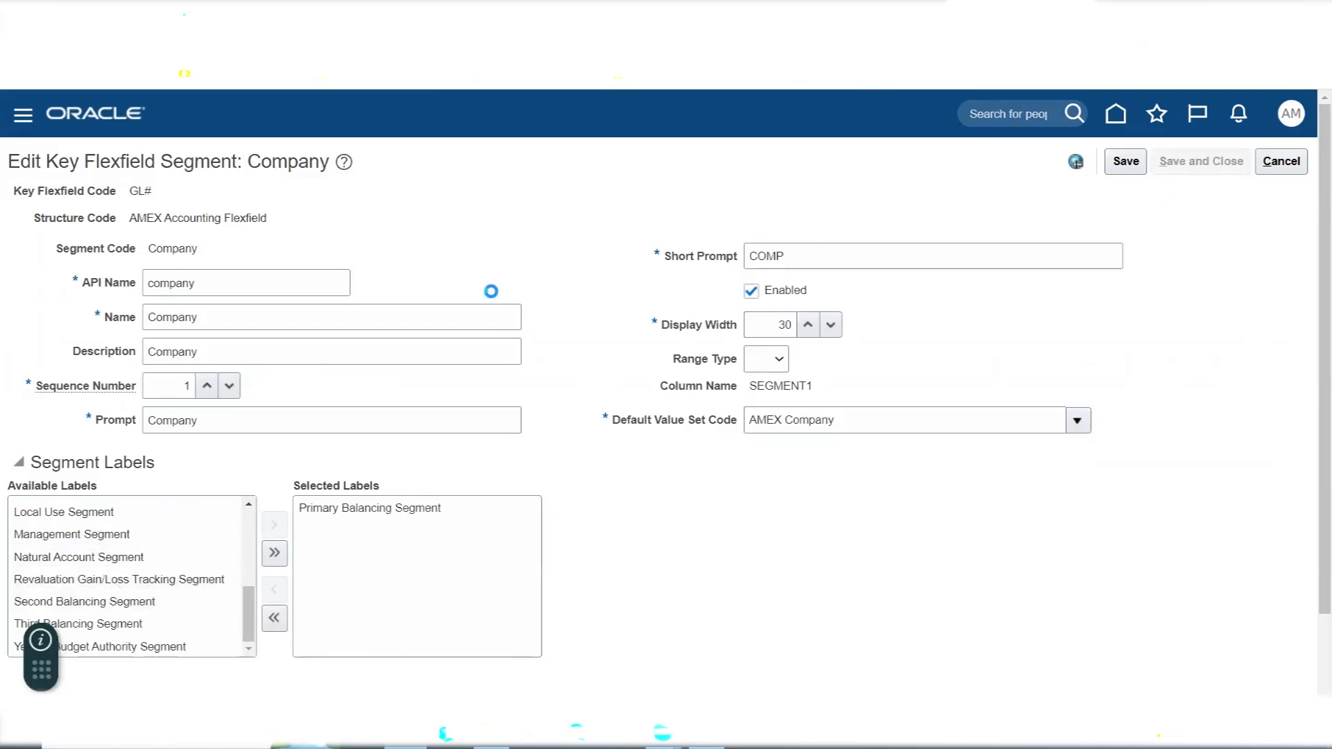
- Remove the Natural Account Segment label from the Account segment, save and close the segment and structure, and leave the structures page
scroll(491, 294, down, 2)
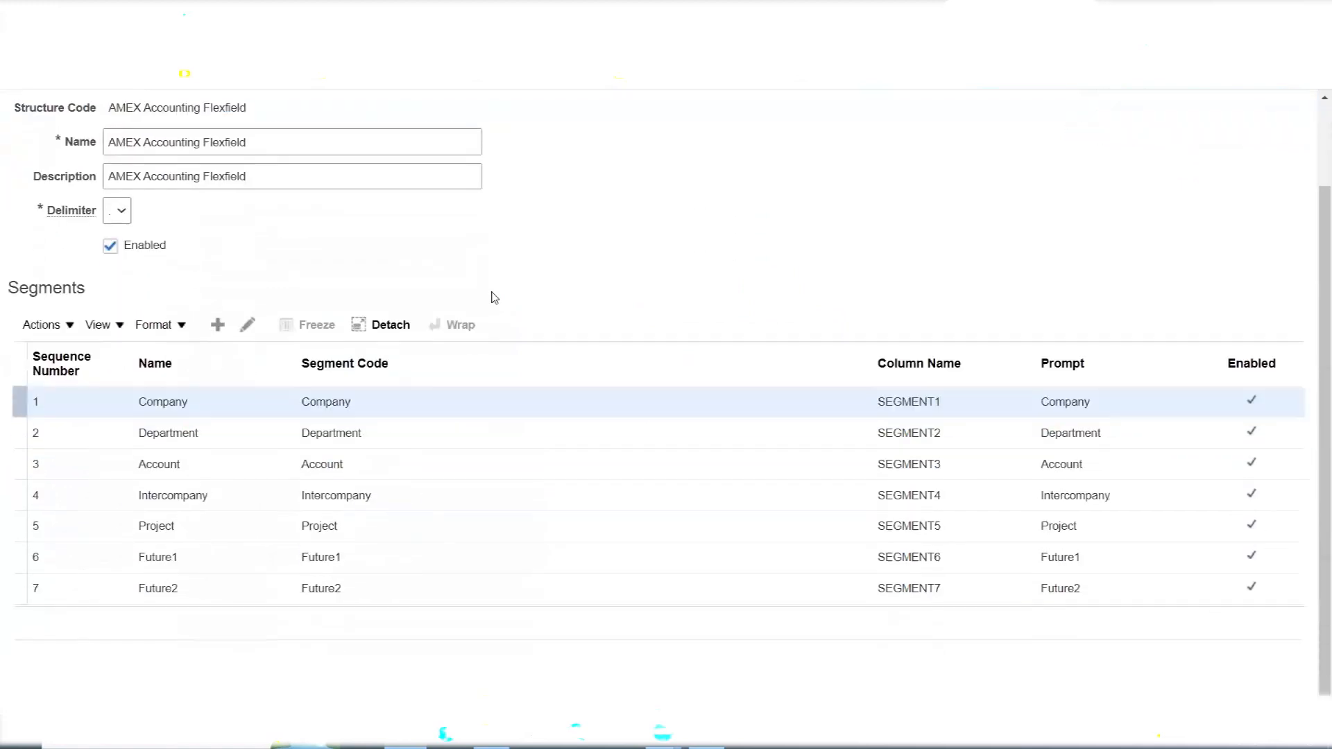
click(224, 455)
click(249, 319)
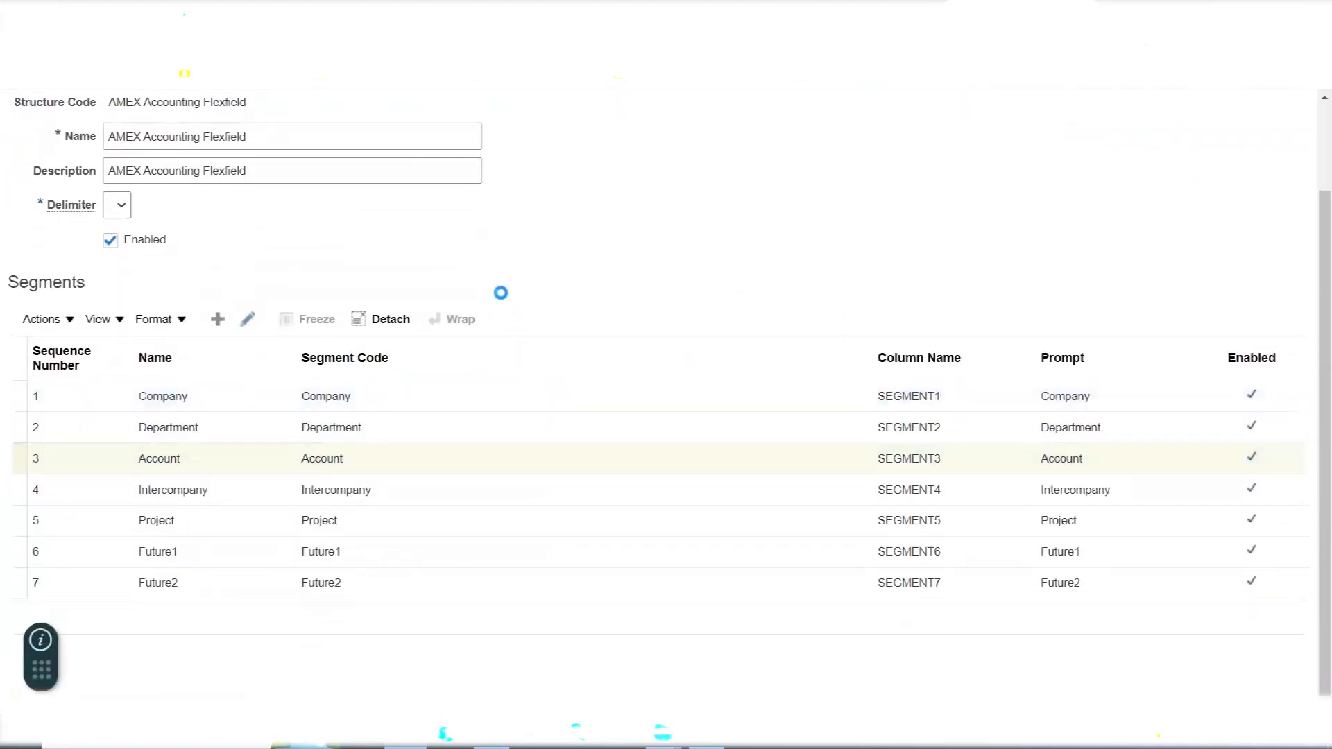
double_click(431, 509)
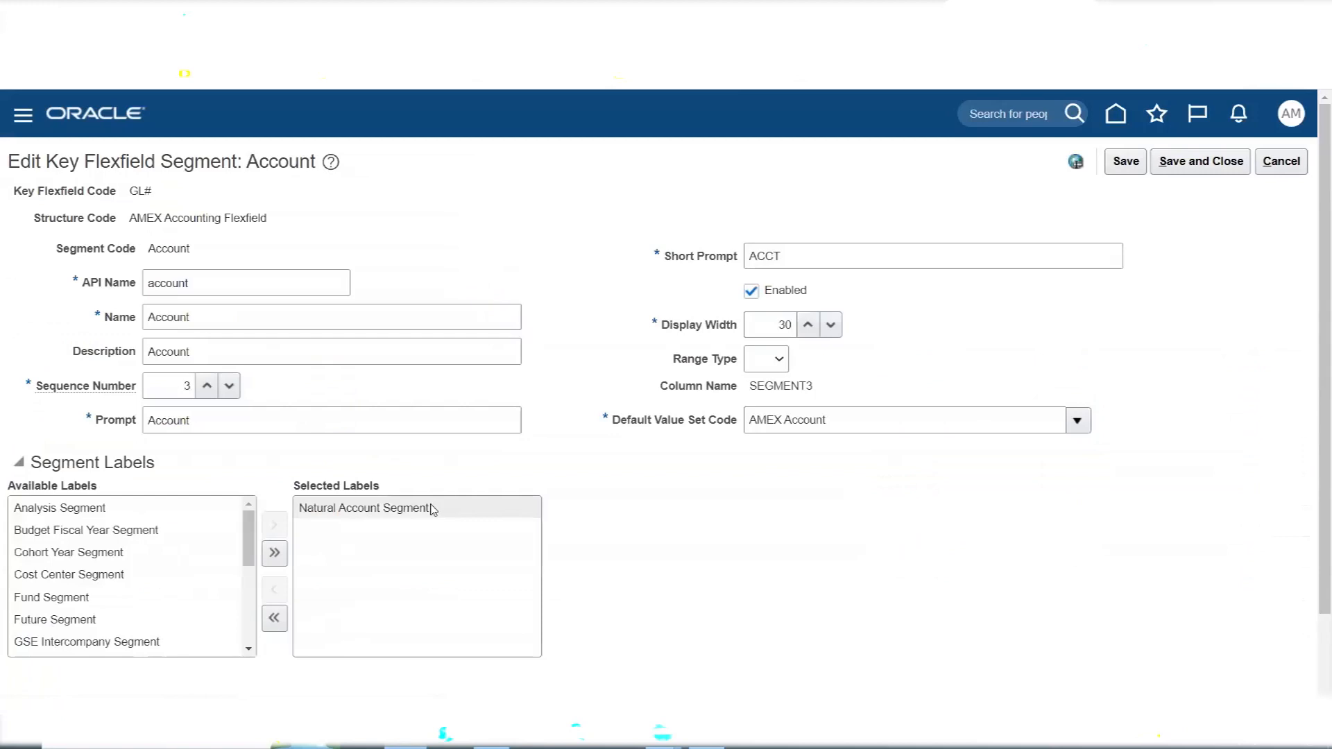
click(1225, 165)
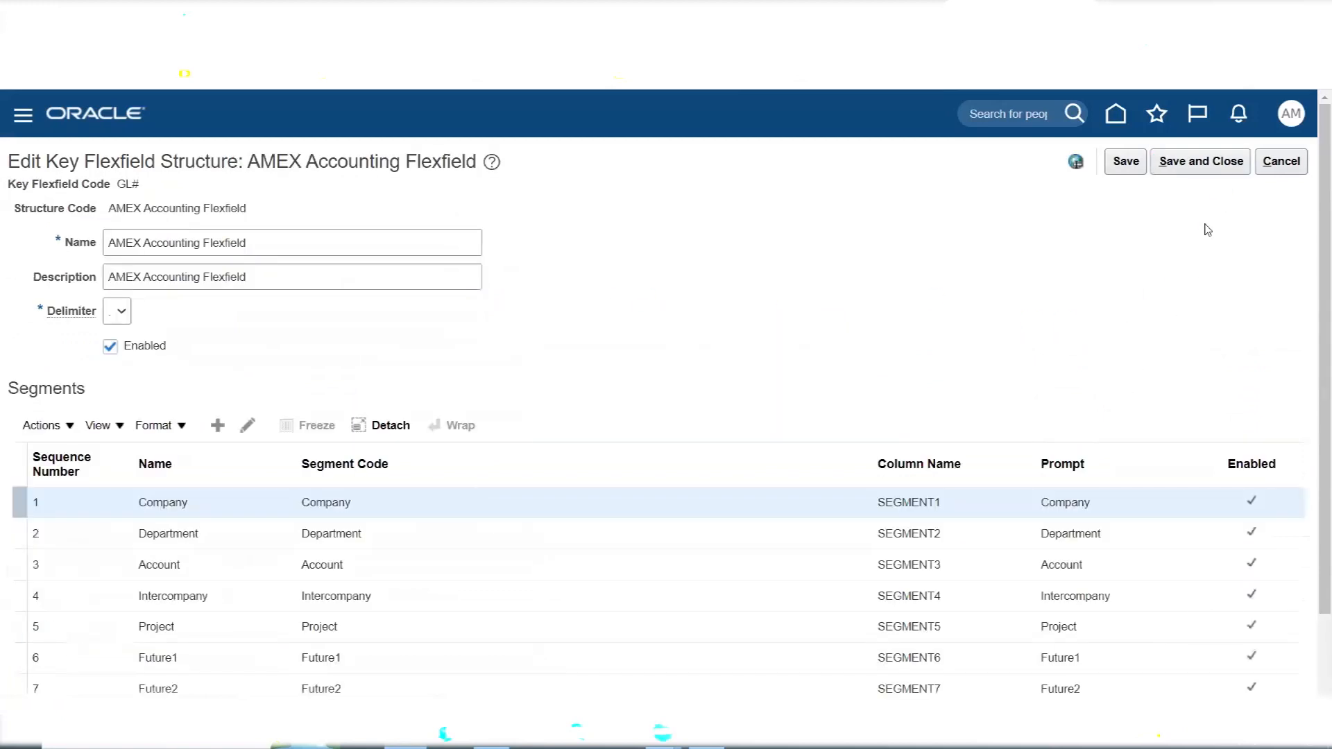
click(1206, 166)
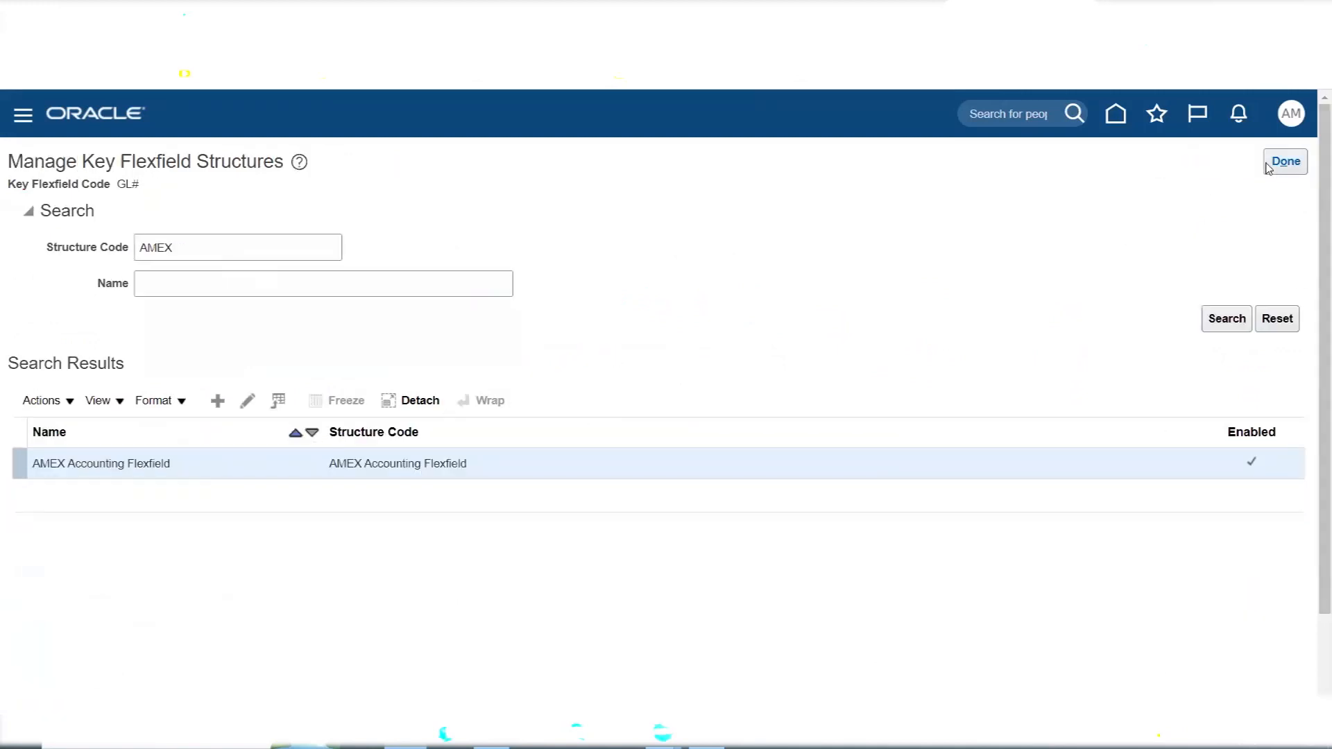
click(1270, 165)
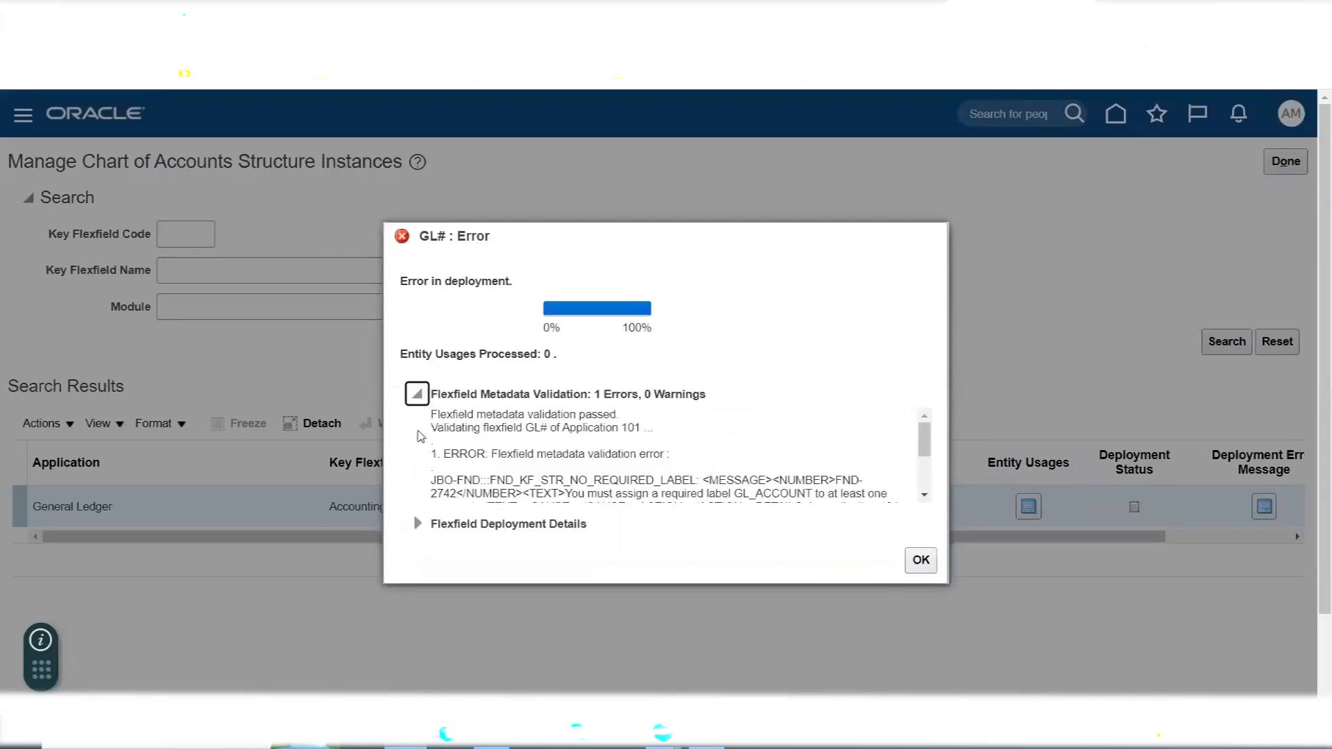
- Examine the new deployment error for the required segment label and the affected structure, highlighting both, and dismiss the error
scroll(923, 468, down, 3)
click(923, 497)
click(923, 497)
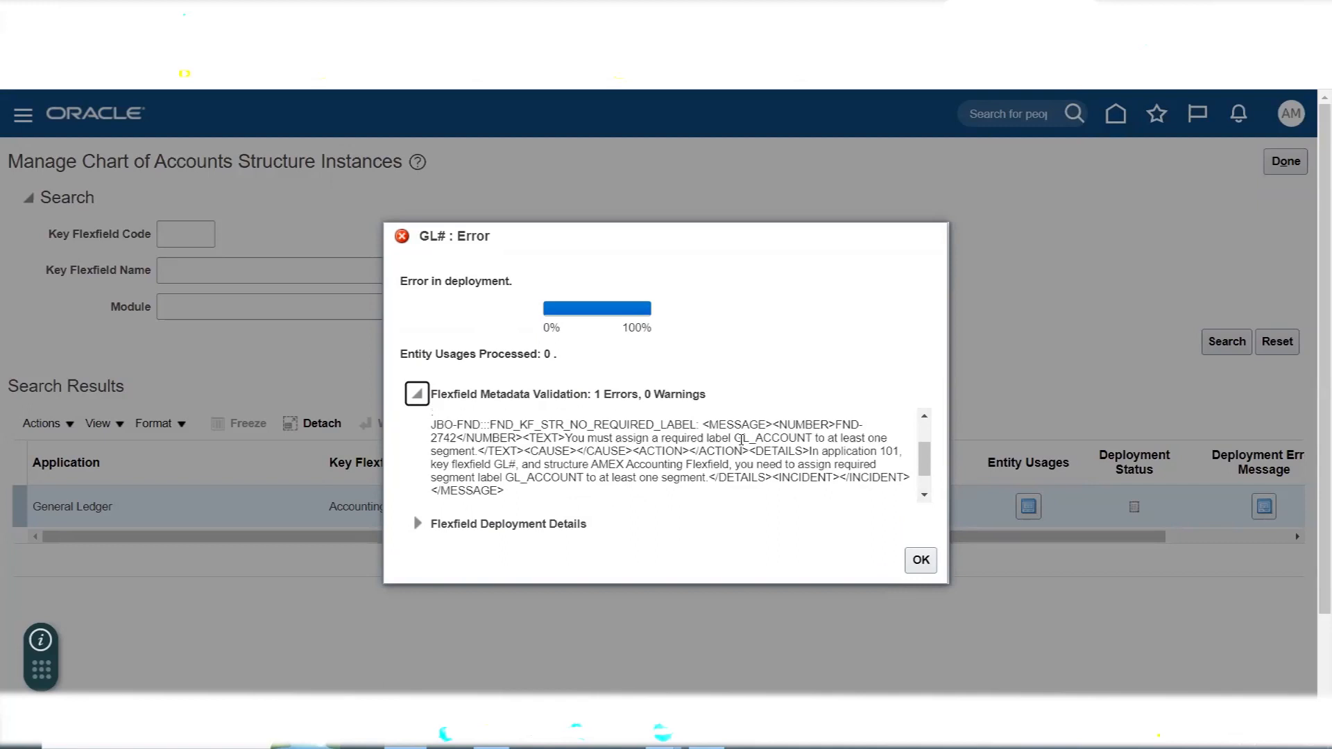
drag(735, 438, 818, 440)
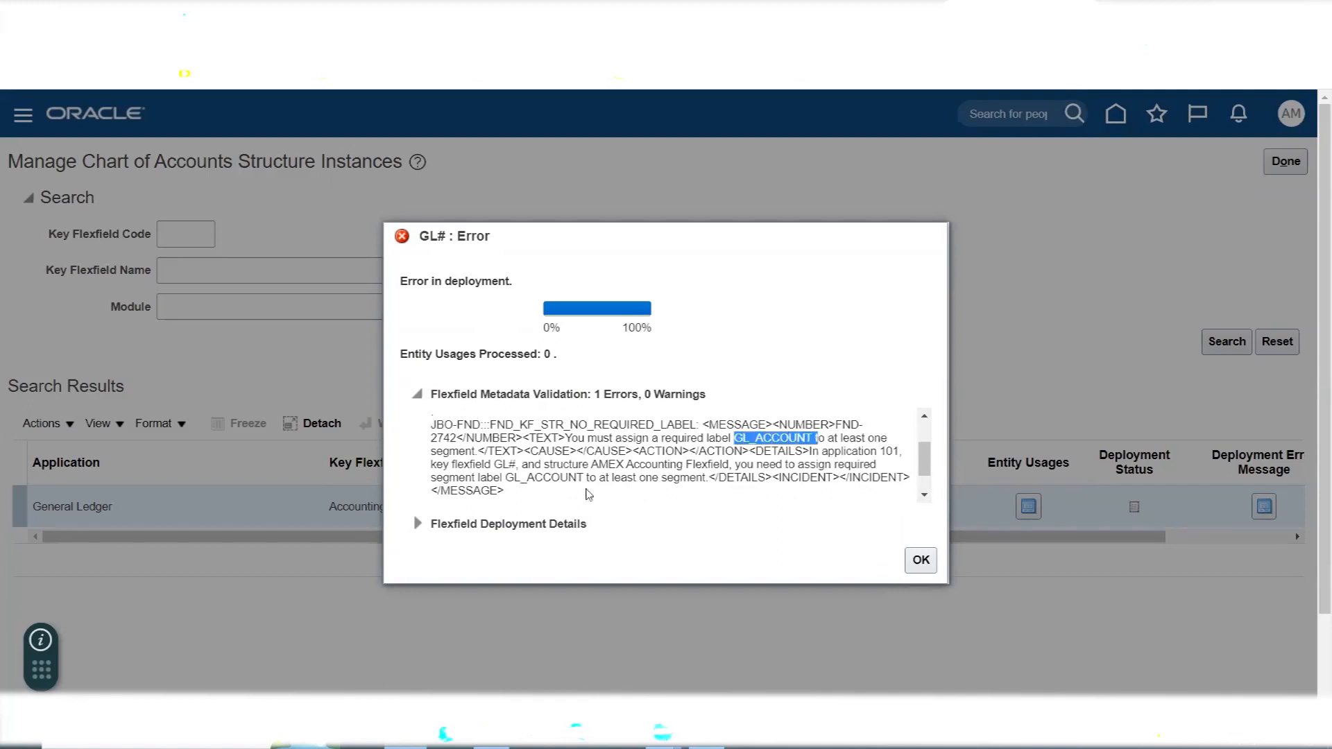
drag(591, 464, 730, 464)
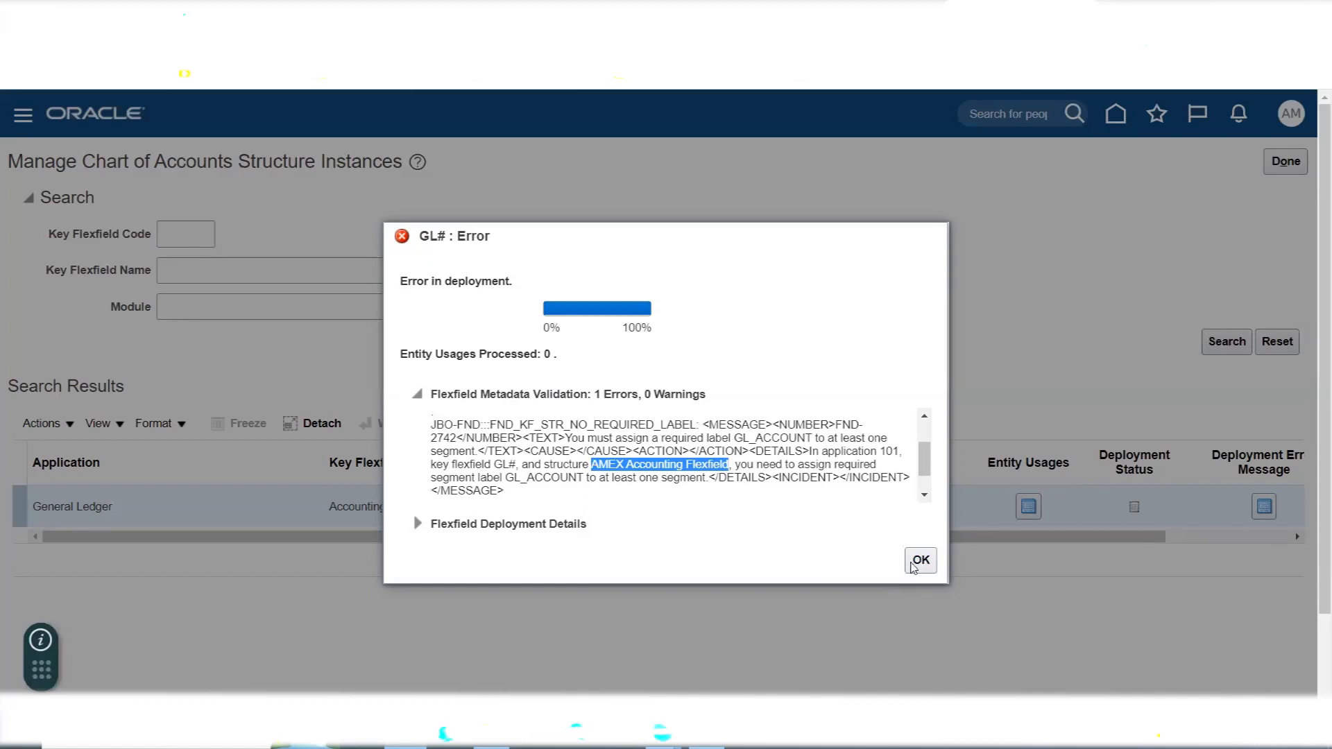
click(920, 561)
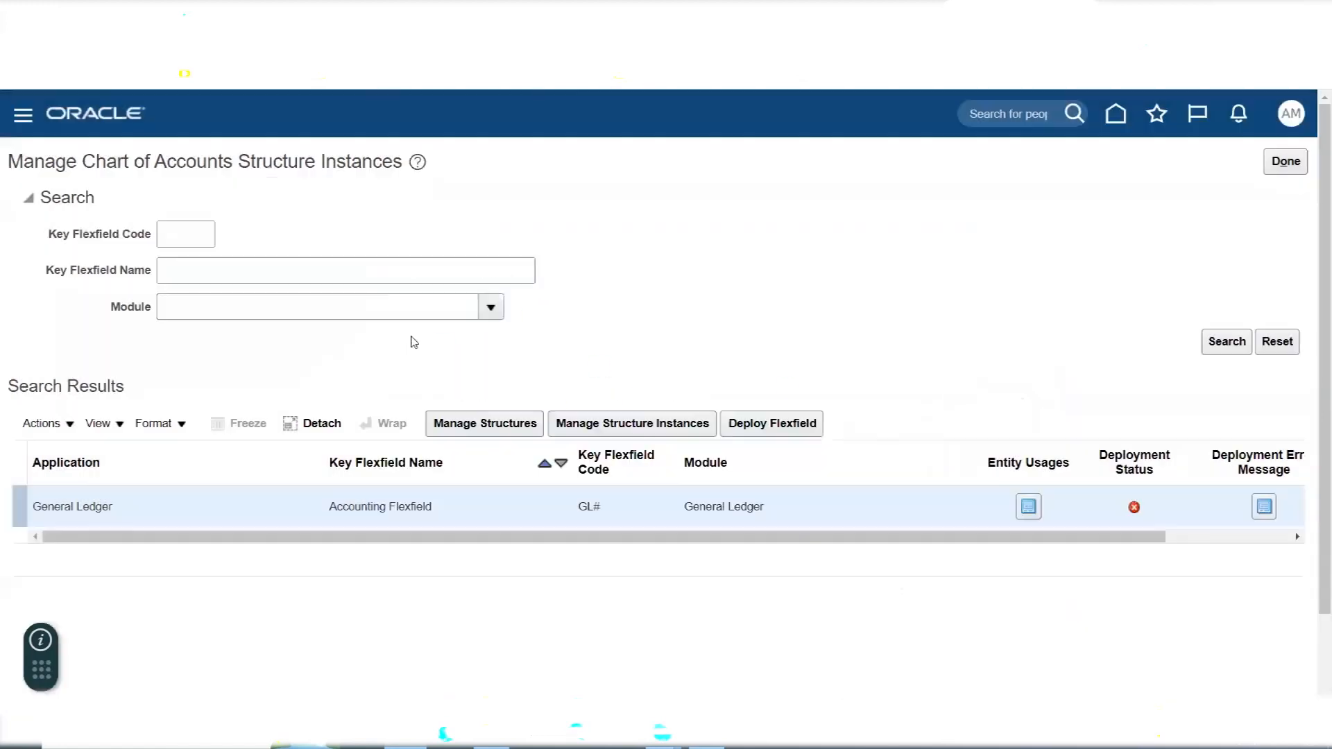
- Return to the Accounting Flexfield's structures, search for structure code AMEX, and edit the AMEX Accounting Flexfield structure
click(512, 422)
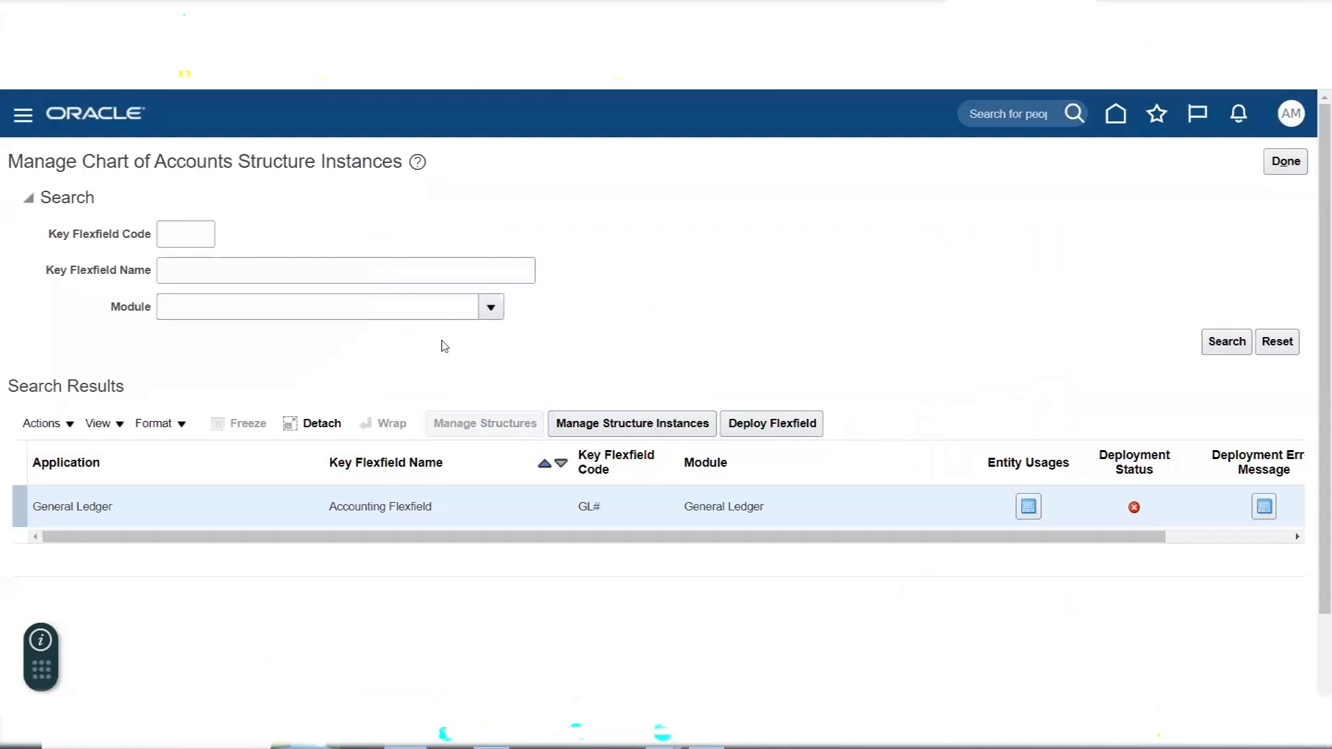
click(251, 252)
text(AMEX)
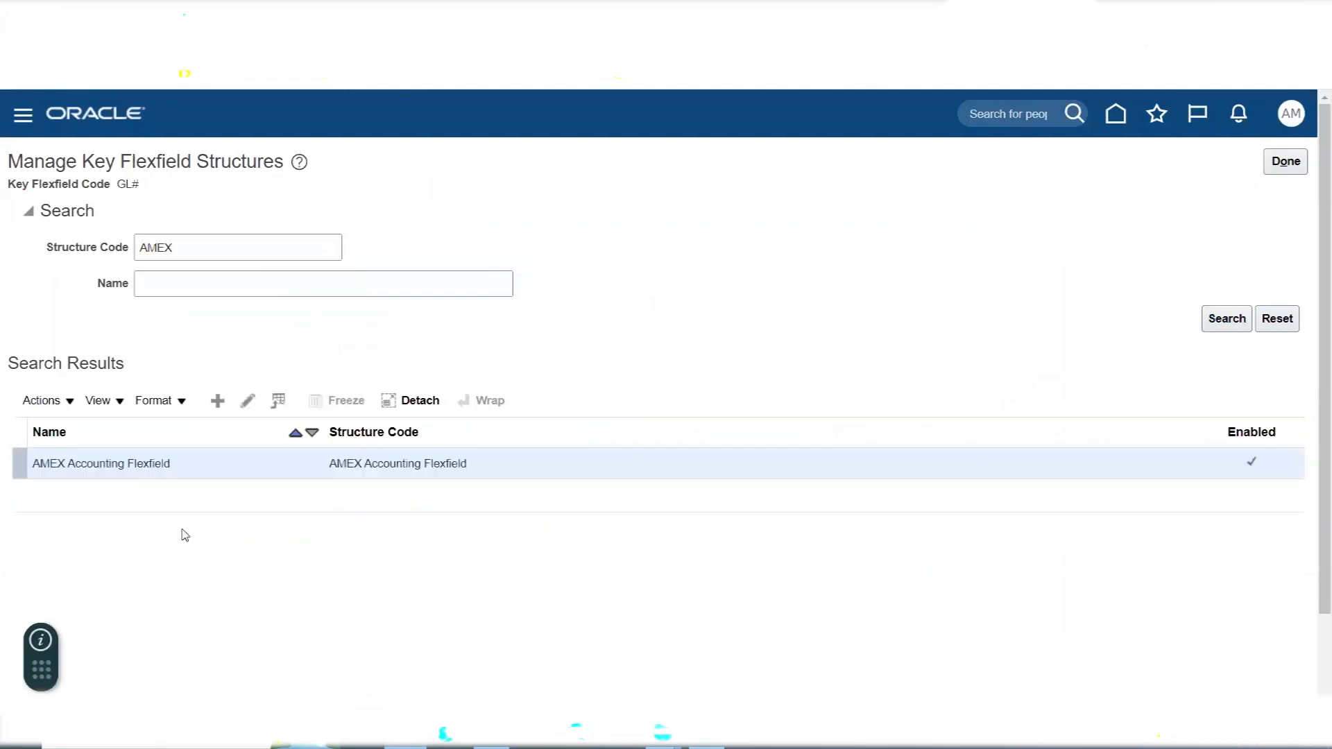
click(248, 402)
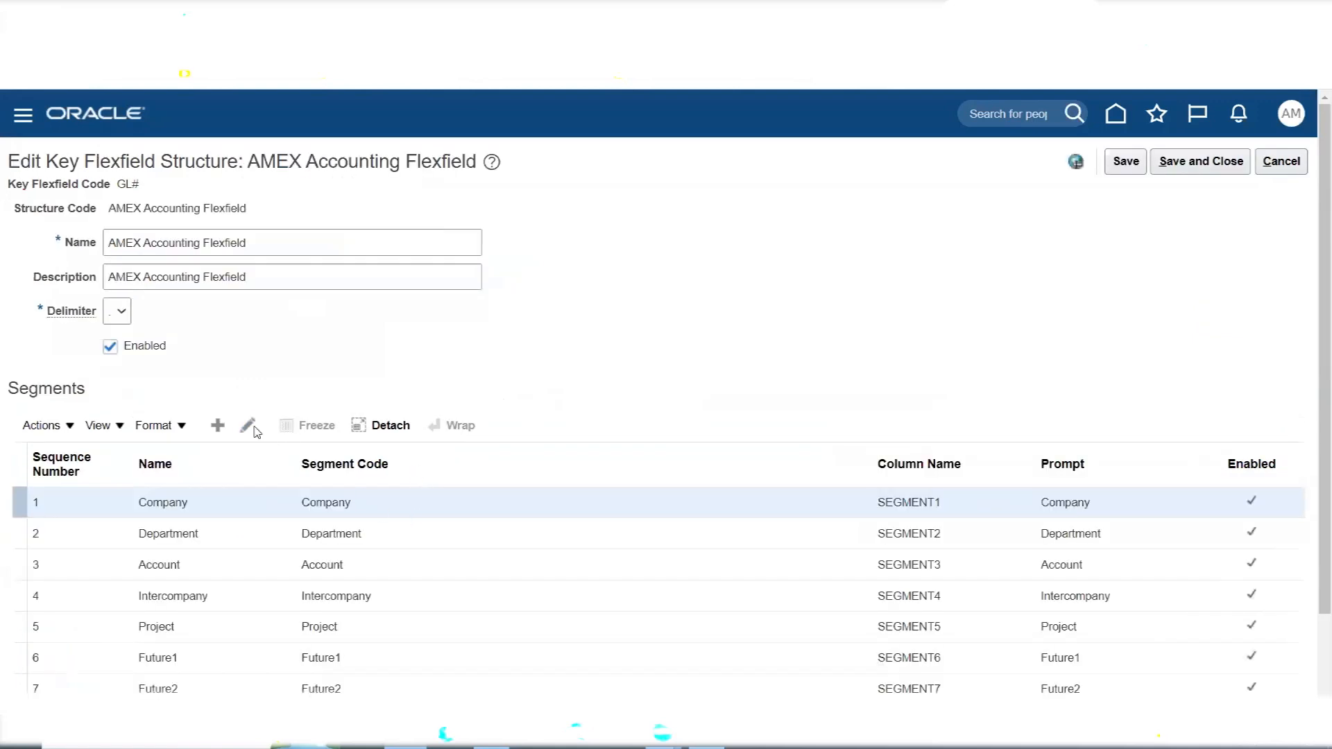
- Open the Account segment for editing and assign it the Natural Account Segment label
click(220, 565)
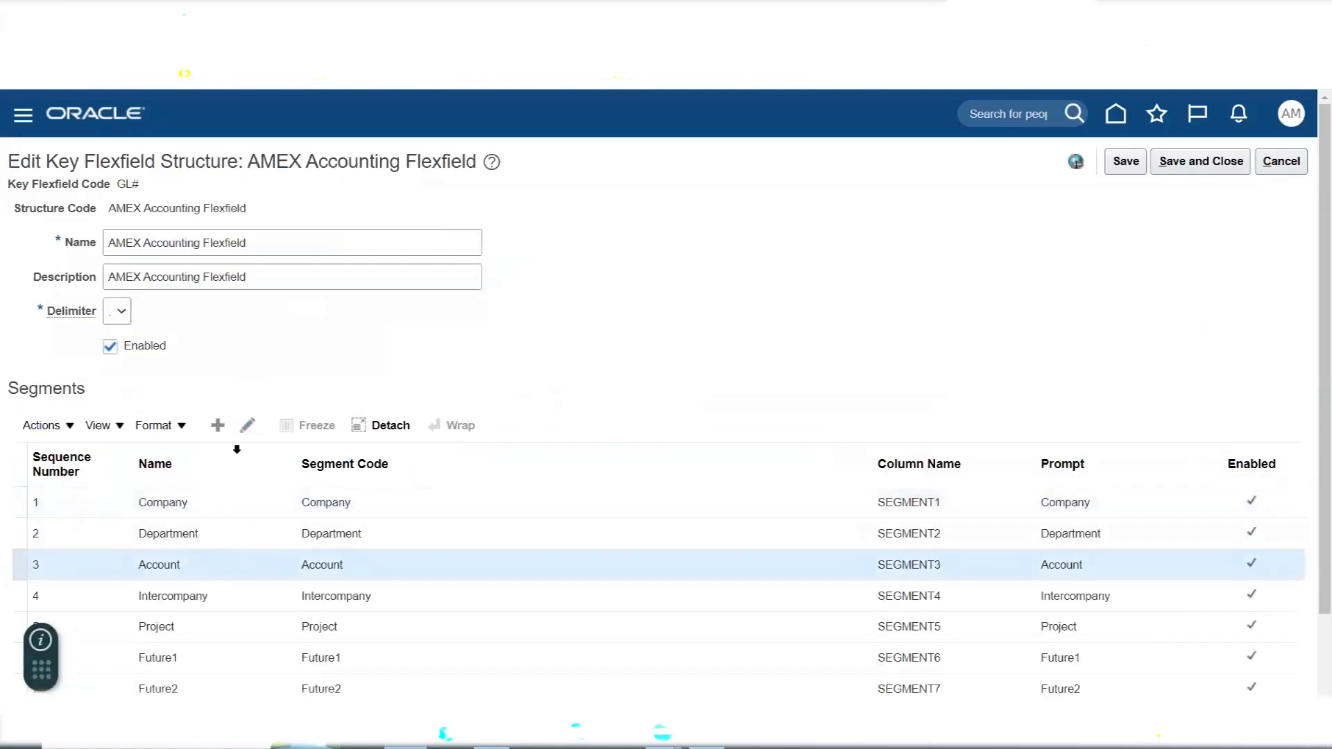
click(248, 425)
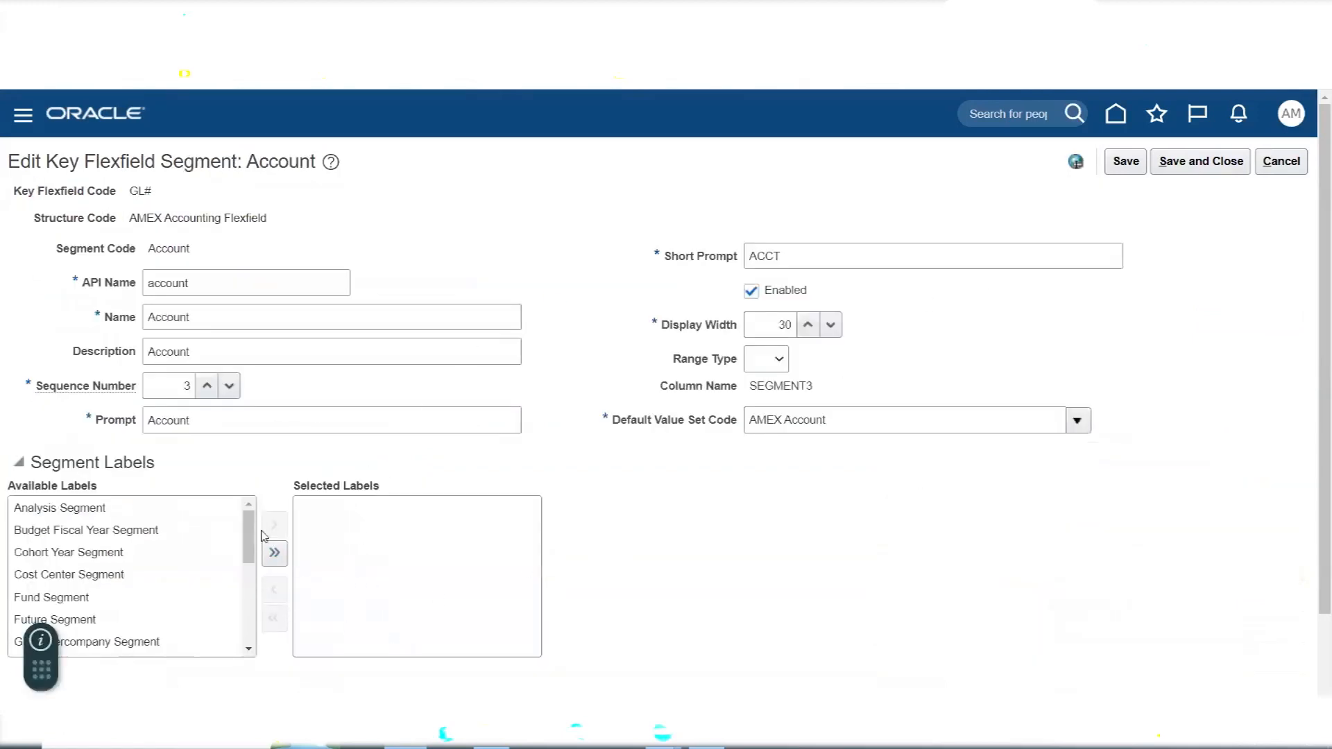
drag(251, 539, 215, 601)
double_click(113, 586)
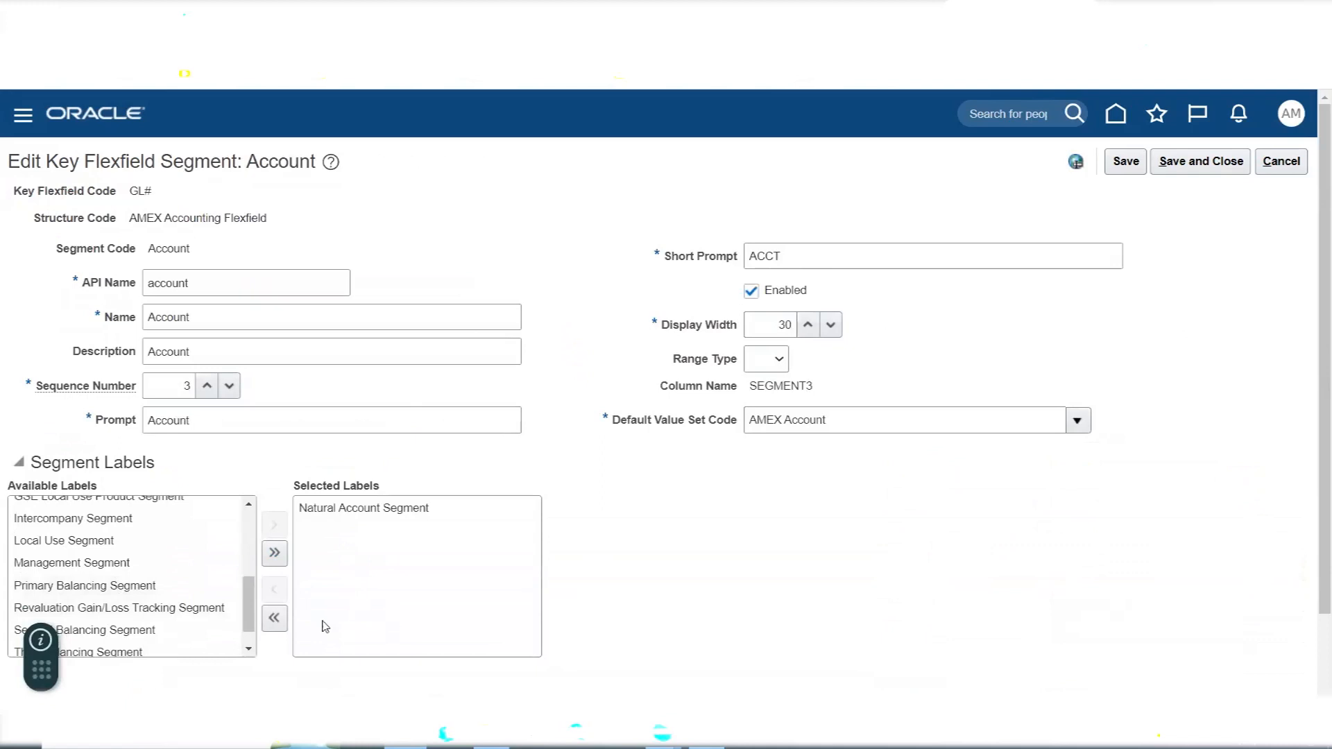
mouse_move(253, 614)
mouse_down()
mouse_move(253, 559)
mouse_move(252, 603)
mouse_up()
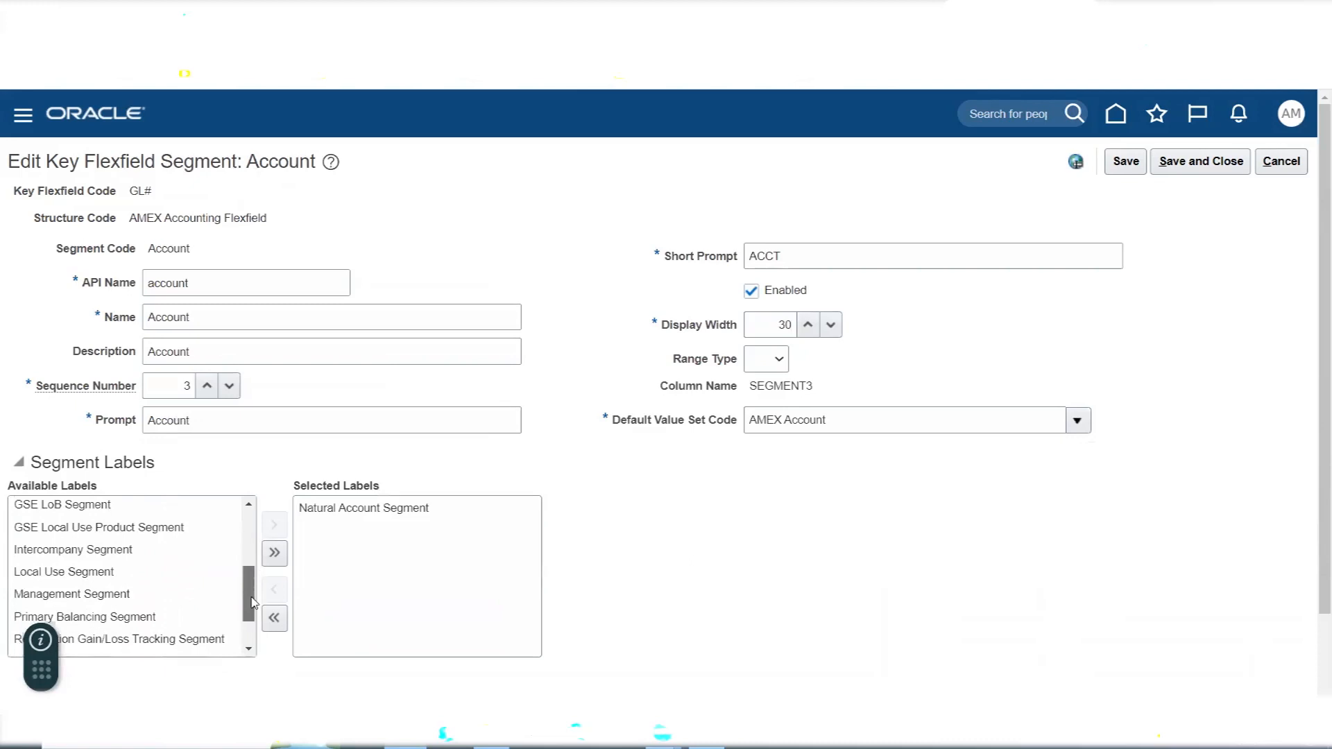
- Add the Primary Balancing Segment label to the Account segment, save and close the segment and structure, and leave the structures page
click(154, 620)
drag(153, 621, 513, 596)
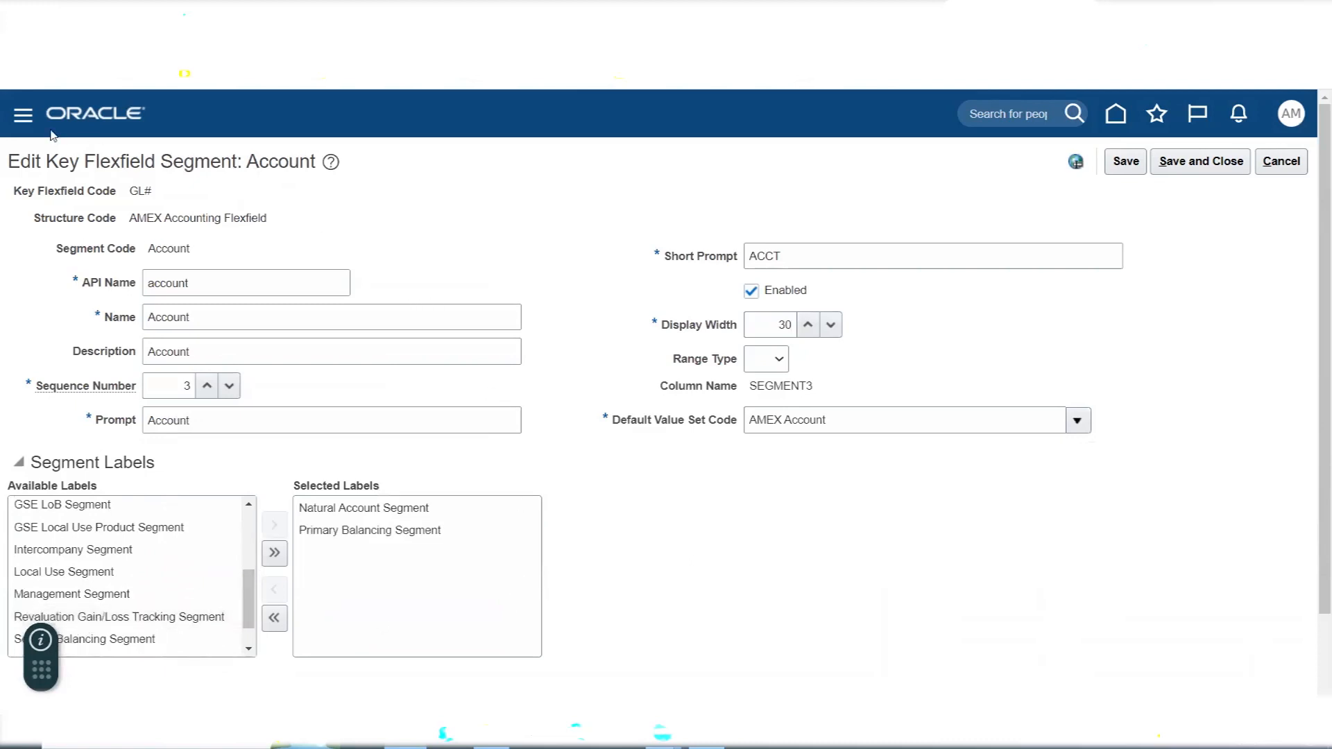
click(1201, 161)
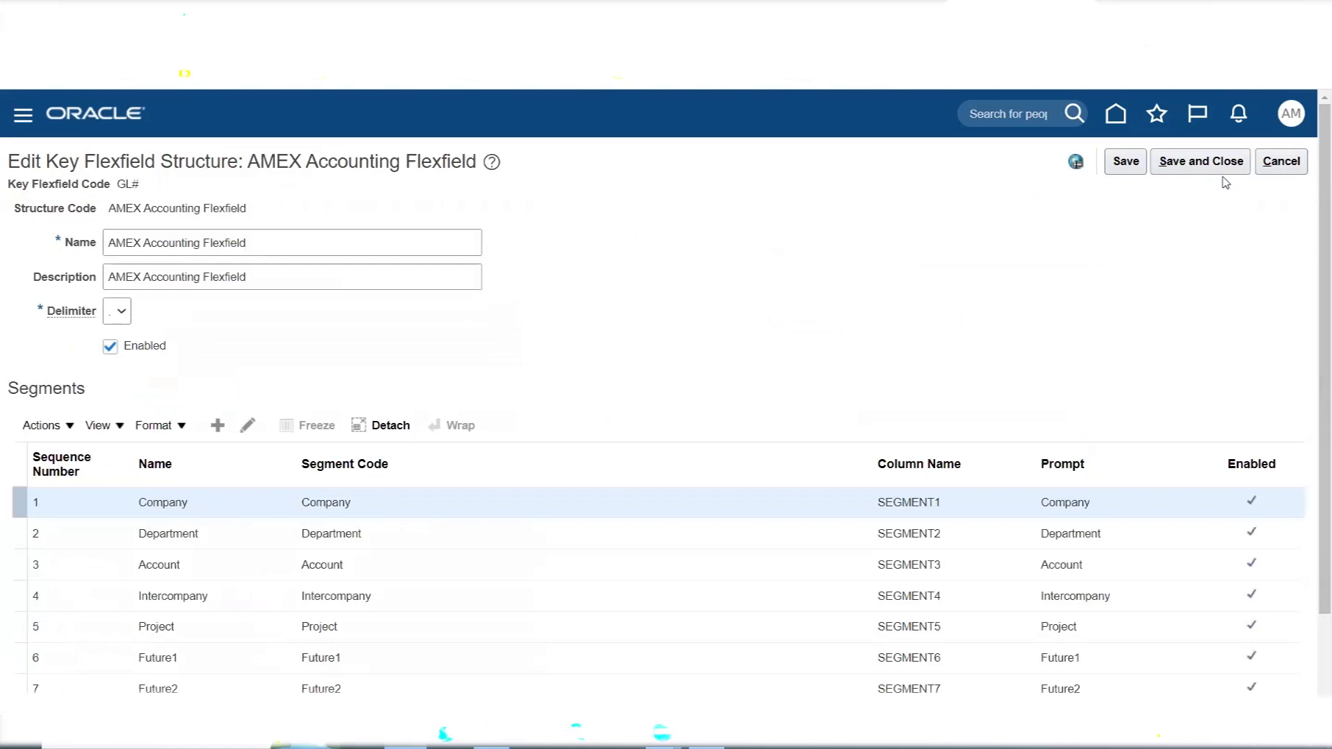
click(1201, 161)
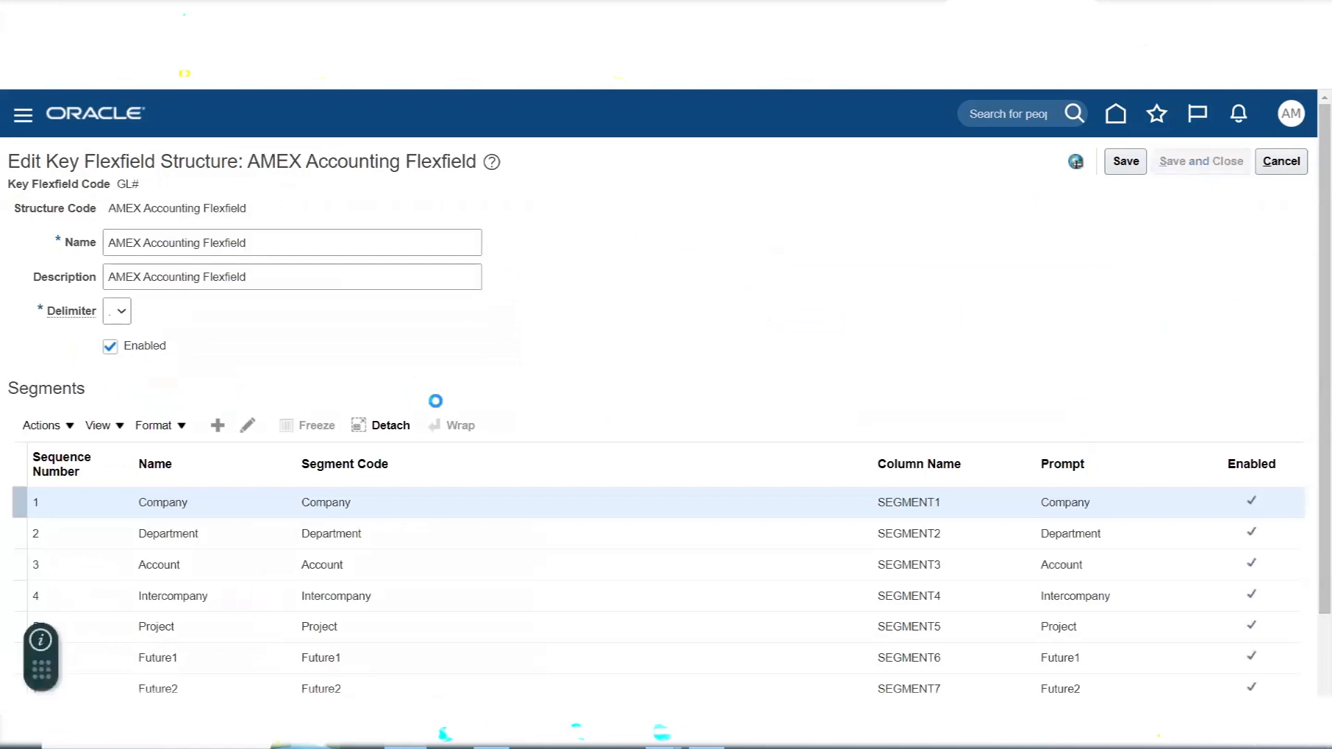
click(1298, 166)
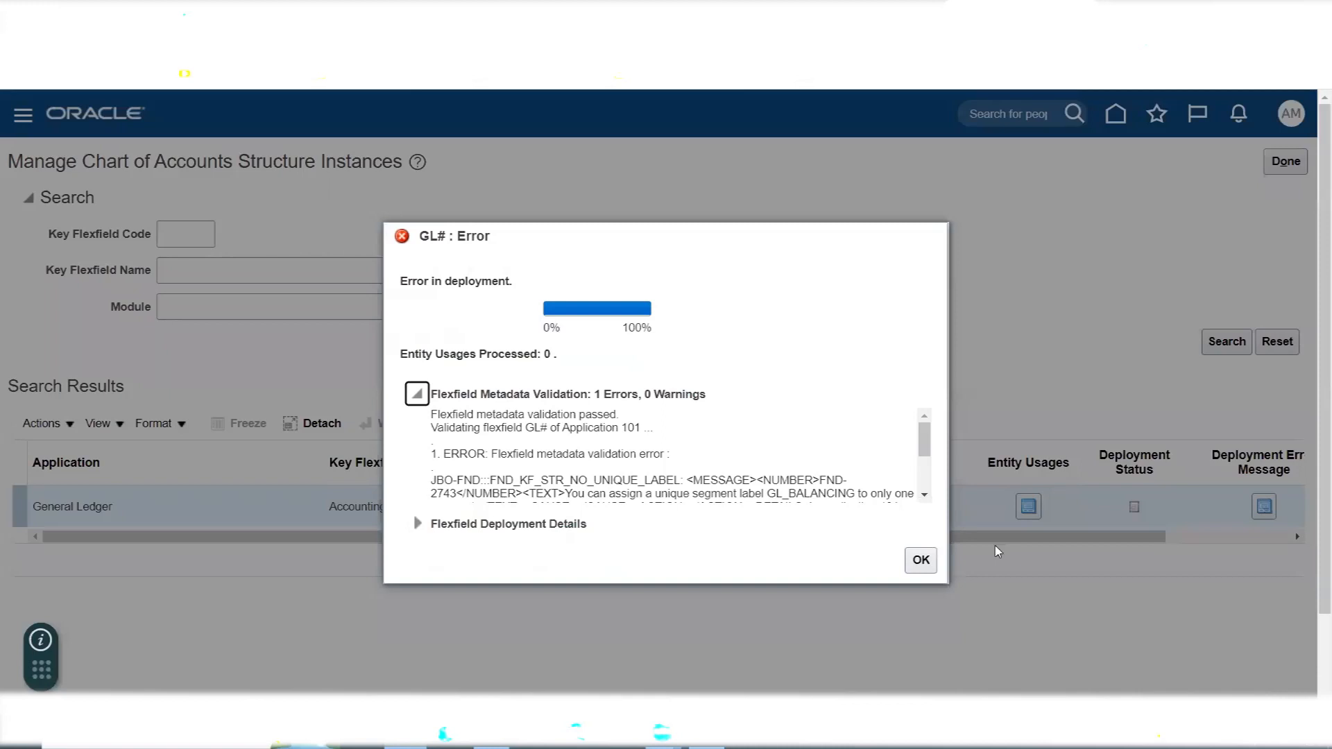
- Examine the deployment error's metadata validation details, highlight the segment label named in the message, and dismiss the error
click(925, 495)
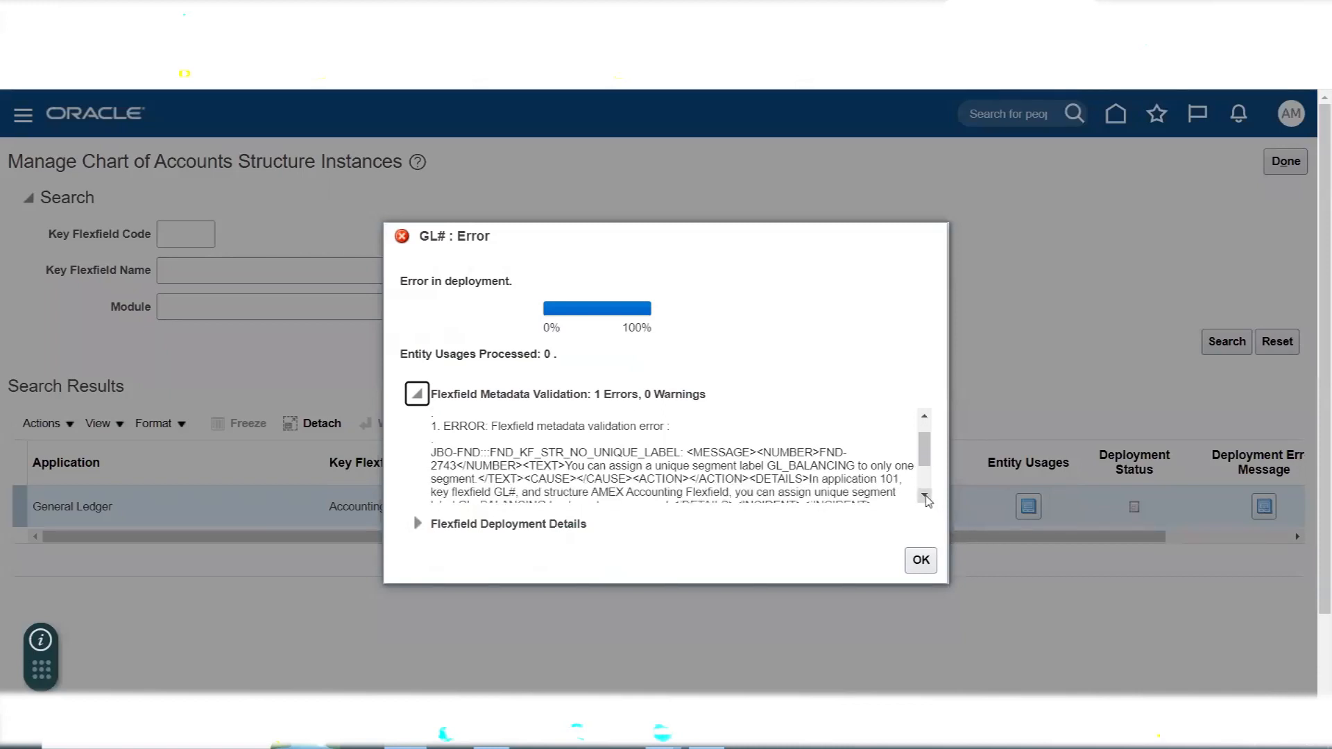
click(925, 495)
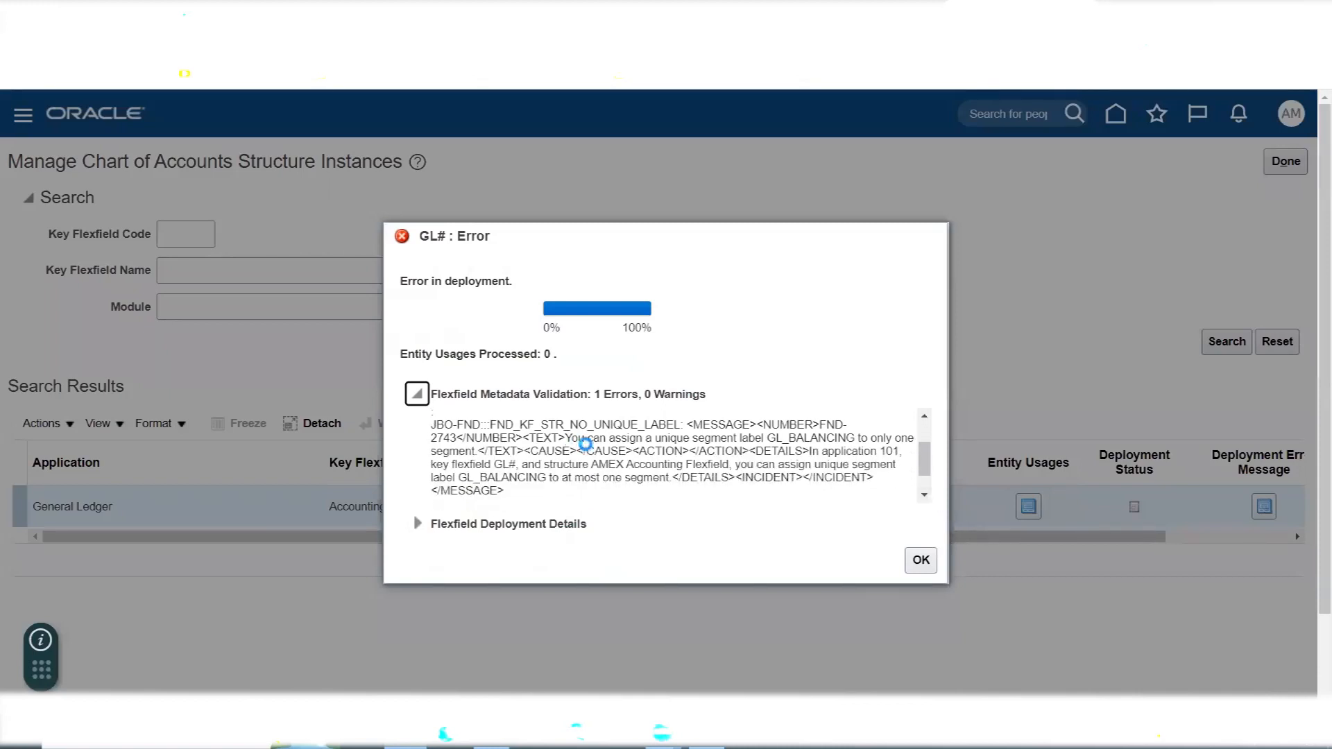
scroll(735, 447, up, 2)
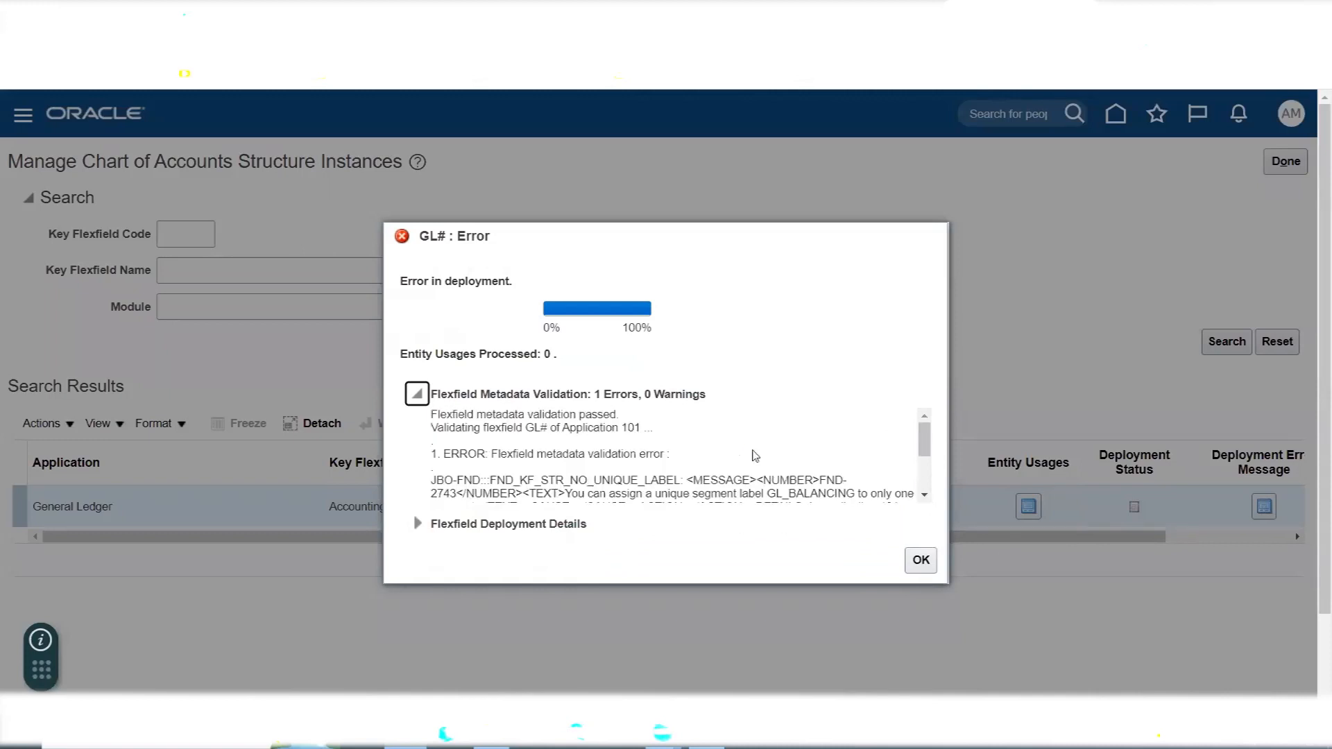
click(925, 495)
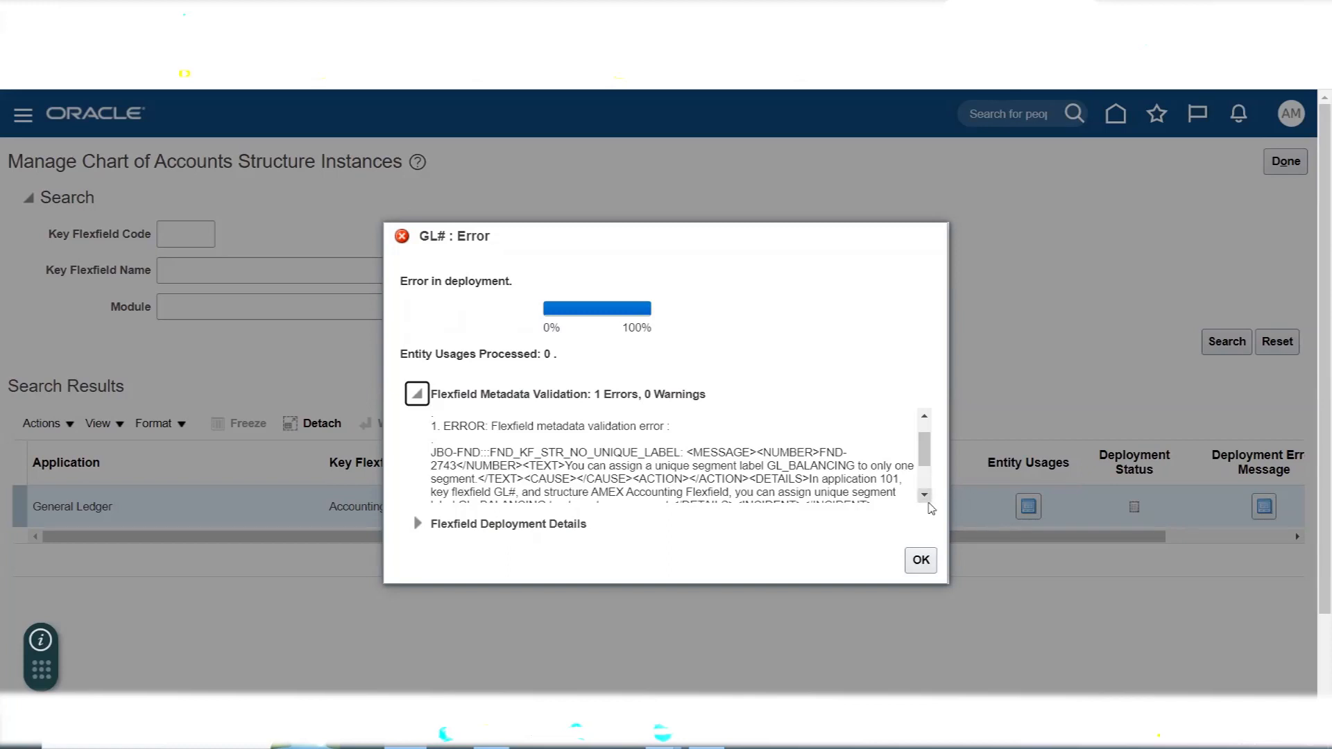
click(924, 495)
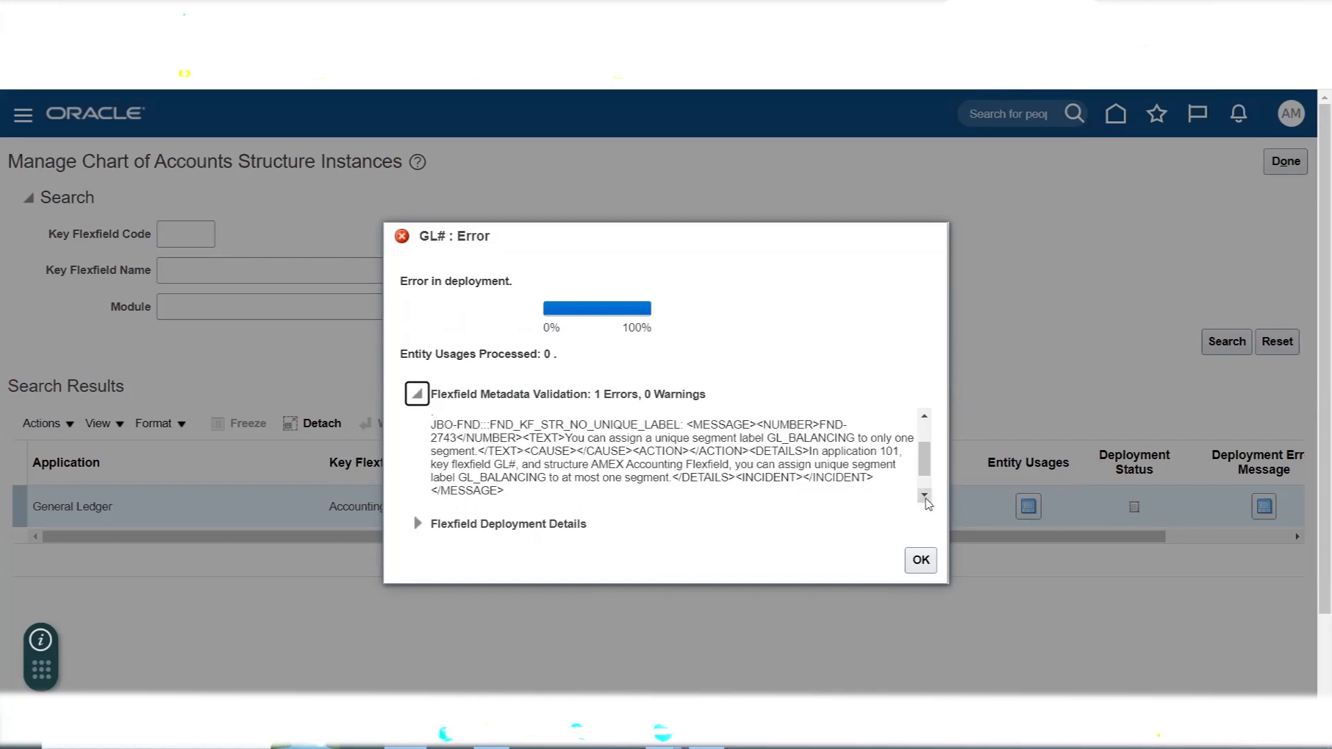
drag(767, 438, 856, 438)
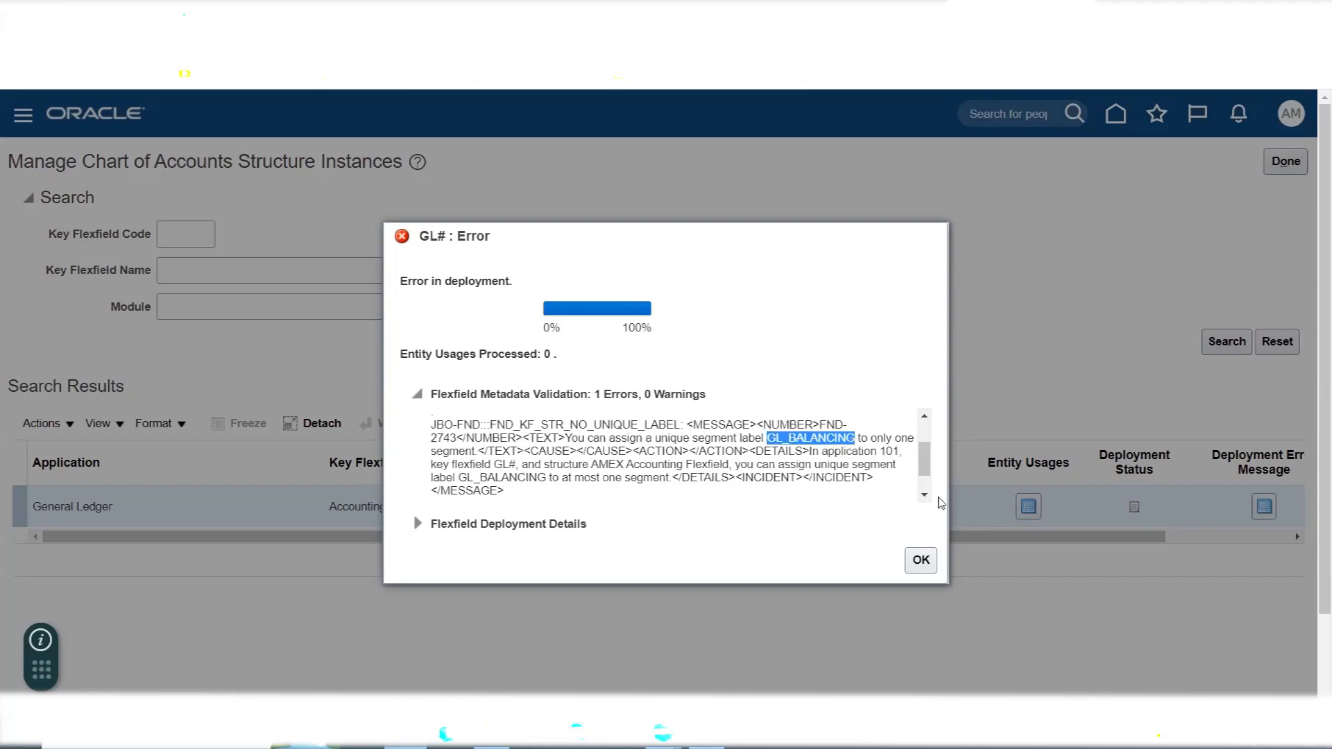
click(922, 560)
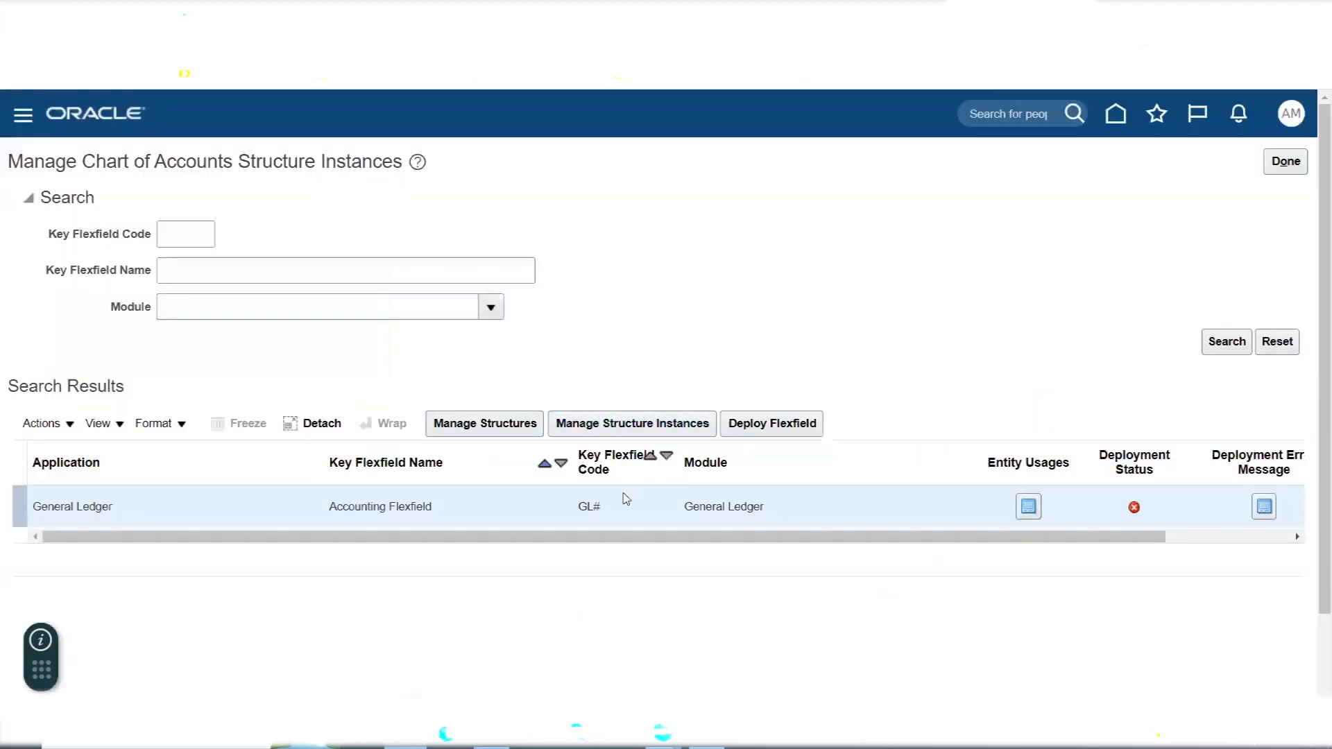
- Find the Accounting Flexfield structure by structure code AMEX and open it for editing
click(485, 423)
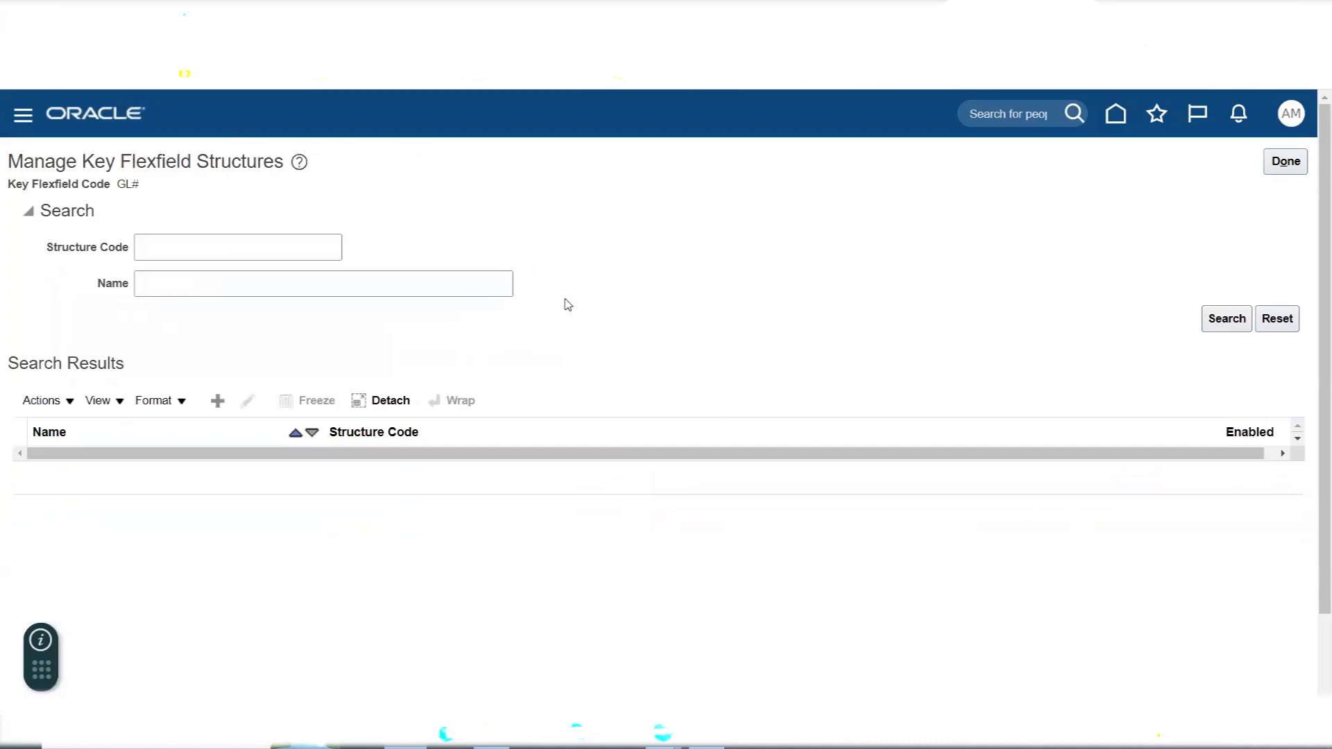
click(291, 248)
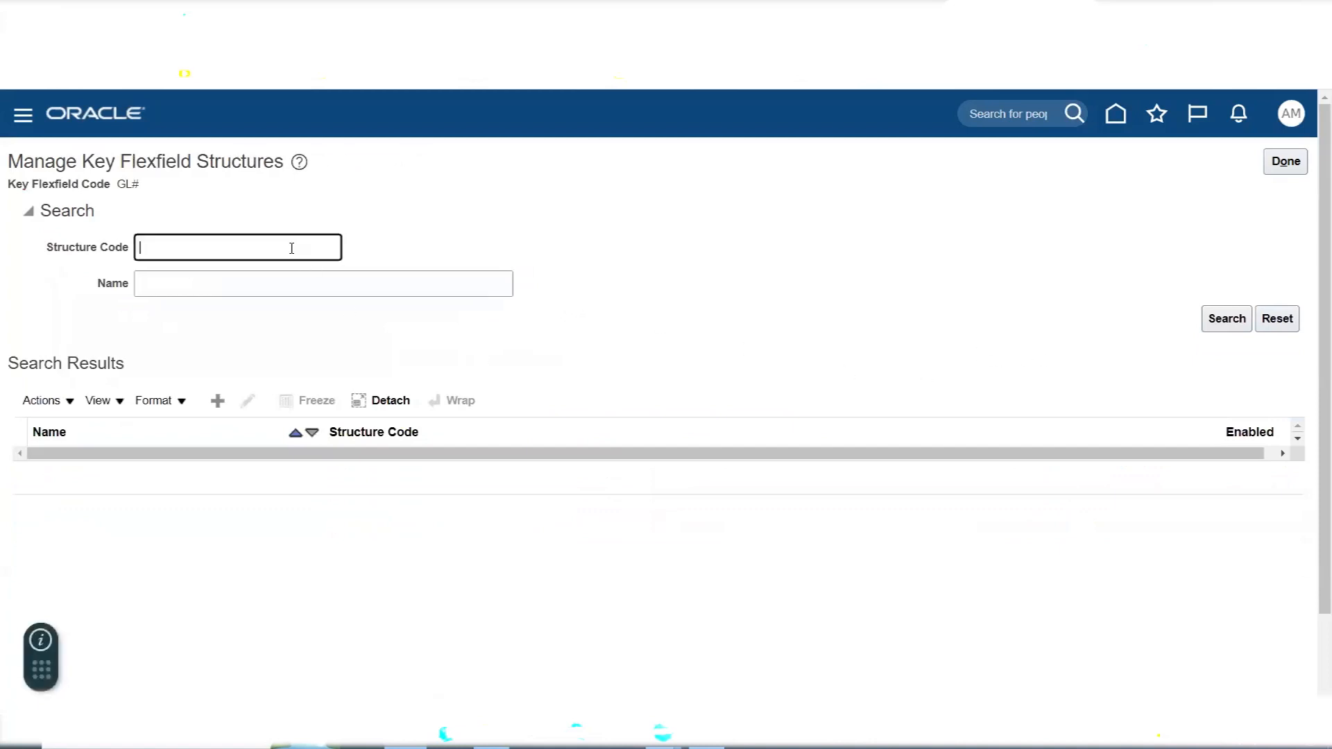
text(AMEX)
key(Return)
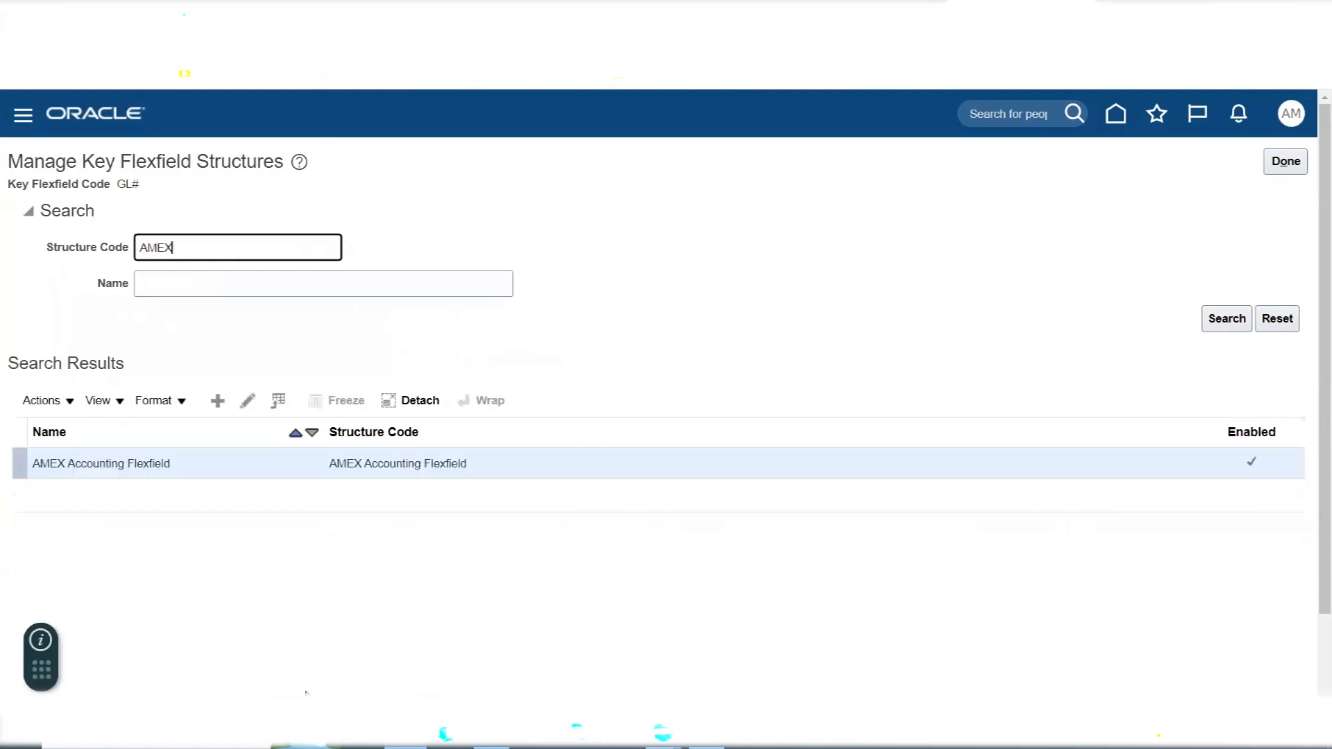
click(222, 462)
click(248, 400)
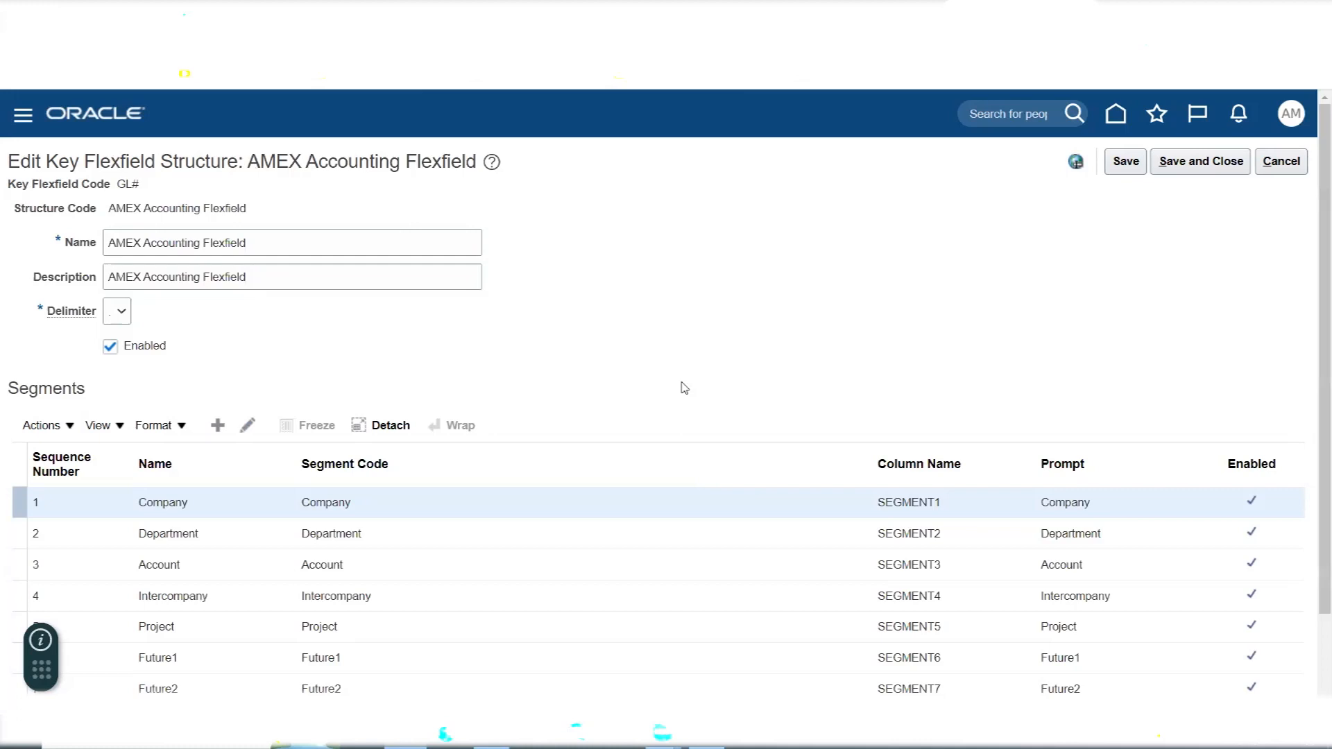
- Open the Account segment for editing and remove its Primary Balancing Segment label
scroll(680, 383, down, 2)
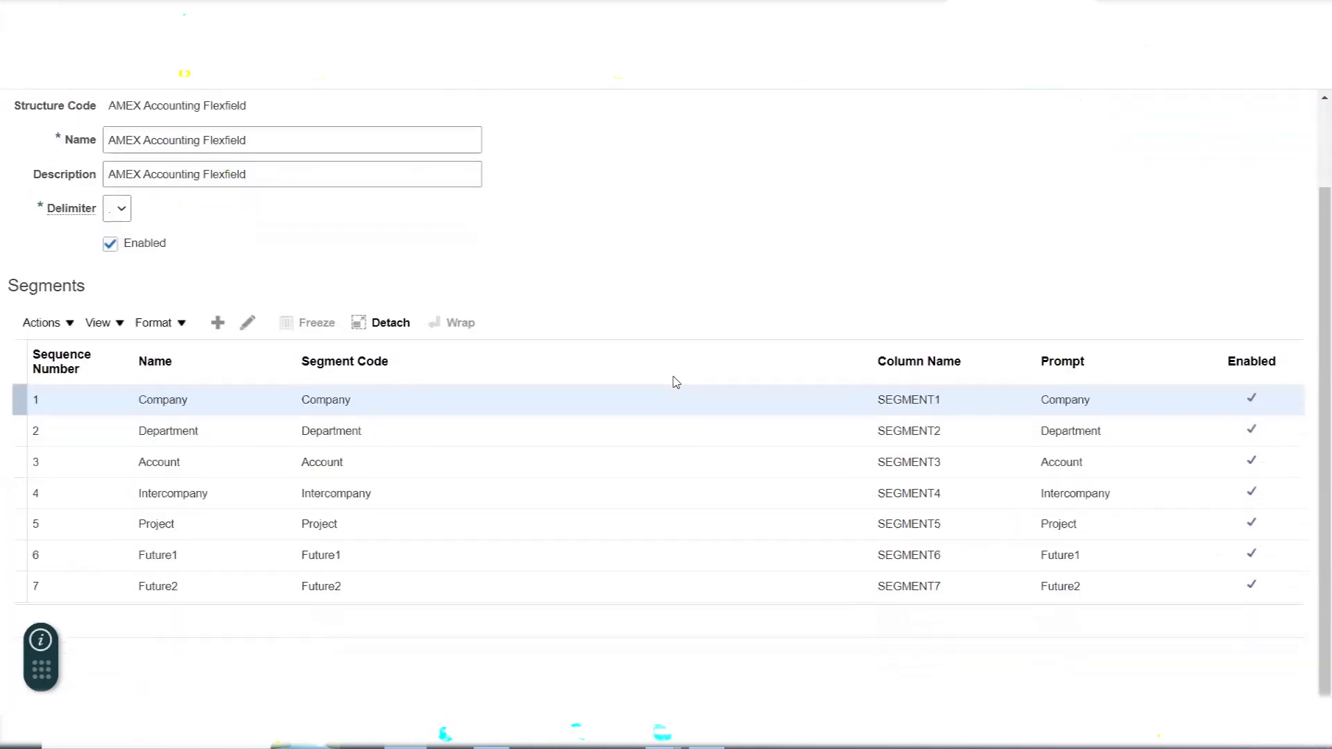
click(170, 469)
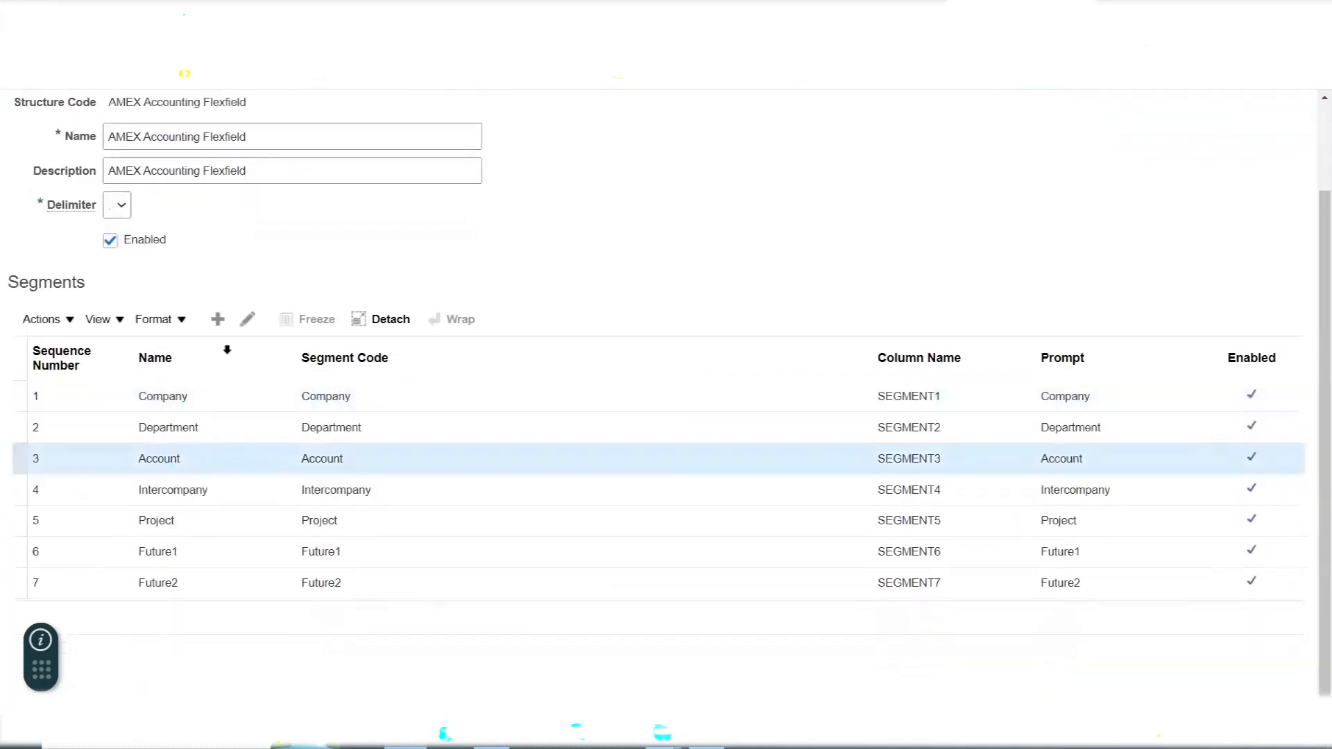
click(249, 325)
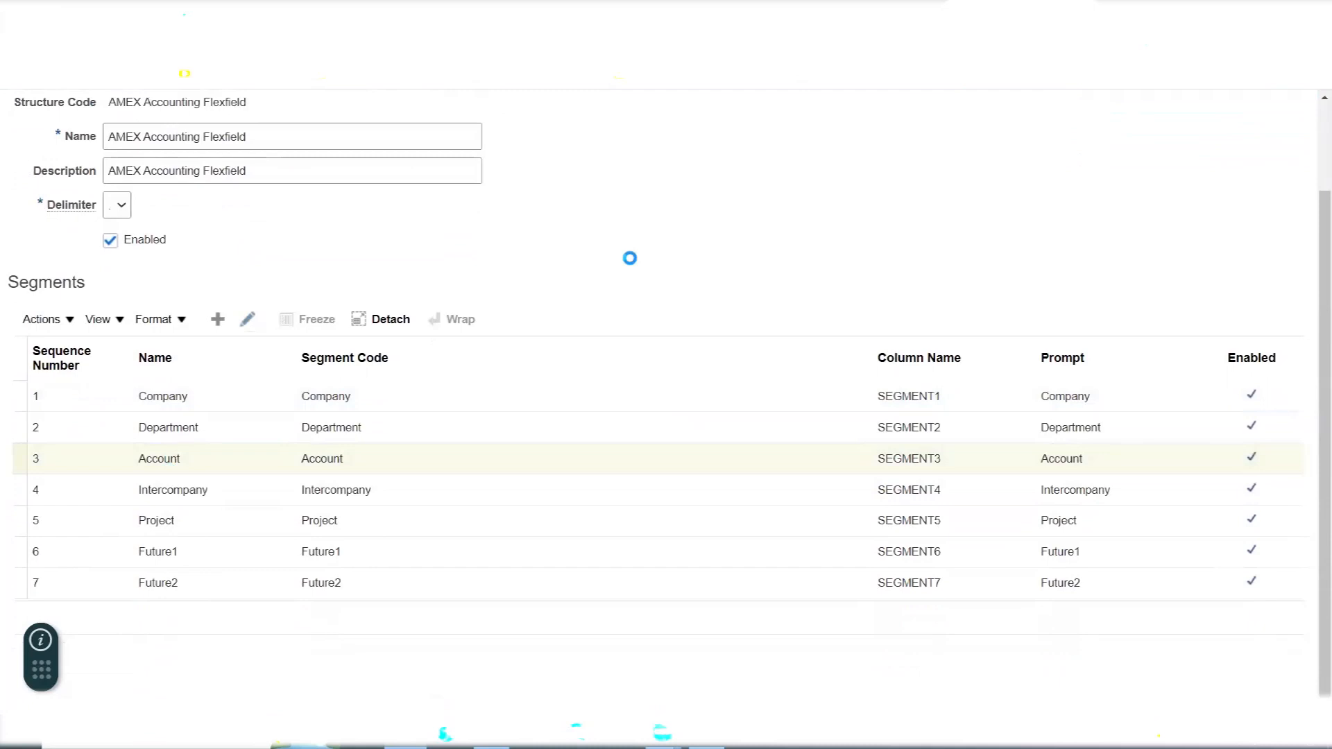
click(323, 540)
double_click(324, 541)
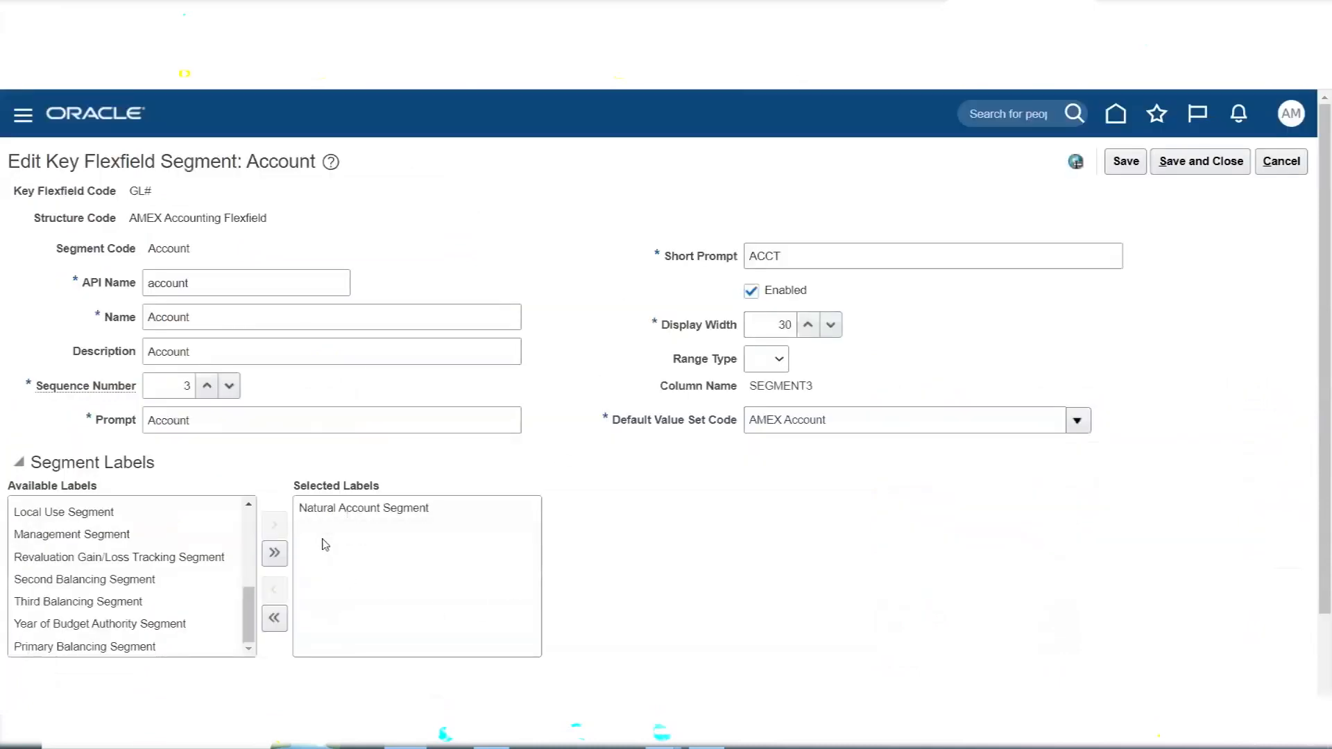
- Save and close the Account segment and the AMEX structure, and deploy the Accounting Flexfield
click(1201, 161)
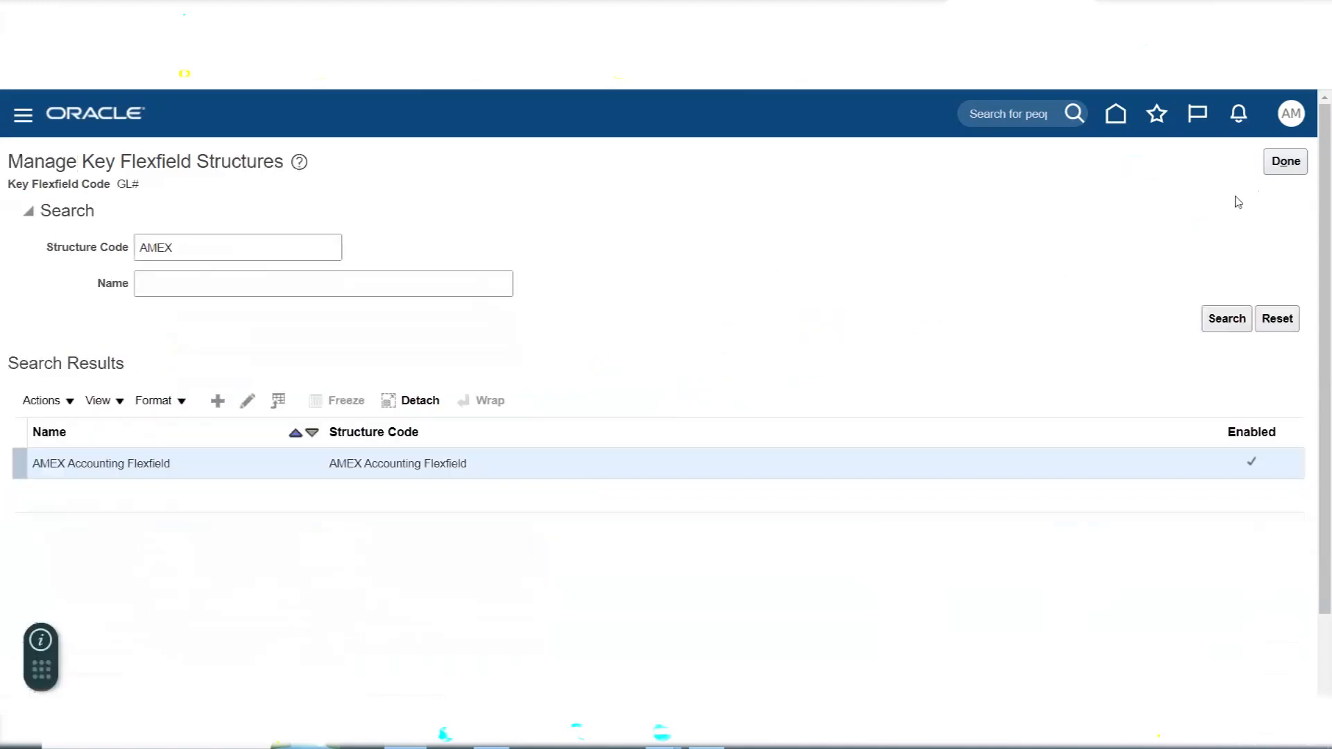
click(1274, 167)
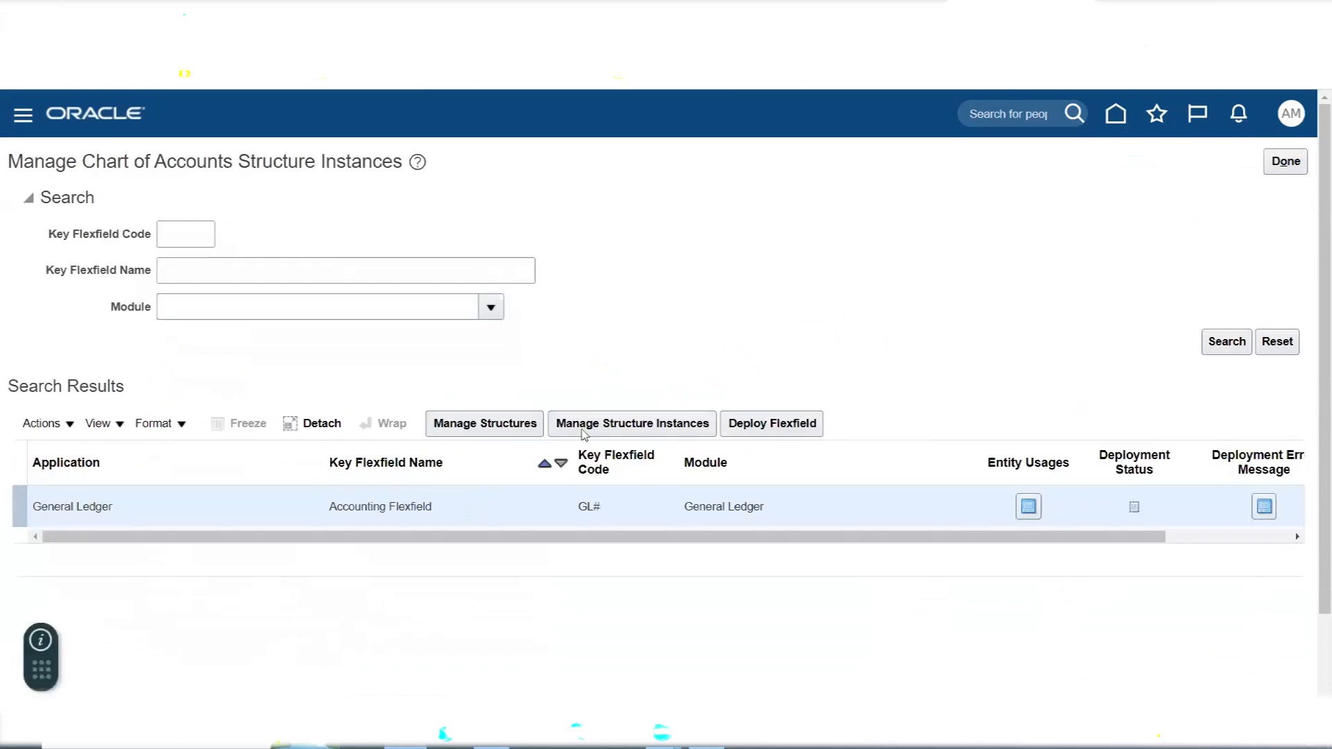
click(781, 424)
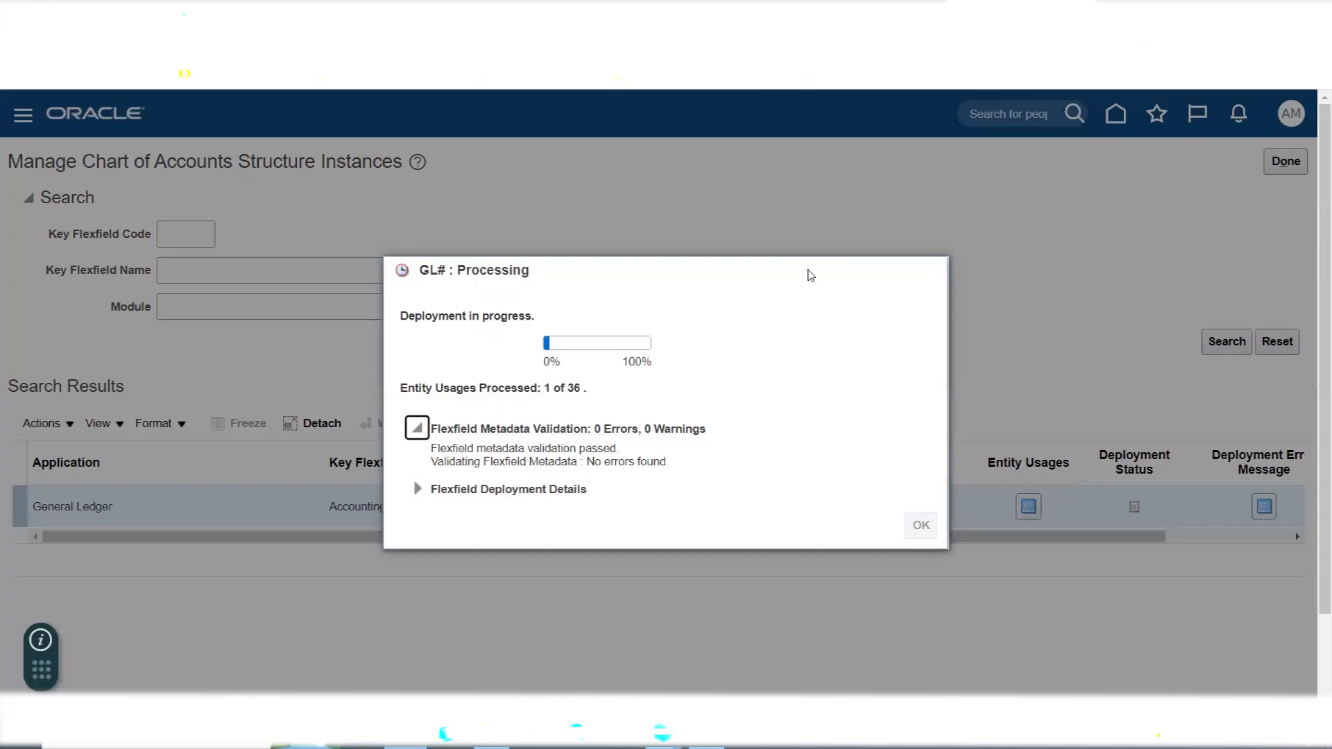
- Switch to the Excel checklist and mark Deploy Accounting Key Flexfield as Done in G196
key(alt+Tab)
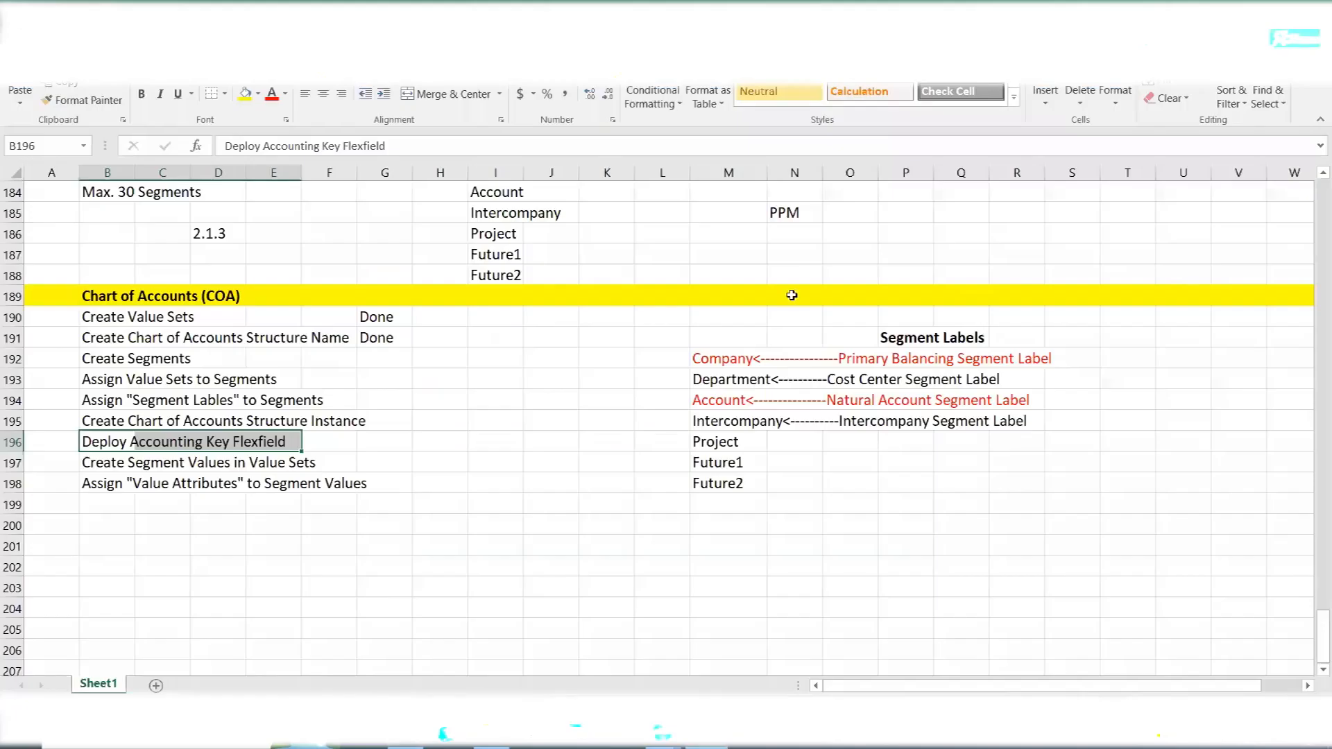
click(92, 444)
click(372, 445)
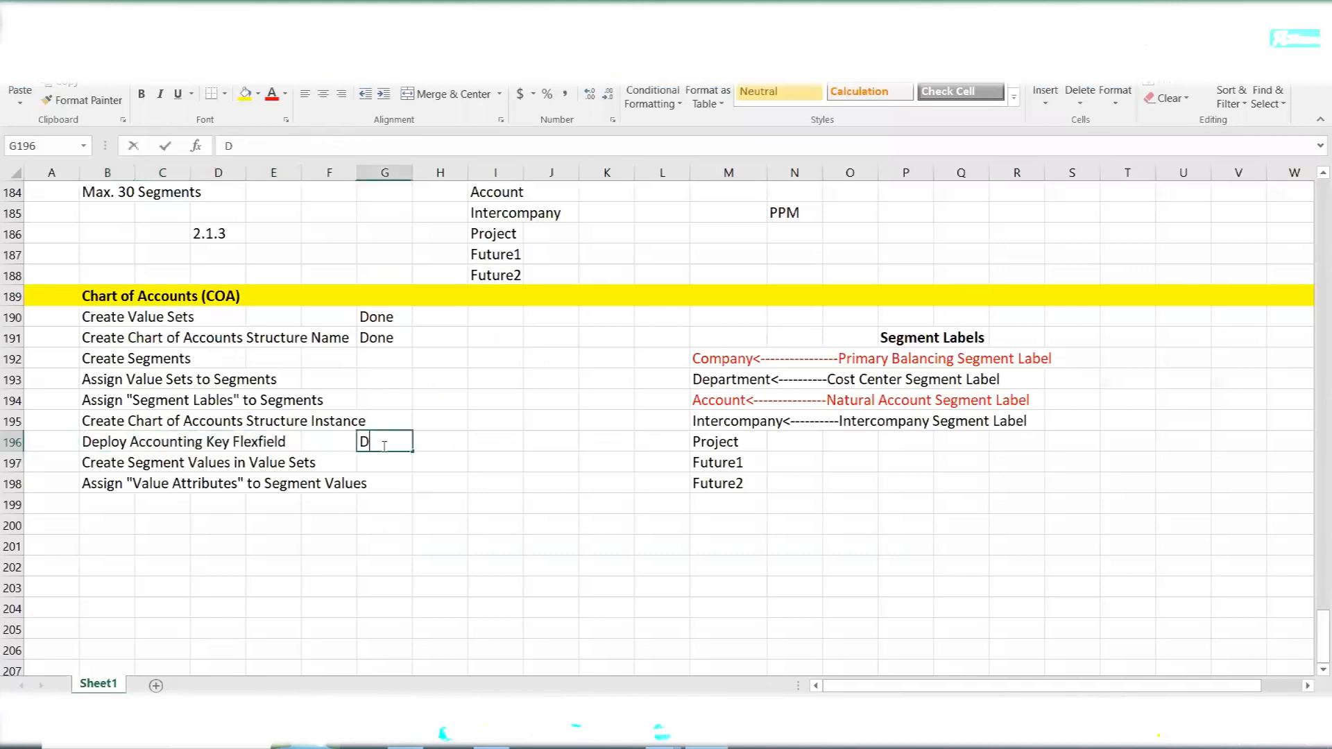
text(Done)
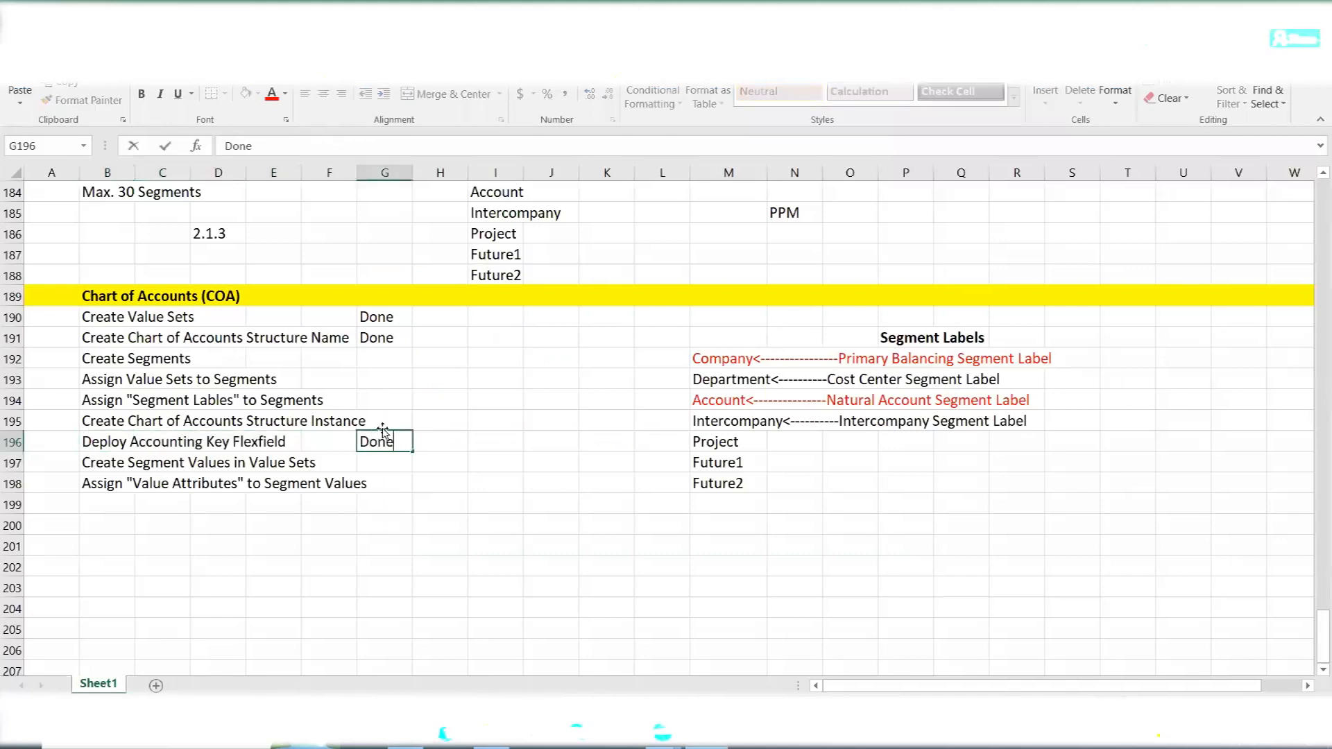
- Enter Done in G192 to G195 for creating segments, assigning value sets and segment labels, and creating the structure instance
click(399, 419)
text(Done)
click(390, 399)
text(Done)
click(385, 376)
text(Done)
click(383, 358)
text(Done)
key(Tab)
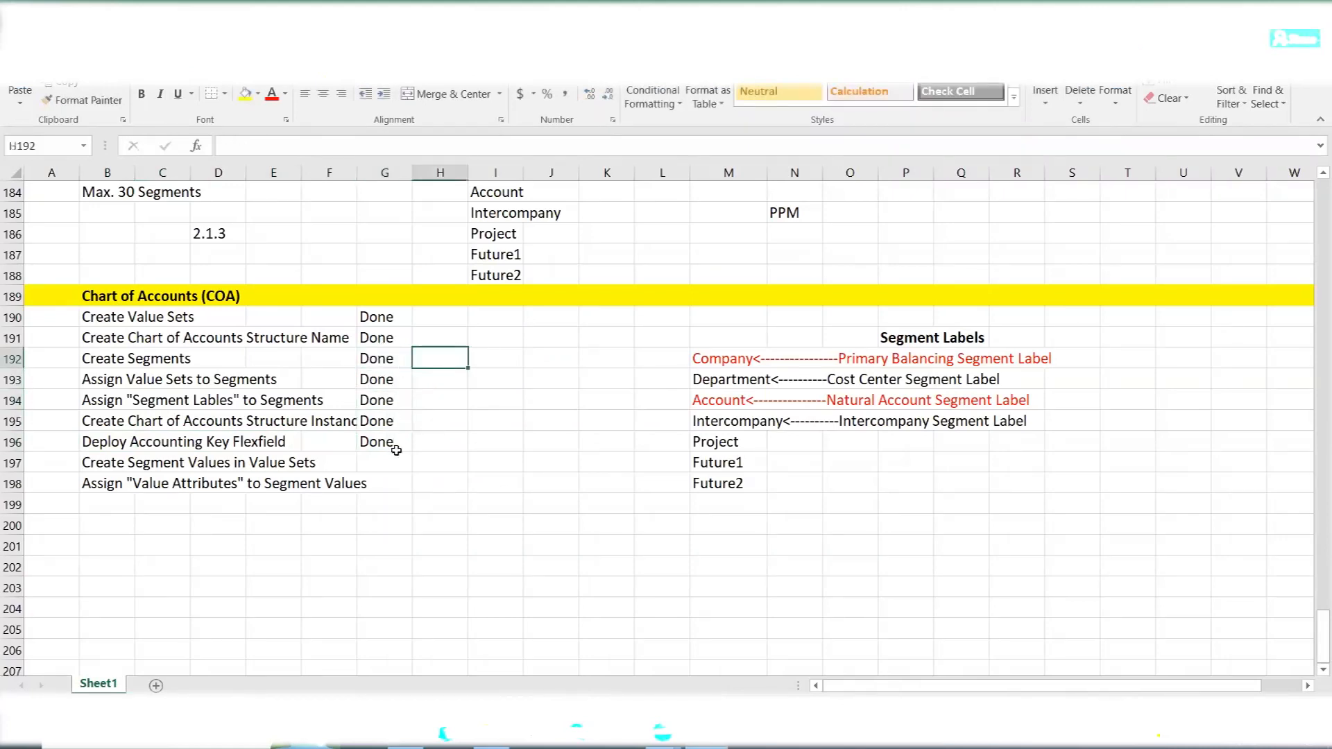
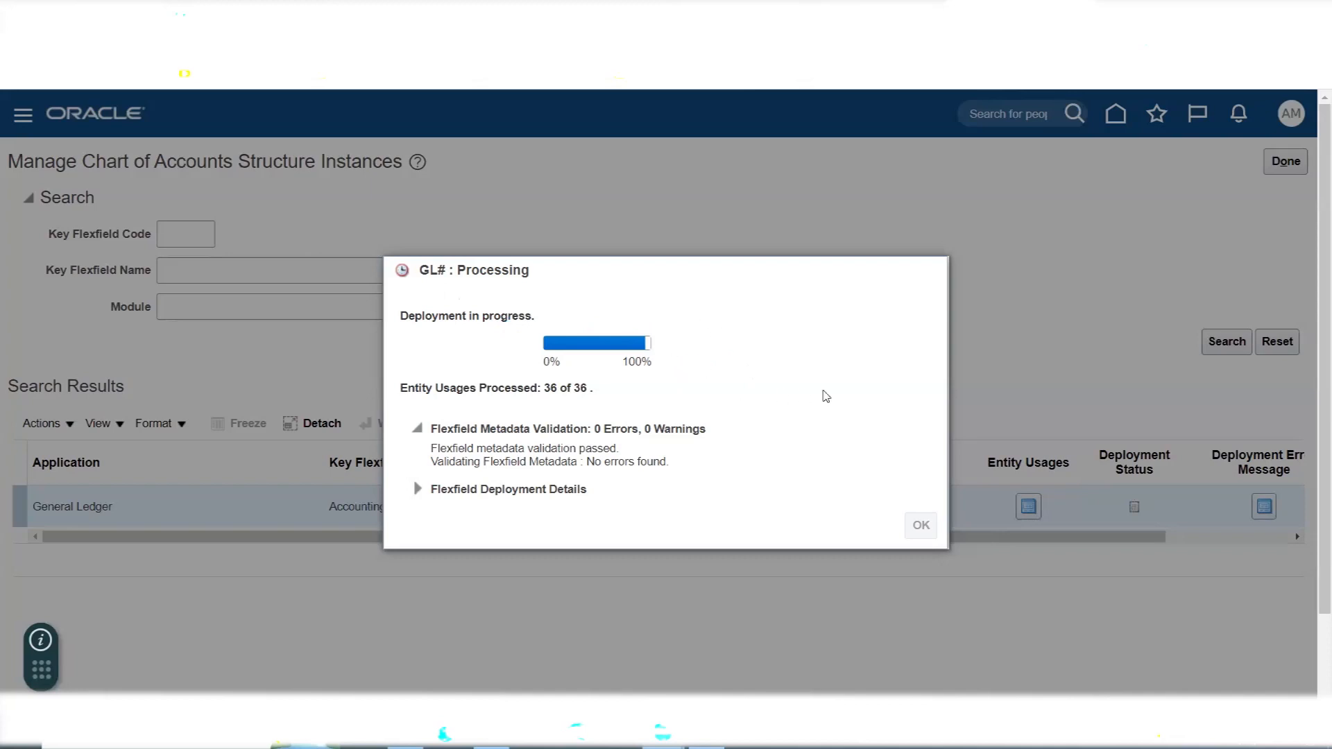
- Check the flexfield deployment progress in Oracle Fusion, and review the remaining segment value tasks in rows 197 and 198 of the Excel checklist
key(alt+Tab)
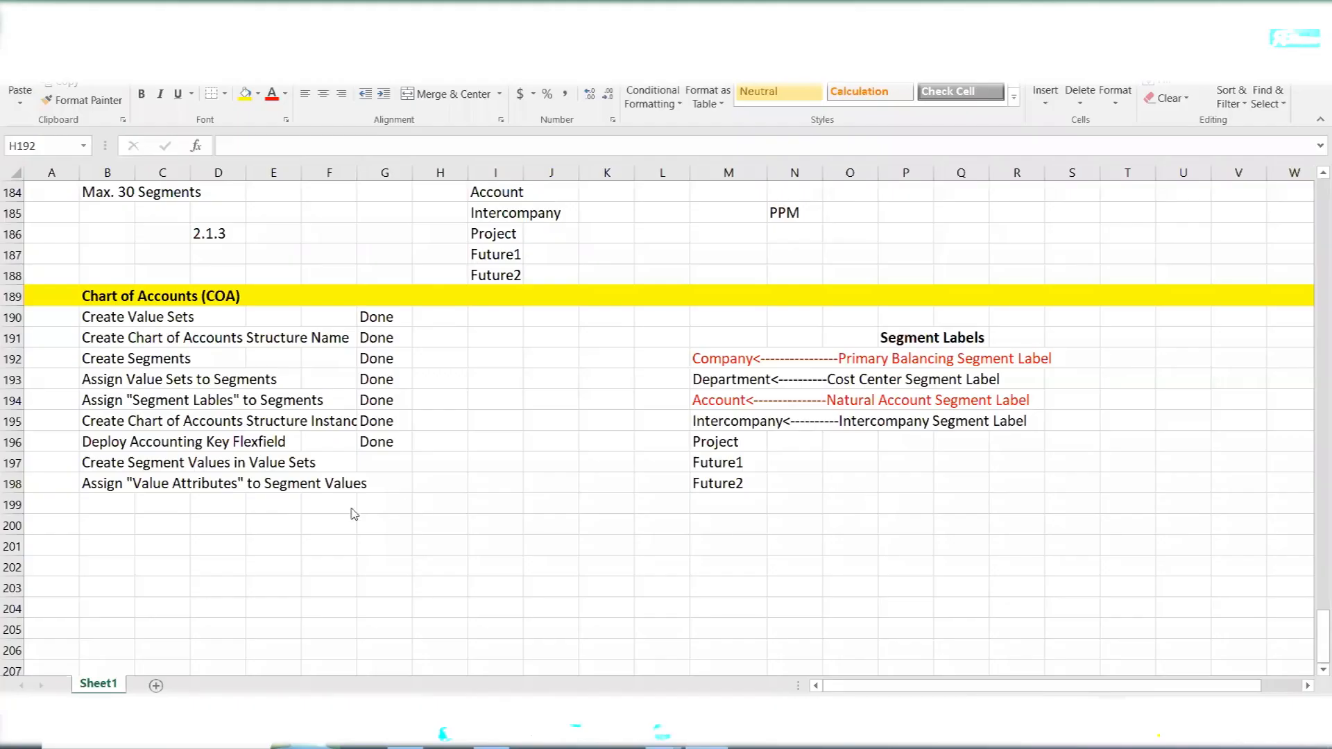
key(alt+Tab)
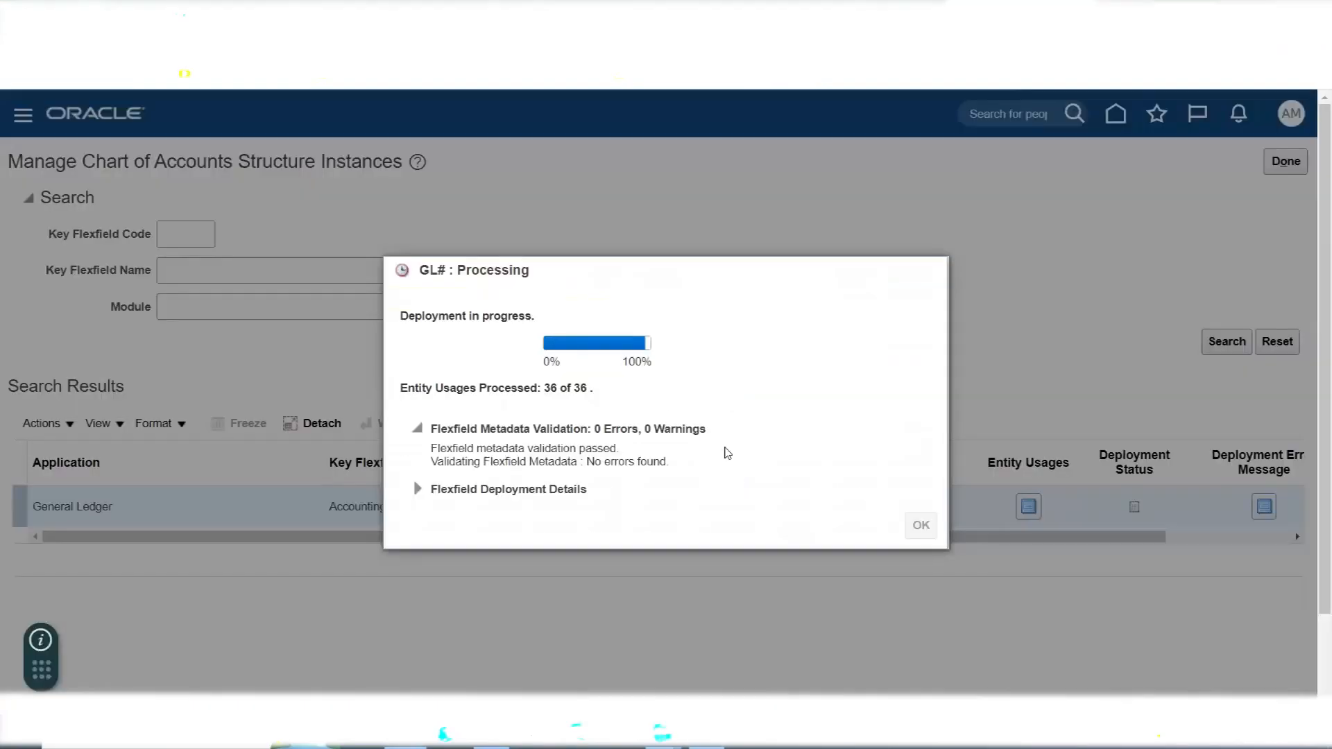
key(alt+Tab)
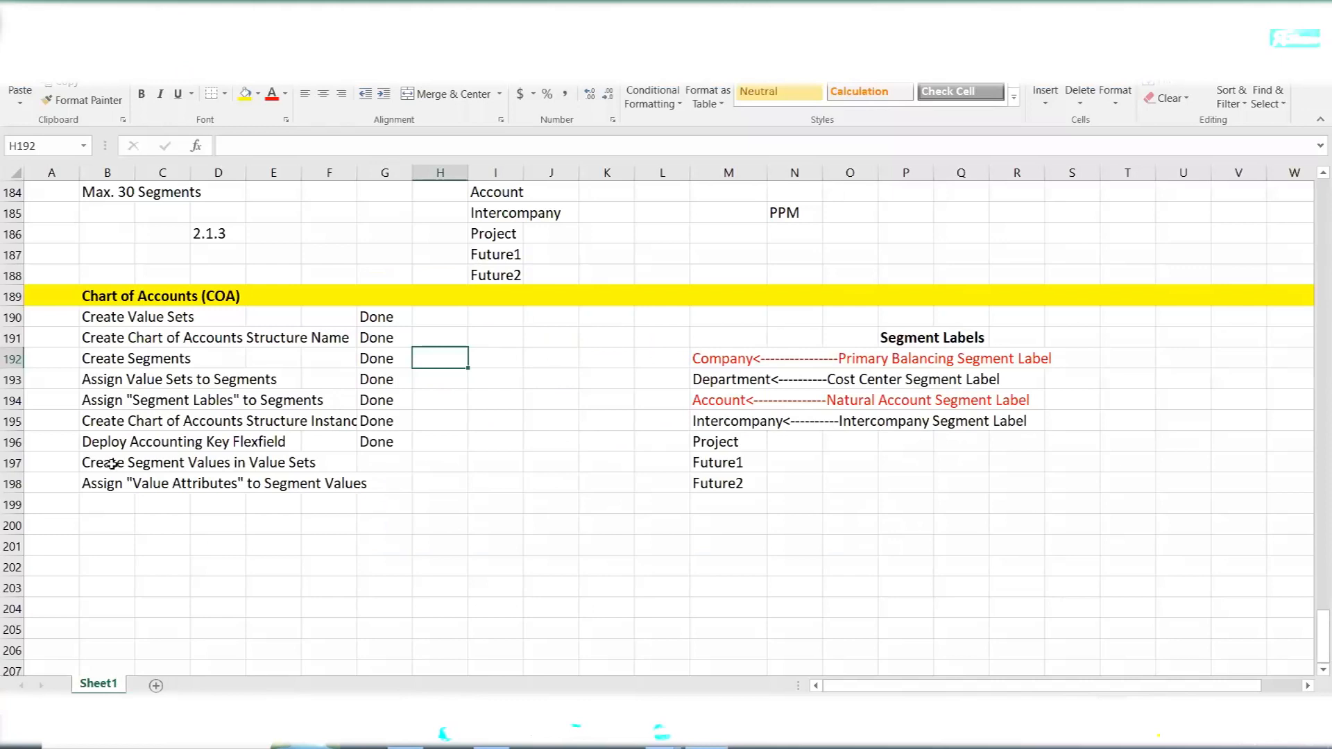
drag(104, 463, 315, 459)
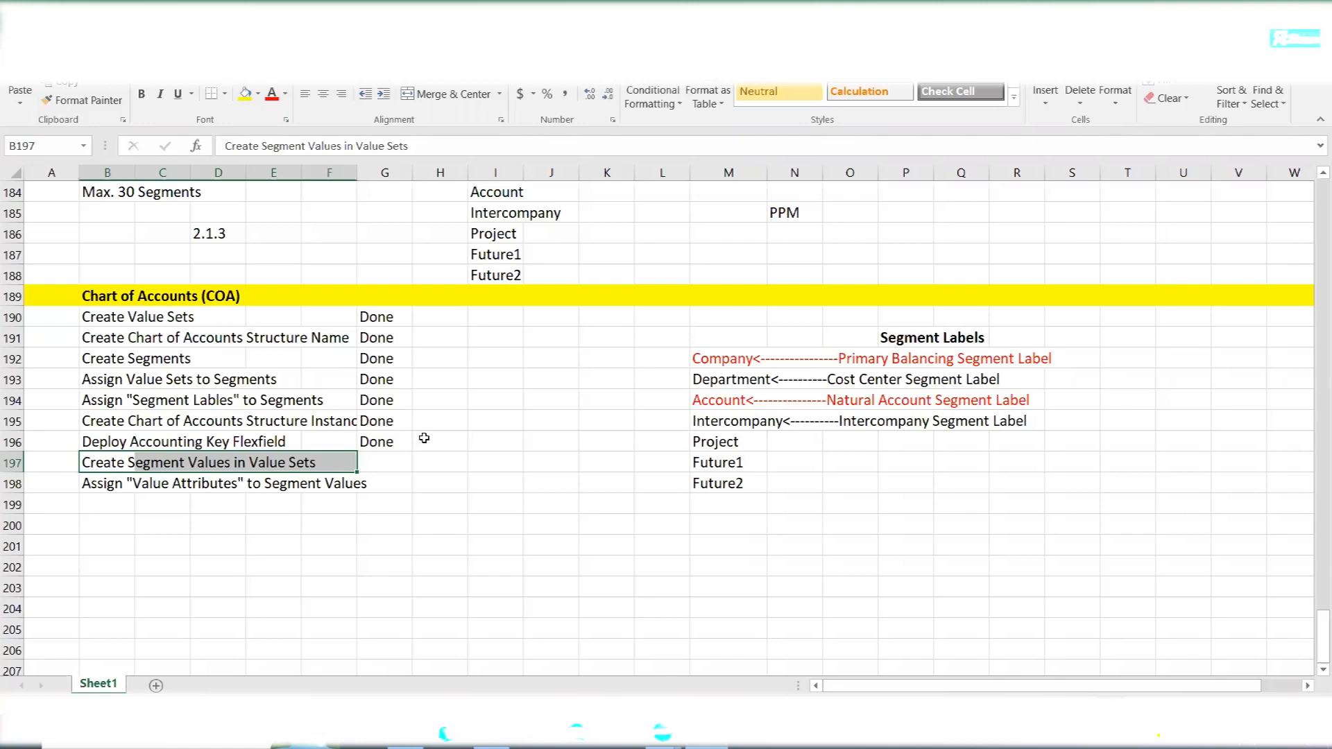
click(427, 436)
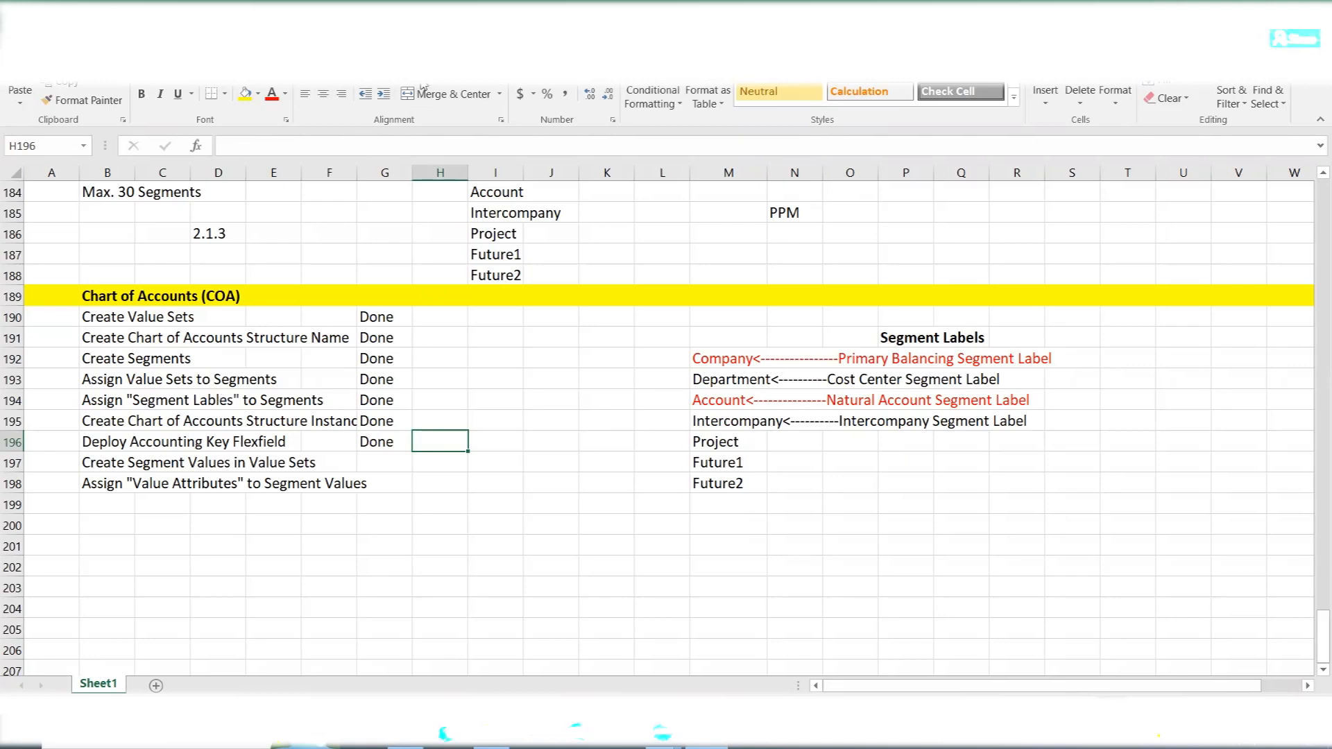
click(423, 87)
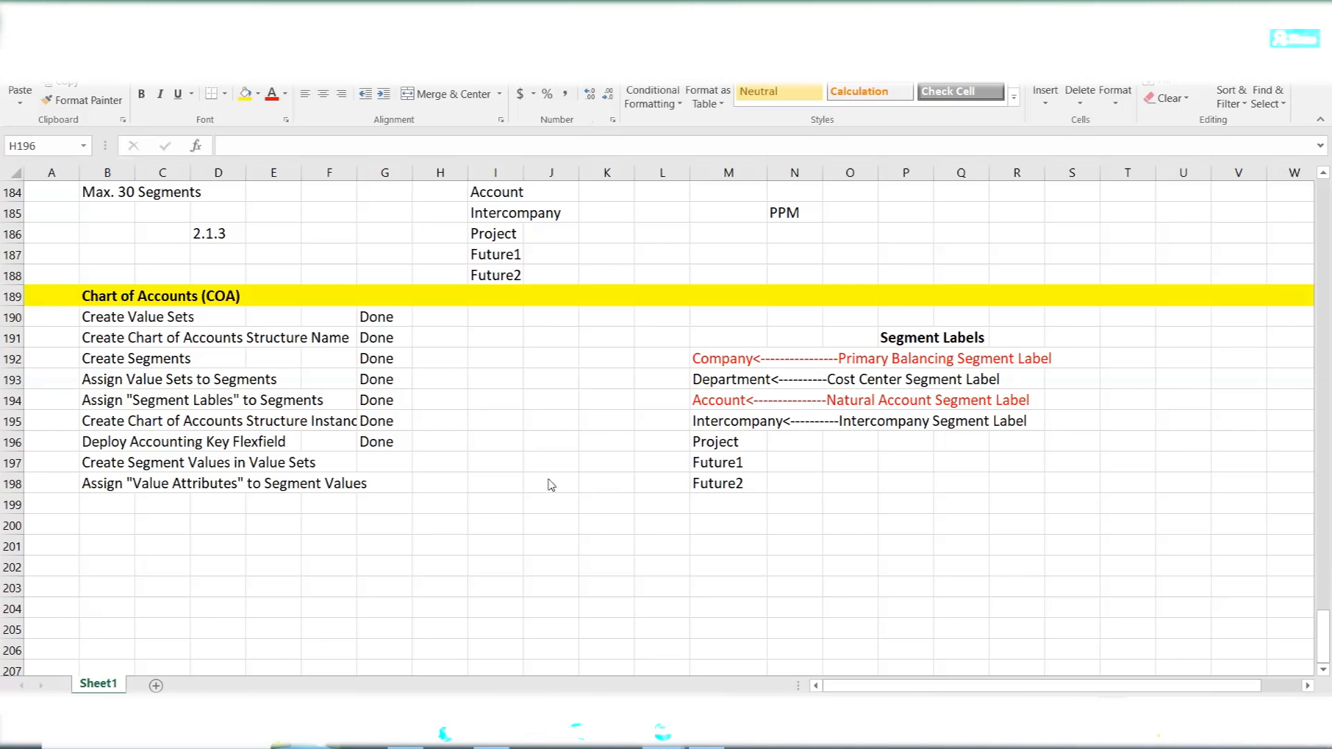
click(395, 484)
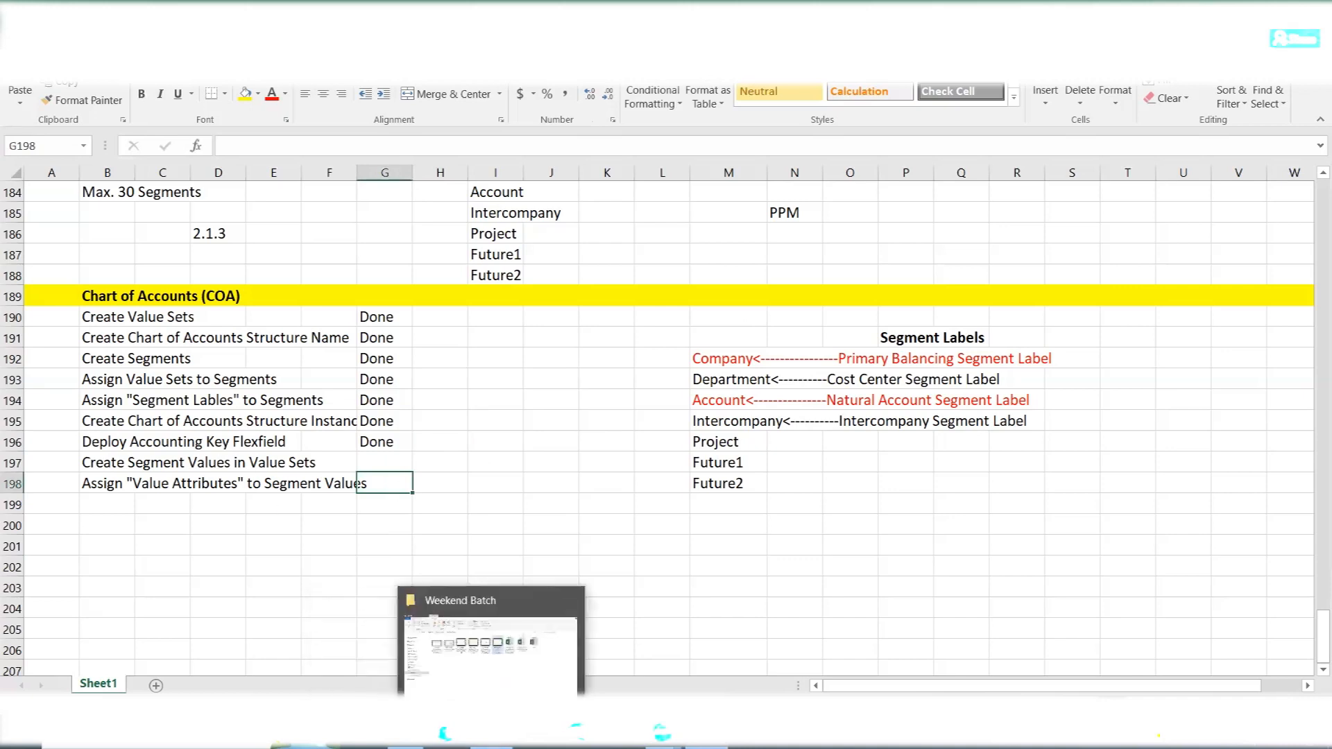
- Switch to the Weekend Batch folder in File Explorer, review the session recordings, and return to the Excel checklist
click(525, 683)
click(376, 427)
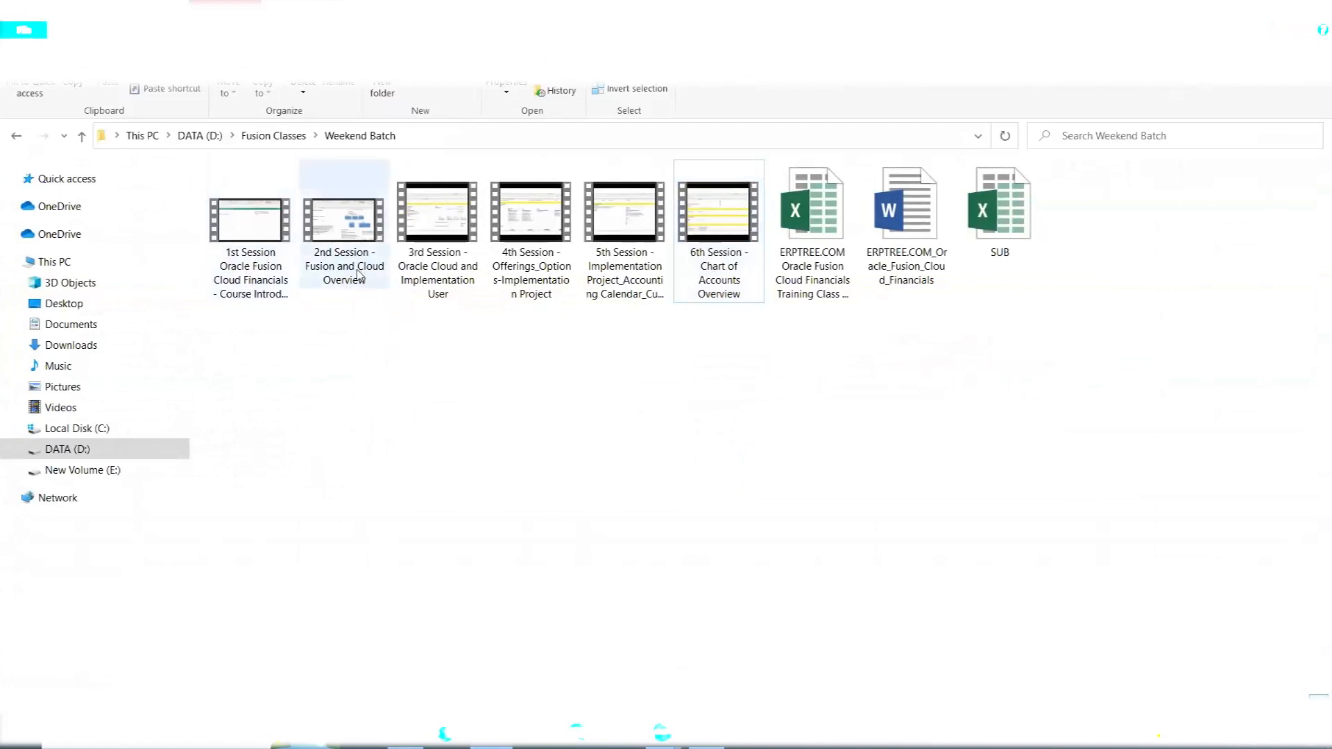
mouse_move(359, 275)
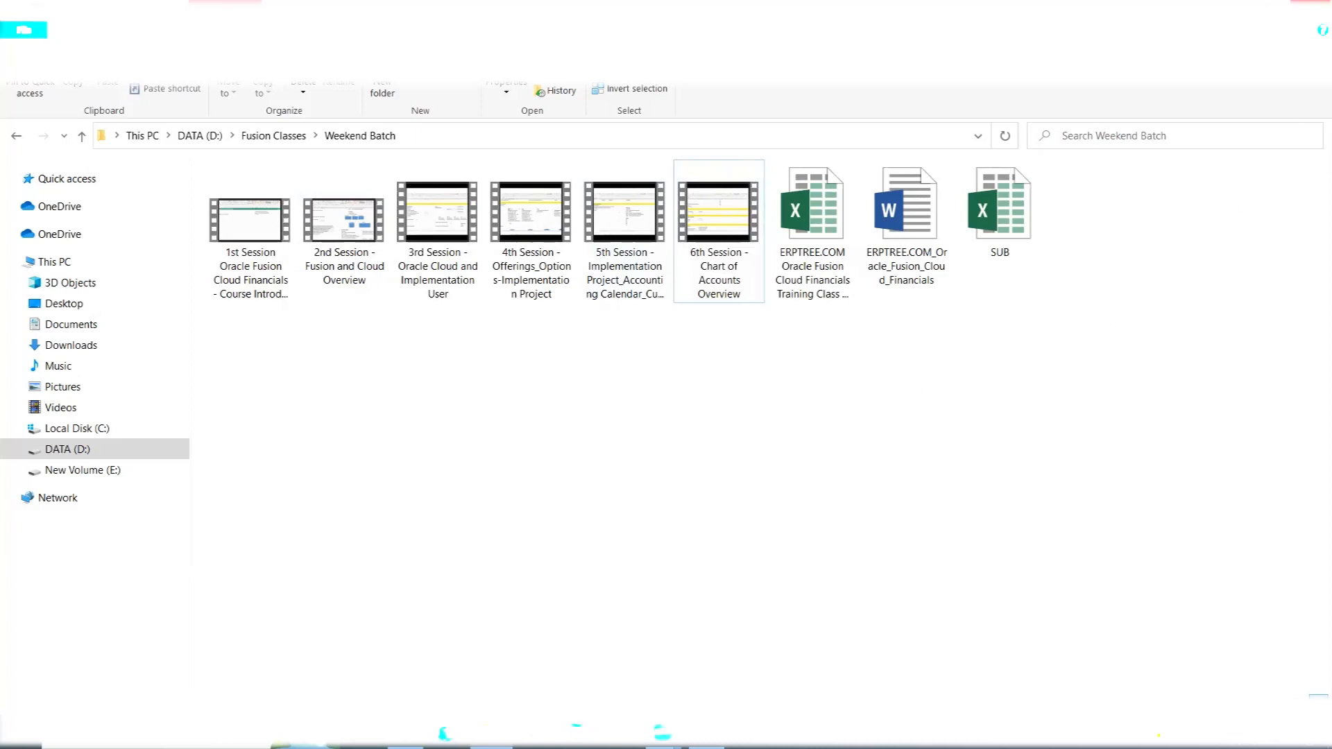
click(1311, 2)
click(557, 547)
click(358, 545)
click(109, 550)
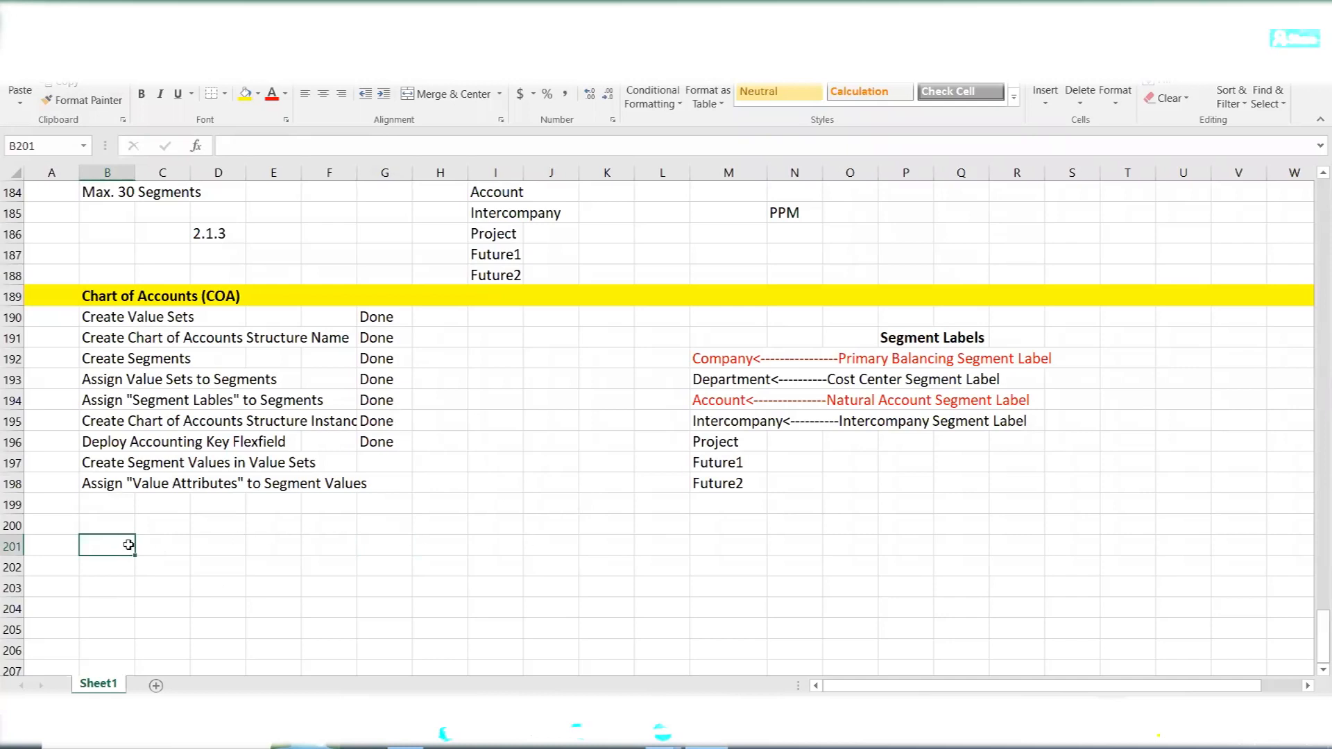
click(119, 526)
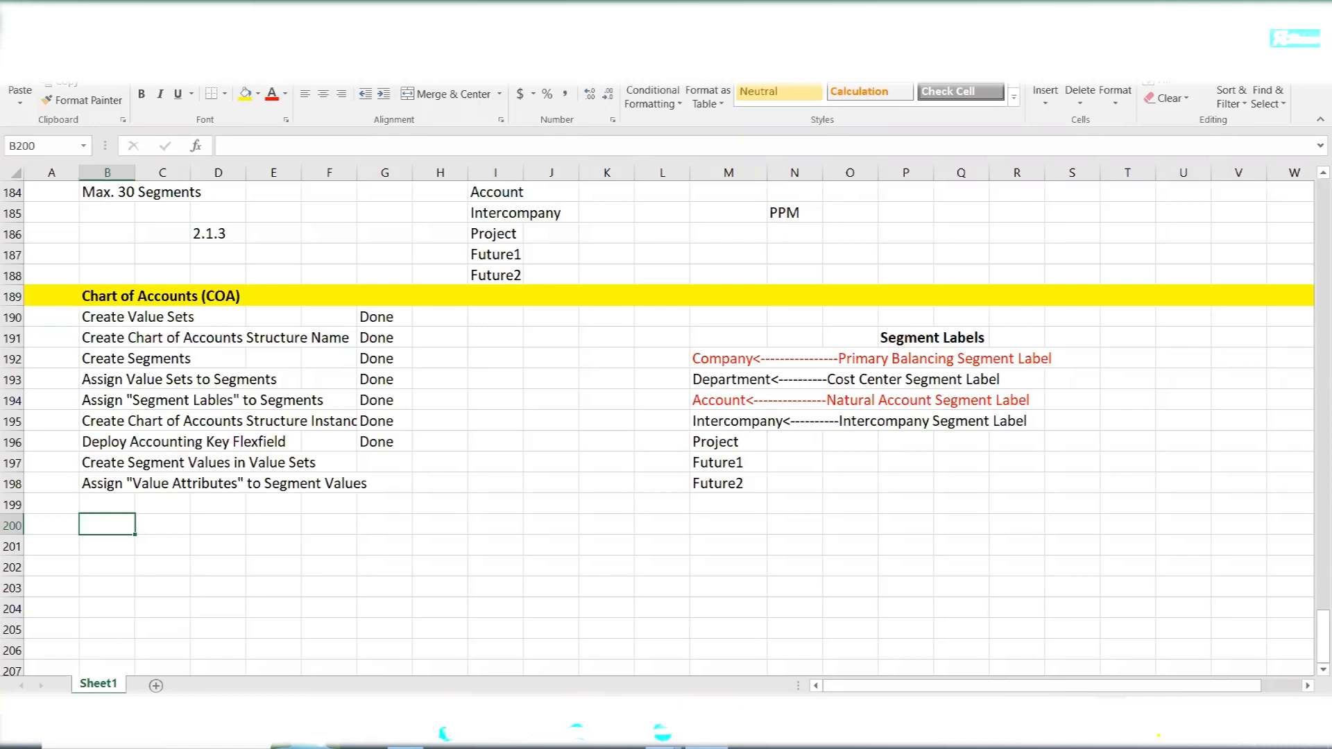
click(663, 736)
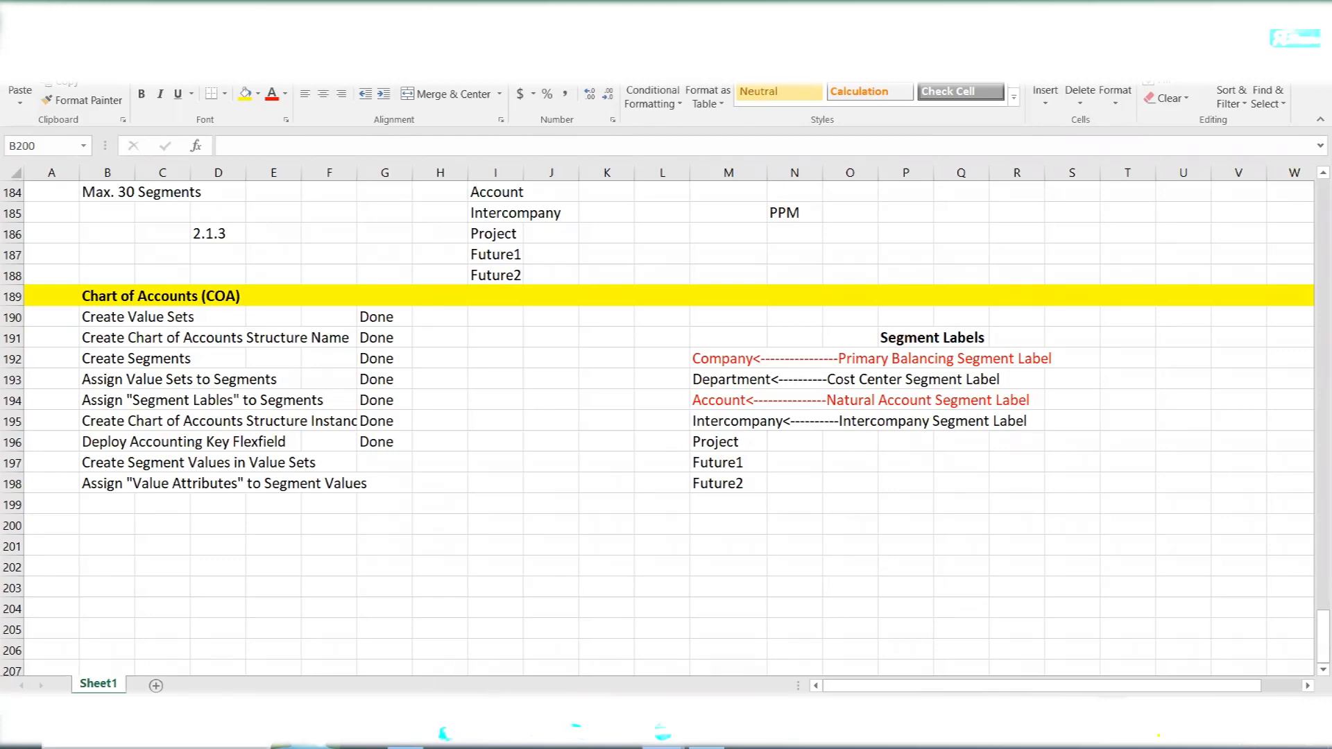
- Enter the first pair of people's names, separated by a hyphen, in C204 below the checklist
click(147, 608)
text(Delip)
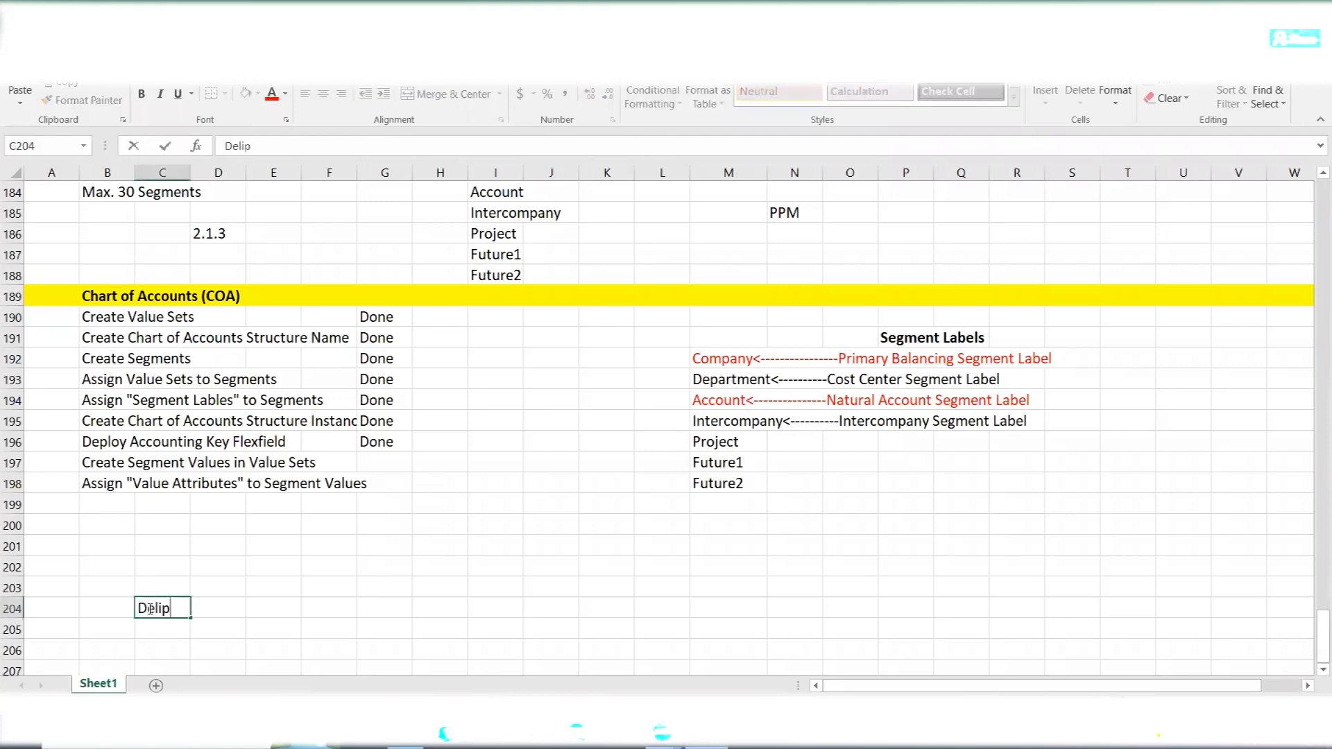
key(BackSpace)
key(BackSpace)
key(BackSpace)
key(BackSpace)
text(ilip - sa)
key(BackSpace)
key(BackSpace)
text(Saida)
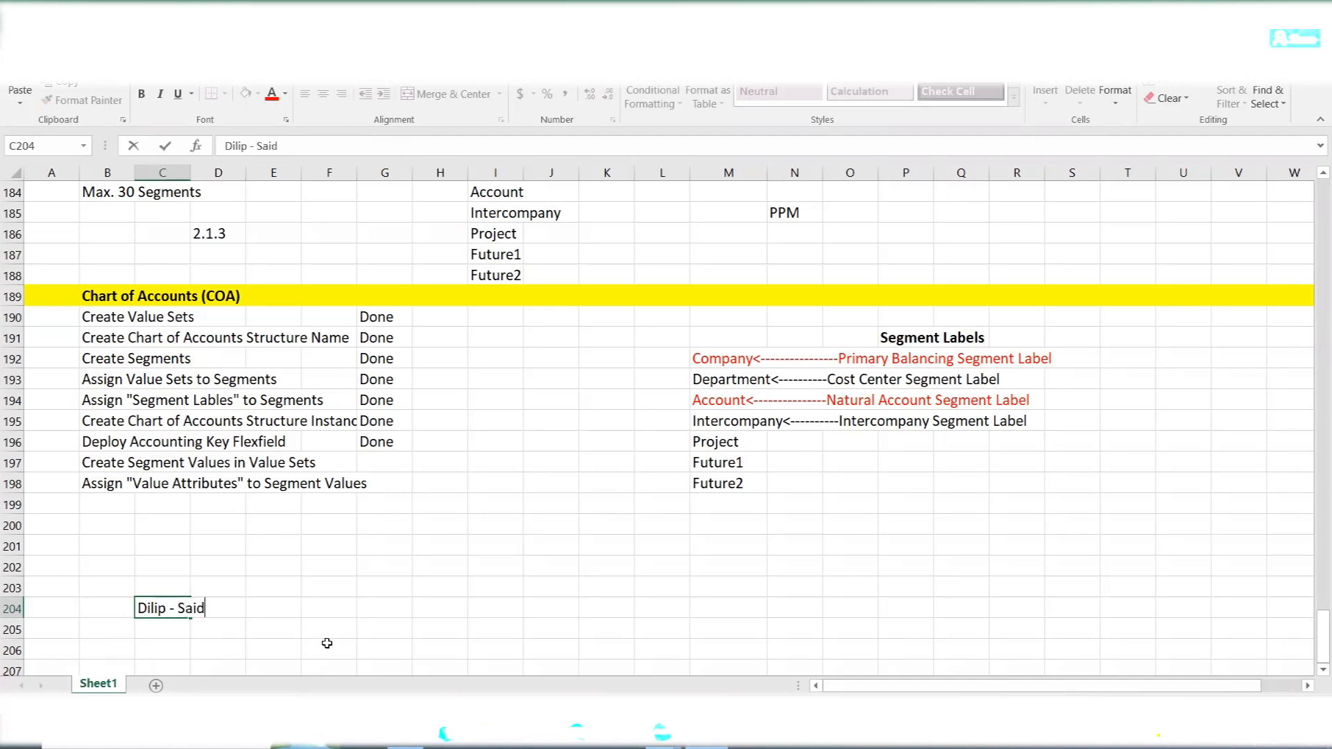
click(154, 628)
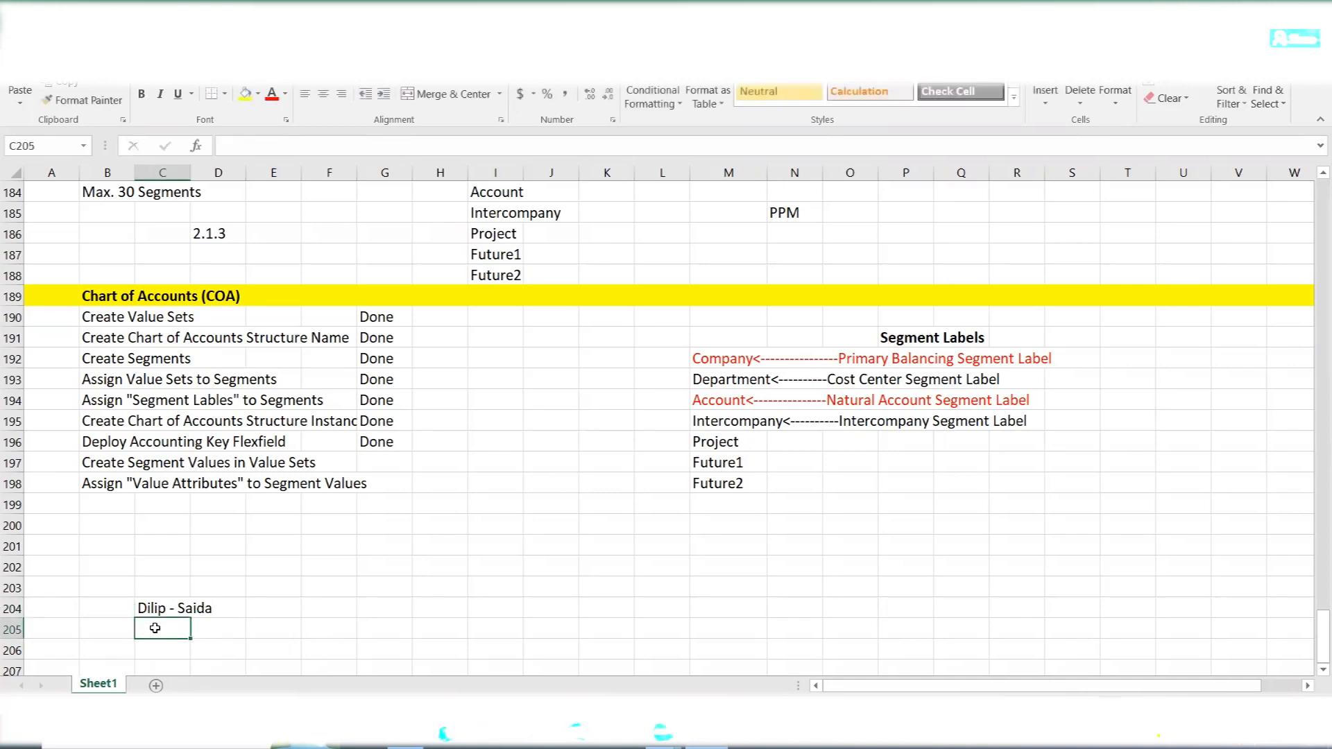
- Enter the second pair of people's names, separated by a hyphen, in C205
text(Rah)
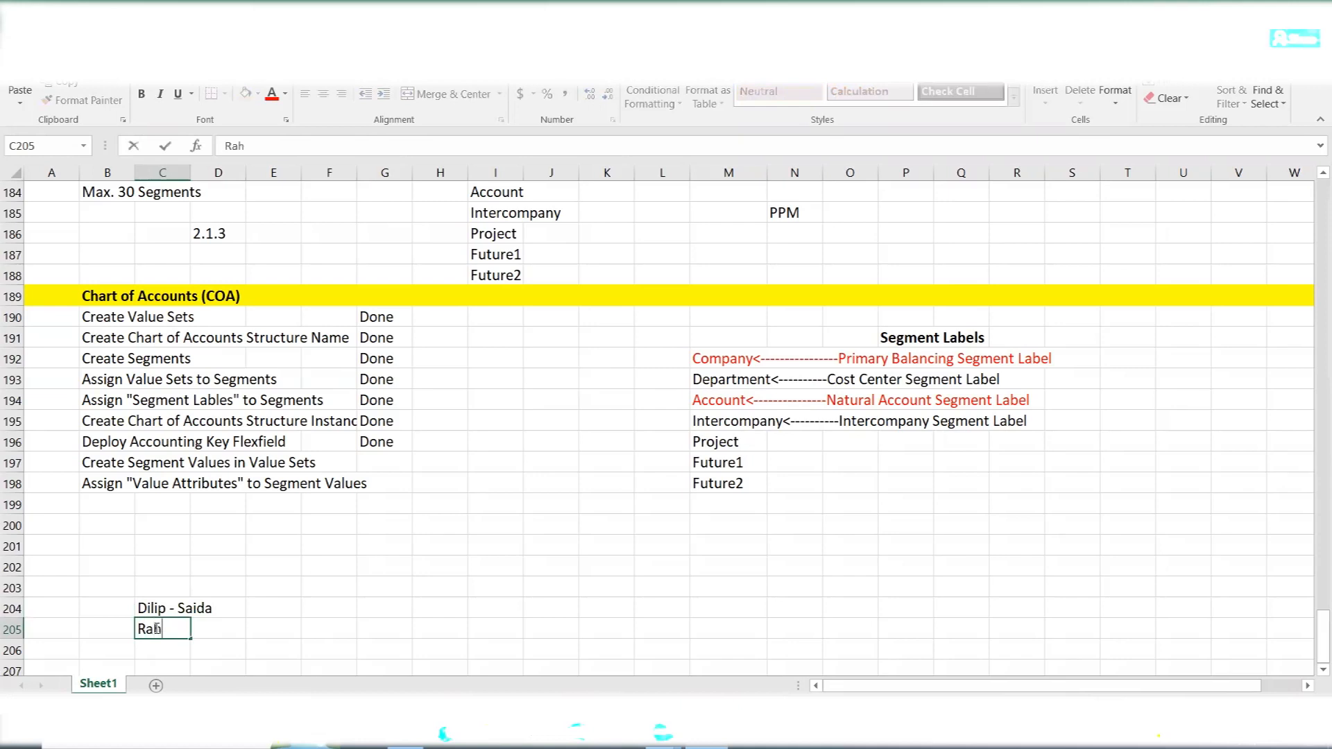
text(ul - Saida)
click(145, 593)
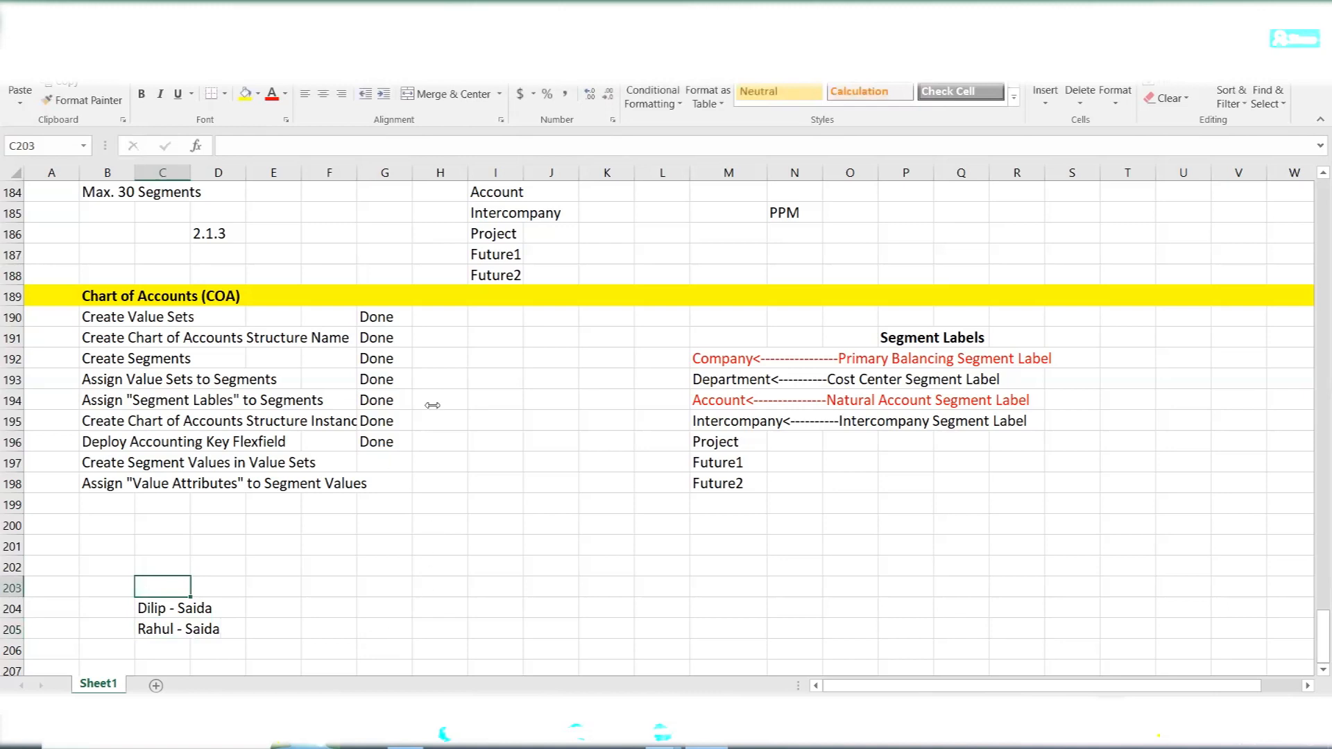
- Add the third pair of people's names, separated by a hyphen, in C206
click(184, 650)
scroll(326, 618, down, 2)
text(Ashish - Mounica)
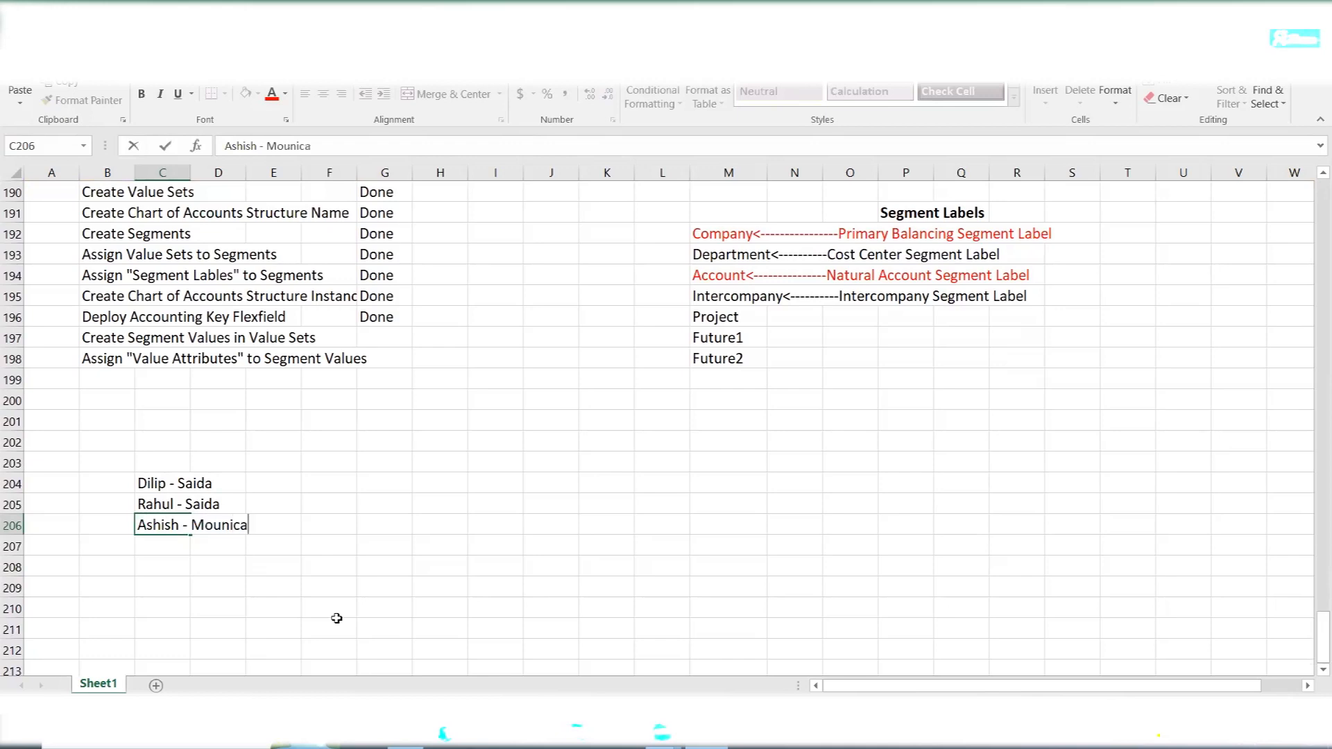
click(154, 545)
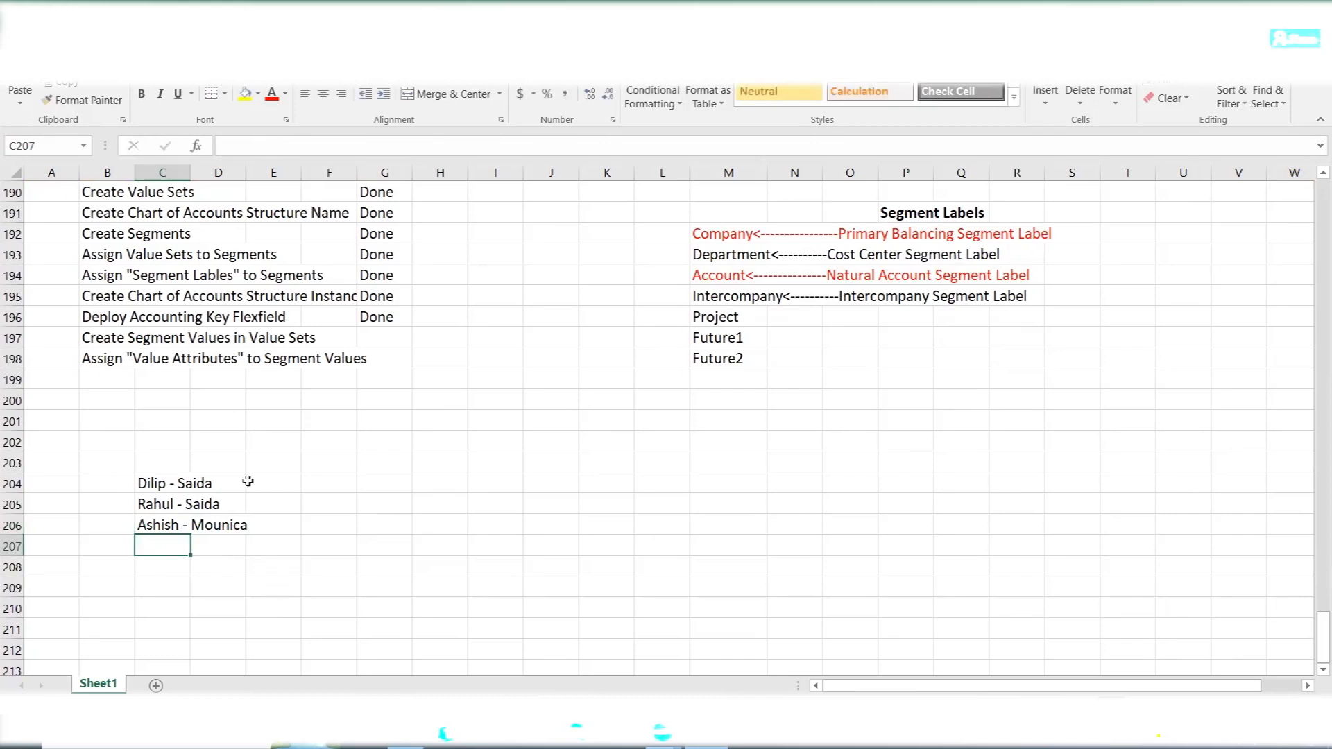
drag(157, 481, 230, 526)
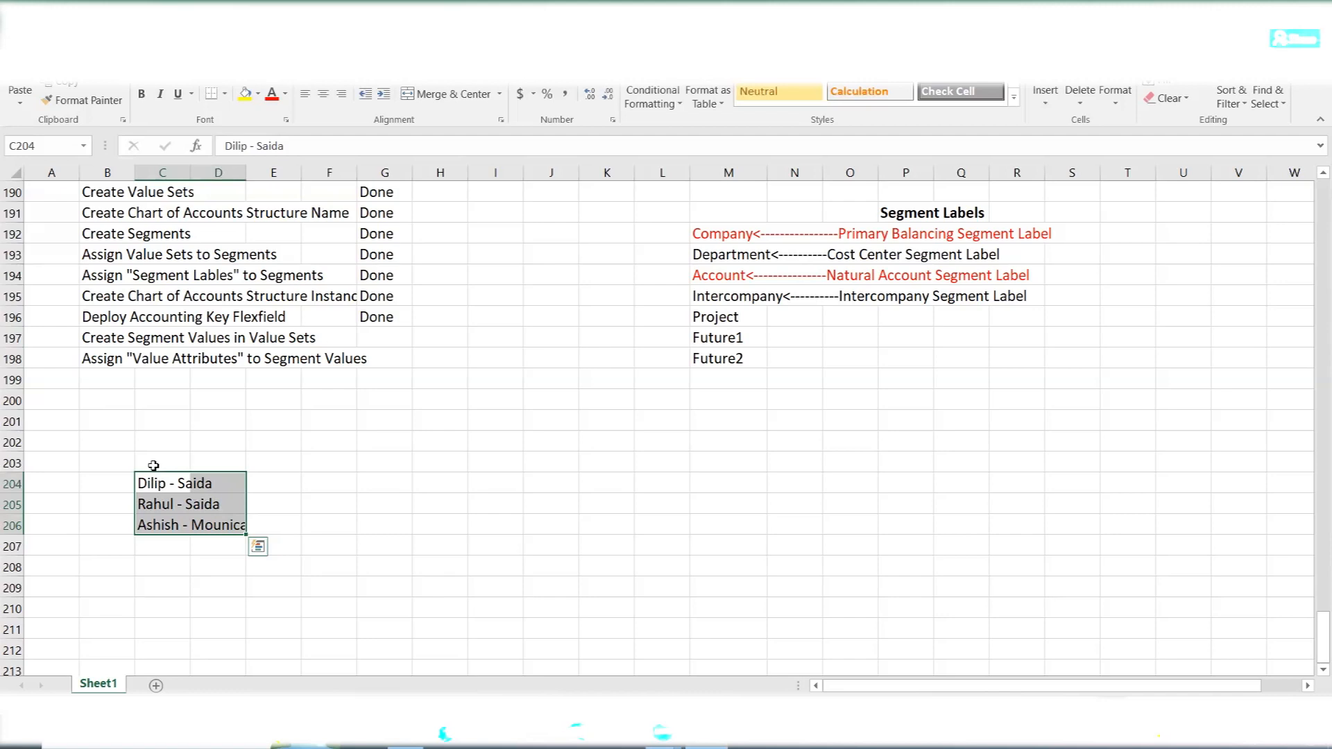
click(154, 465)
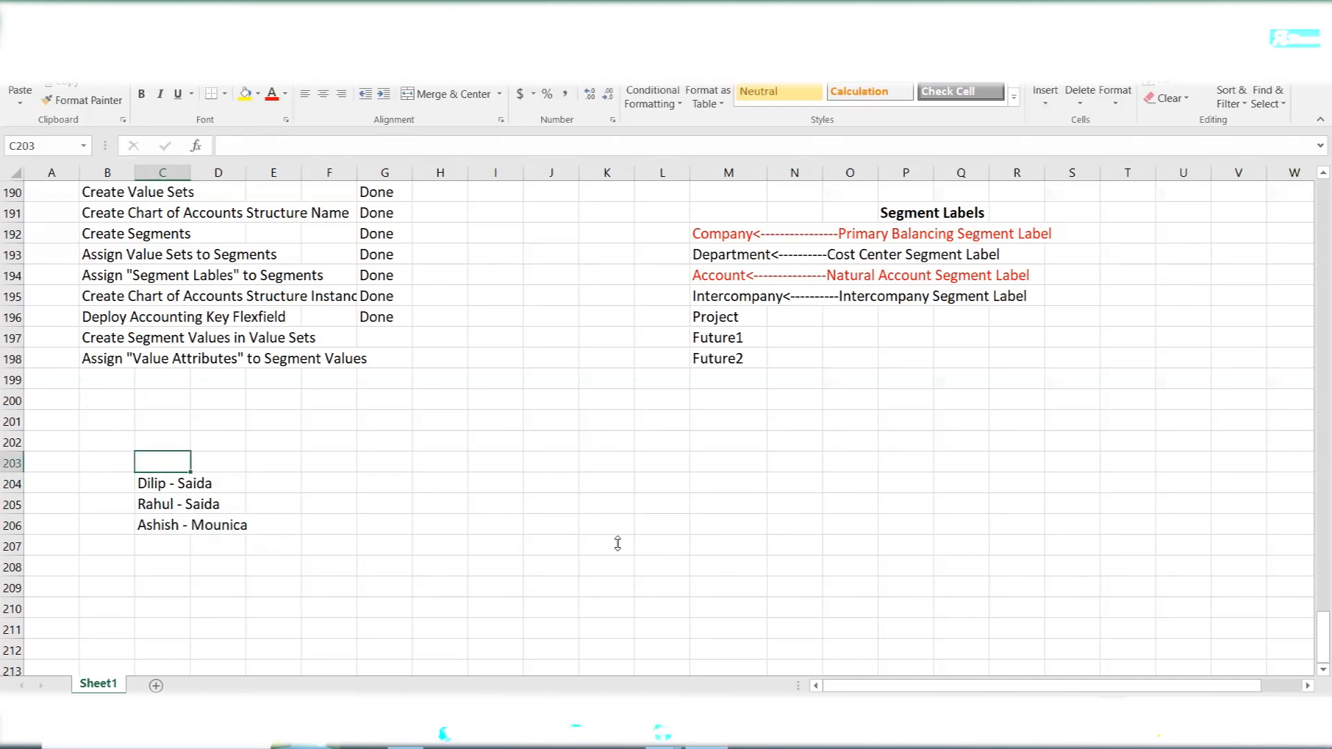
click(617, 543)
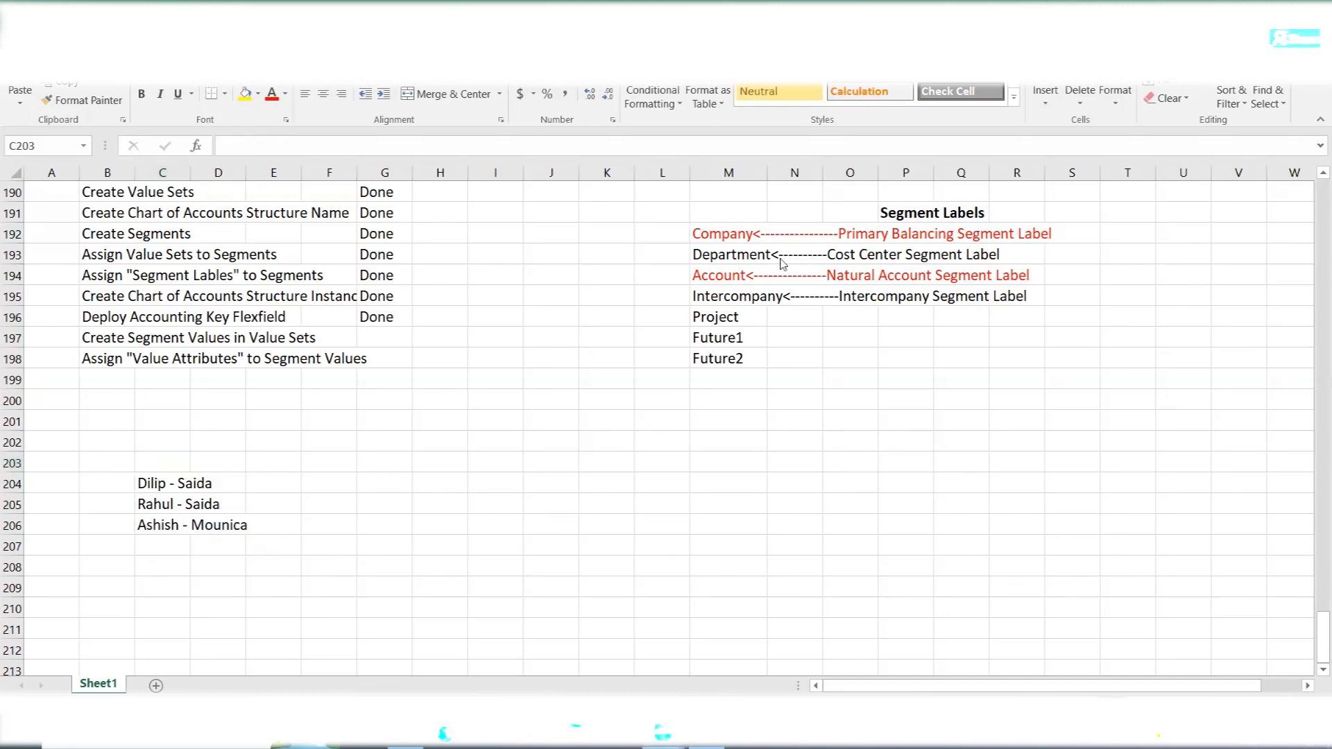